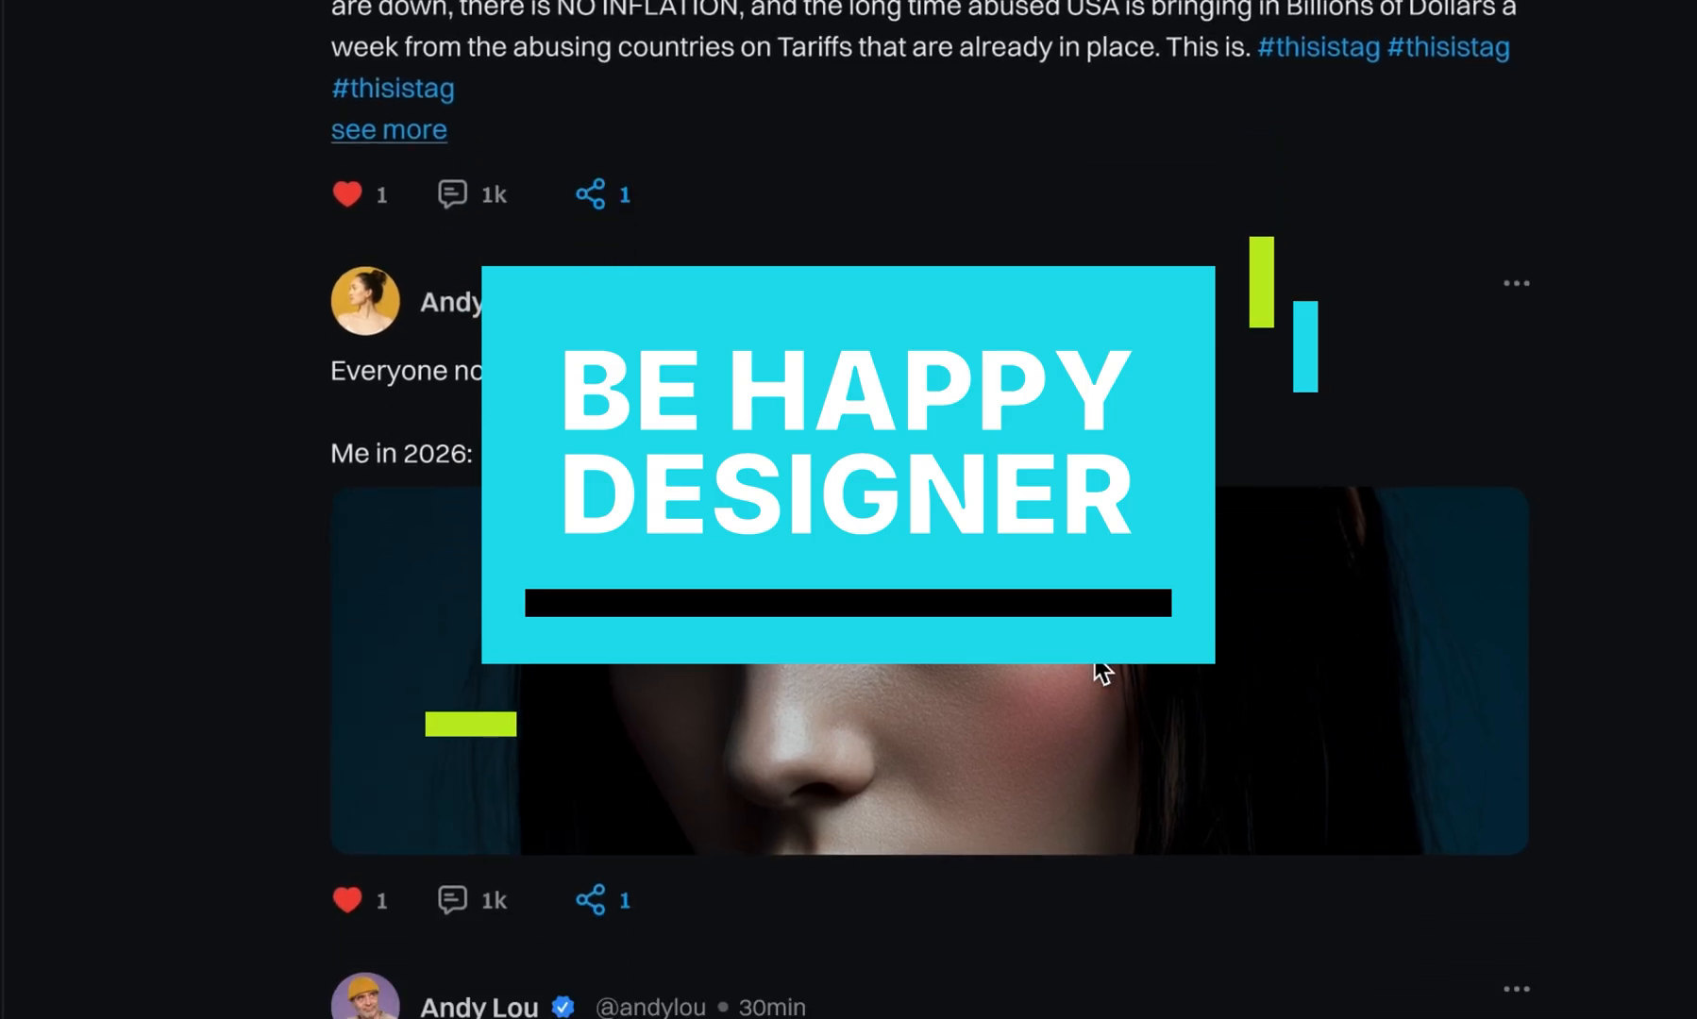
pyautogui.scroll(-5, 1102, 672)
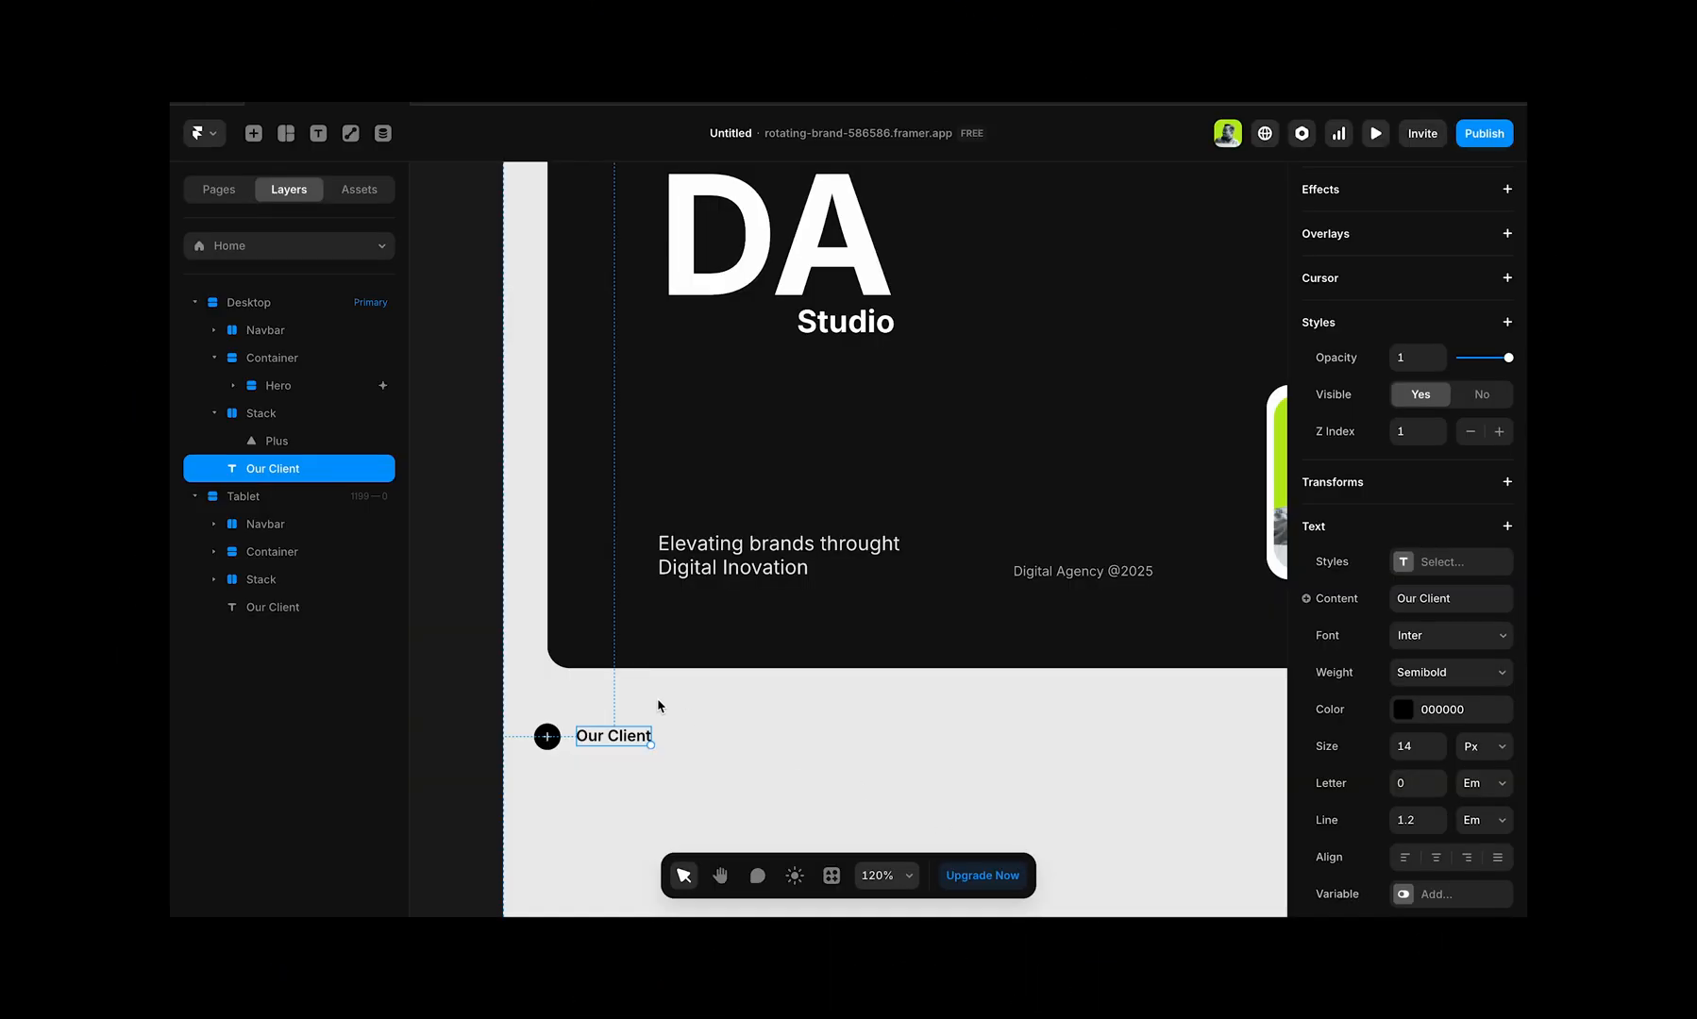
# Step: Duplicate the "Our Client" text below the hero and place the copy beside the original on the same line
pyautogui.click(547, 737)
pyautogui.click(563, 705)
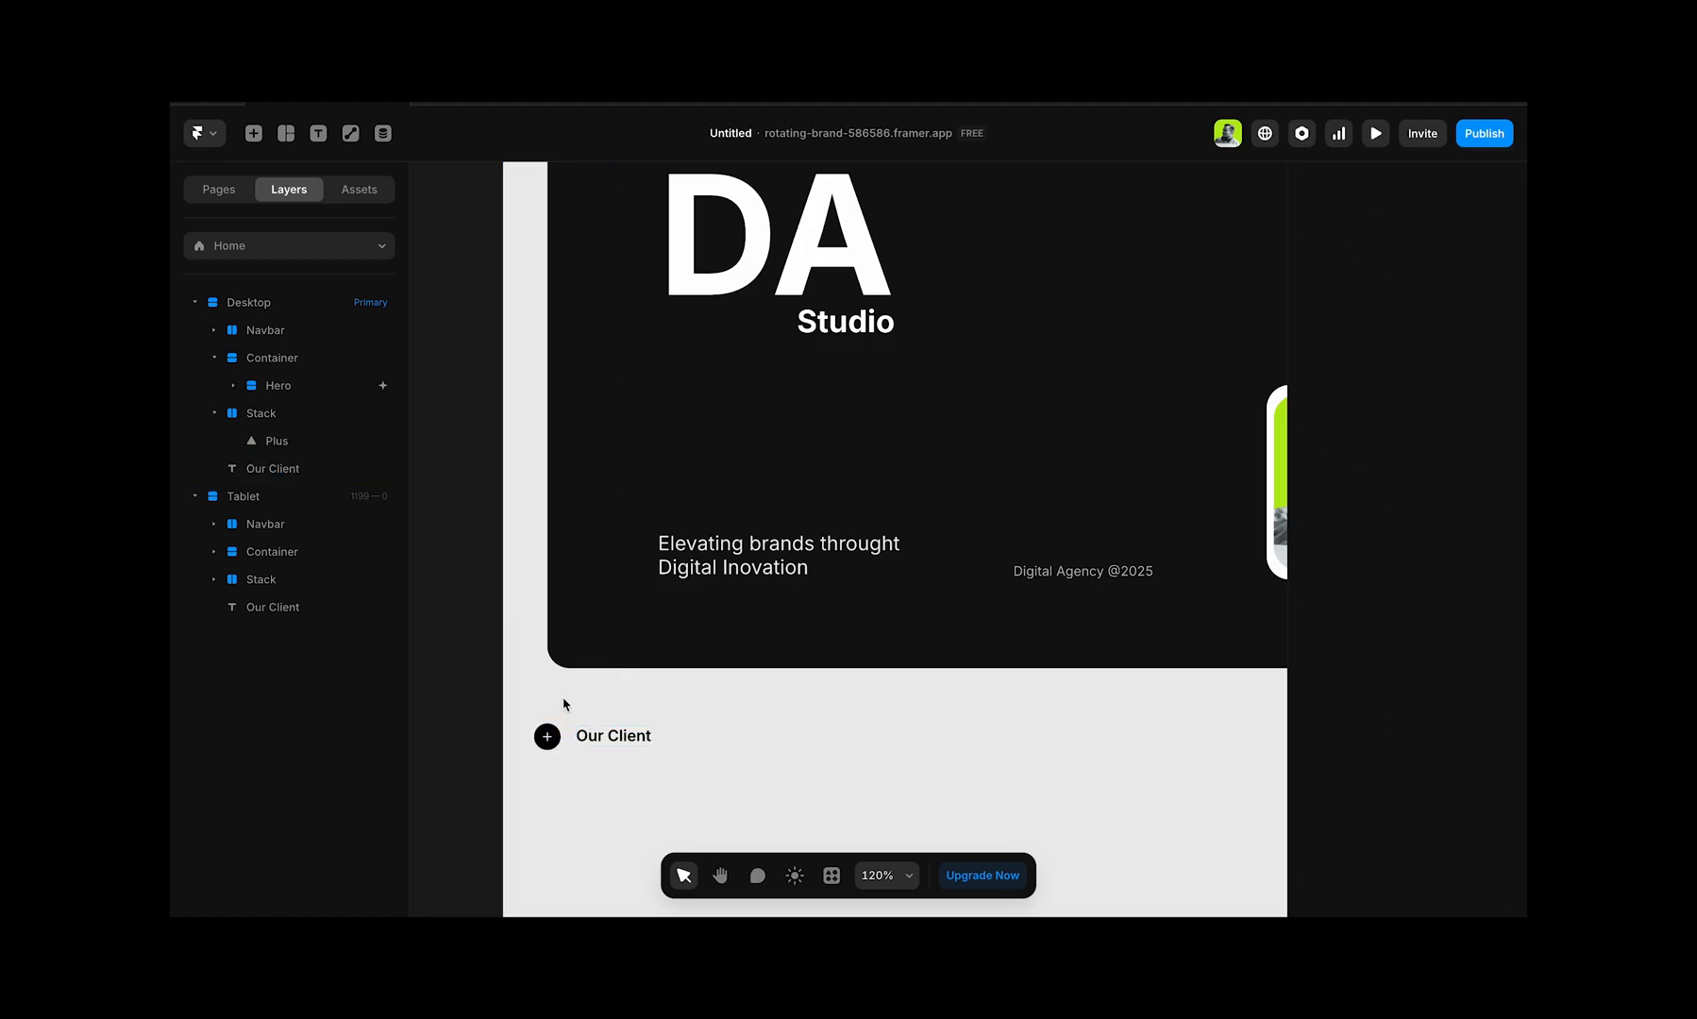
pyautogui.moveTo(553, 734); pyautogui.dragTo(689, 733)
pyautogui.click(620, 736)
pyautogui.click(633, 782)
pyautogui.scroll(-5, 756, 691)
# Step: Replace the copied label's text with "(2016-25©)" taken from the fabrica reference site
pyautogui.doubleClick(689, 733)
pyautogui.press('super+a')
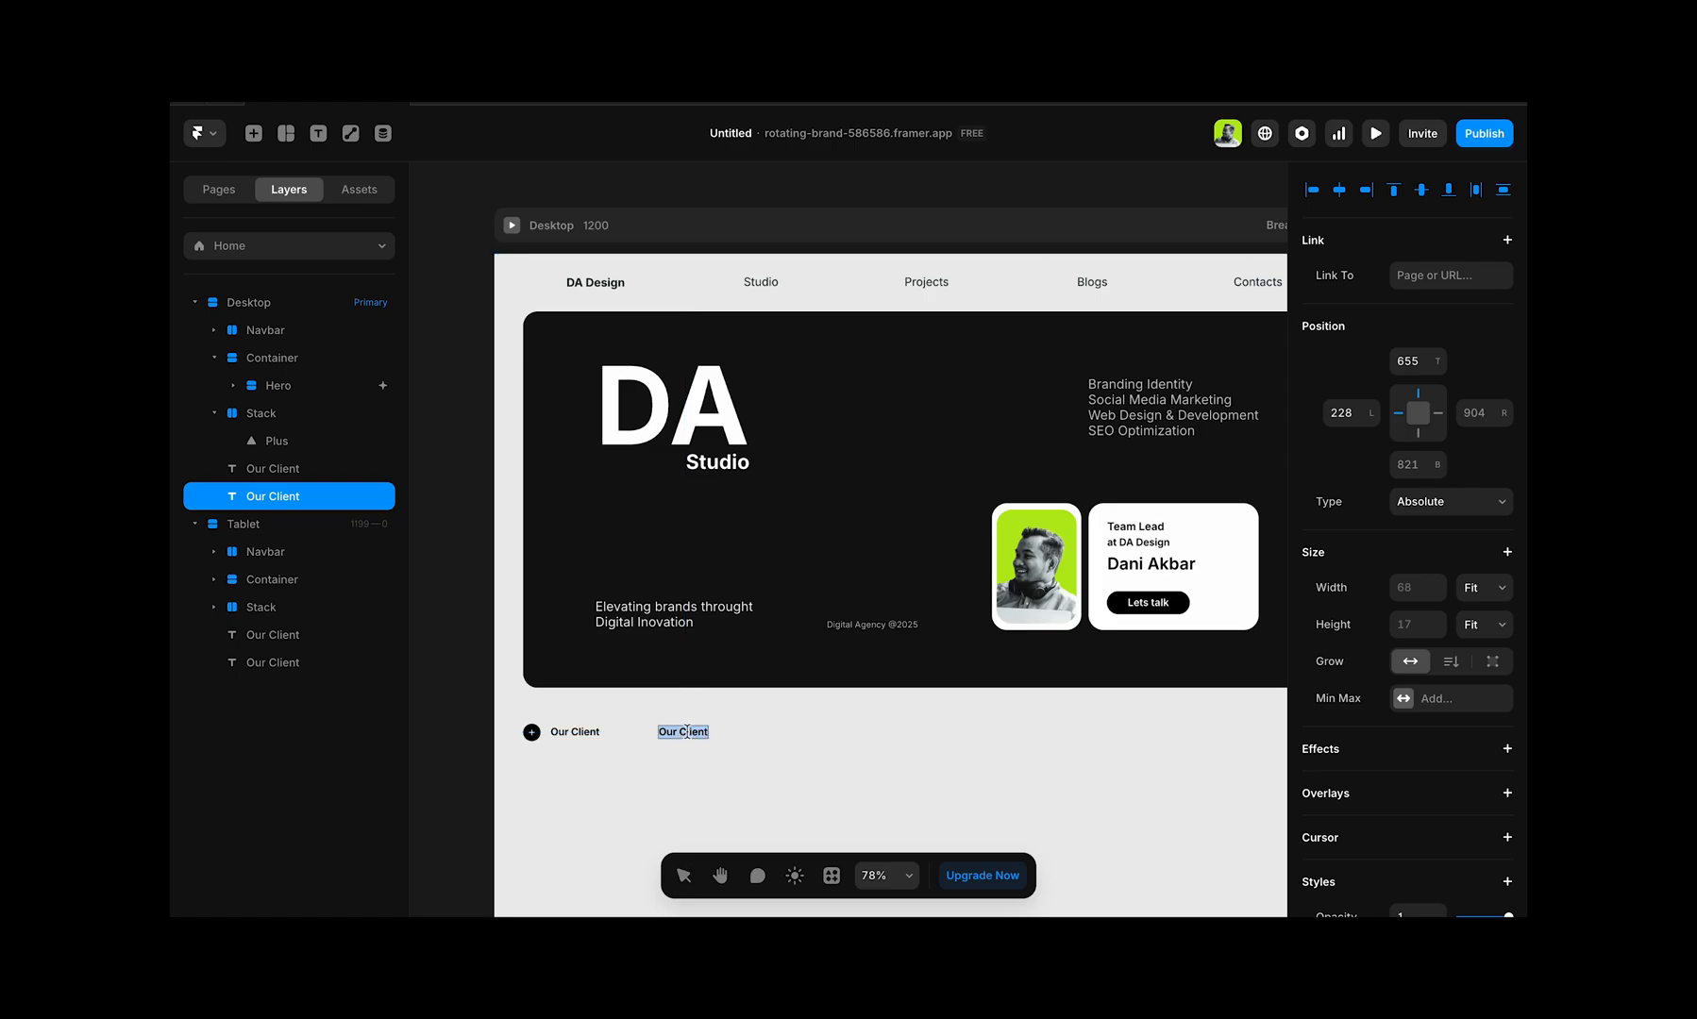
pyautogui.hotkey('ctrl', 'Right')
pyautogui.hotkey('ctrl', 'Left')
pyautogui.write('2017-2025')
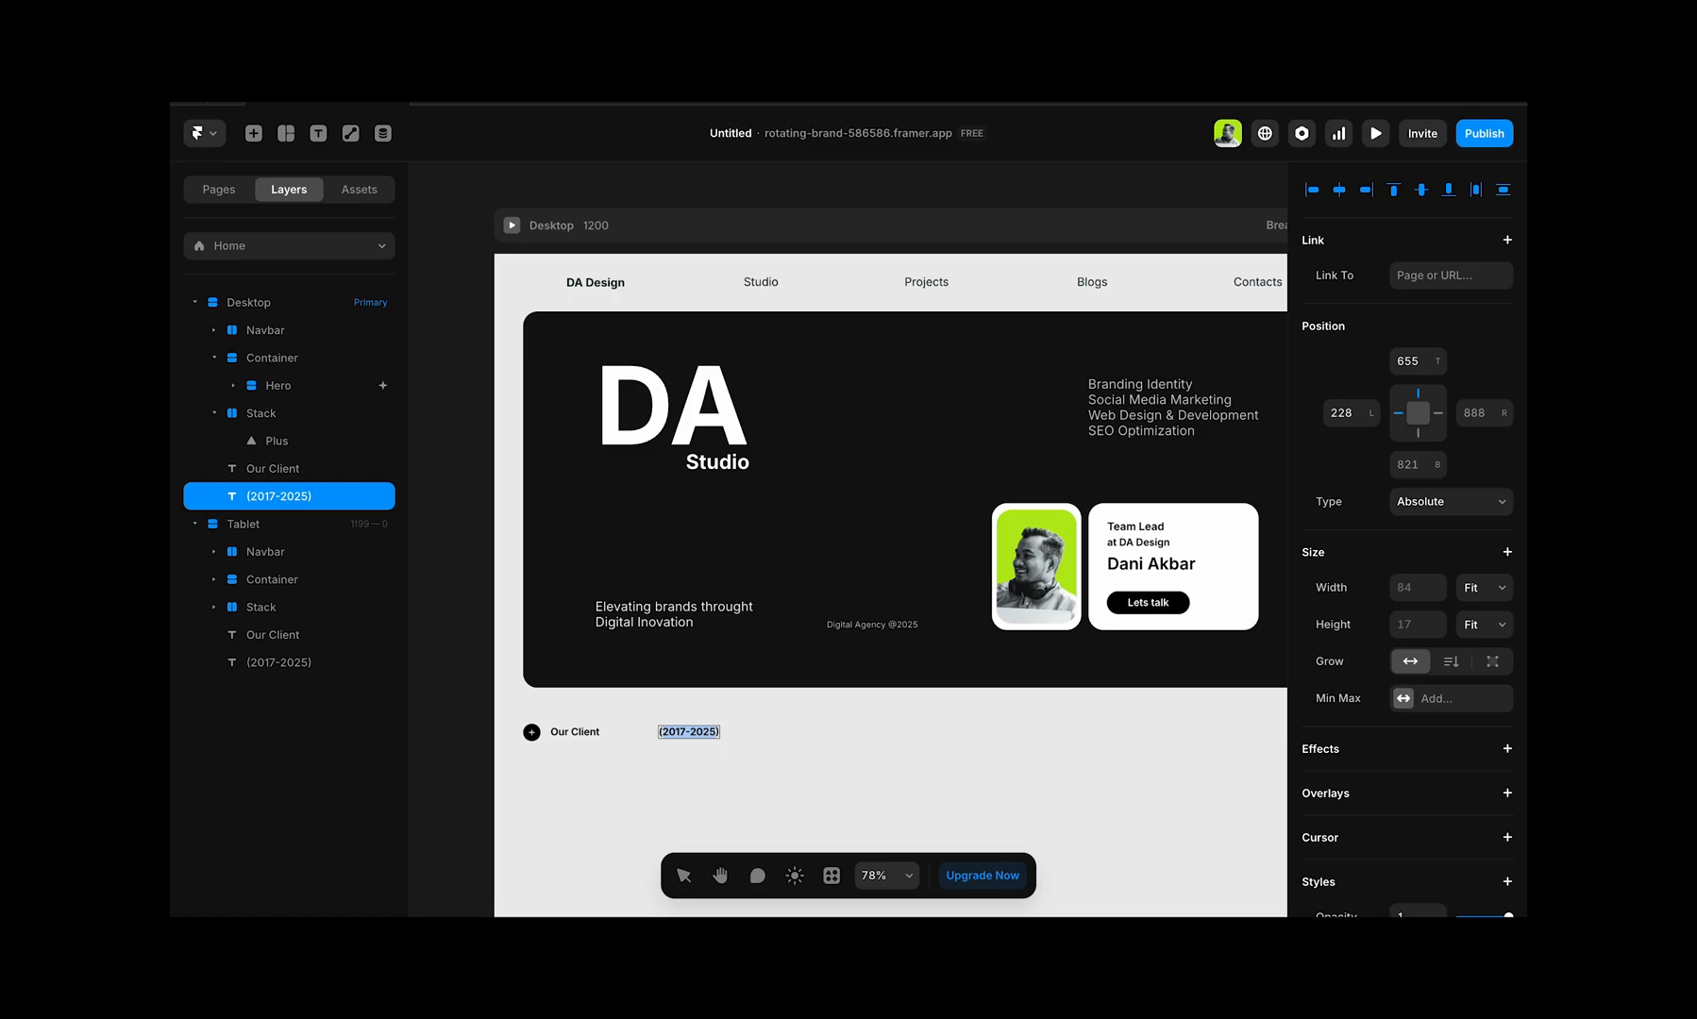
pyautogui.write('(2016-25©)')
pyautogui.press('Escape')
# Step: Draw a frame about 268 by 129 on the desktop page for the first client logo card
pyautogui.scroll(-2, 768, 730)
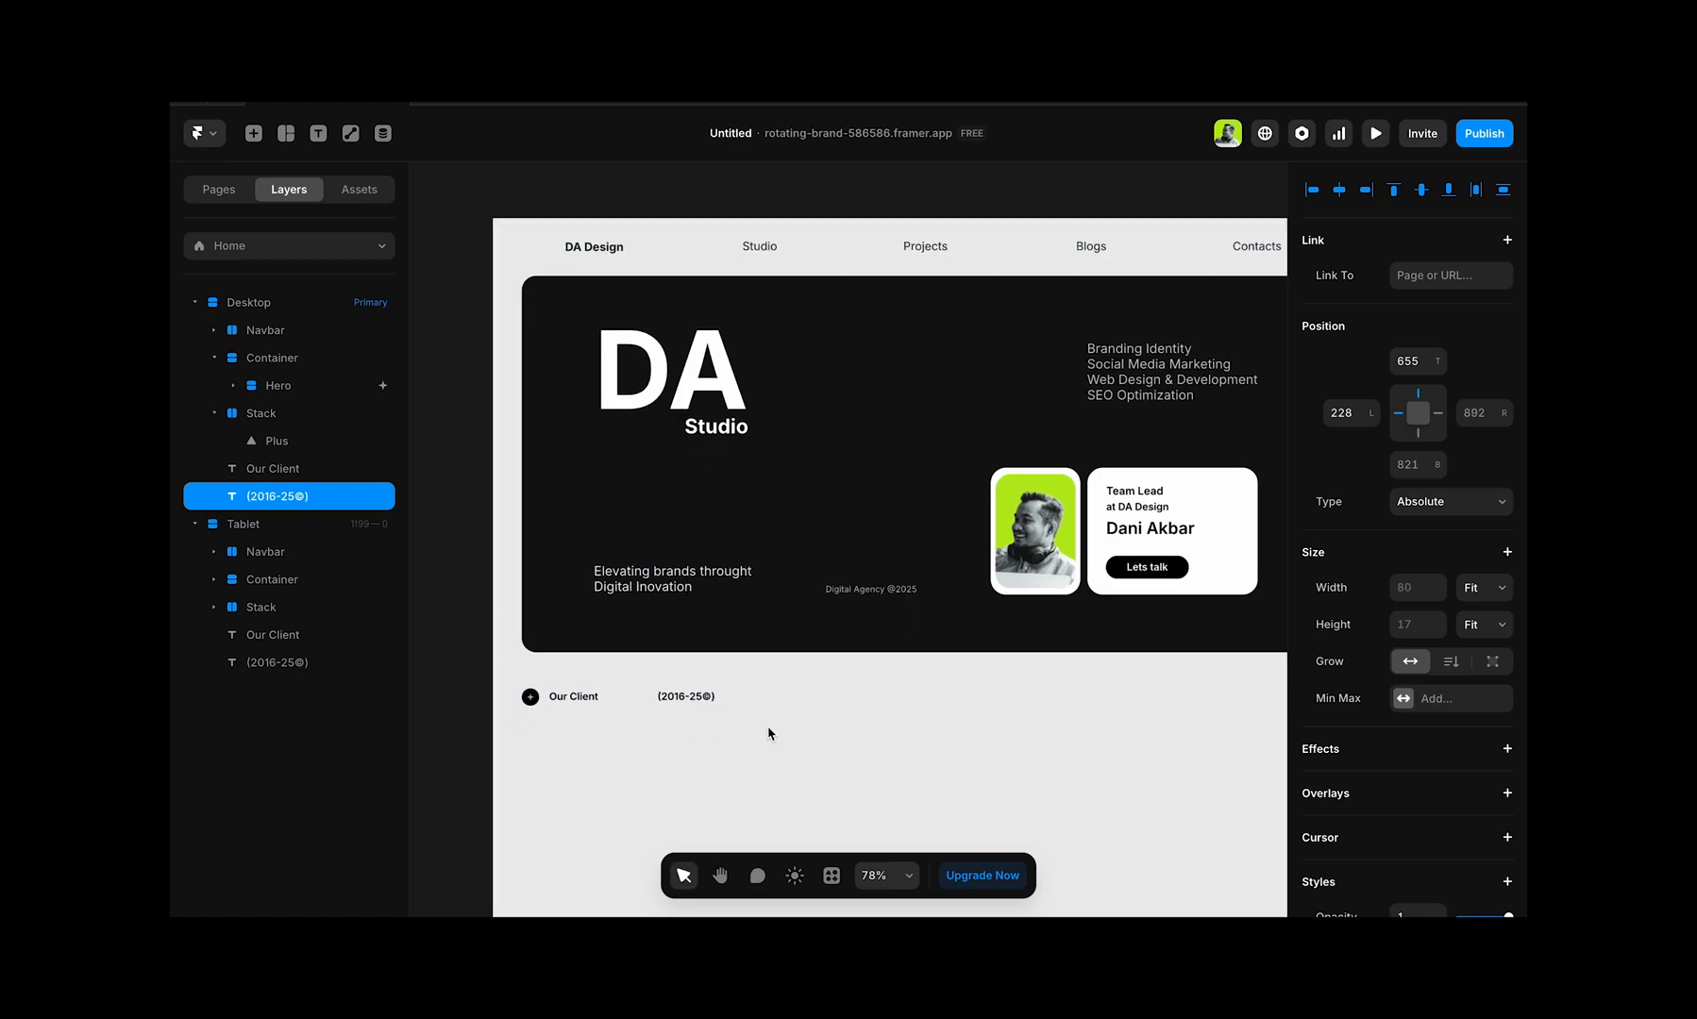
pyautogui.click(606, 712)
pyautogui.click(286, 140)
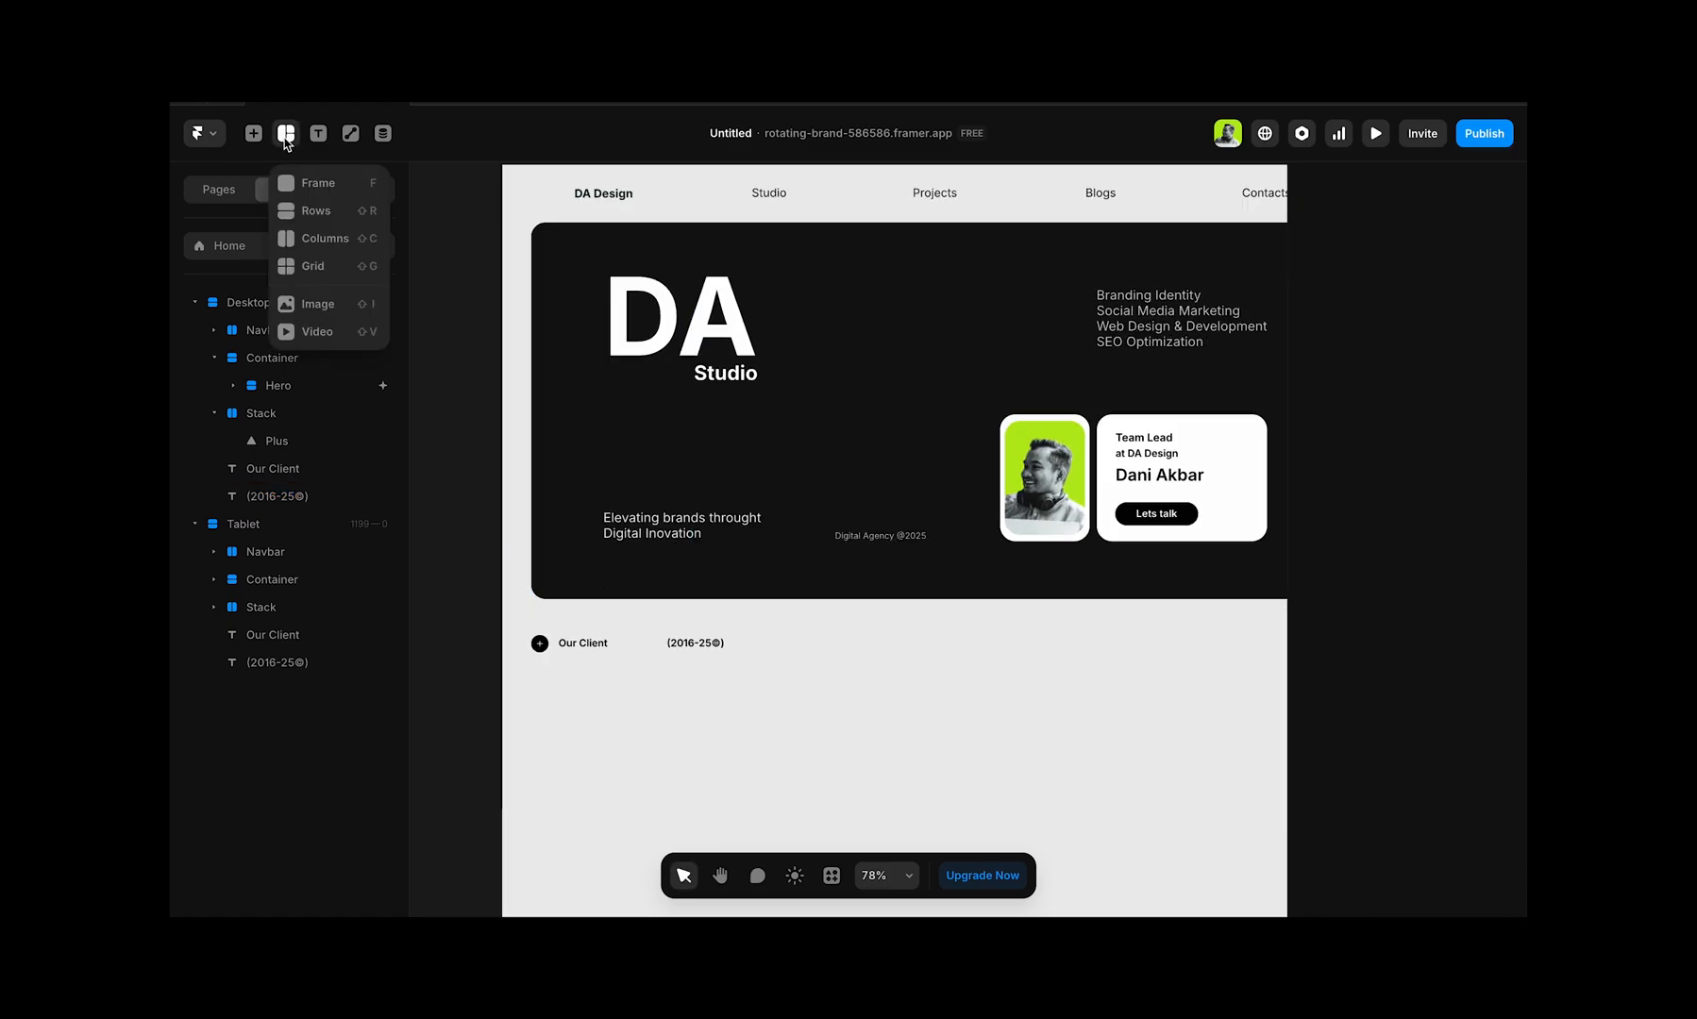
pyautogui.click(322, 196)
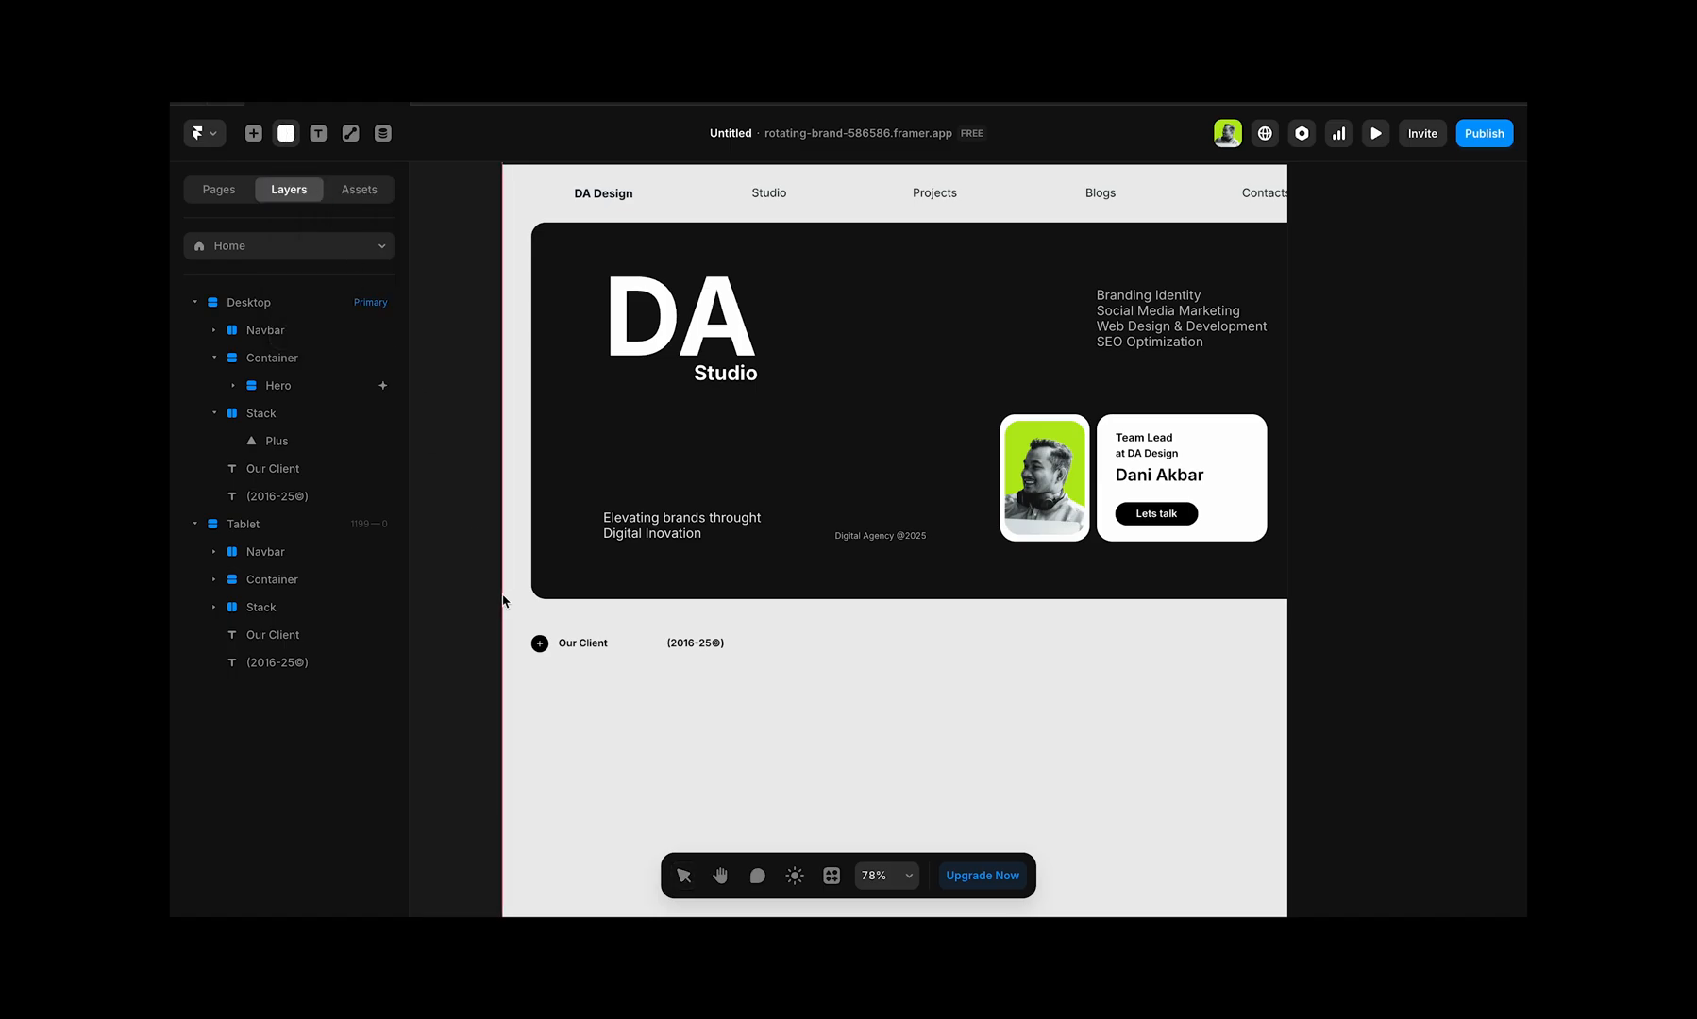
pyautogui.moveTo(531, 671); pyautogui.dragTo(730, 767)
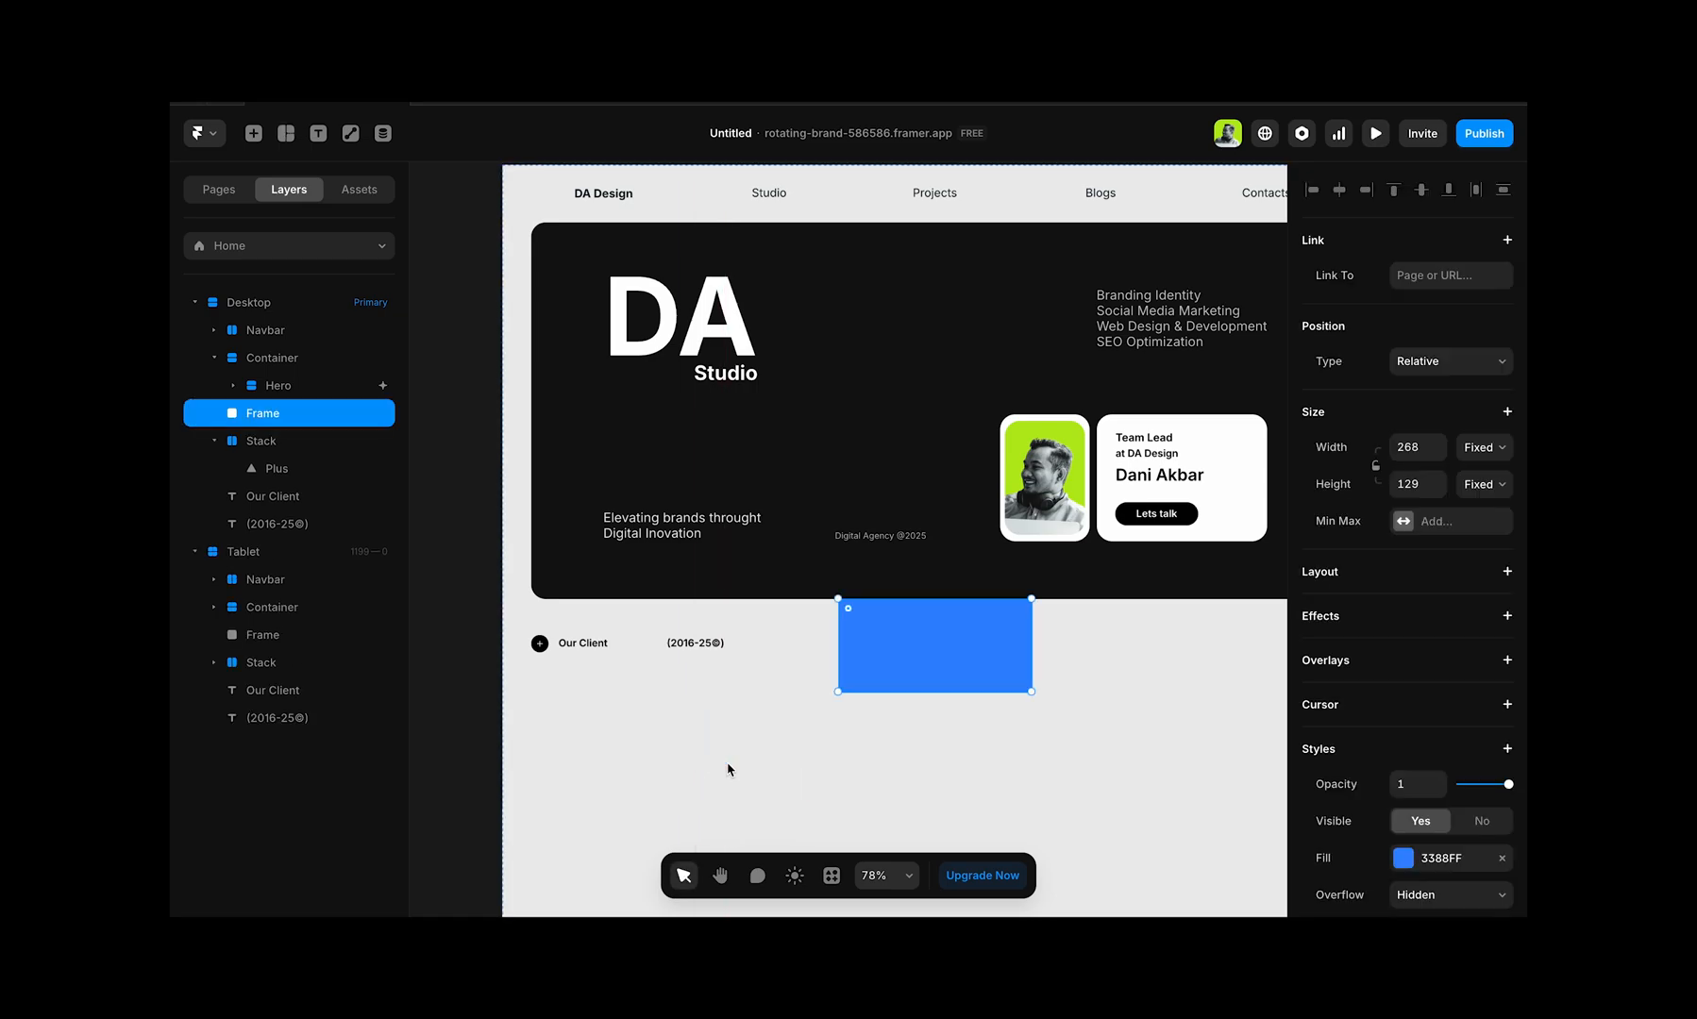
# Step: Set the new frame's position type to Absolute and move it under the "Our Client" label, 40 from the page's left edge
pyautogui.click(1435, 362)
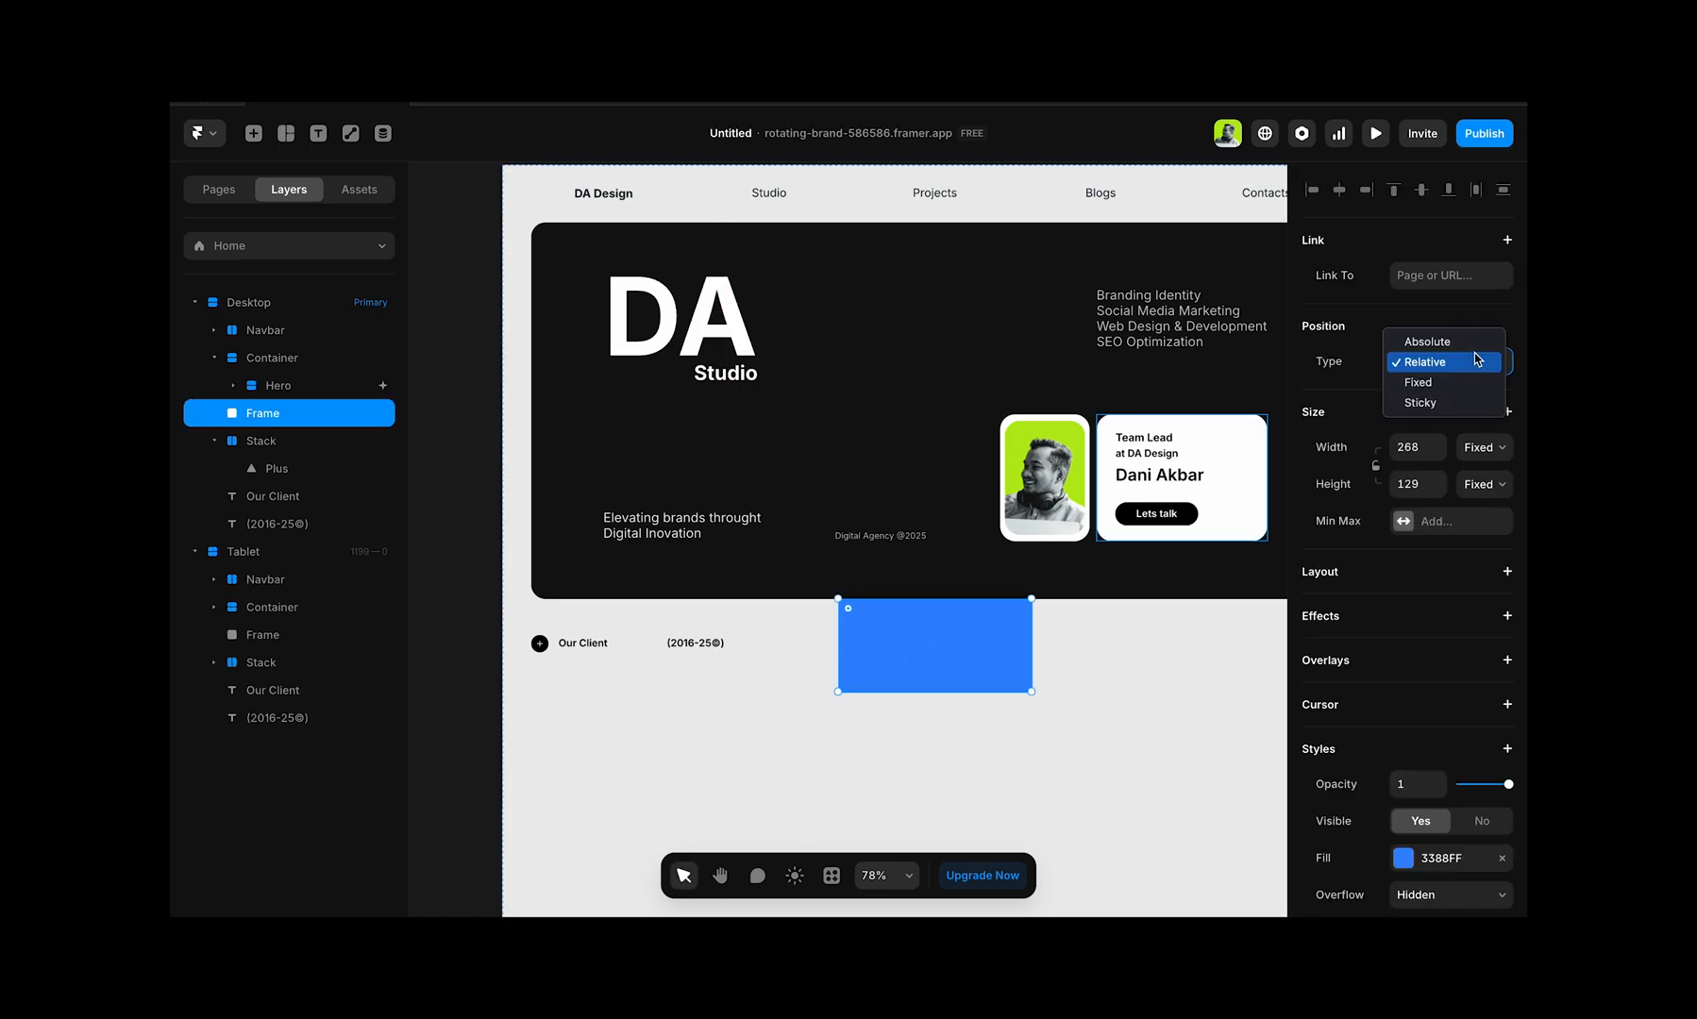
pyautogui.click(1421, 362)
pyautogui.moveTo(980, 630); pyautogui.dragTo(674, 716)
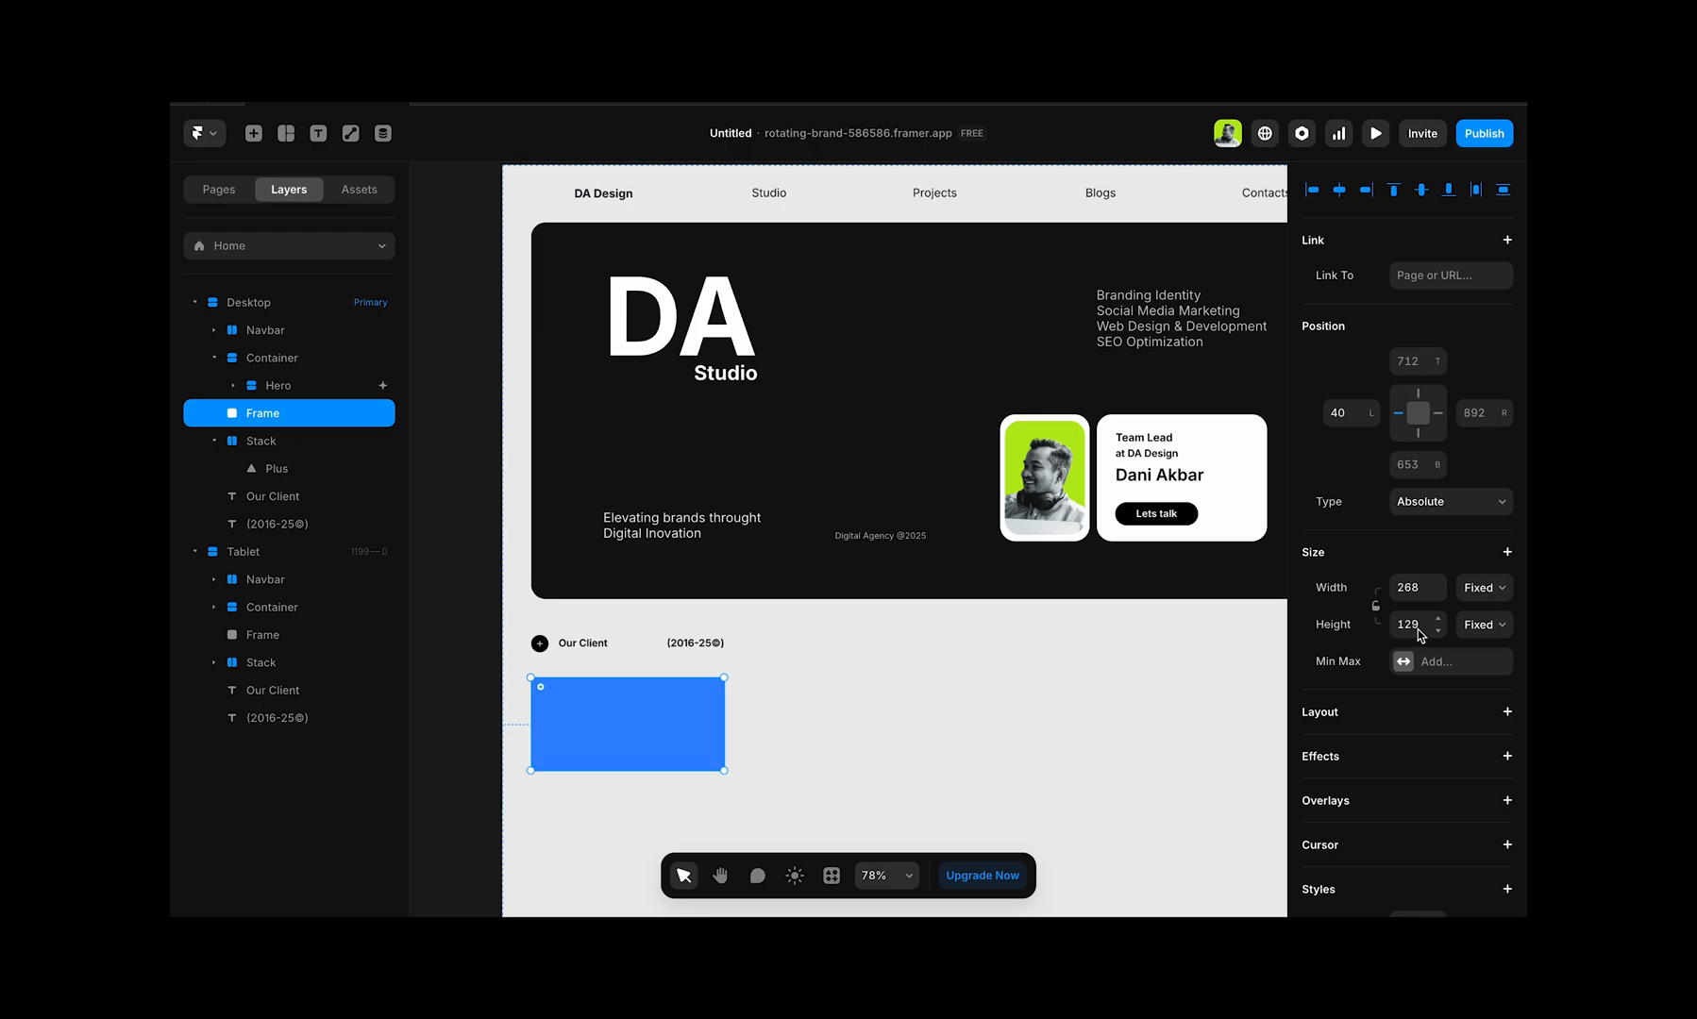
# Step: Give the card frame a corner radius of 20 and a white FFFFFF fill
pyautogui.scroll(-5, 1420, 635)
pyautogui.click(1416, 542)
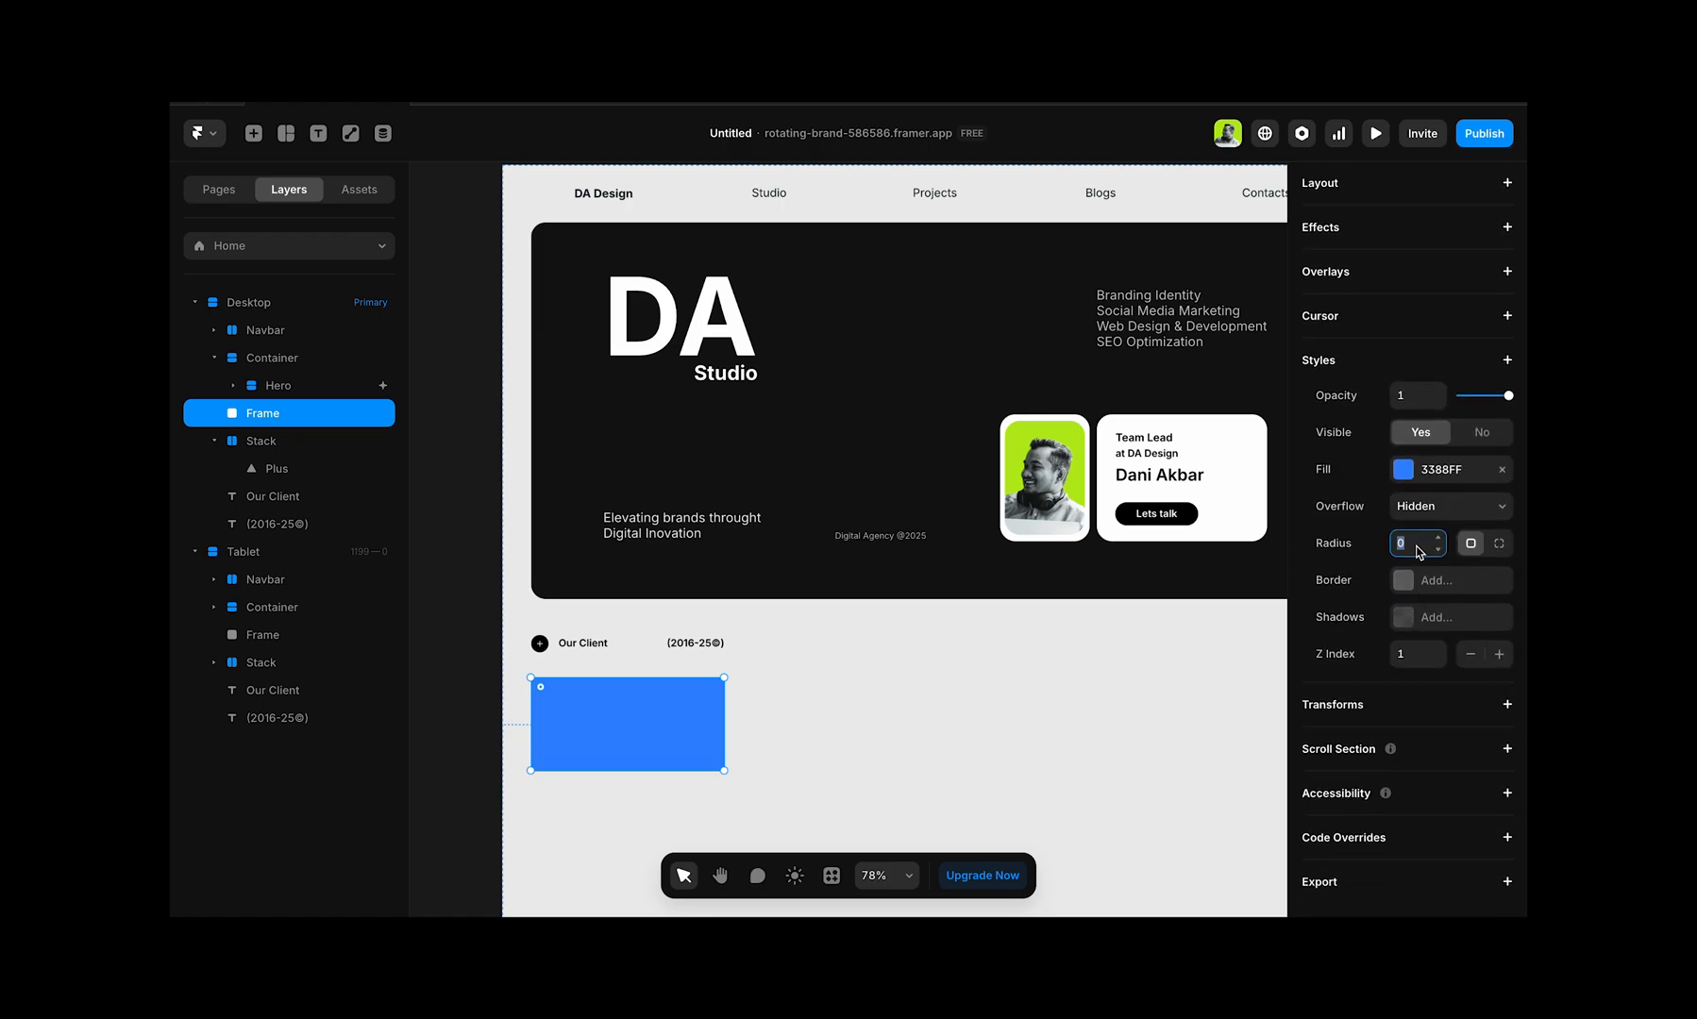
pyautogui.write('20')
pyautogui.press('Tab')
pyautogui.click(1406, 470)
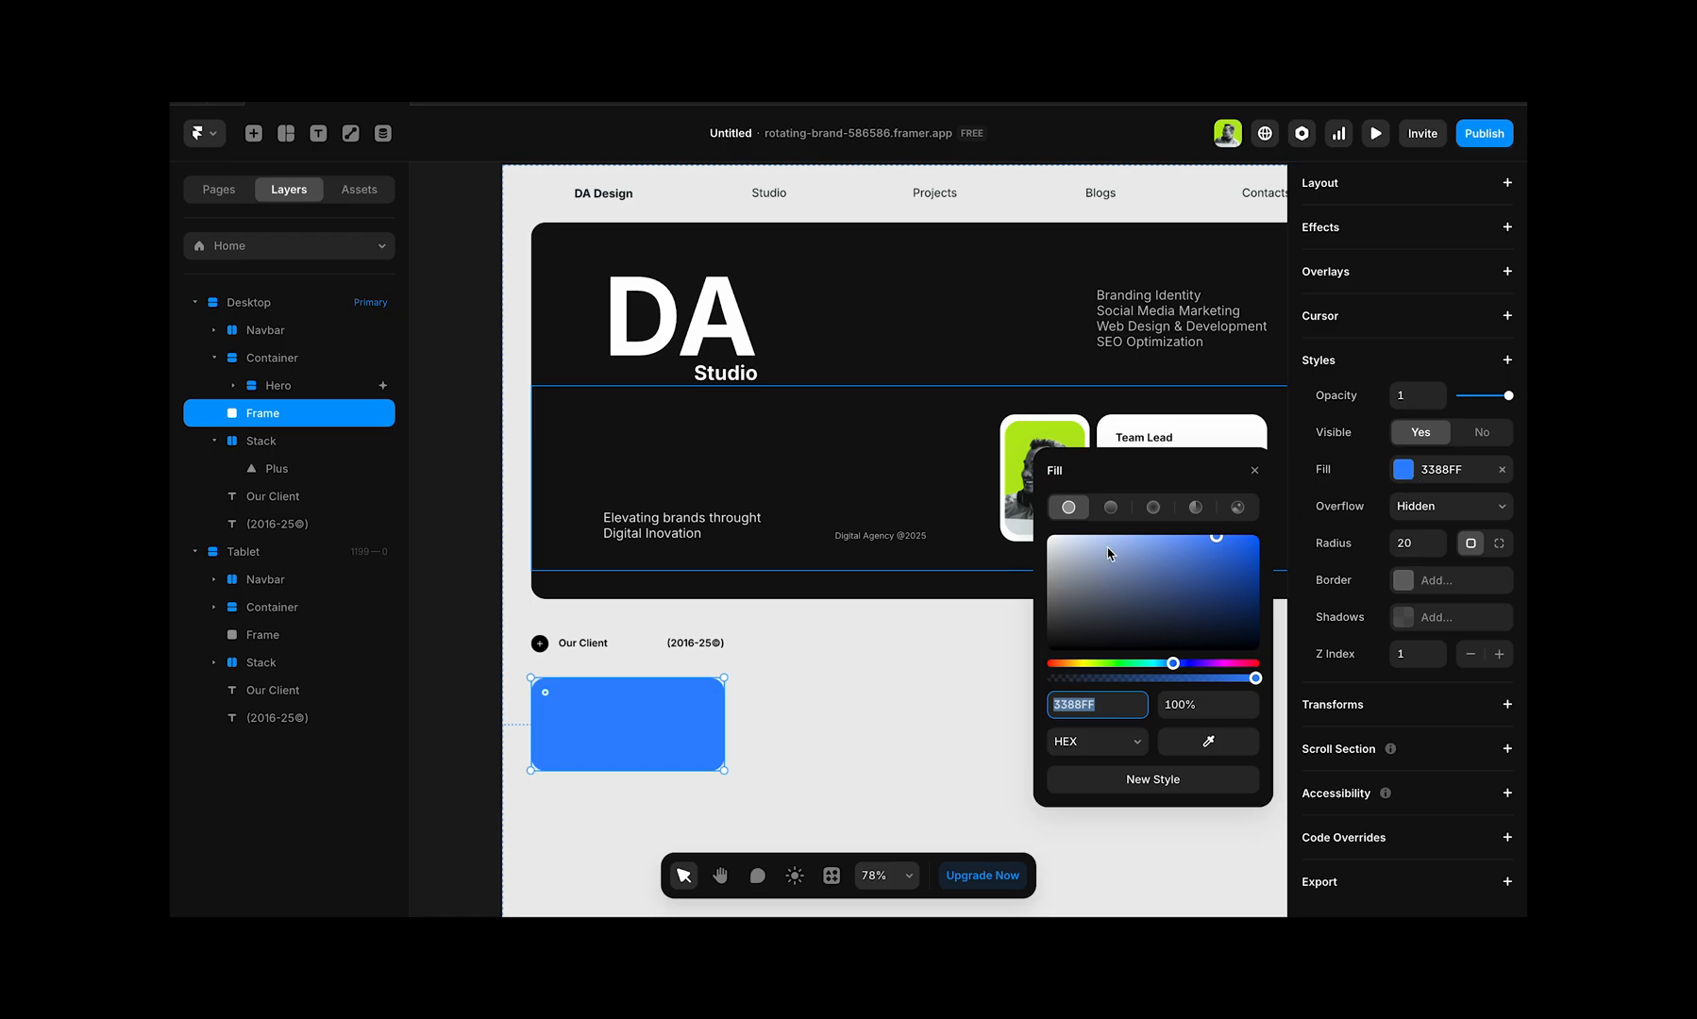
pyautogui.click(1078, 559)
pyautogui.moveTo(1078, 560); pyautogui.dragTo(1018, 519)
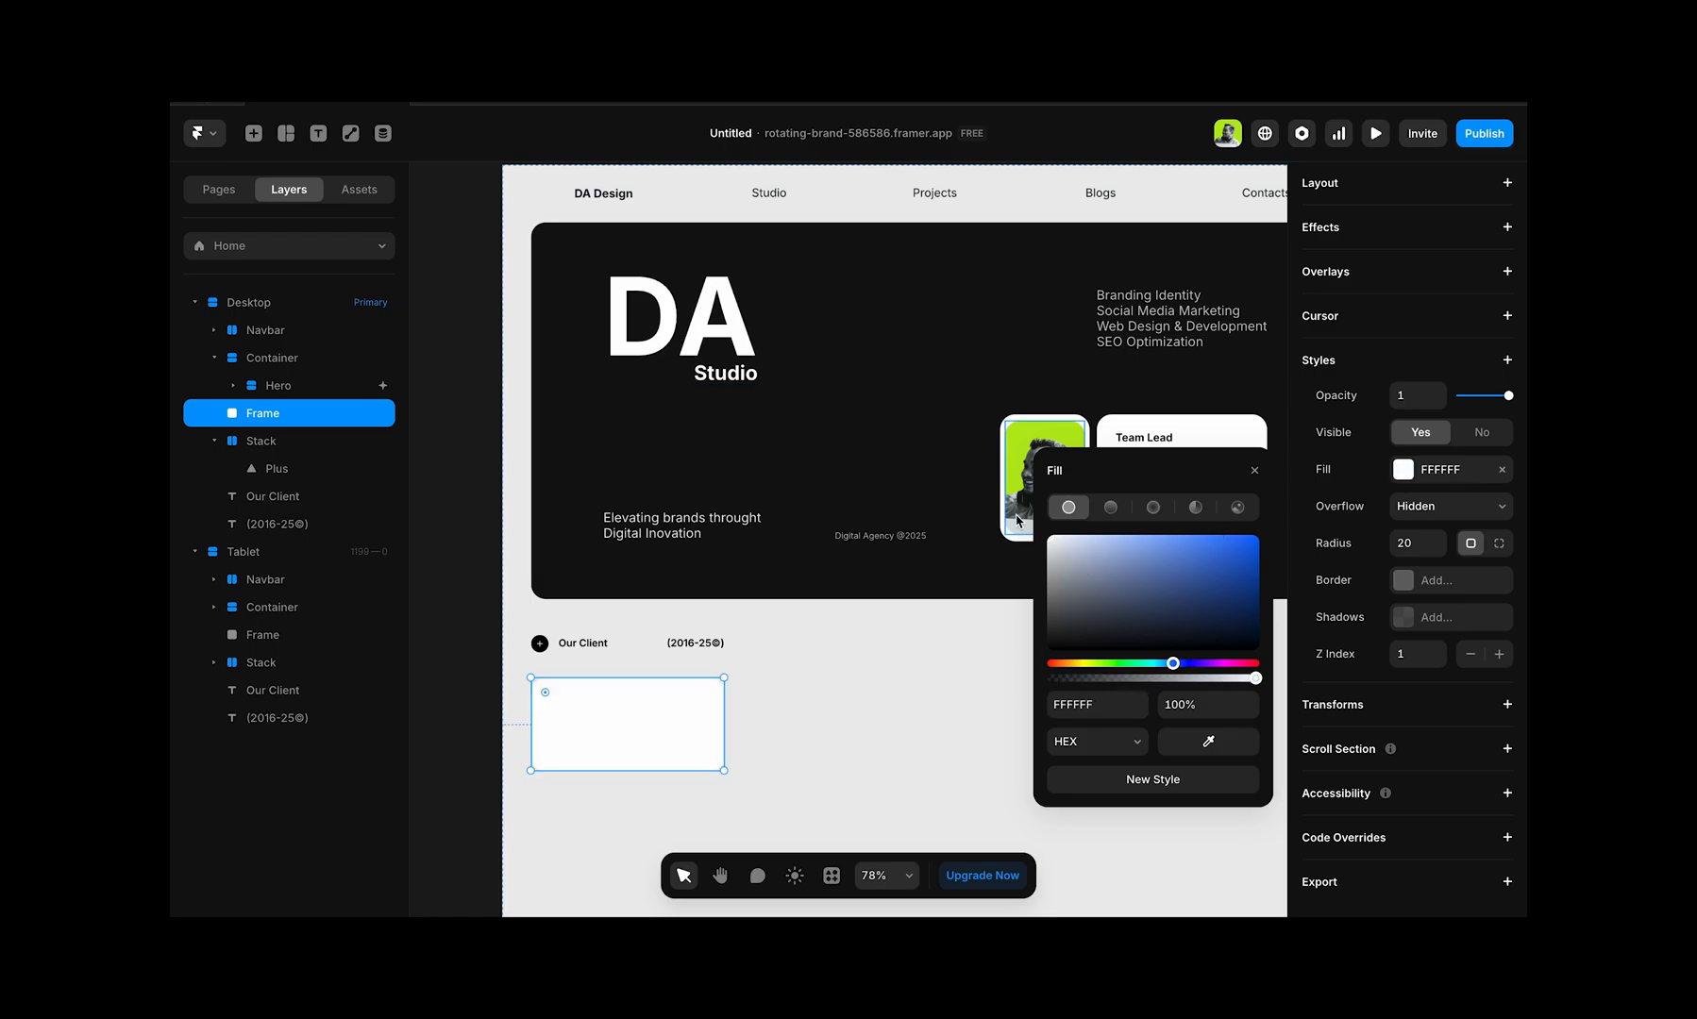
pyautogui.click(830, 689)
# Step: Duplicate the white card and shrink the copy to about 208 by 85, centred inside the original
pyautogui.click(658, 725)
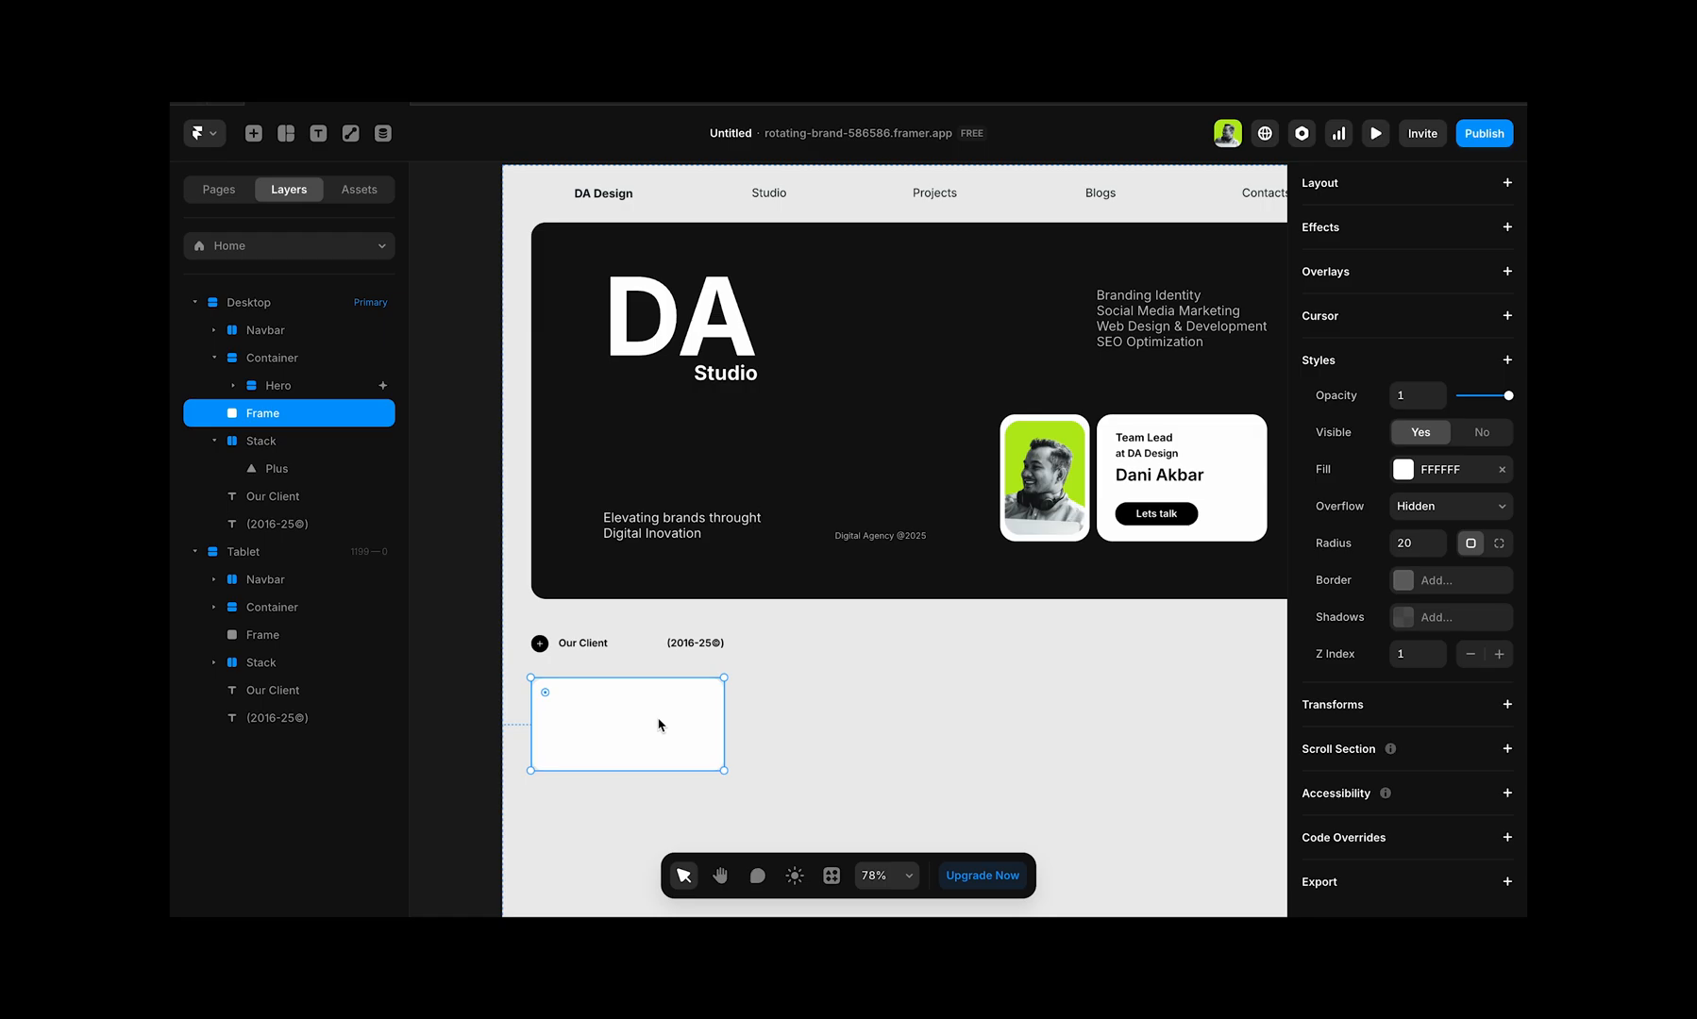
pyautogui.hotkey('ctrl', 'd')
pyautogui.moveTo(659, 725); pyautogui.dragTo(703, 695)
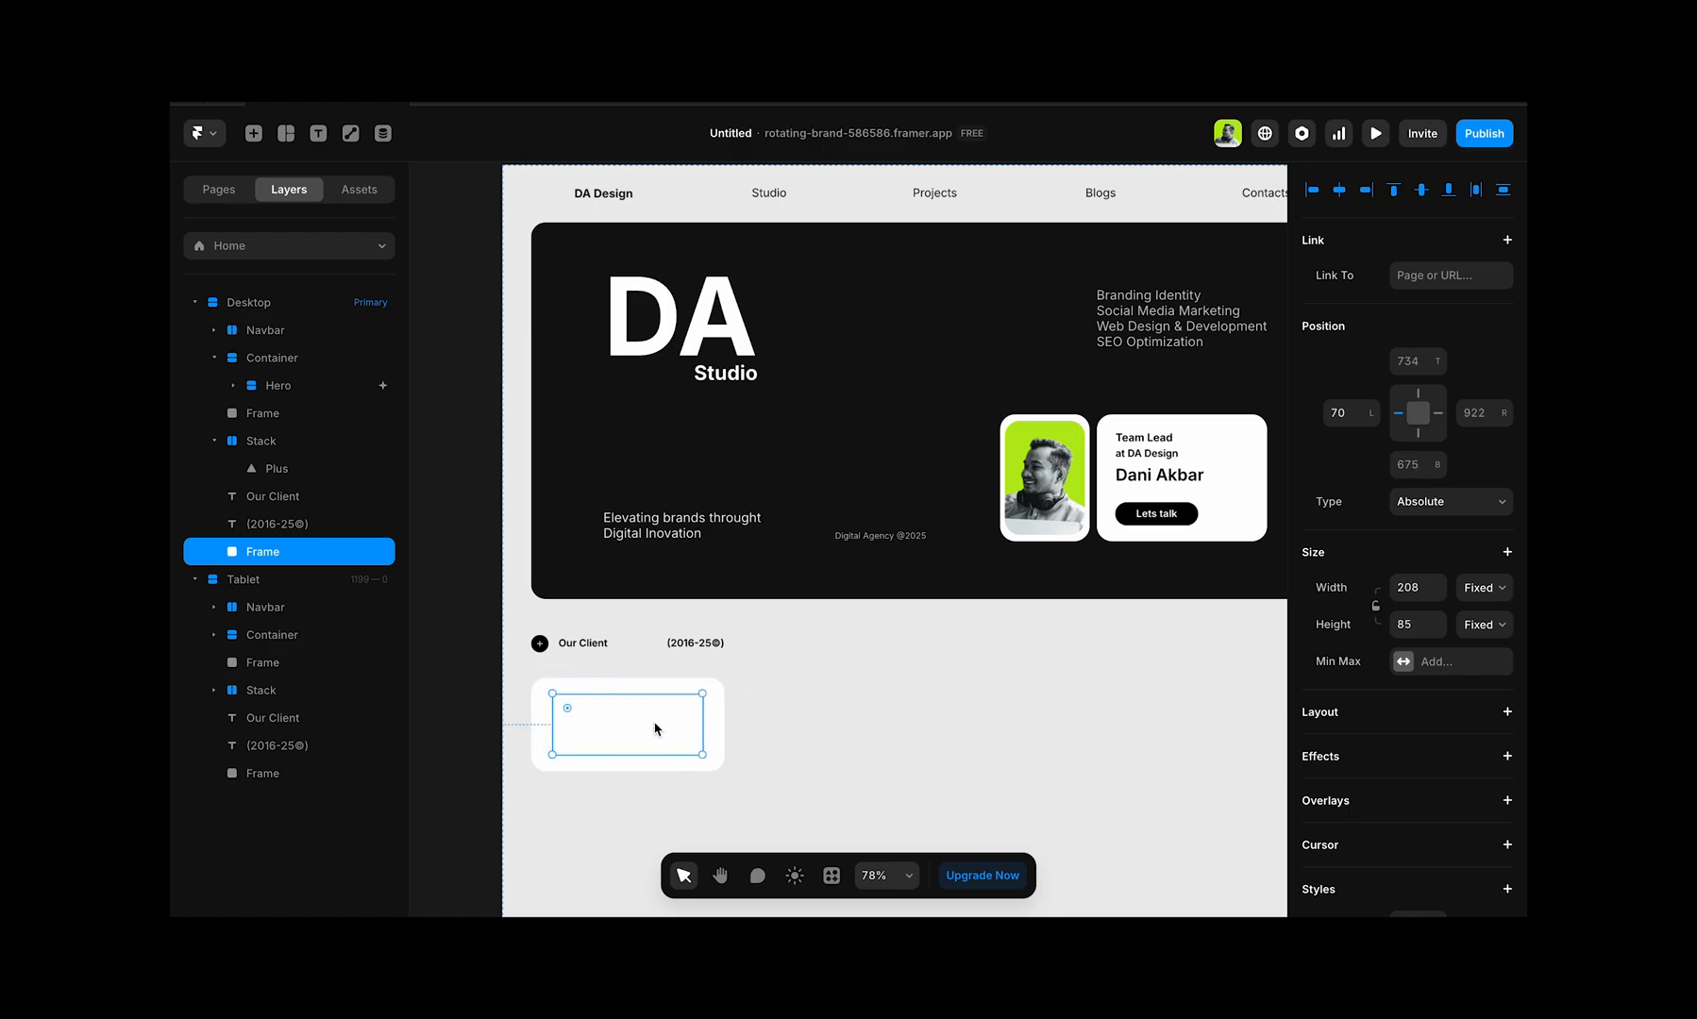
# Step: Fill the inner frame with the image 01.png from the brand folder and set the image type to Fit
pyautogui.scroll(-5, 1342, 719)
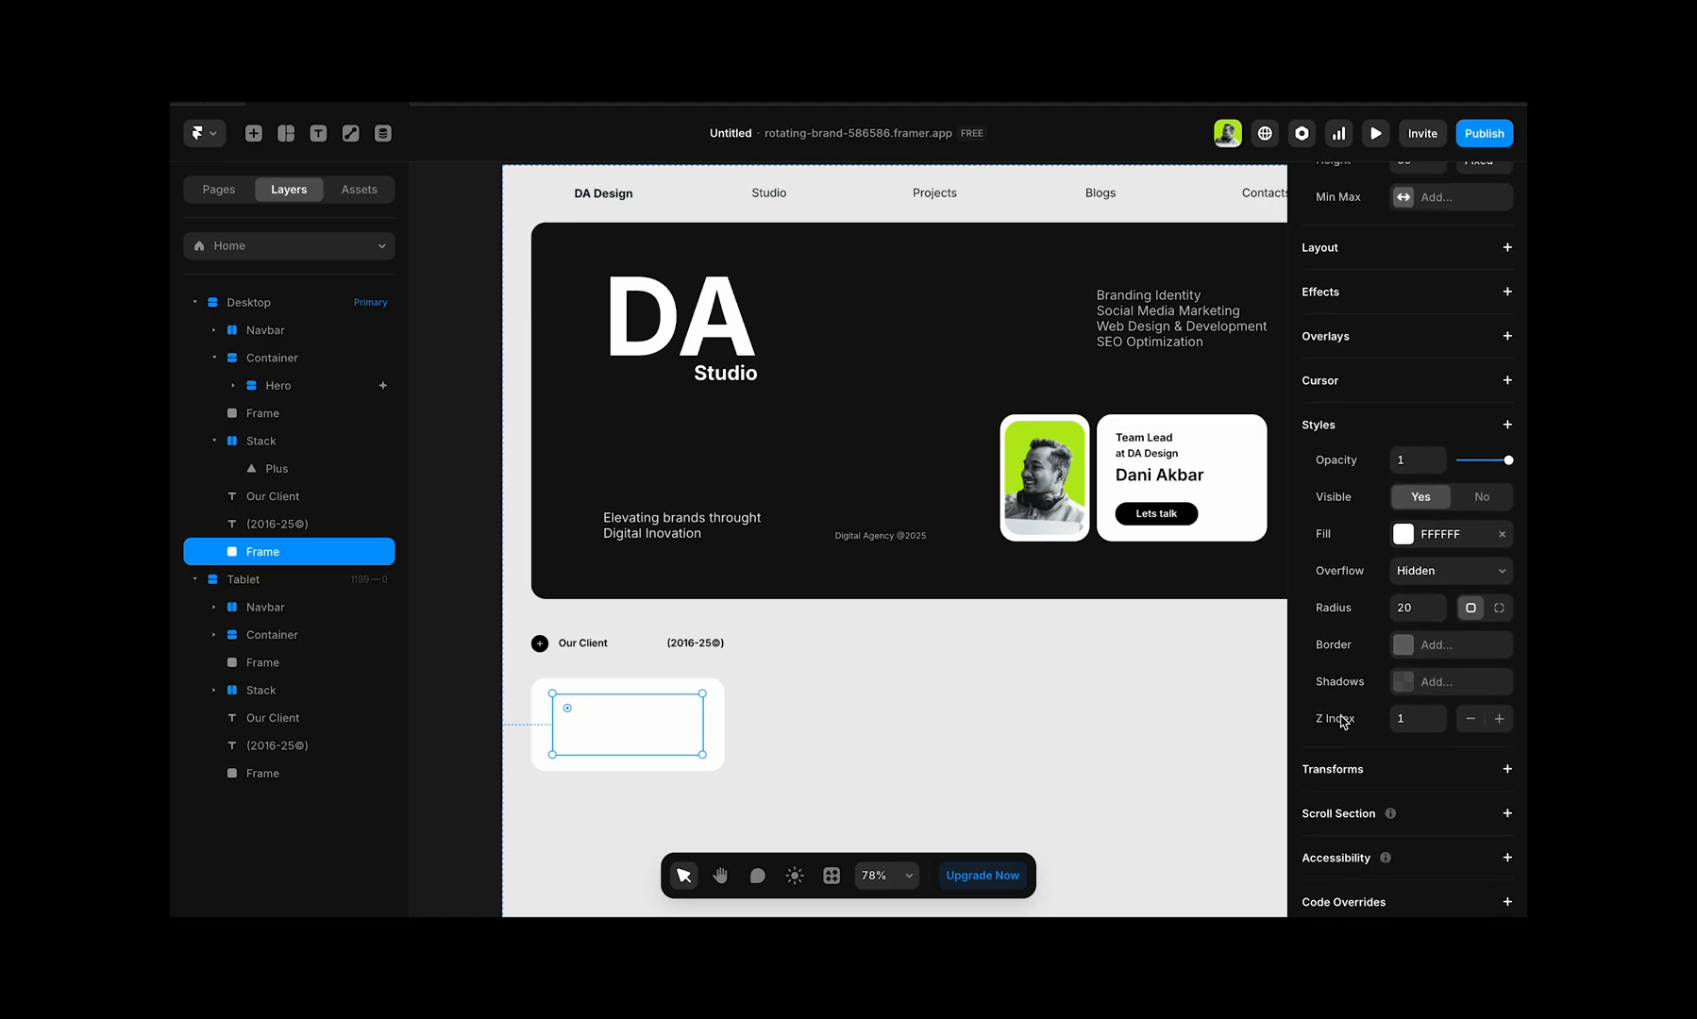
pyautogui.scroll(-2, 1342, 719)
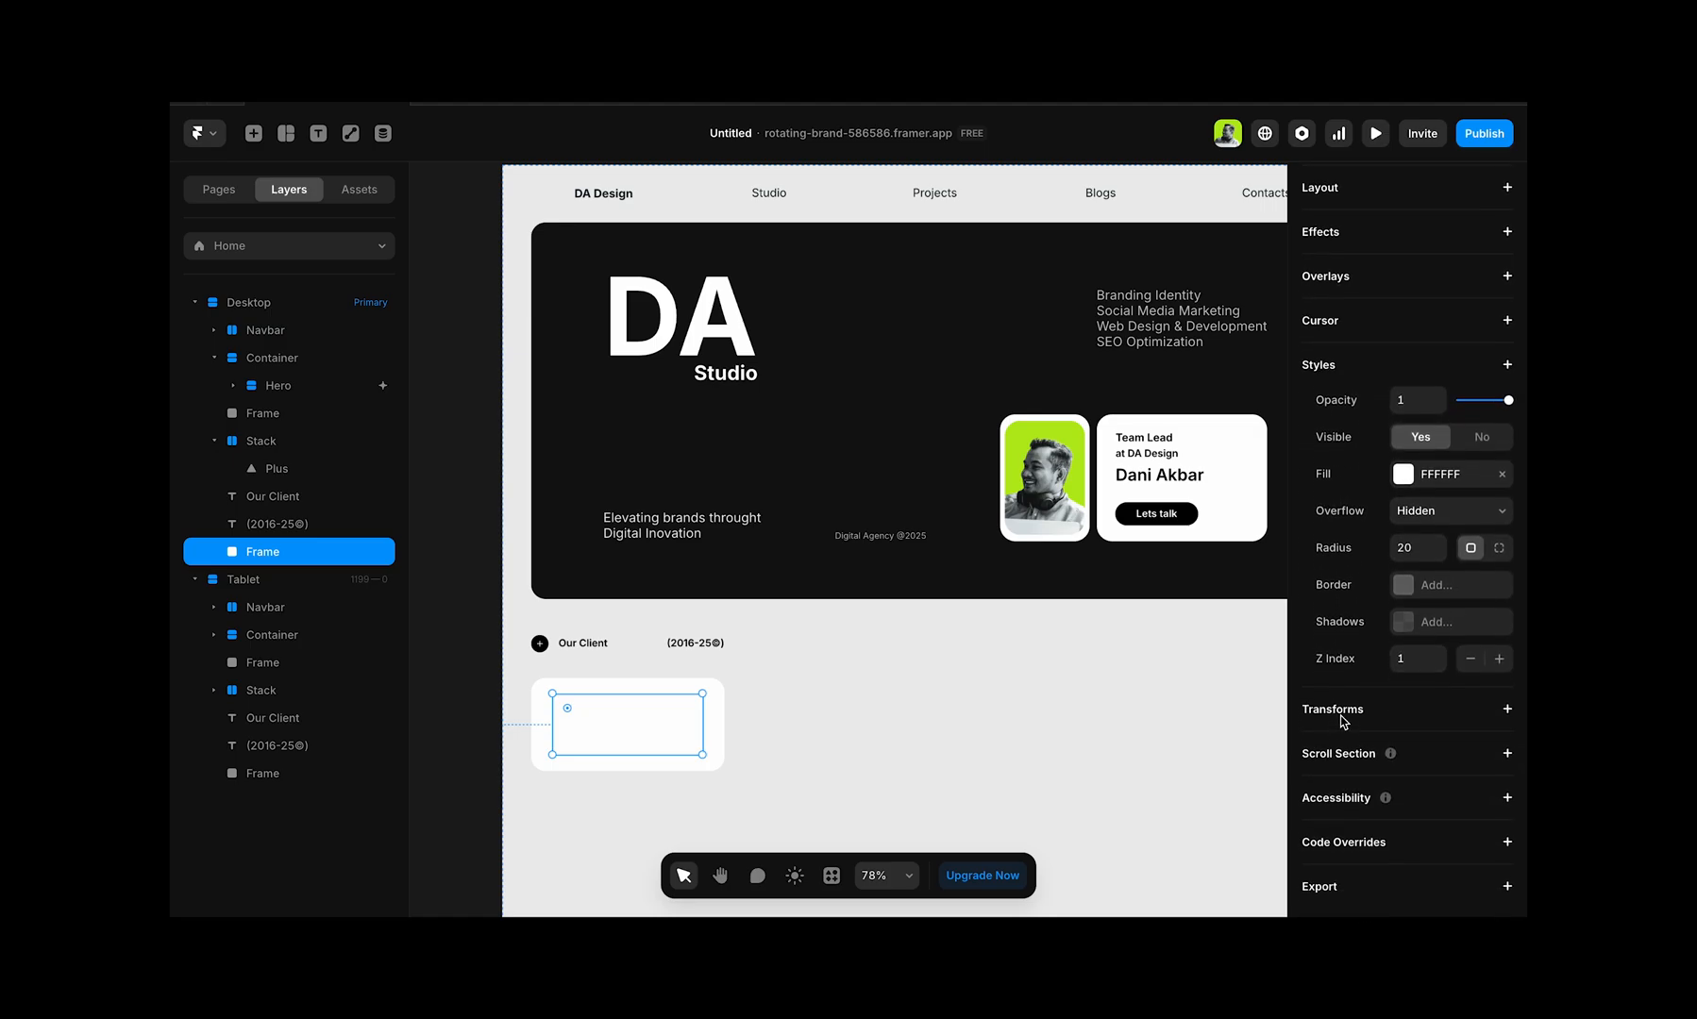
pyautogui.click(1404, 491)
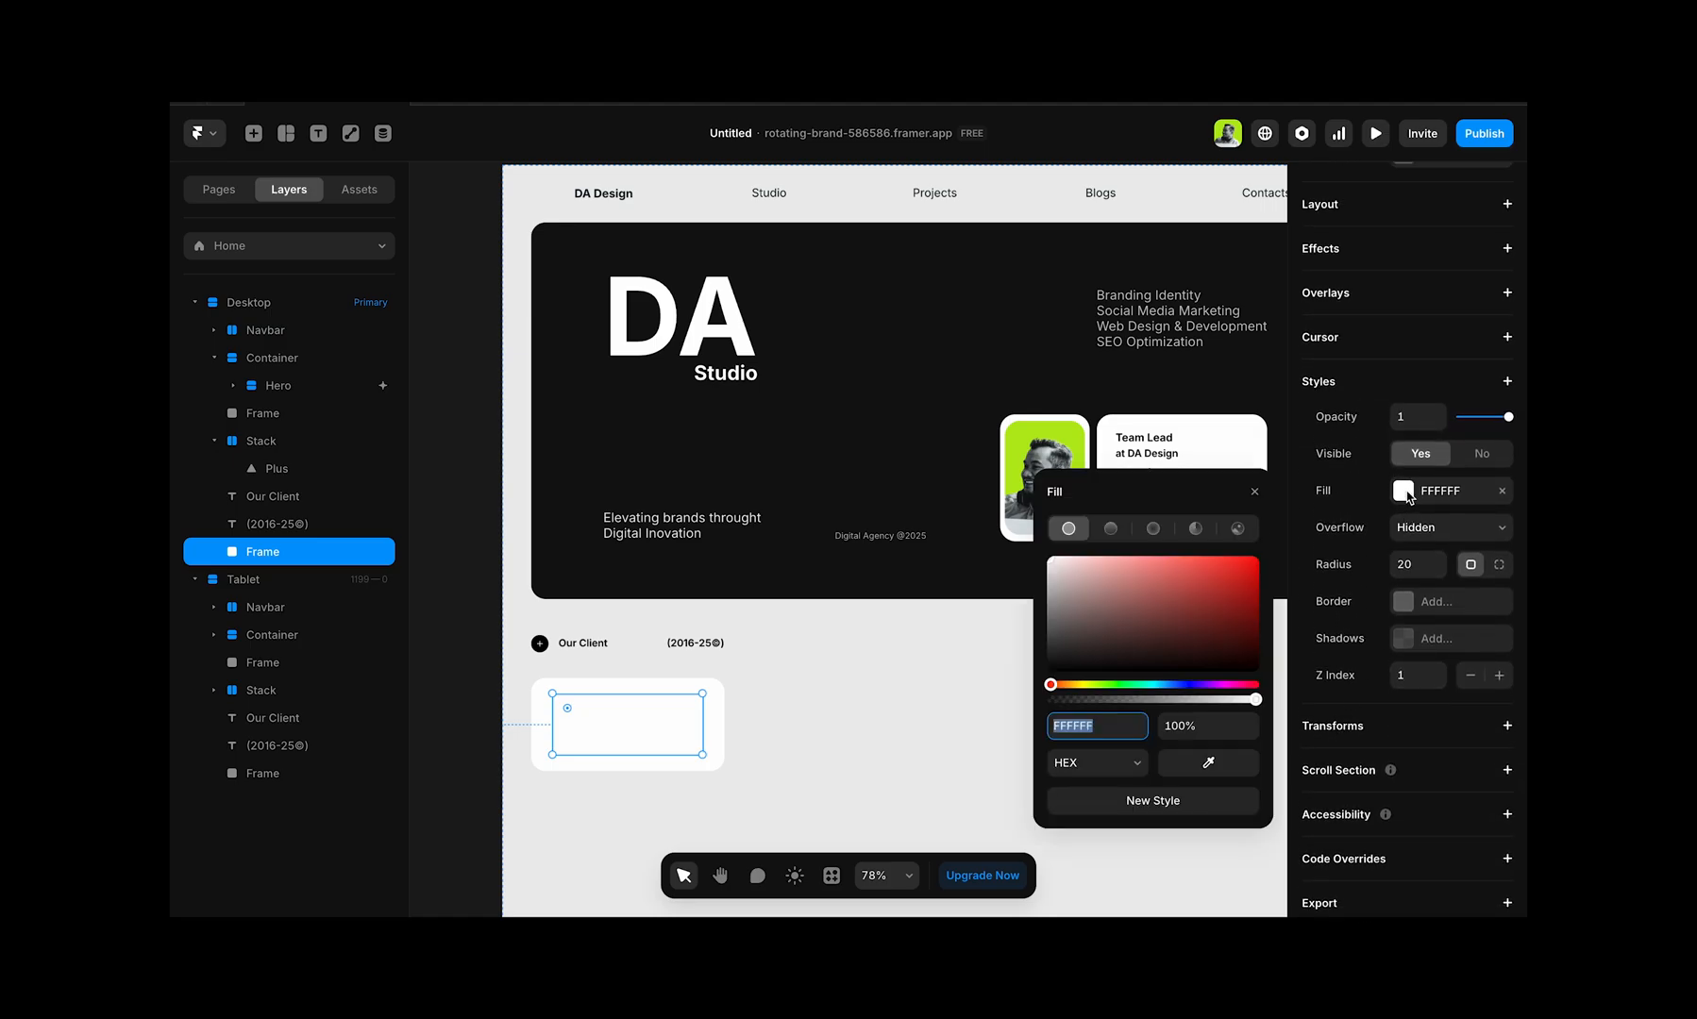
pyautogui.click(1239, 529)
pyautogui.click(1157, 611)
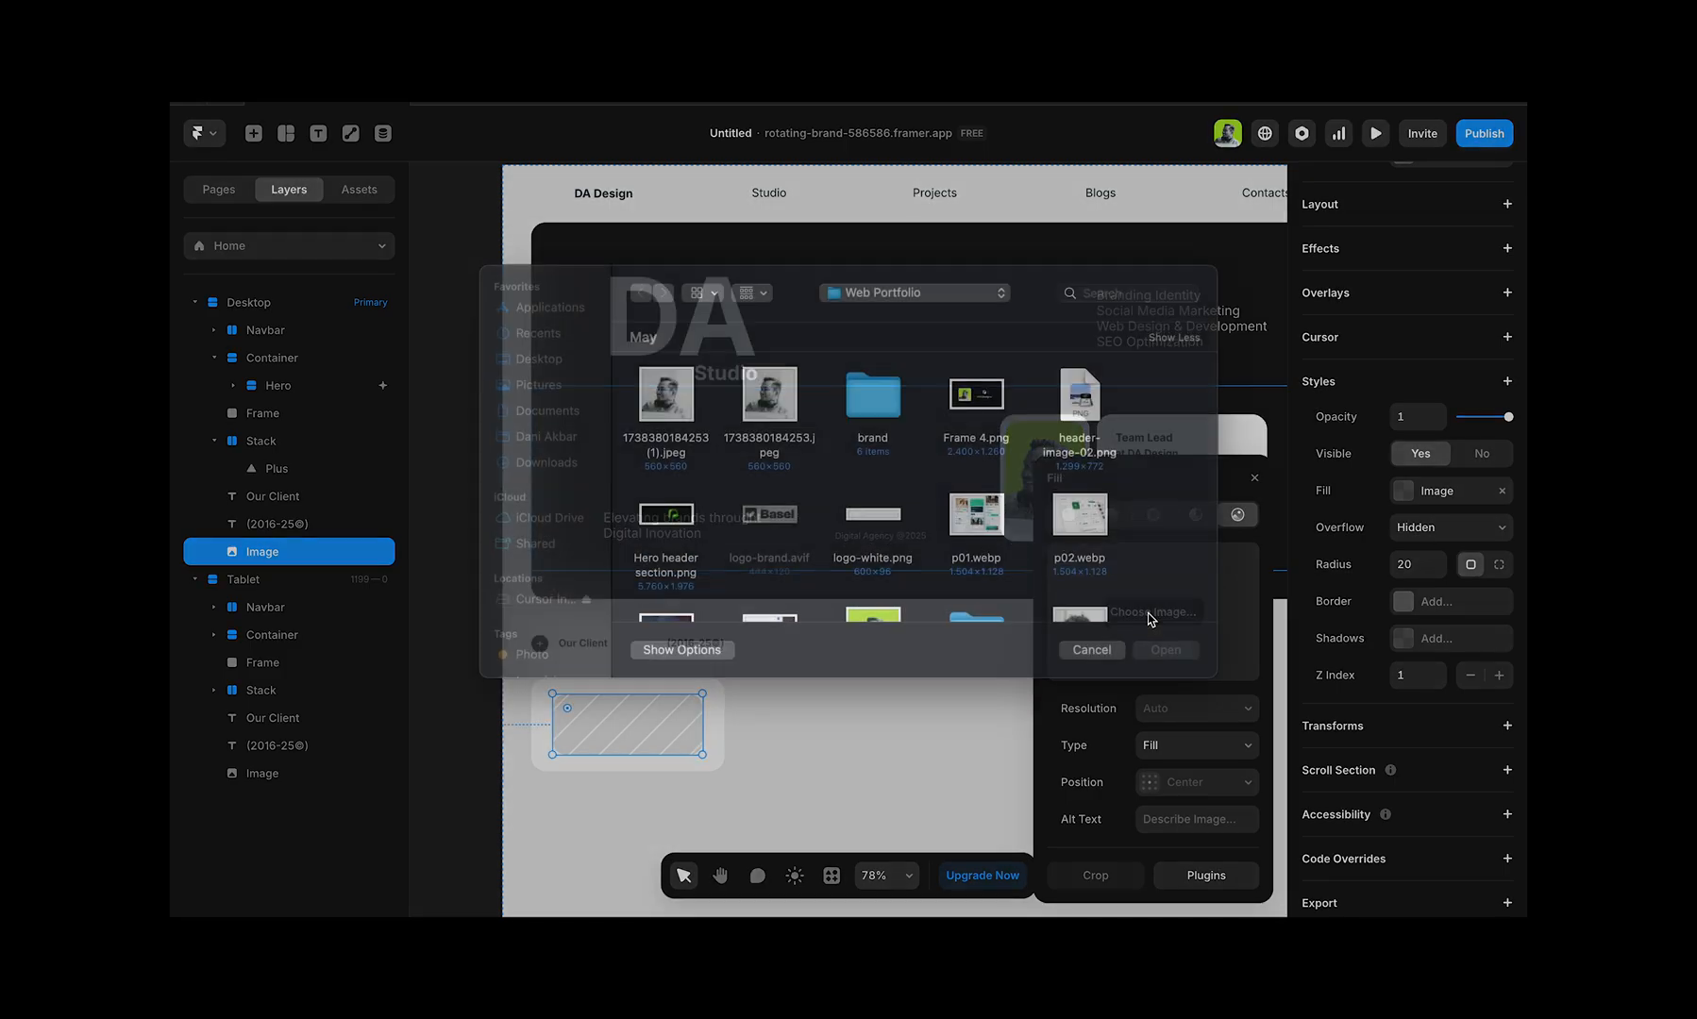
pyautogui.doubleClick(885, 461)
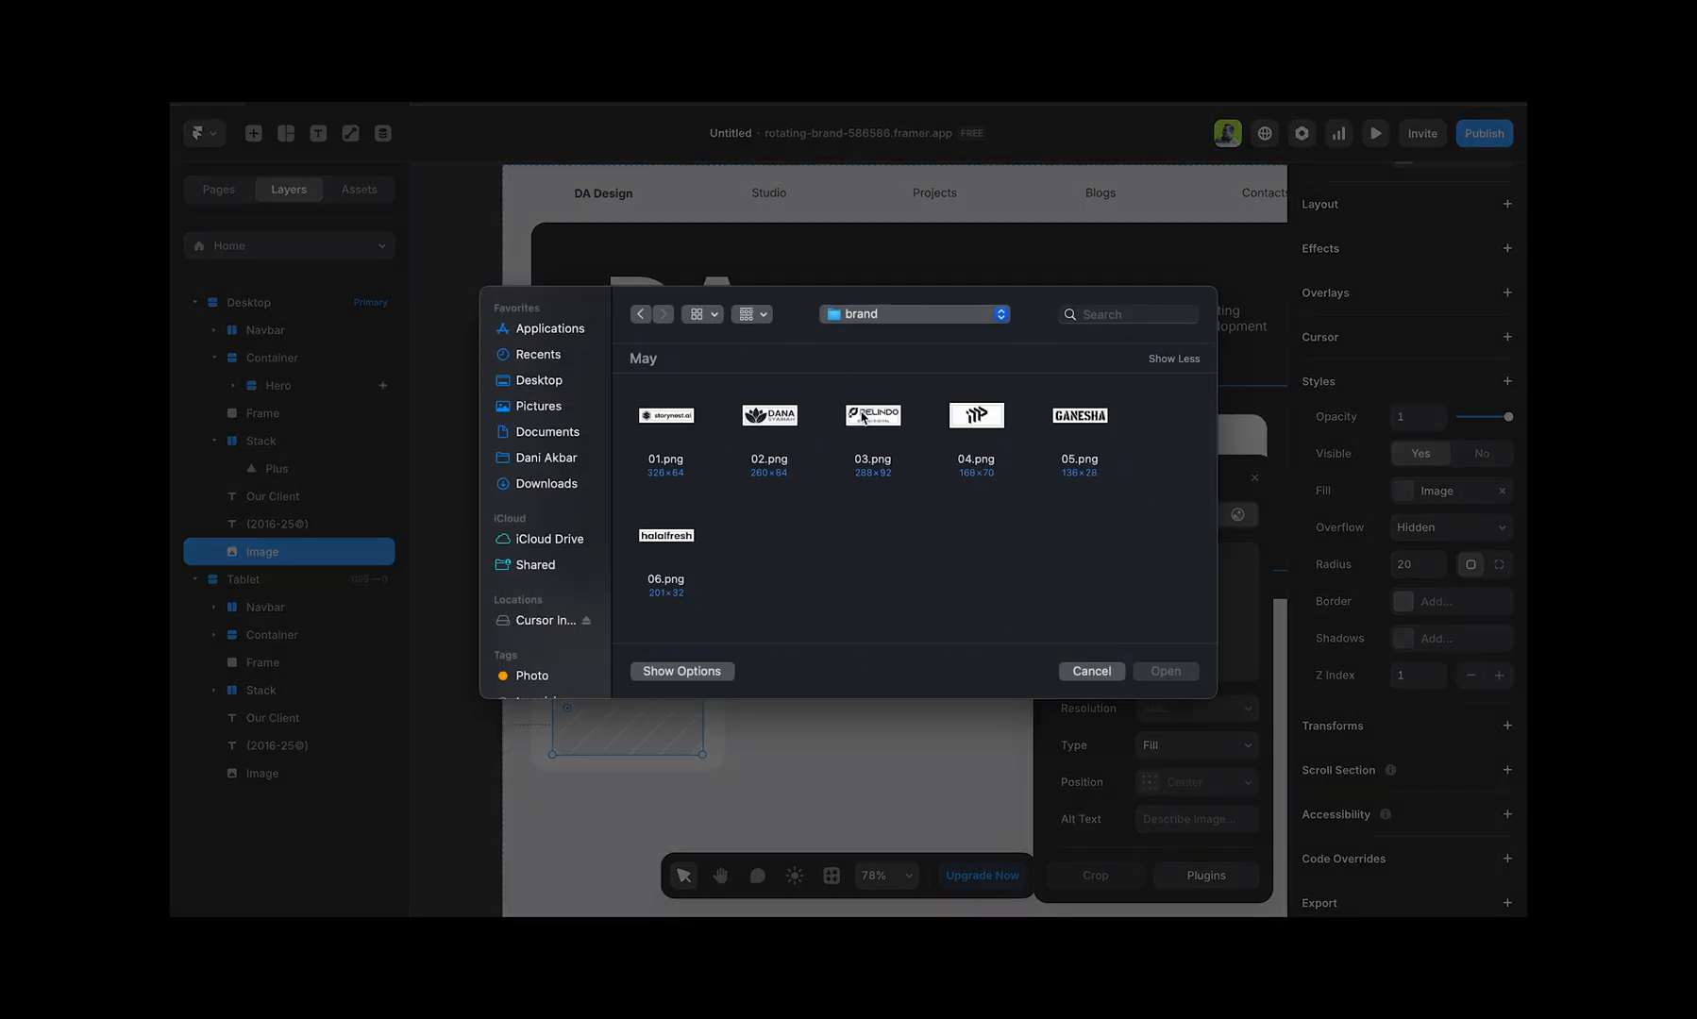
pyautogui.doubleClick(681, 420)
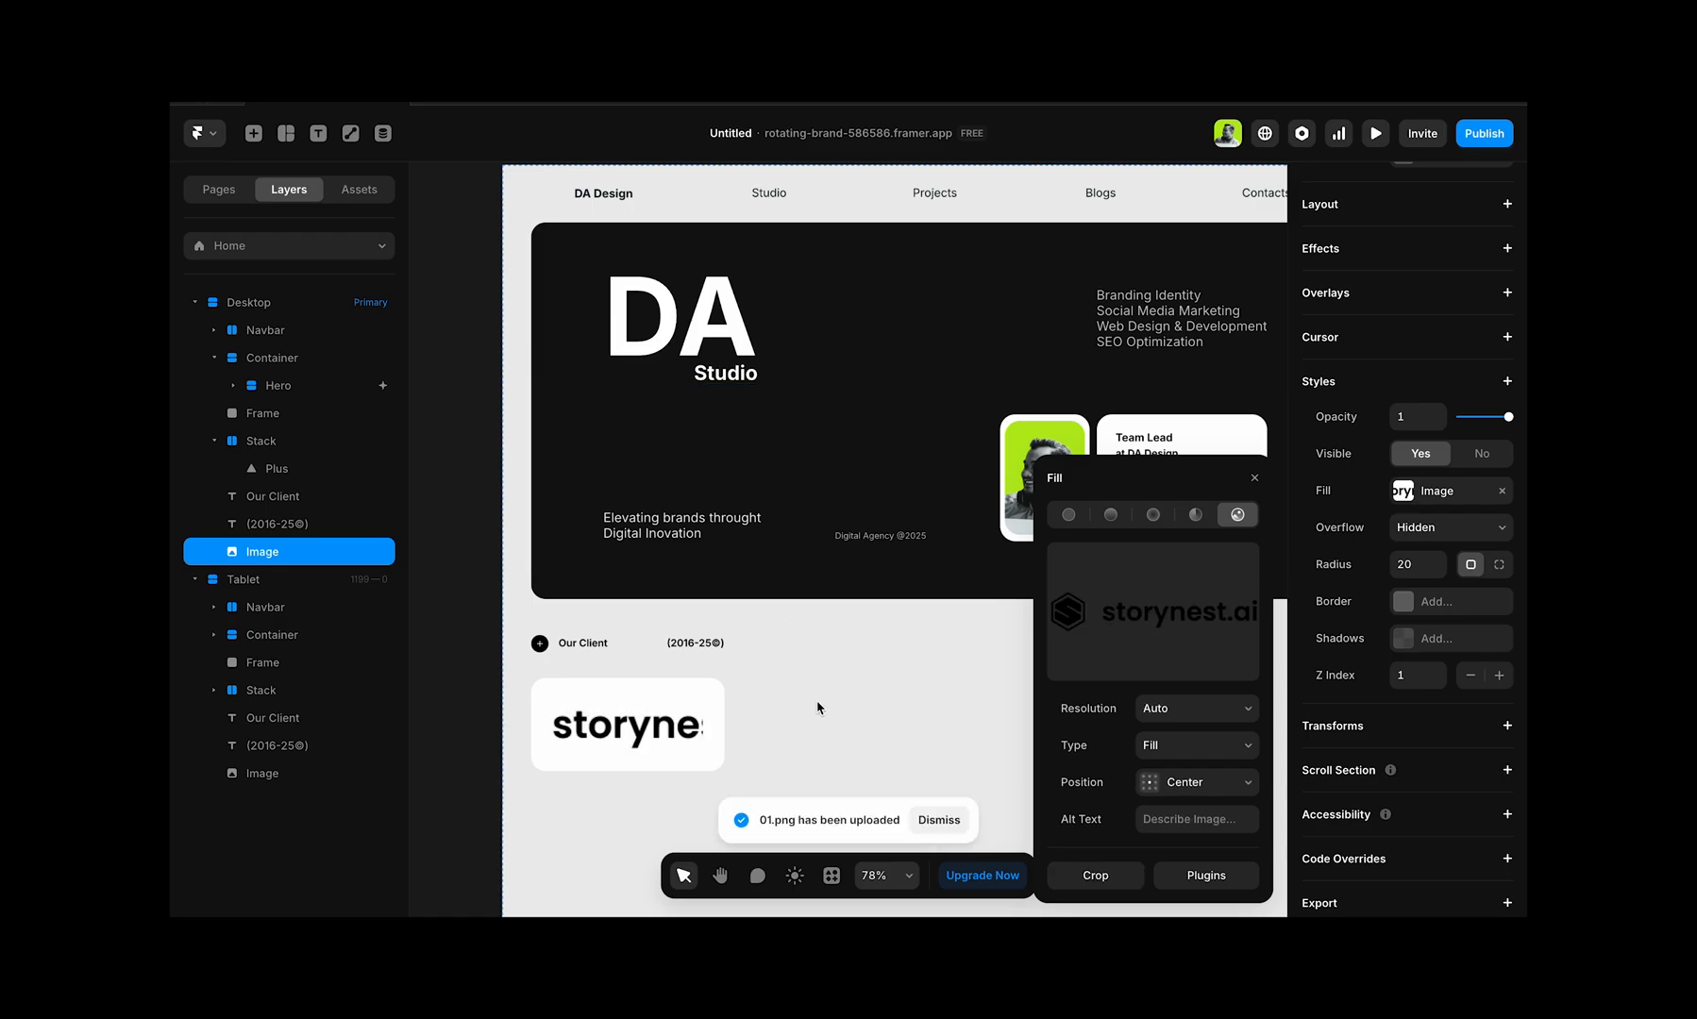
pyautogui.click(1201, 747)
pyautogui.click(1197, 767)
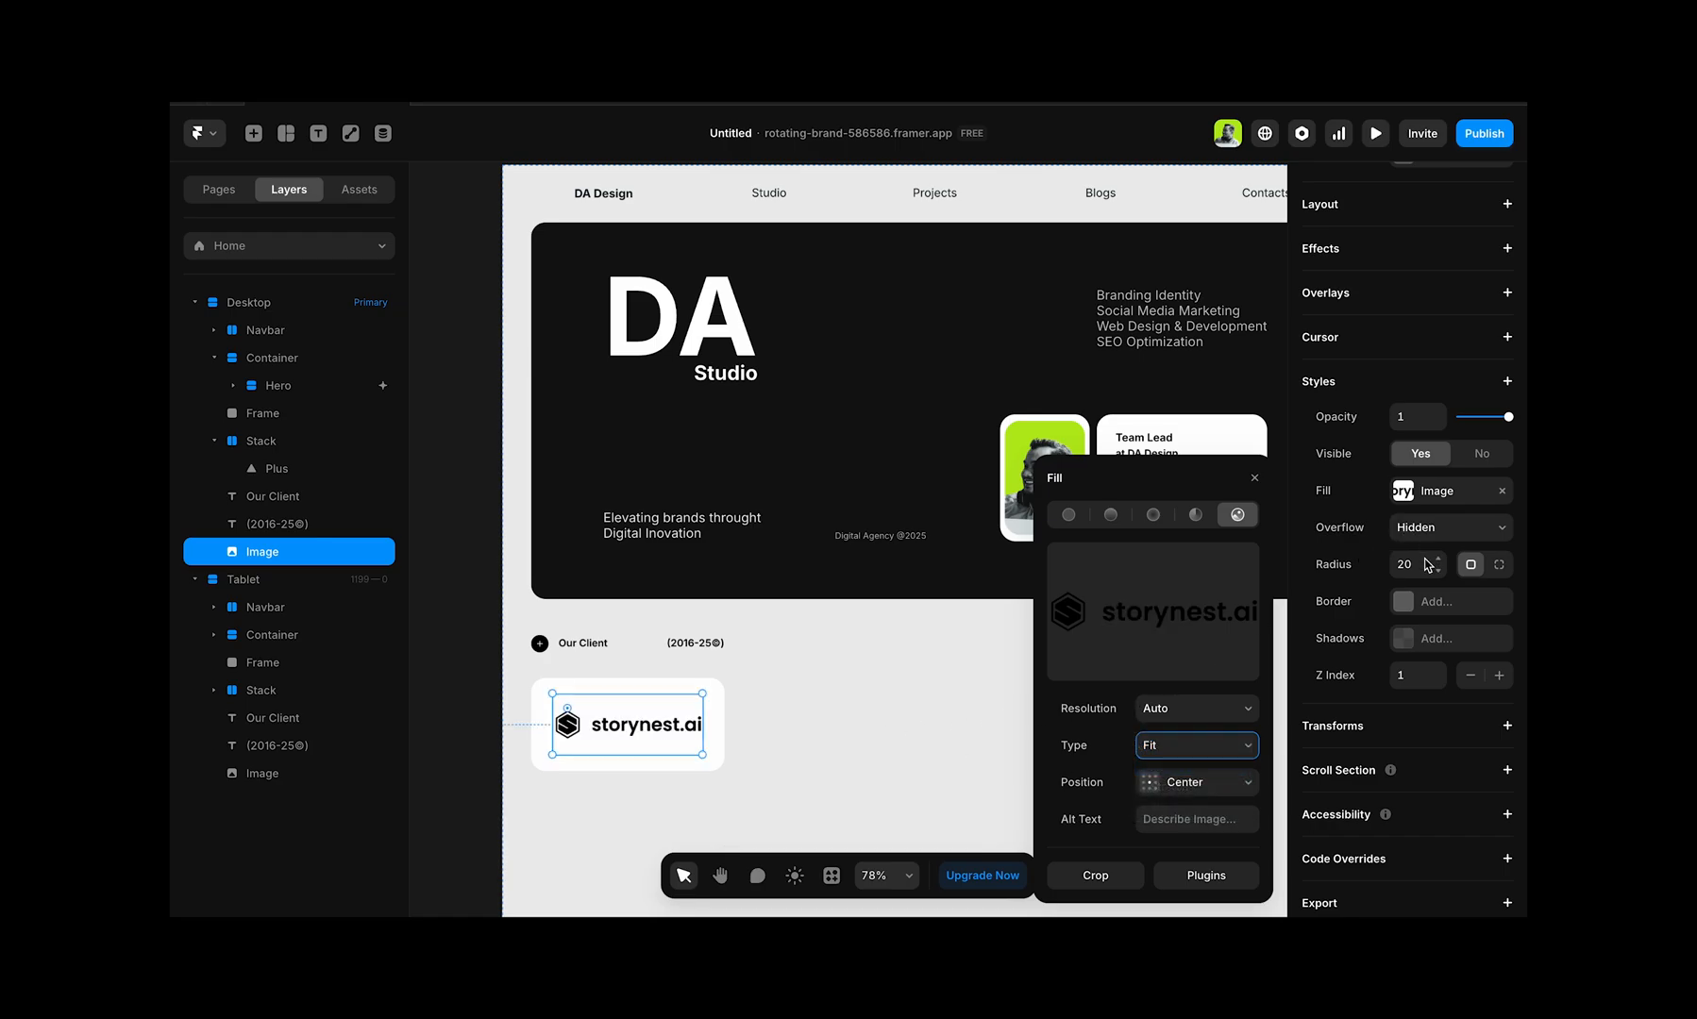
# Step: Reduce the logo image's height to 40 inside the white card
pyautogui.scroll(5, 1421, 358)
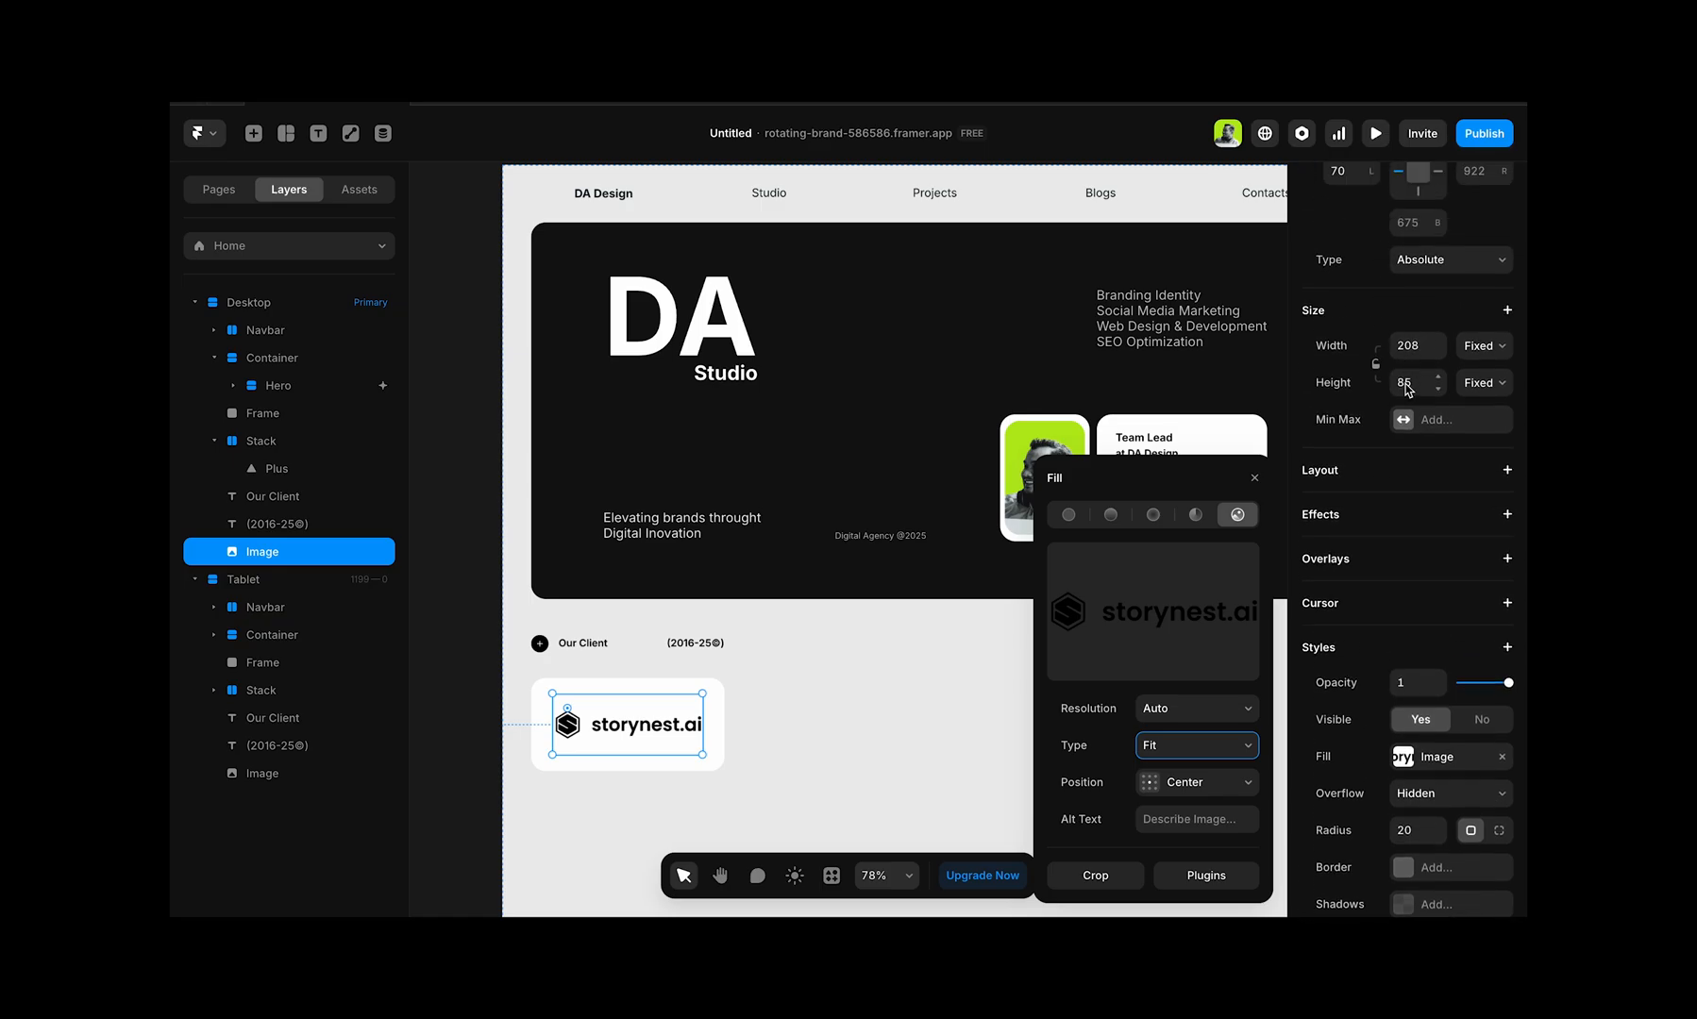
pyautogui.click(1405, 383)
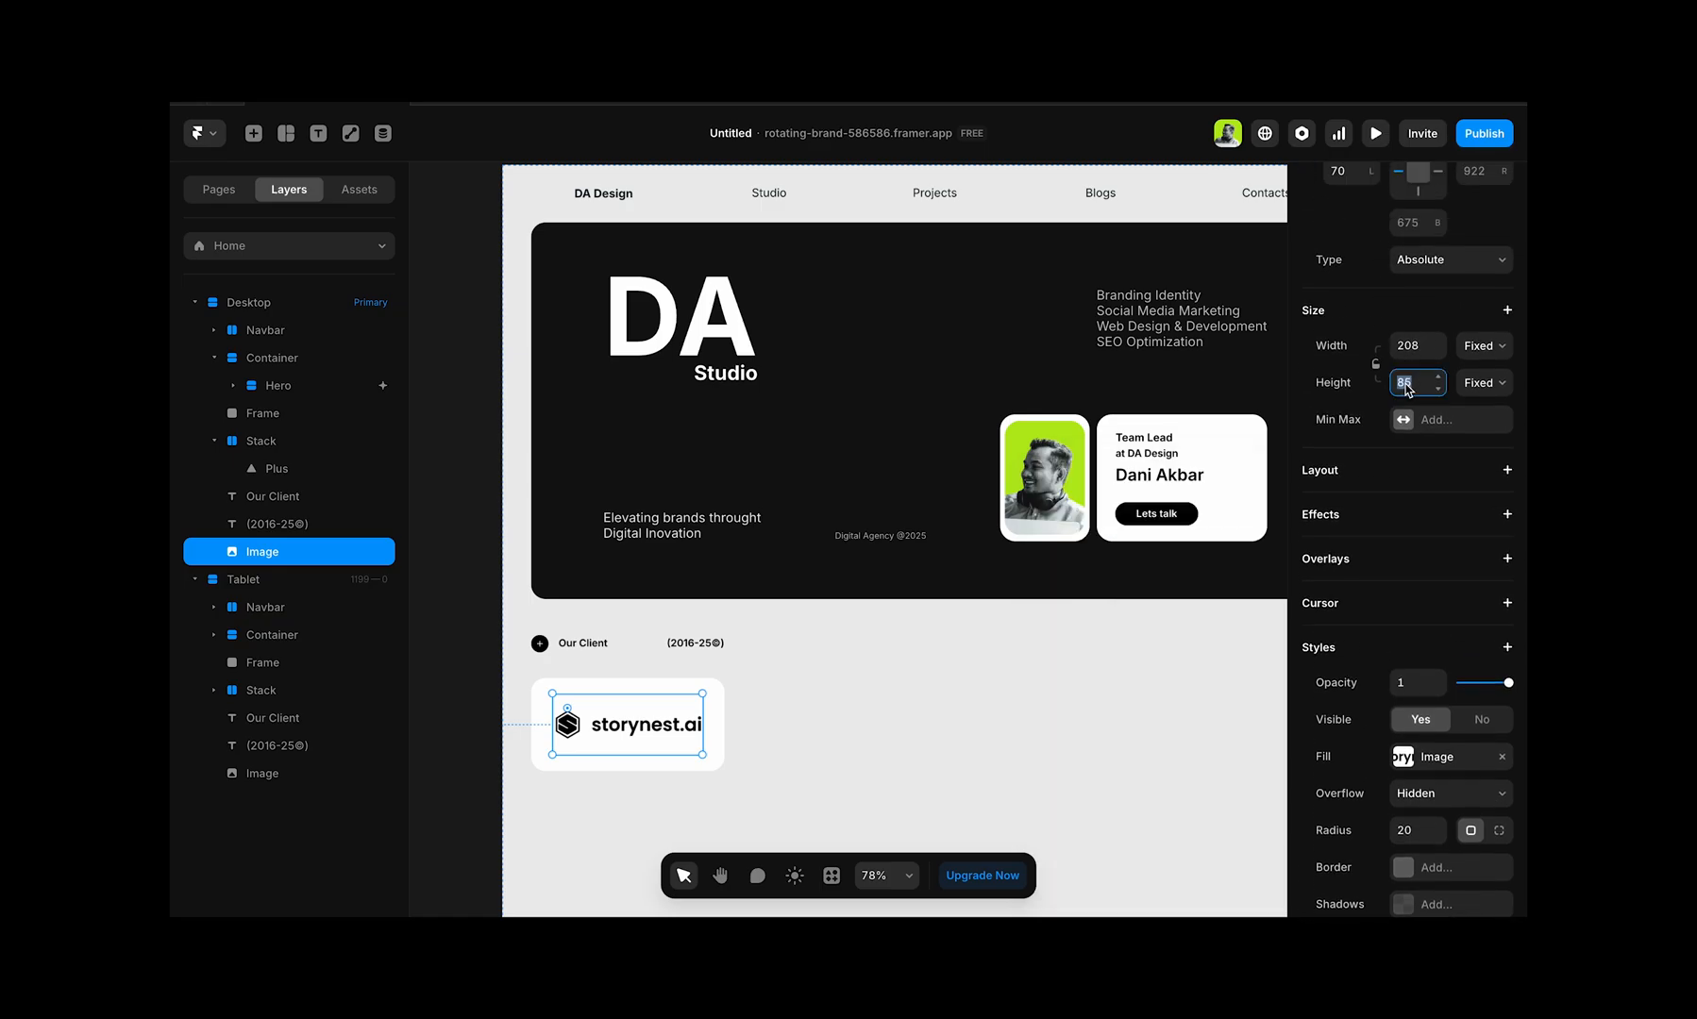
pyautogui.click(1441, 391)
pyautogui.click(1441, 391)
pyautogui.click(1441, 392)
pyautogui.click(1441, 392)
pyautogui.click(1441, 392)
pyautogui.click(1441, 391)
pyautogui.click(1440, 390)
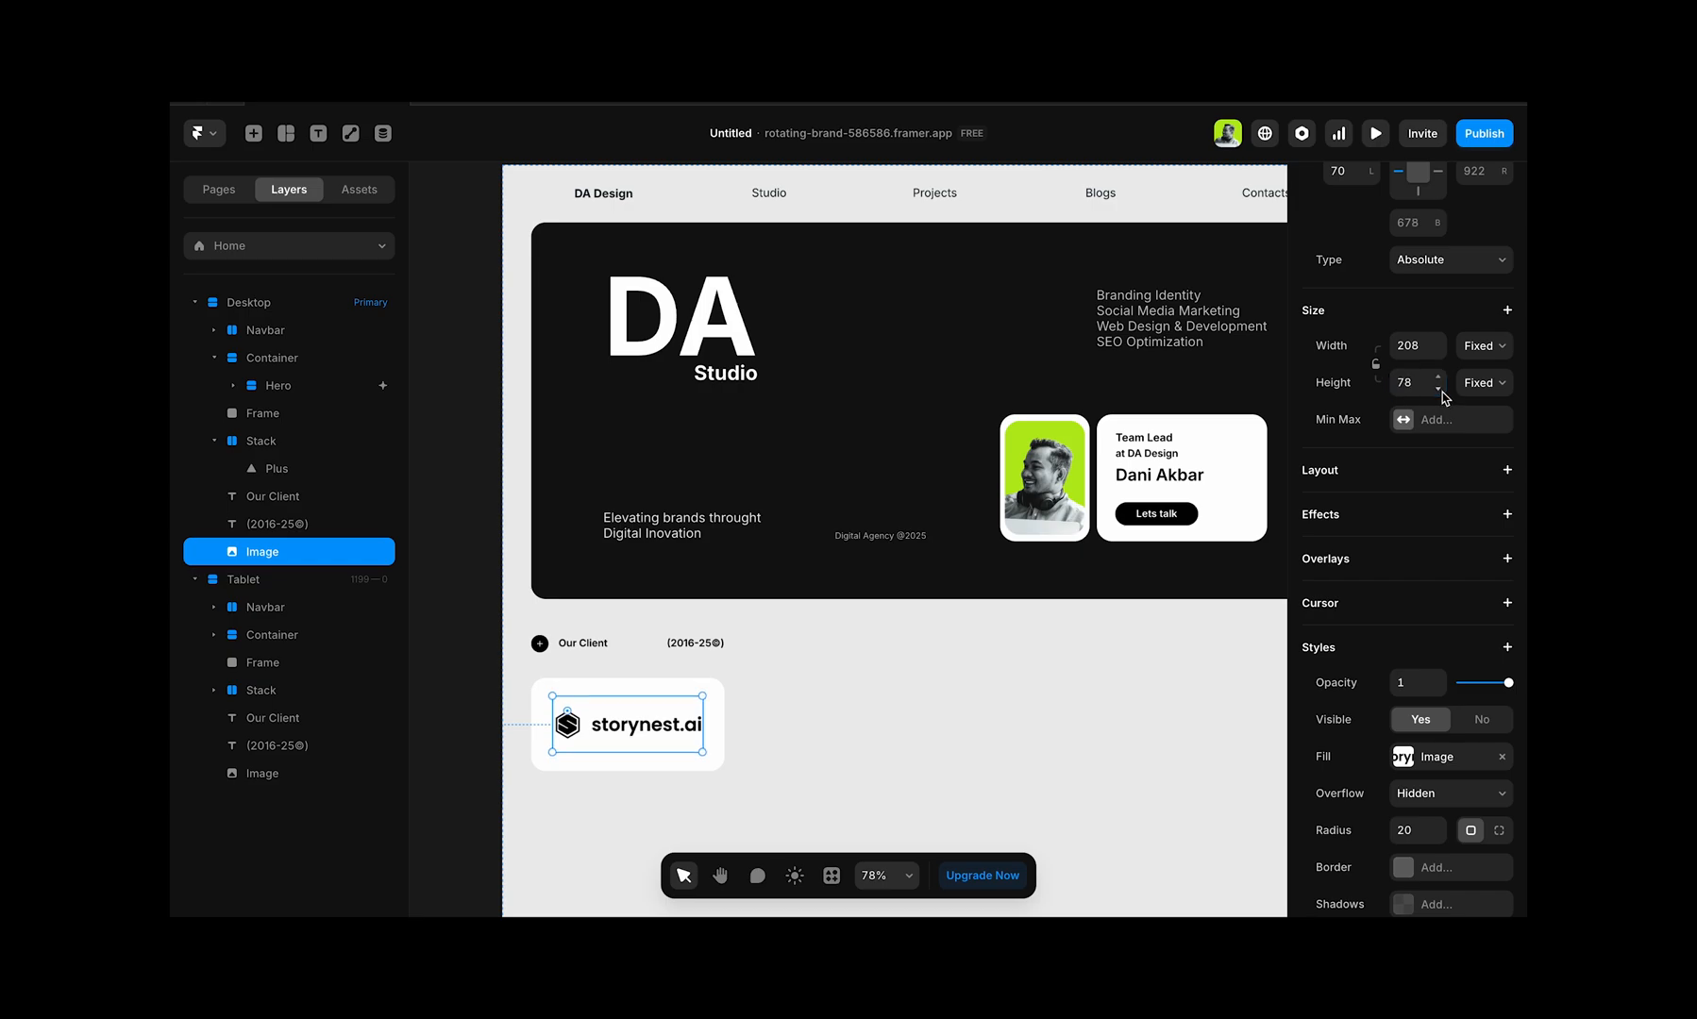
pyautogui.moveTo(1439, 392); pyautogui.dragTo(1438, 377)
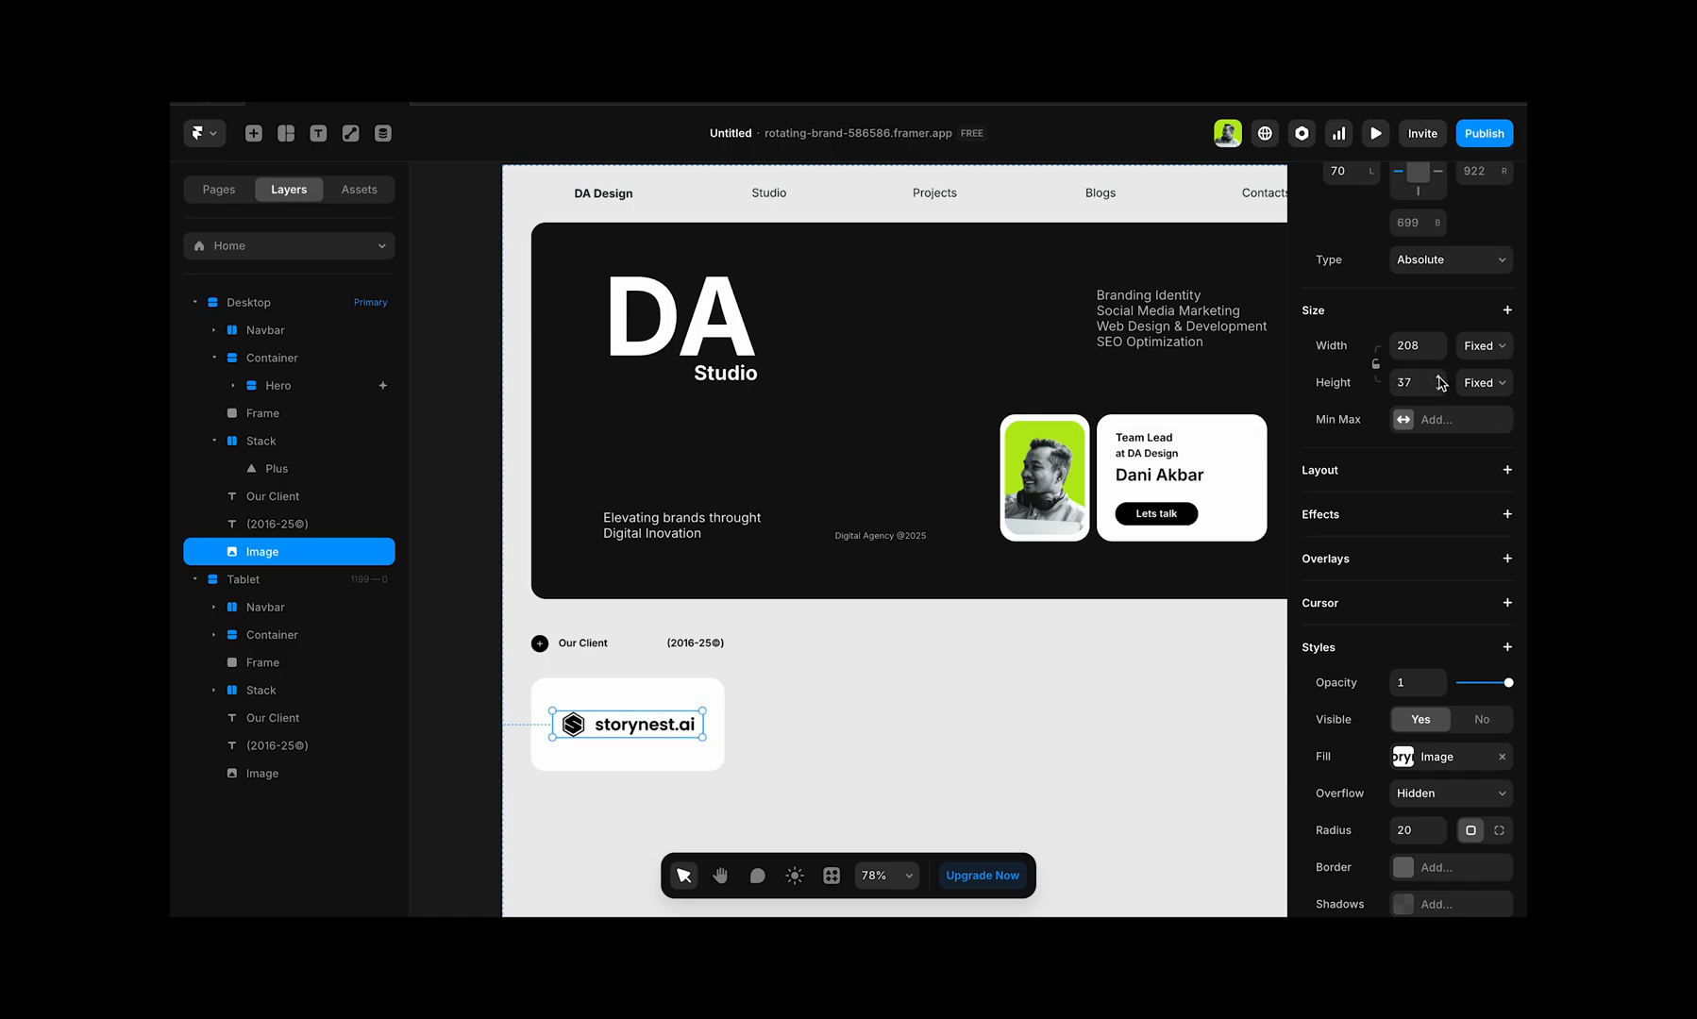
pyautogui.click(1439, 378)
pyautogui.click(1440, 379)
pyautogui.click(1439, 378)
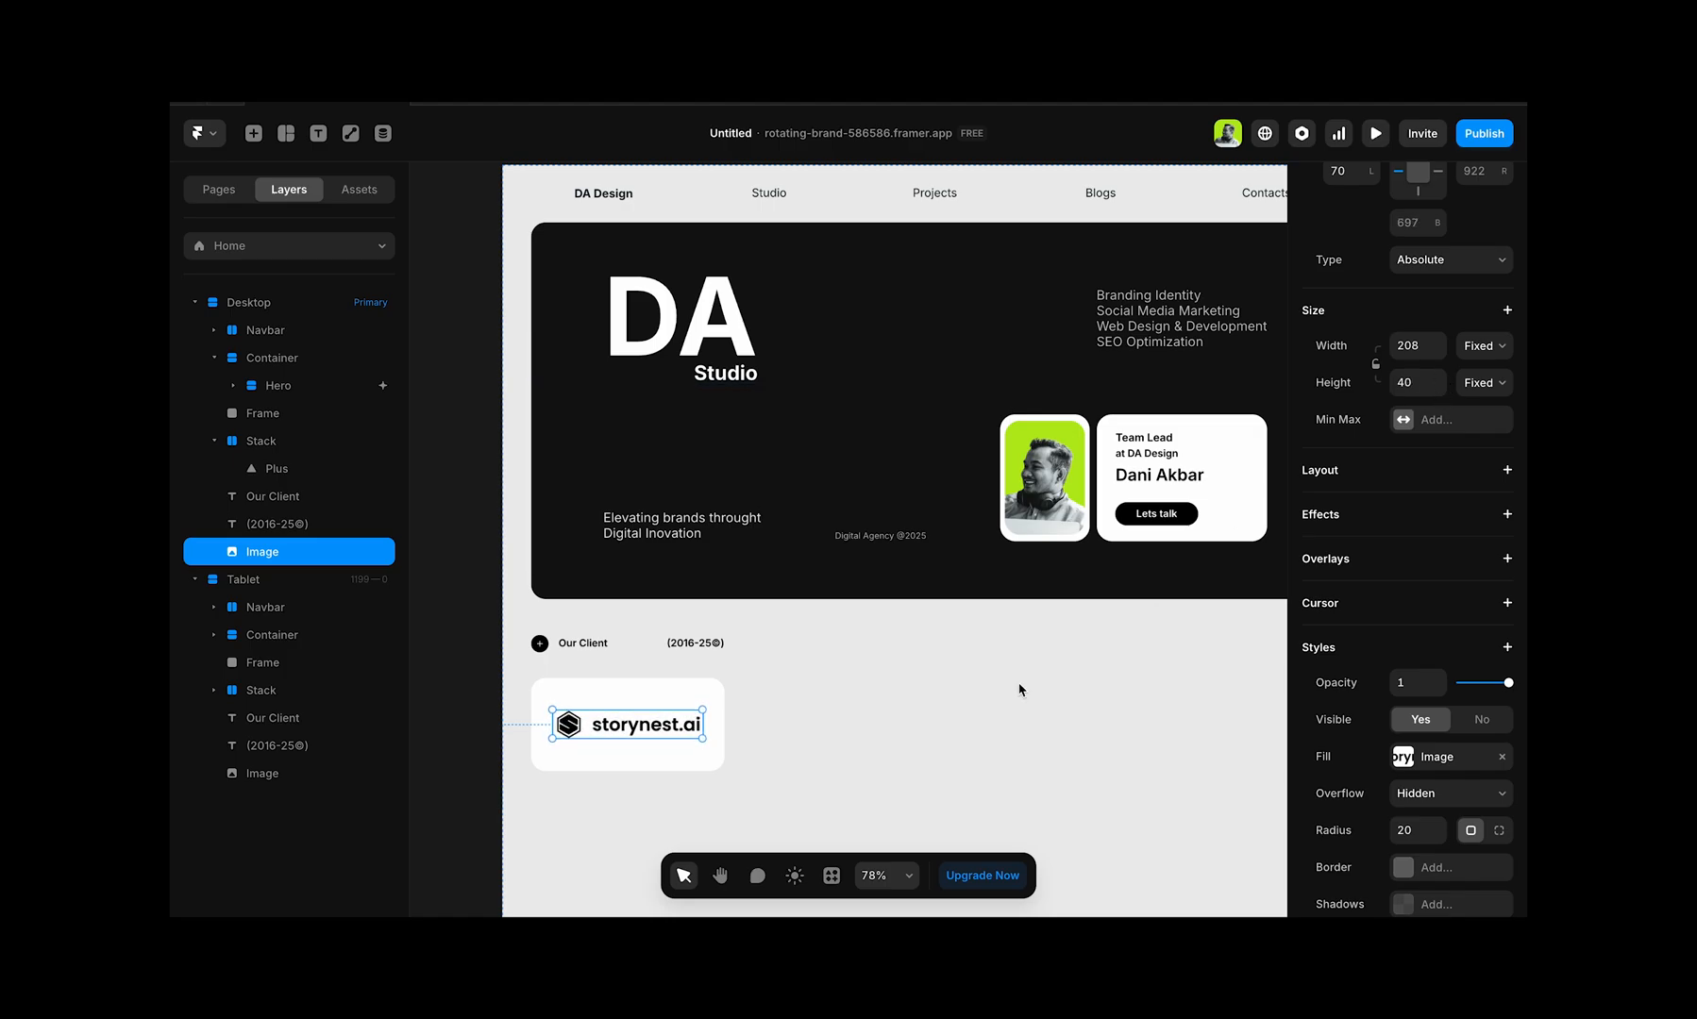
pyautogui.click(805, 749)
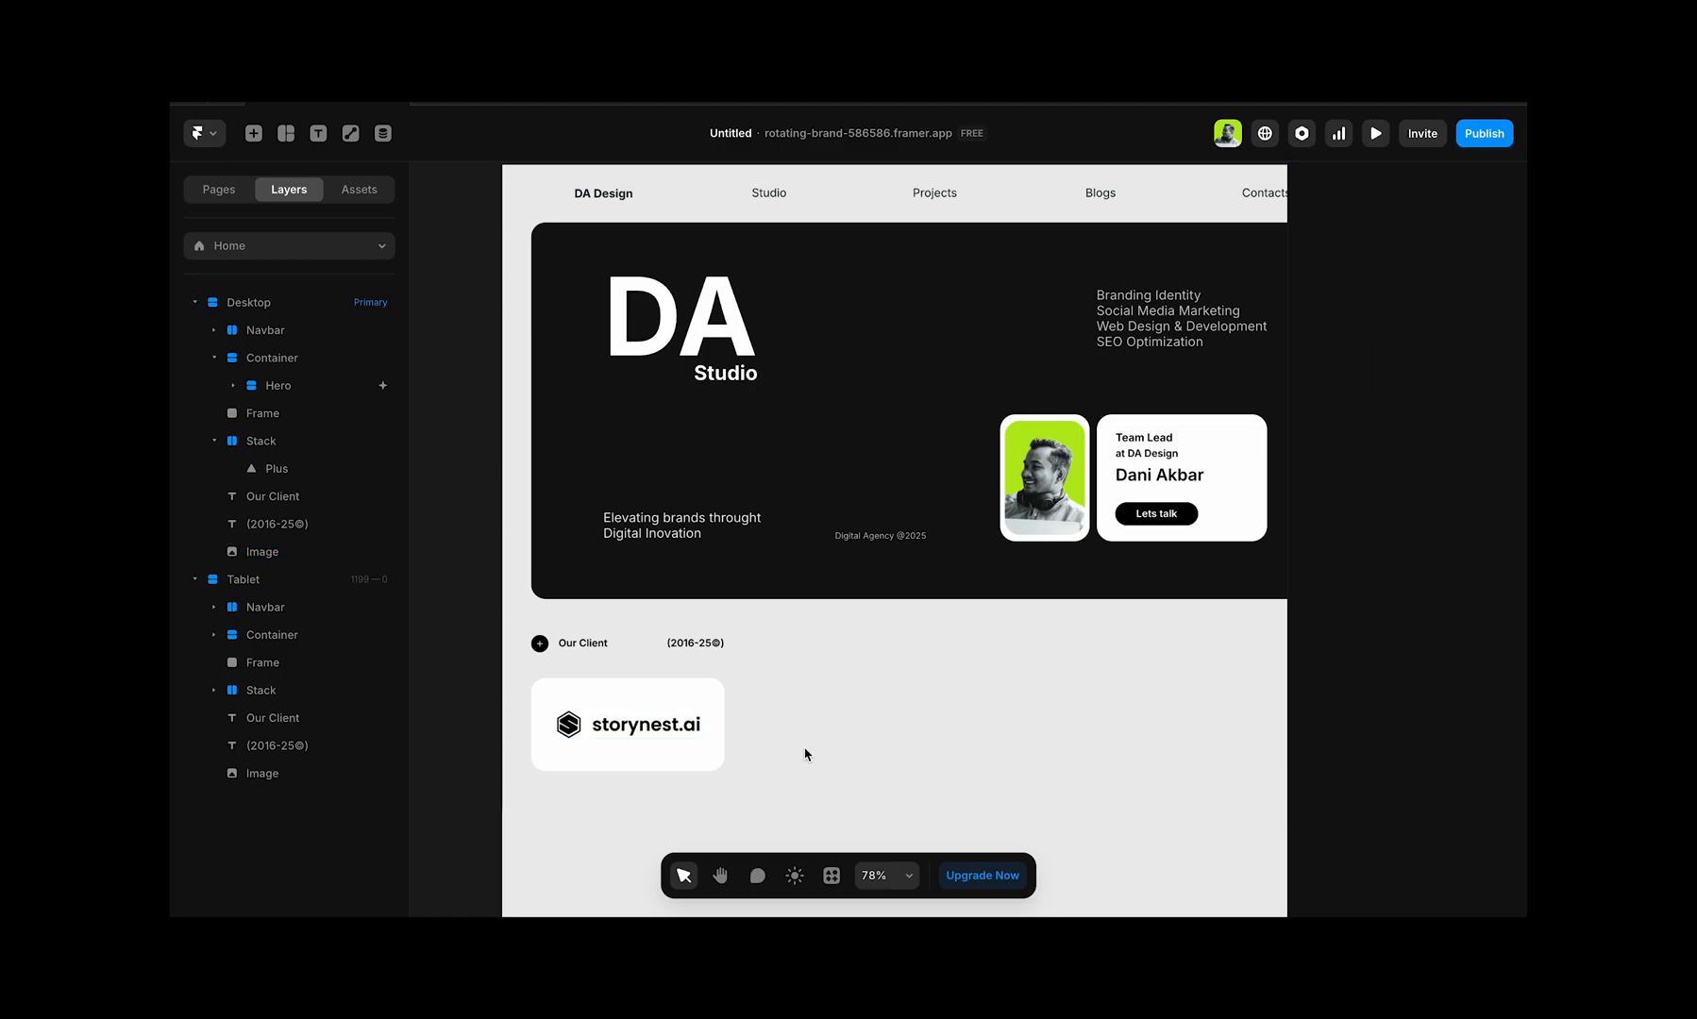
pyautogui.click(665, 703)
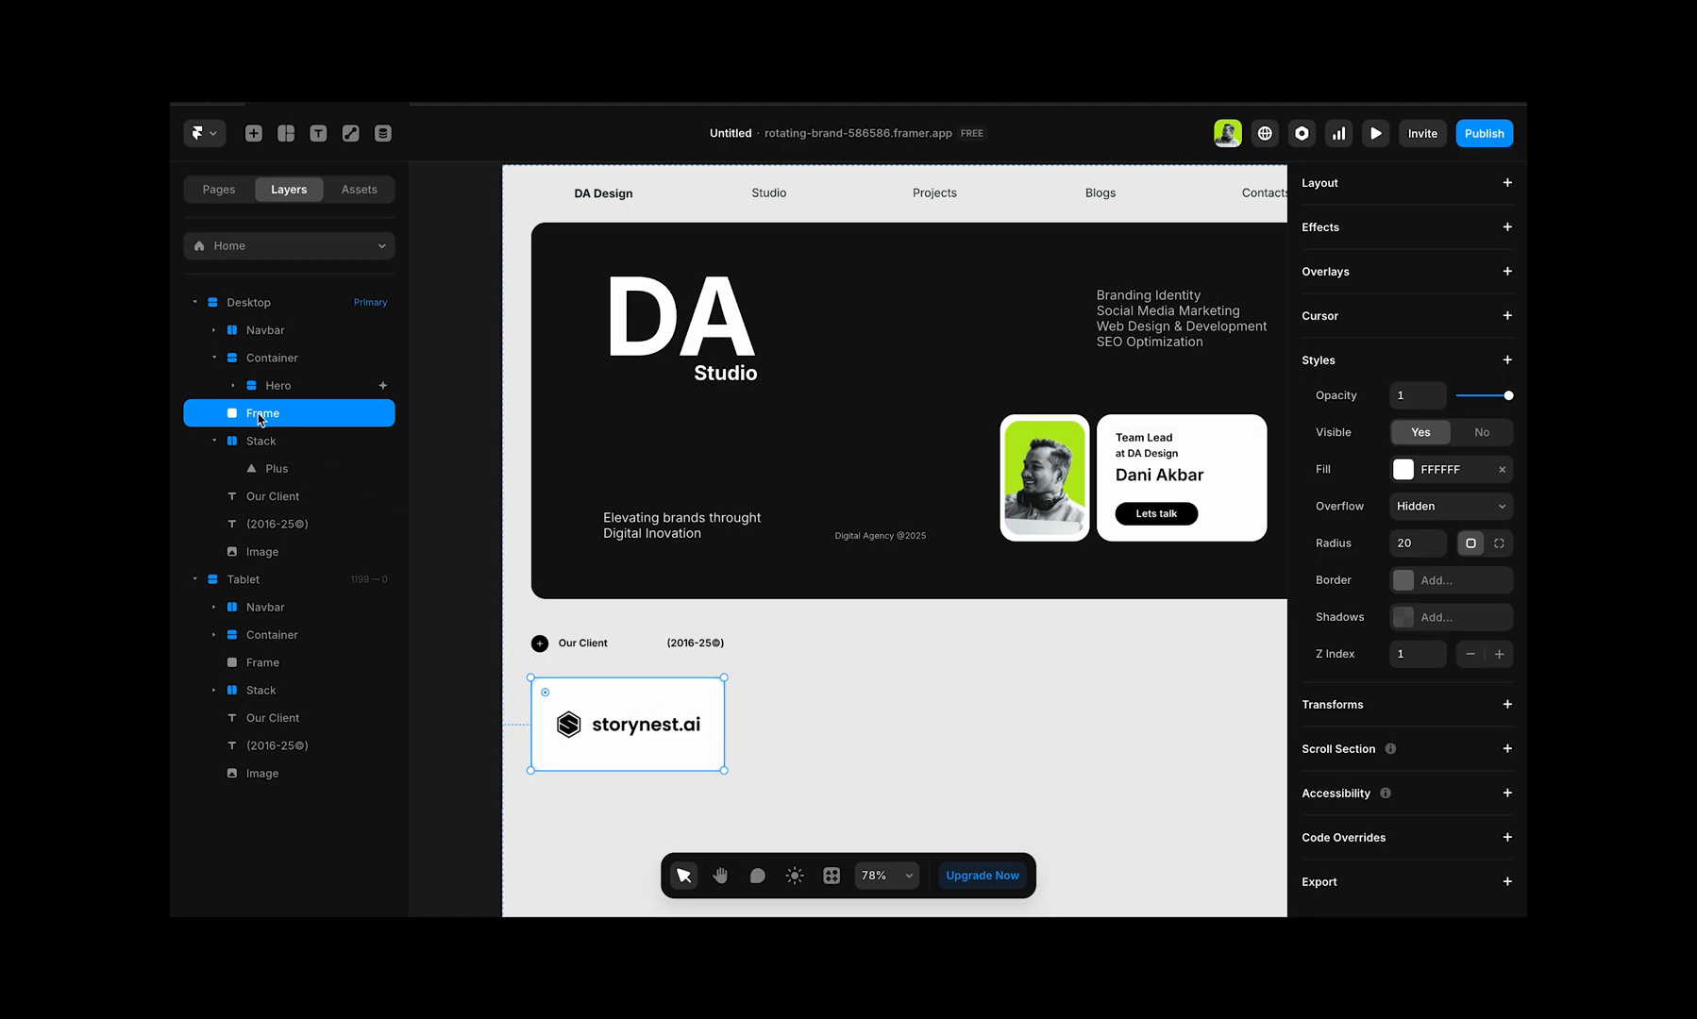
pyautogui.click(293, 387)
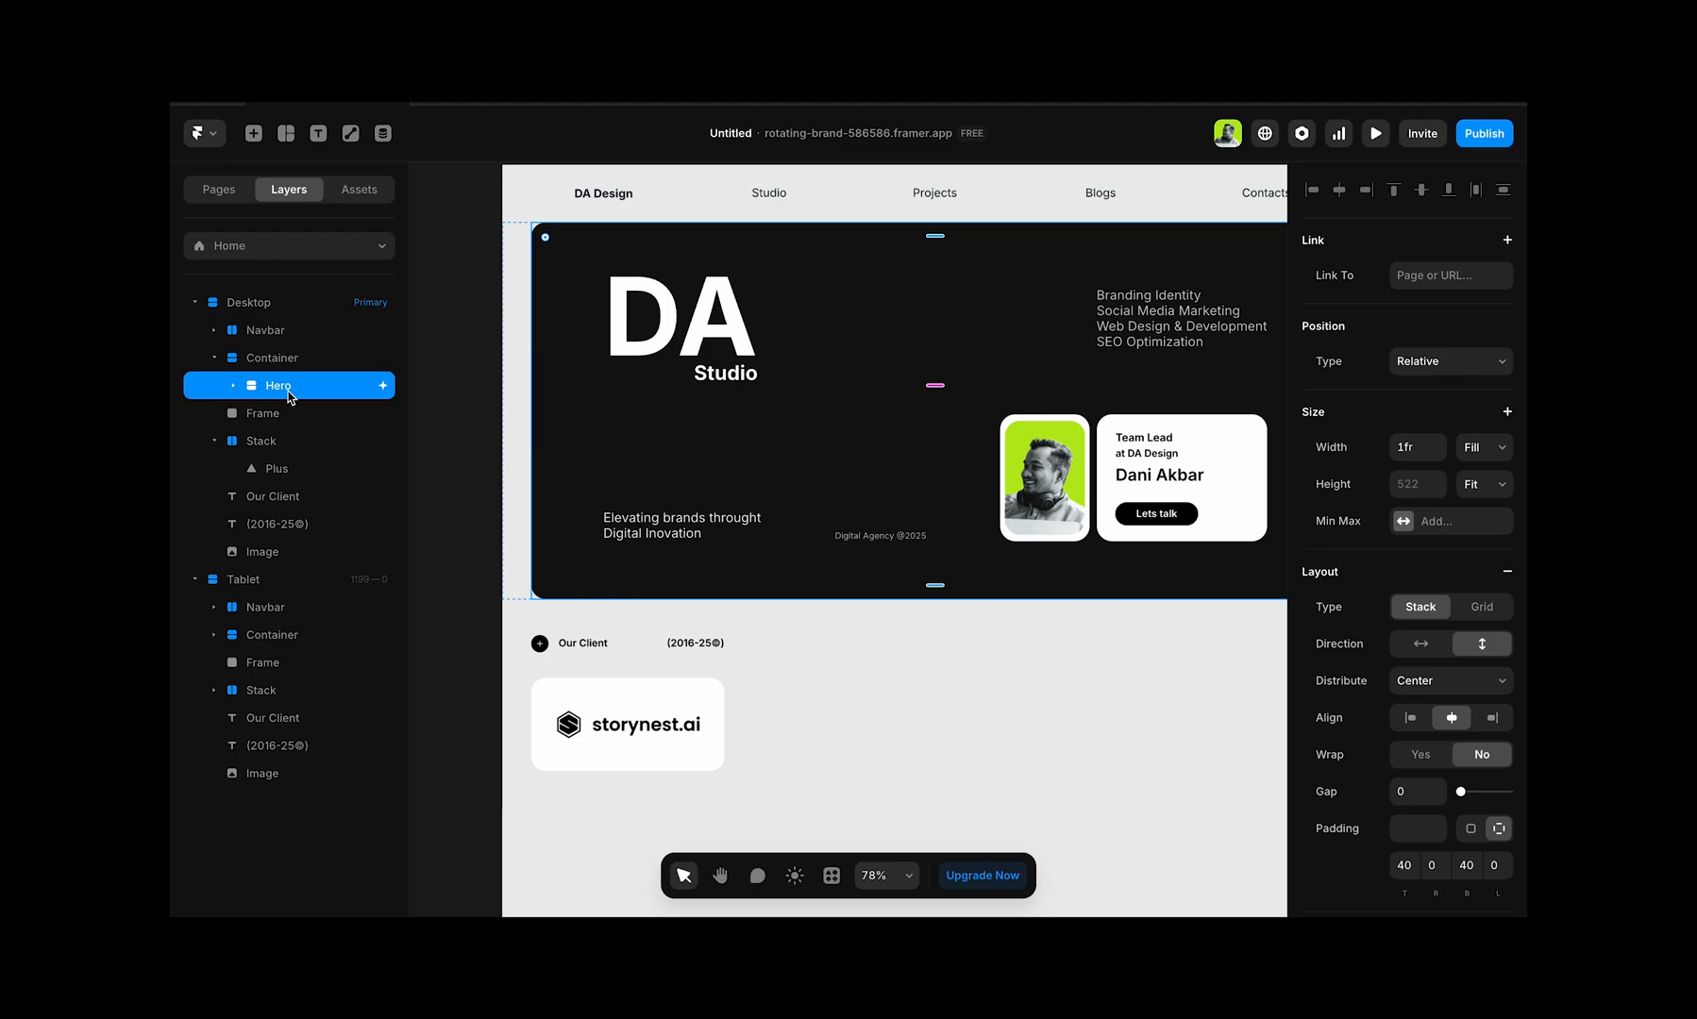
pyautogui.click(268, 419)
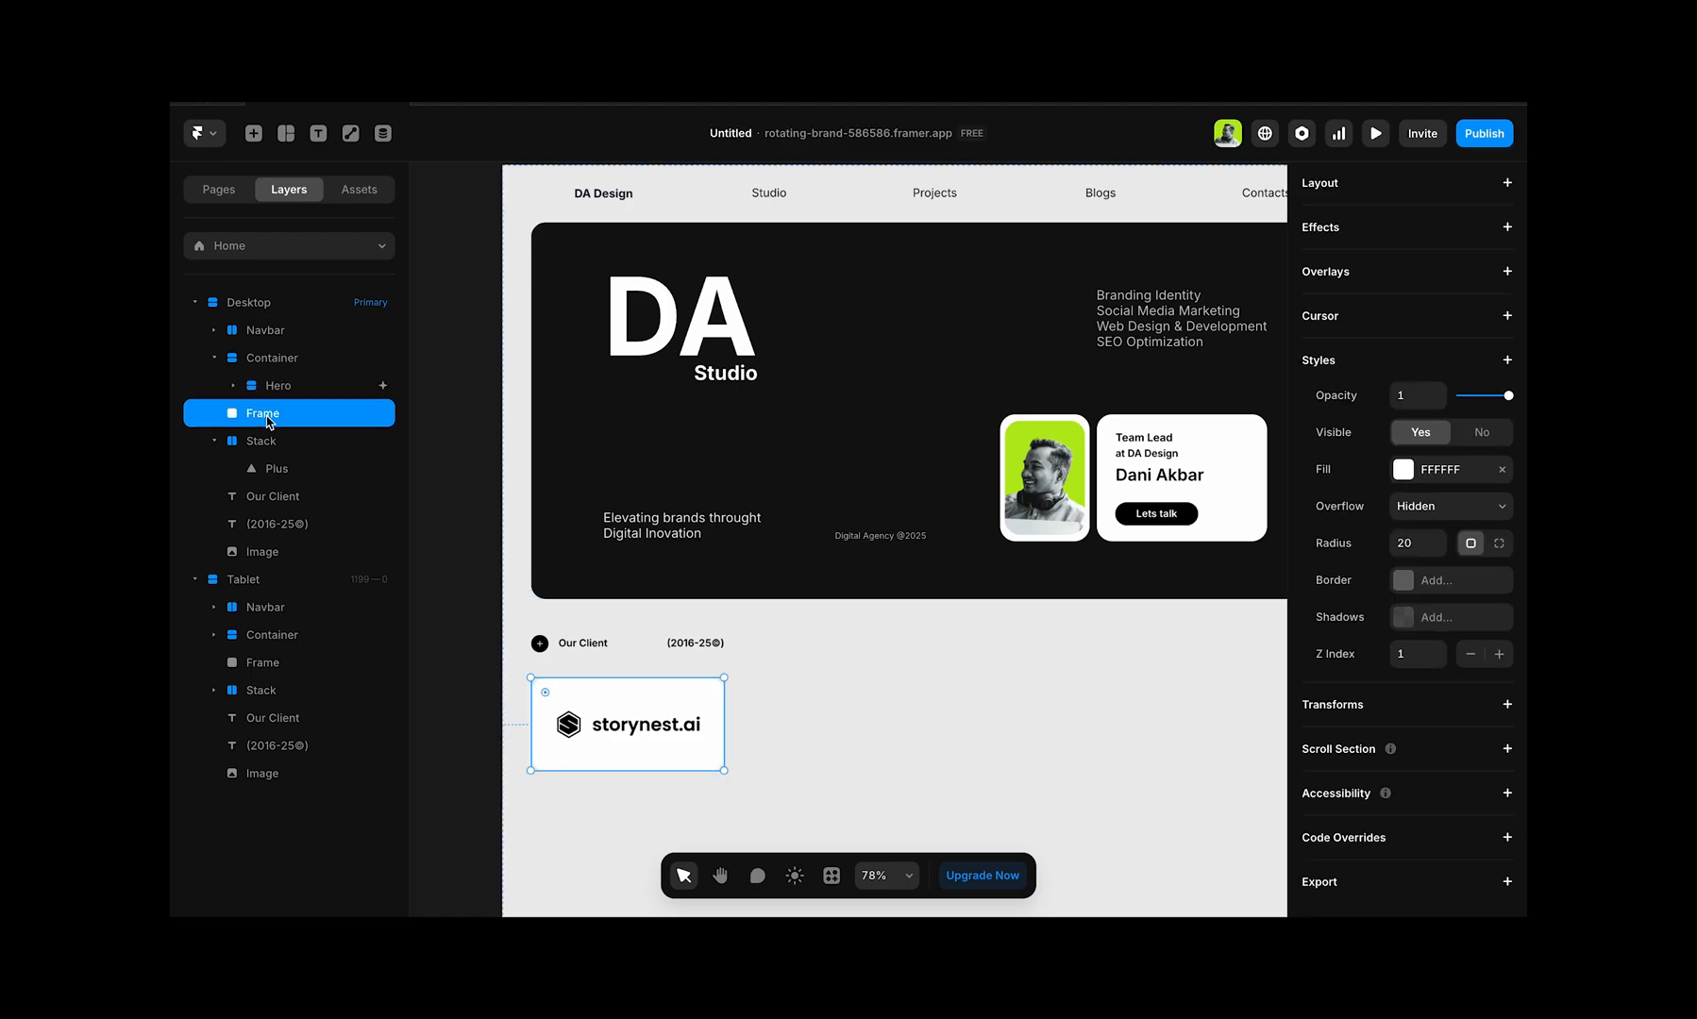
pyautogui.moveTo(596, 698); pyautogui.dragTo(740, 701)
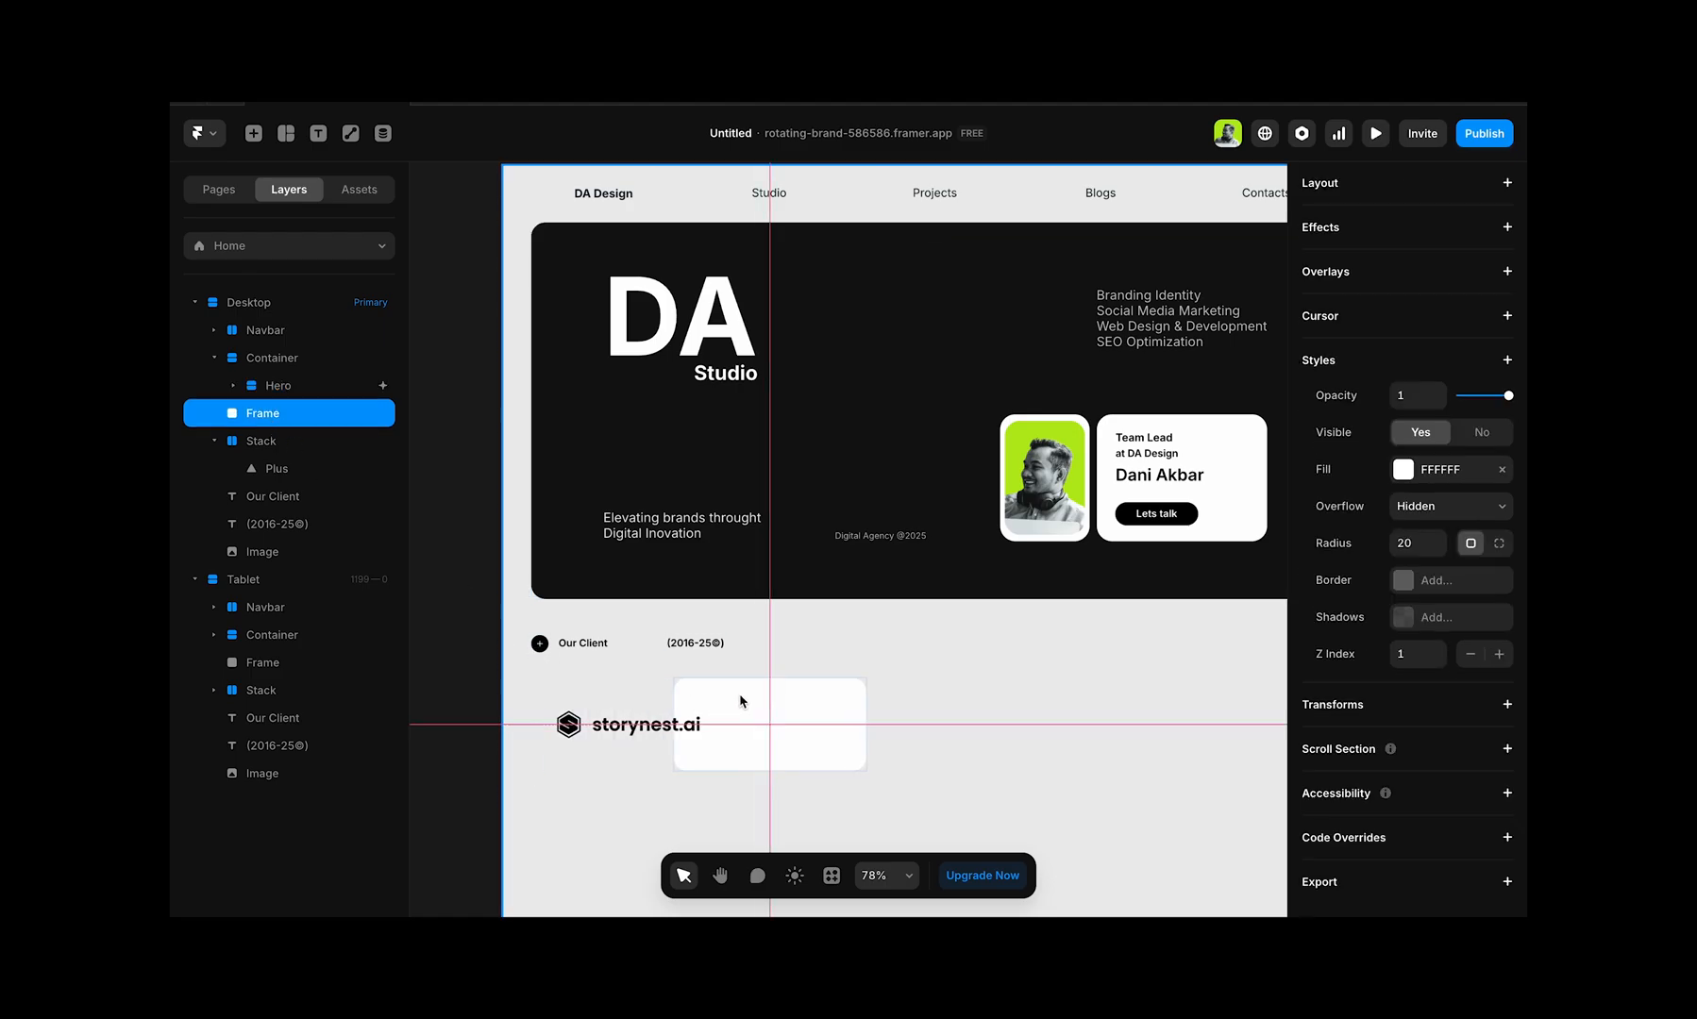
pyautogui.hotkey('ctrl', 'z')
# Step: Select the logo image together with the white card and wrap both in one parent frame
pyautogui.keyDown('shift'); pyautogui.click(658, 729); pyautogui.keyUp('shift')
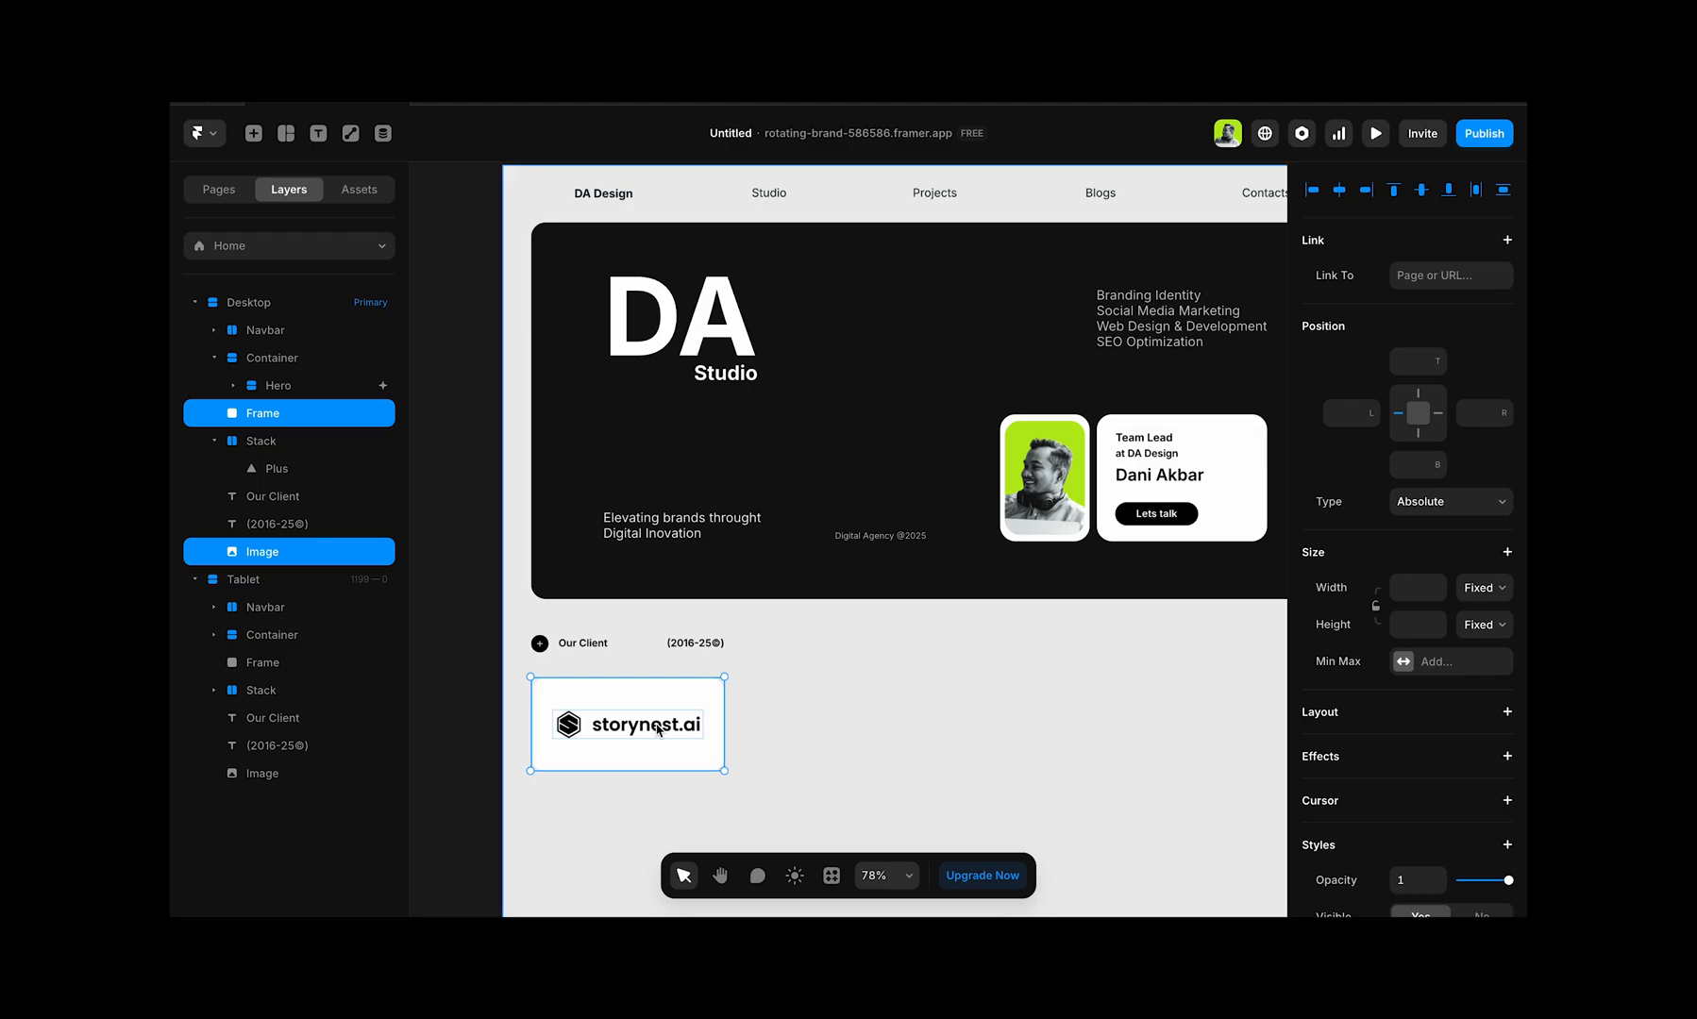
pyautogui.hotkey('ctrl', 'Return')
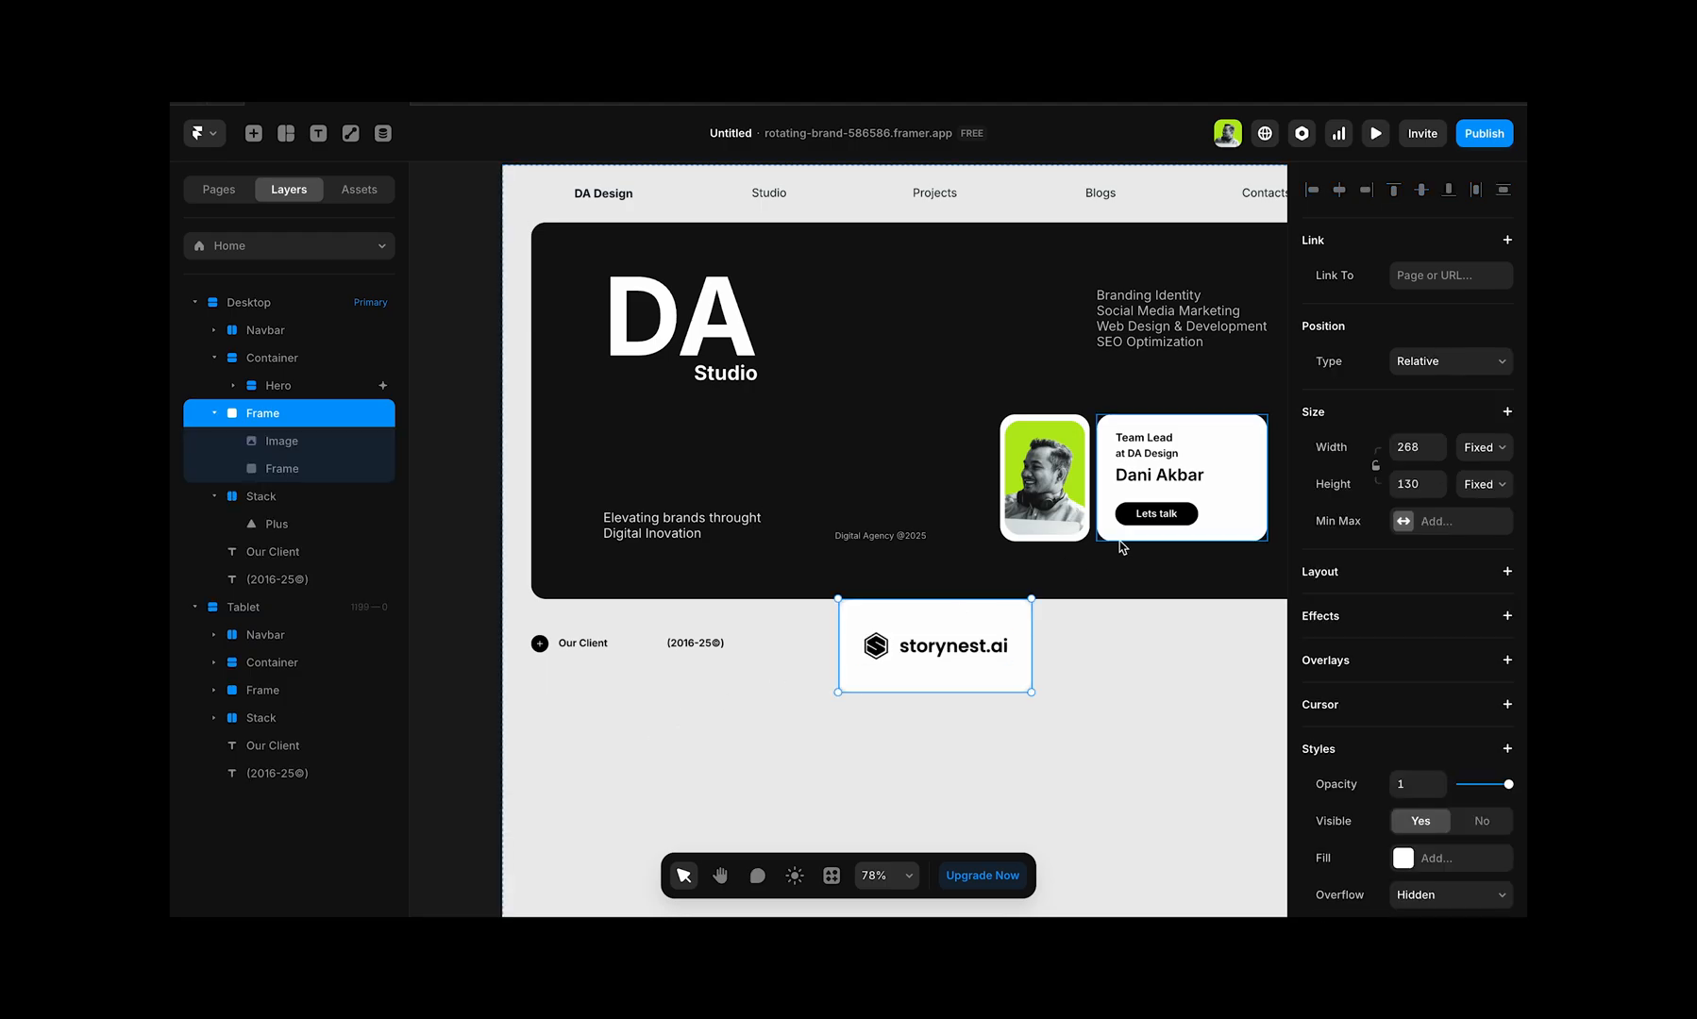
# Step: Set the position type of the frame holding the storynest.ai logo card to Absolute
pyautogui.click(1444, 360)
pyautogui.click(1420, 342)
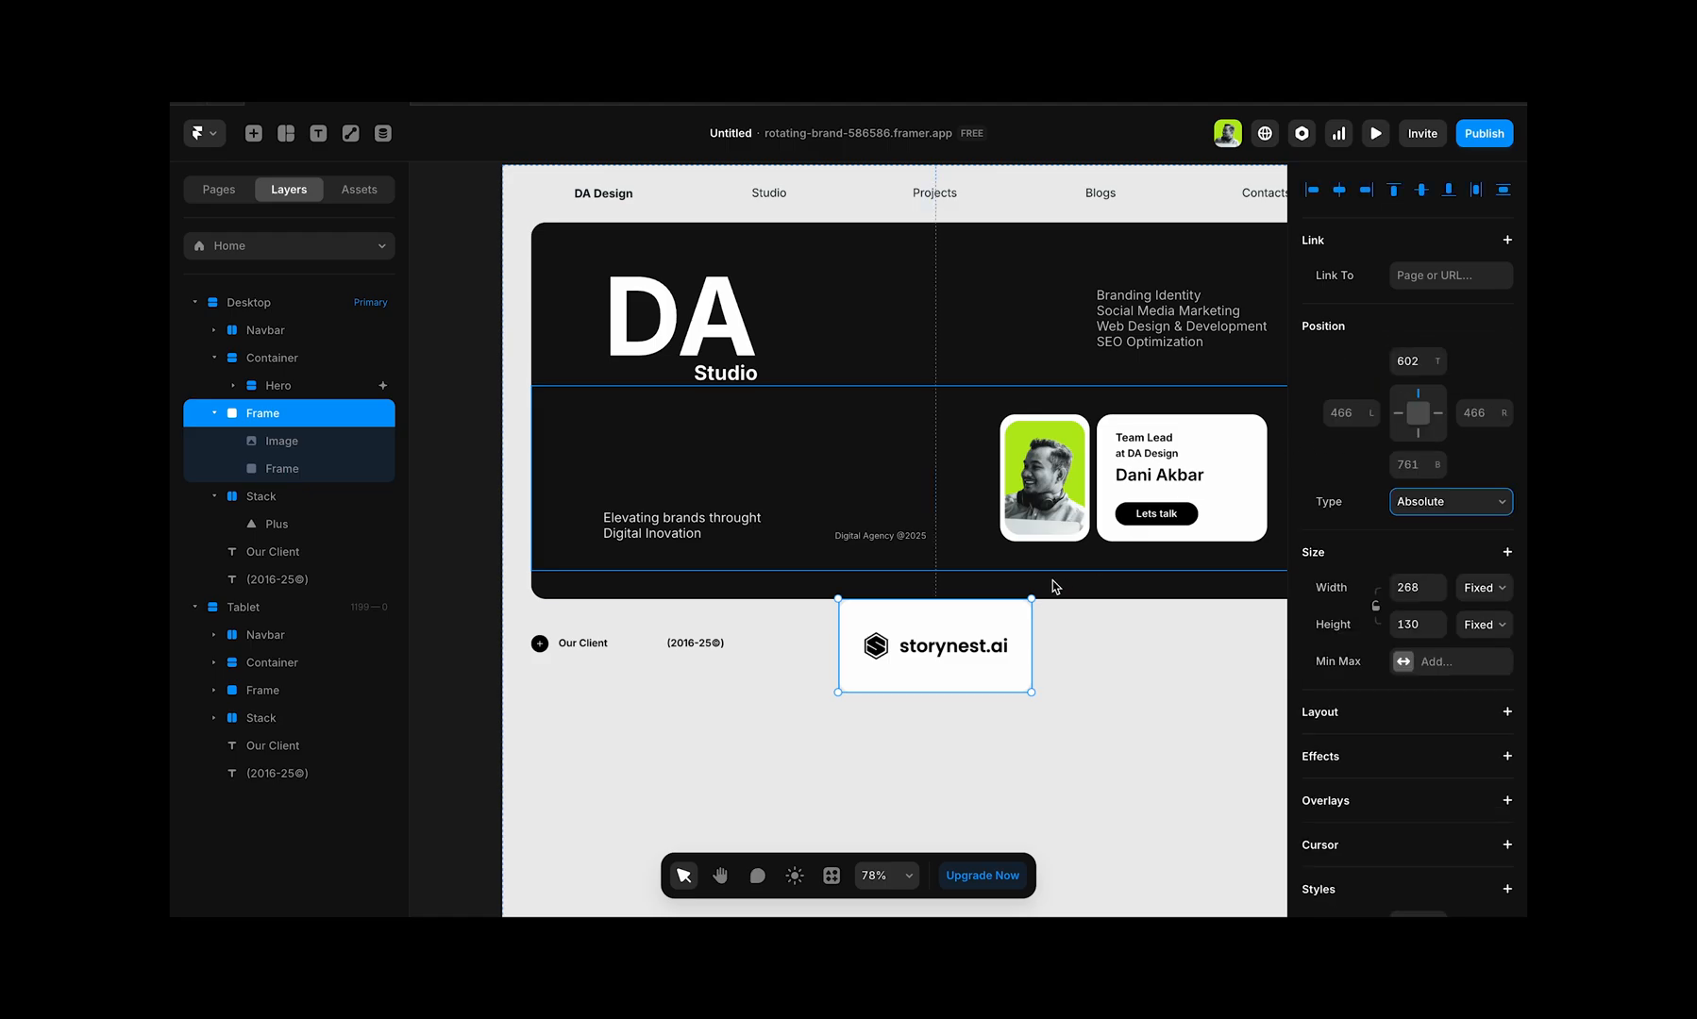
pyautogui.moveTo(973, 624); pyautogui.dragTo(639, 749)
pyautogui.hotkey('ctrl', 'z')
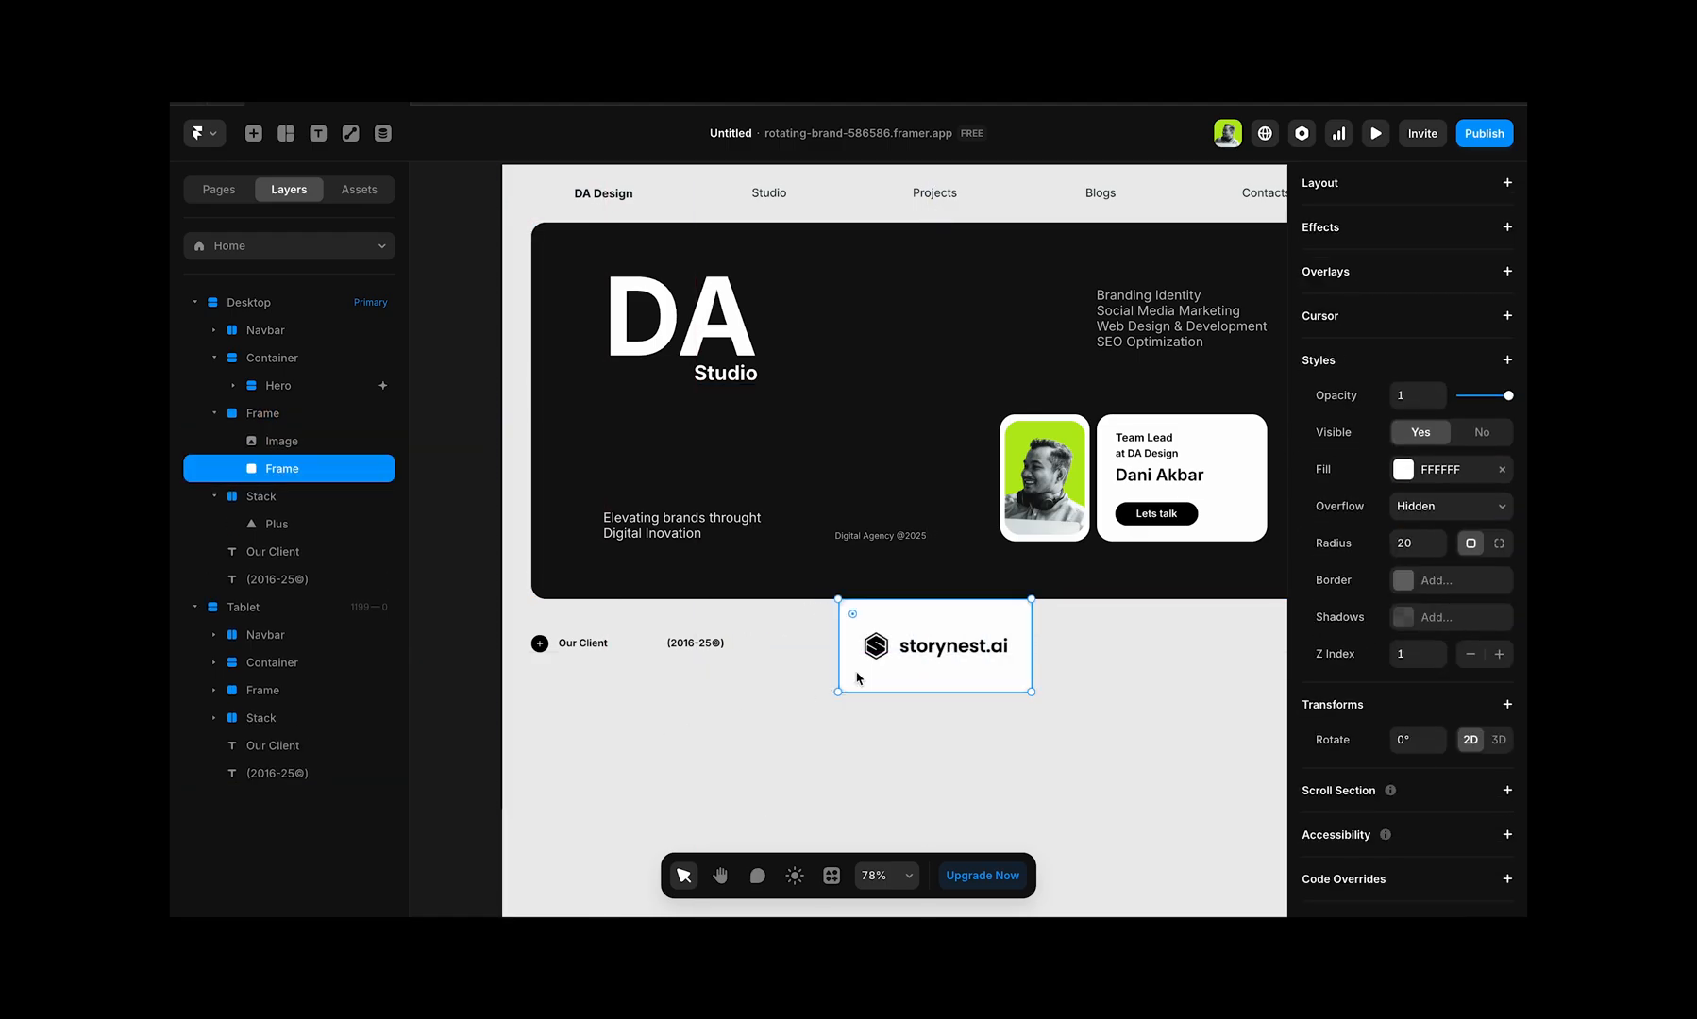
# Step: Rename the parent frame of the logo card as client-logo
pyautogui.click(274, 416)
pyautogui.doubleClick(268, 415)
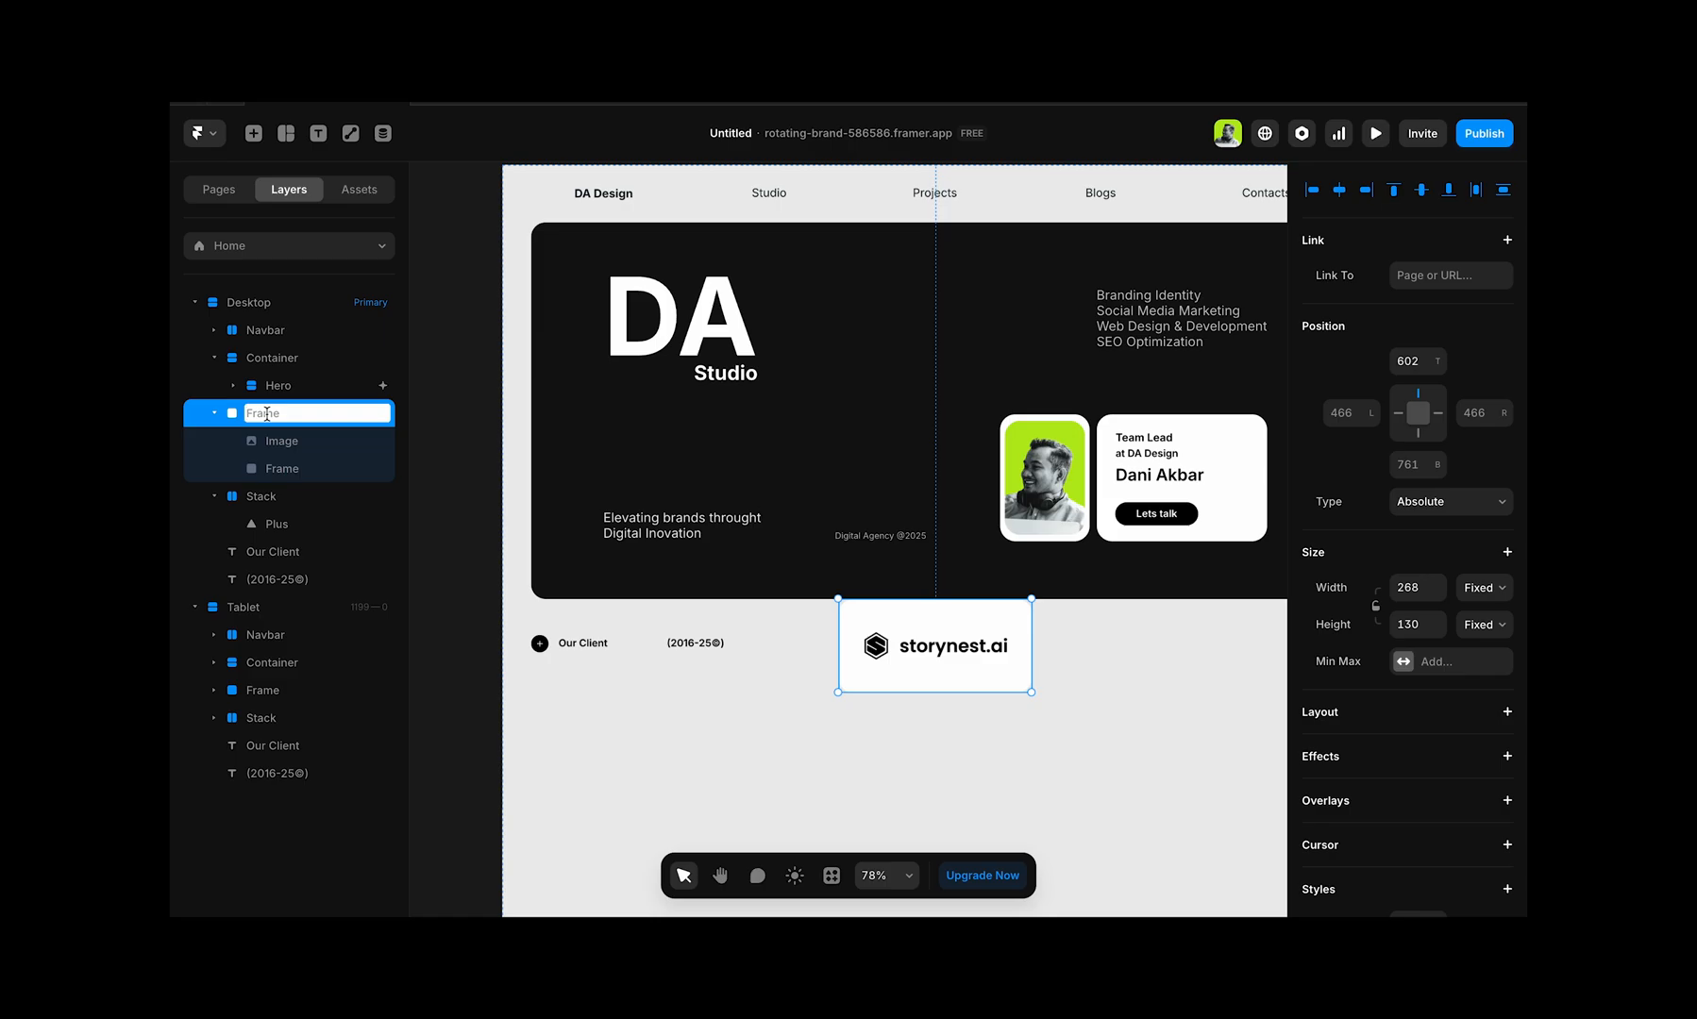
pyautogui.write('client-logo')
pyautogui.press('Return')
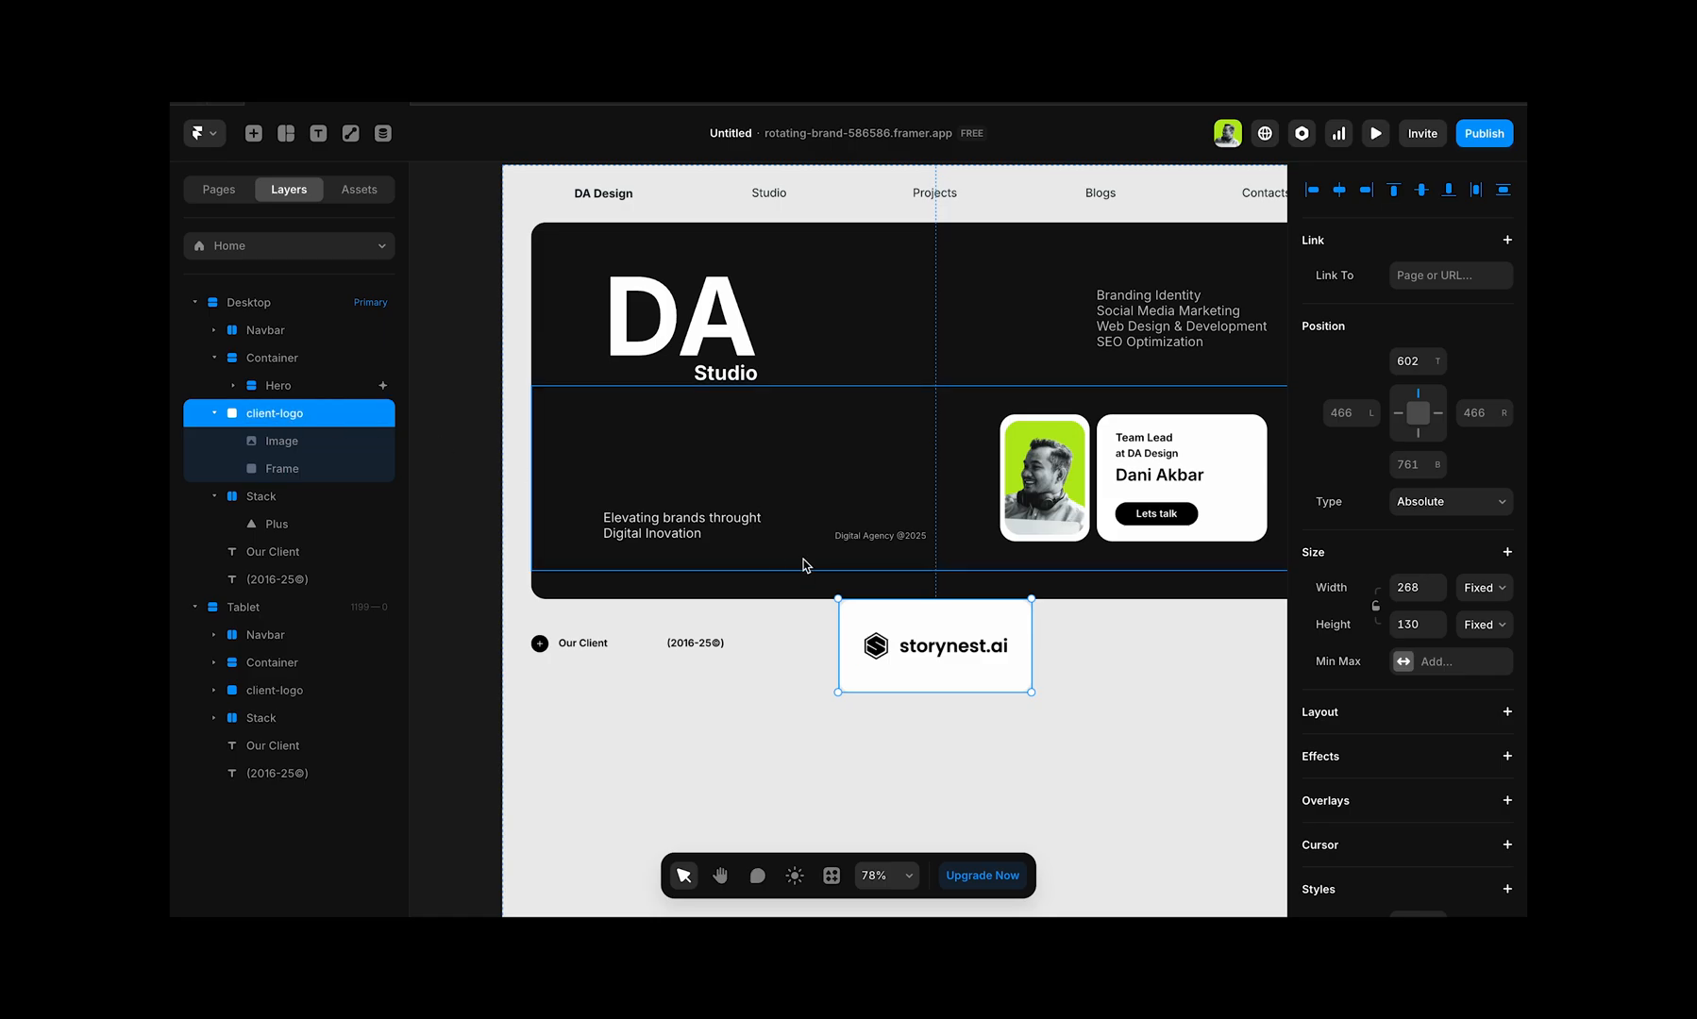
# Step: Move the client-logo card below the Our Client heading, 40 from the page's left edge, and place a duplicate beside it
pyautogui.moveTo(982, 627); pyautogui.dragTo(903, 706)
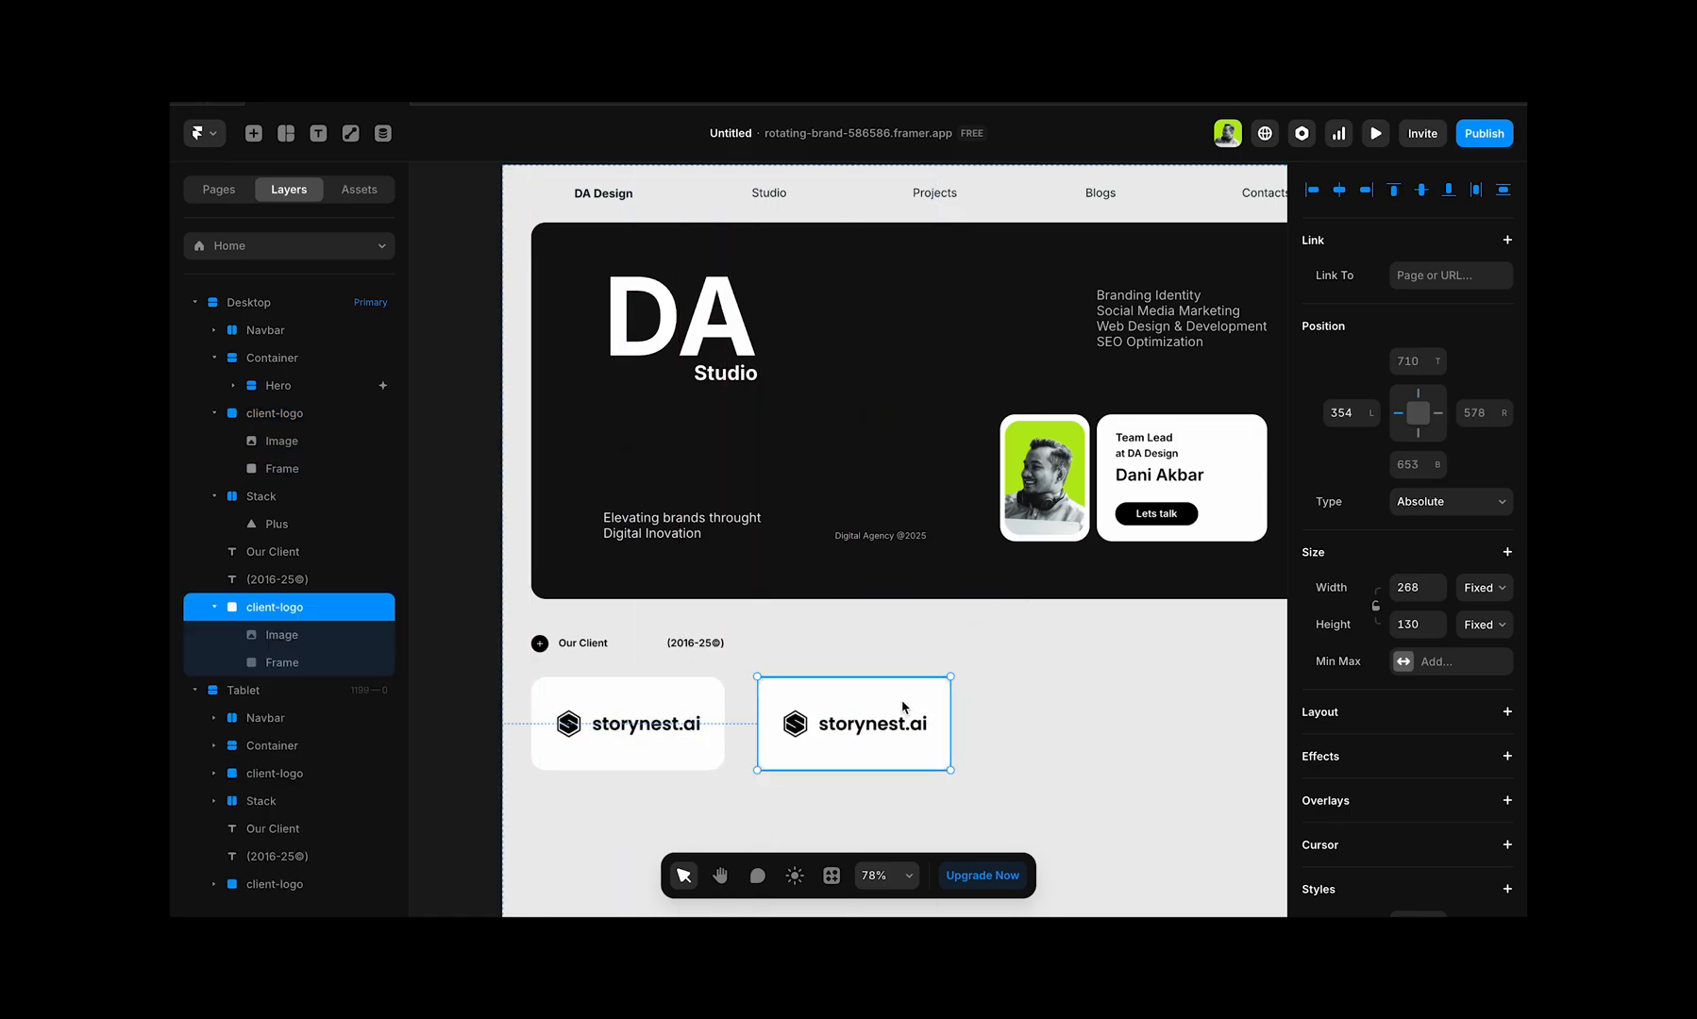
pyautogui.keyDown('shift'); pyautogui.click(687, 702); pyautogui.keyUp('shift')
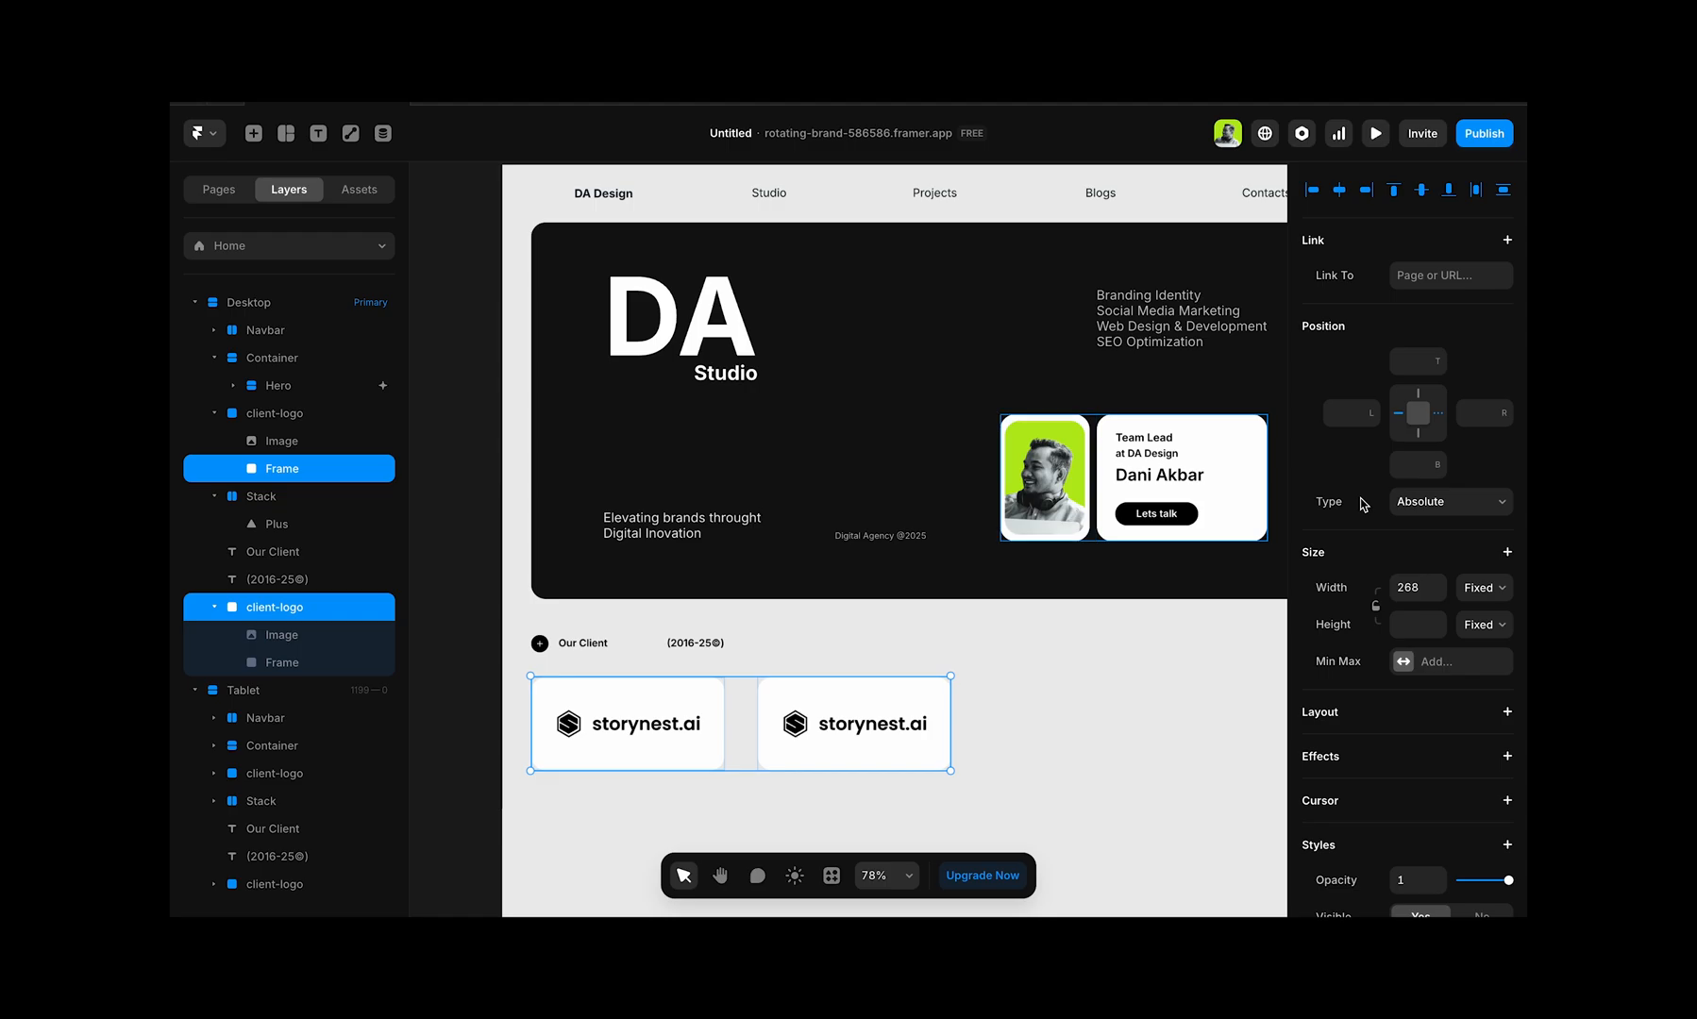
pyautogui.rightClick(899, 688)
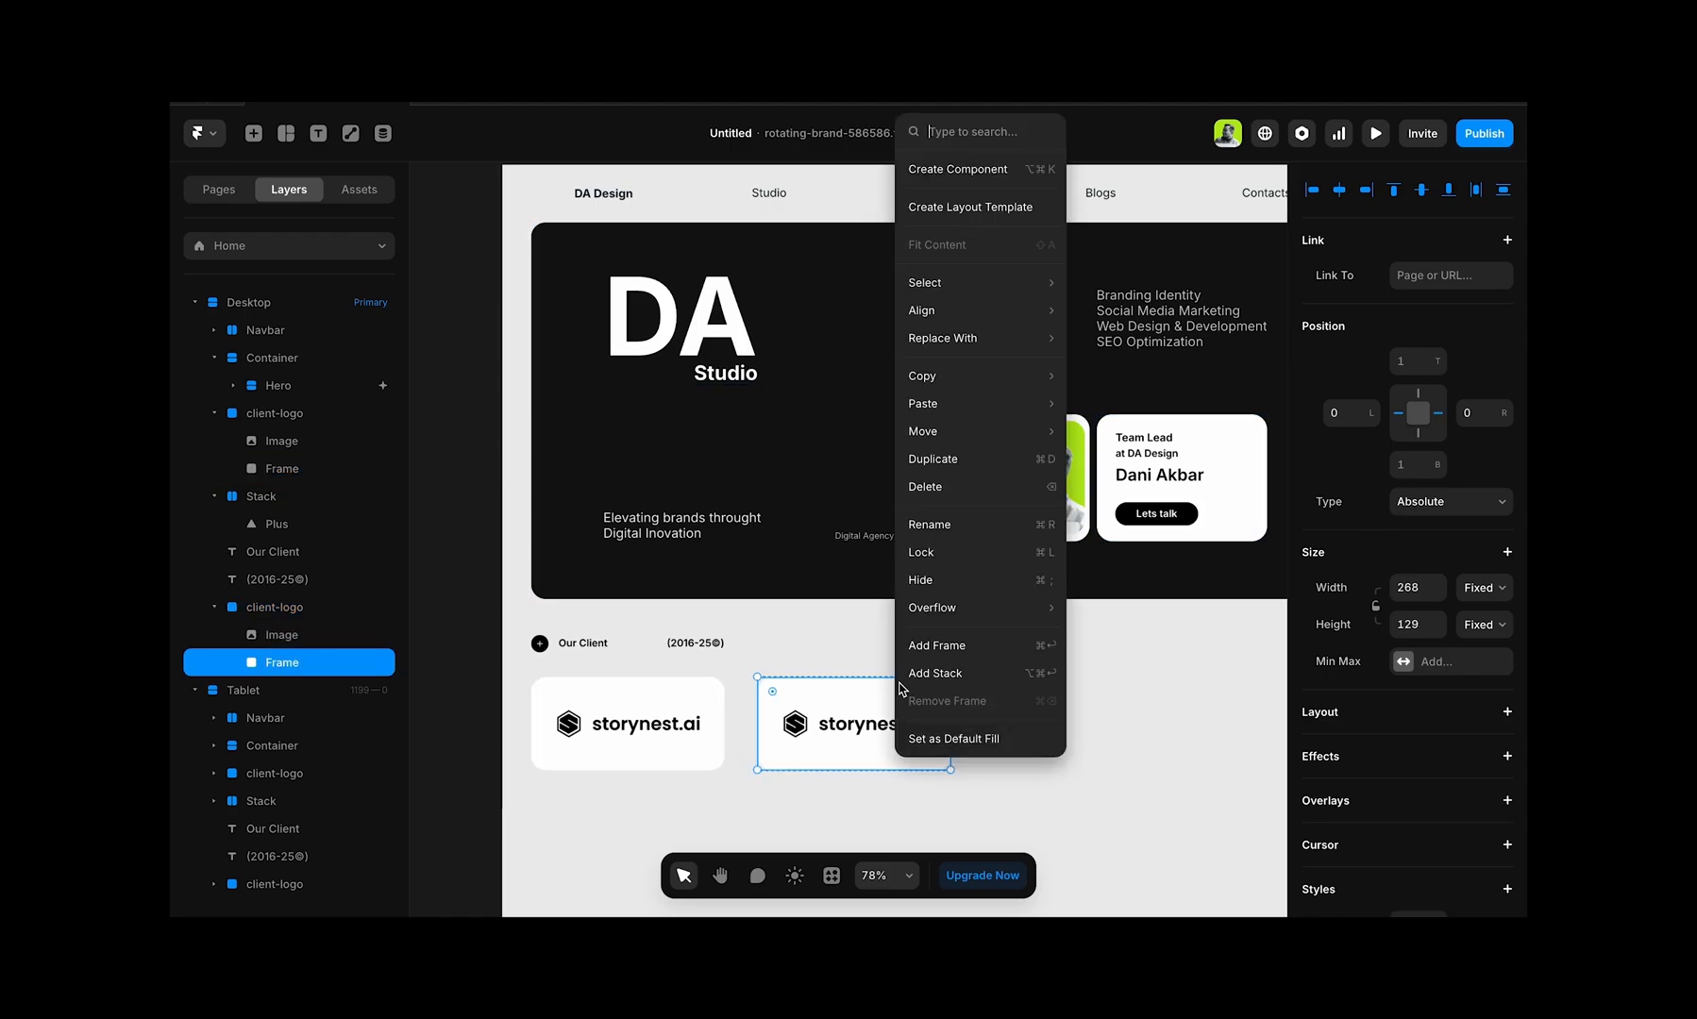
pyautogui.click(942, 653)
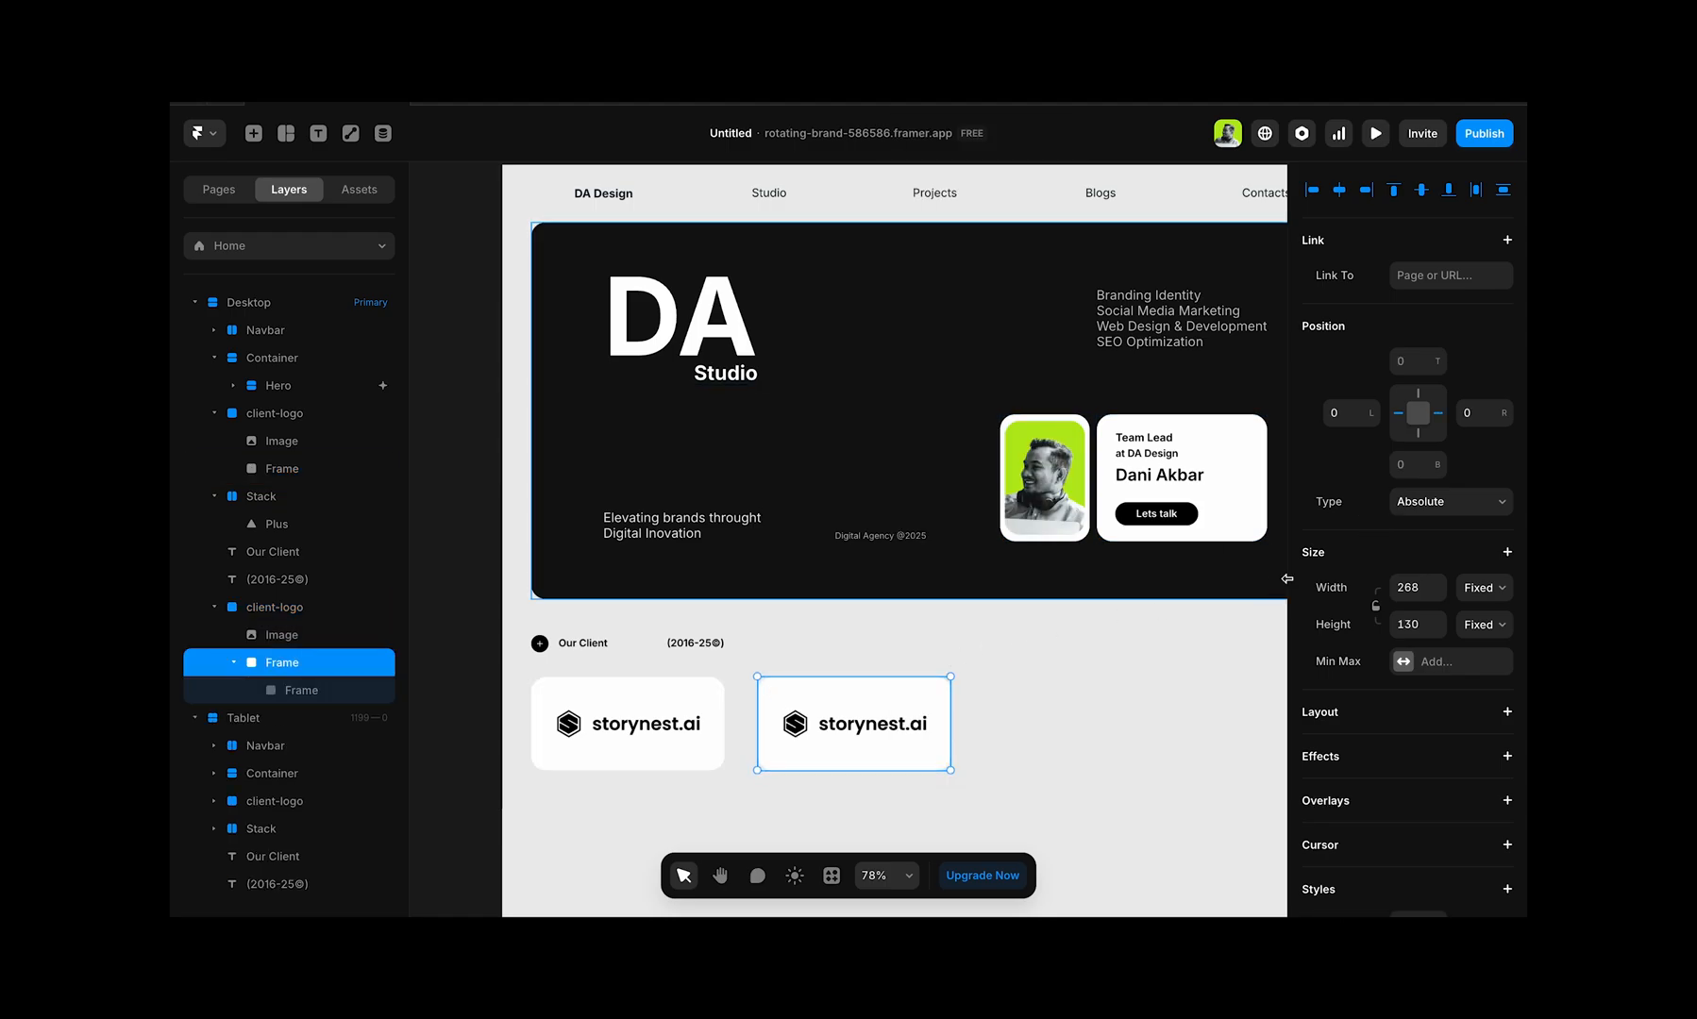
pyautogui.scroll(-4, 1459, 536)
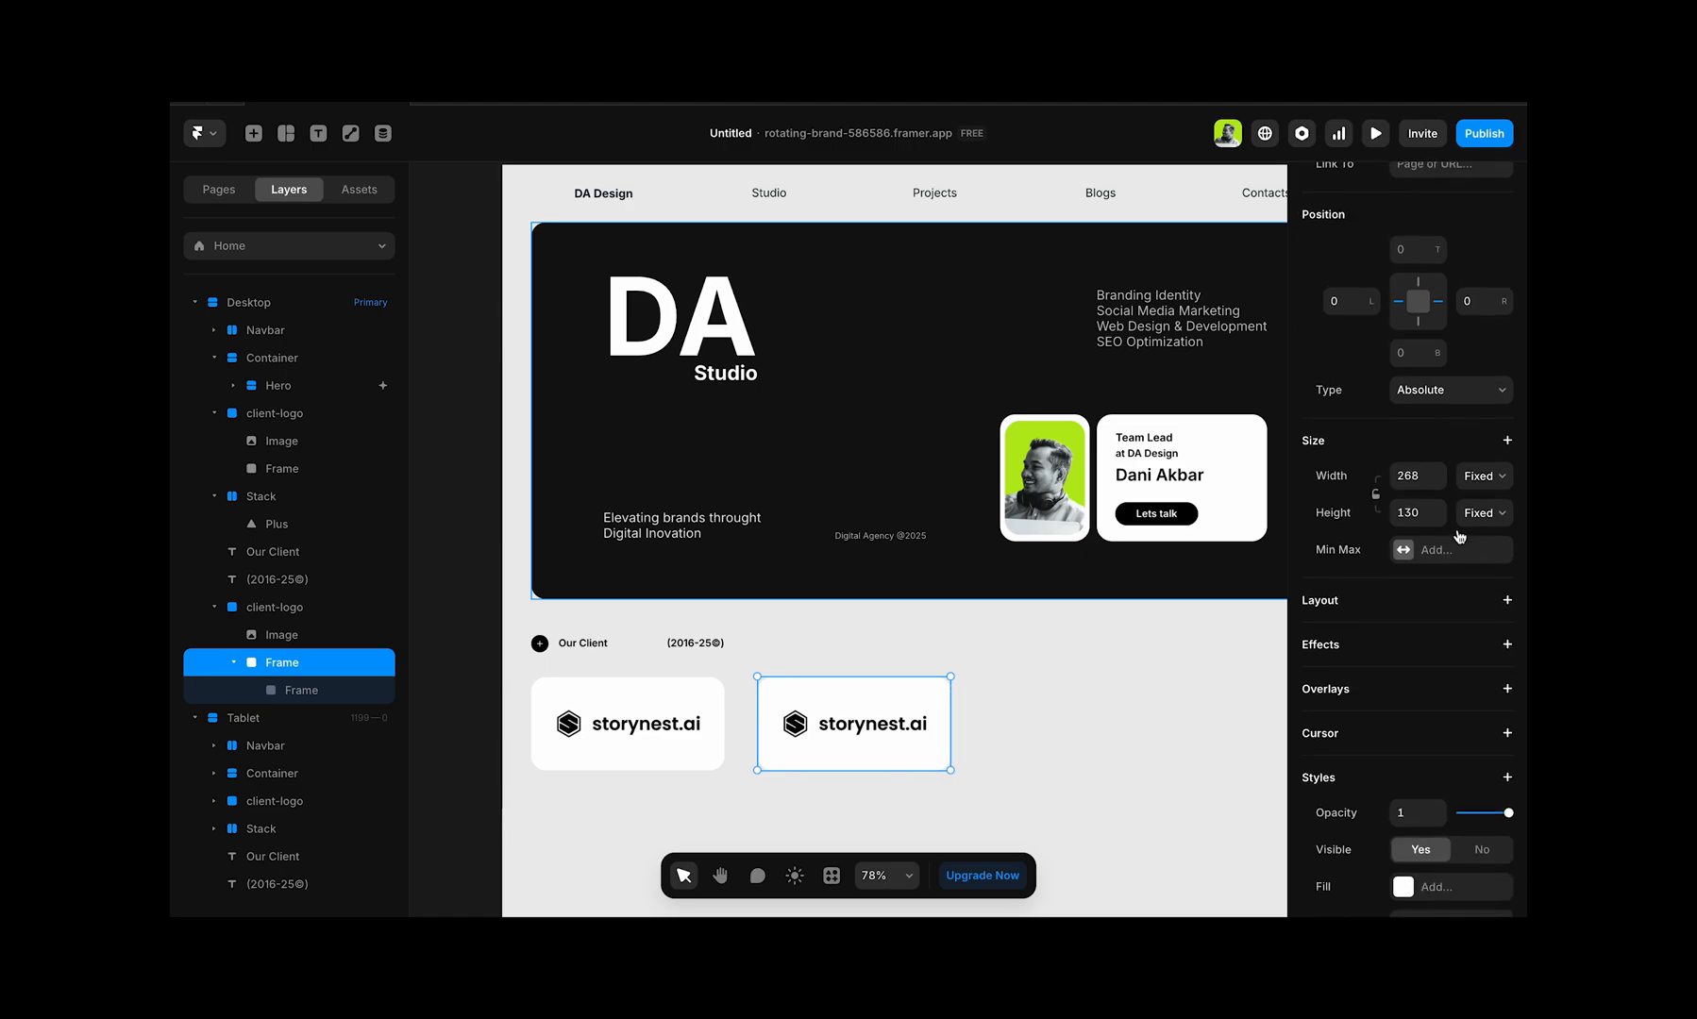
pyautogui.click(1507, 534)
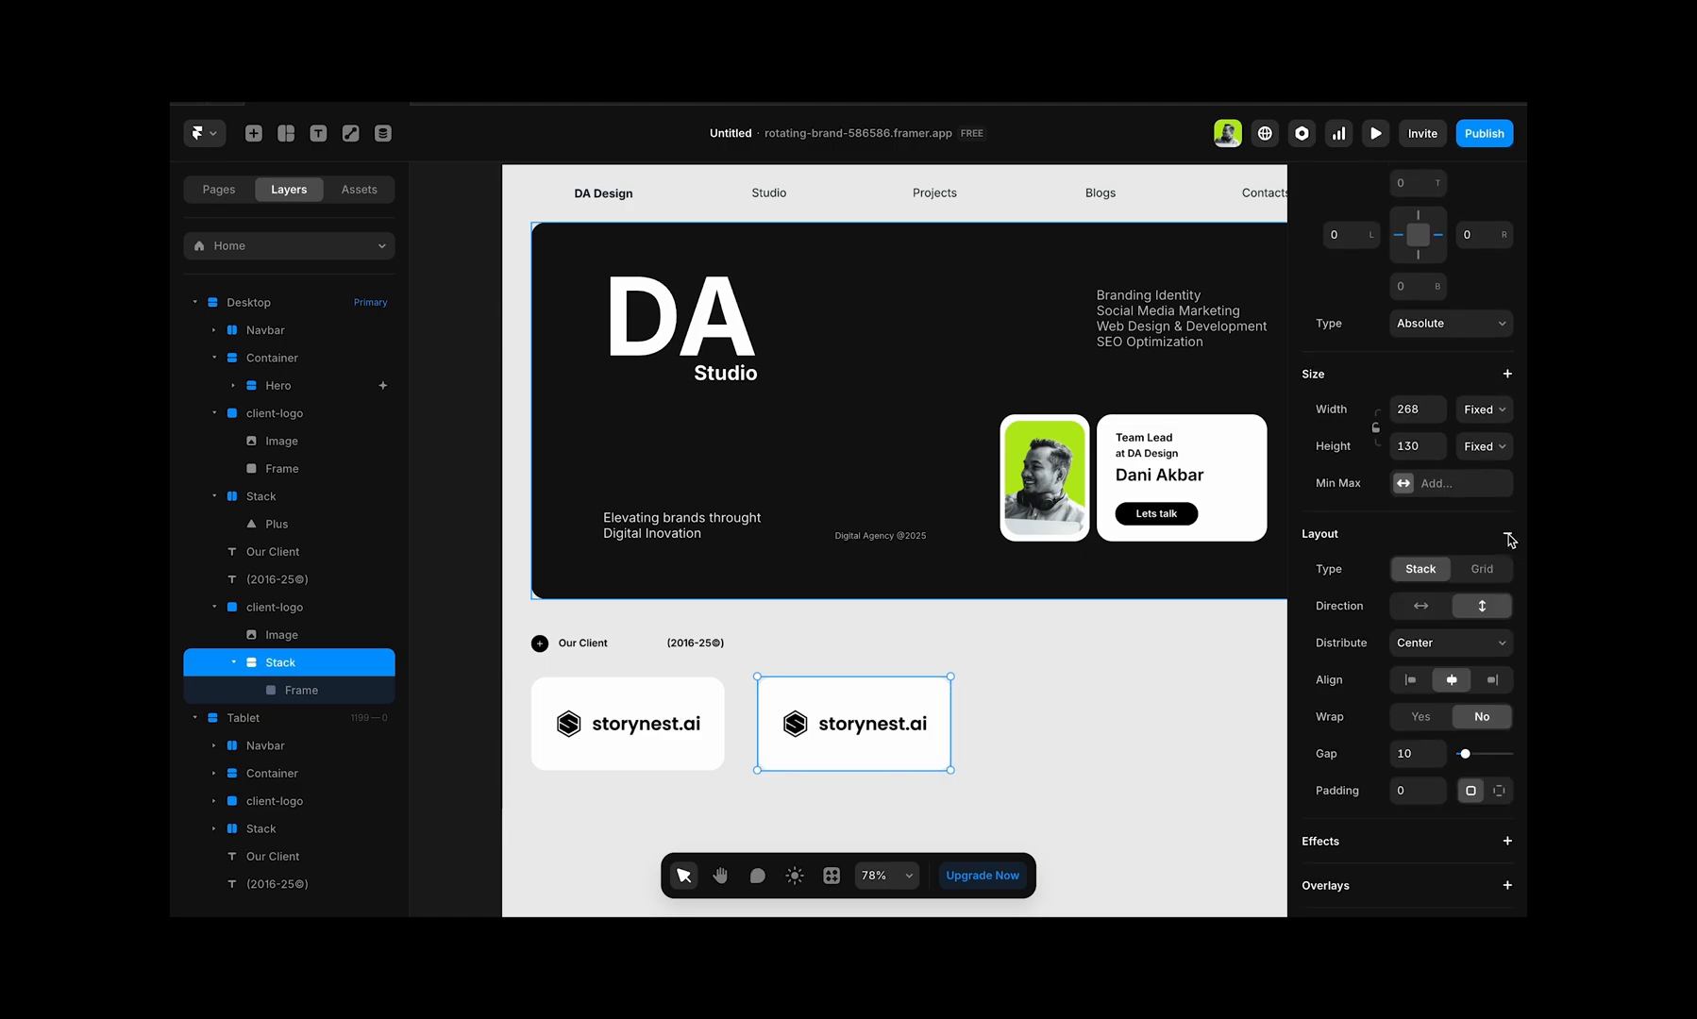
pyautogui.click(1419, 607)
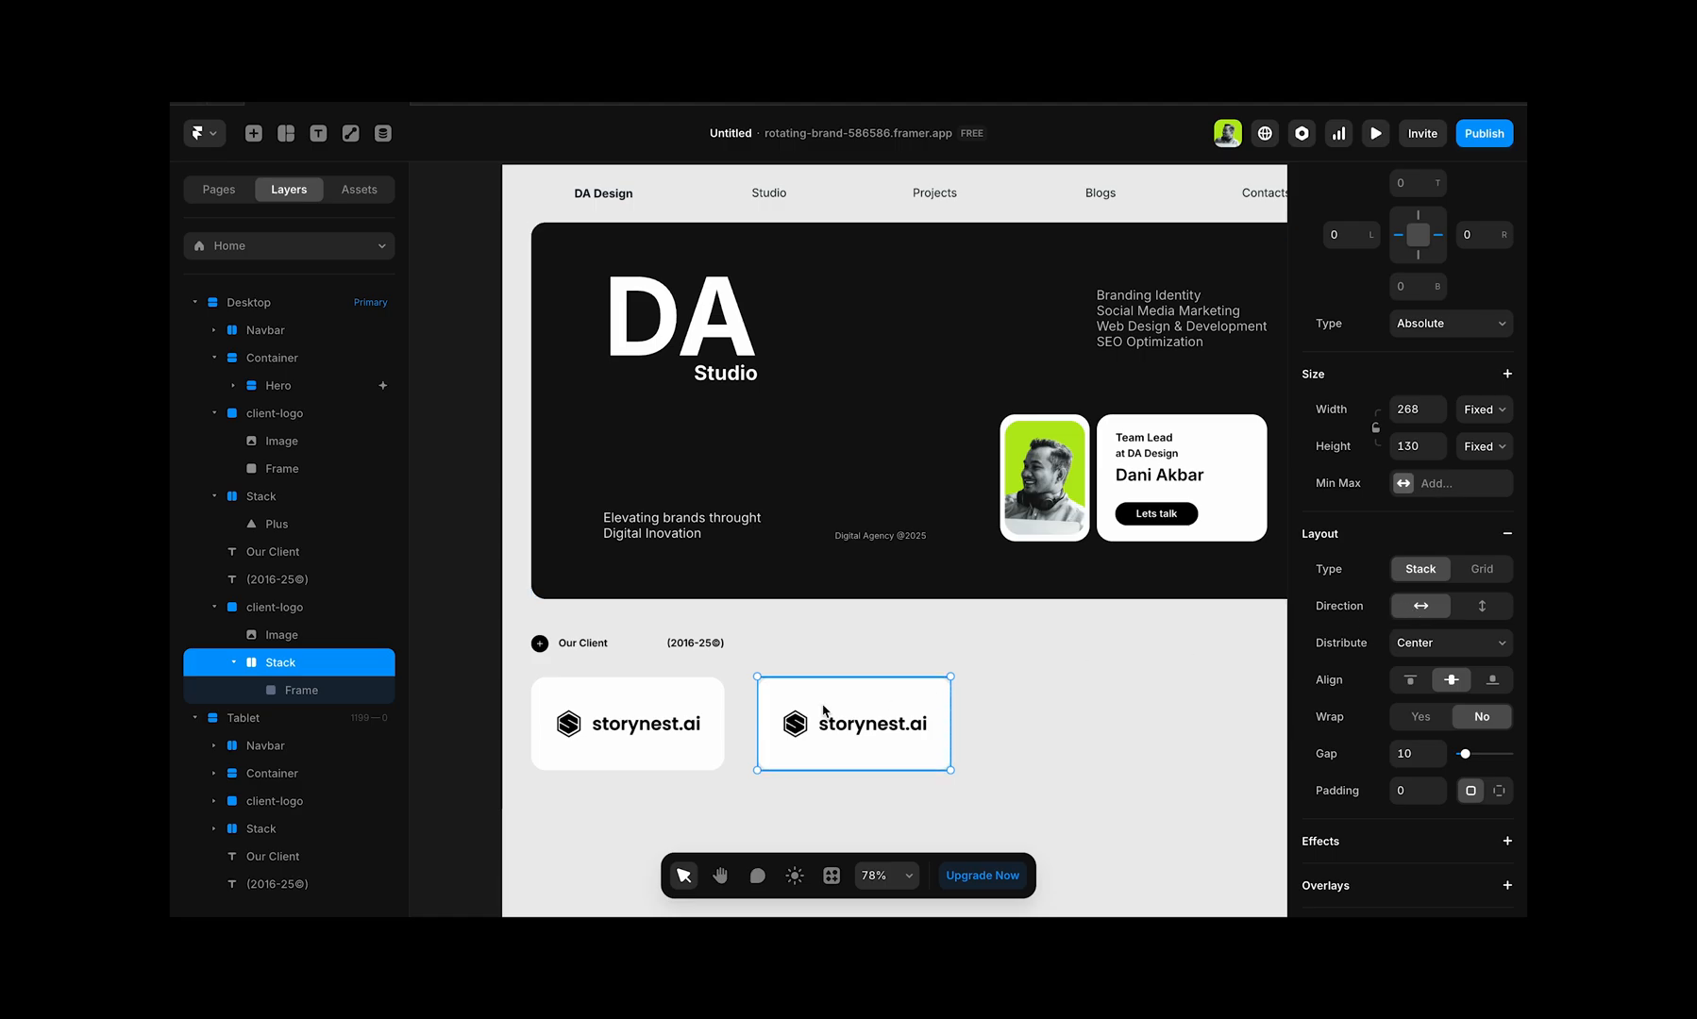
pyautogui.click(298, 692)
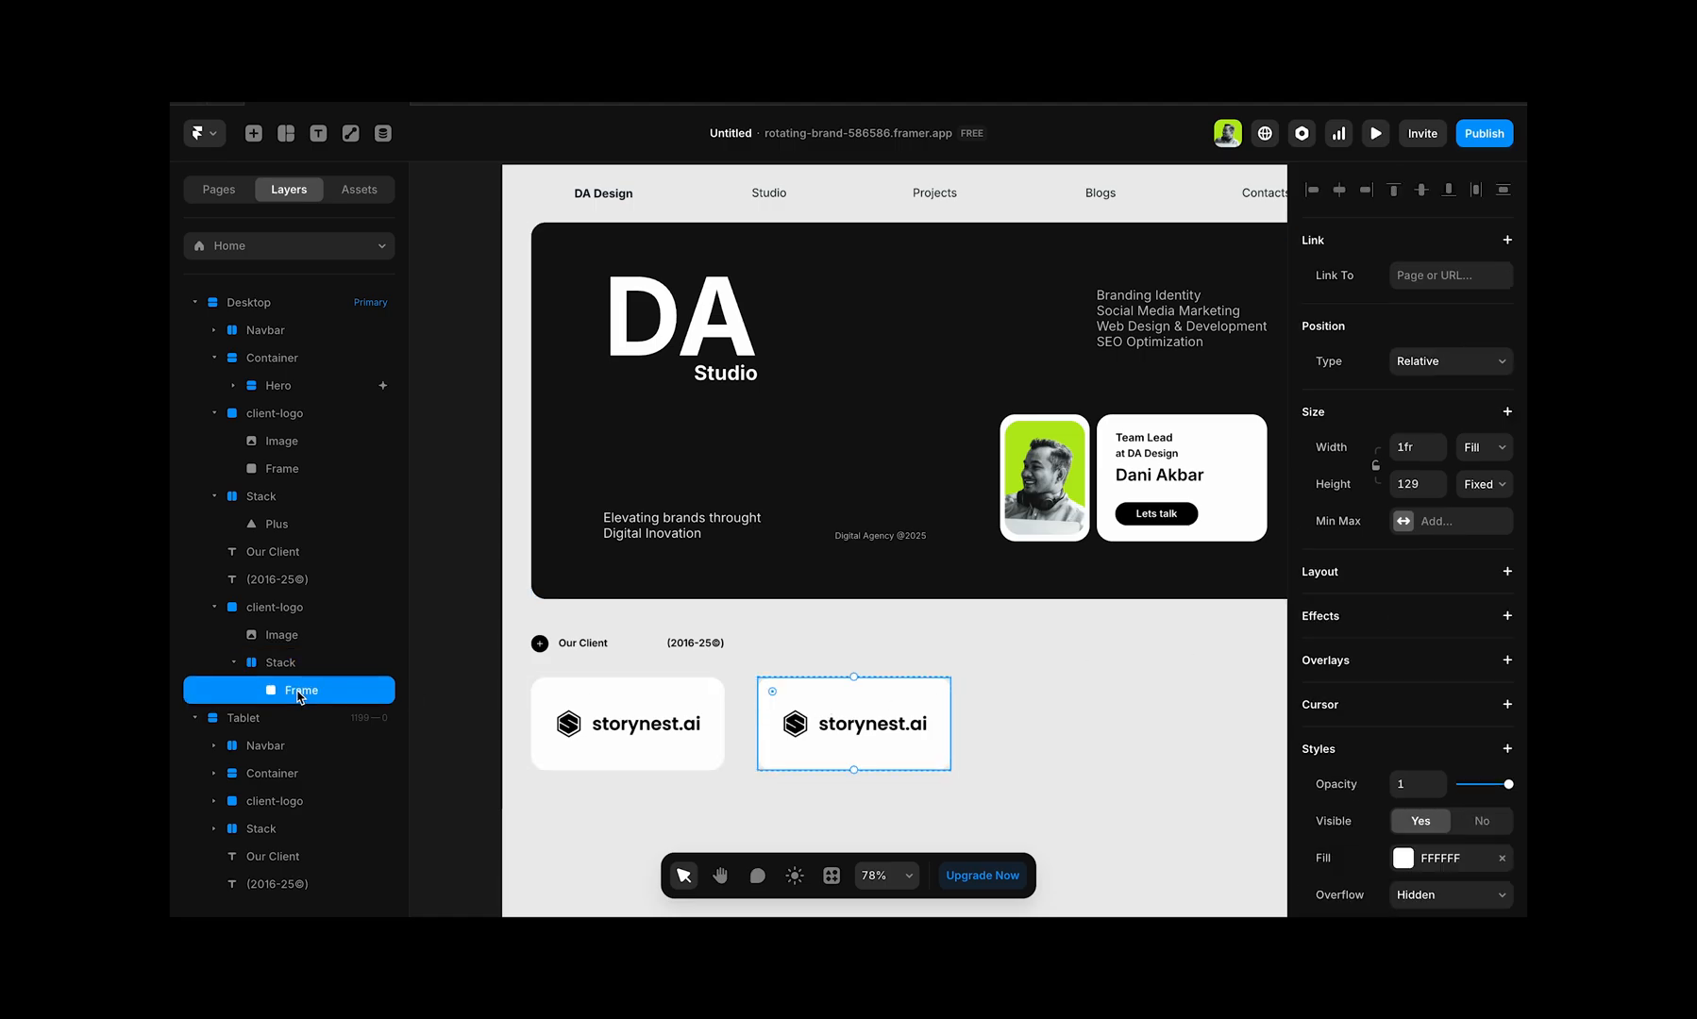
pyautogui.hotkey('ctrl', 'z')
pyautogui.hotkey('ctrl', 'z')
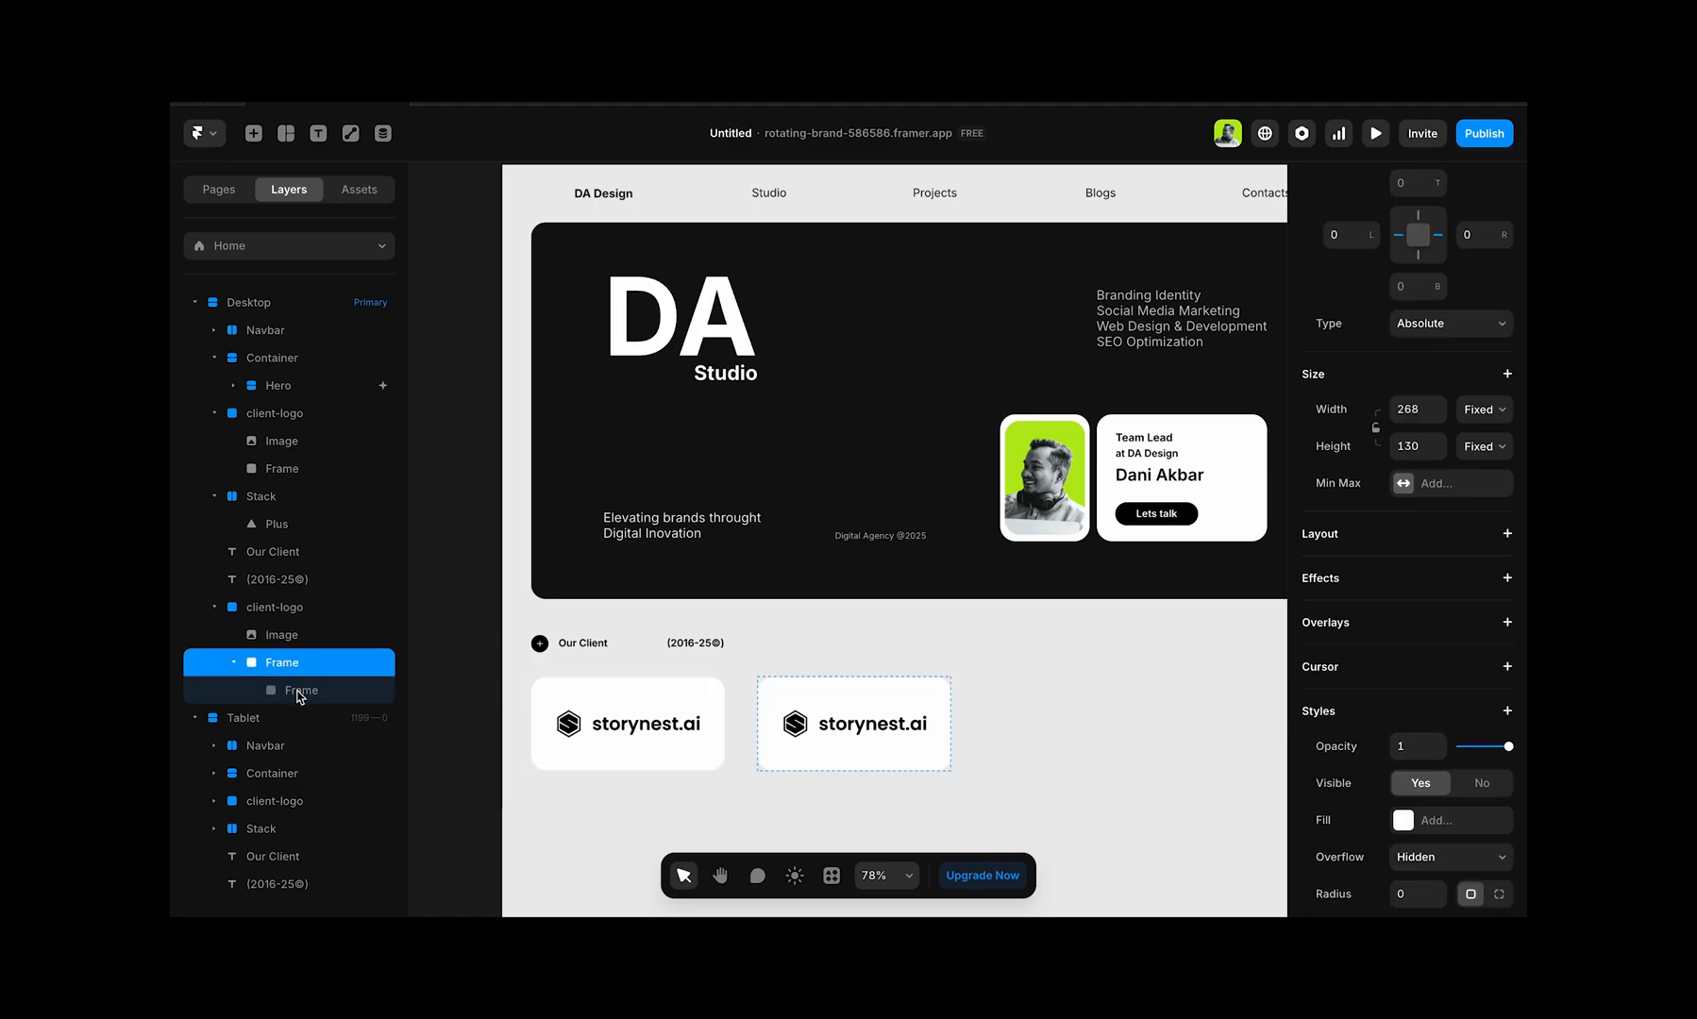
pyautogui.hotkey('ctrl', 'z')
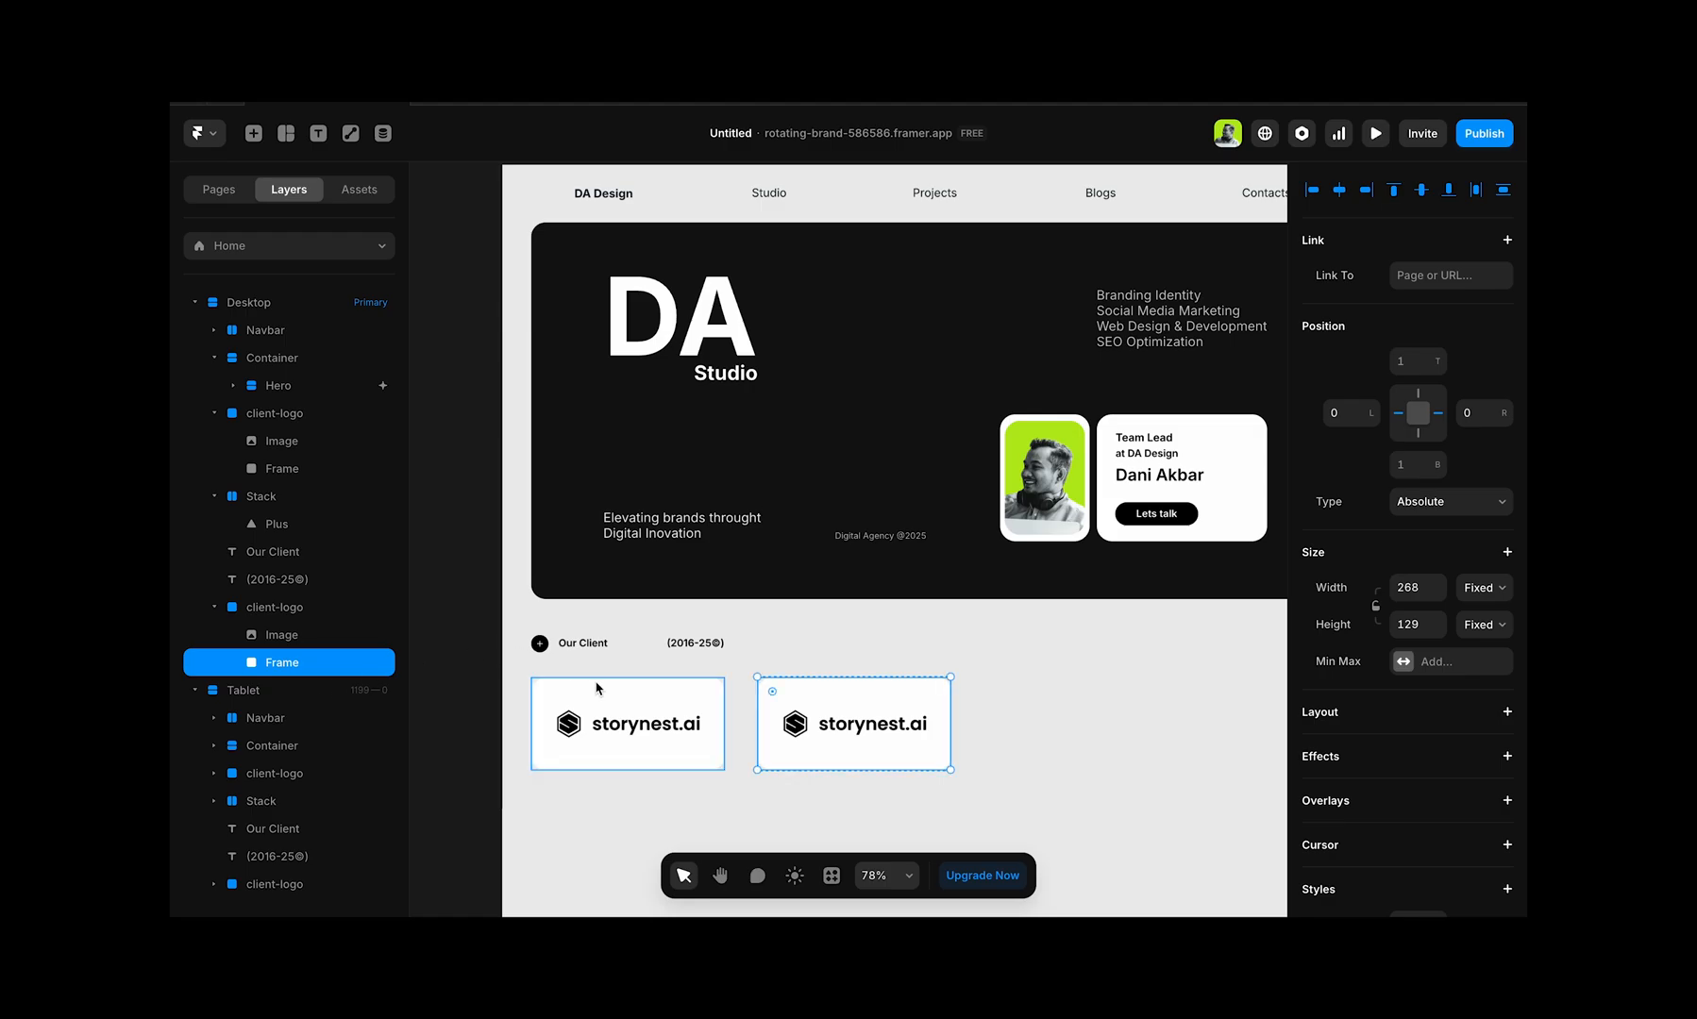
pyautogui.click(597, 690)
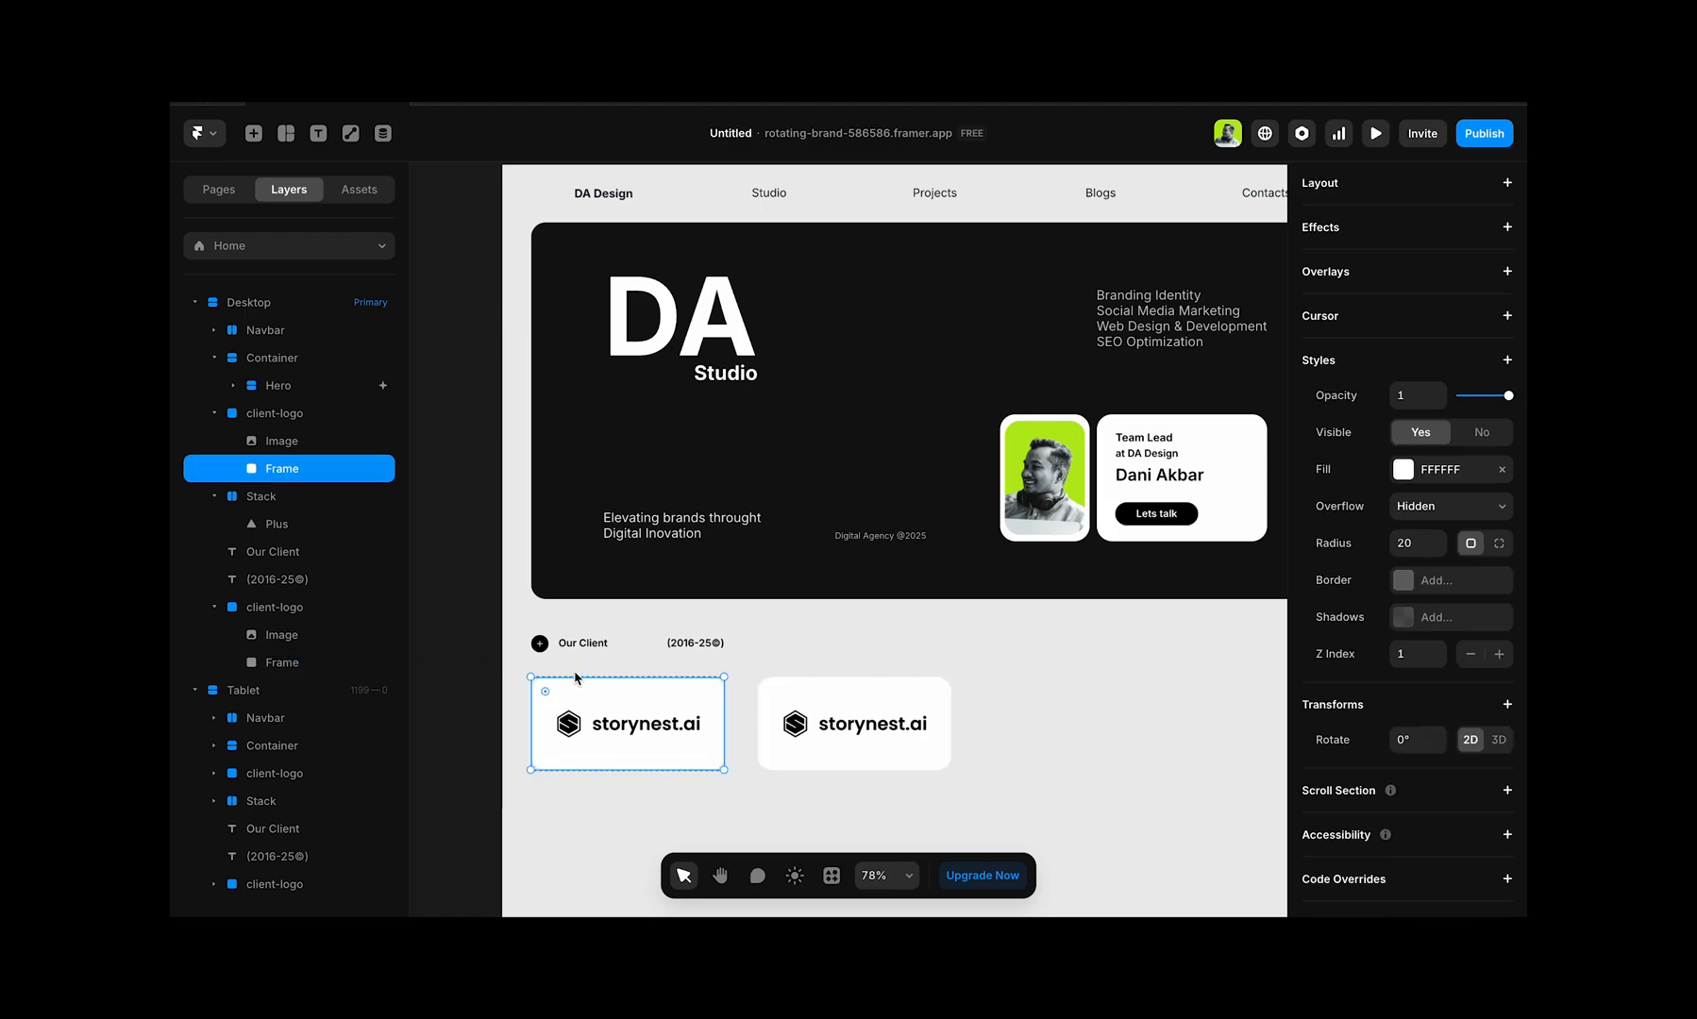
pyautogui.click(302, 416)
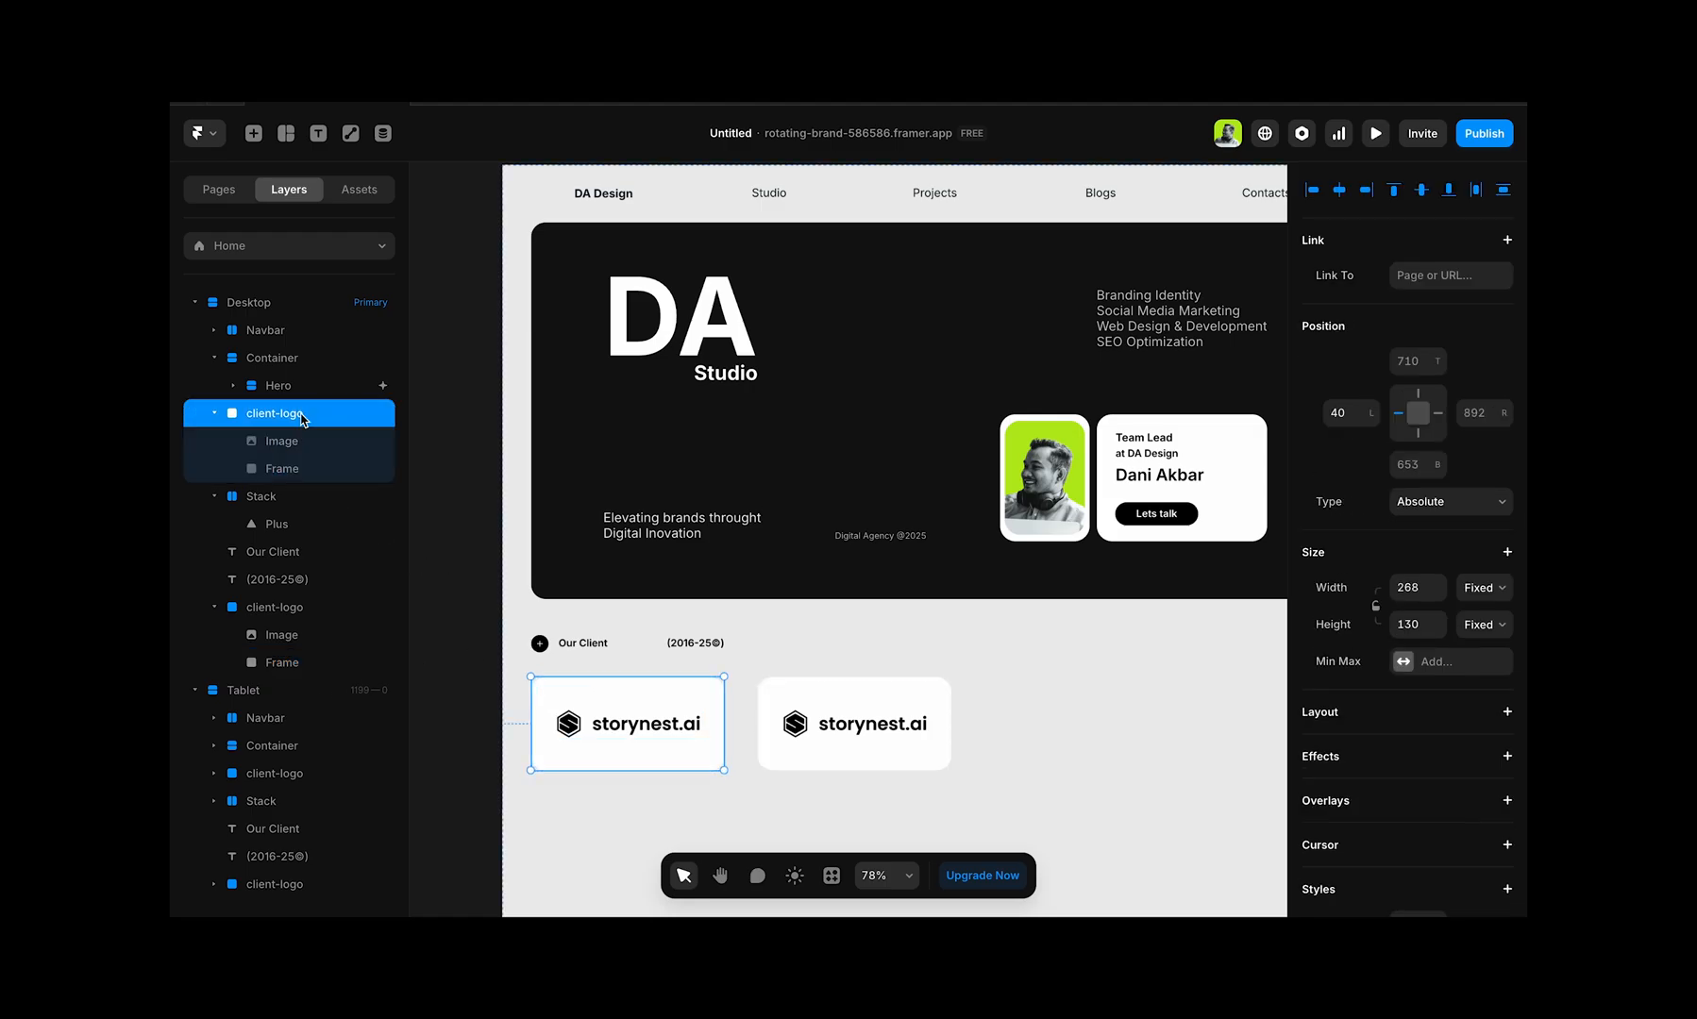
pyautogui.keyDown('shift'); pyautogui.click(283, 613); pyautogui.keyUp('shift')
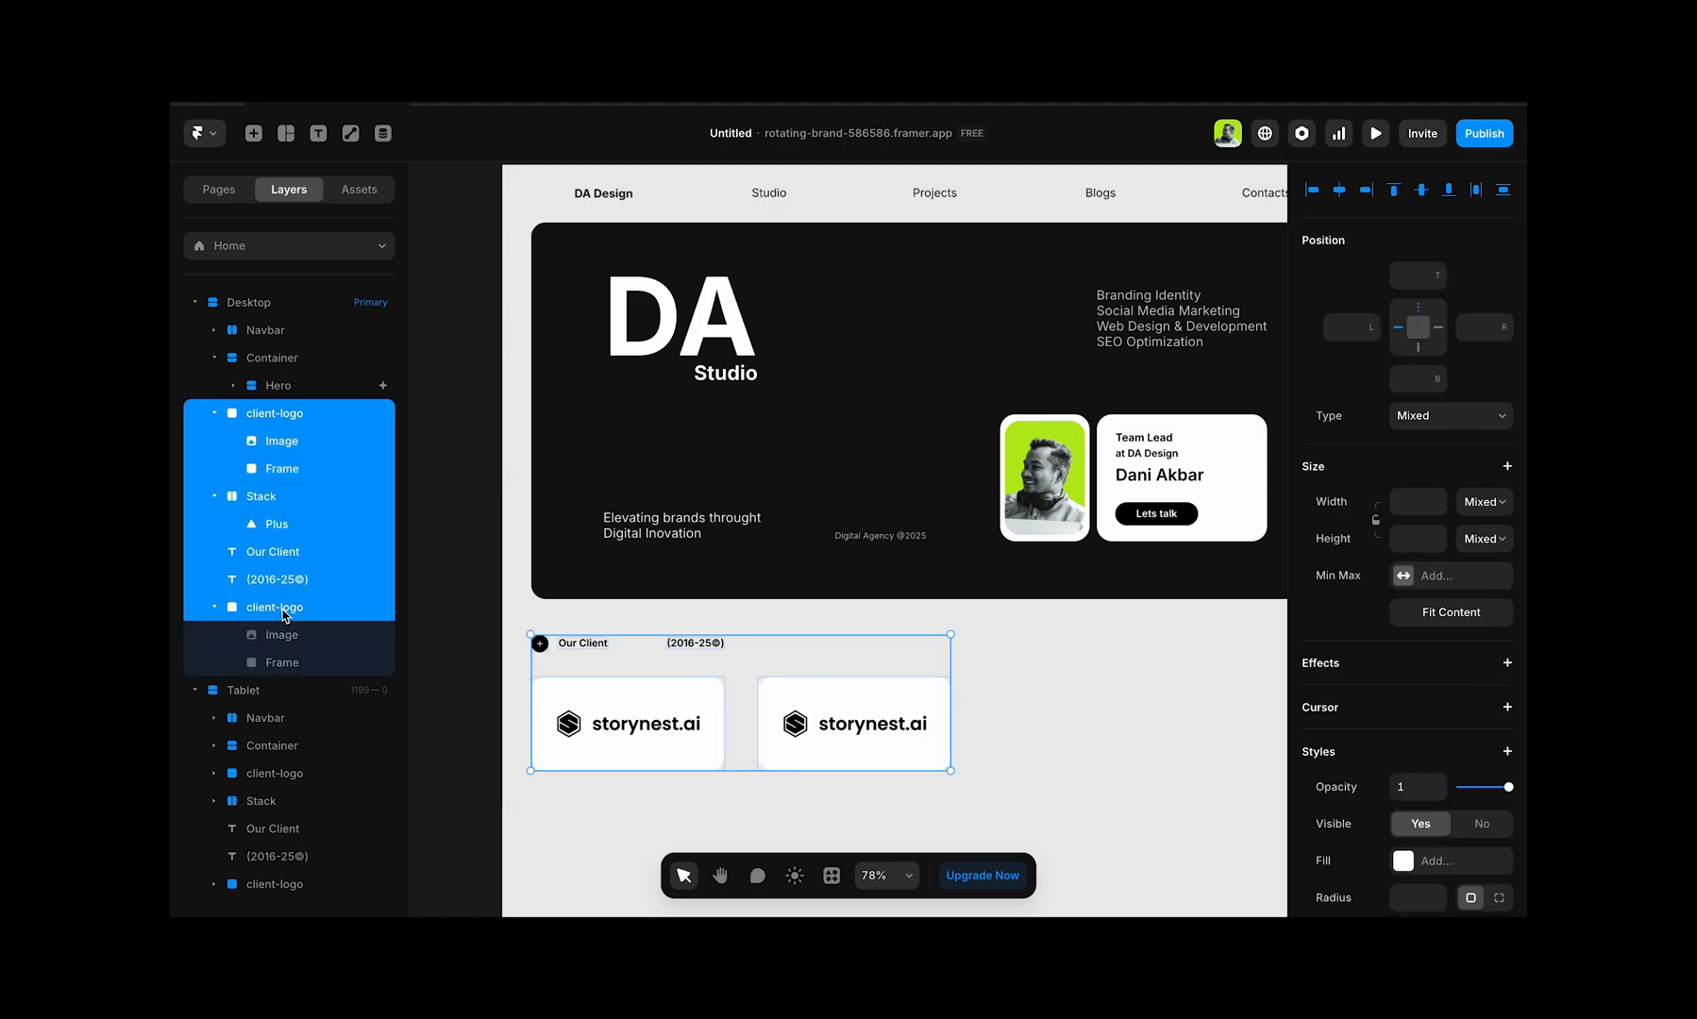
pyautogui.click(283, 614)
pyautogui.keyDown('shift'); pyautogui.click(665, 748); pyautogui.keyUp('shift')
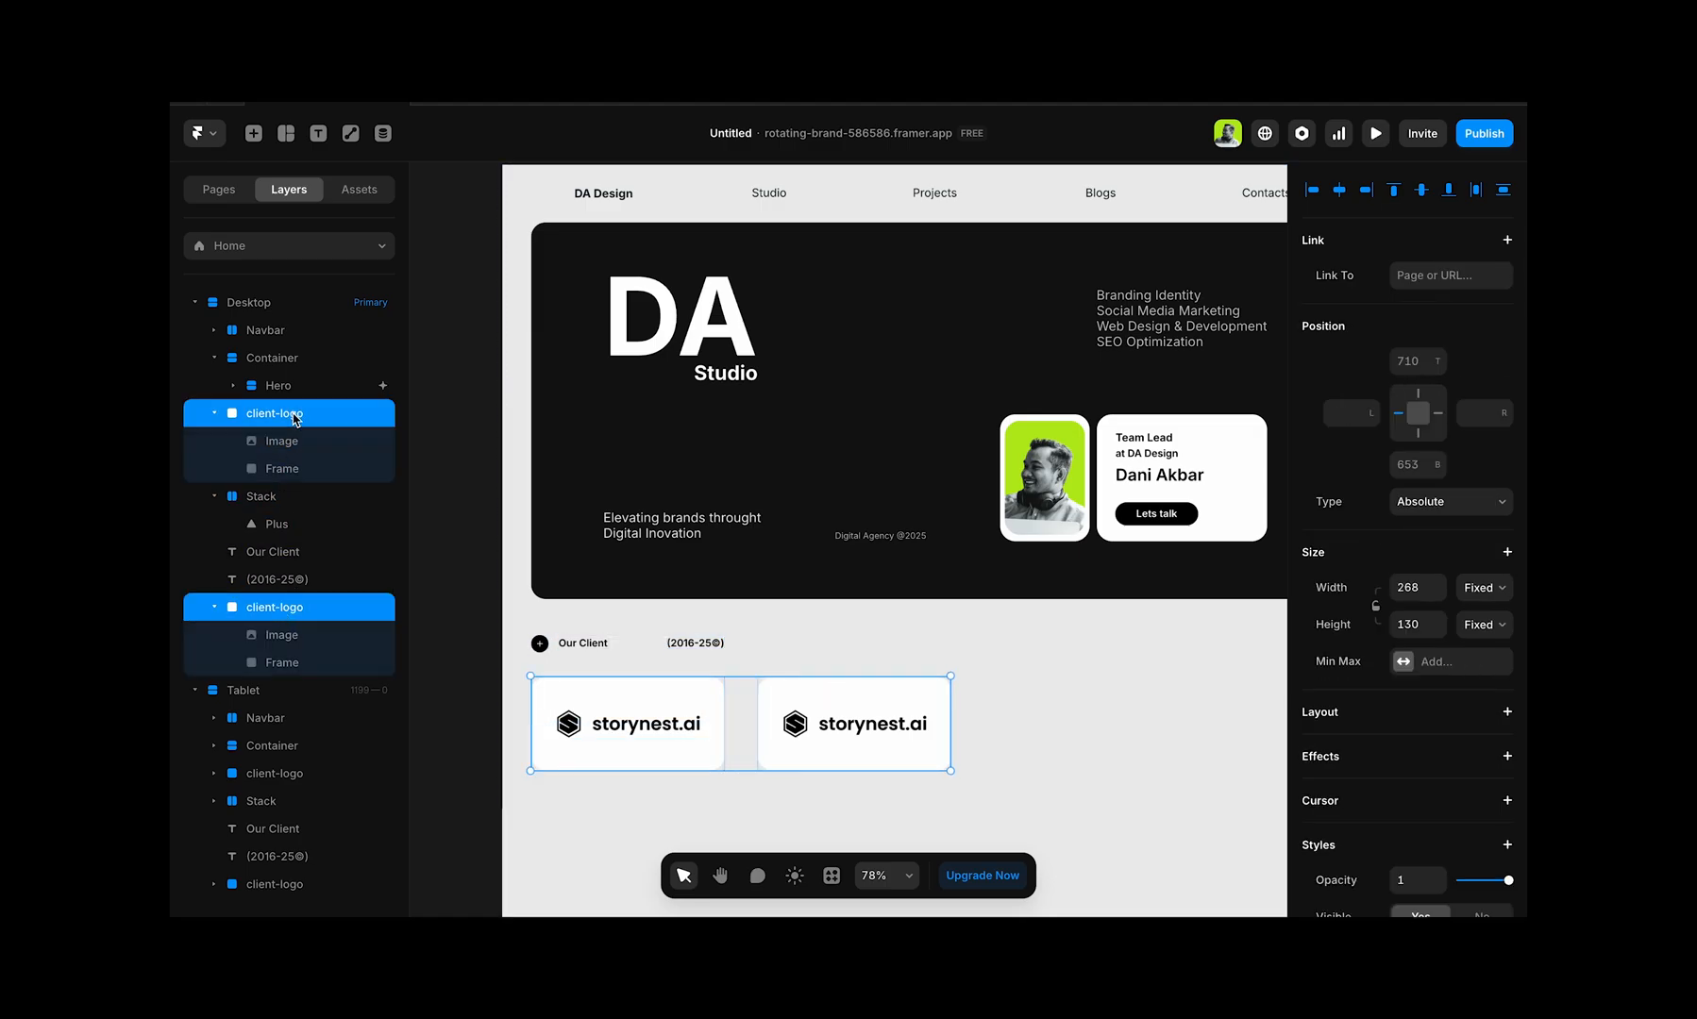
pyautogui.rightClick(674, 706)
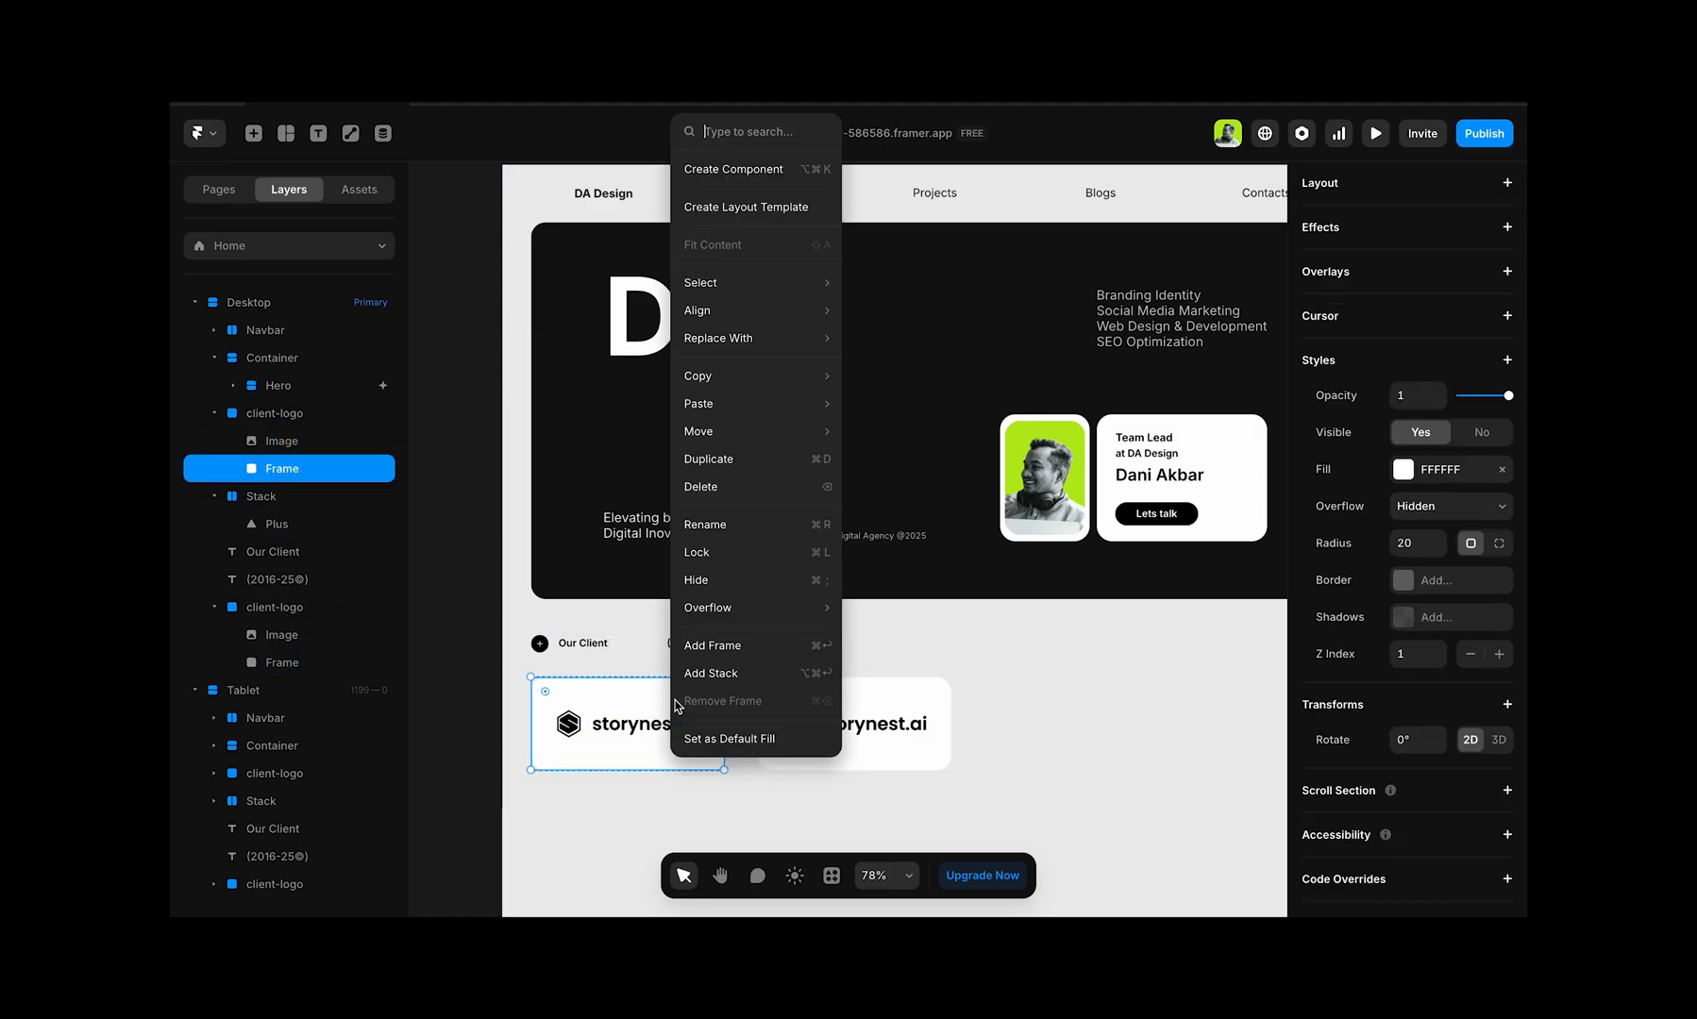
pyautogui.click(727, 646)
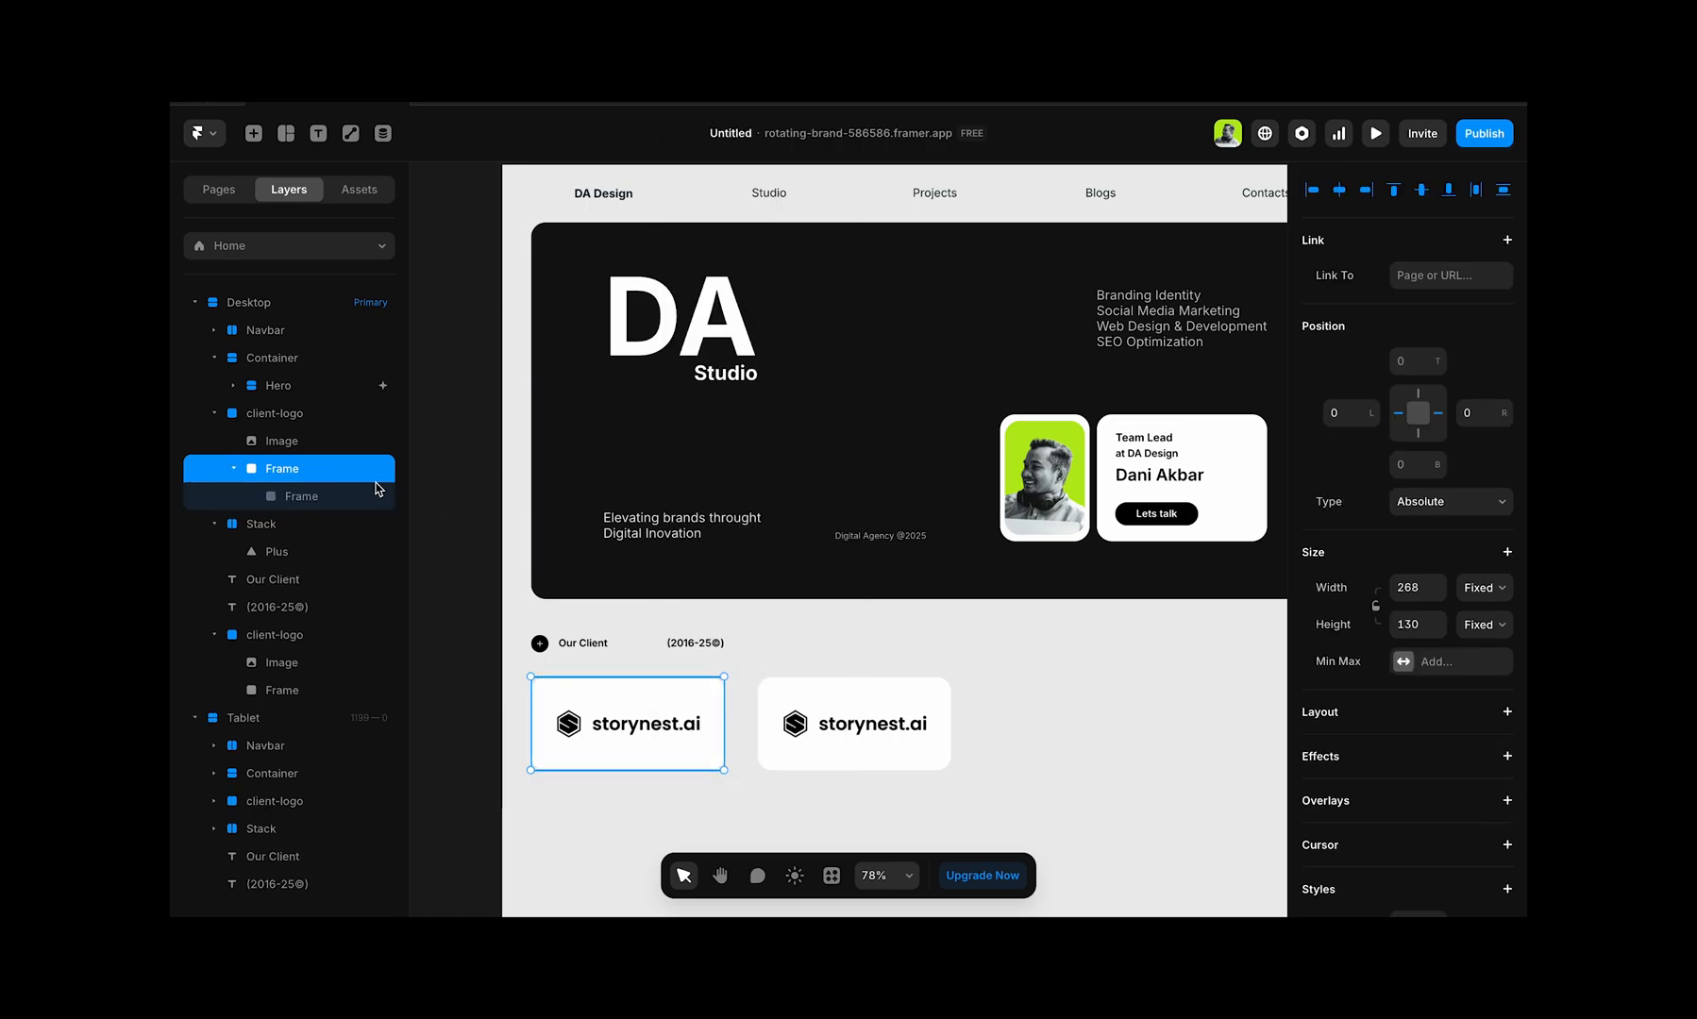
pyautogui.hotkey('ctrl', 'z')
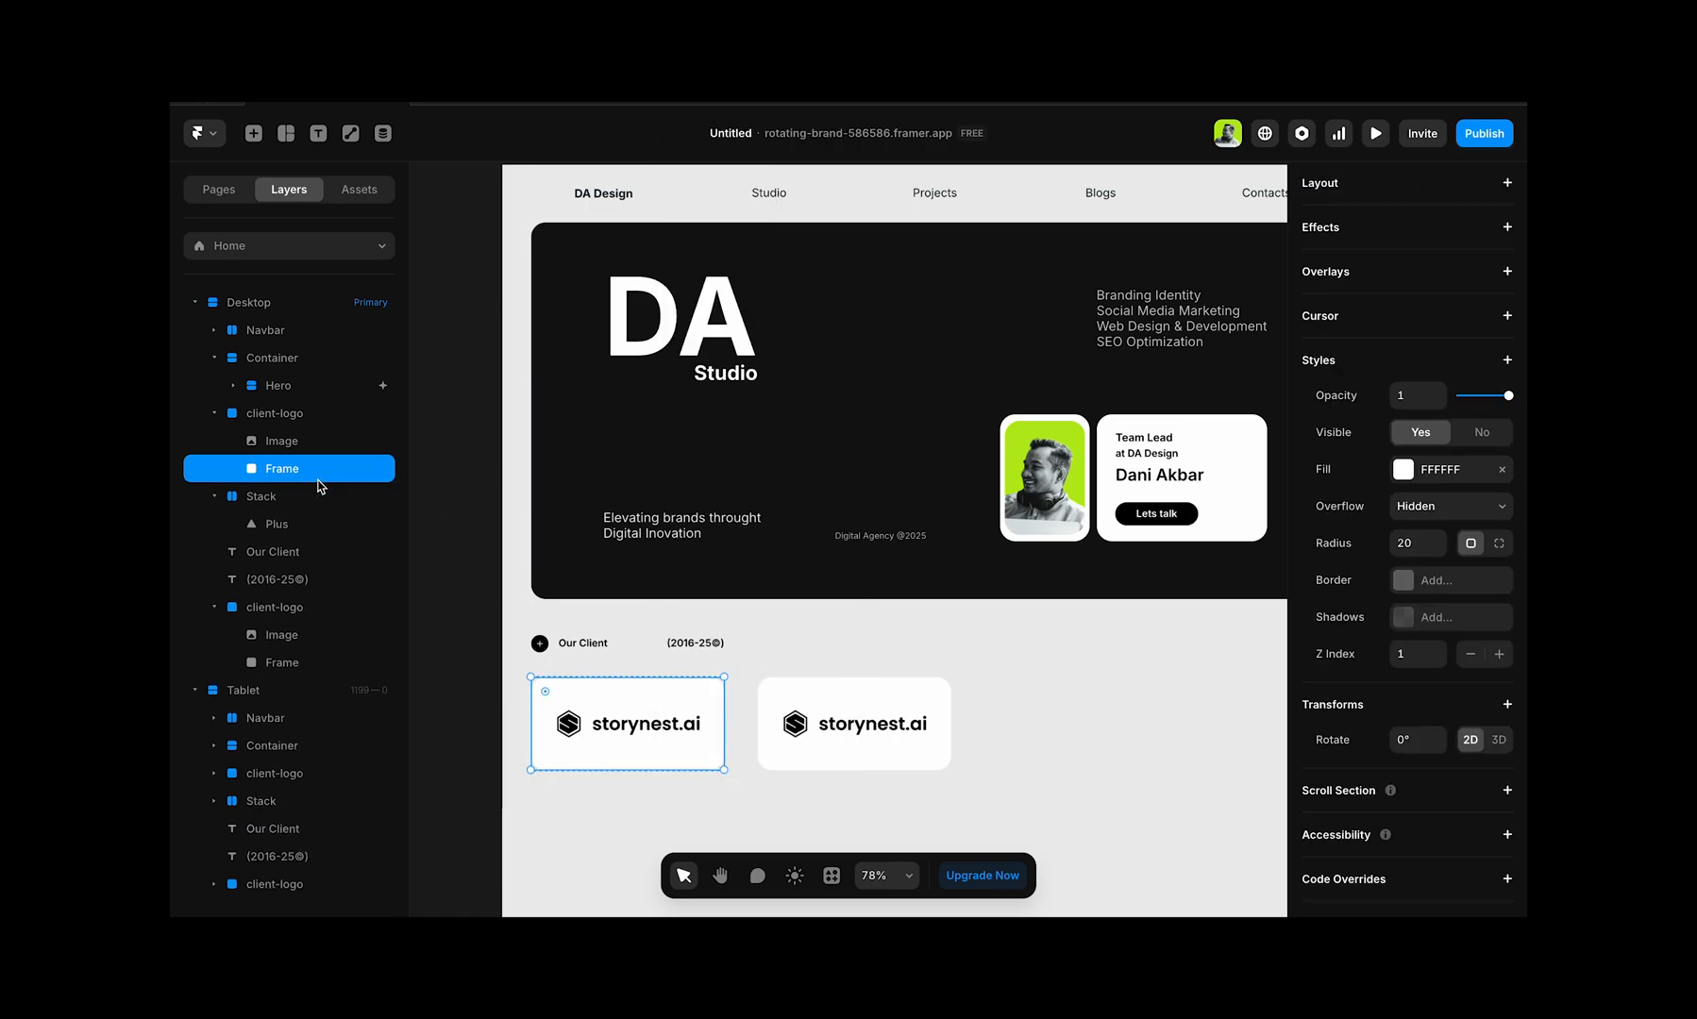
# Step: Reorder the first client-logo layer directly above the other client-logo, select both and wrap them in one frame
pyautogui.click(273, 421)
pyautogui.moveTo(288, 421); pyautogui.dragTo(285, 597)
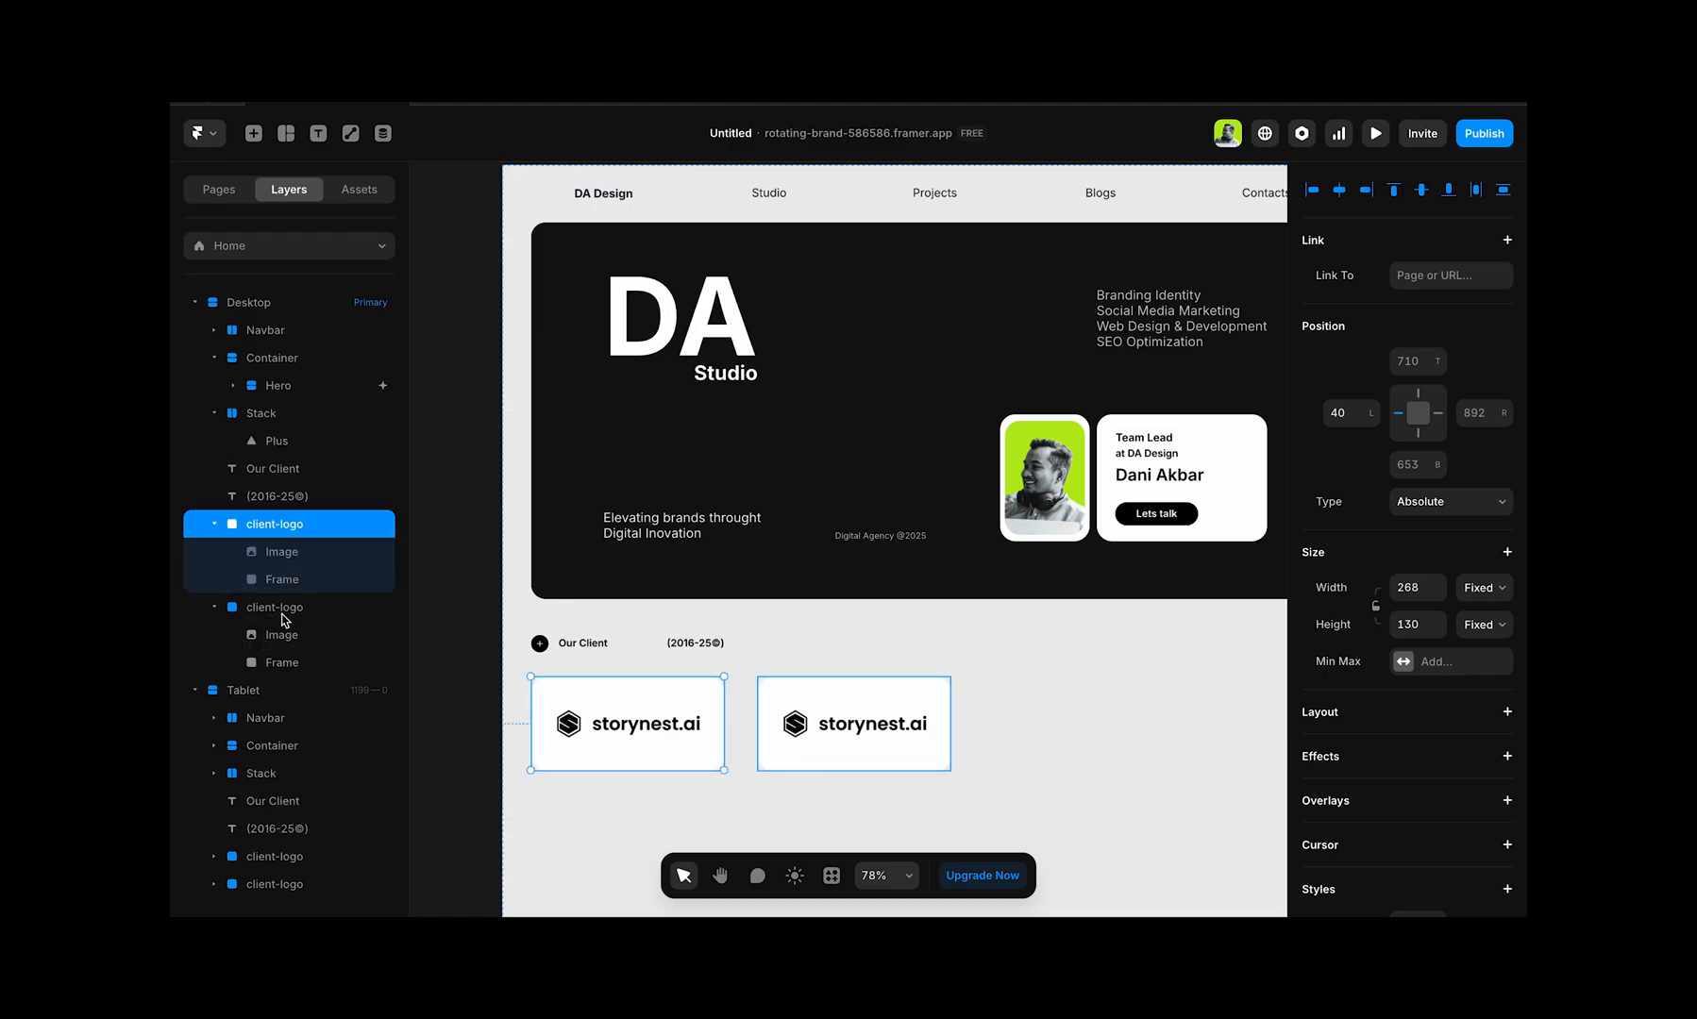
pyautogui.keyDown('shift'); pyautogui.click(280, 612); pyautogui.keyUp('shift')
pyautogui.rightClick(290, 613)
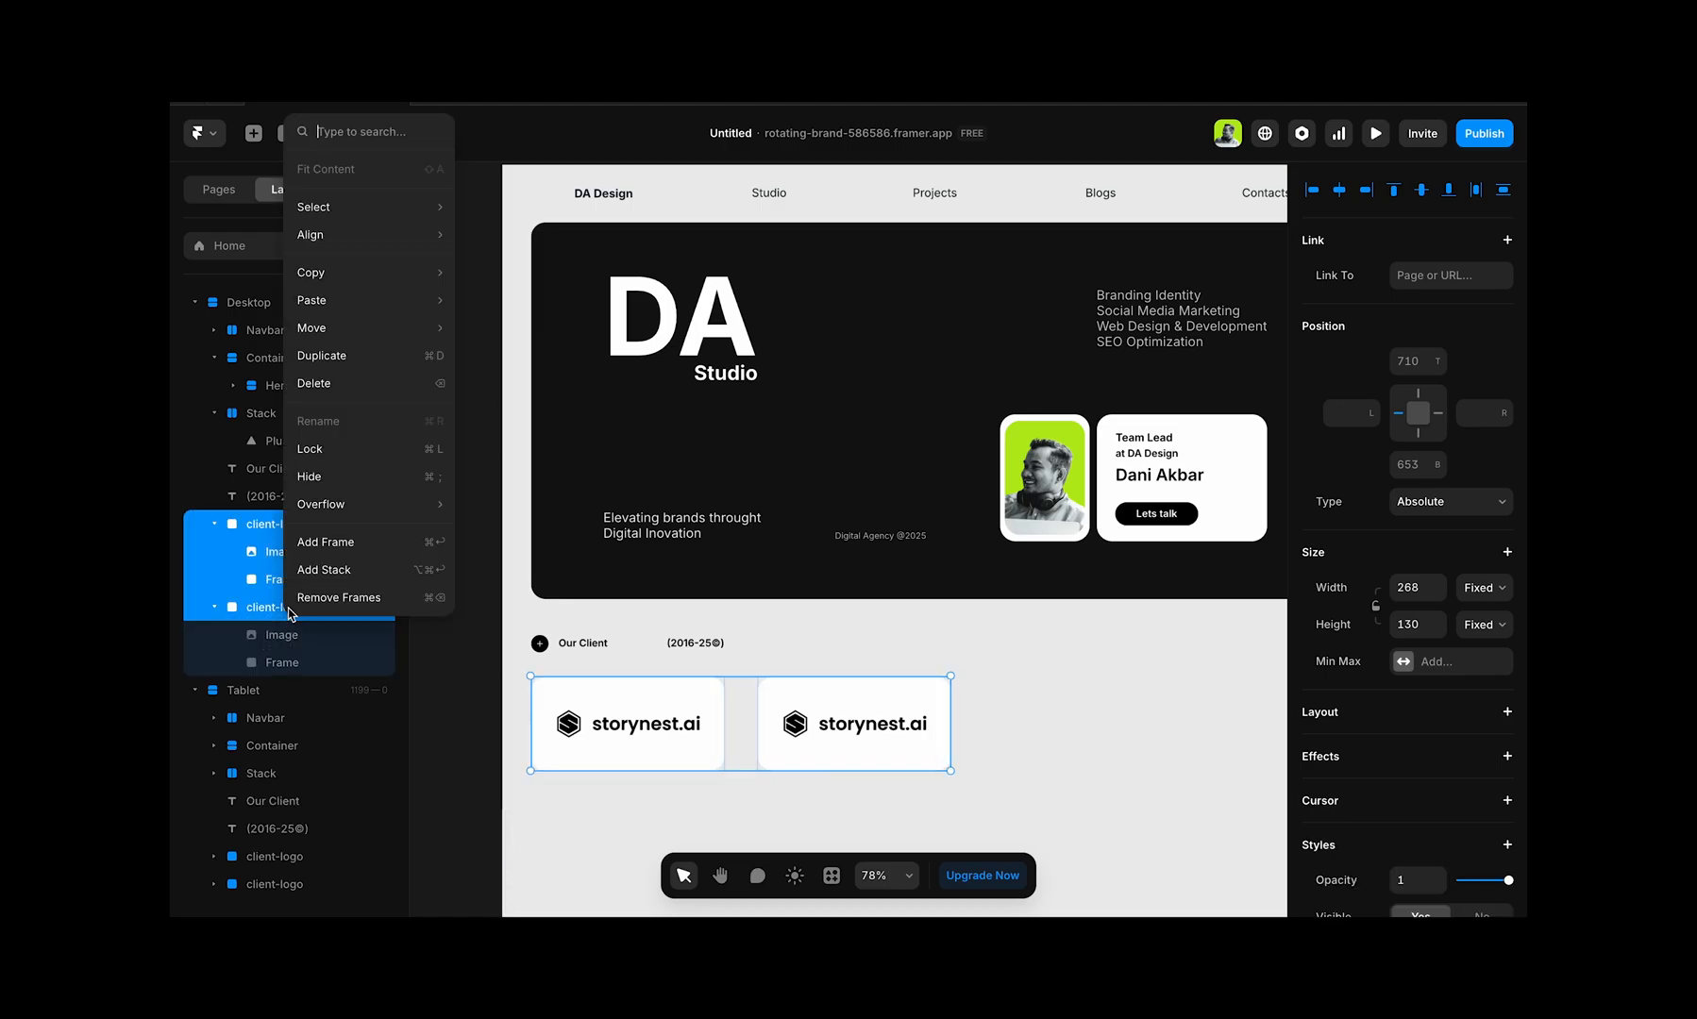
pyautogui.click(336, 540)
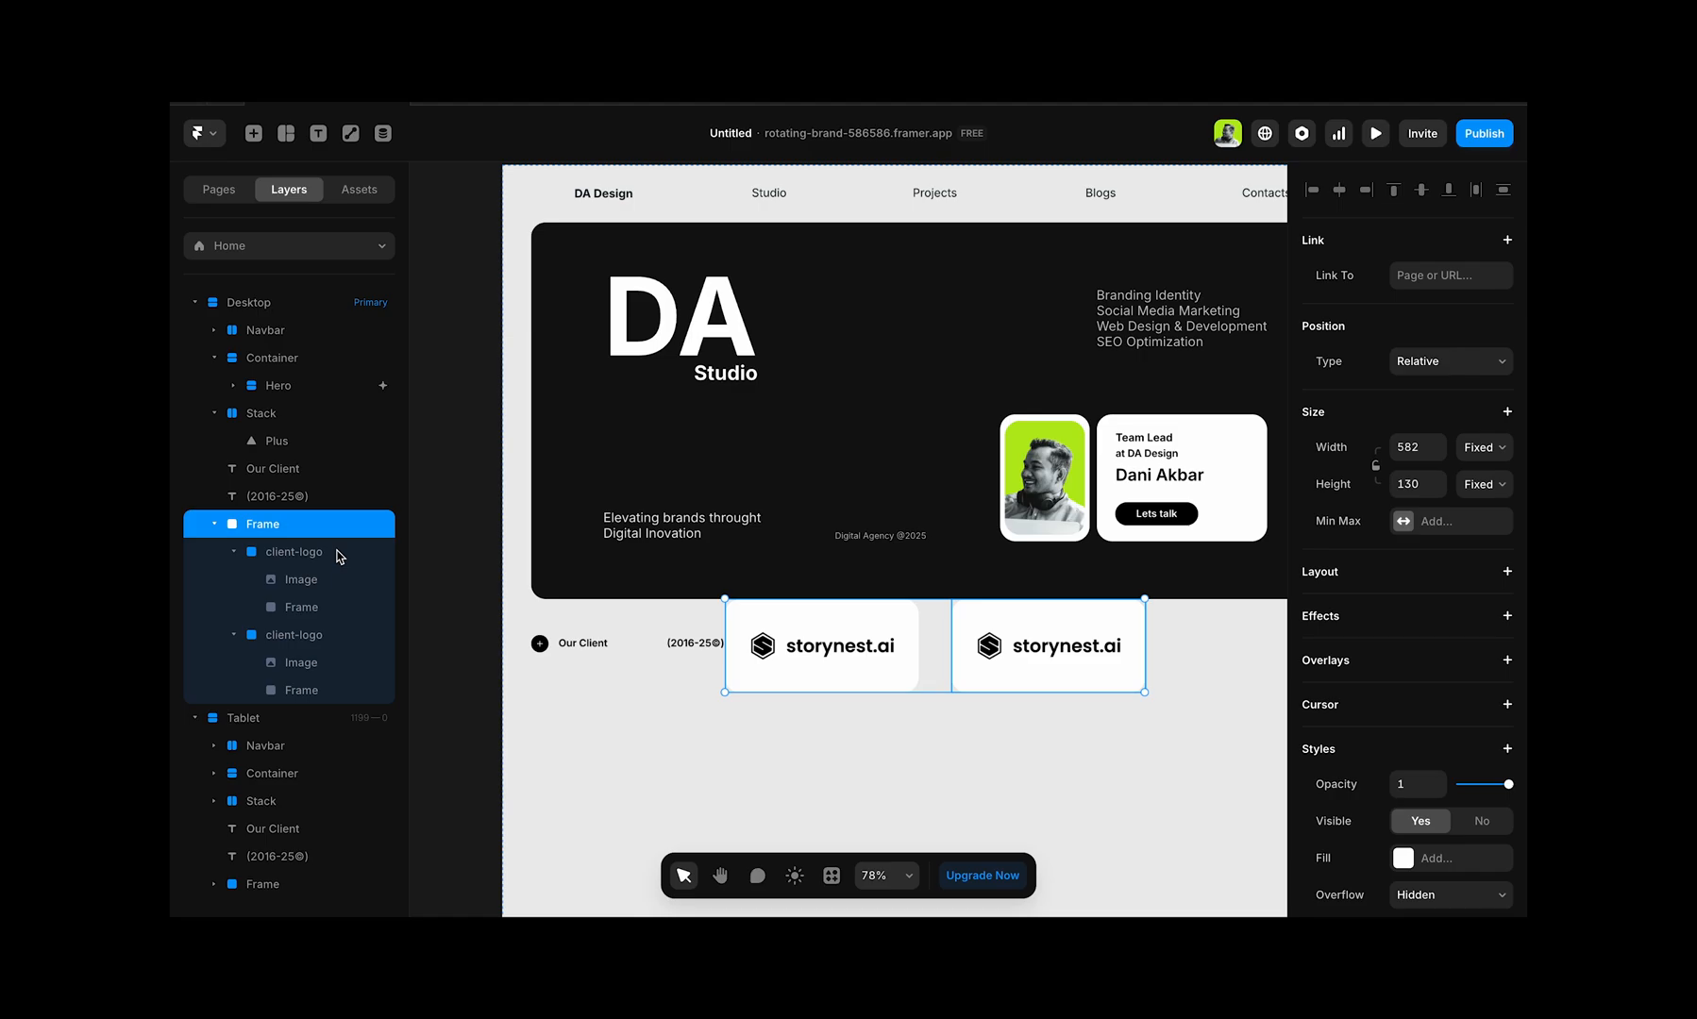
# Step: Rename the new frame around the two client-logo cards as container
pyautogui.doubleClick(273, 524)
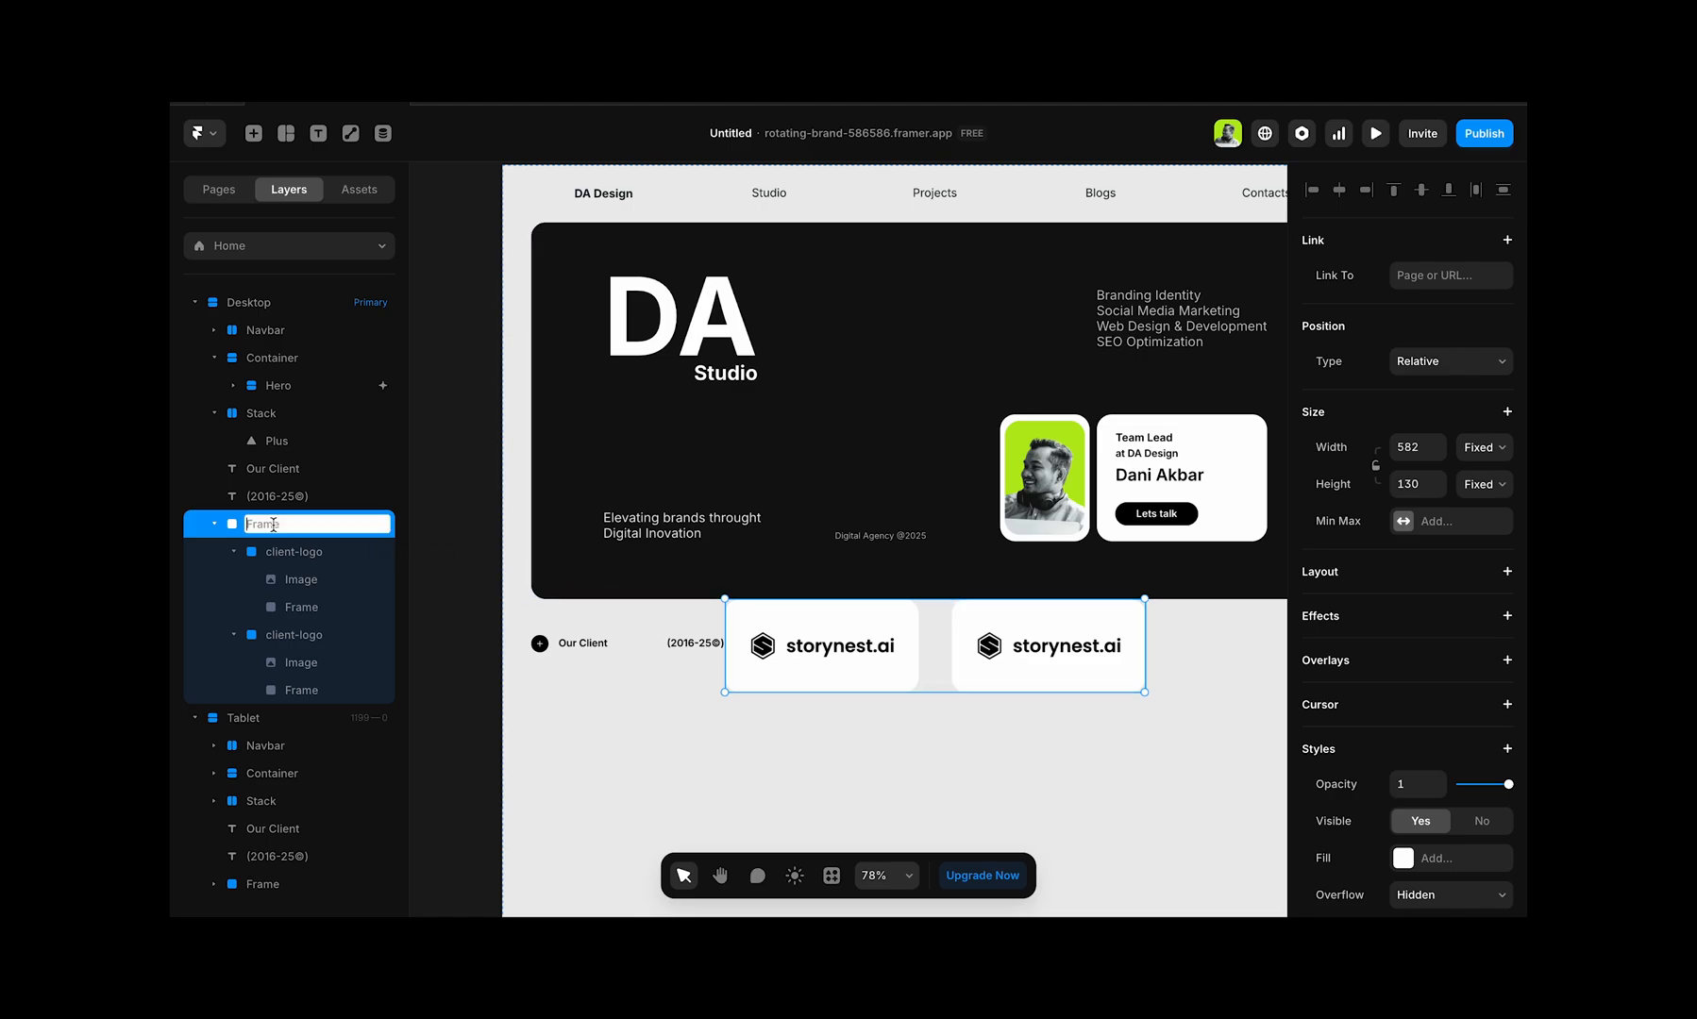
pyautogui.write('container')
pyautogui.click(707, 718)
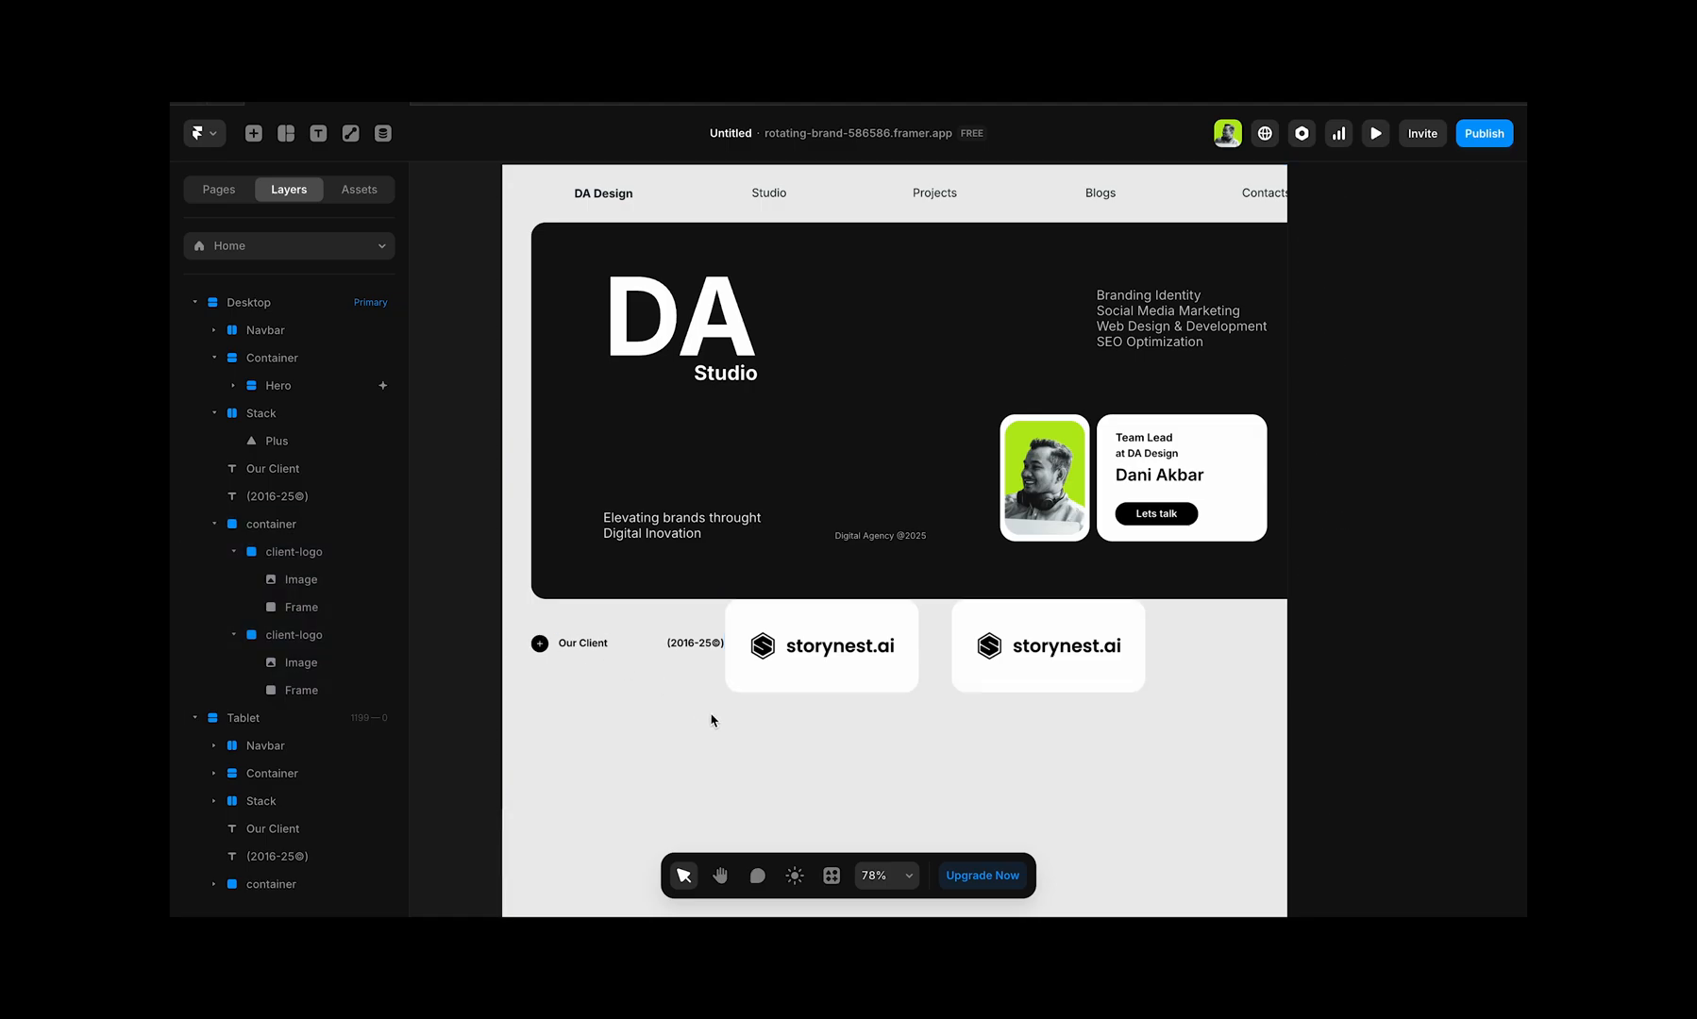
# Step: Set the container's position type to Absolute and move it below the Our Client heading, 40 from the page's left edge
pyautogui.click(292, 525)
pyautogui.moveTo(801, 627); pyautogui.dragTo(604, 721)
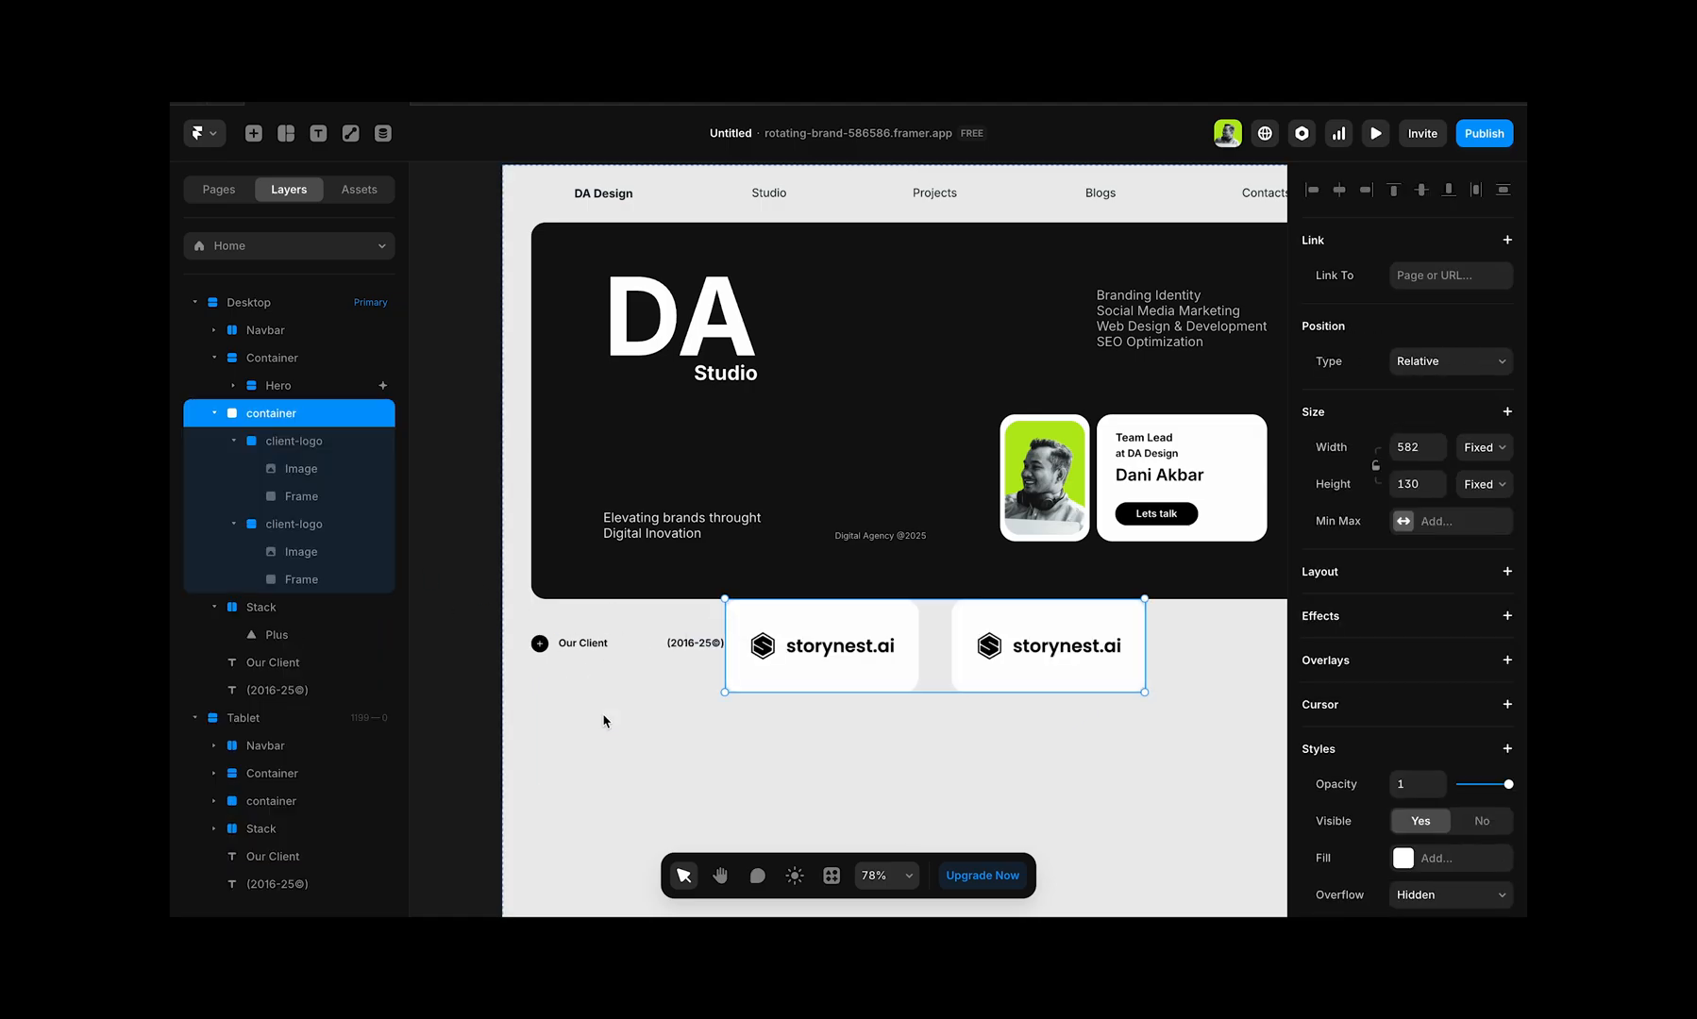
pyautogui.click(1495, 363)
pyautogui.click(1459, 342)
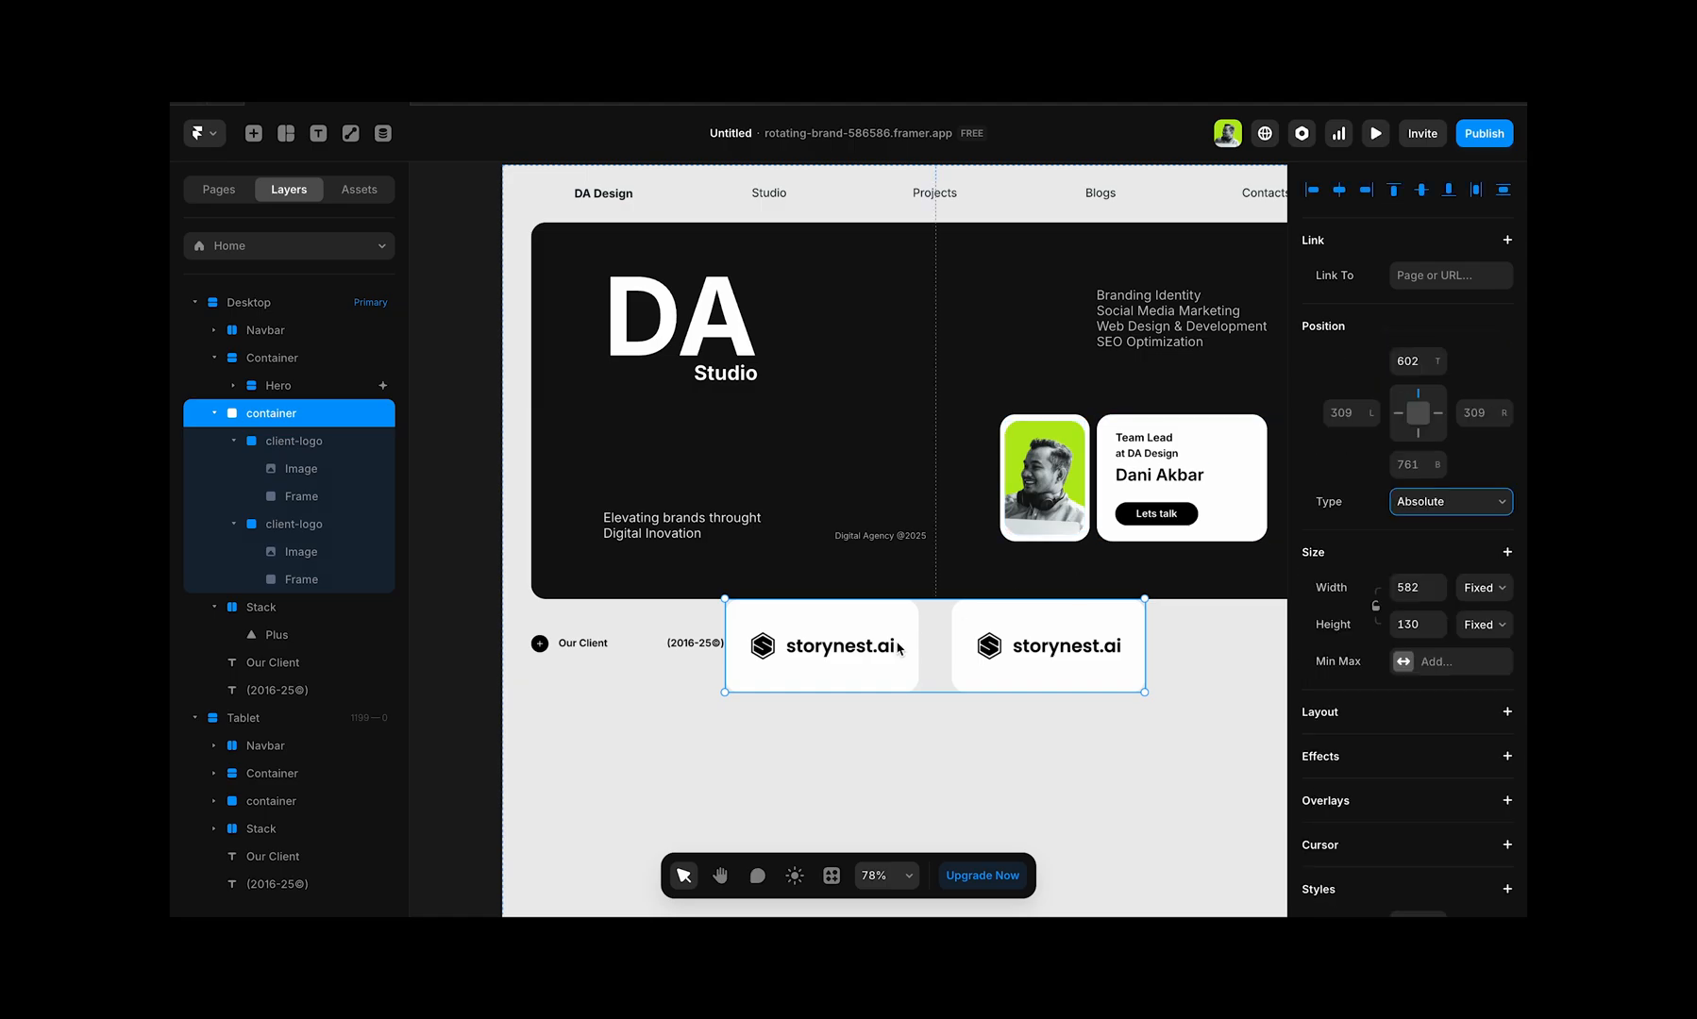
pyautogui.moveTo(897, 642); pyautogui.dragTo(700, 727)
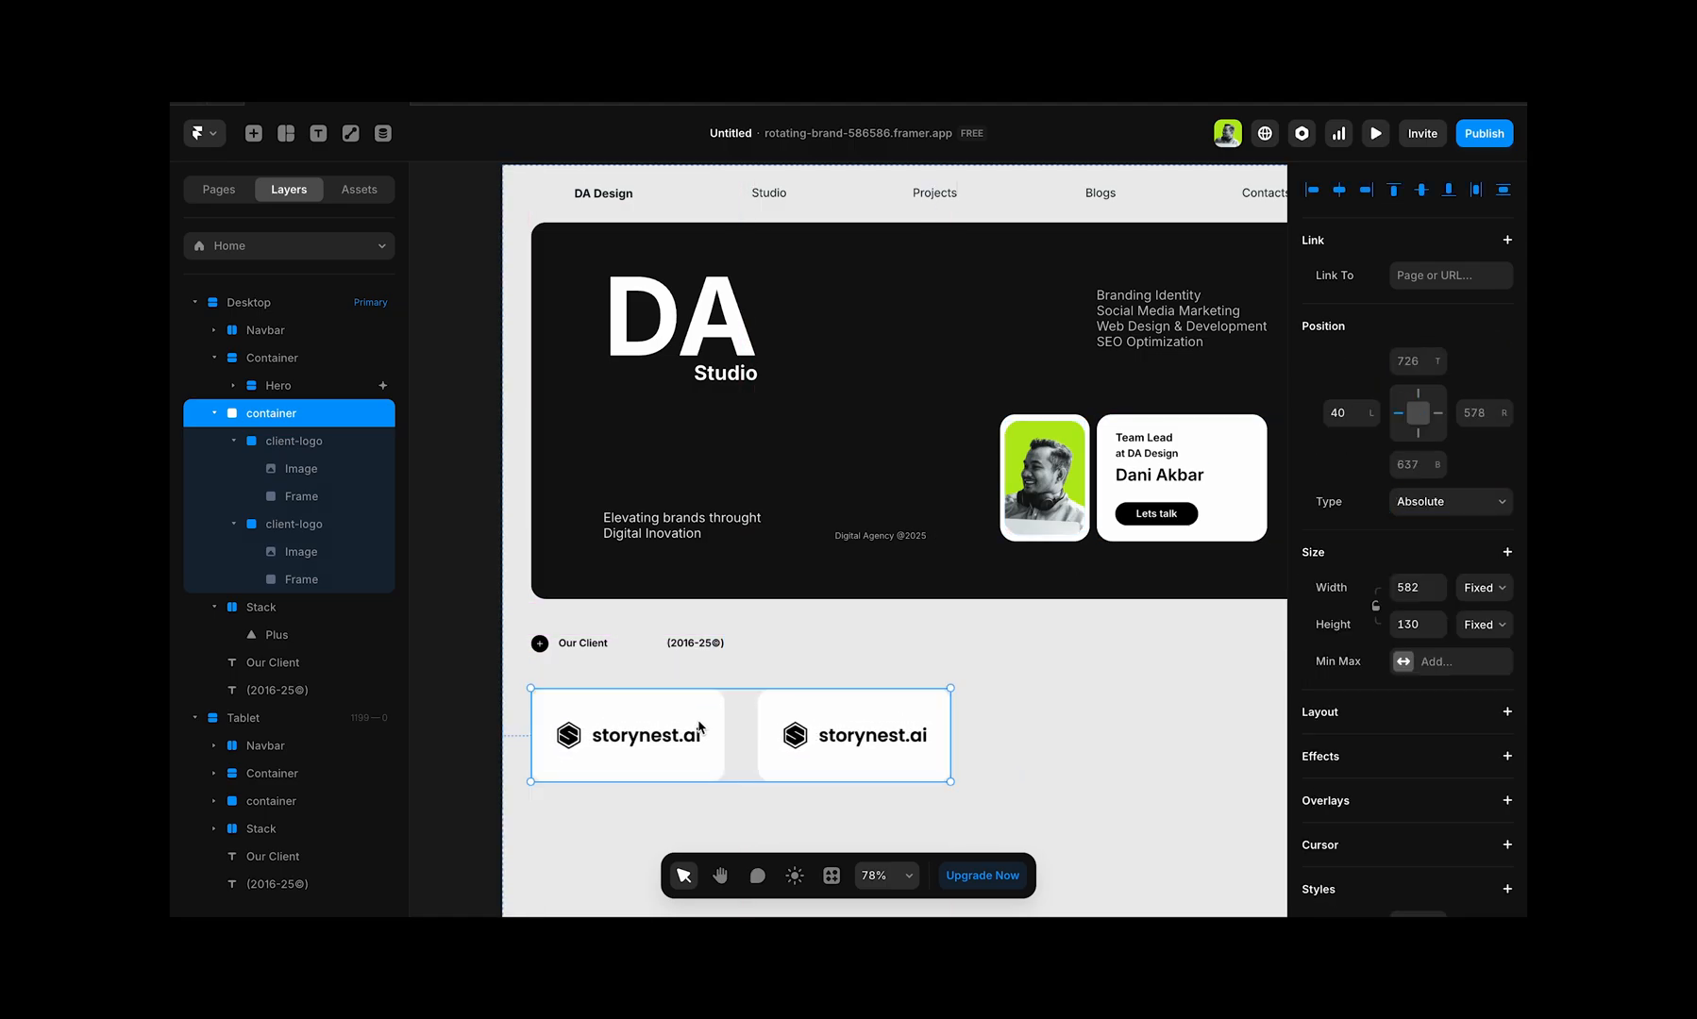
# Step: Duplicate the second client-logo card inside the container
pyautogui.click(851, 716)
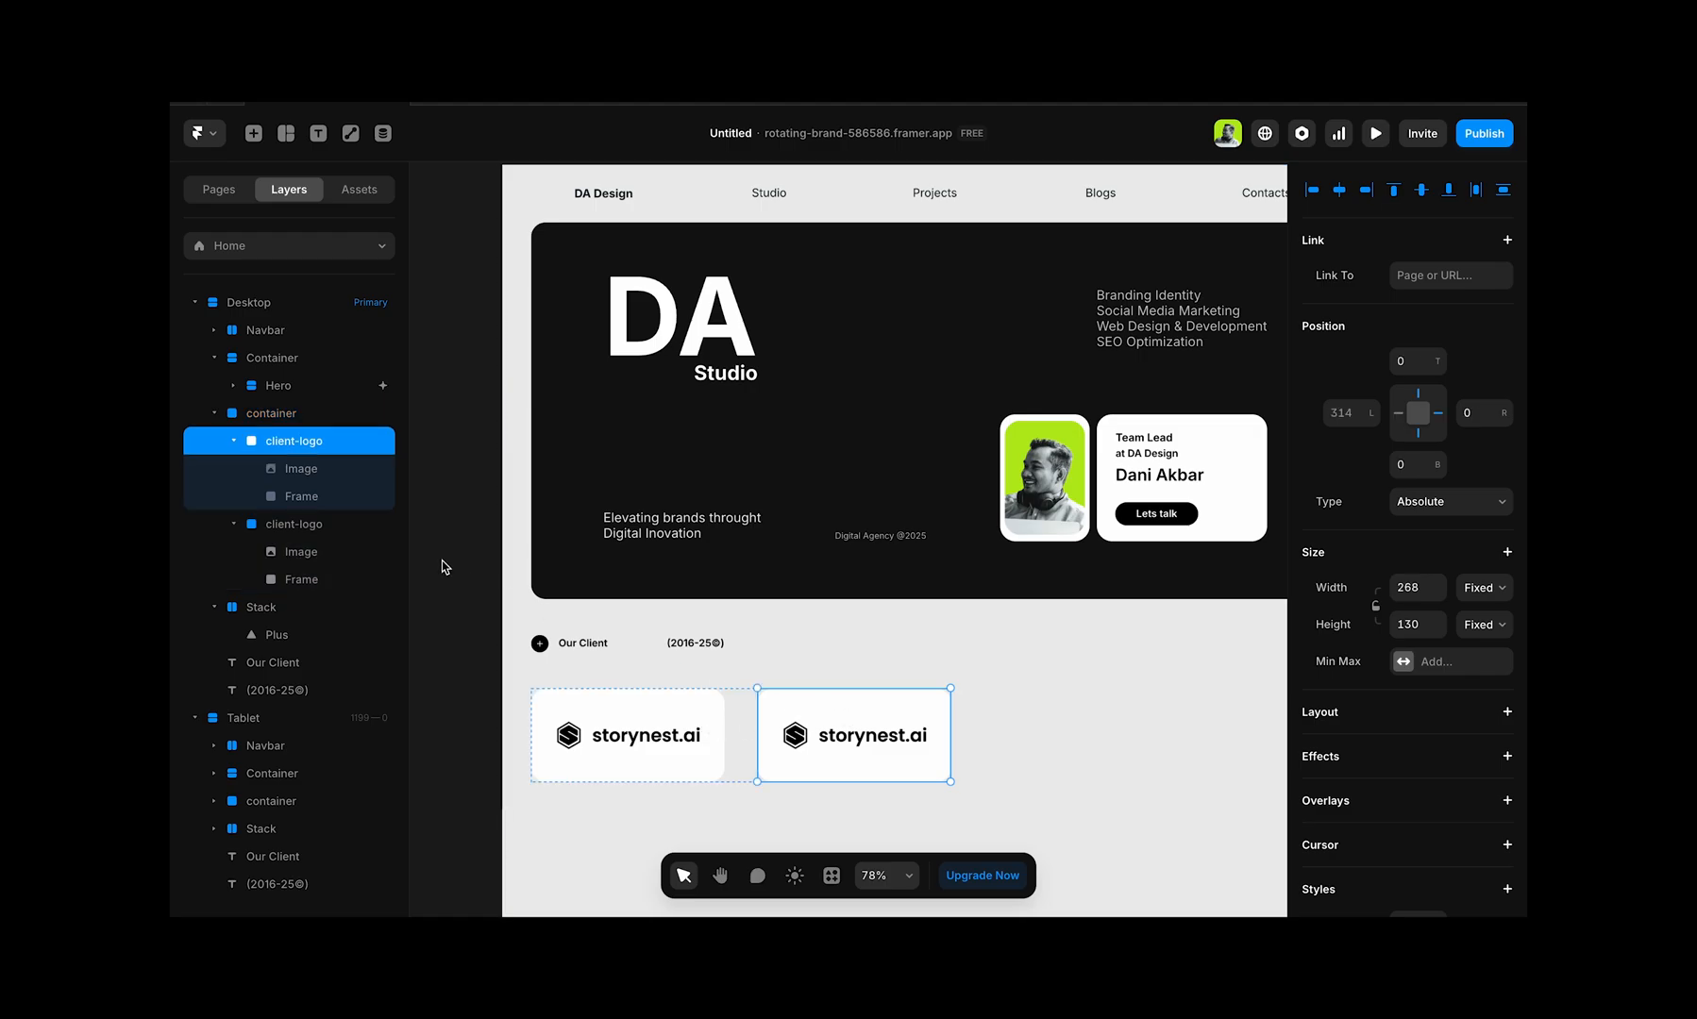
pyautogui.hotkey('ctrl', 'd')
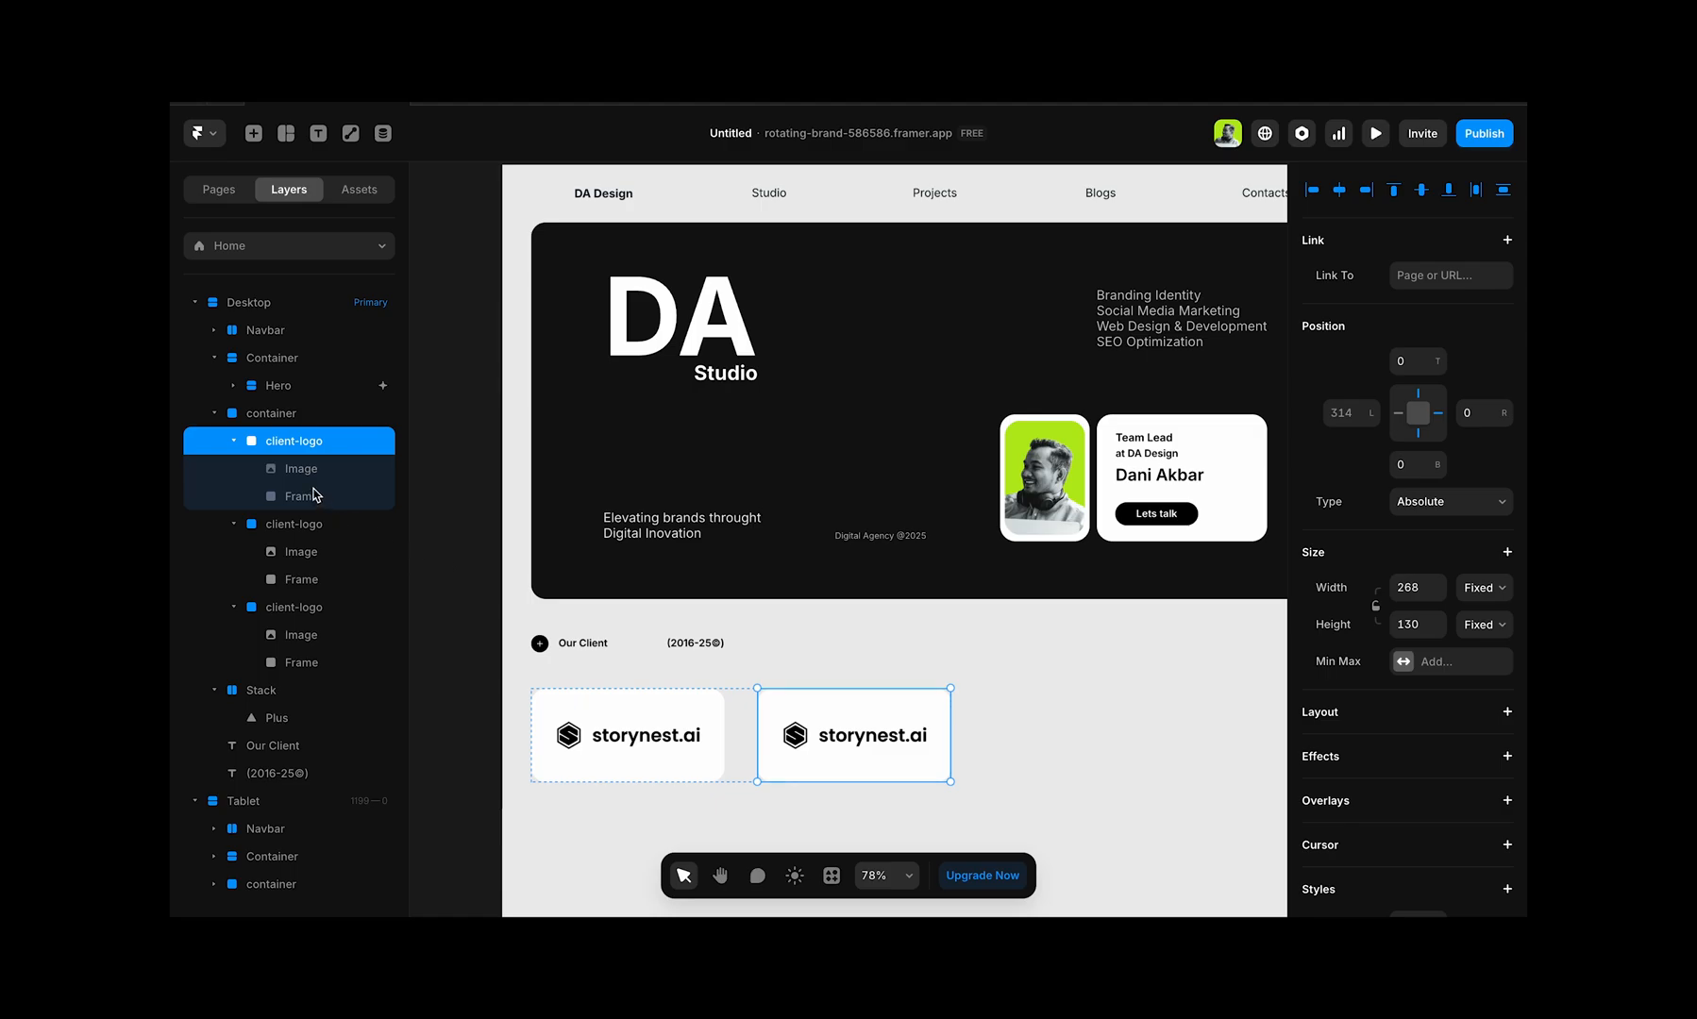
# Step: Apply a horizontal stack layout to the container and set its width to Fit Content
pyautogui.click(288, 415)
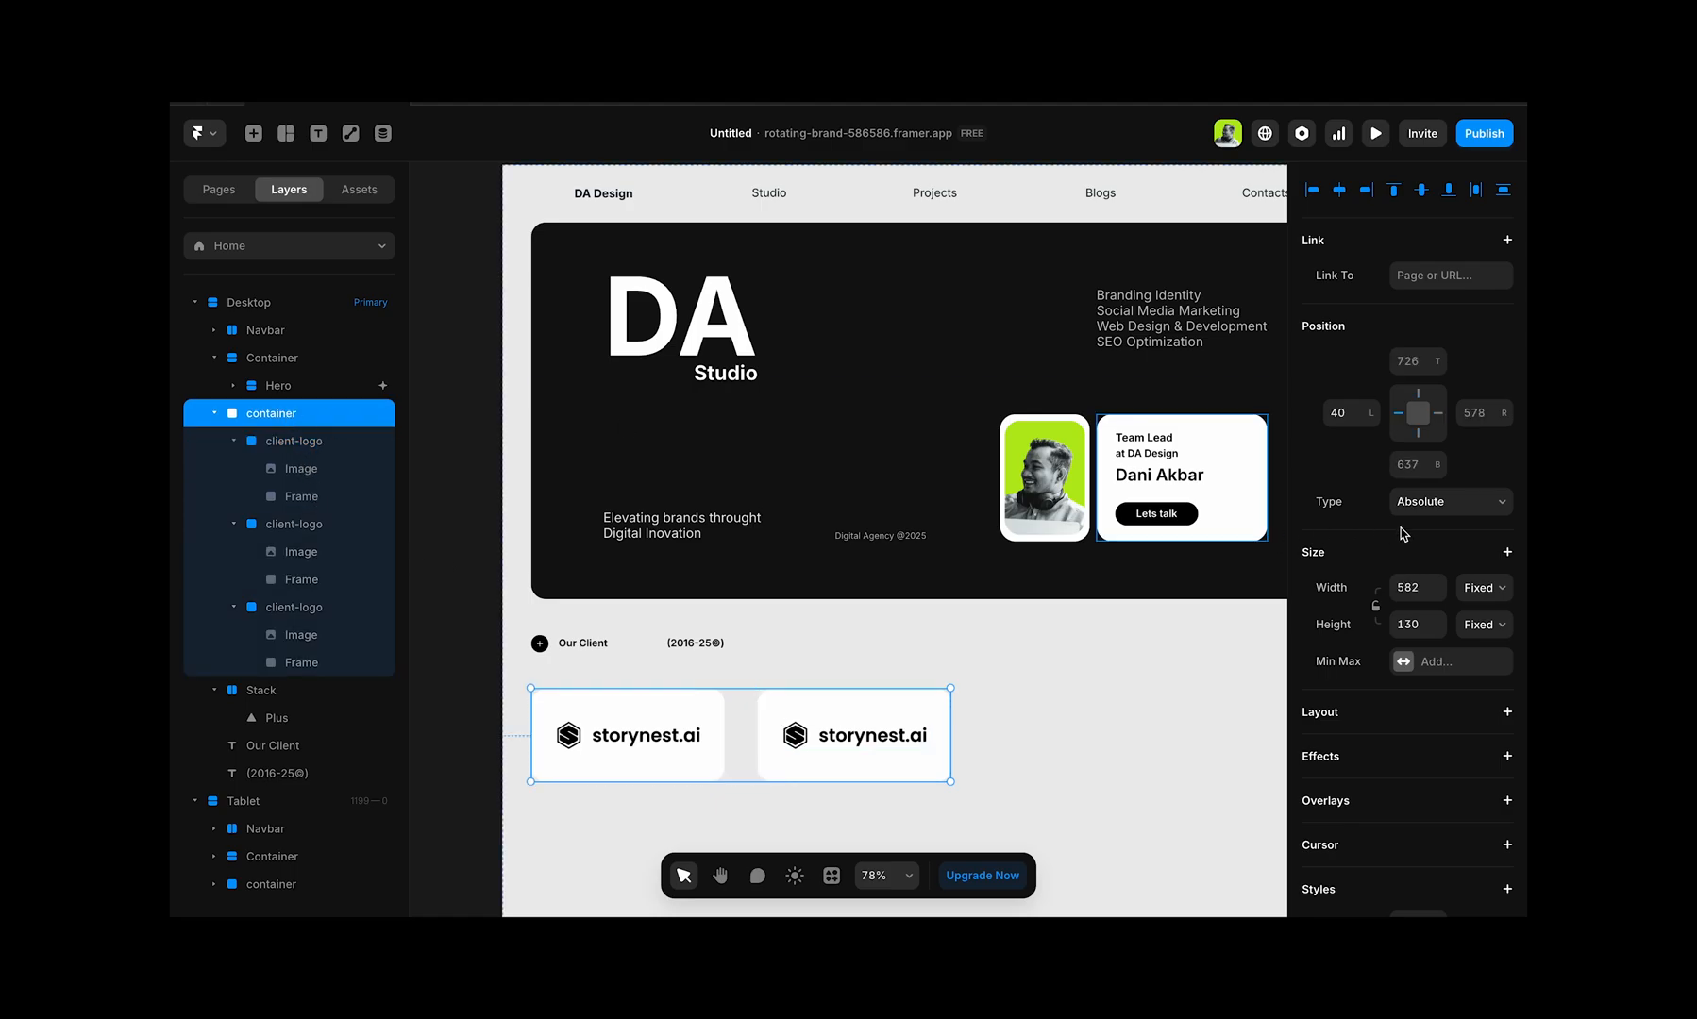
pyautogui.click(1507, 712)
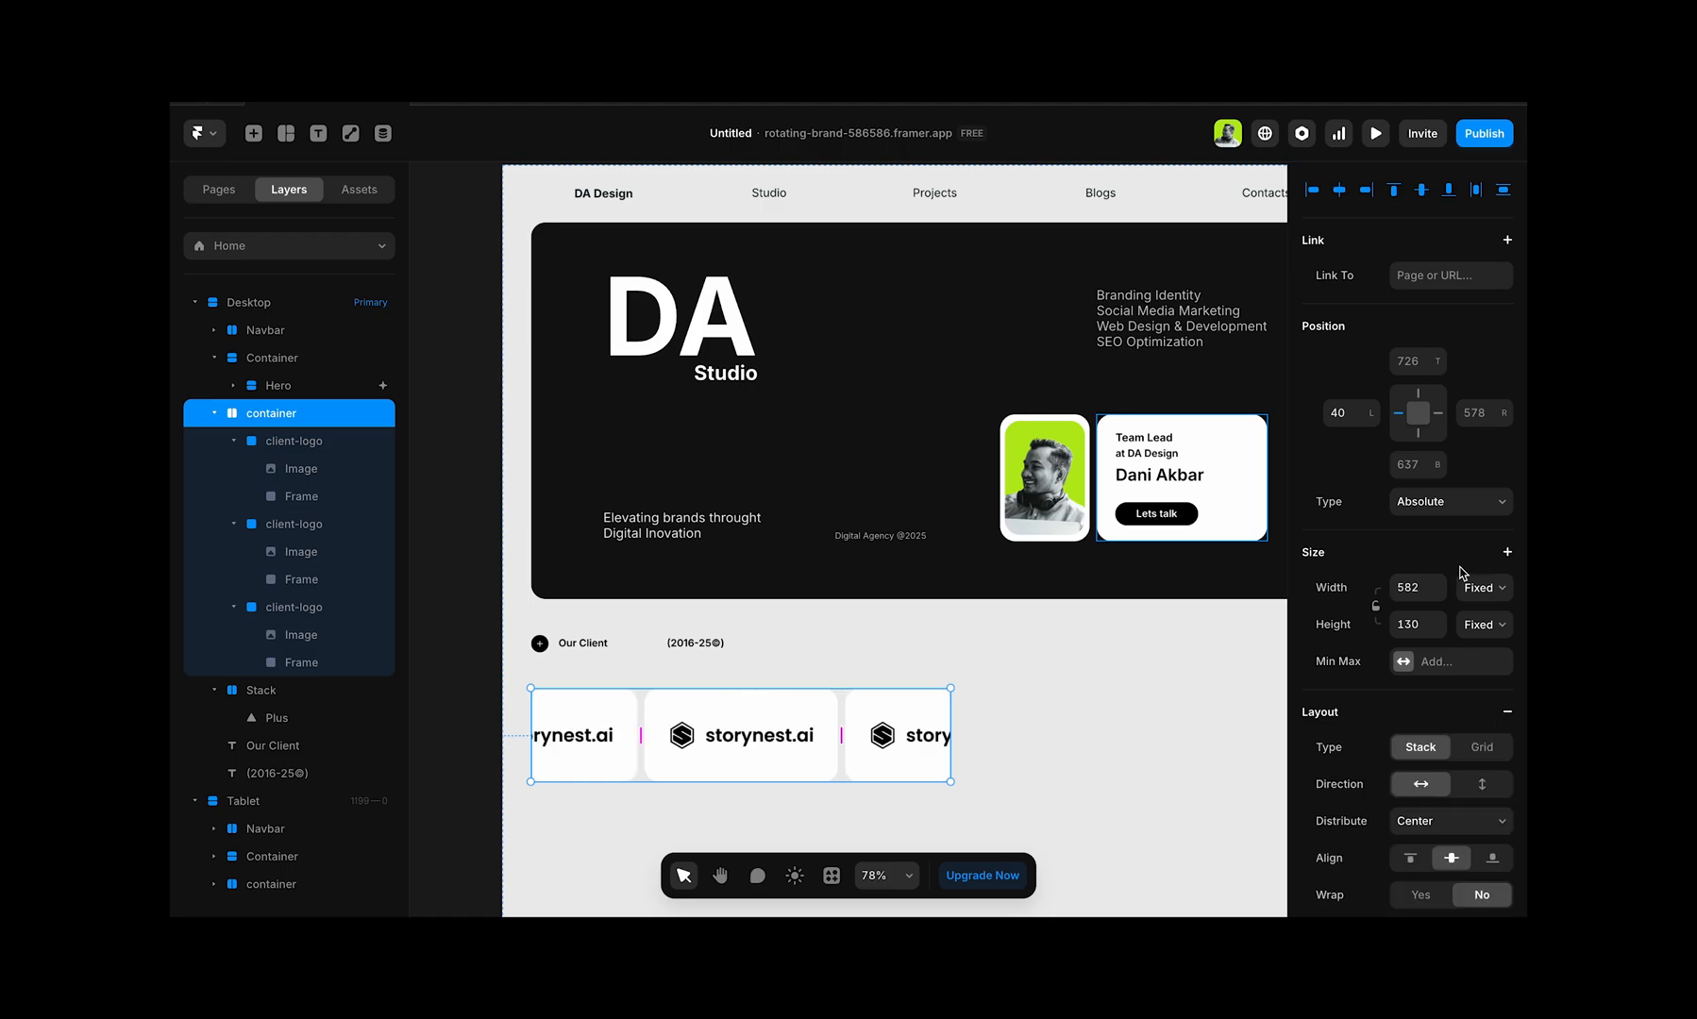
pyautogui.click(1500, 588)
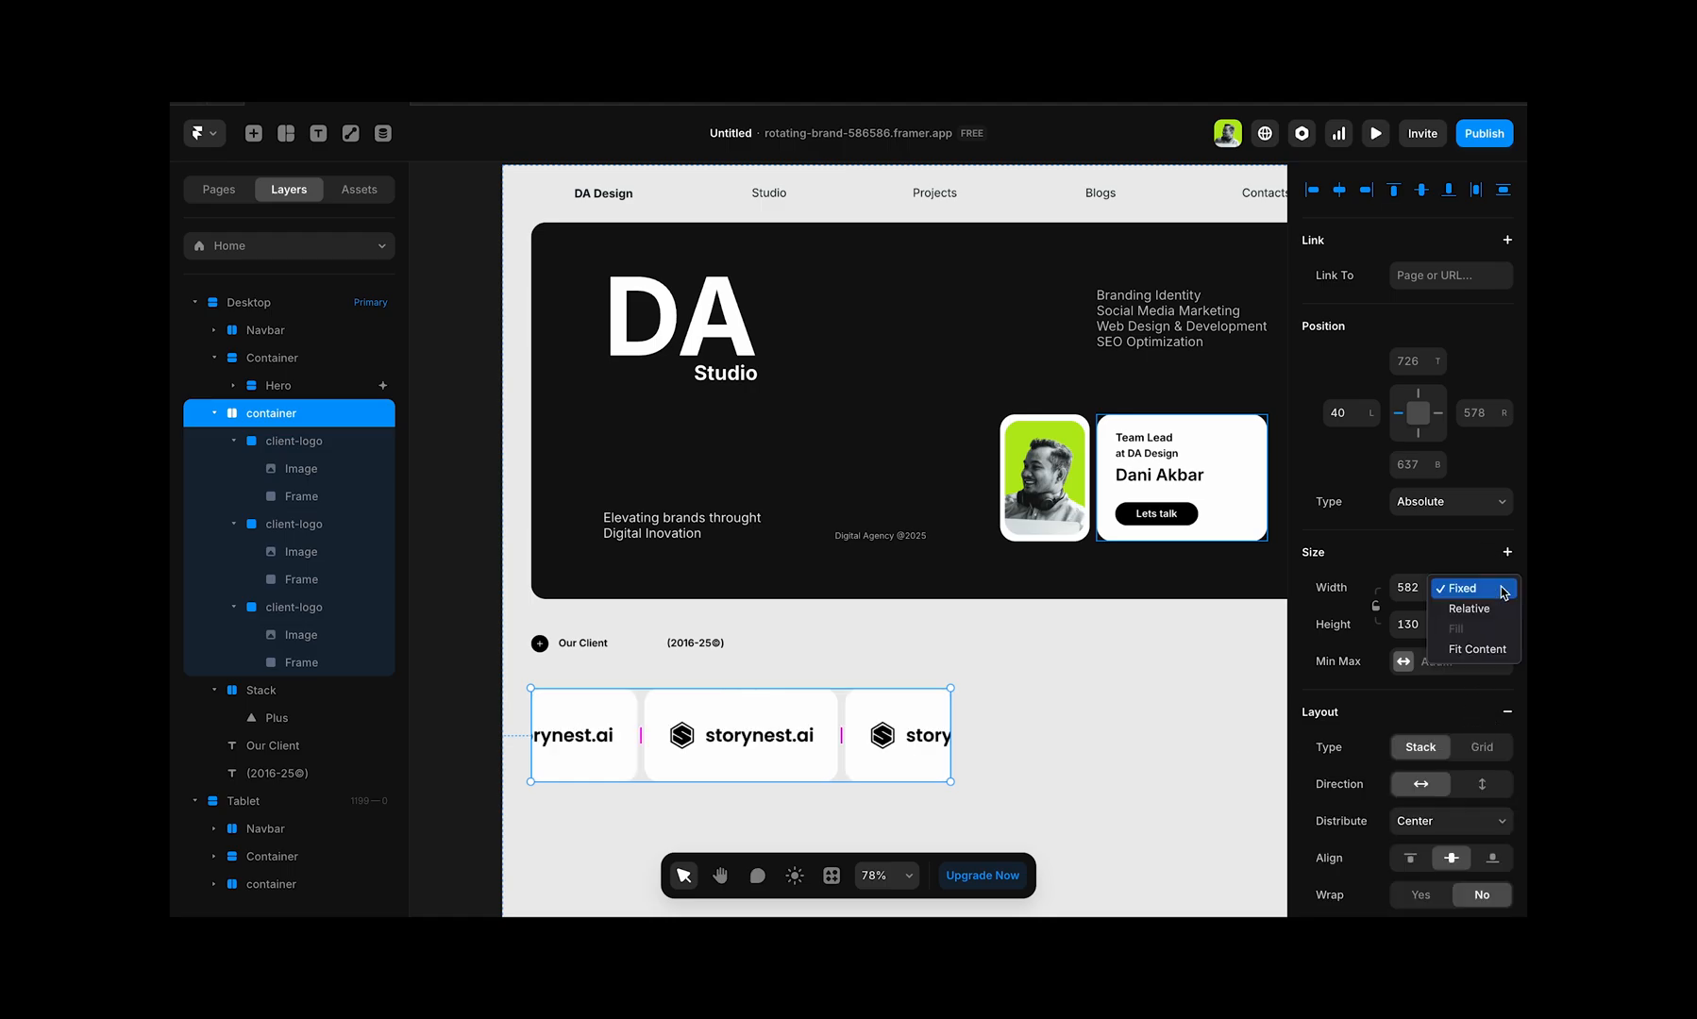
pyautogui.click(1486, 648)
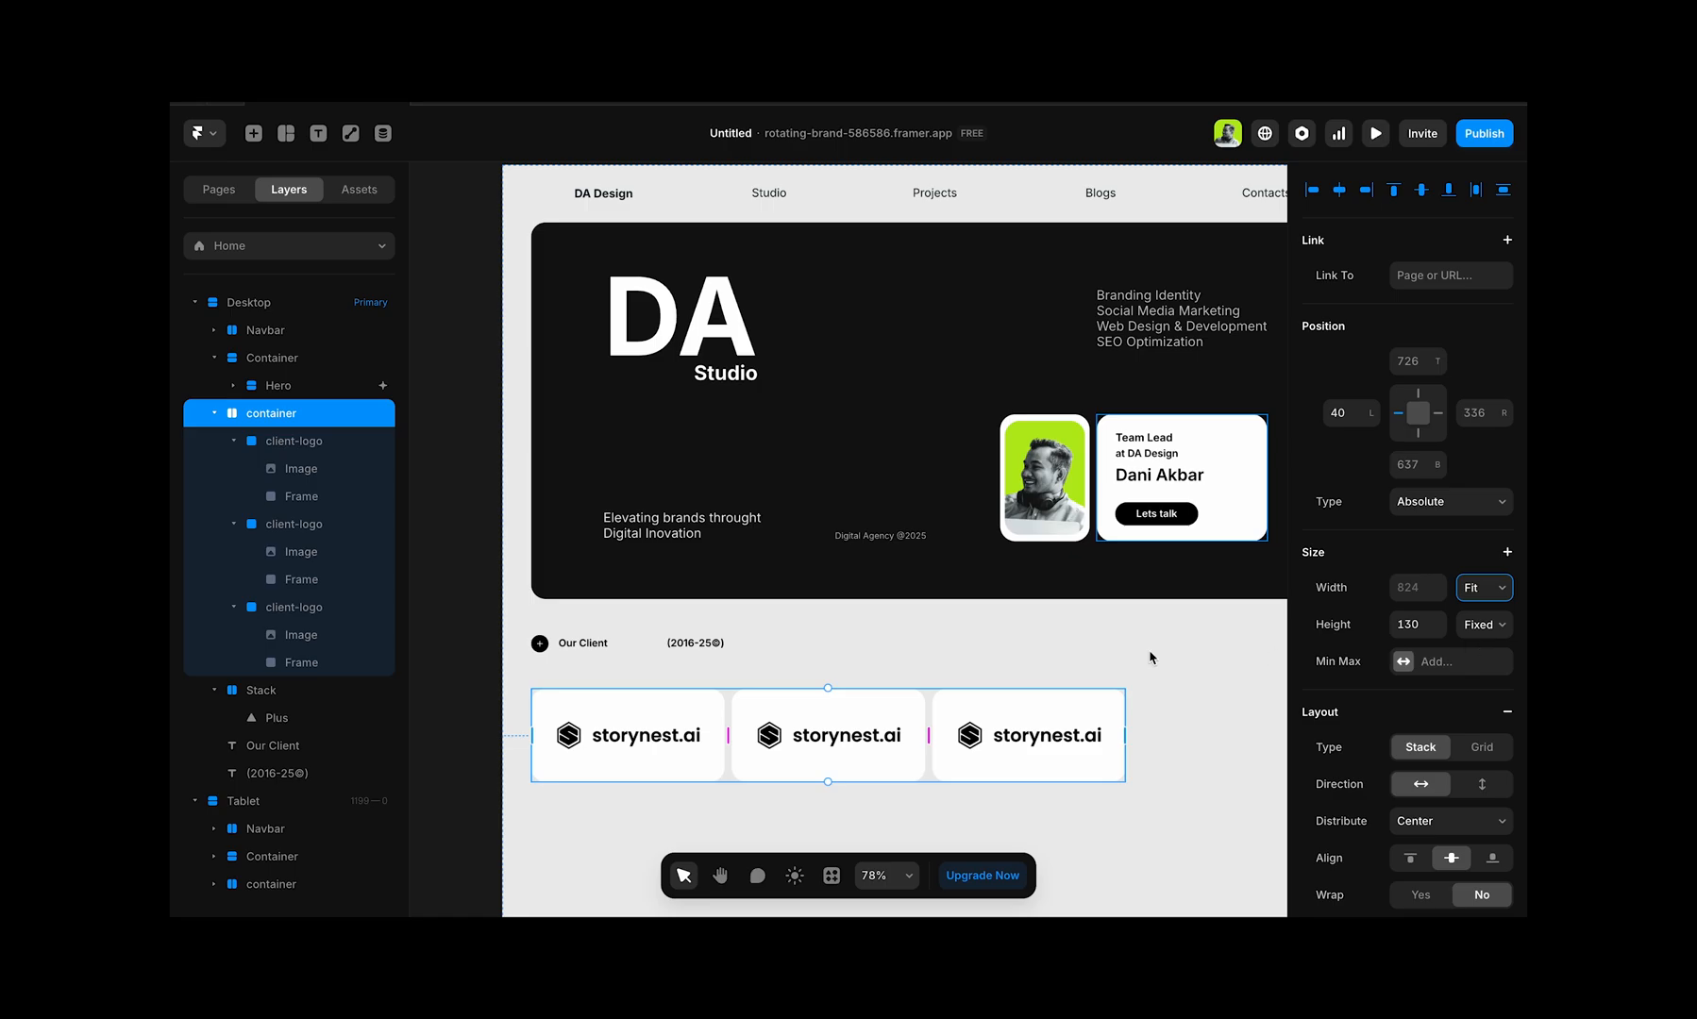
# Step: Duplicate the third client-logo card inside the container to make a fourth card
pyautogui.scroll(-2, 931, 673)
pyautogui.scroll(-4, 931, 672)
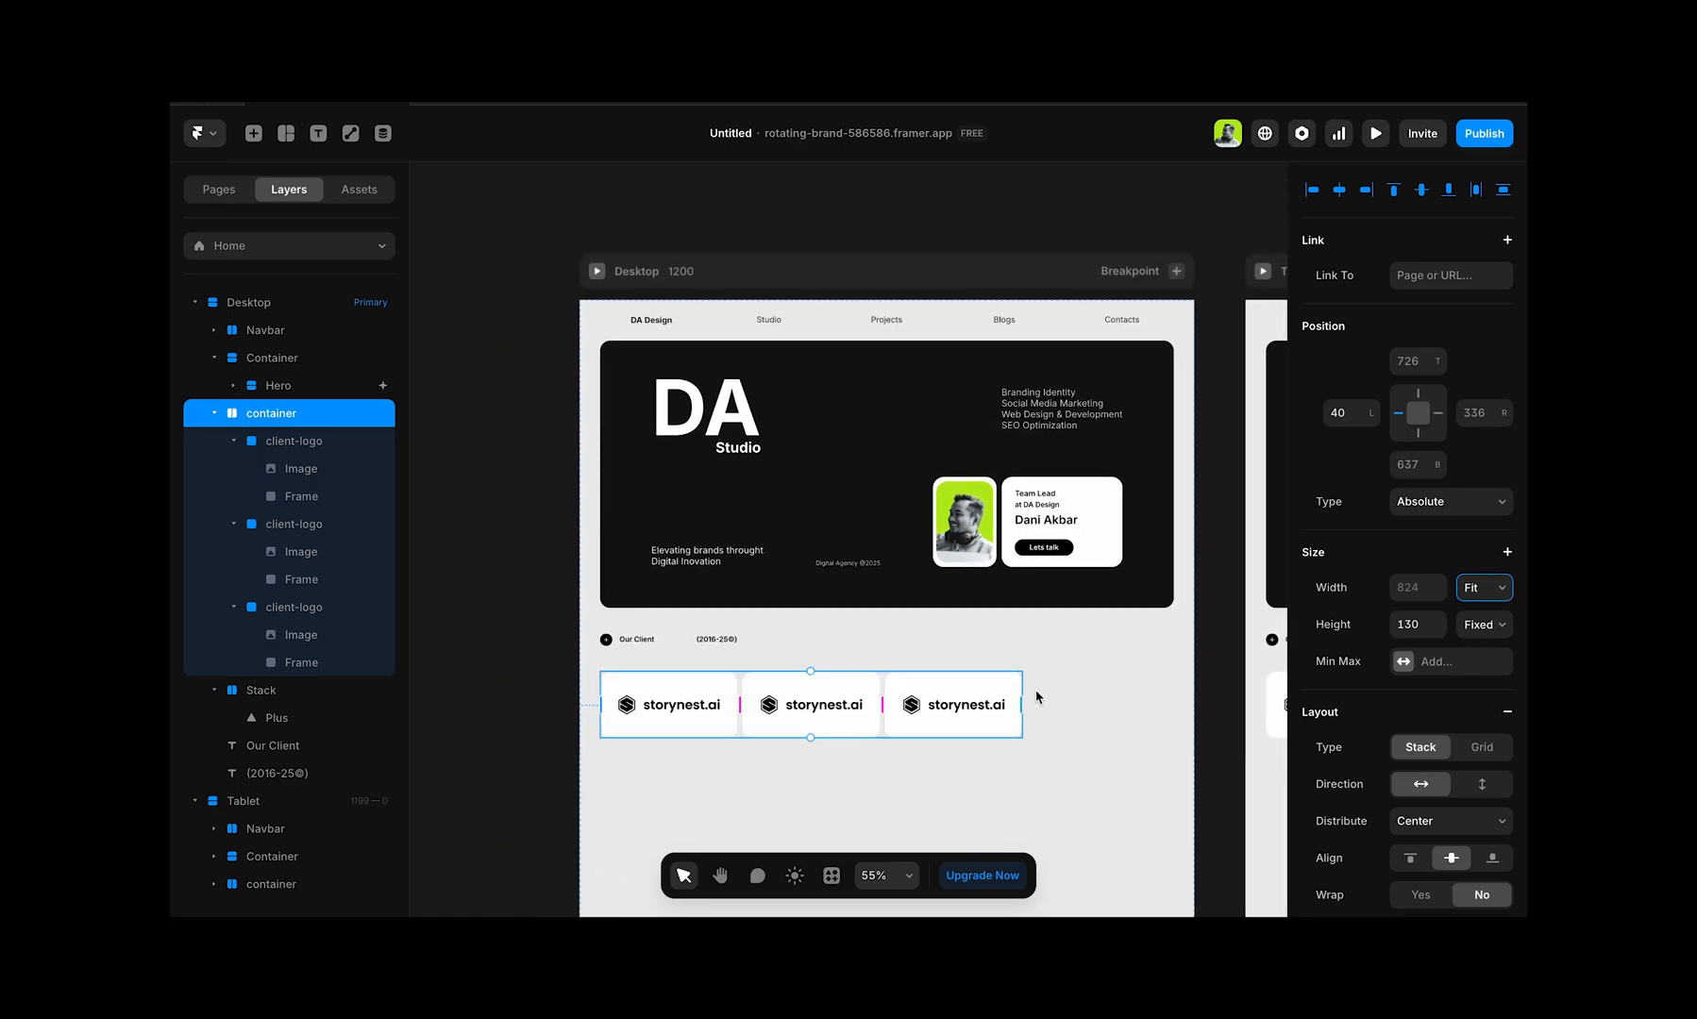
pyautogui.click(970, 699)
pyautogui.hotkey('ctrl', 'd')
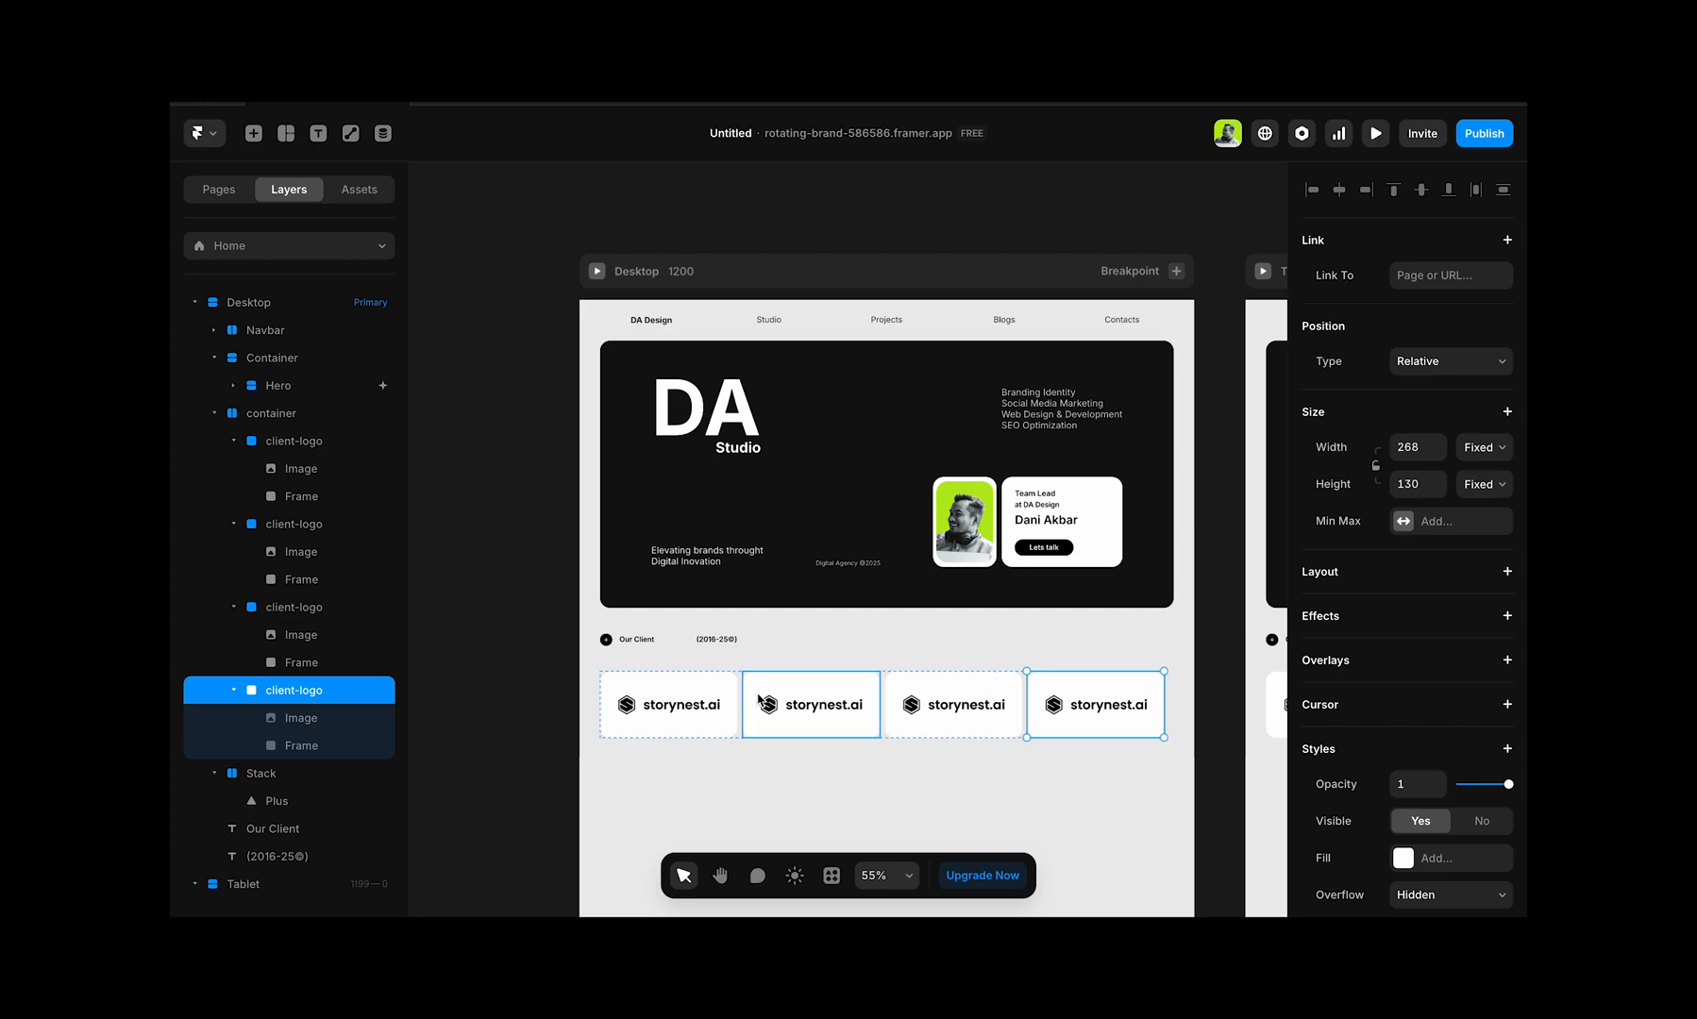
# Step: Widen the gap between the client-logo cards until the container is 1117 wide
pyautogui.click(290, 426)
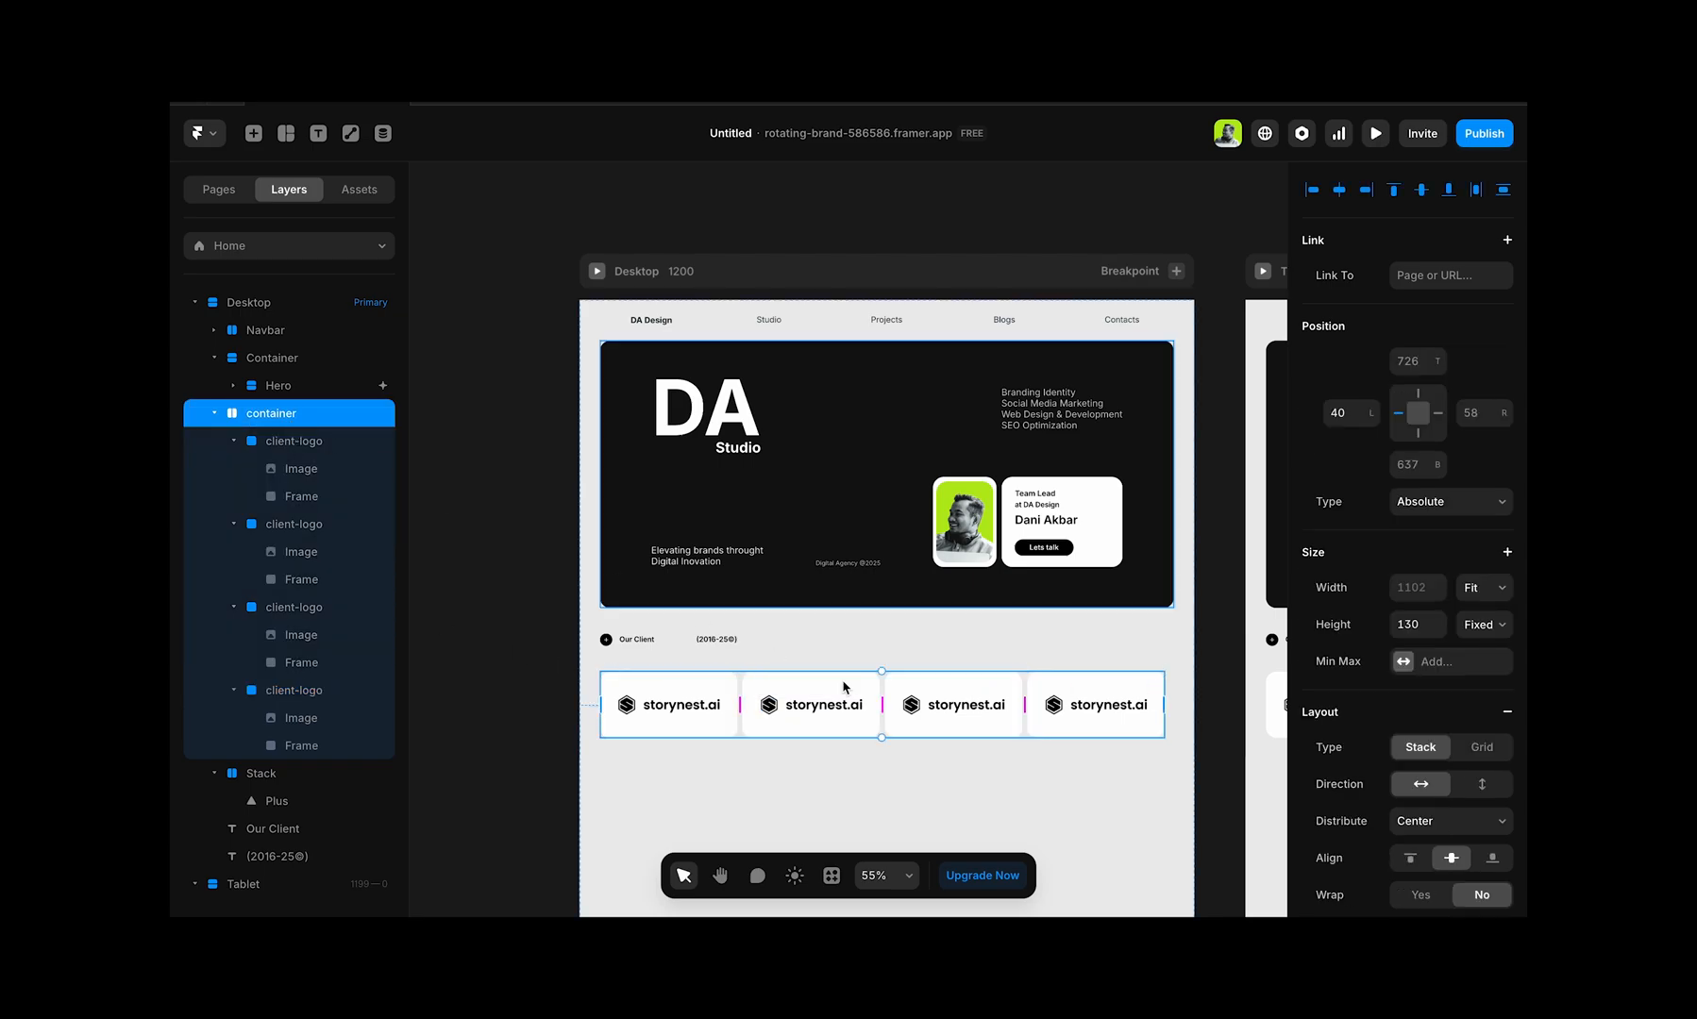
pyautogui.scroll(3, 1033, 703)
pyautogui.scroll(2, 1033, 703)
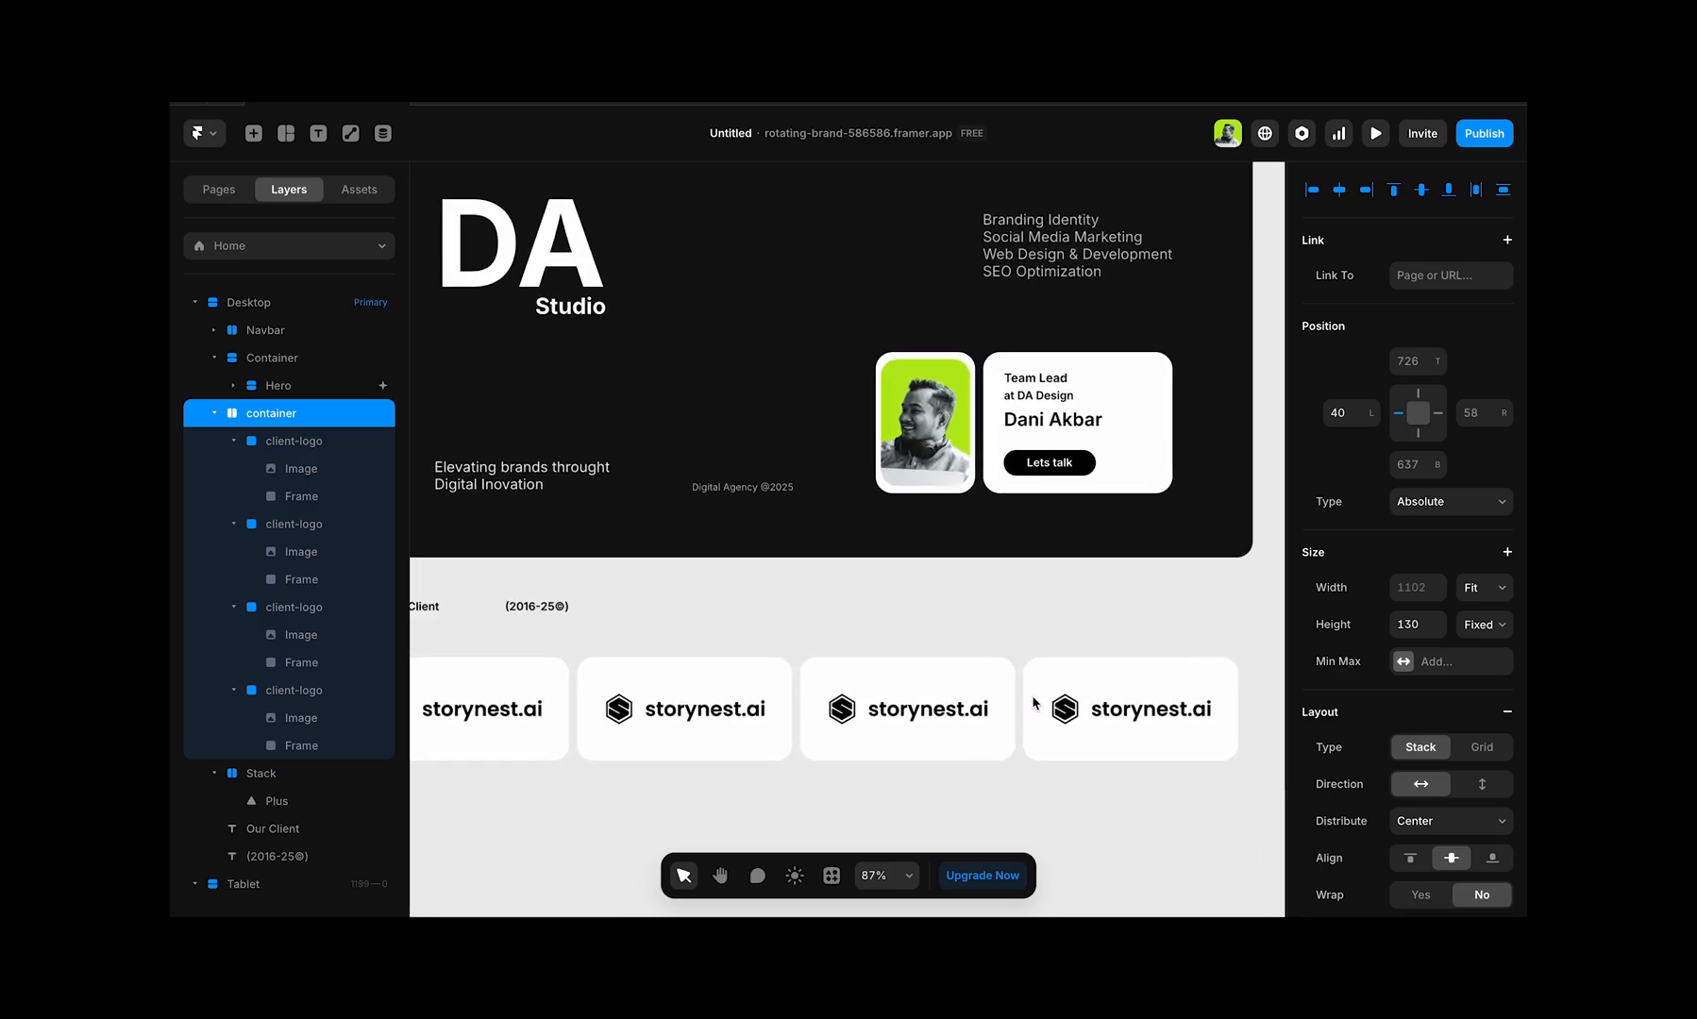
pyautogui.moveTo(1019, 710); pyautogui.dragTo(1022, 711)
pyautogui.scroll(-5, 1022, 710)
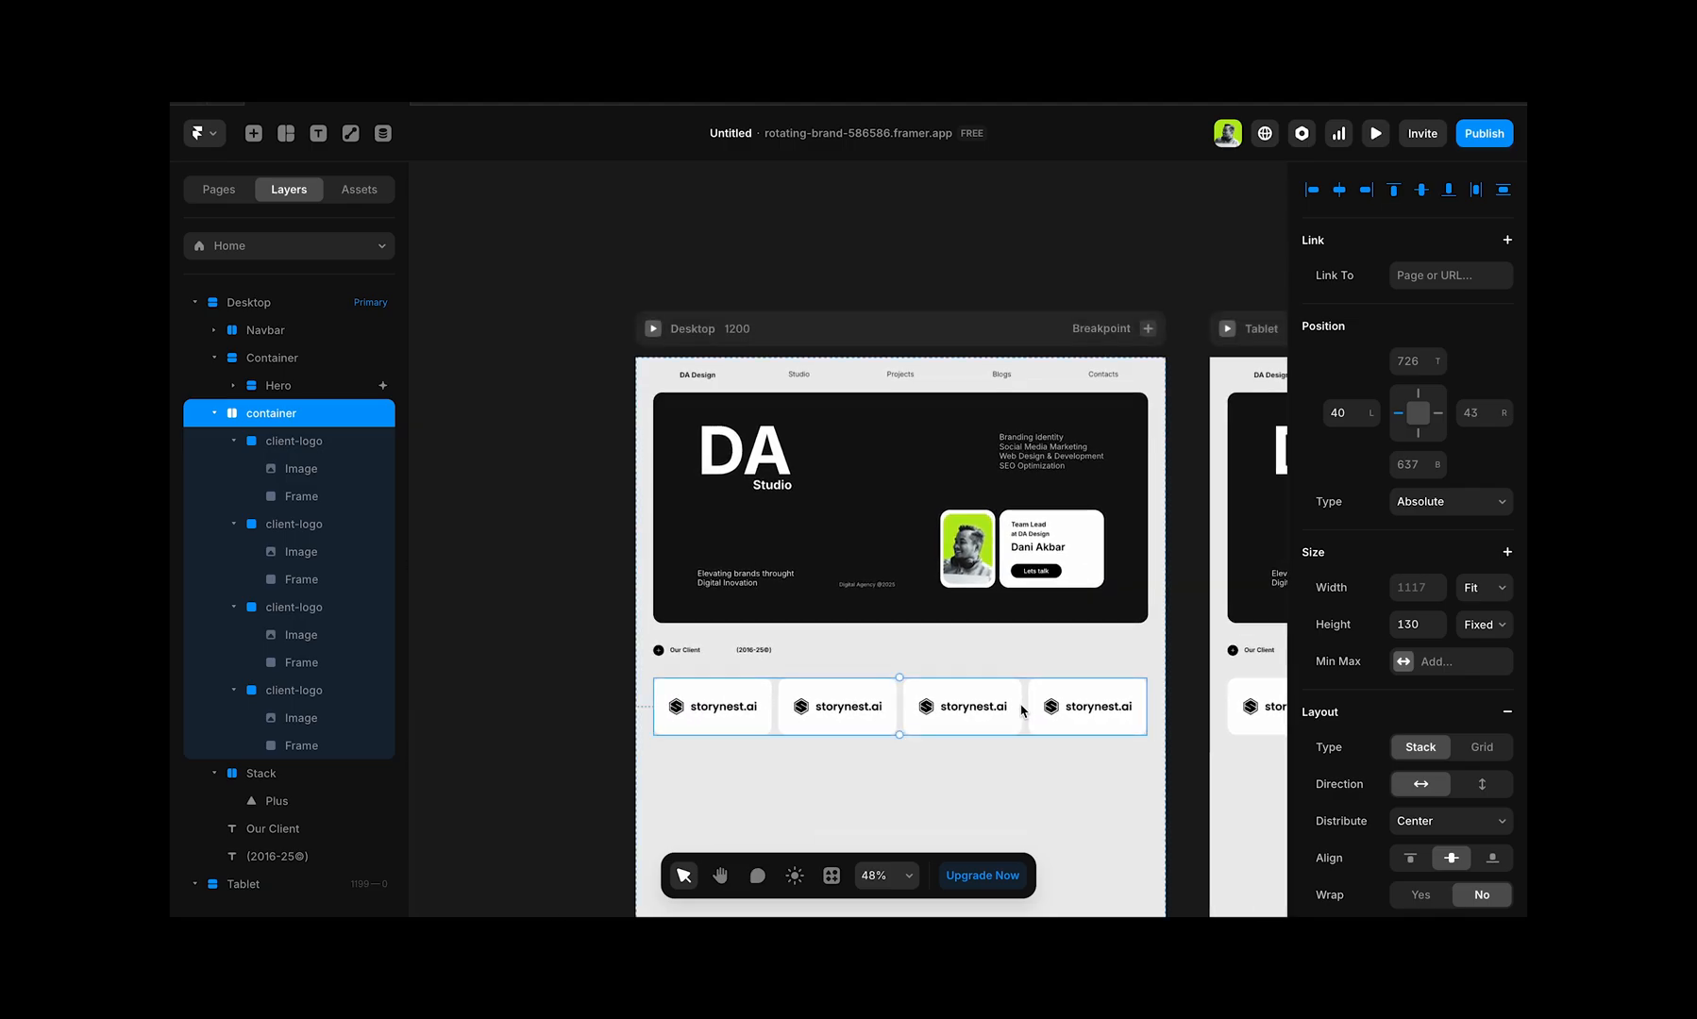
# Step: Replace the image fill of the second client-logo card's logo with 02.png from the brand folder
pyautogui.scroll(1, 1022, 710)
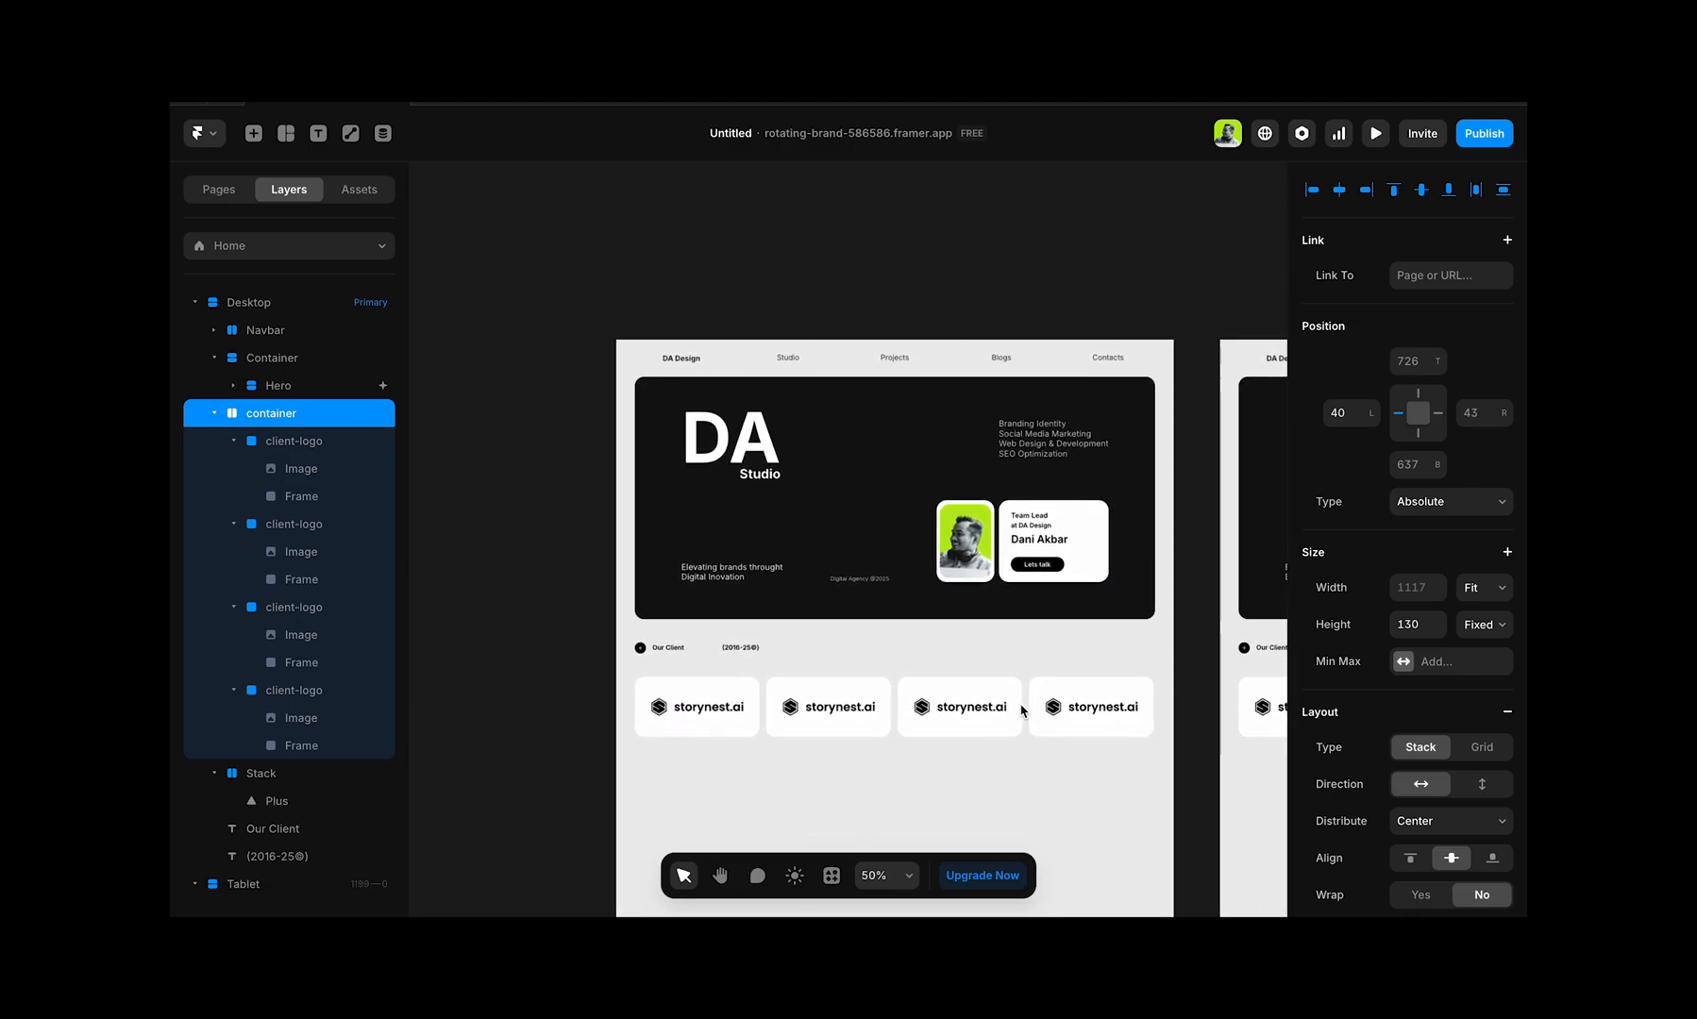
pyautogui.click(793, 722)
pyautogui.click(811, 707)
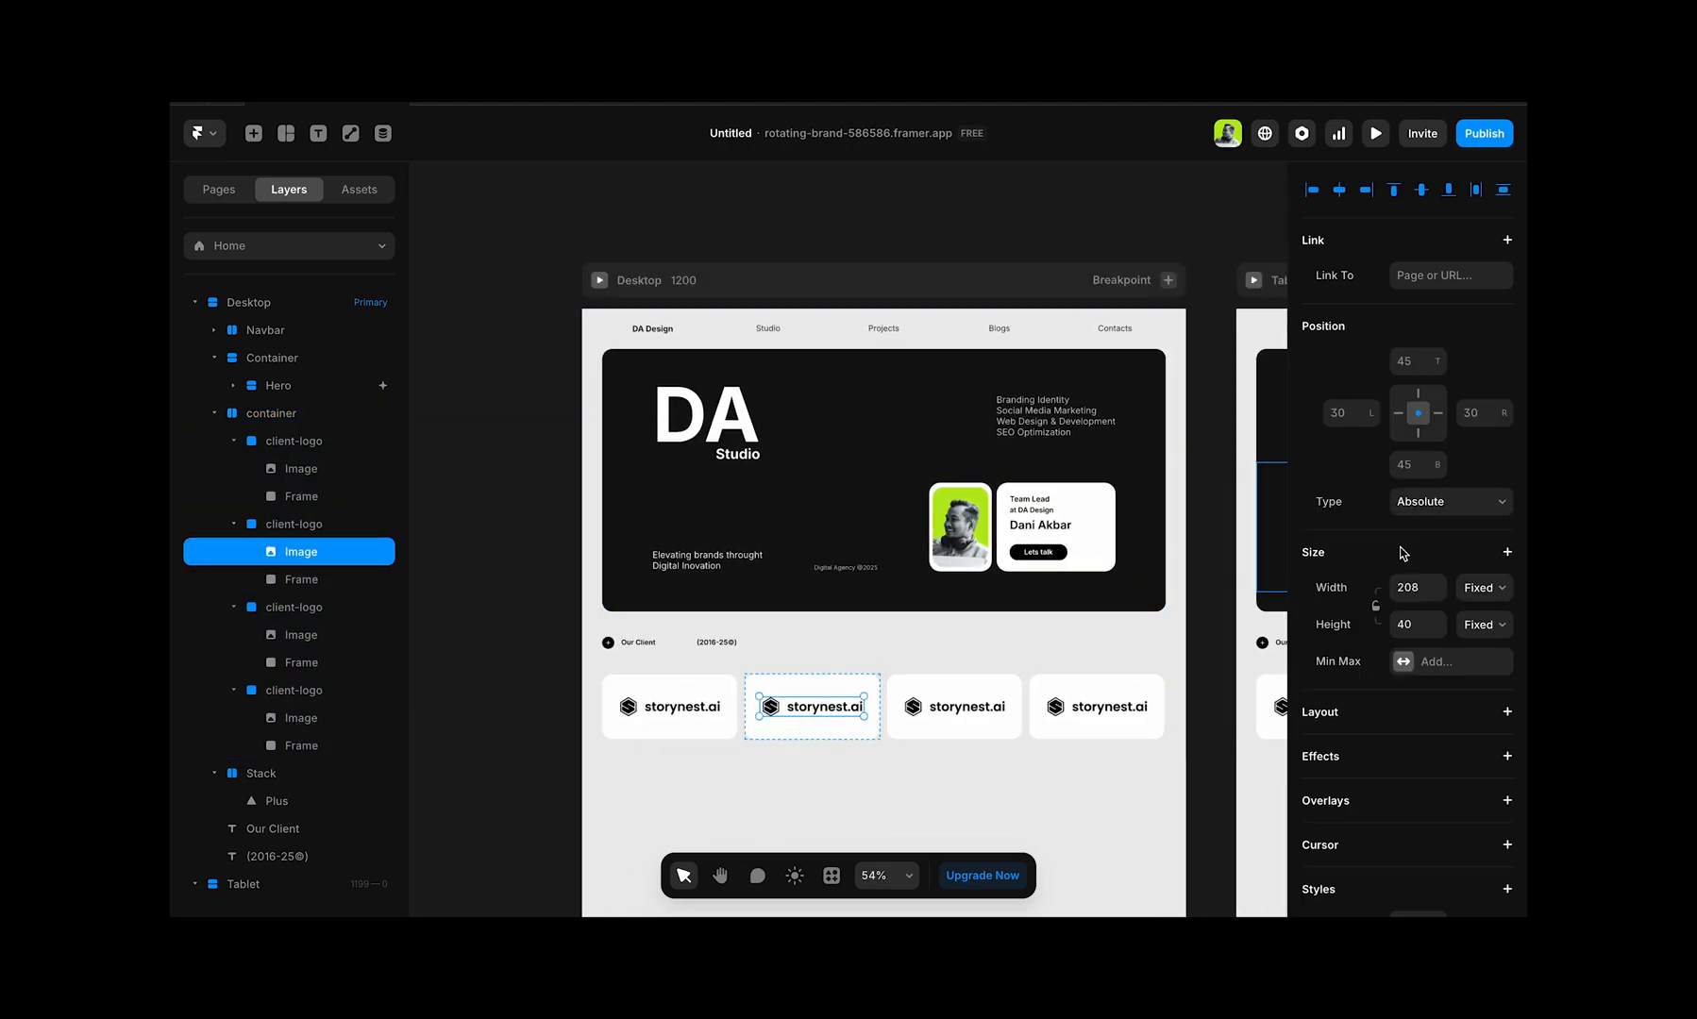
pyautogui.scroll(-6, 1404, 554)
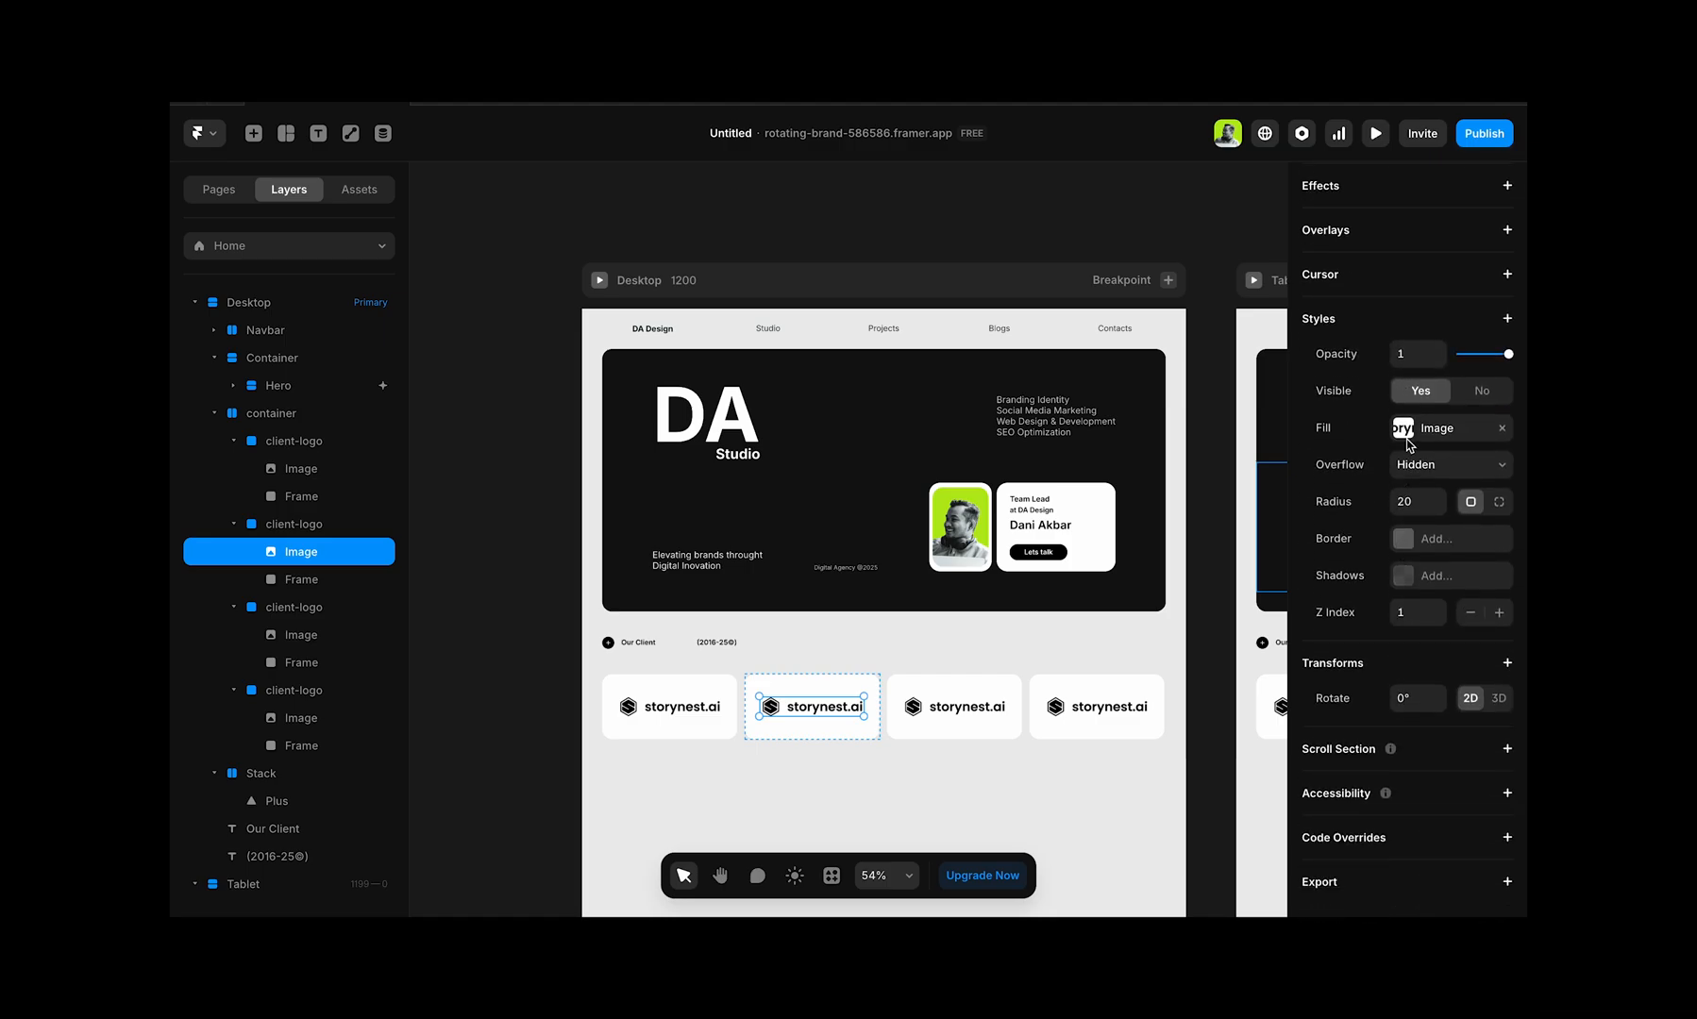
pyautogui.click(1405, 429)
pyautogui.click(1152, 564)
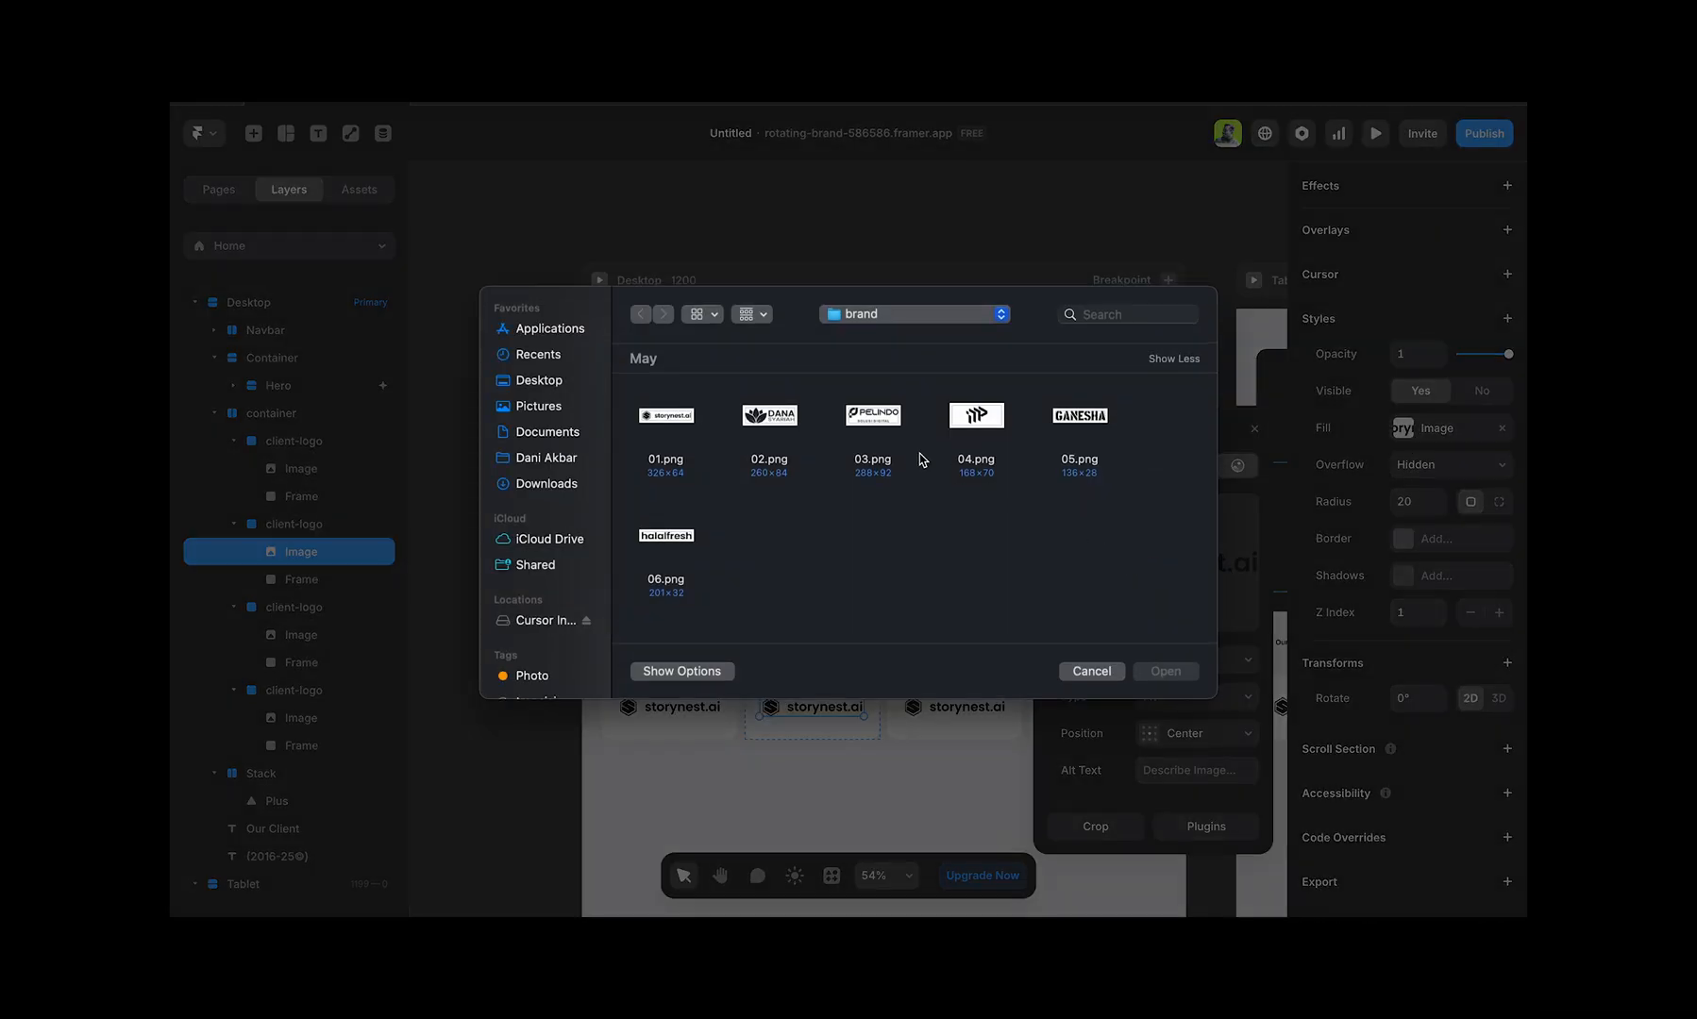
pyautogui.doubleClick(773, 420)
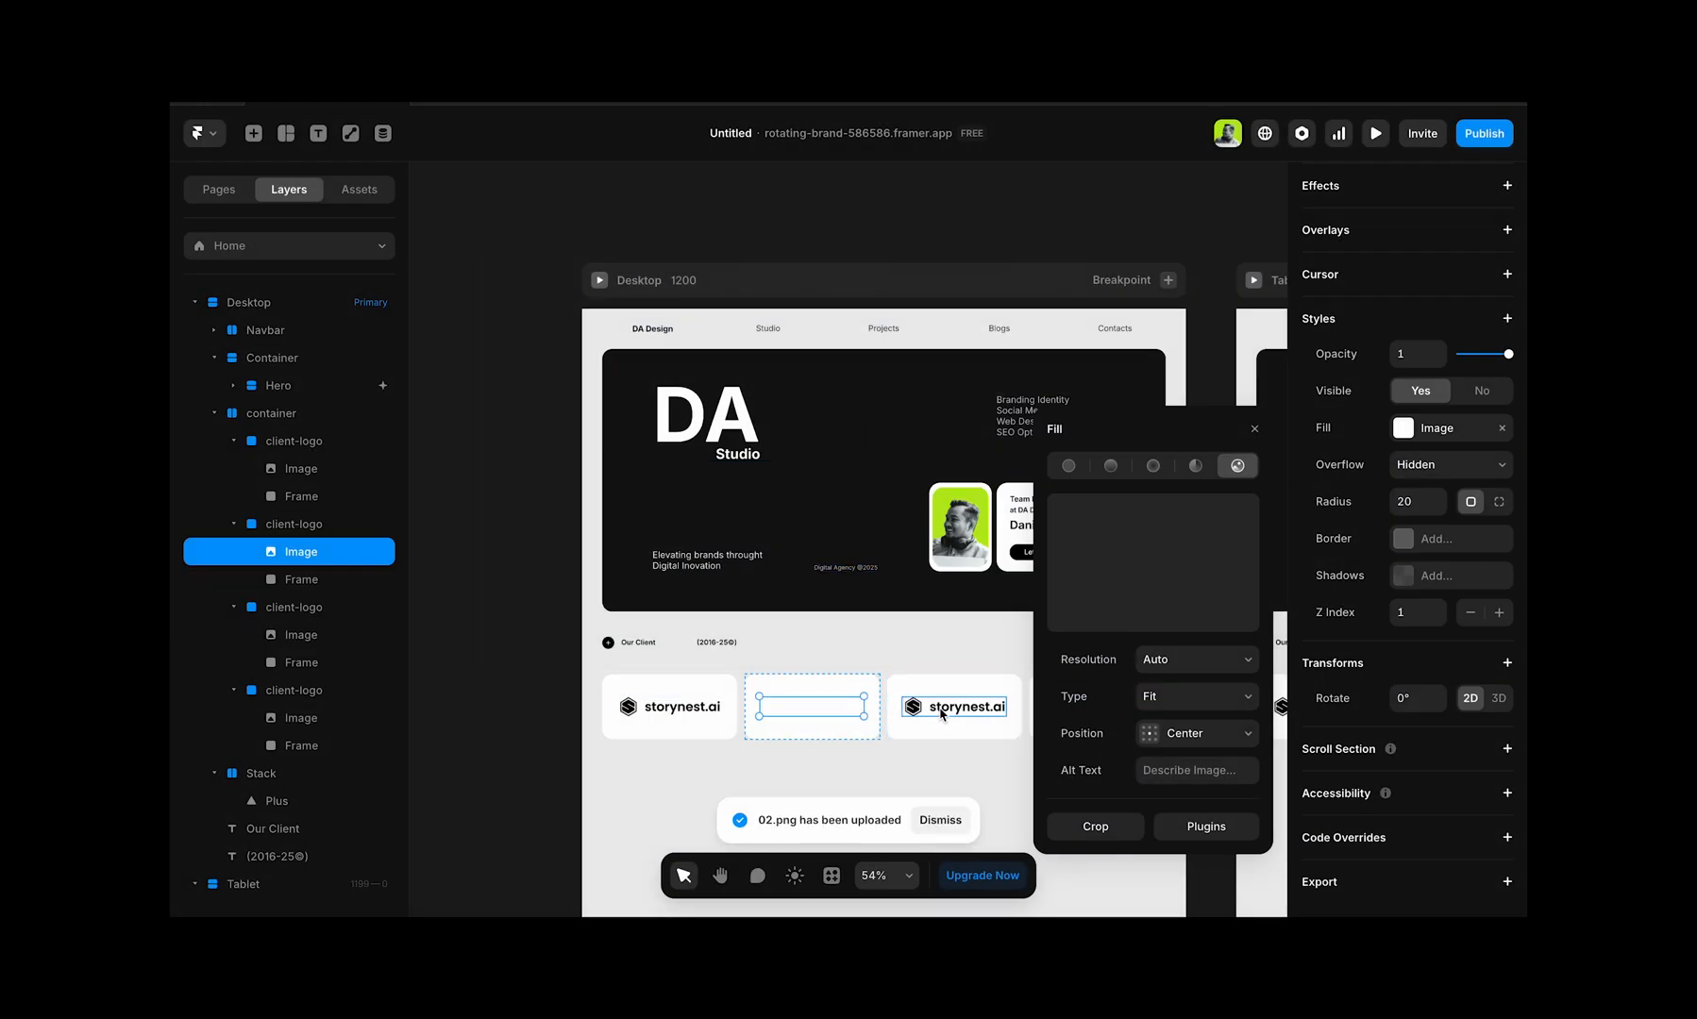
# Step: Replace the logo image fills of the third and fourth client-logo cards with 03.png and 04.png respectively
pyautogui.click(941, 715)
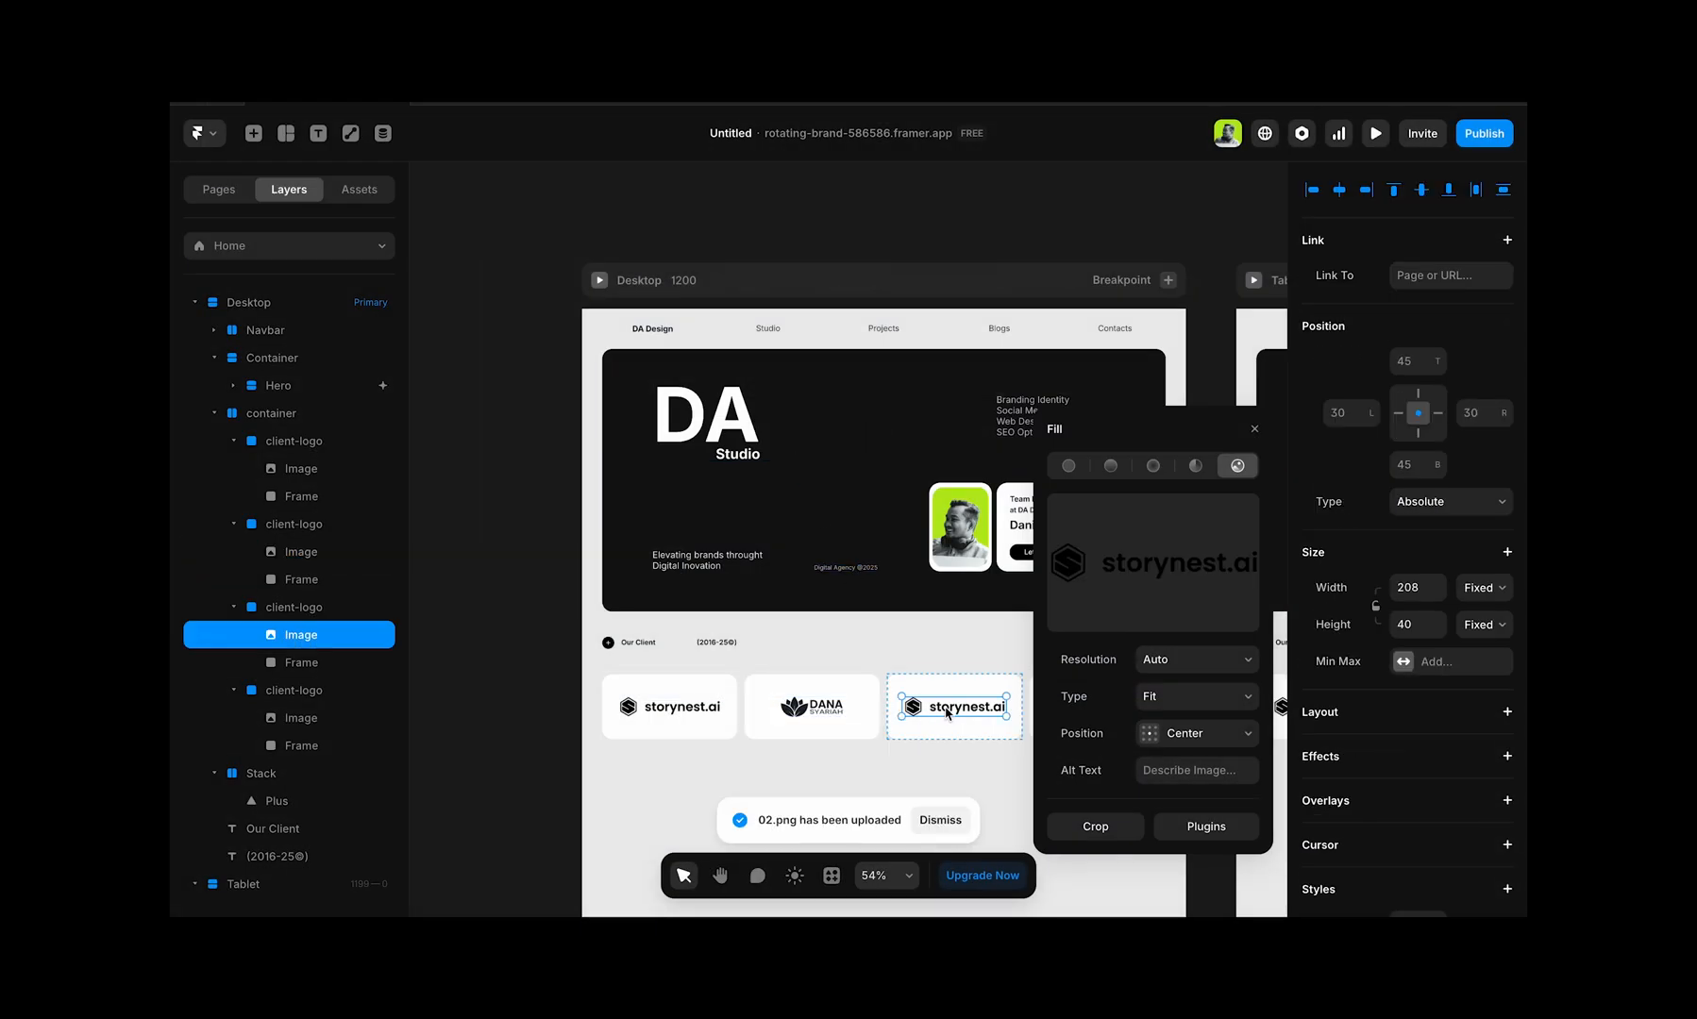
pyautogui.click(1175, 566)
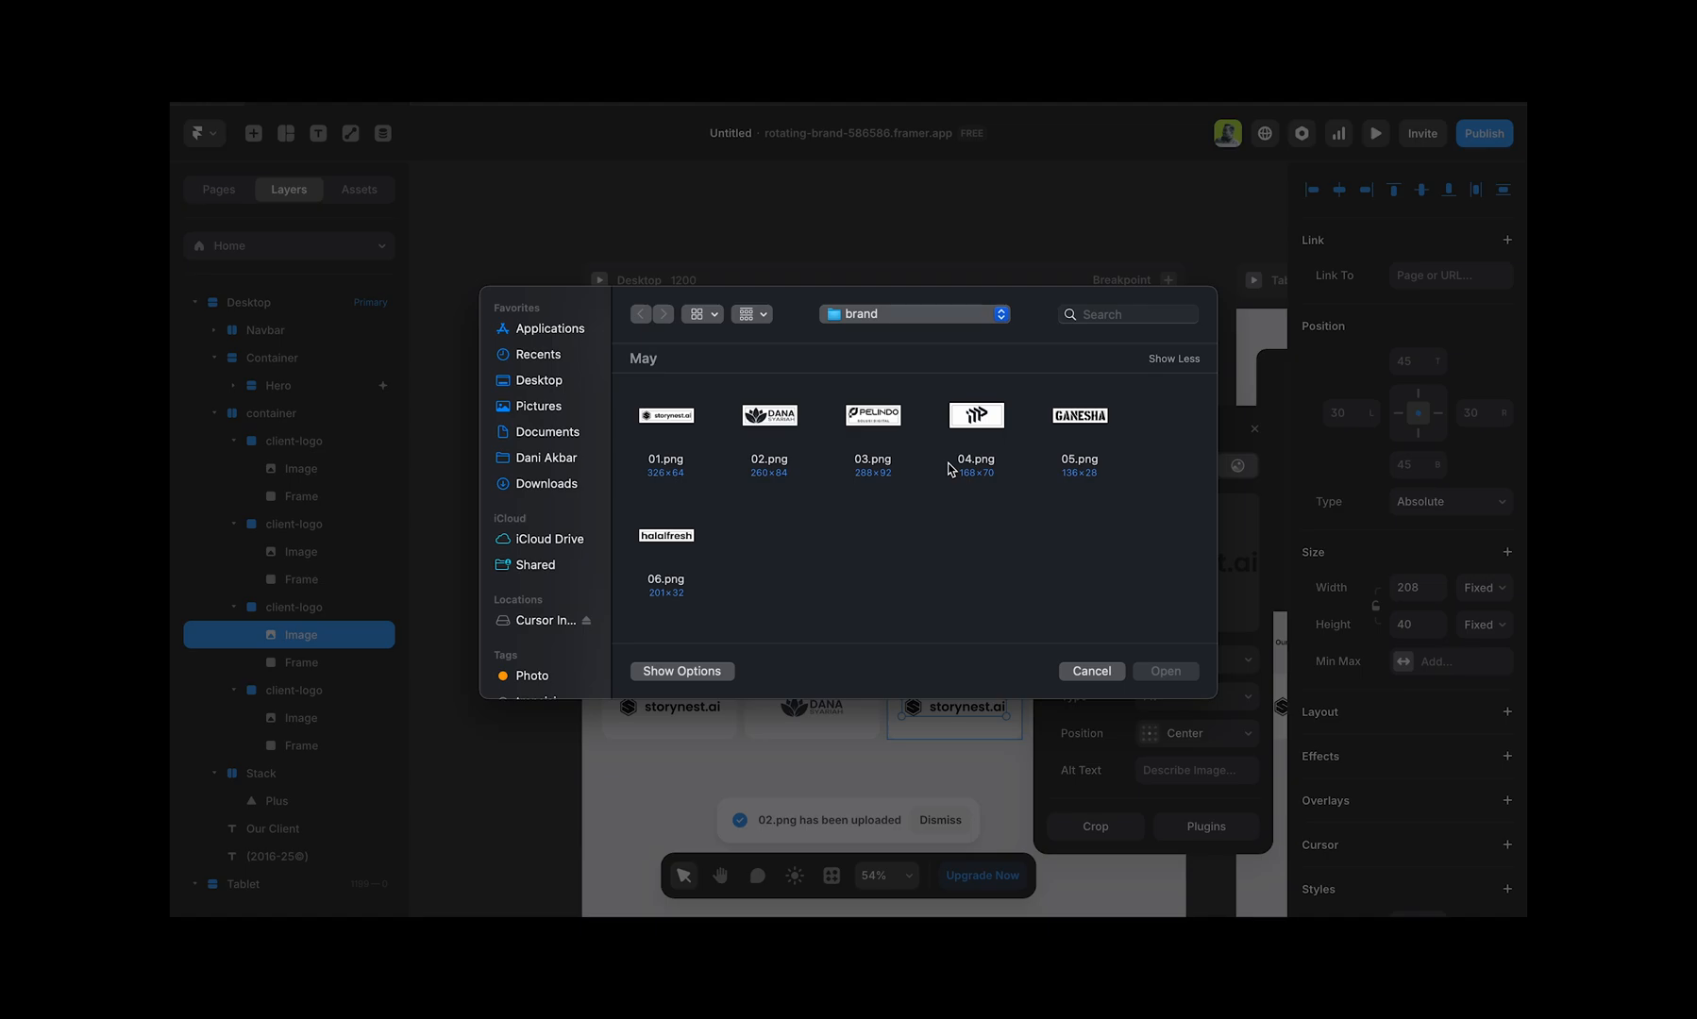
pyautogui.doubleClick(899, 425)
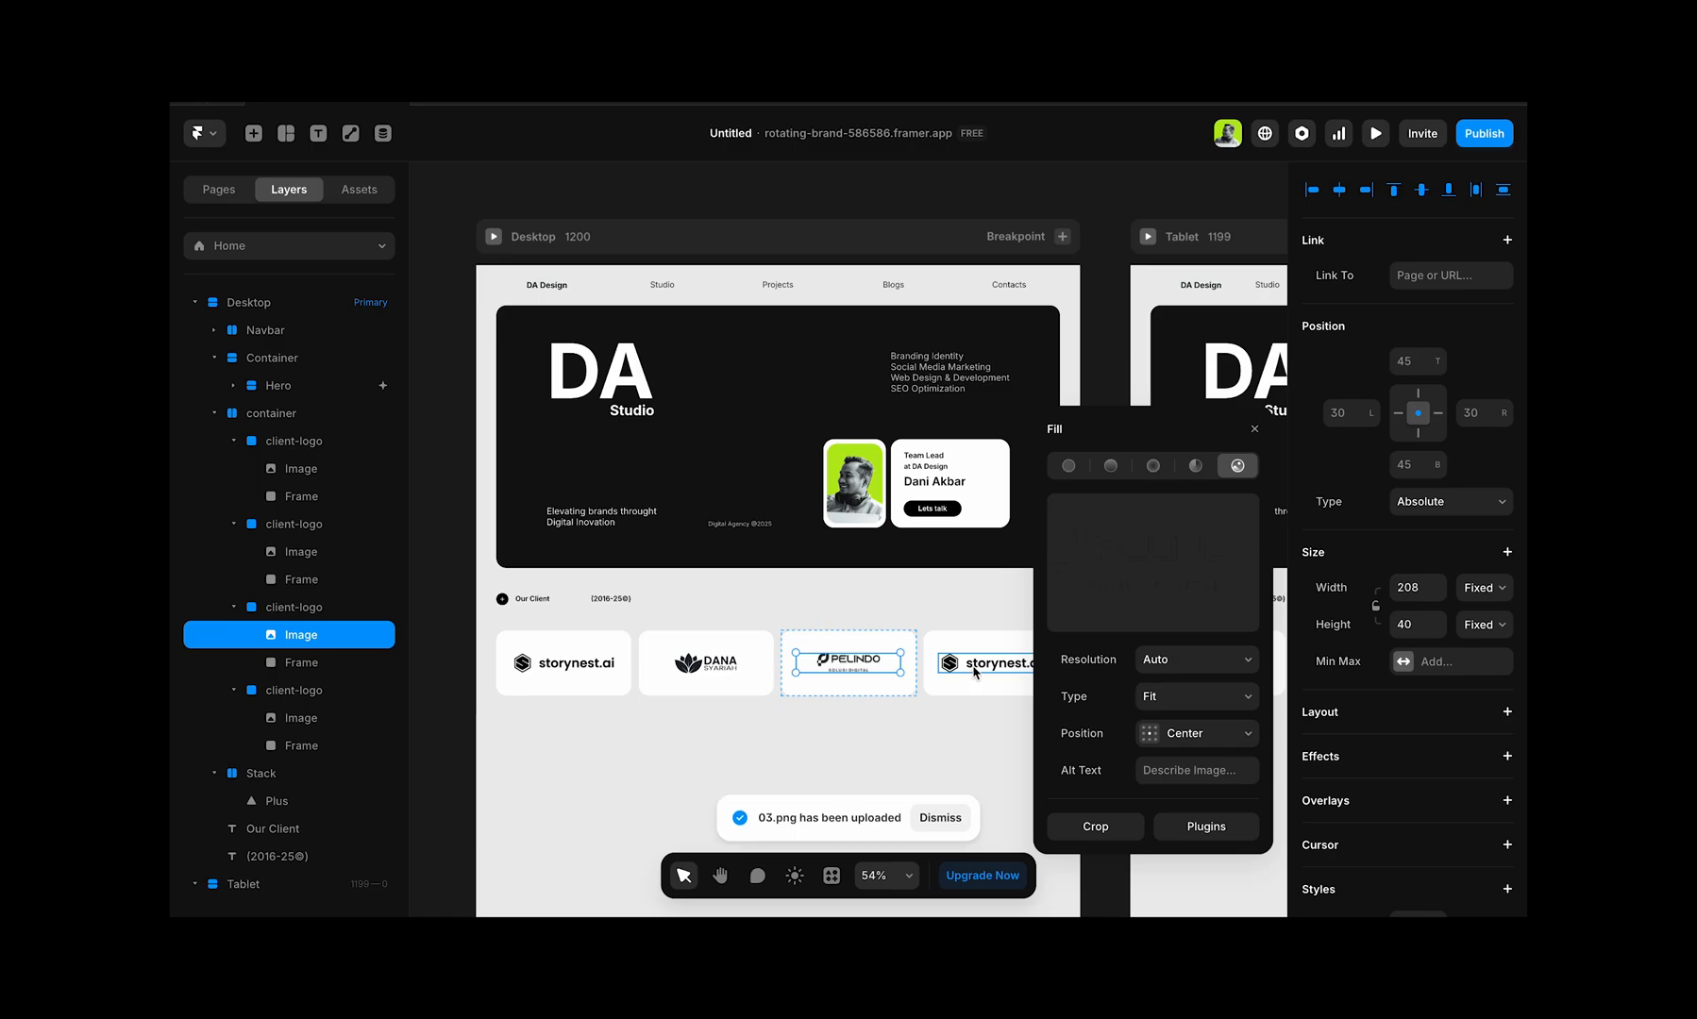
pyautogui.click(972, 669)
pyautogui.click(1153, 568)
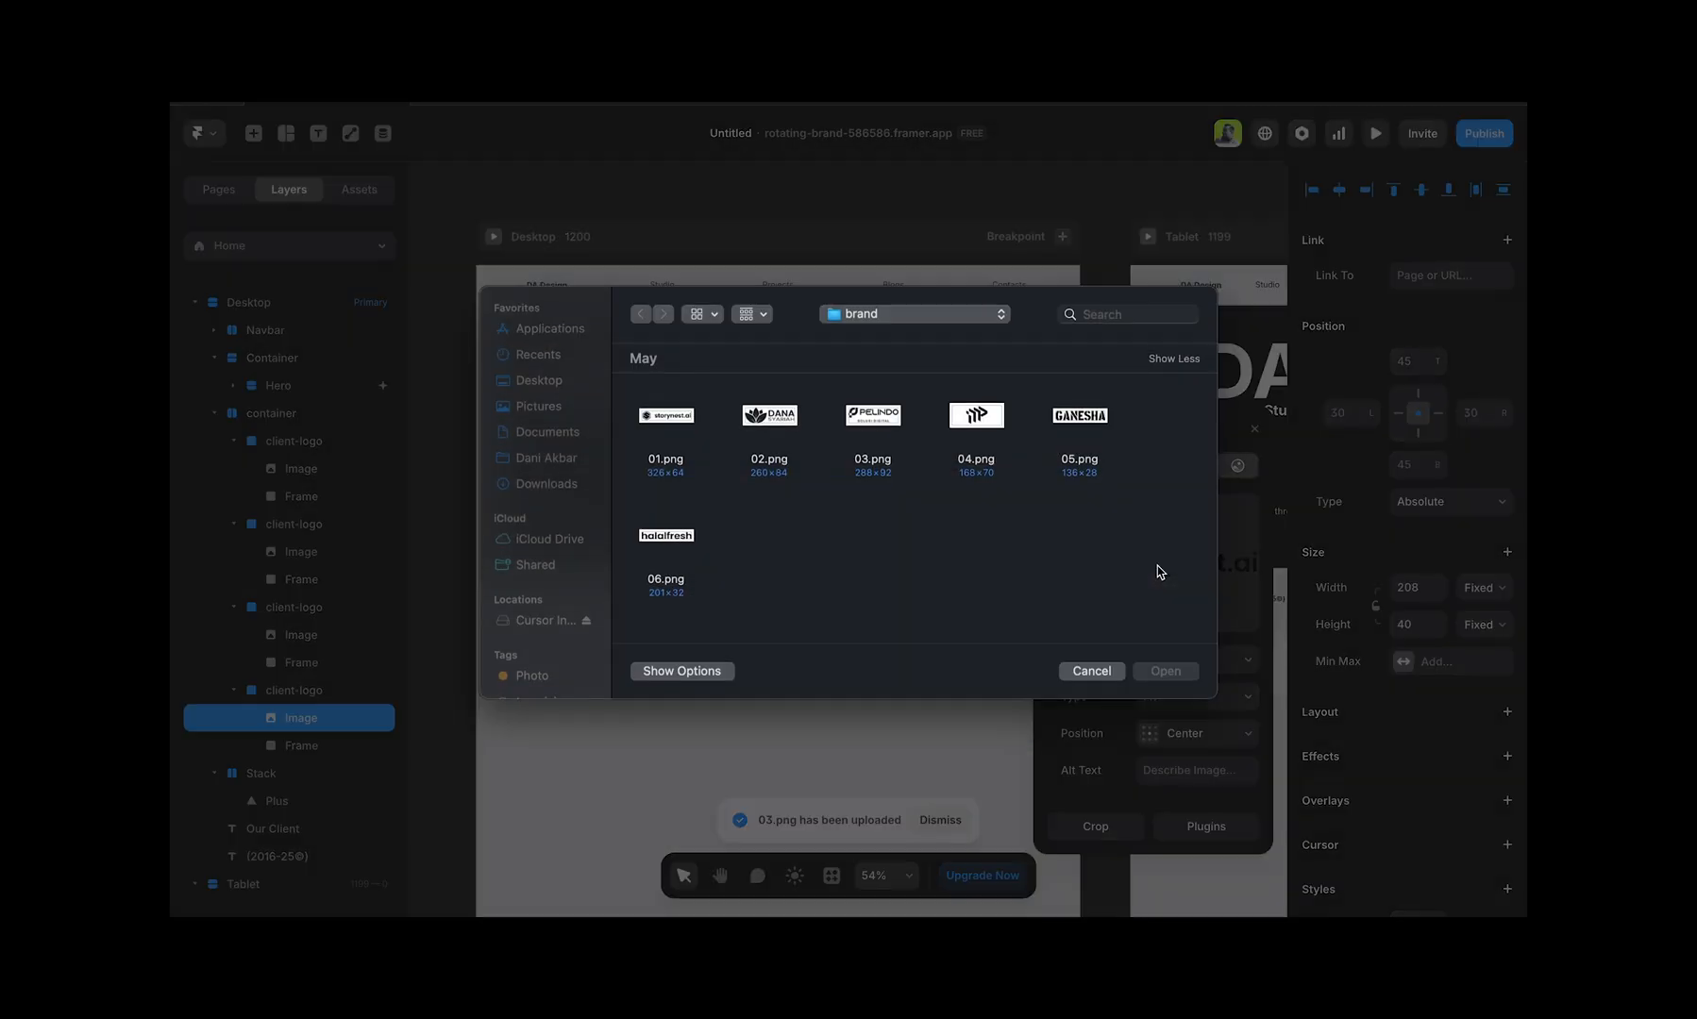
pyautogui.doubleClick(978, 418)
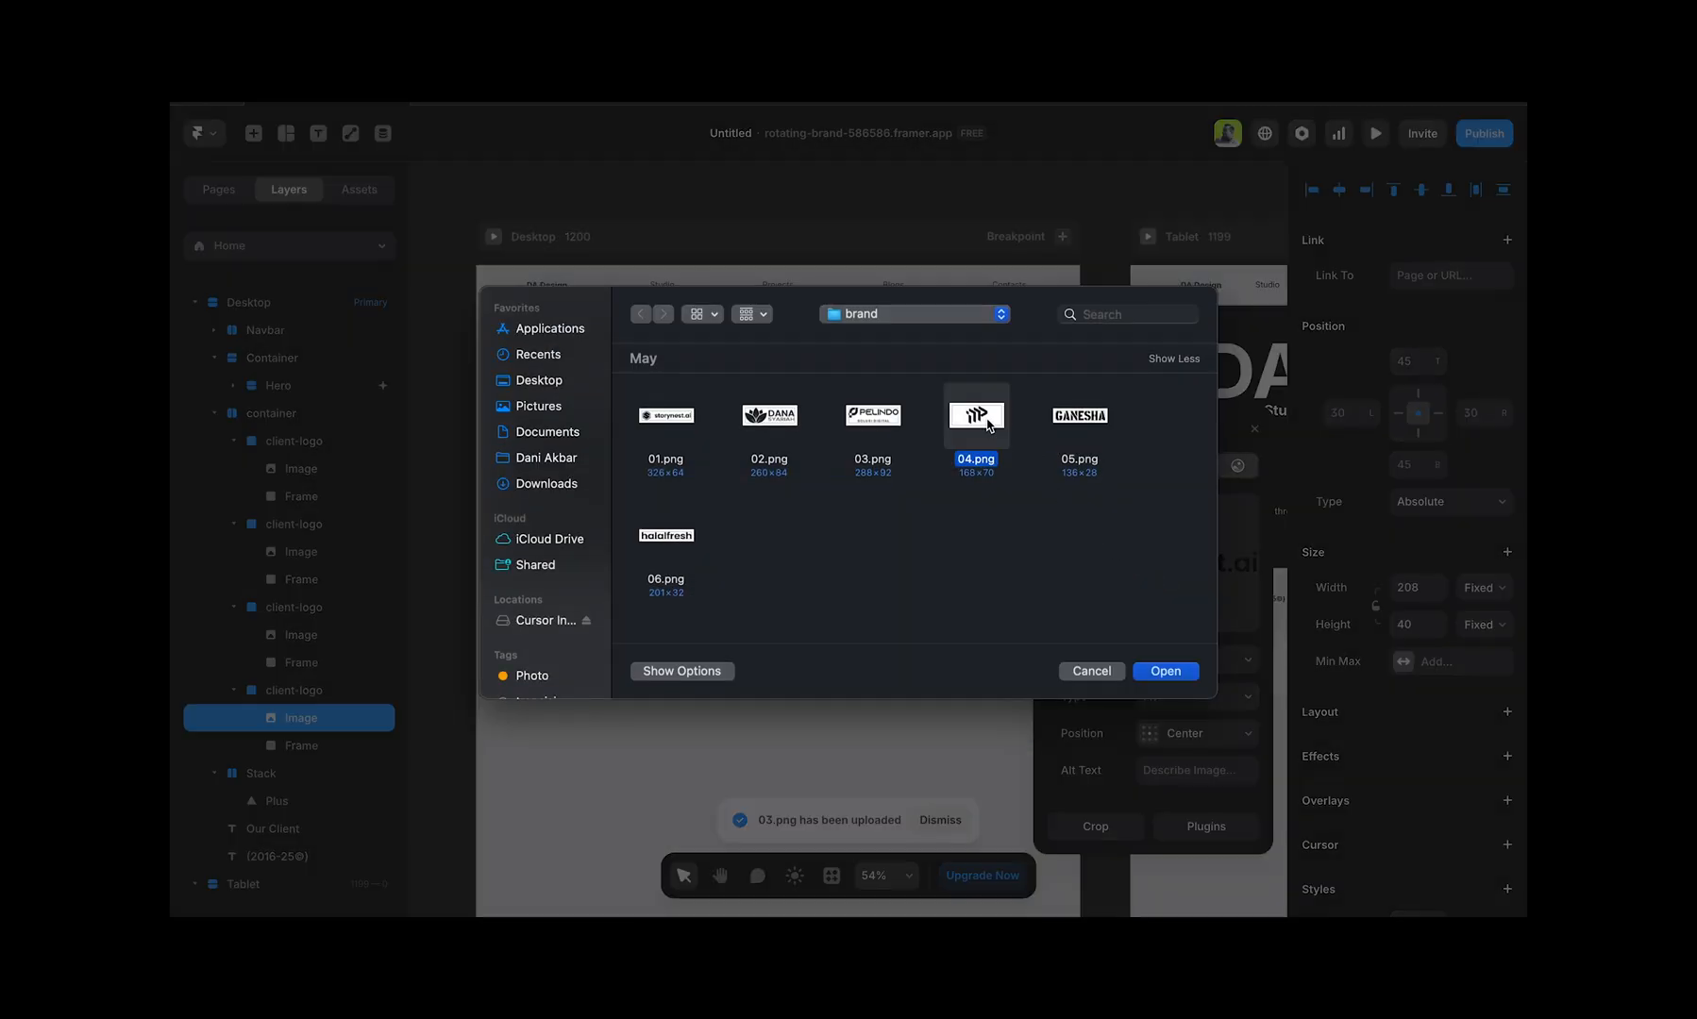
# Step: Examine the row of four client-logo cards on the Desktop page at different zoom levels and clear the selection
pyautogui.scroll(-5, 847, 649)
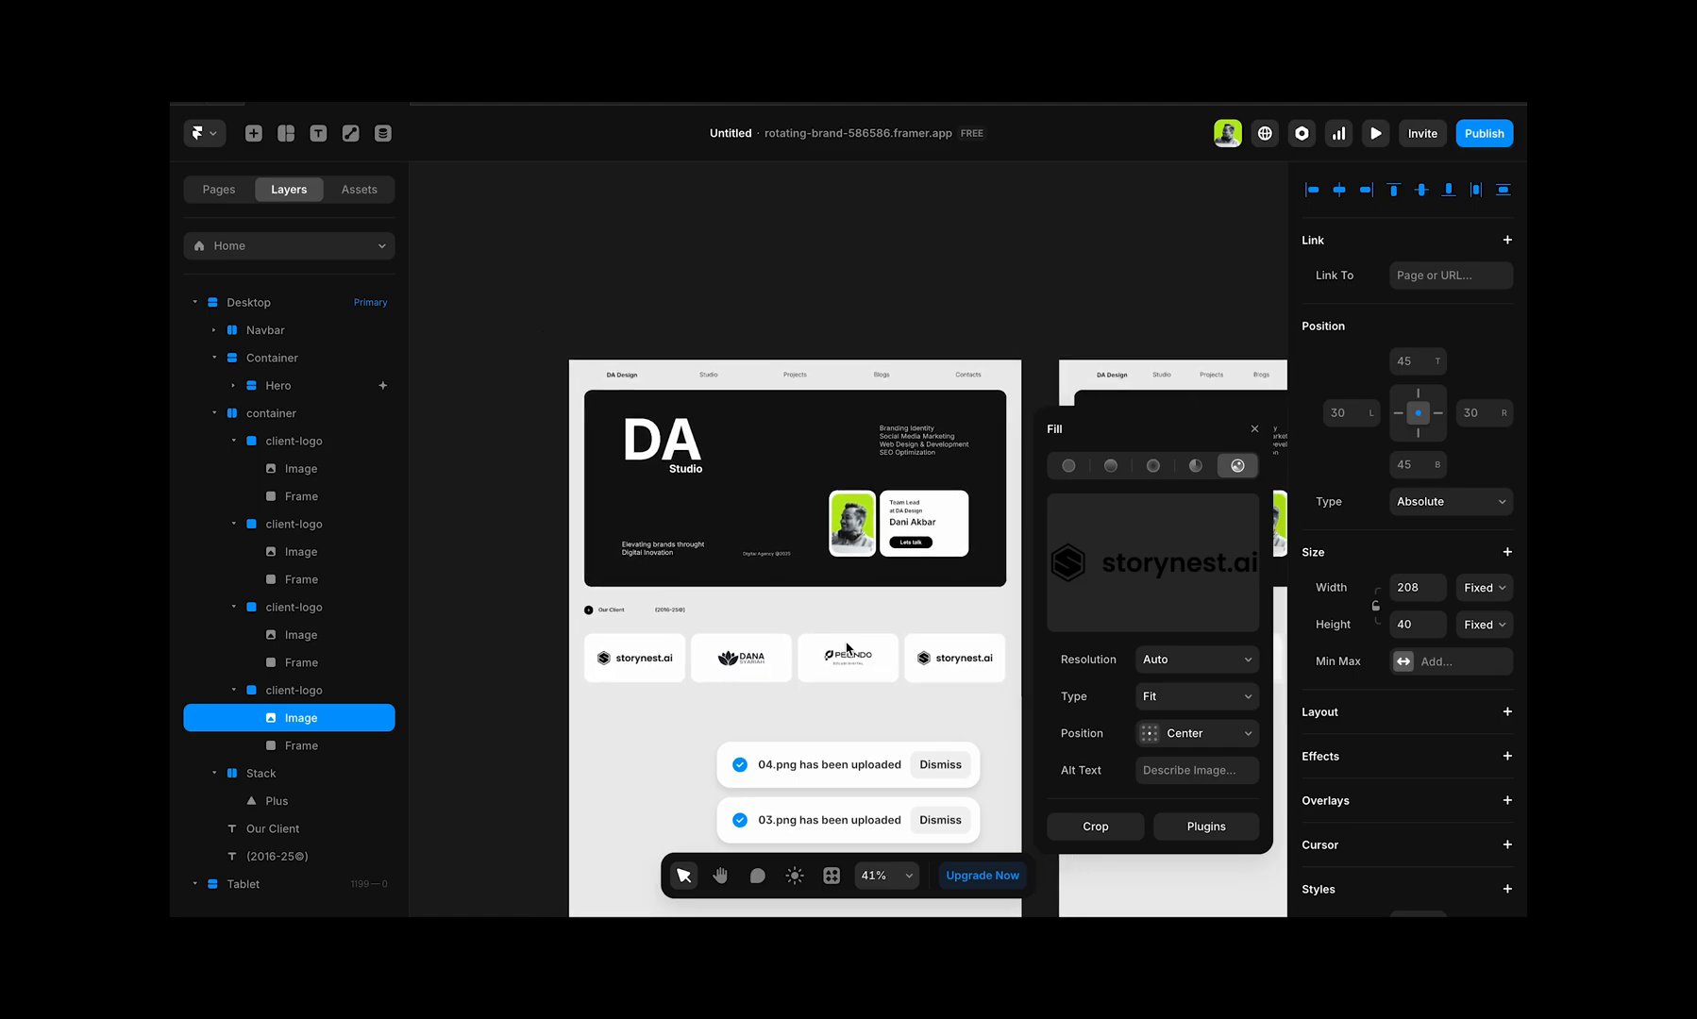
pyautogui.scroll(3, 848, 648)
pyautogui.scroll(1, 847, 648)
pyautogui.scroll(-1, 847, 648)
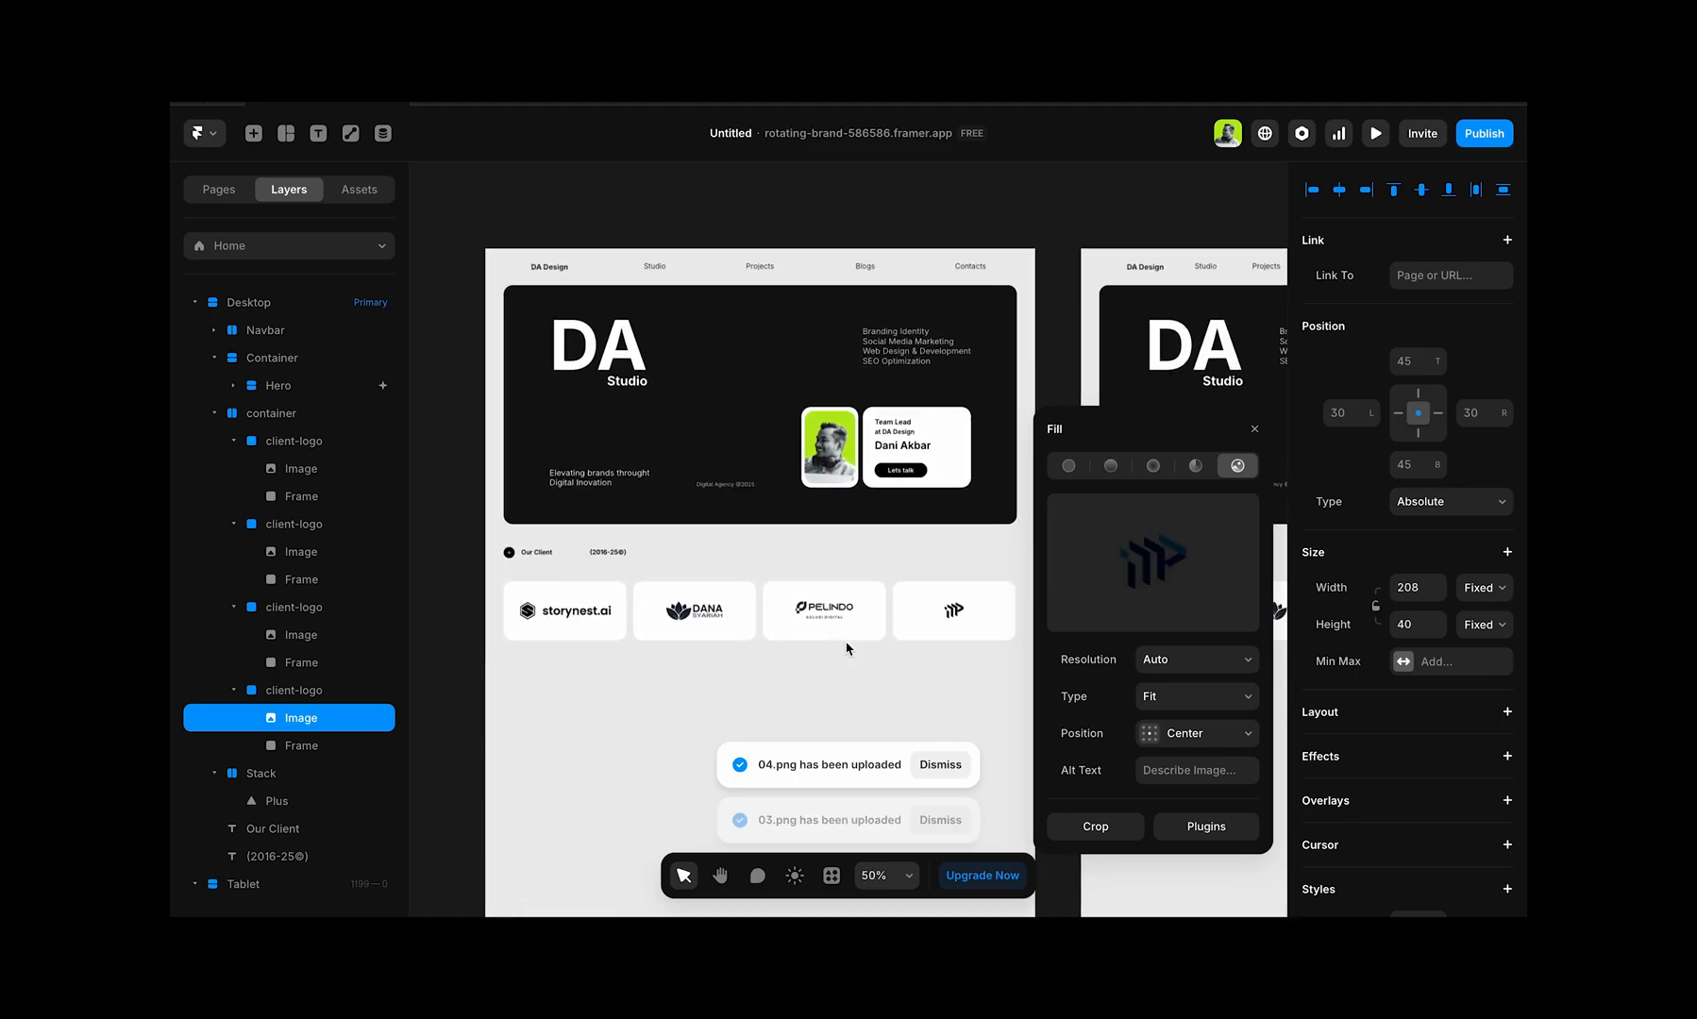
pyautogui.scroll(3, 848, 648)
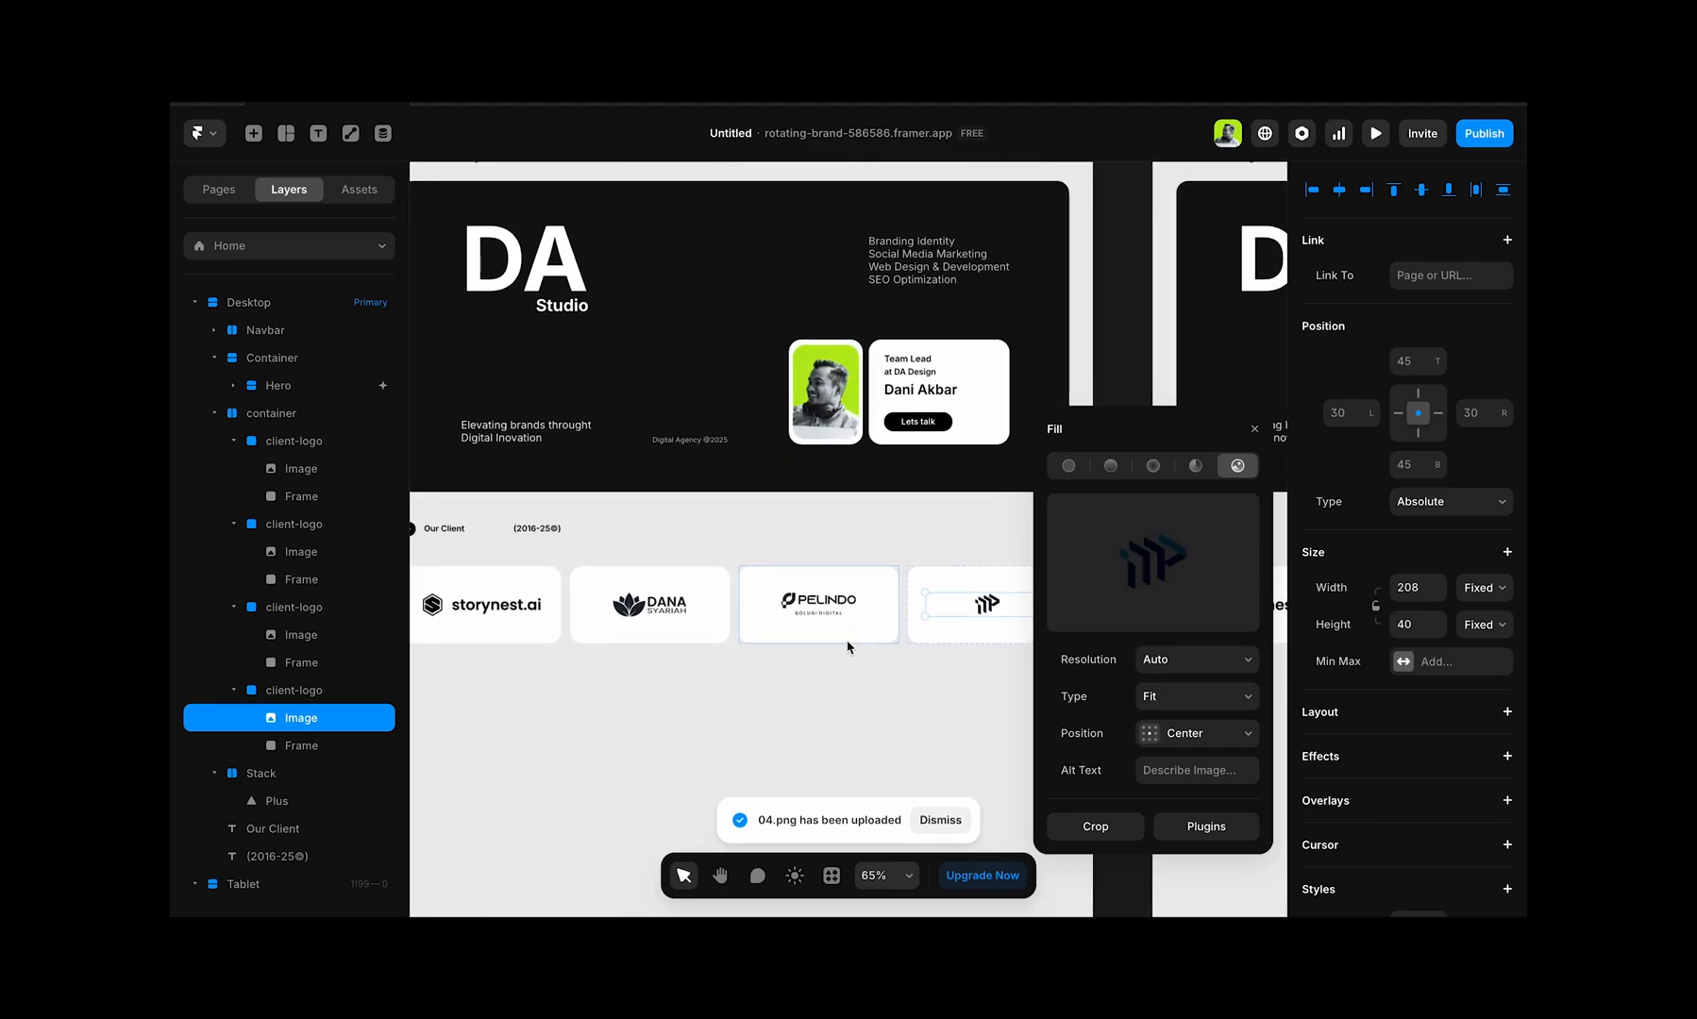
pyautogui.scroll(1, 848, 648)
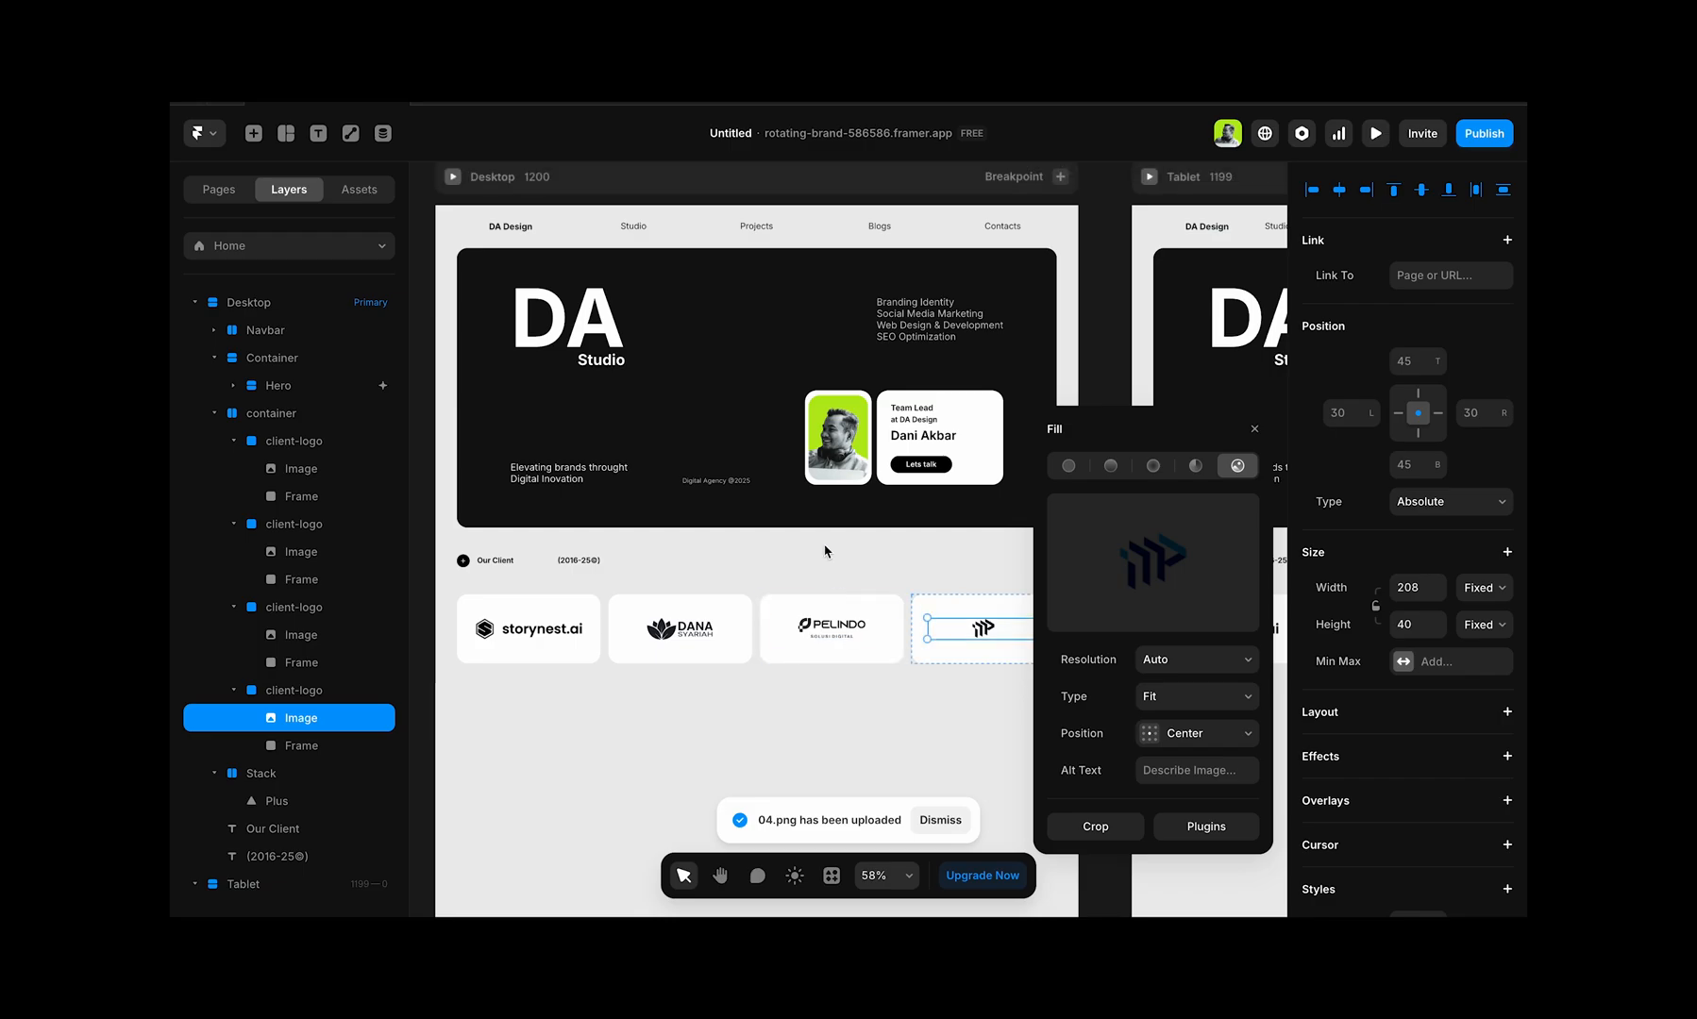
pyautogui.scroll(2, 830, 550)
pyautogui.click(717, 624)
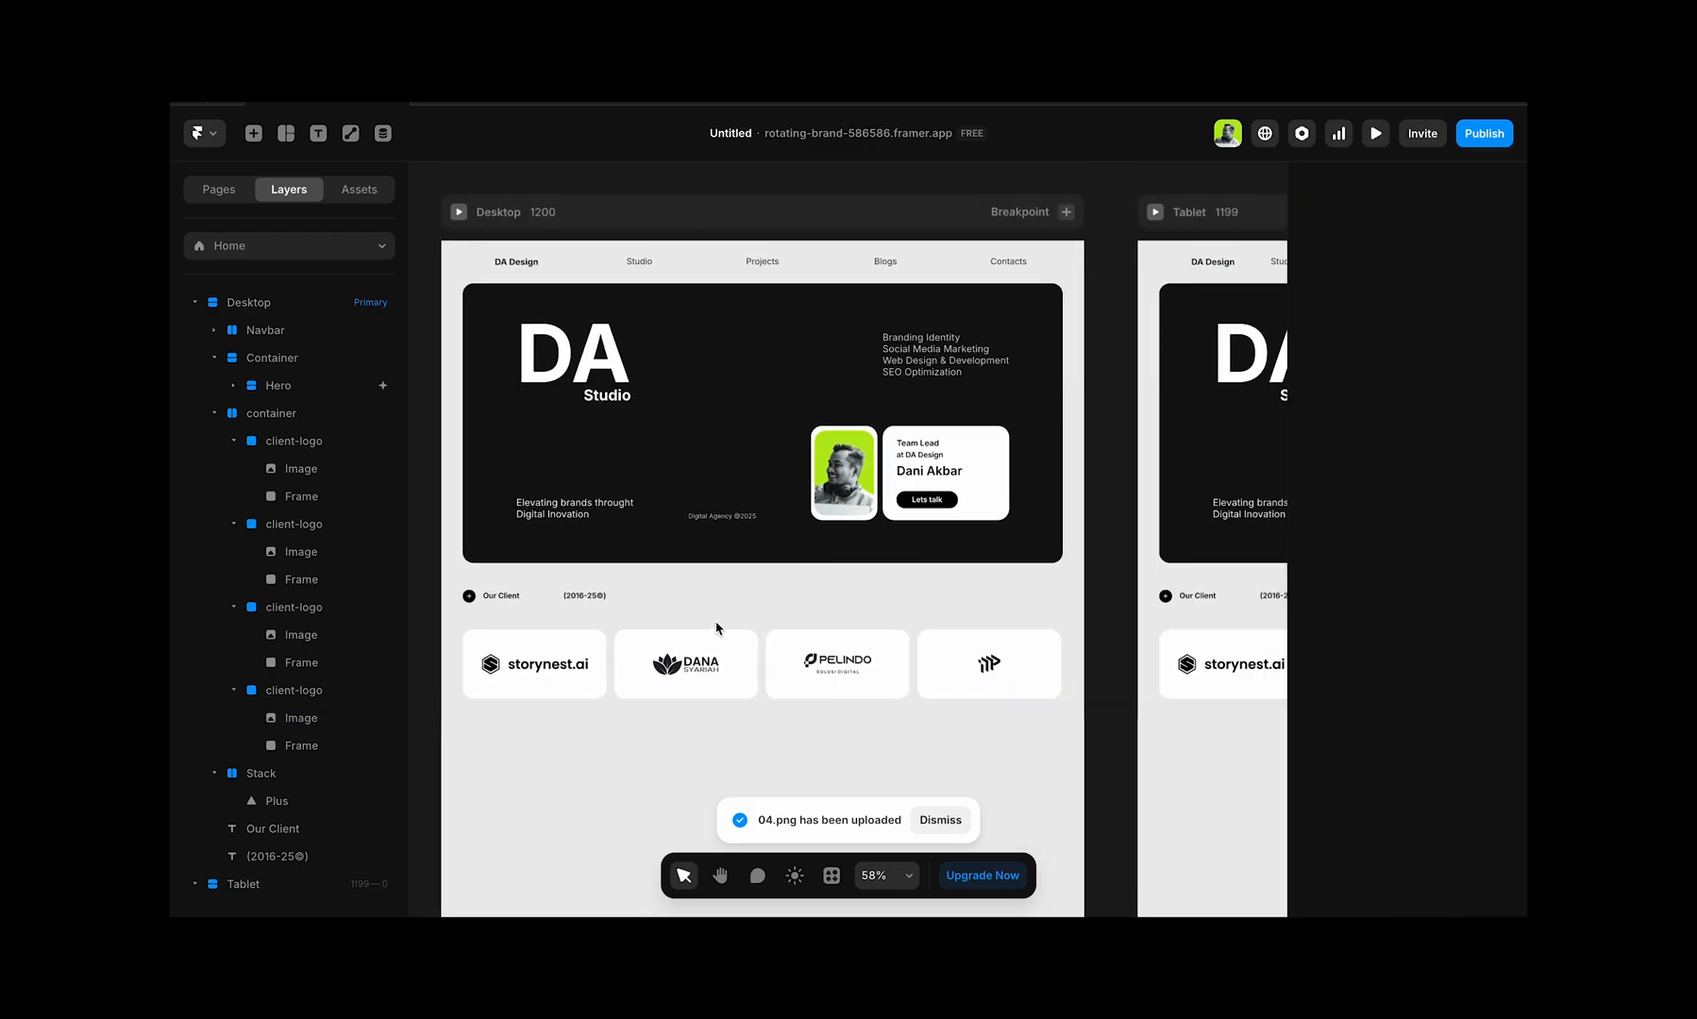
# Step: Wrap the plus-icon stack and the Our Client text together in a new frame
pyautogui.click(607, 594)
pyautogui.click(511, 597)
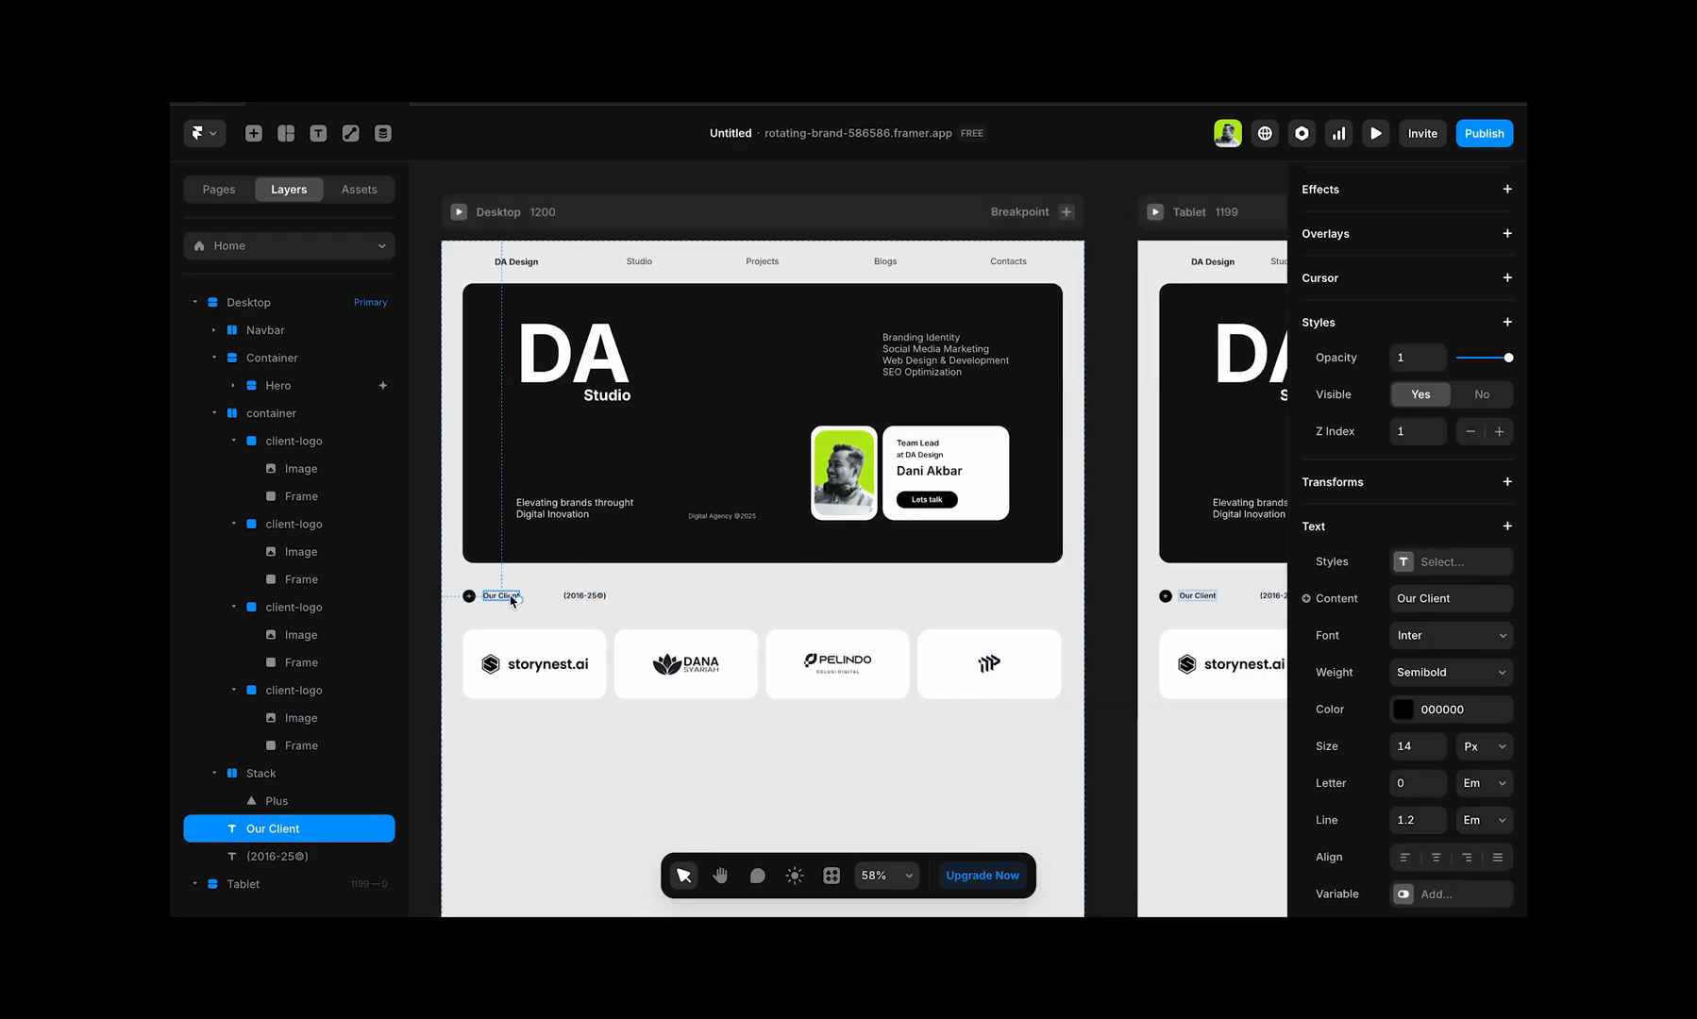
pyautogui.click(469, 596)
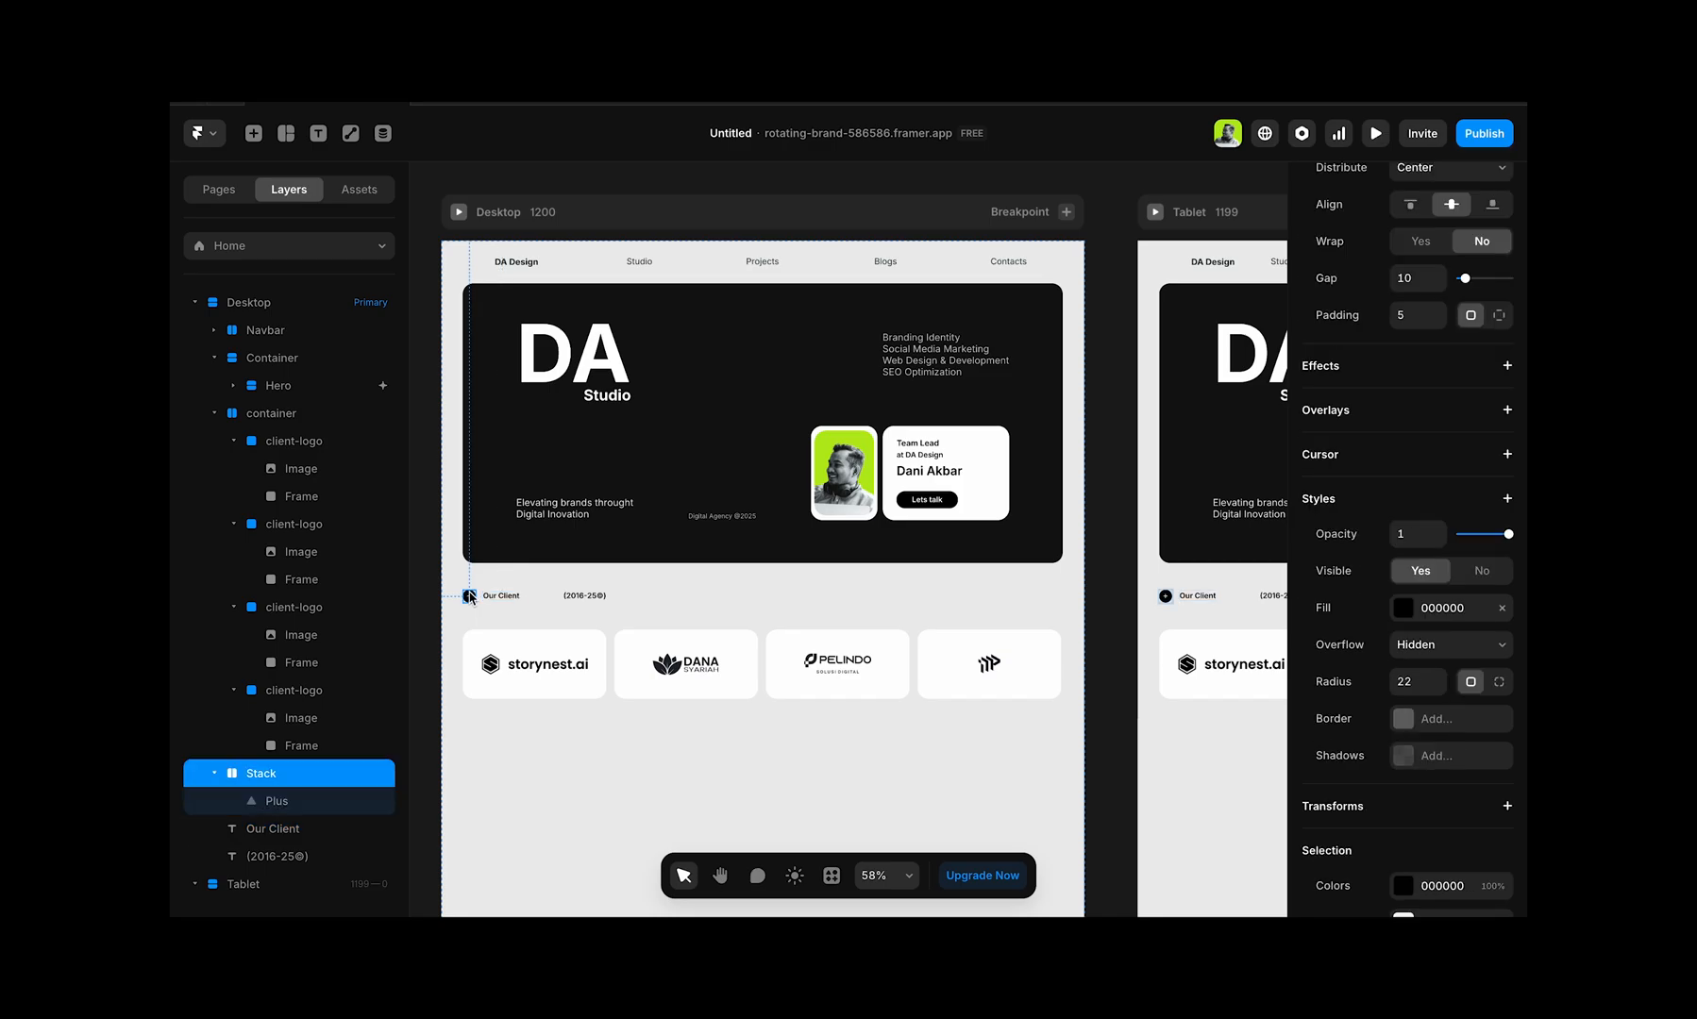
pyautogui.keyDown('shift'); pyautogui.click(510, 598); pyautogui.keyUp('shift')
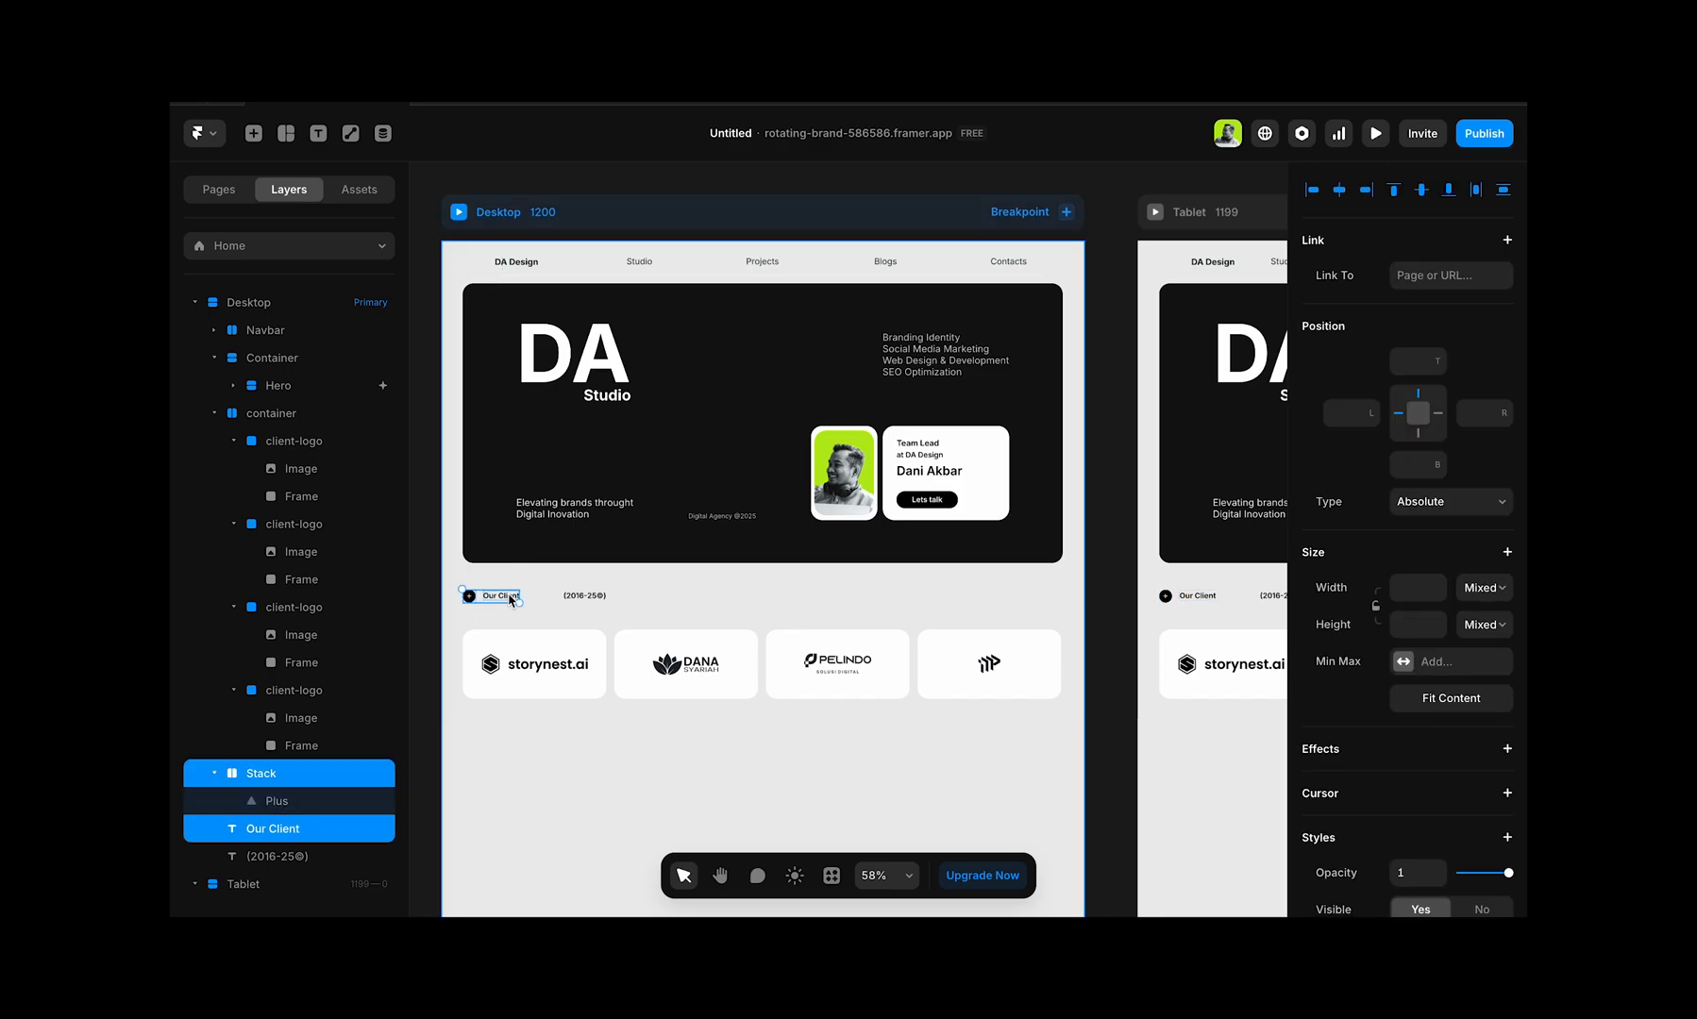
pyautogui.hotkey('ctrl', 'alt', 'Return')
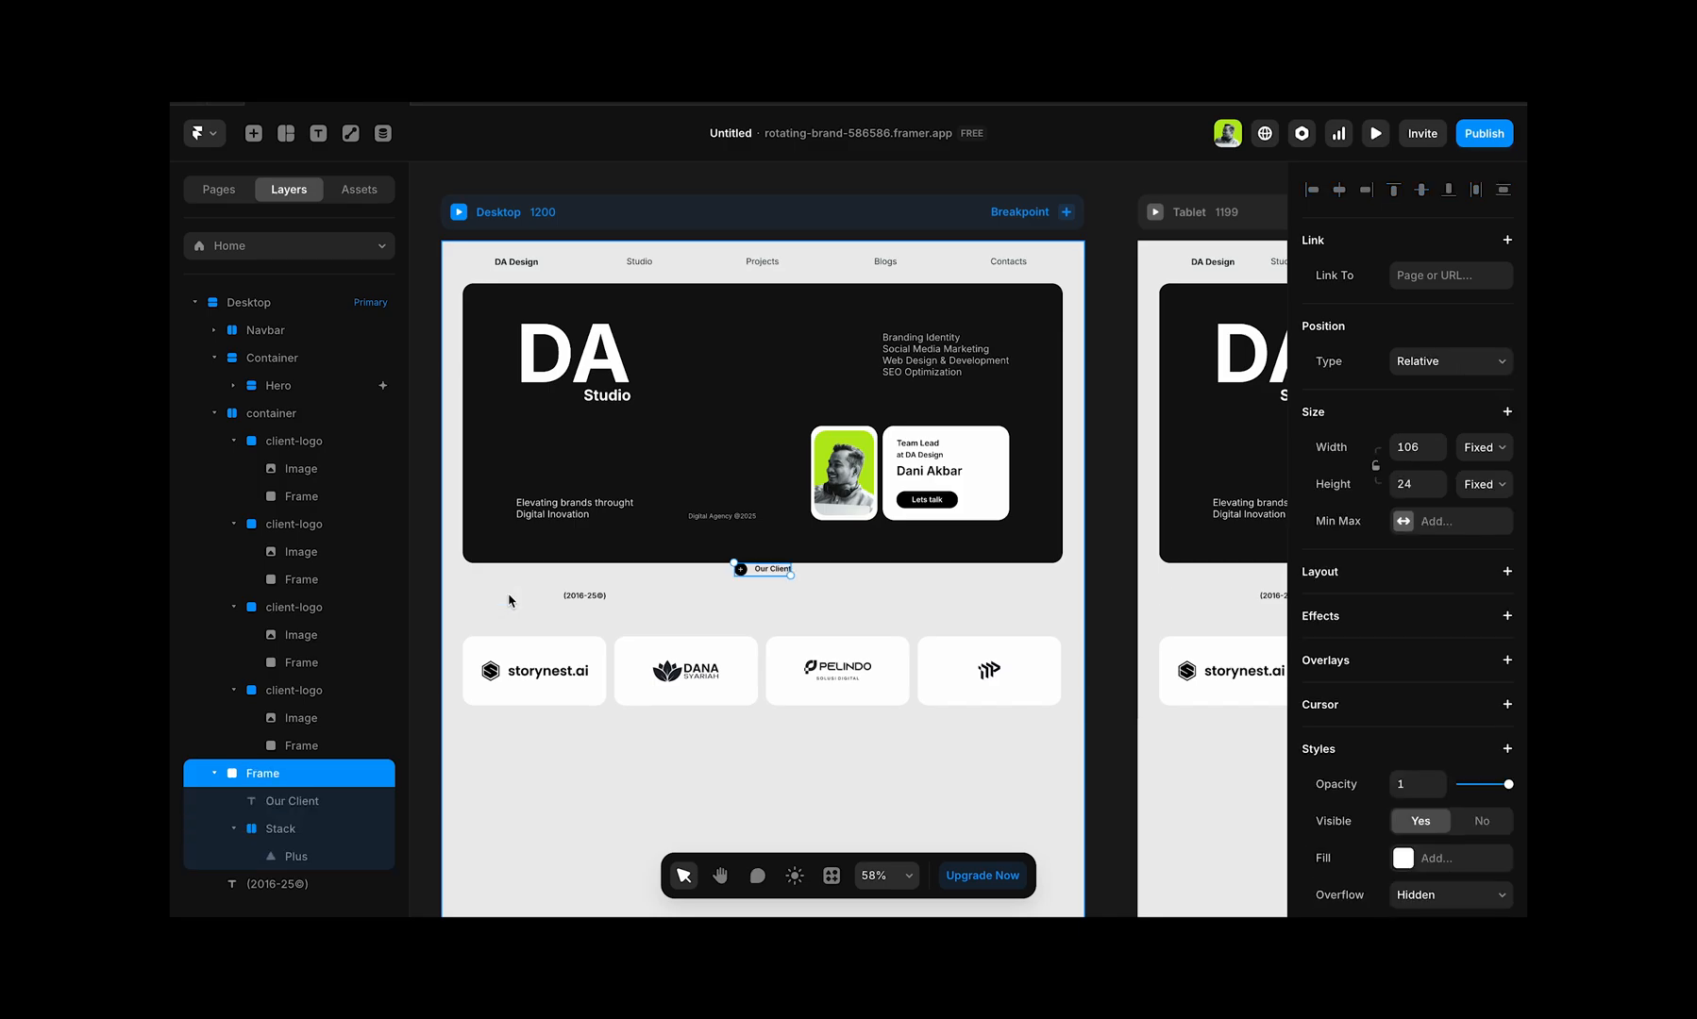
# Step: Set the heading frame's position type to Absolute and move it beside the date label, 47 from the left and 655 from the top
pyautogui.click(1475, 372)
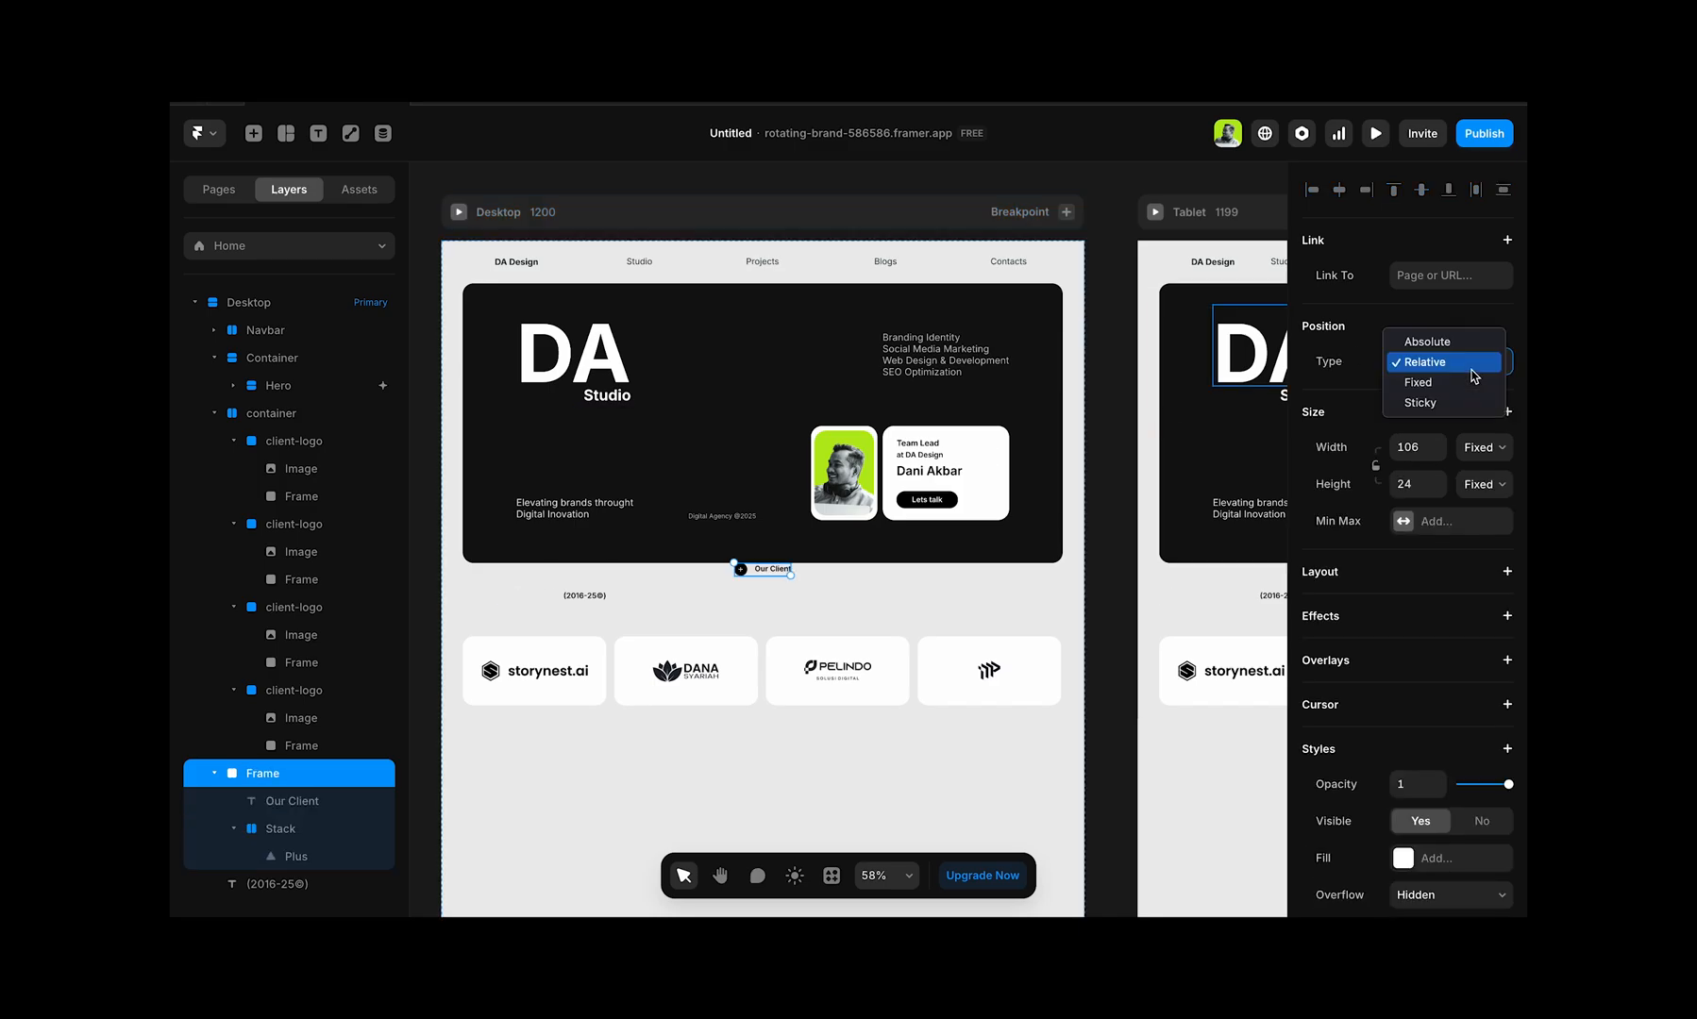
pyautogui.click(1427, 341)
pyautogui.click(577, 598)
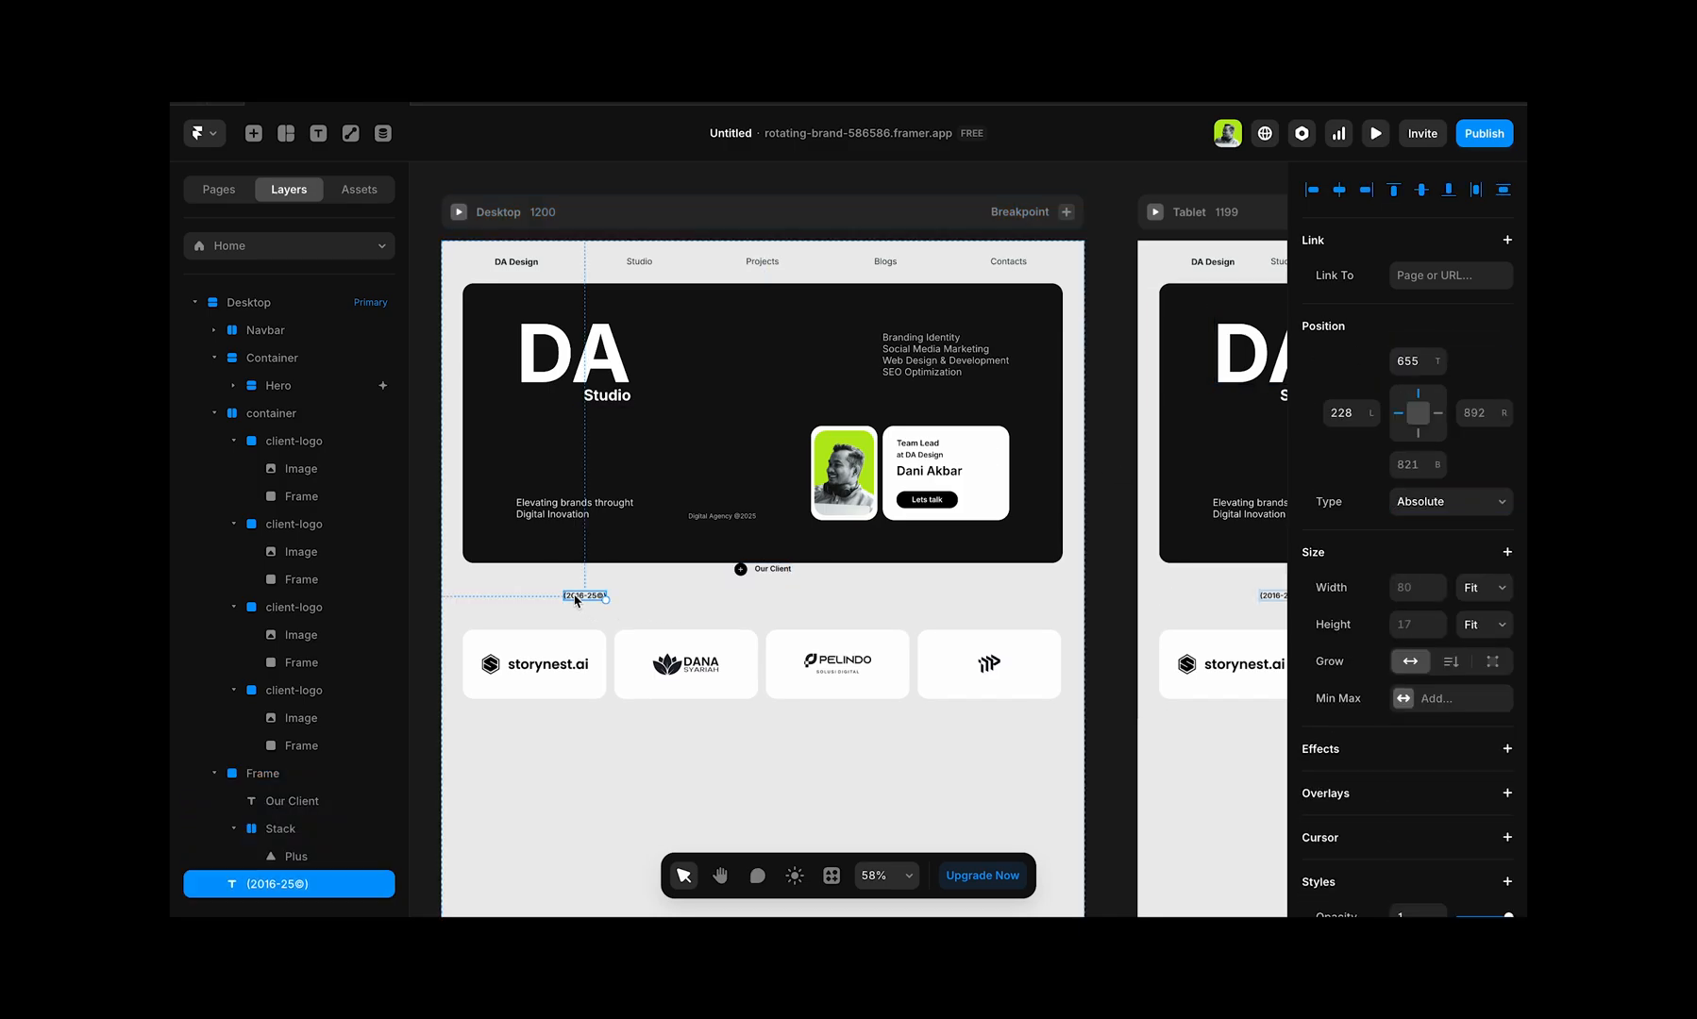
pyautogui.click(785, 576)
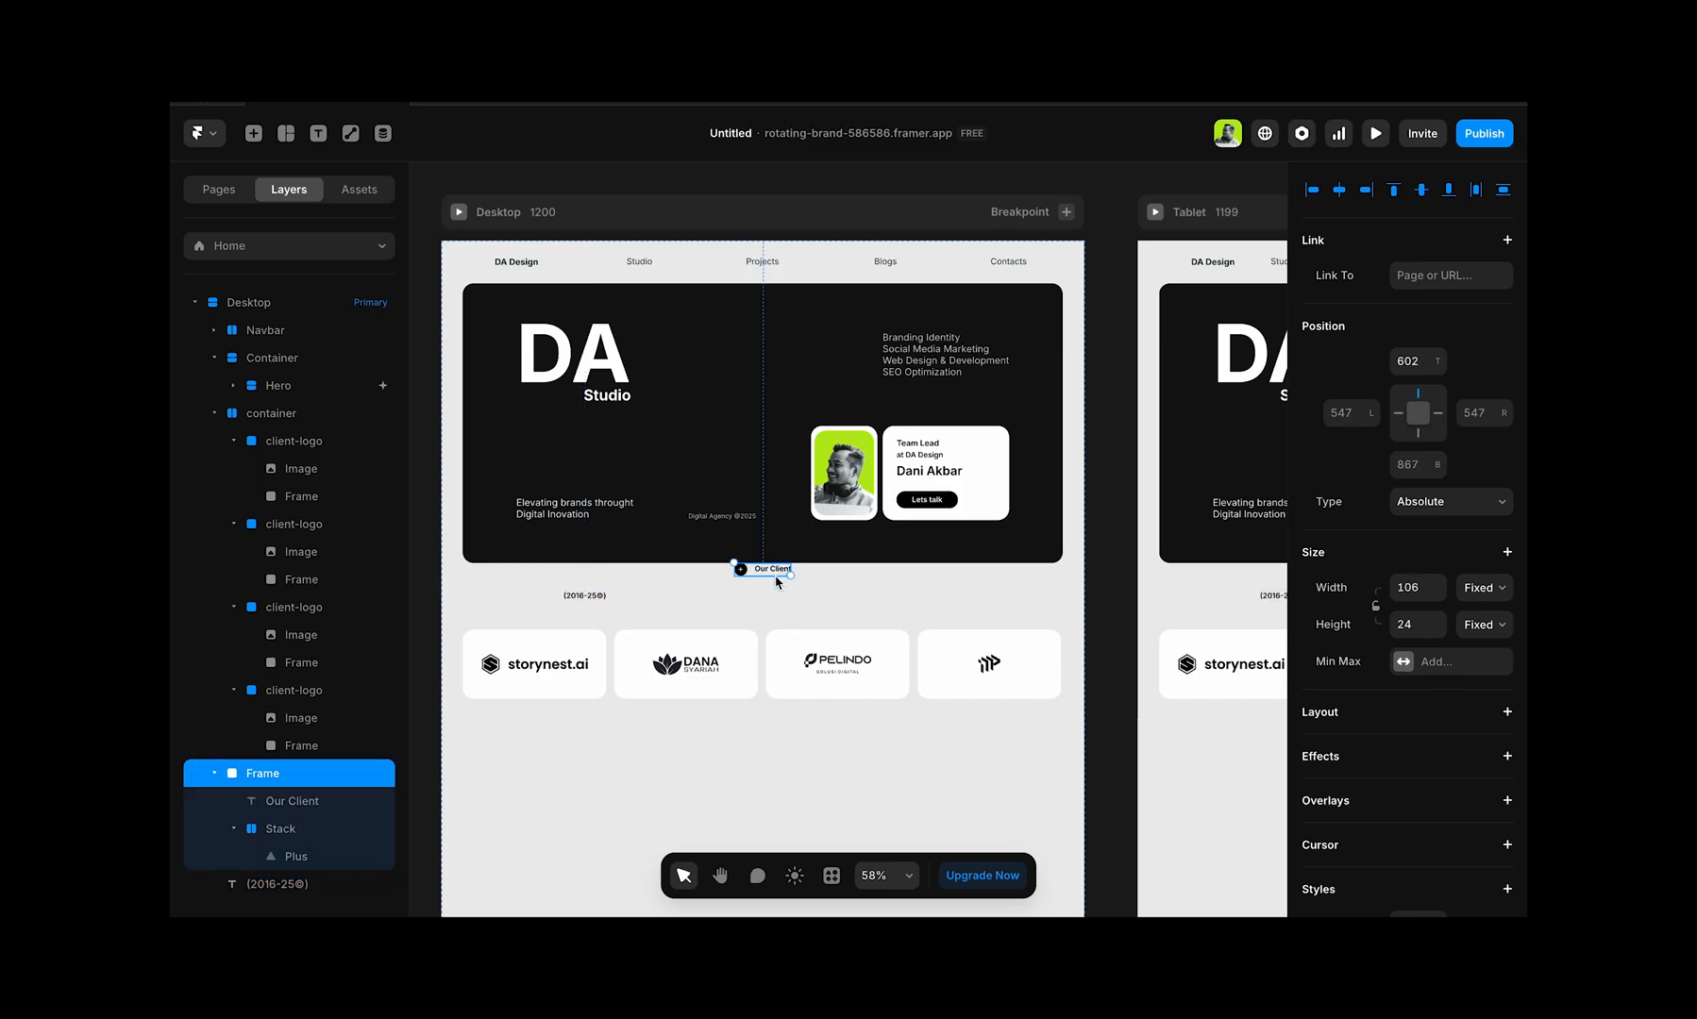
pyautogui.moveTo(776, 581); pyautogui.dragTo(508, 610)
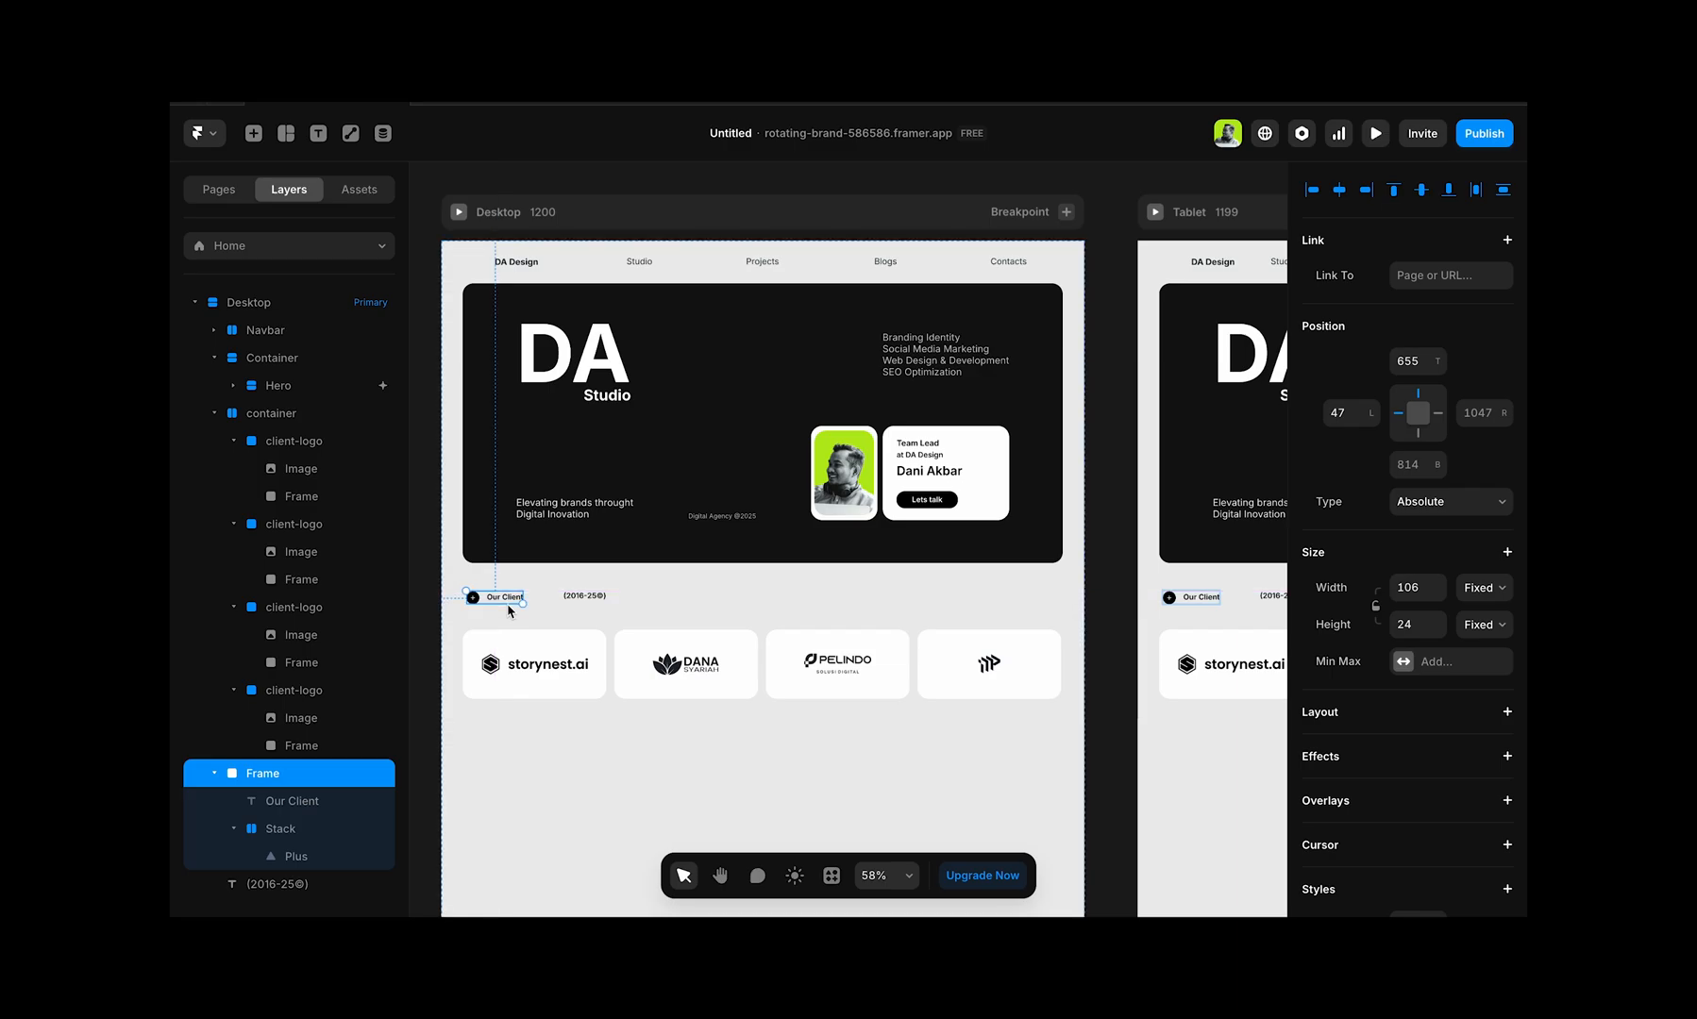
# Step: Move the (2016-25©) label level with the Our Client text, 223 from the left and 658 from the top
pyautogui.scroll(5, 509, 611)
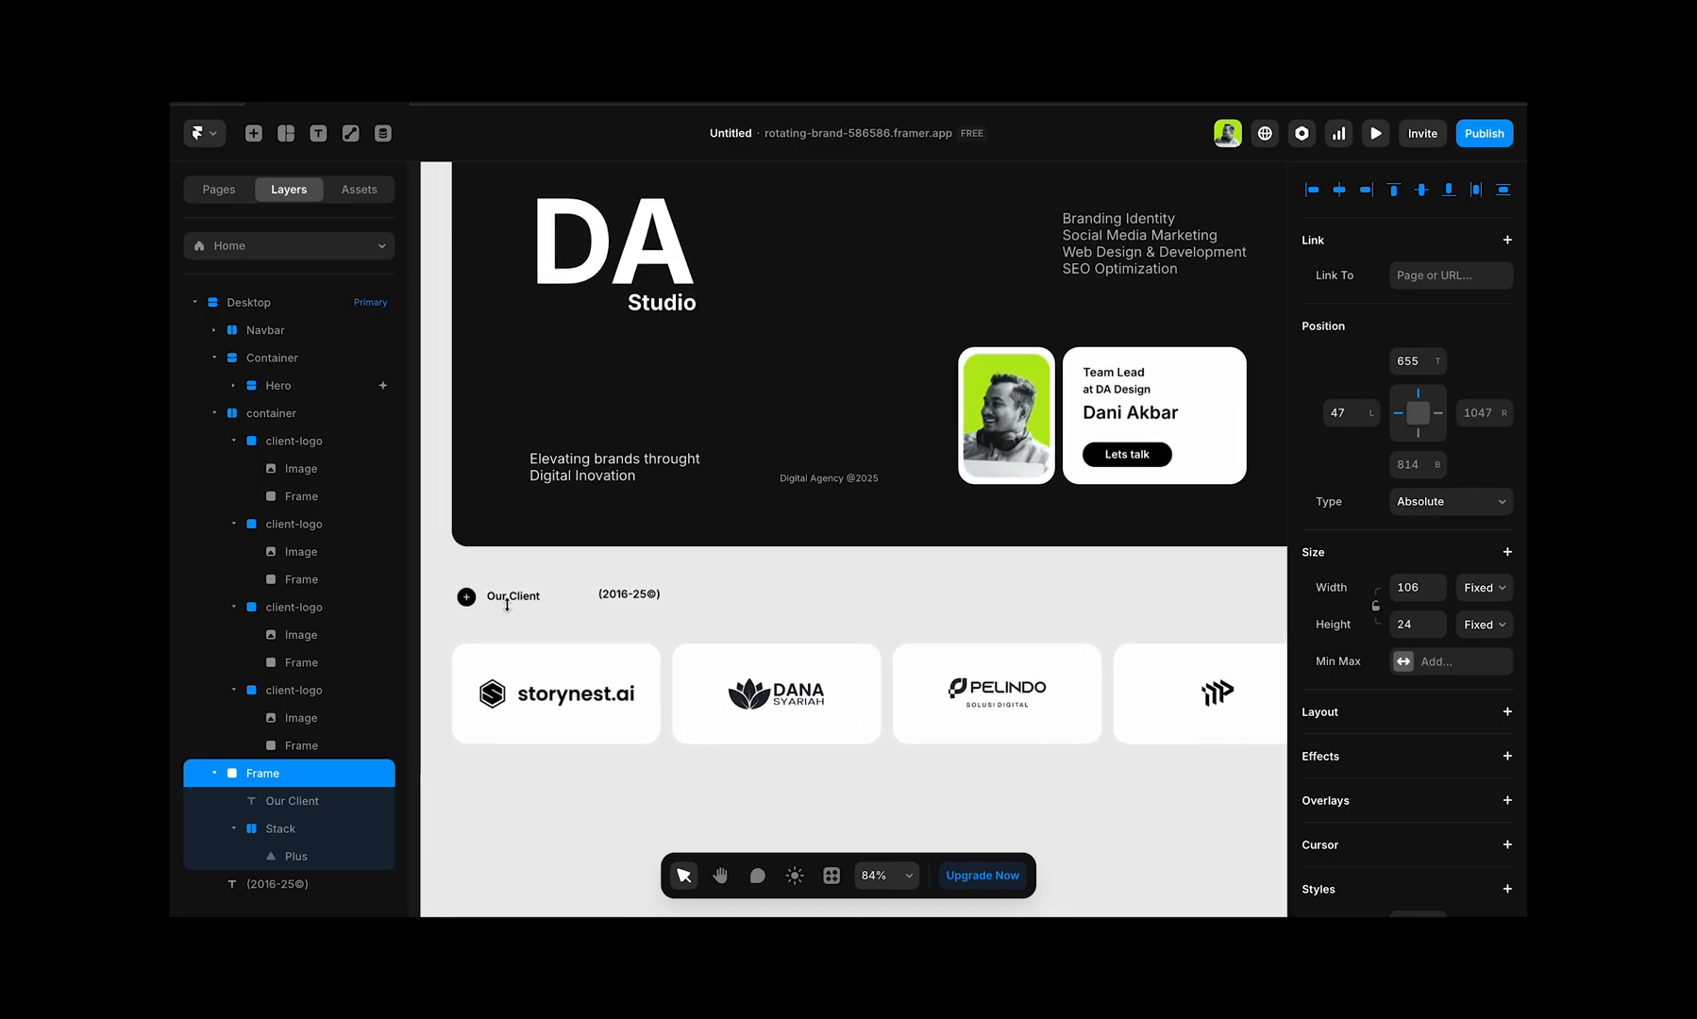
pyautogui.hscroll(-2, 661, 604)
pyautogui.click(690, 604)
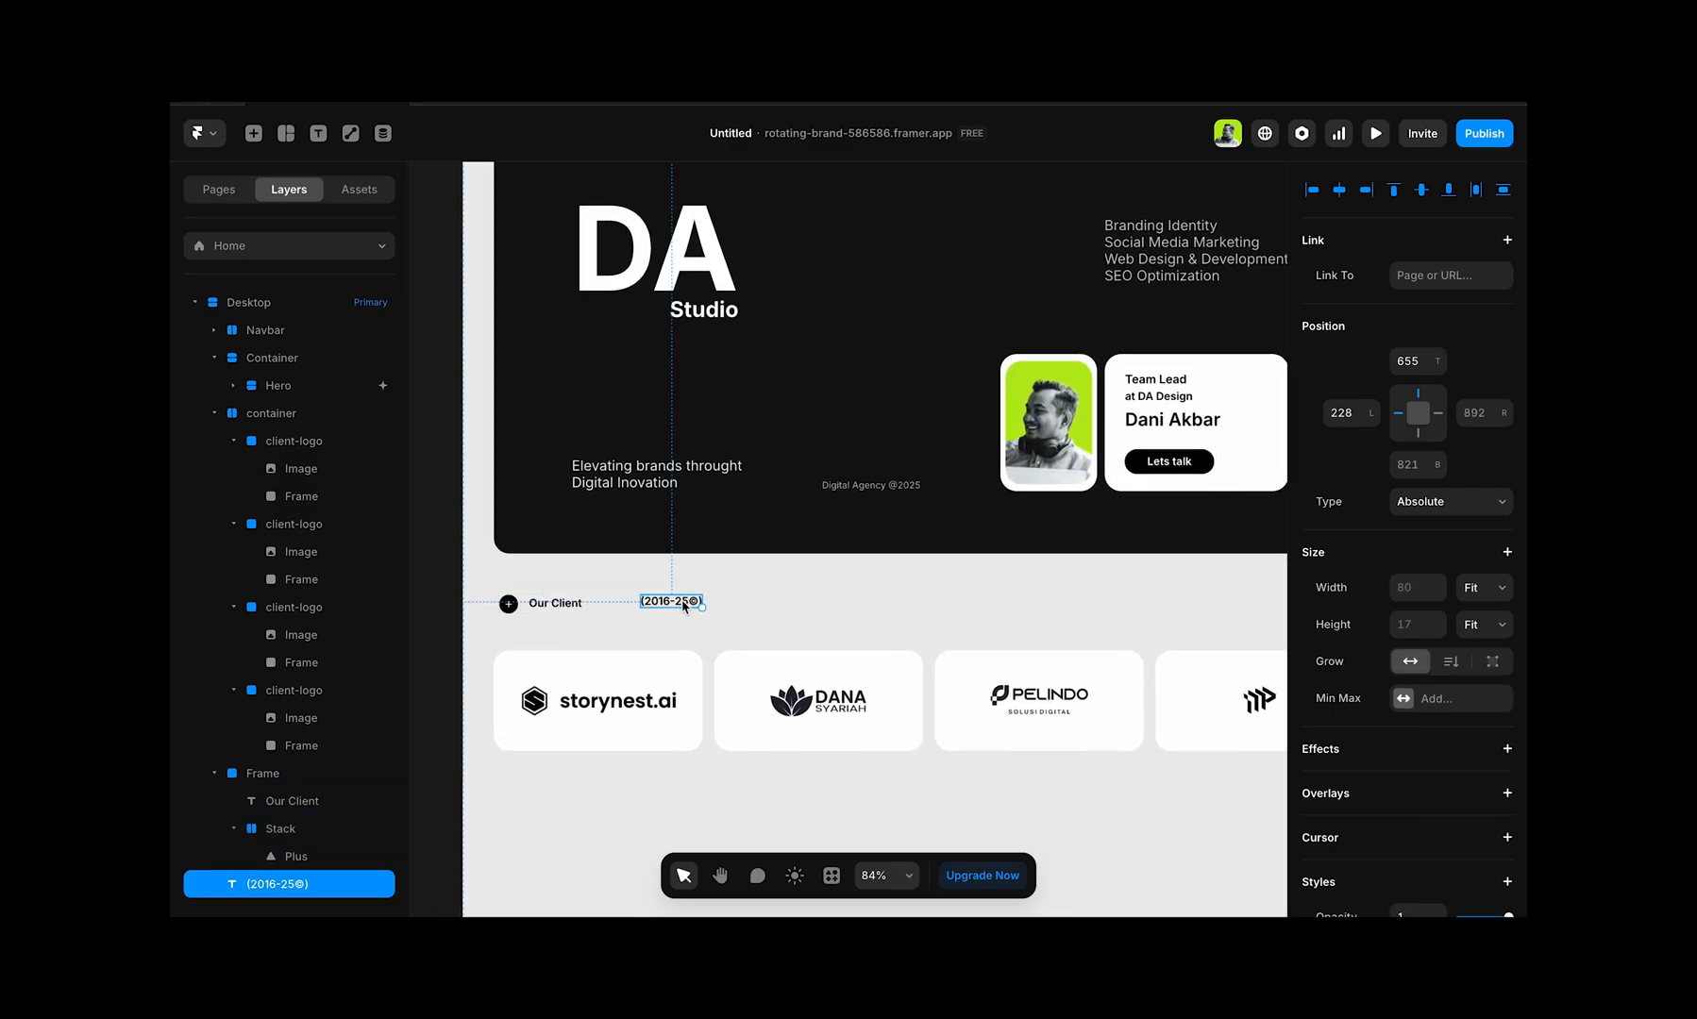
pyautogui.moveTo(685, 605); pyautogui.dragTo(681, 611)
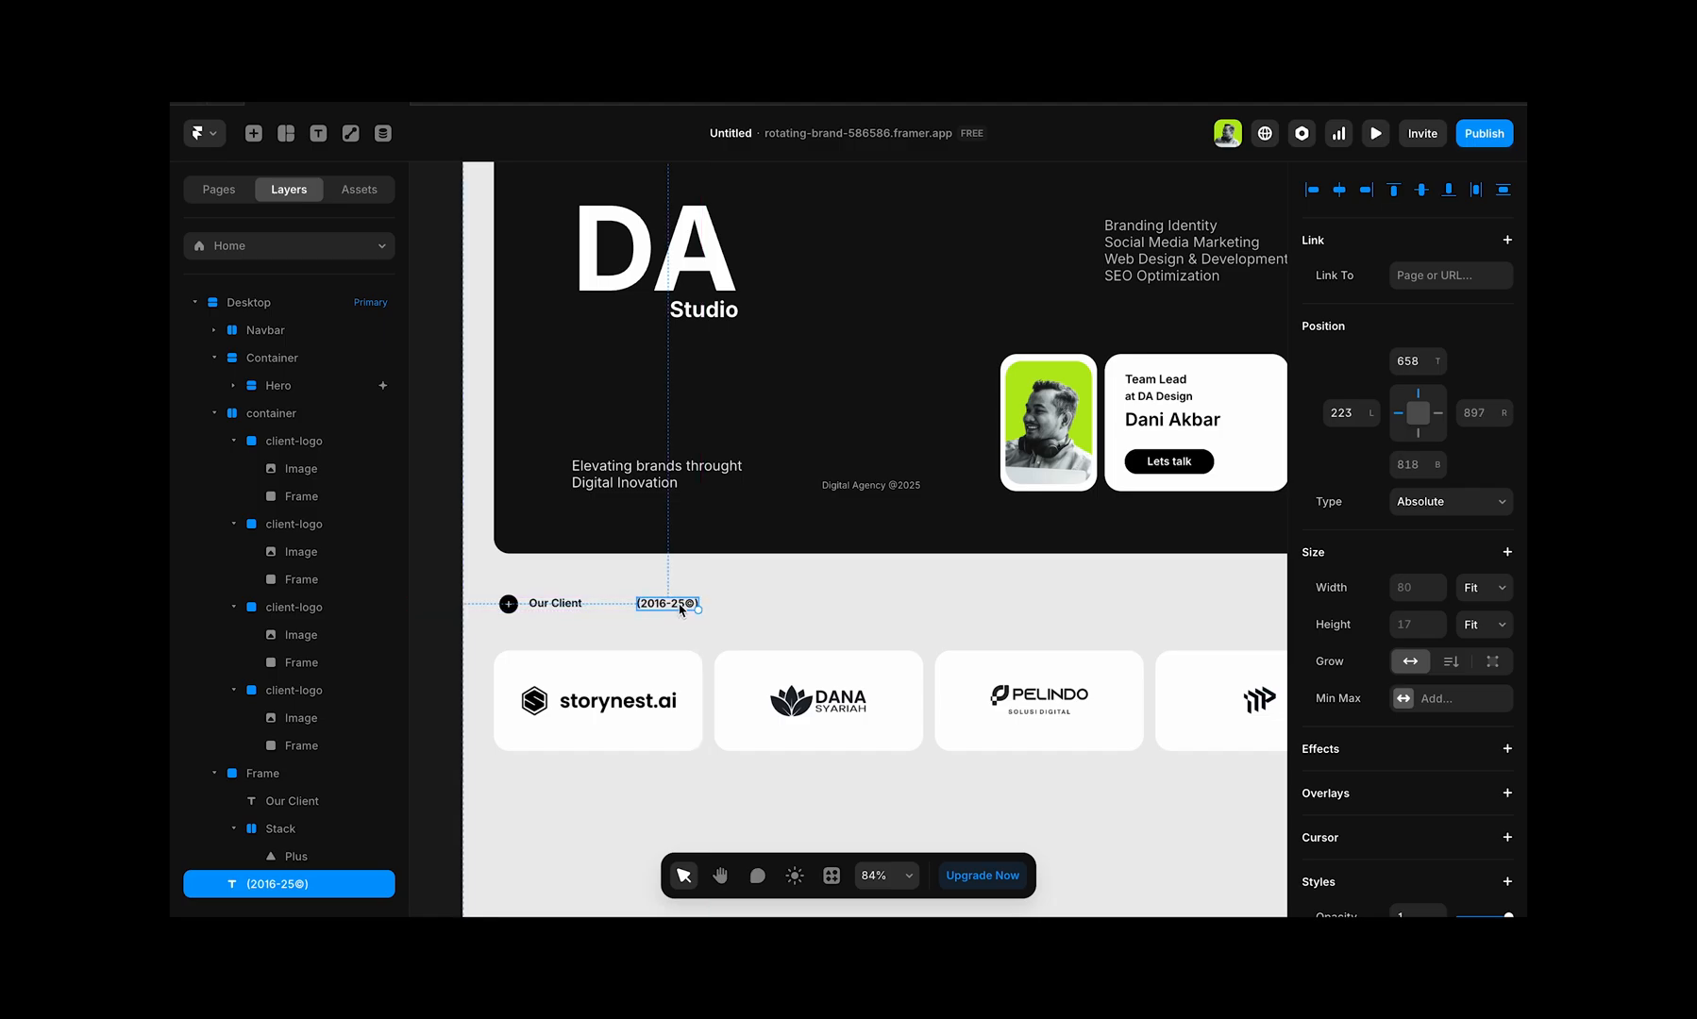
# Step: Wrap the heading frame and date label in one Absolute-positioned frame above the logo cards, 40 from the left and about 665 from the top
pyautogui.keyDown('shift'); pyautogui.click(528, 618); pyautogui.keyUp('shift')
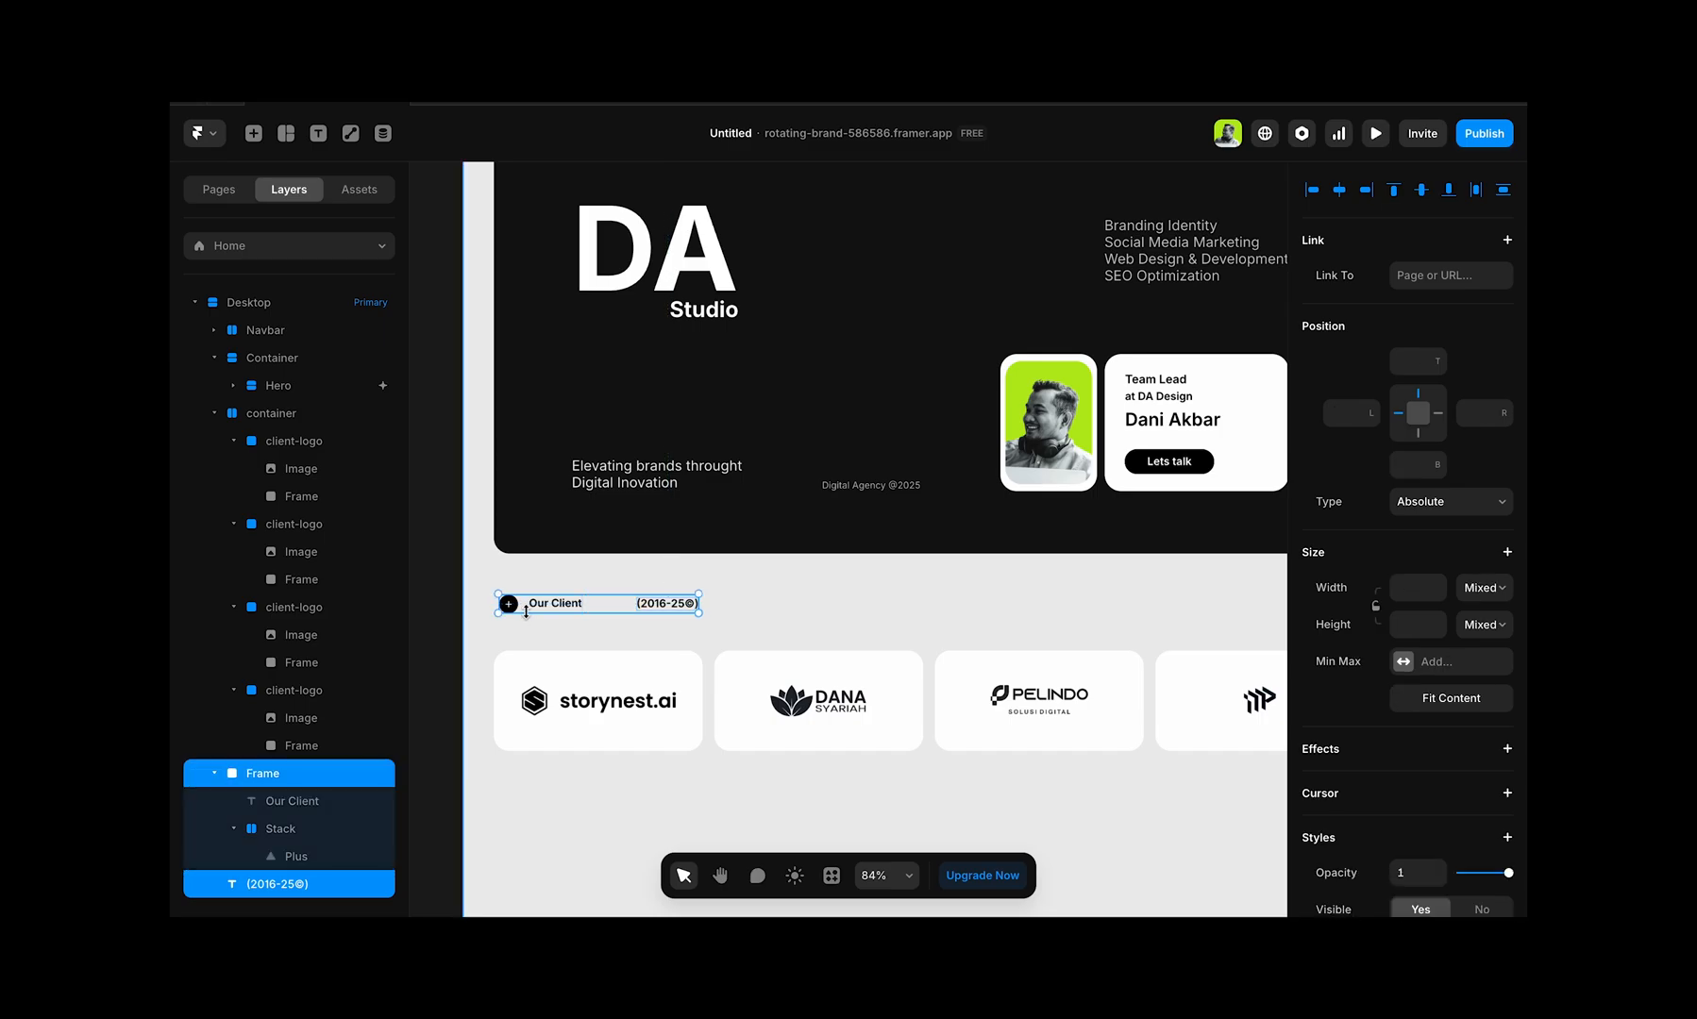
pyautogui.press('super+alt+g')
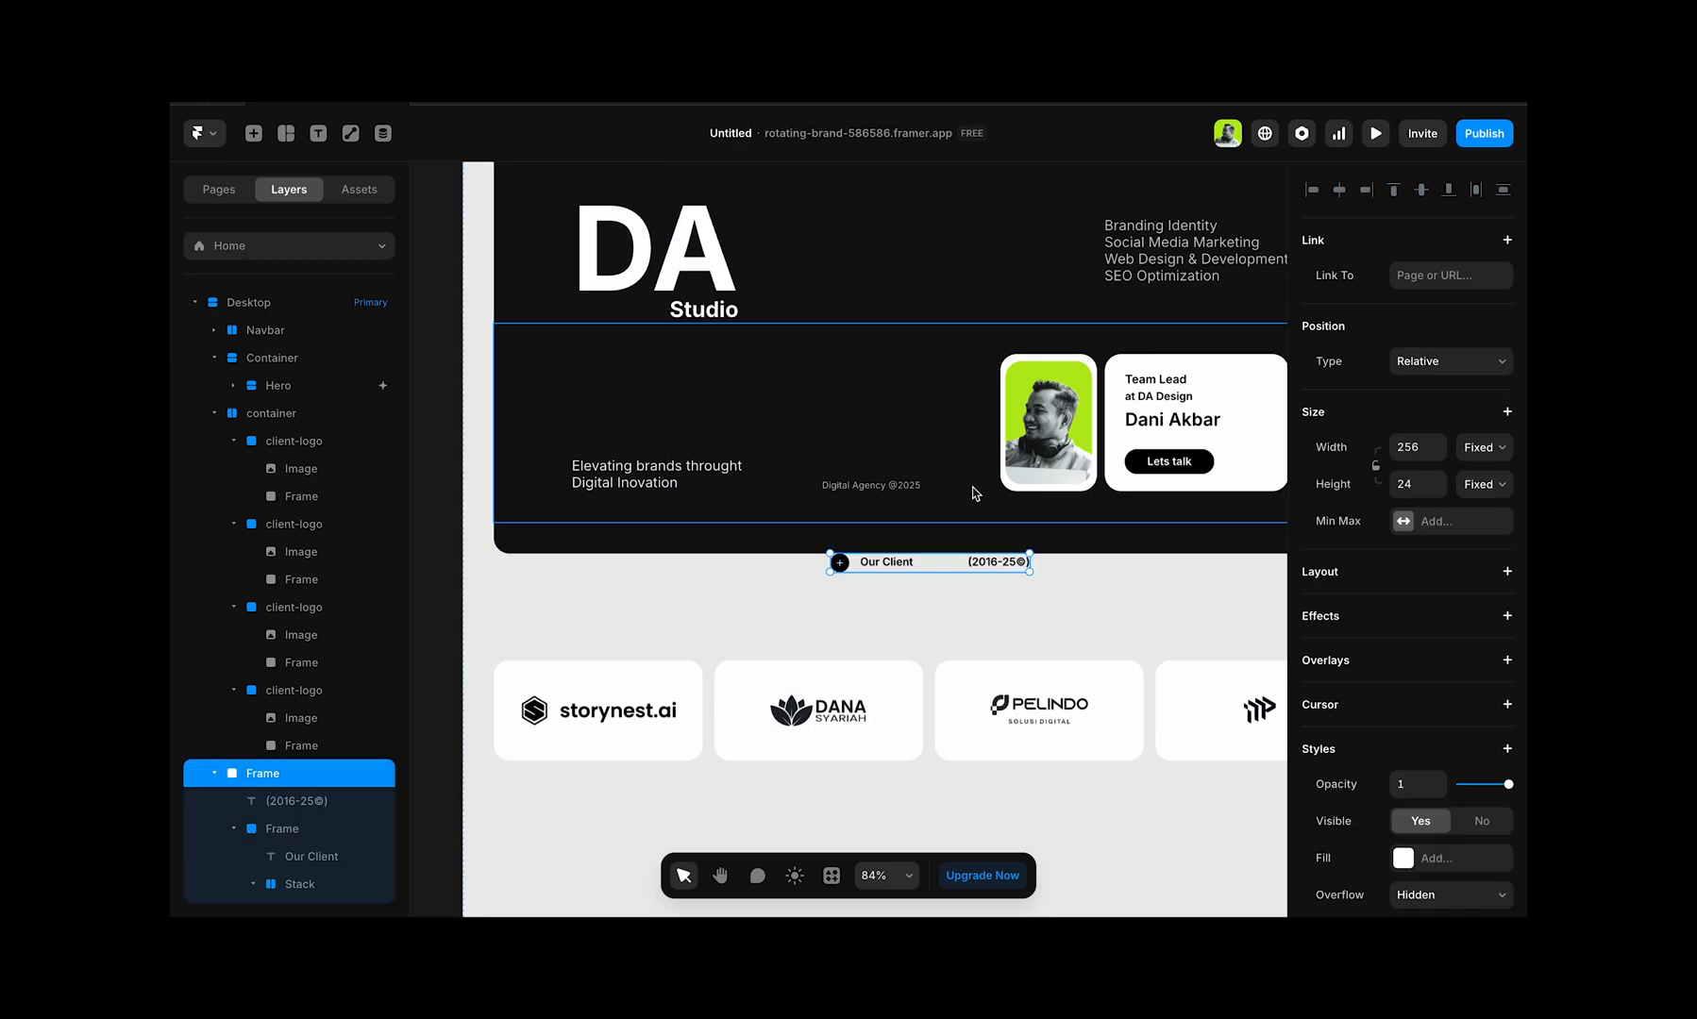
pyautogui.click(1502, 367)
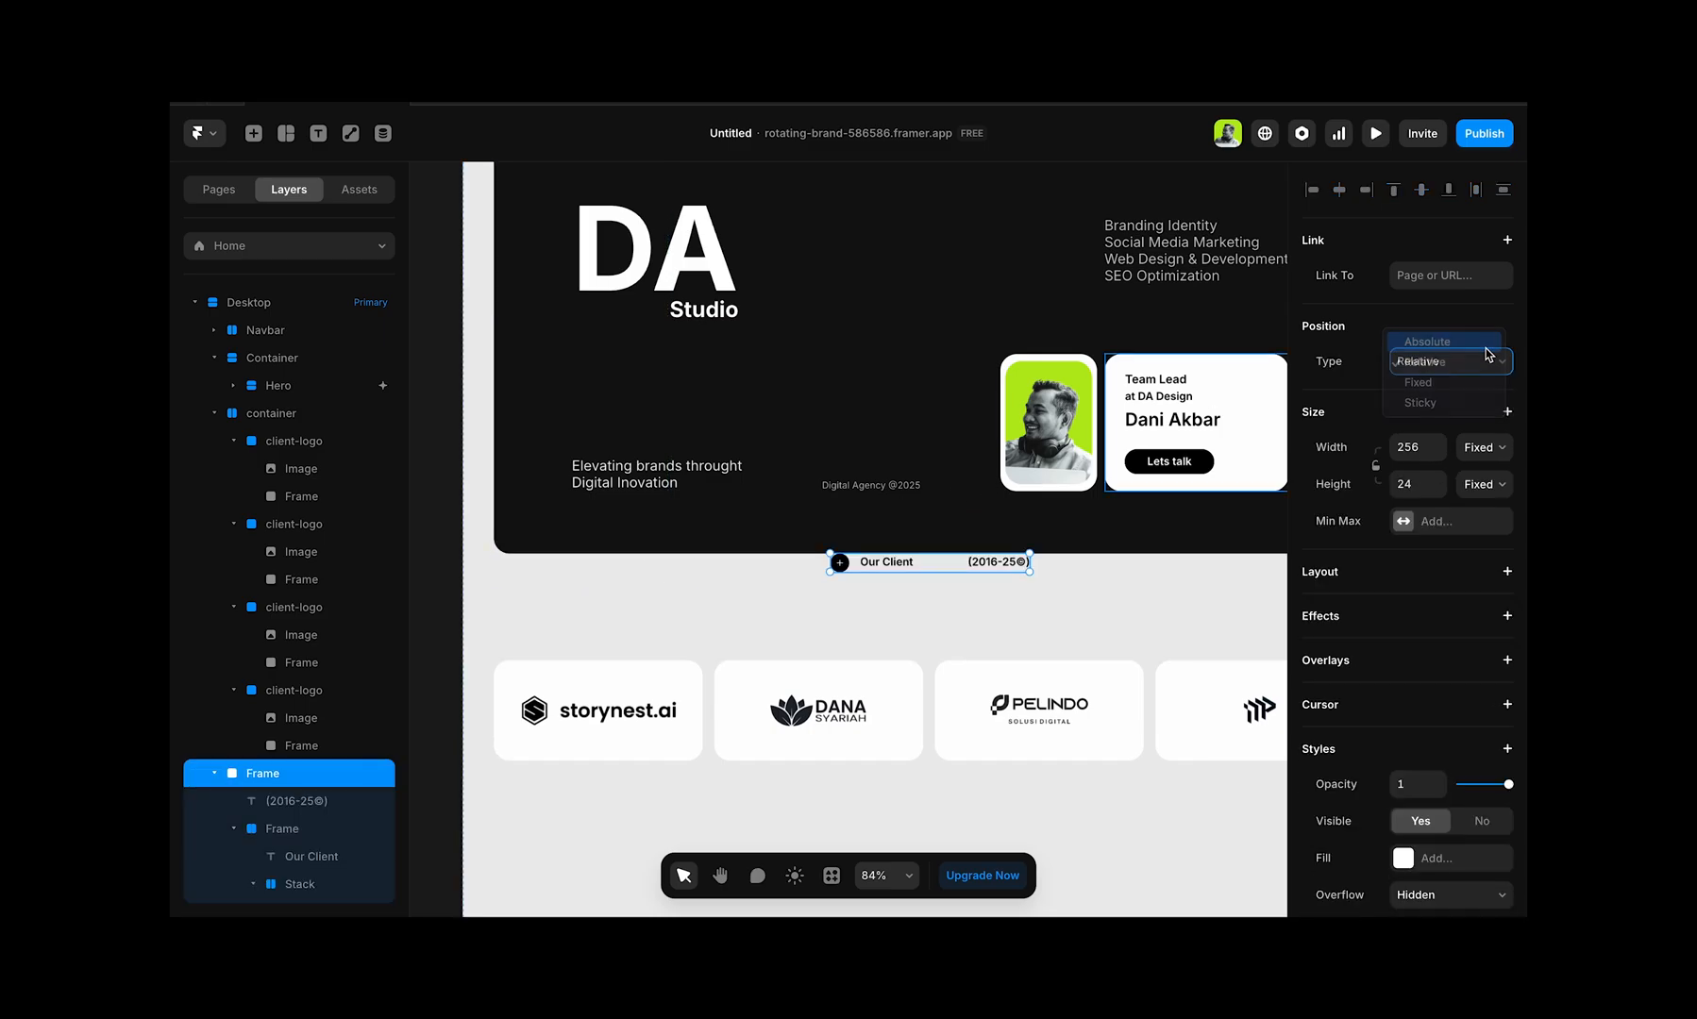
pyautogui.click(1425, 339)
pyautogui.moveTo(901, 564); pyautogui.dragTo(609, 618)
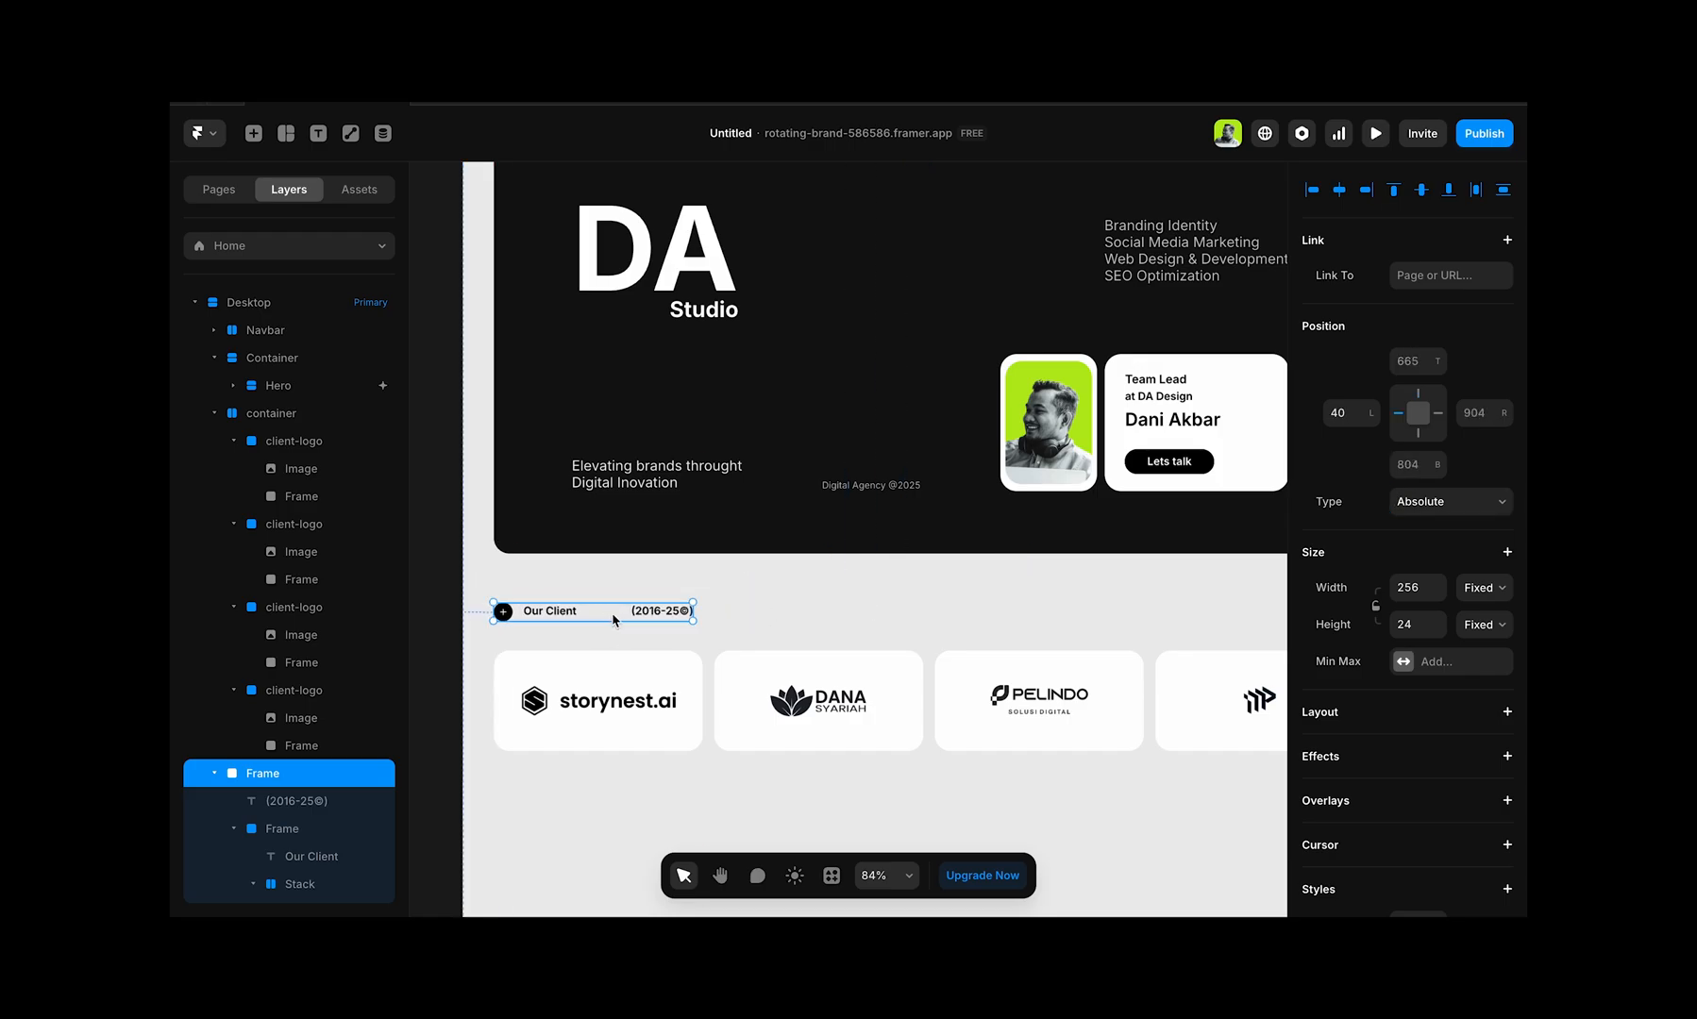
# Step: Wrap the Our Client heading frame and the logo card container together in one new frame
pyautogui.click(738, 626)
pyautogui.scroll(-3, 736, 625)
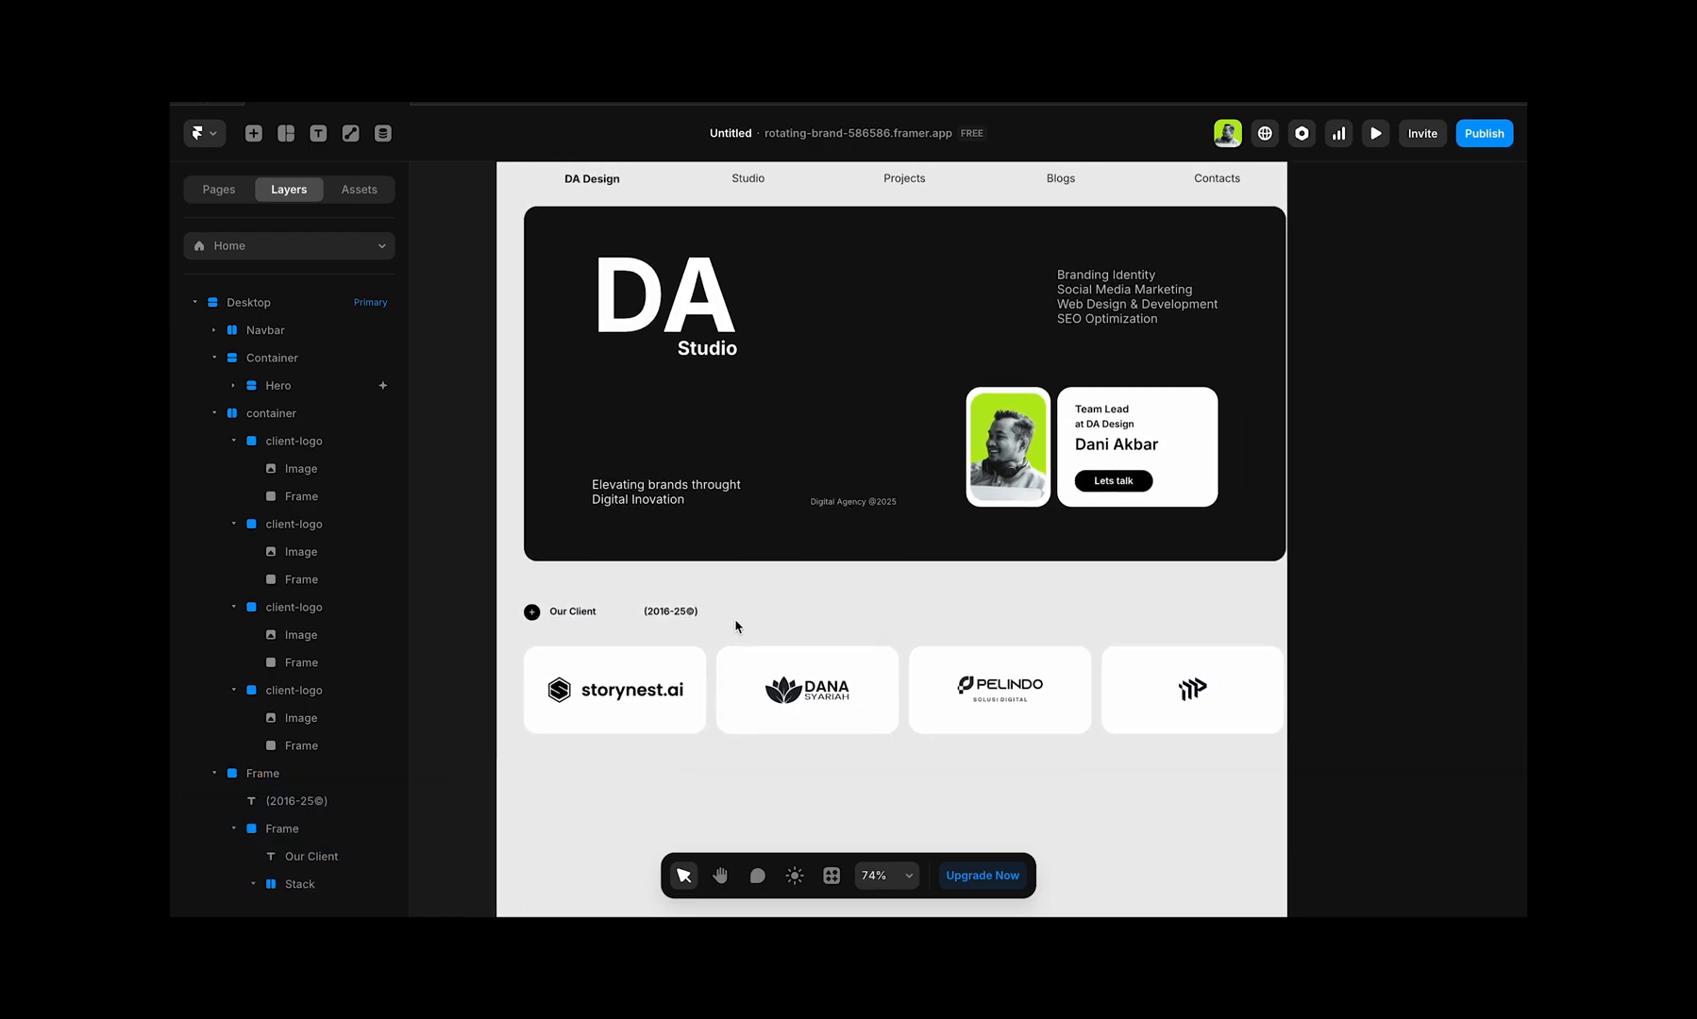
pyautogui.click(658, 616)
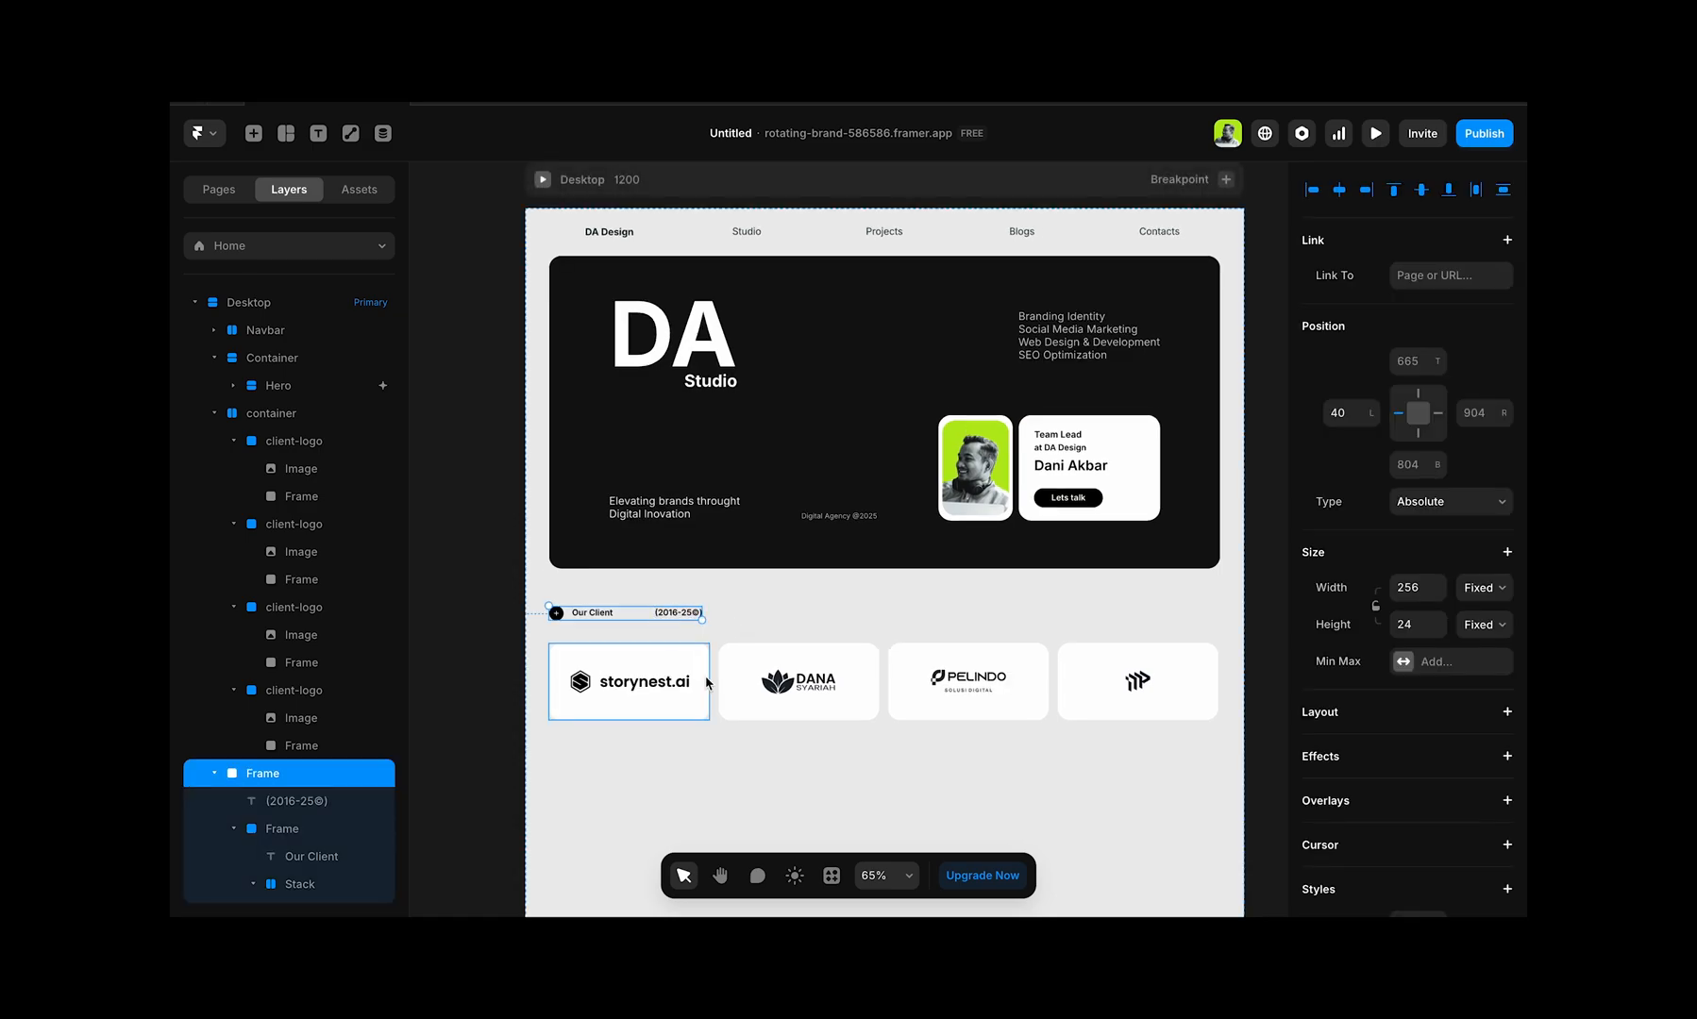
pyautogui.keyDown('shift'); pyautogui.click(586, 650); pyautogui.keyUp('shift')
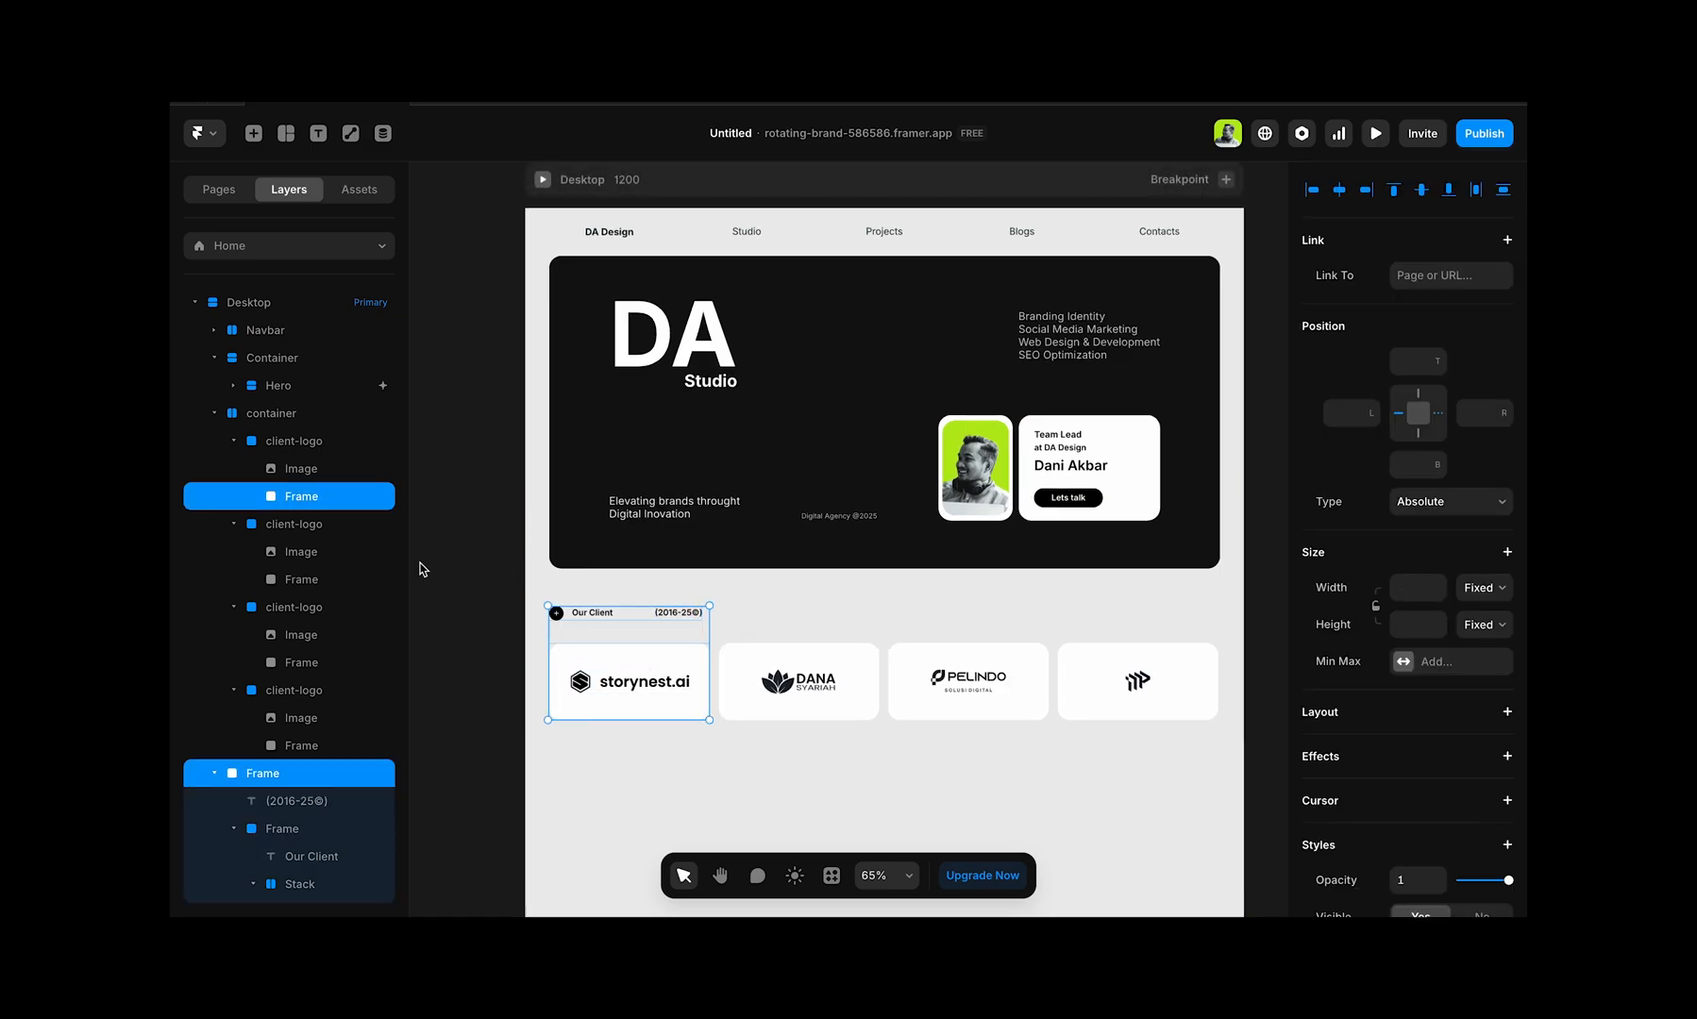
pyautogui.click(279, 417)
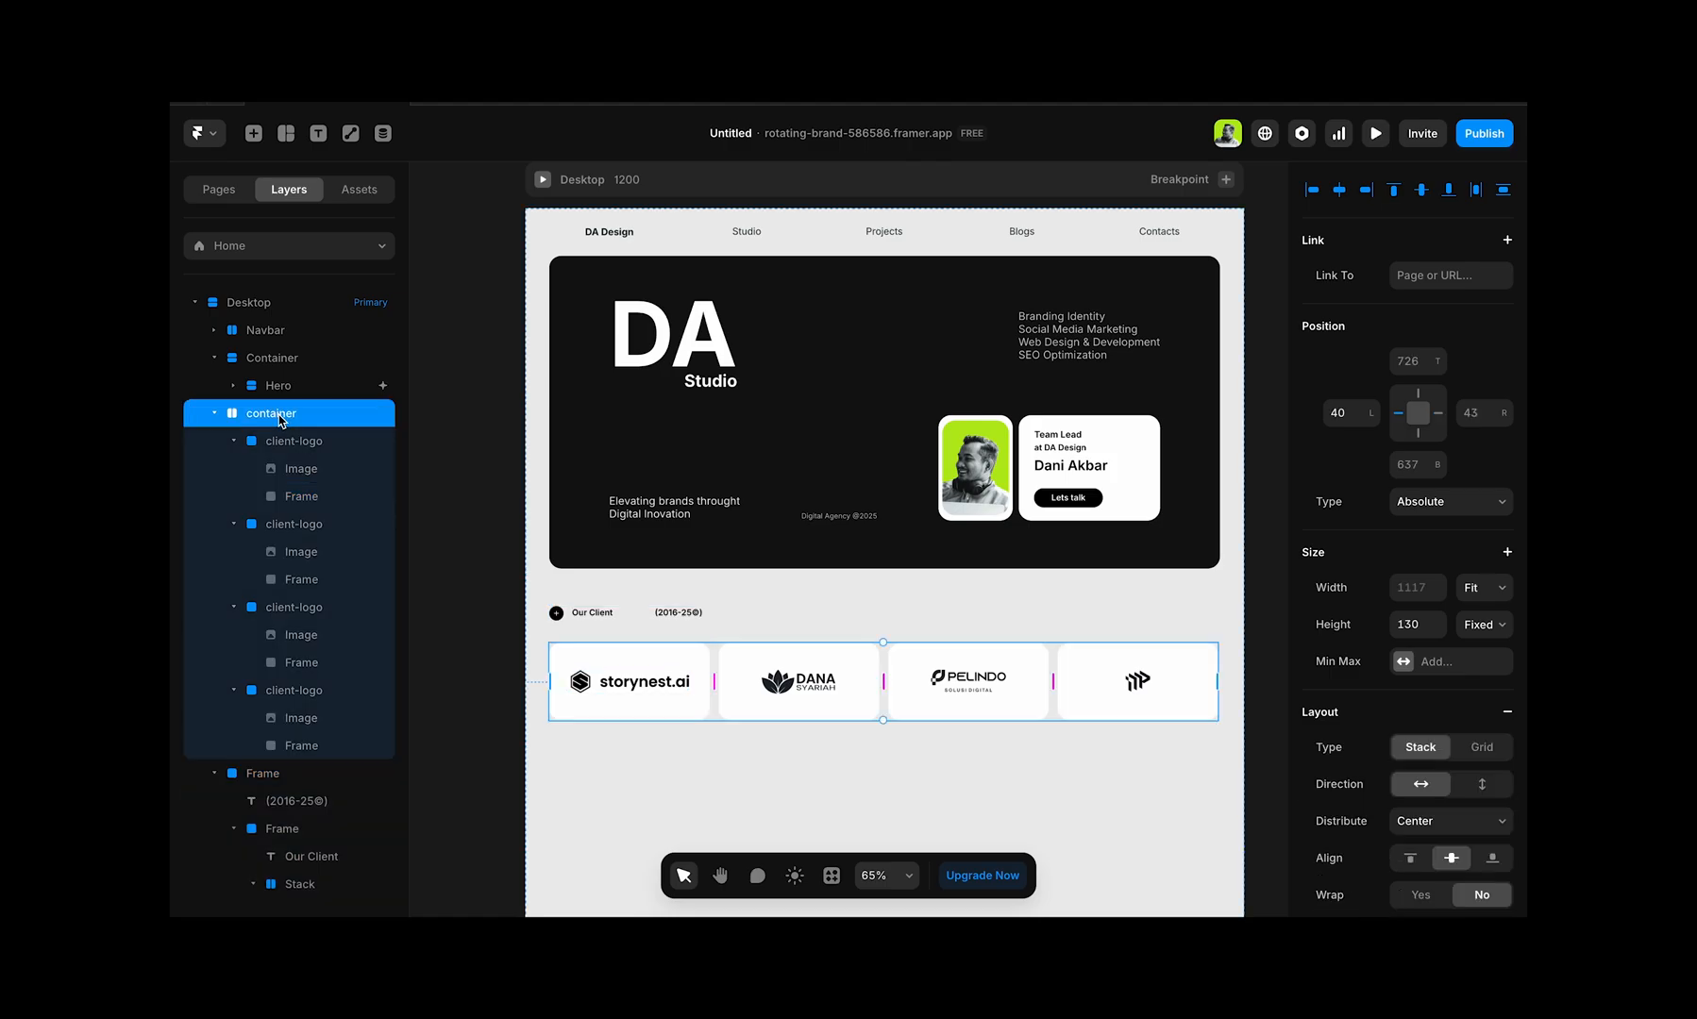
pyautogui.click(607, 621)
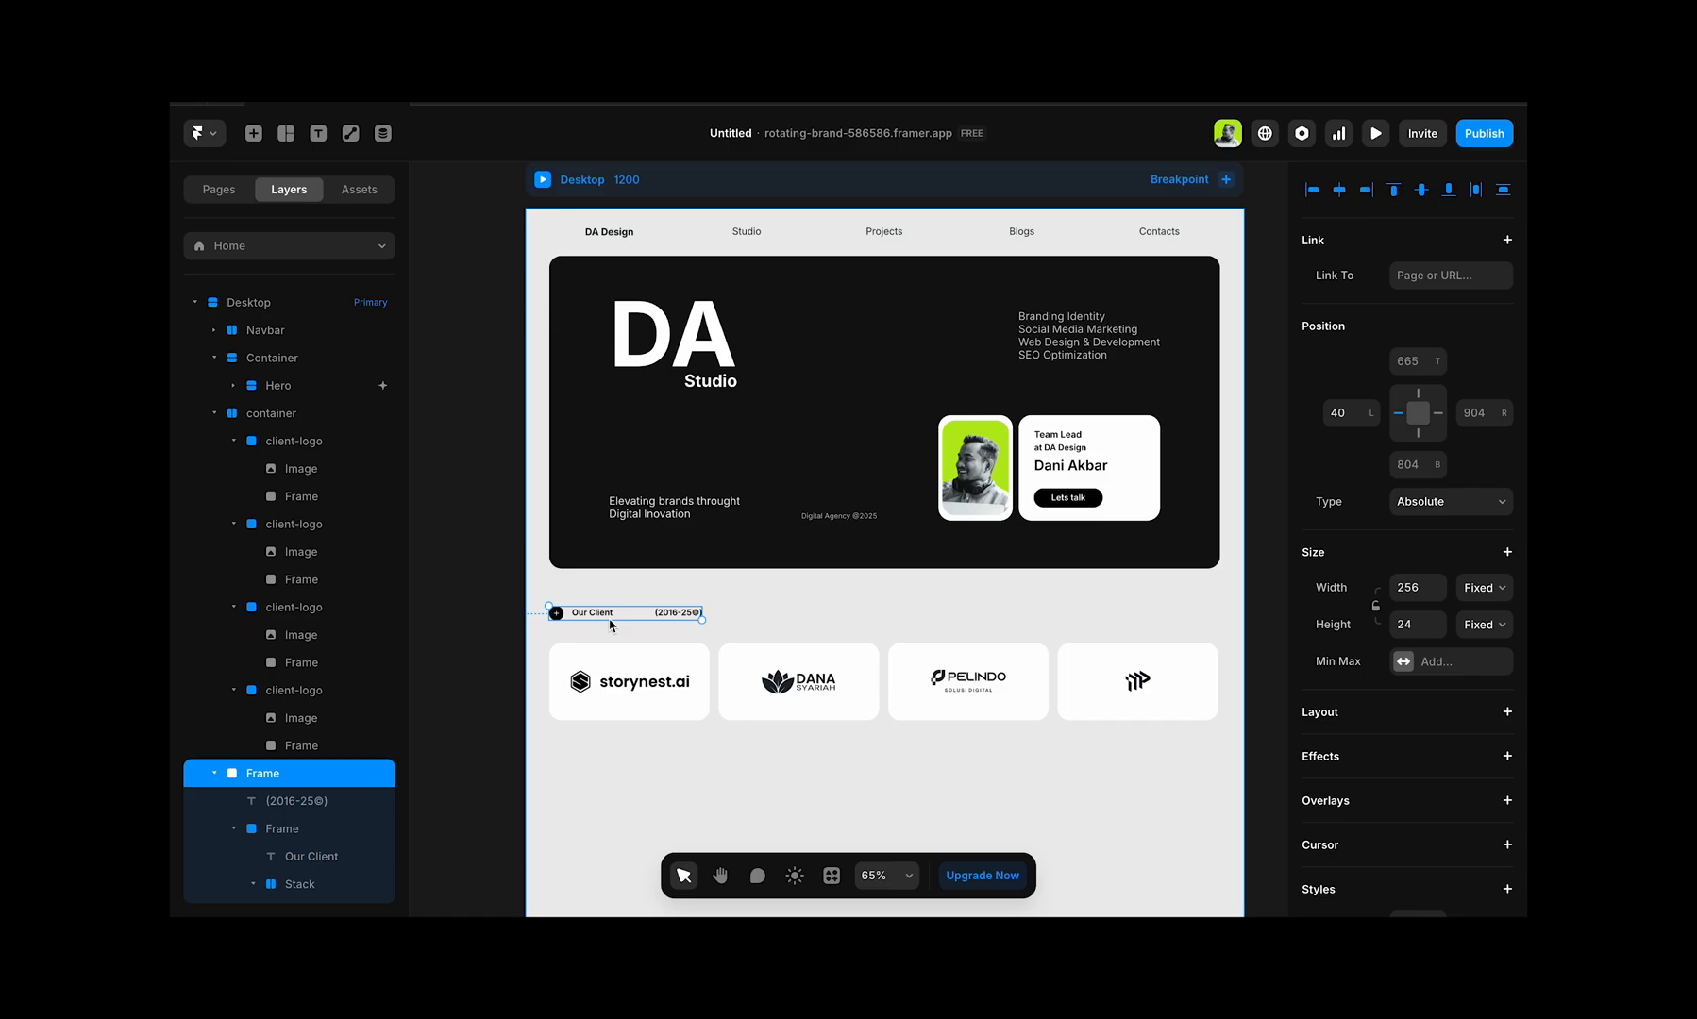
pyautogui.keyDown('shift'); pyautogui.click(614, 659); pyautogui.keyUp('shift')
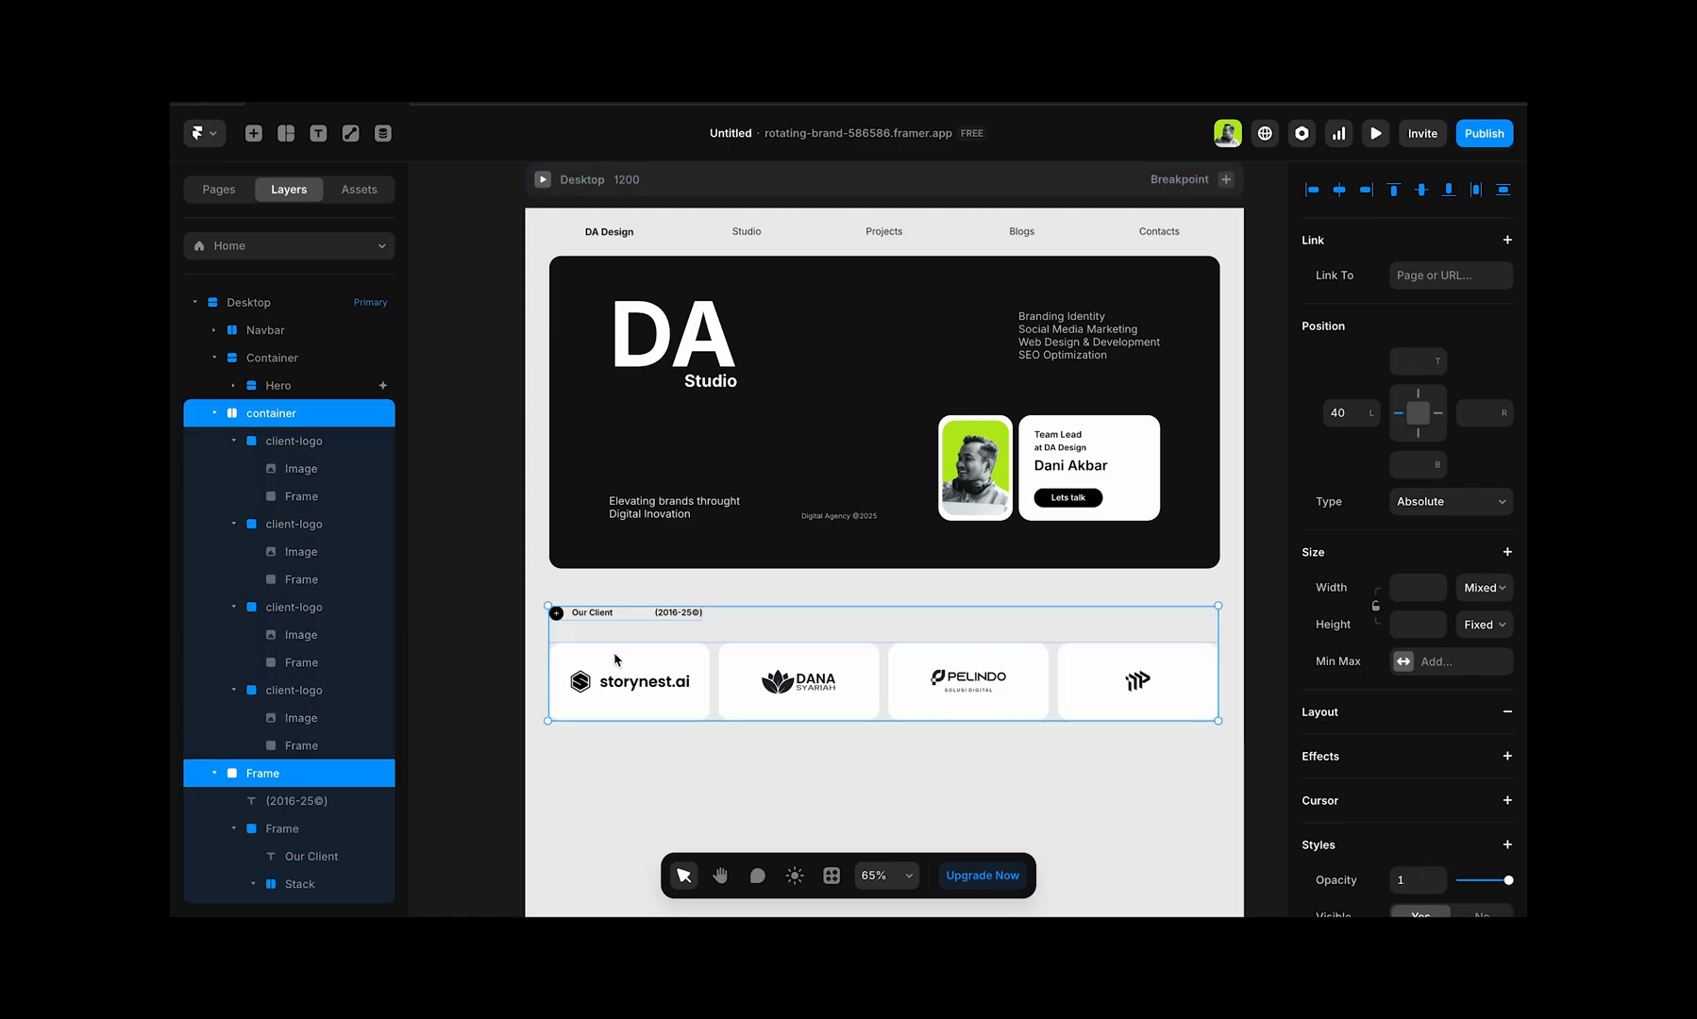
pyautogui.hotkey('ctrl', 'alt', 'g')
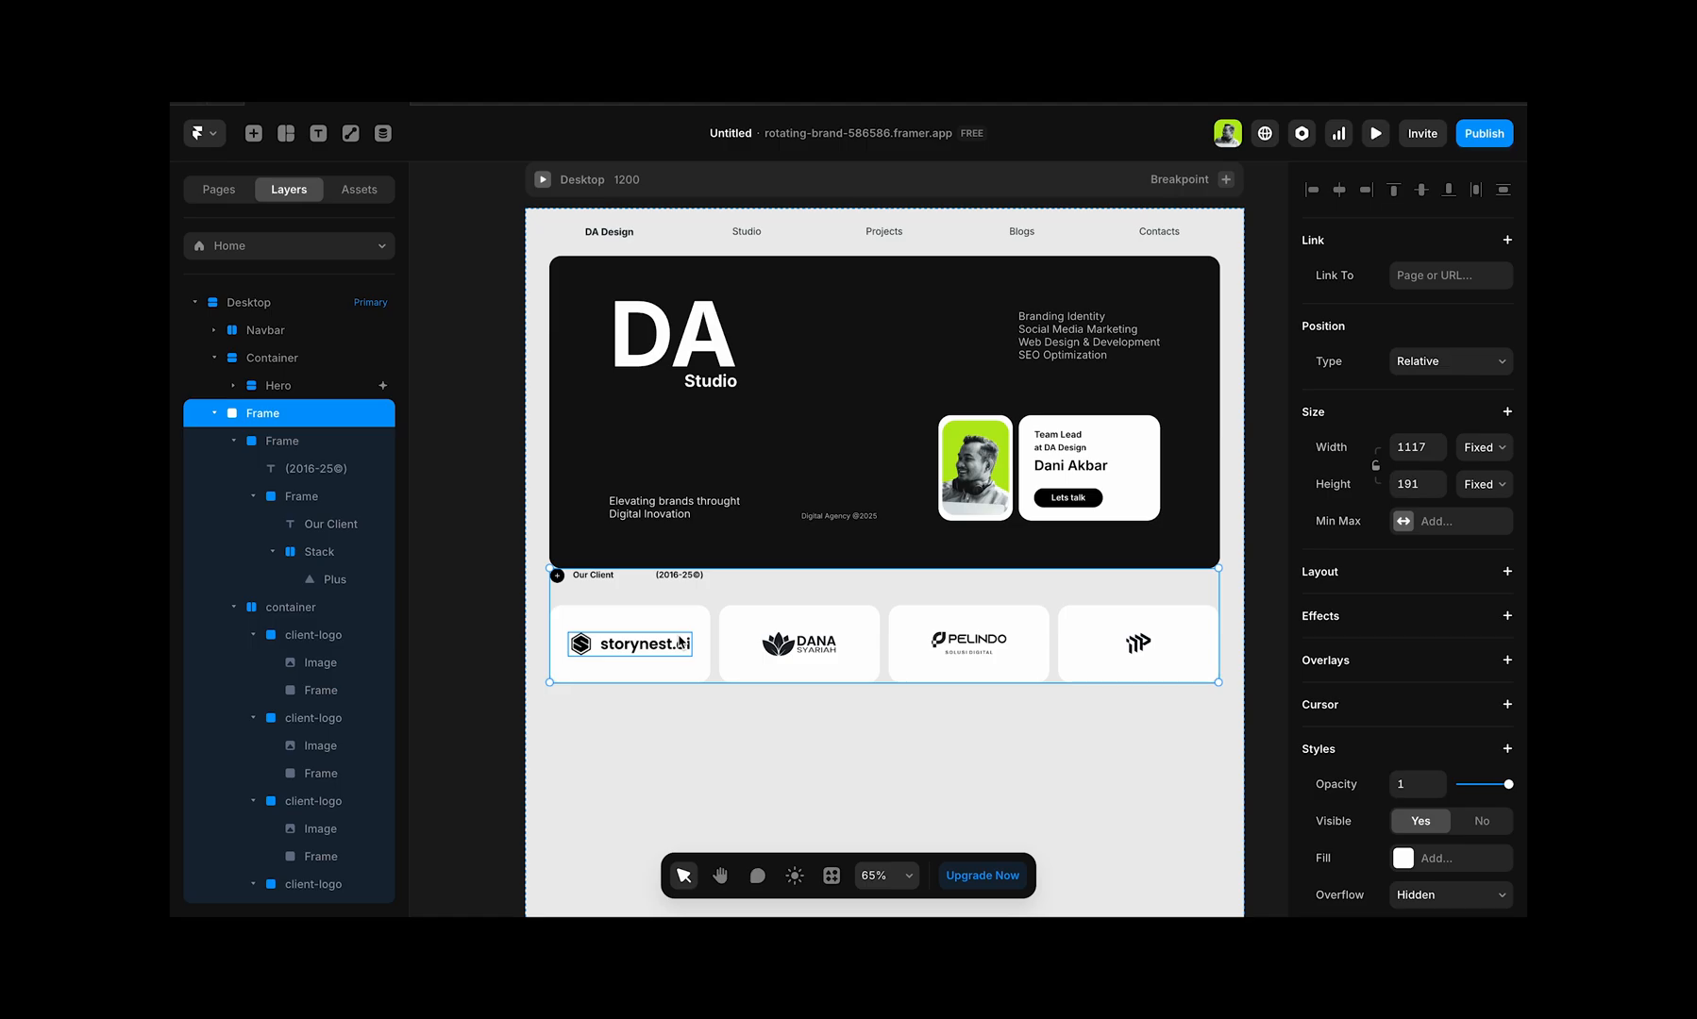
pyautogui.click(777, 534)
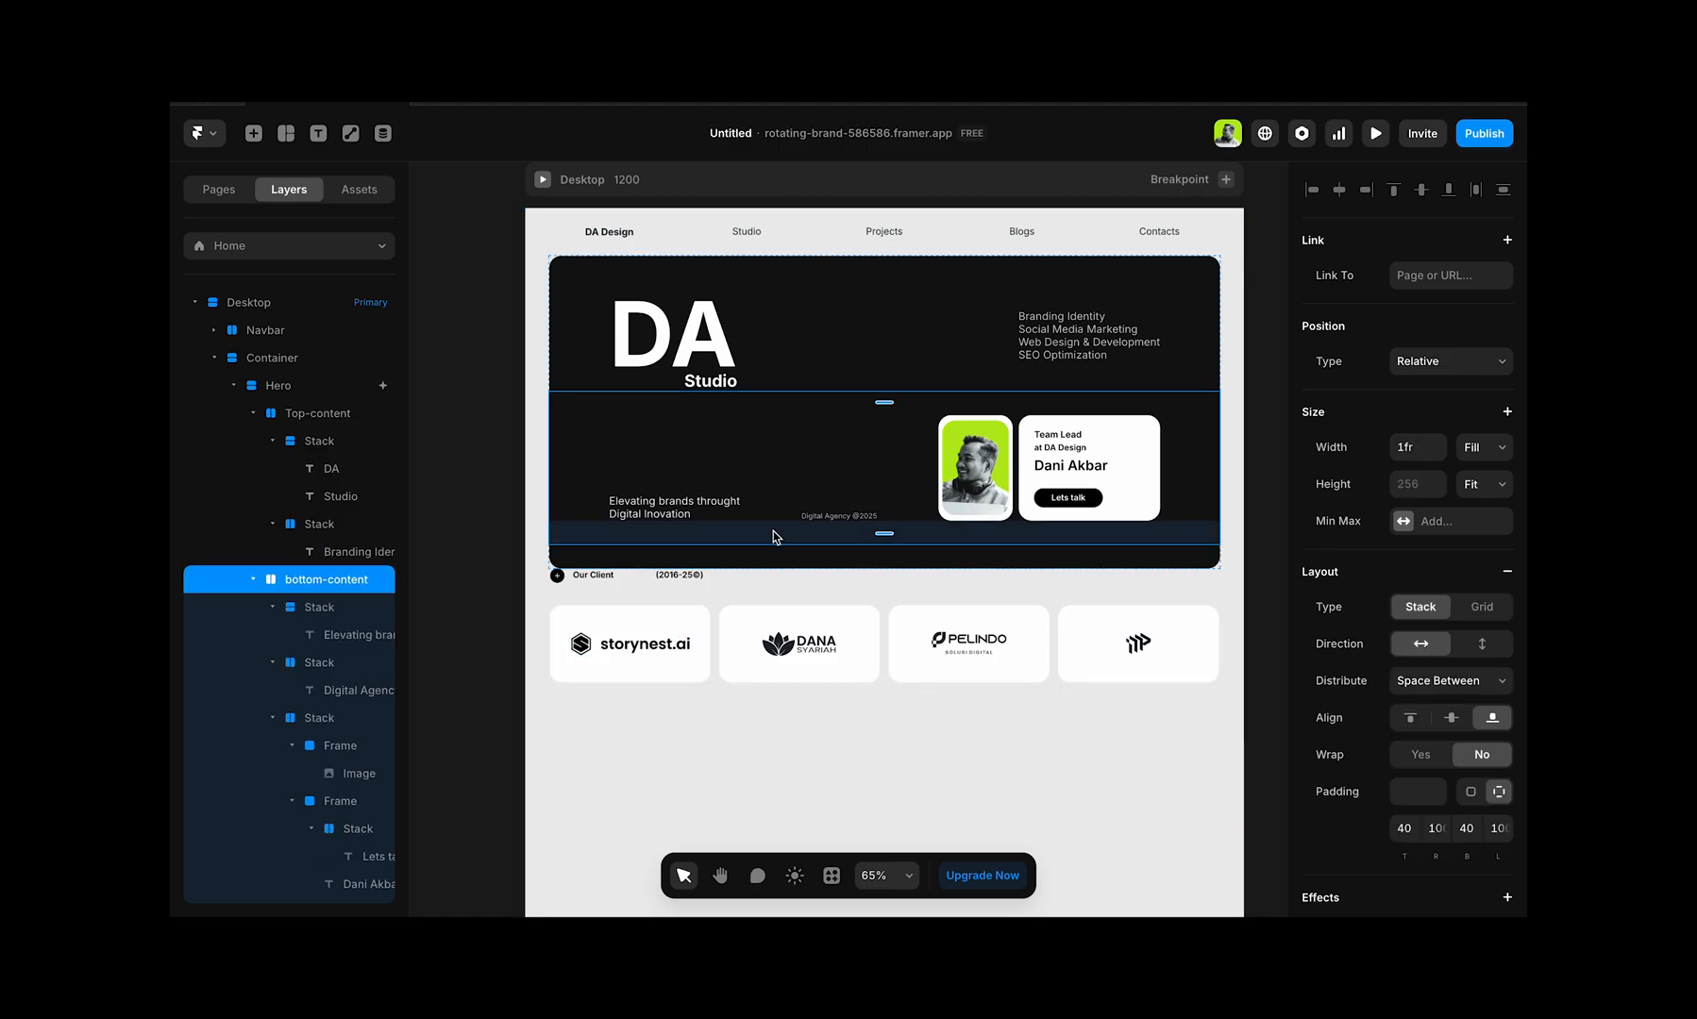
pyautogui.click(920, 273)
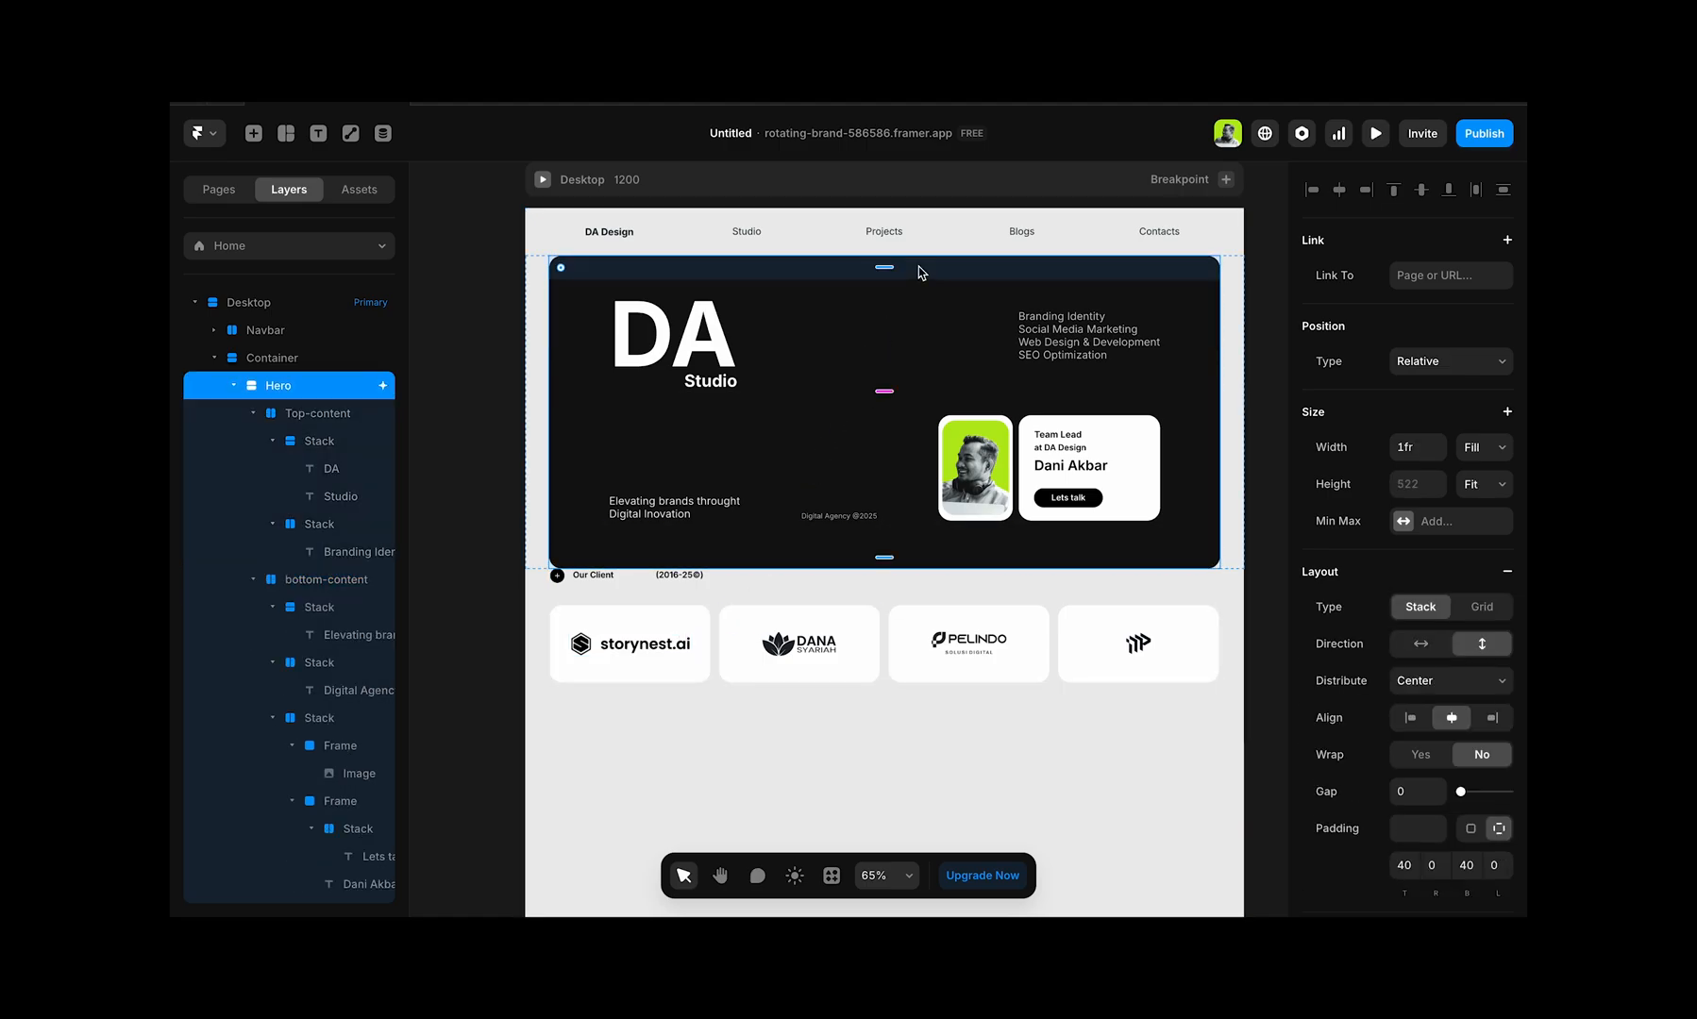
pyautogui.click(298, 361)
pyautogui.scroll(-1, 1361, 719)
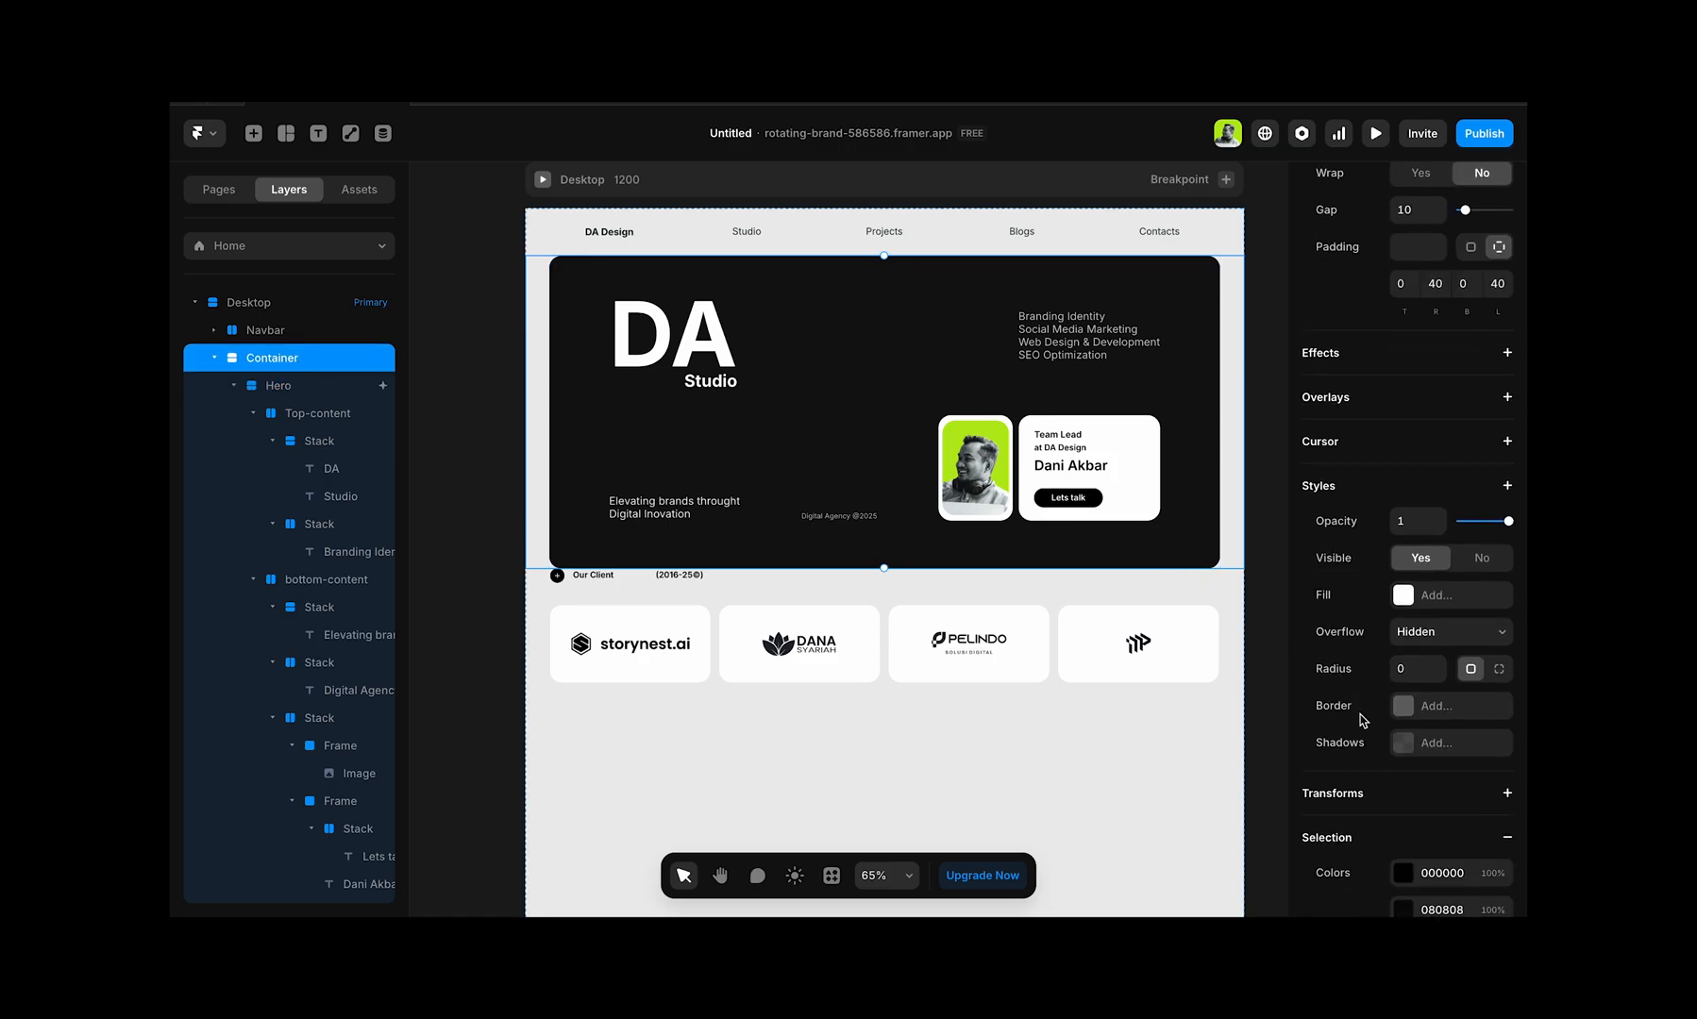
pyautogui.scroll(-1, 1362, 721)
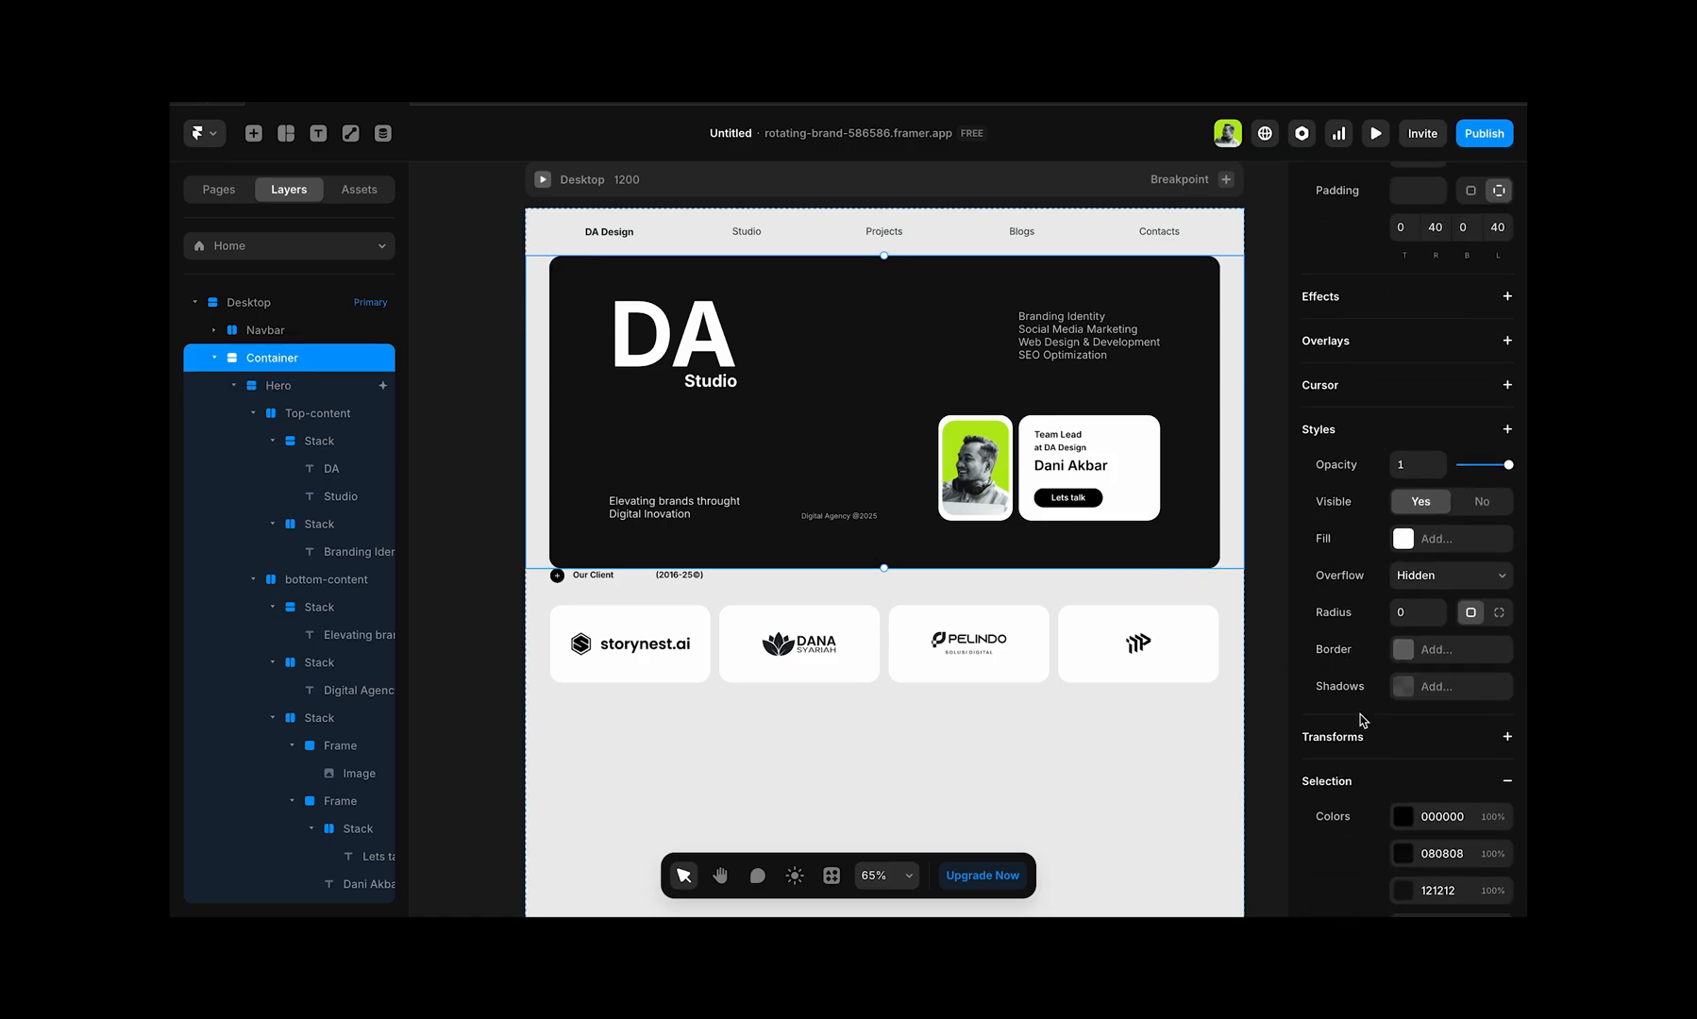
# Step: Turn the frame around the heading and logo cards into a vertical, left-aligned stack with a gap of 20
pyautogui.click(823, 601)
pyautogui.scroll(-5, 1410, 711)
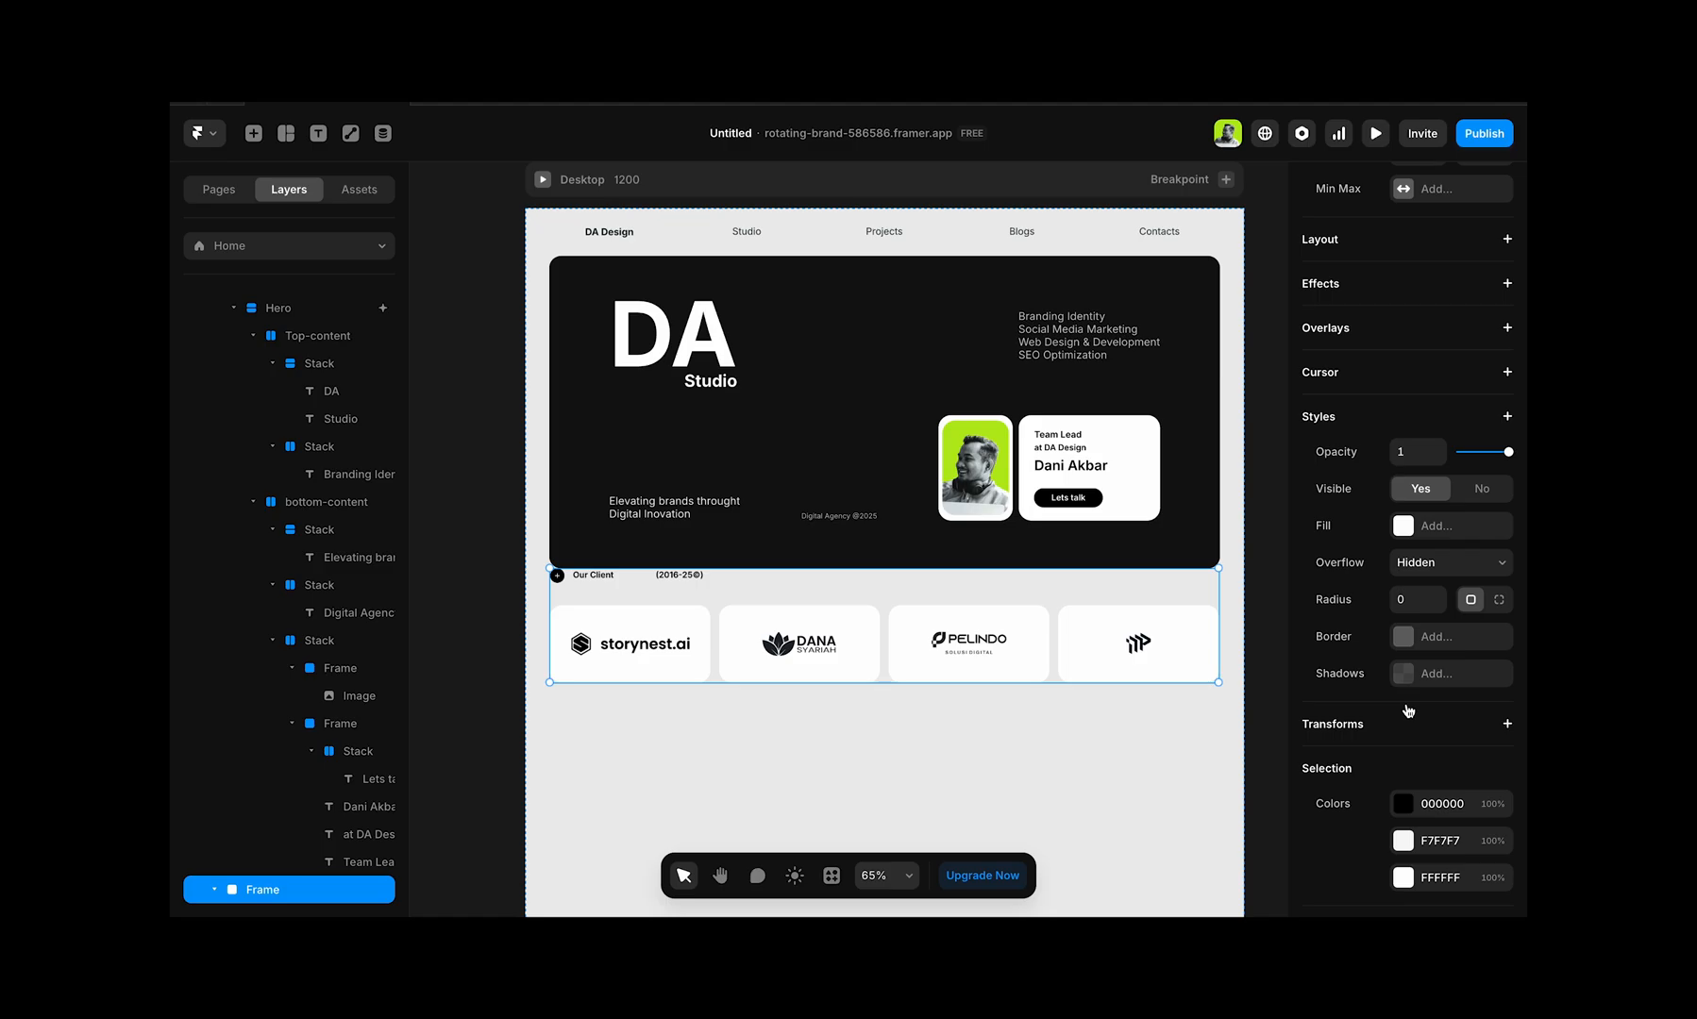
pyautogui.scroll(2, 1435, 345)
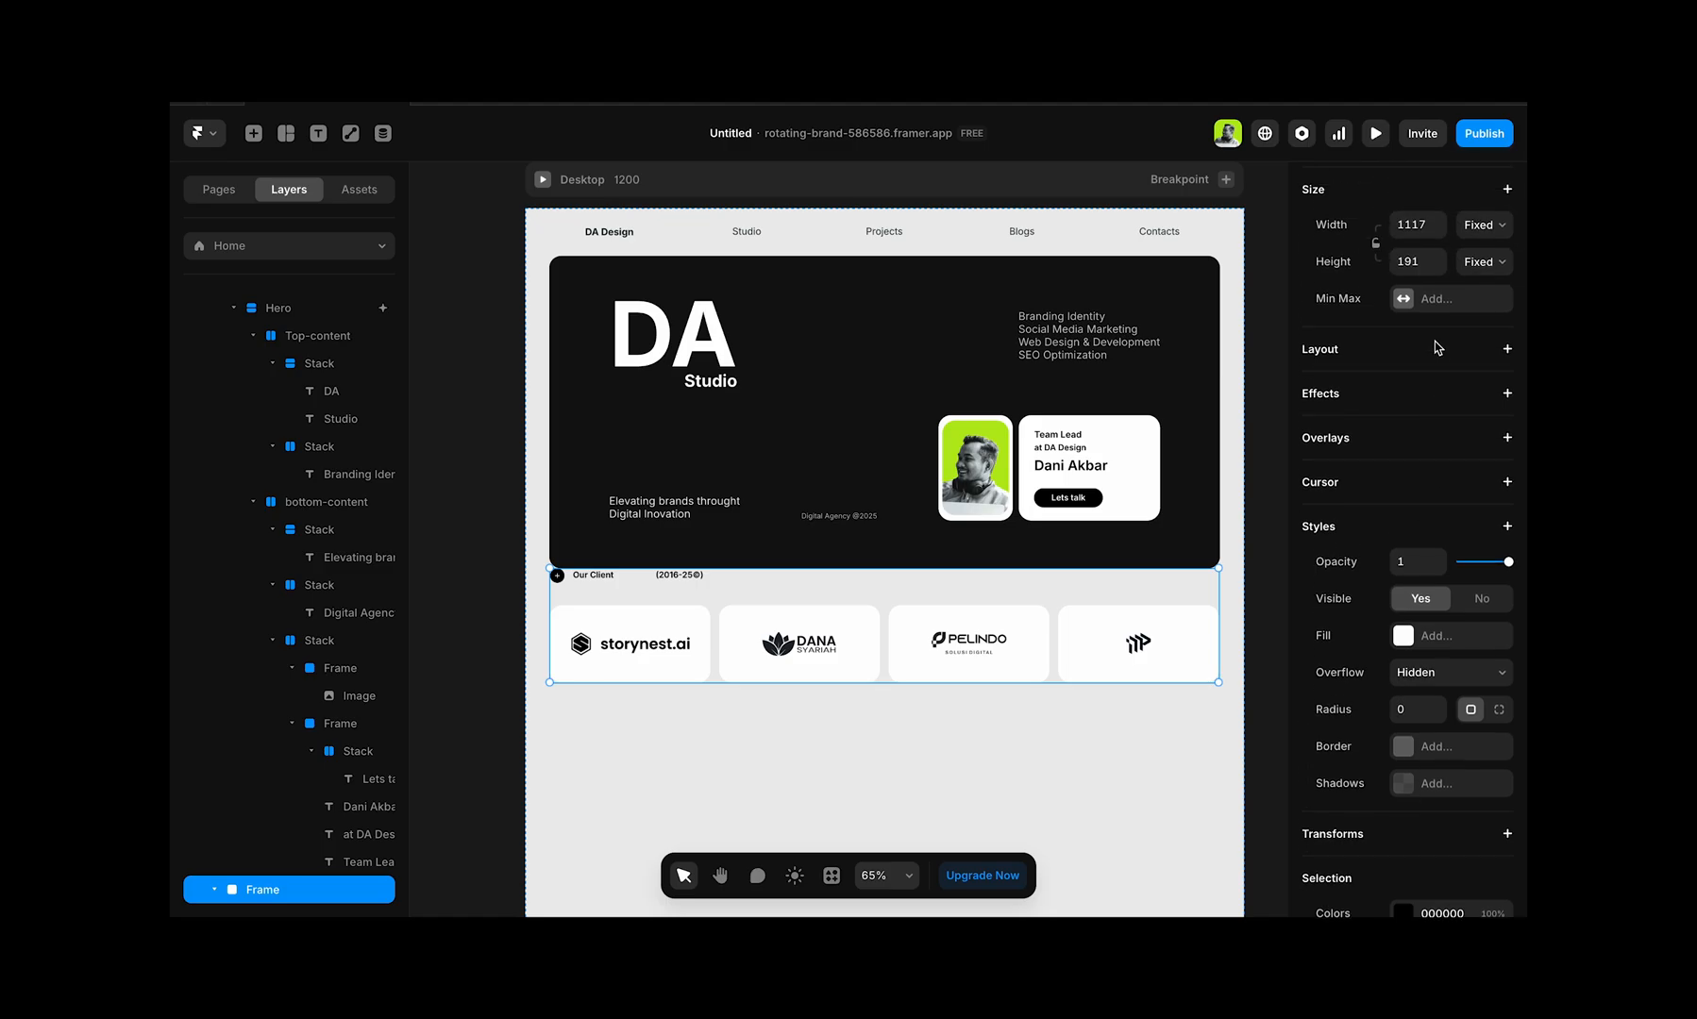
pyautogui.click(1507, 350)
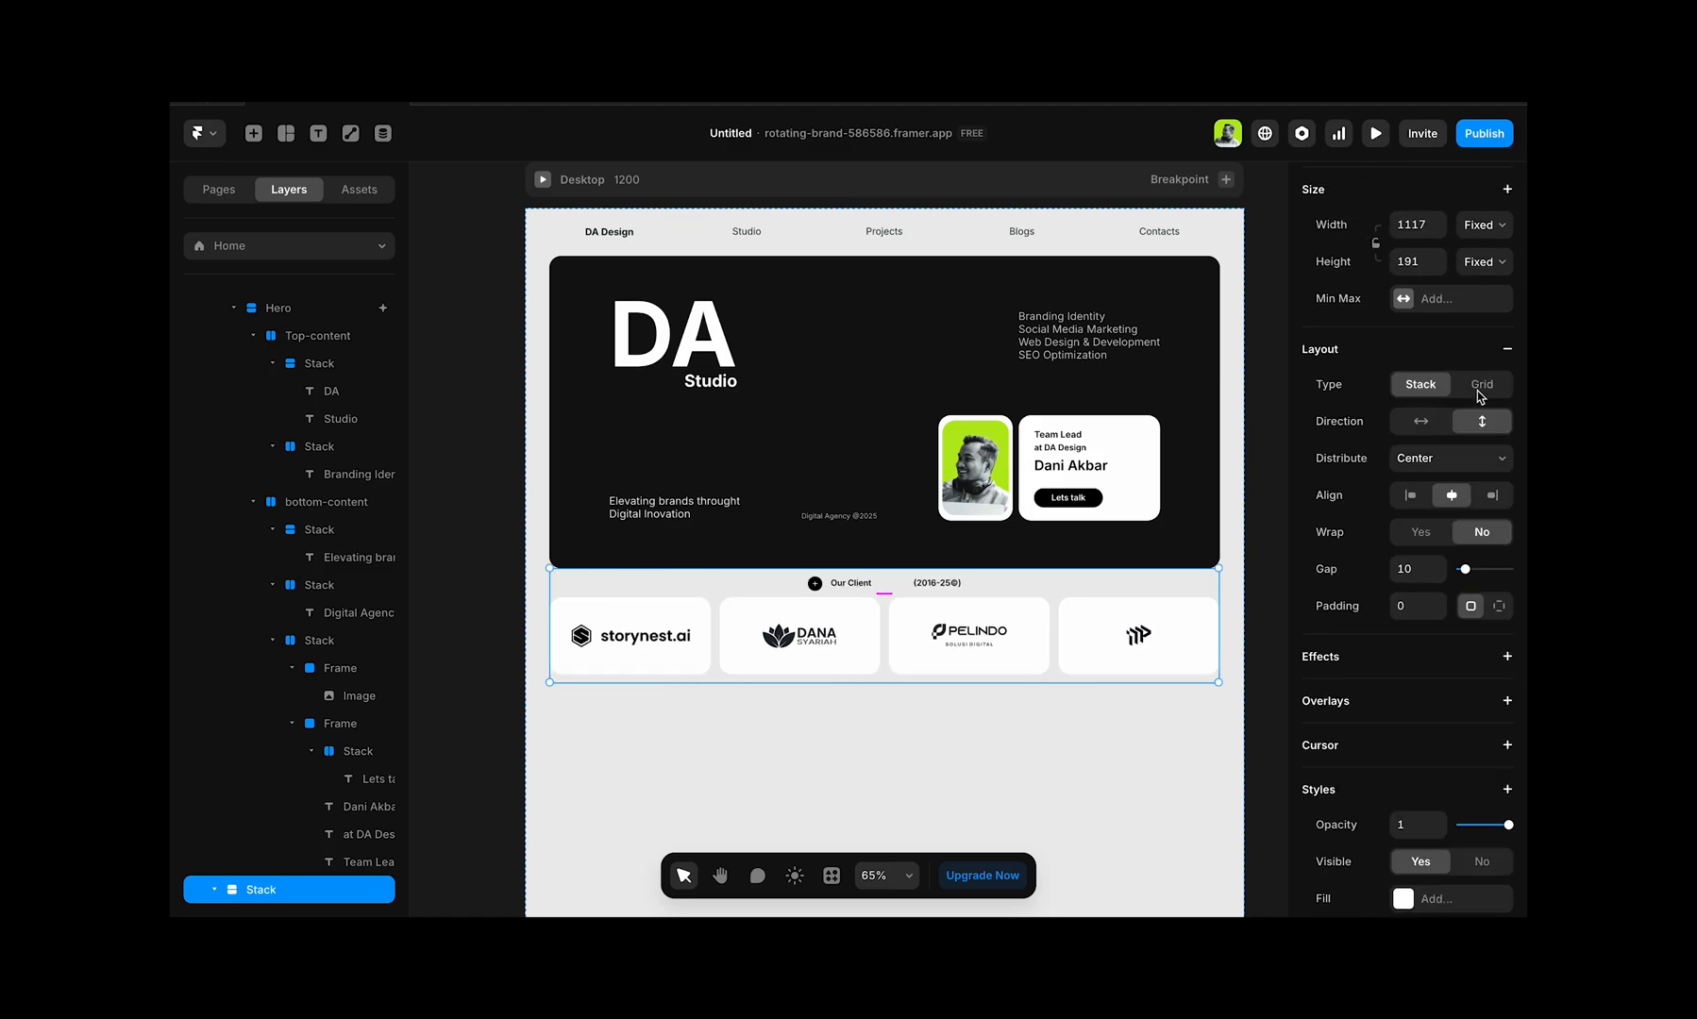
pyautogui.click(1410, 497)
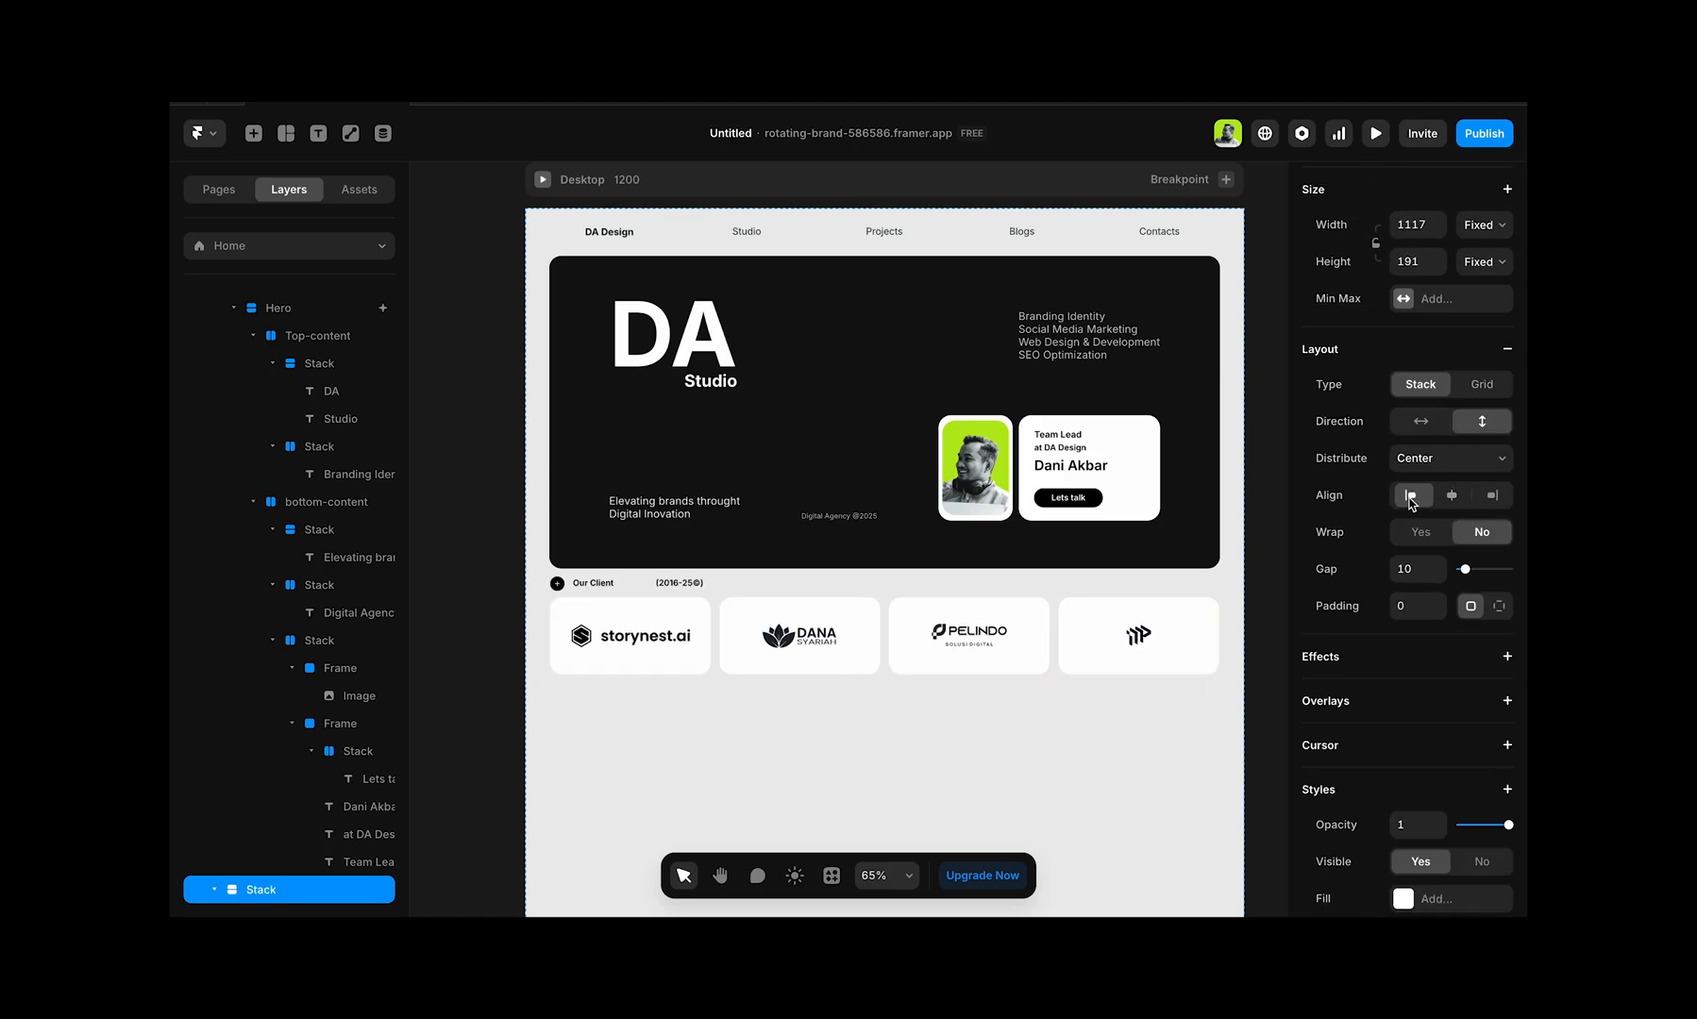
pyautogui.click(1458, 421)
pyautogui.moveTo(1465, 569); pyautogui.dragTo(1473, 577)
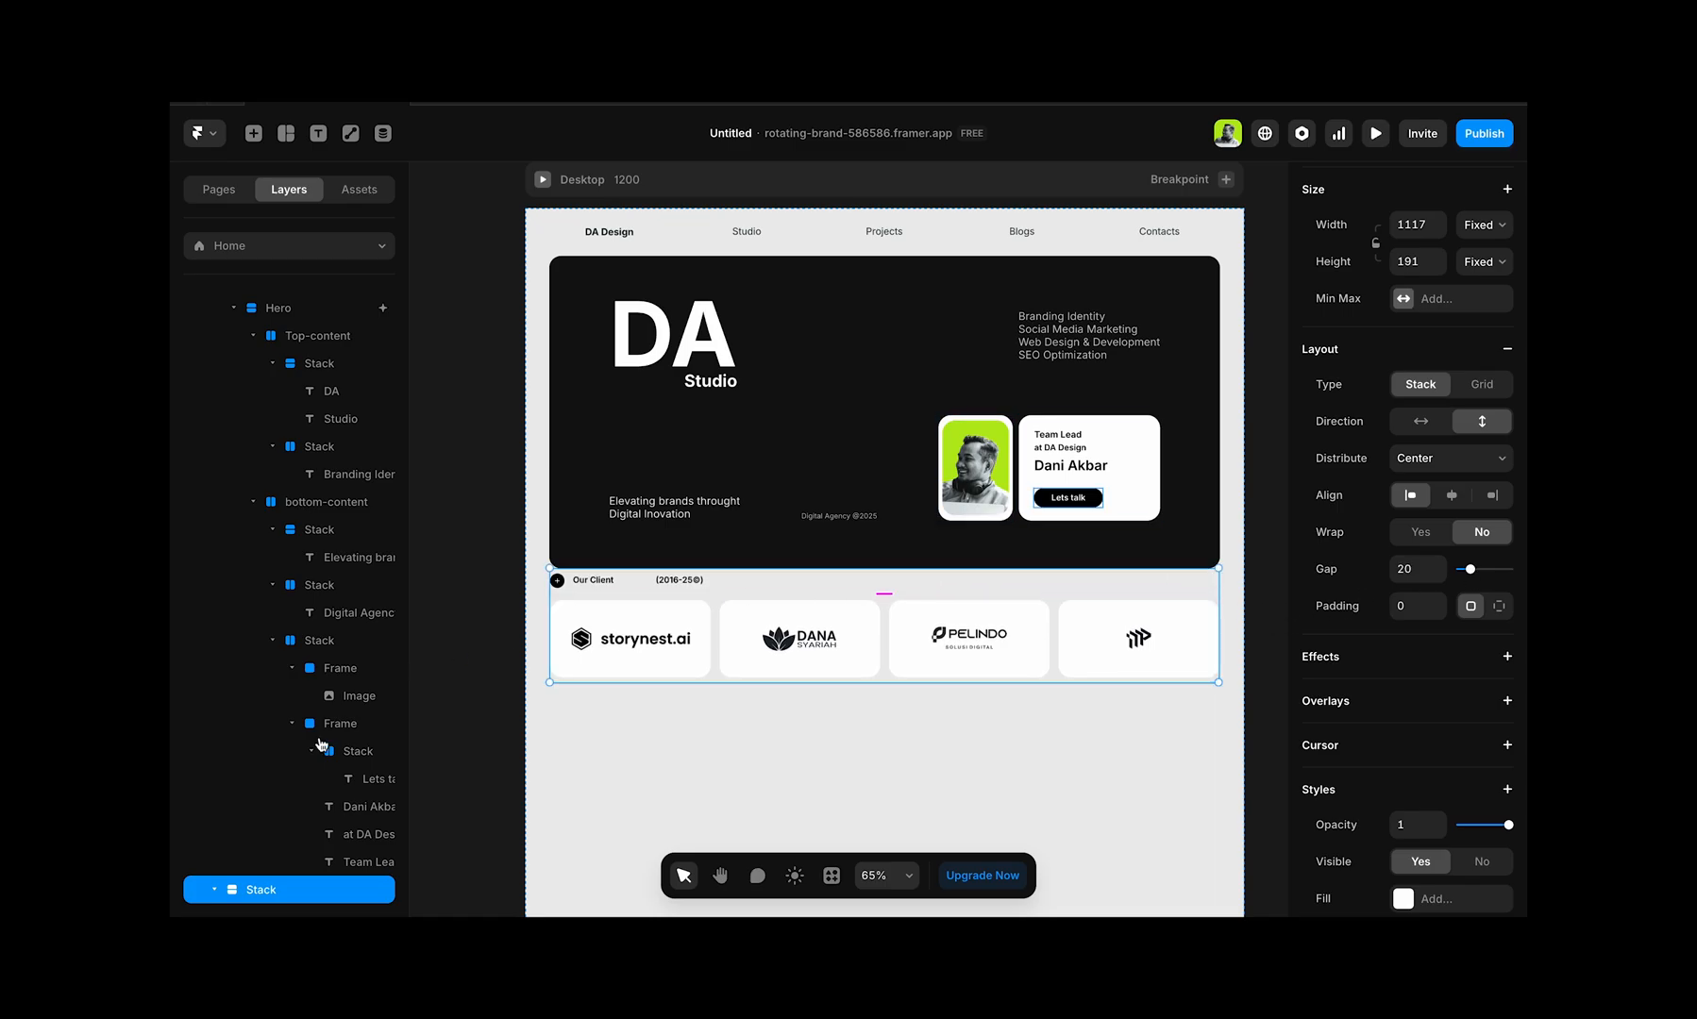
# Step: Rename the stack holding the heading and logo cards as Our-Client
pyautogui.scroll(-1, 321, 746)
pyautogui.doubleClick(258, 808)
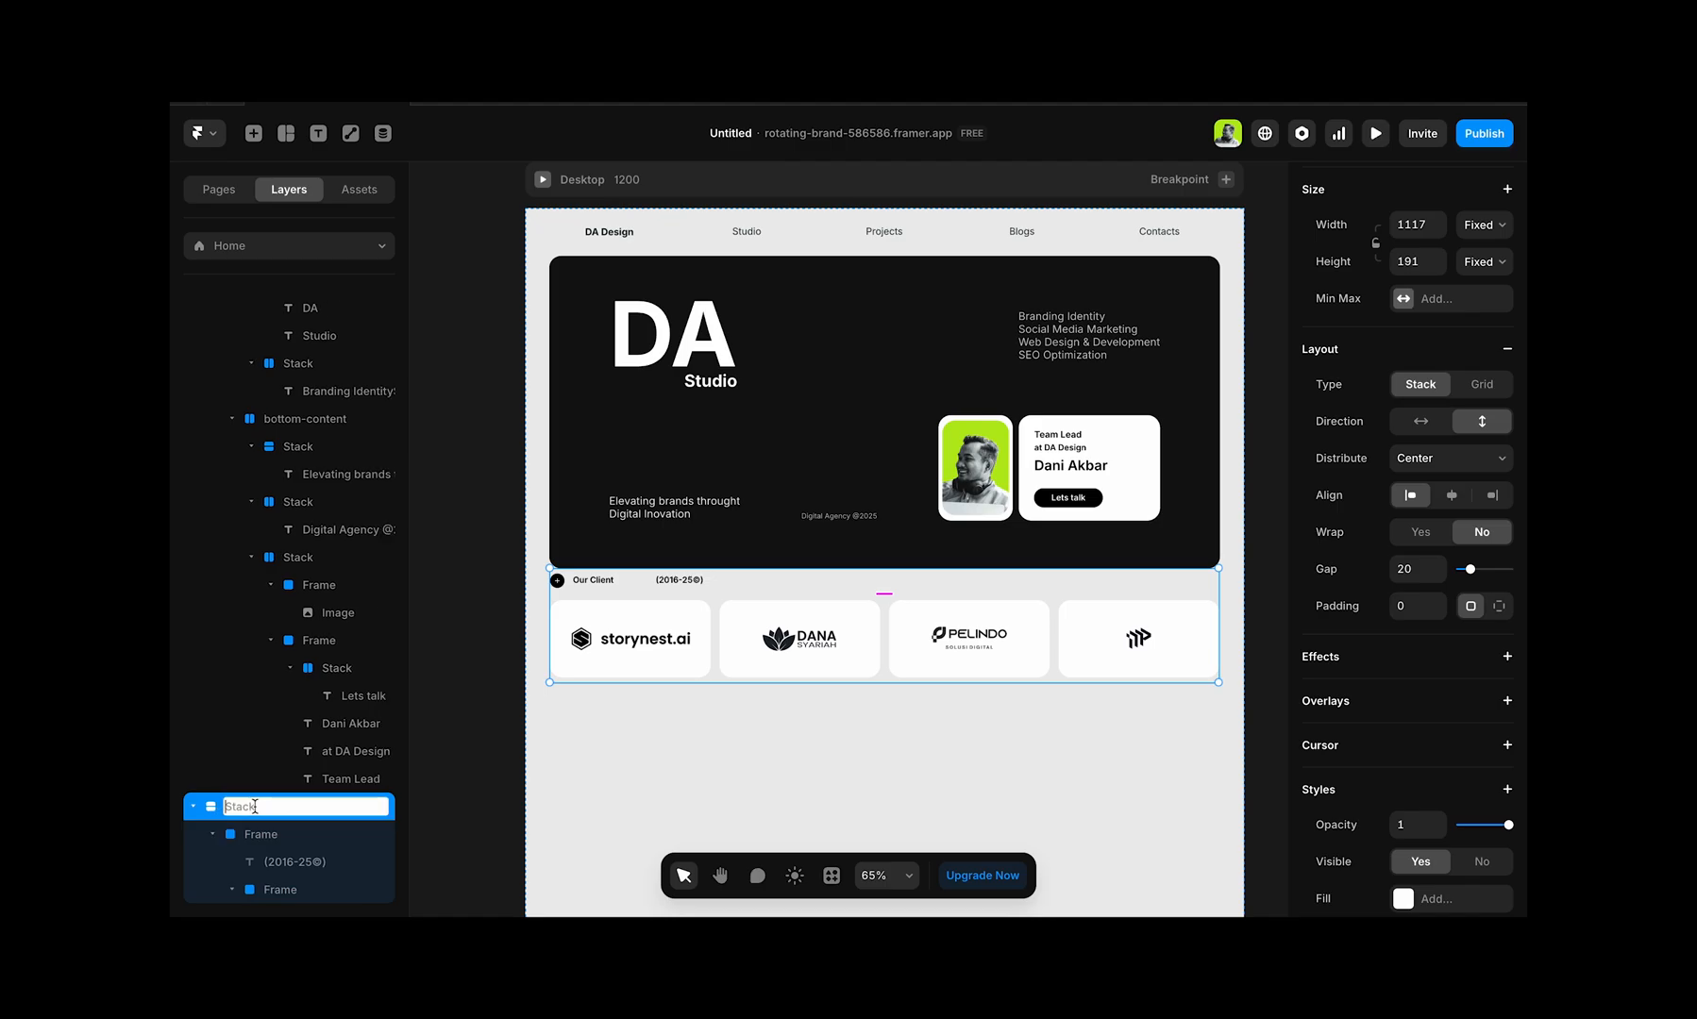
pyautogui.write('Our-Client')
pyautogui.press('Return')
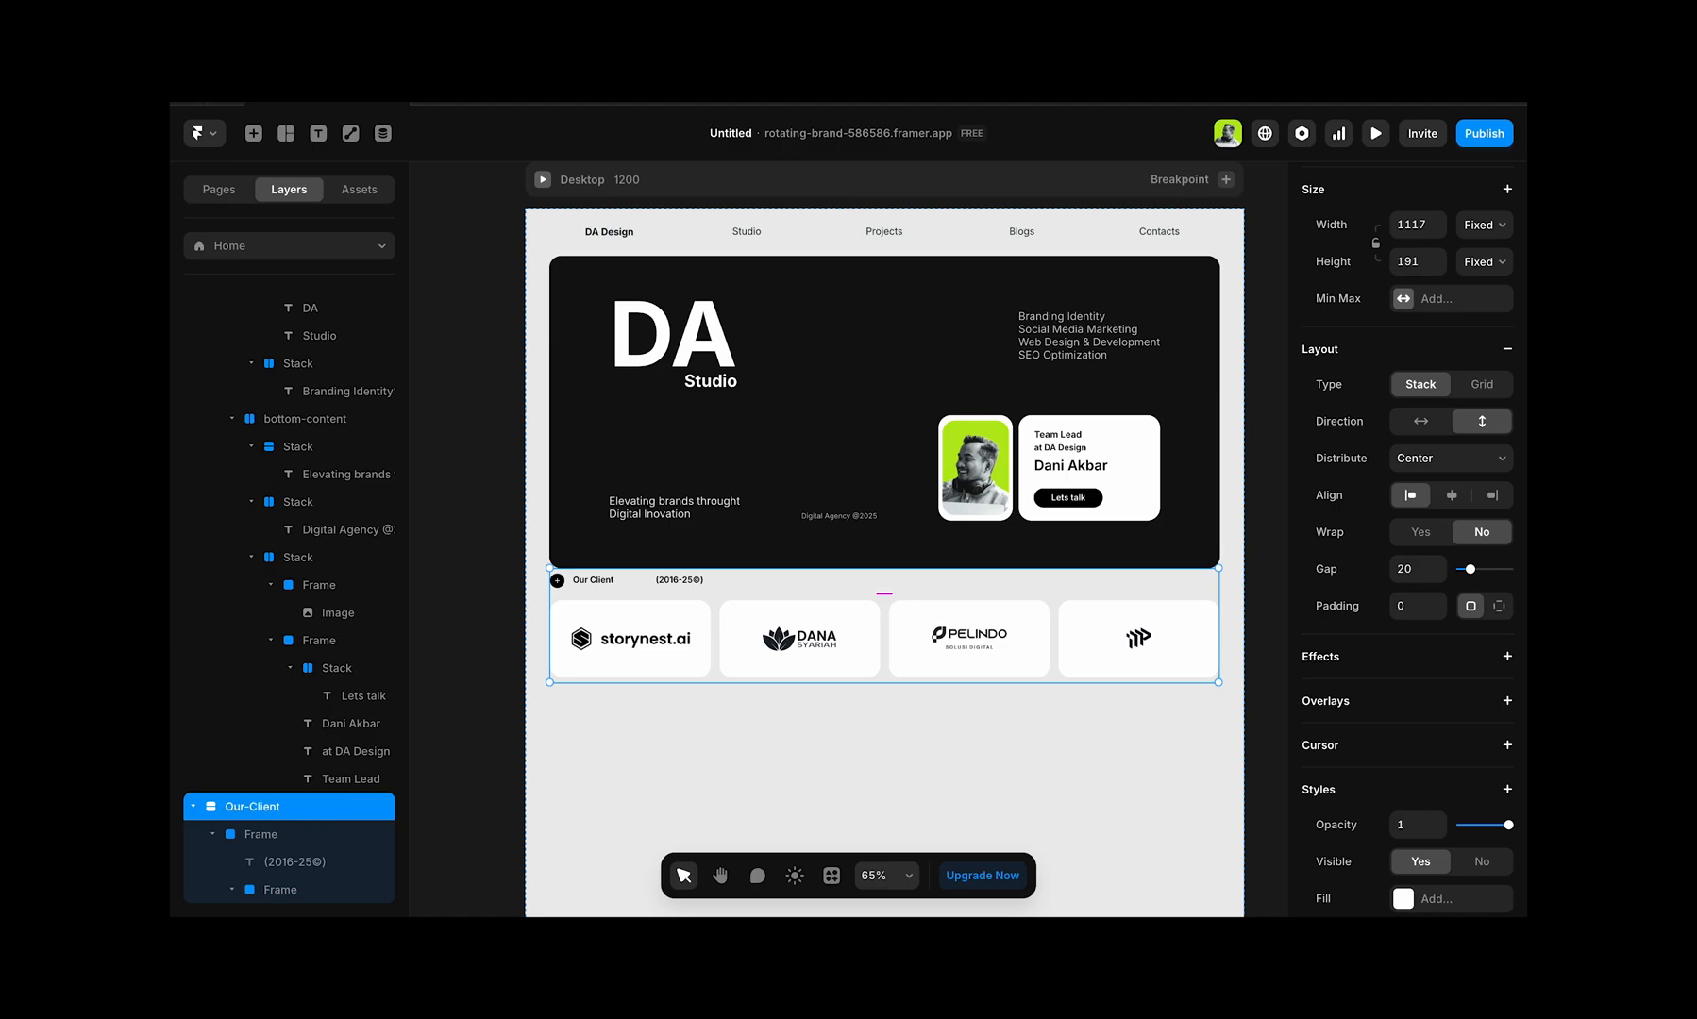
# Step: Wrap the hero Container and the Our-Client stack together in a new frame on the Desktop breakpoint
pyautogui.click(668, 499)
pyautogui.click(536, 407)
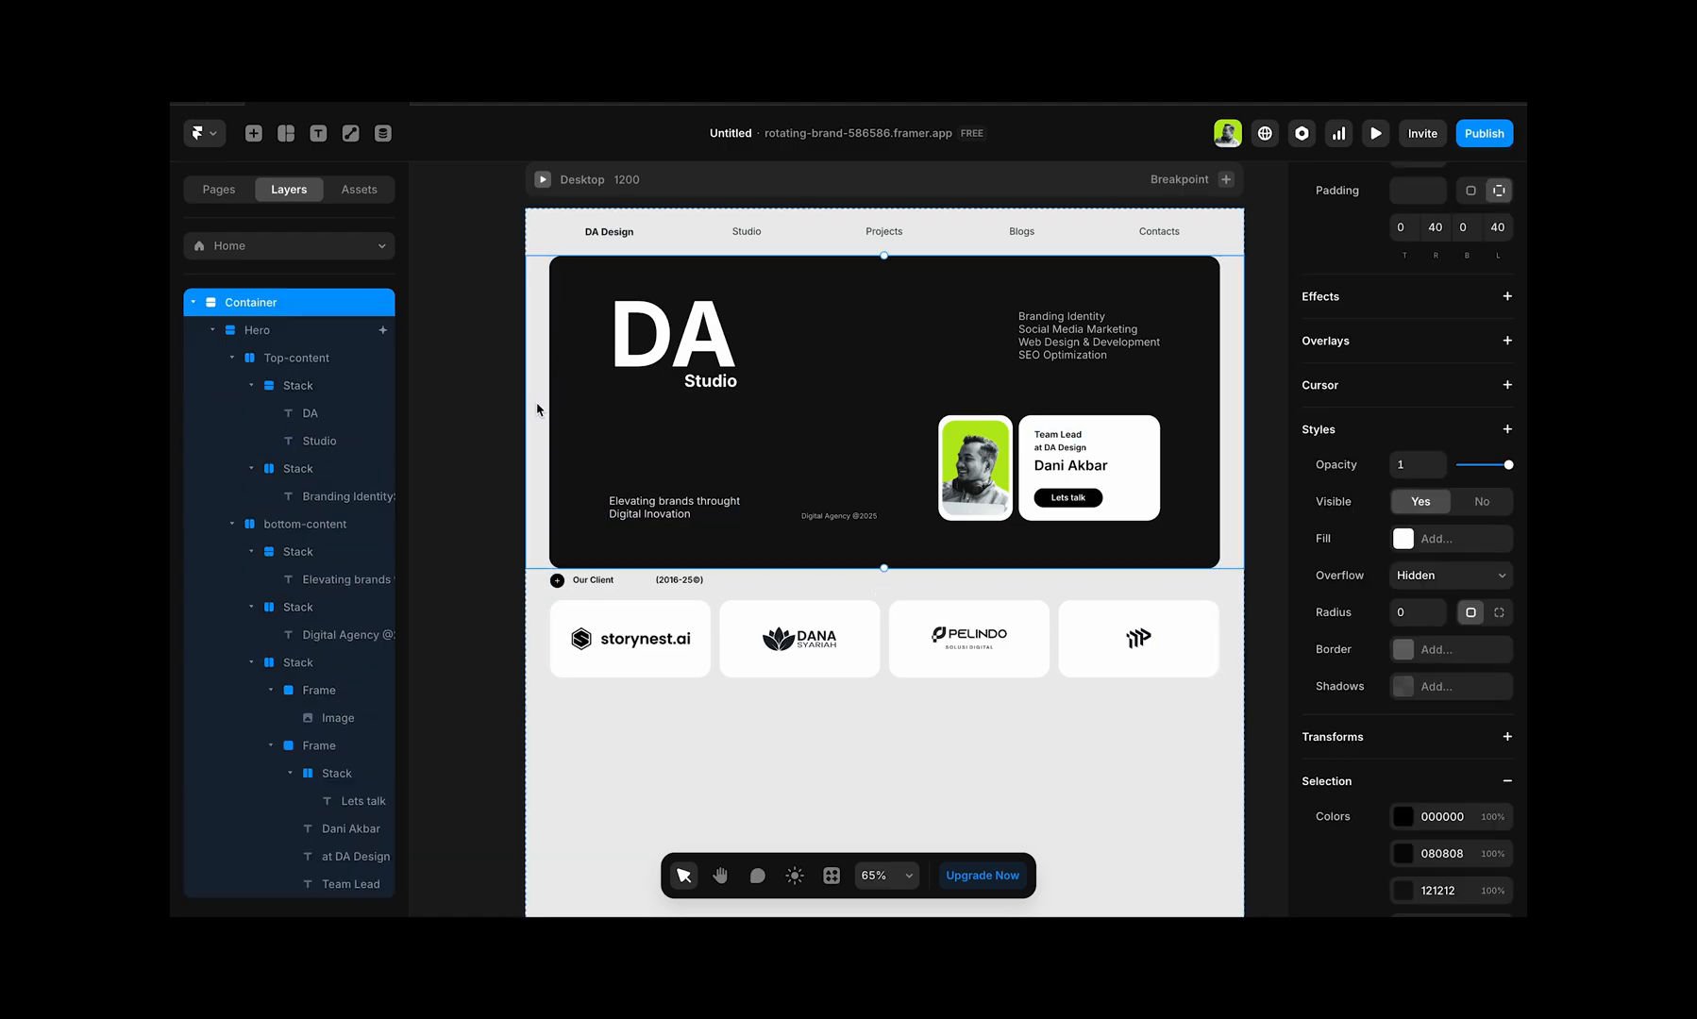
pyautogui.click(195, 303)
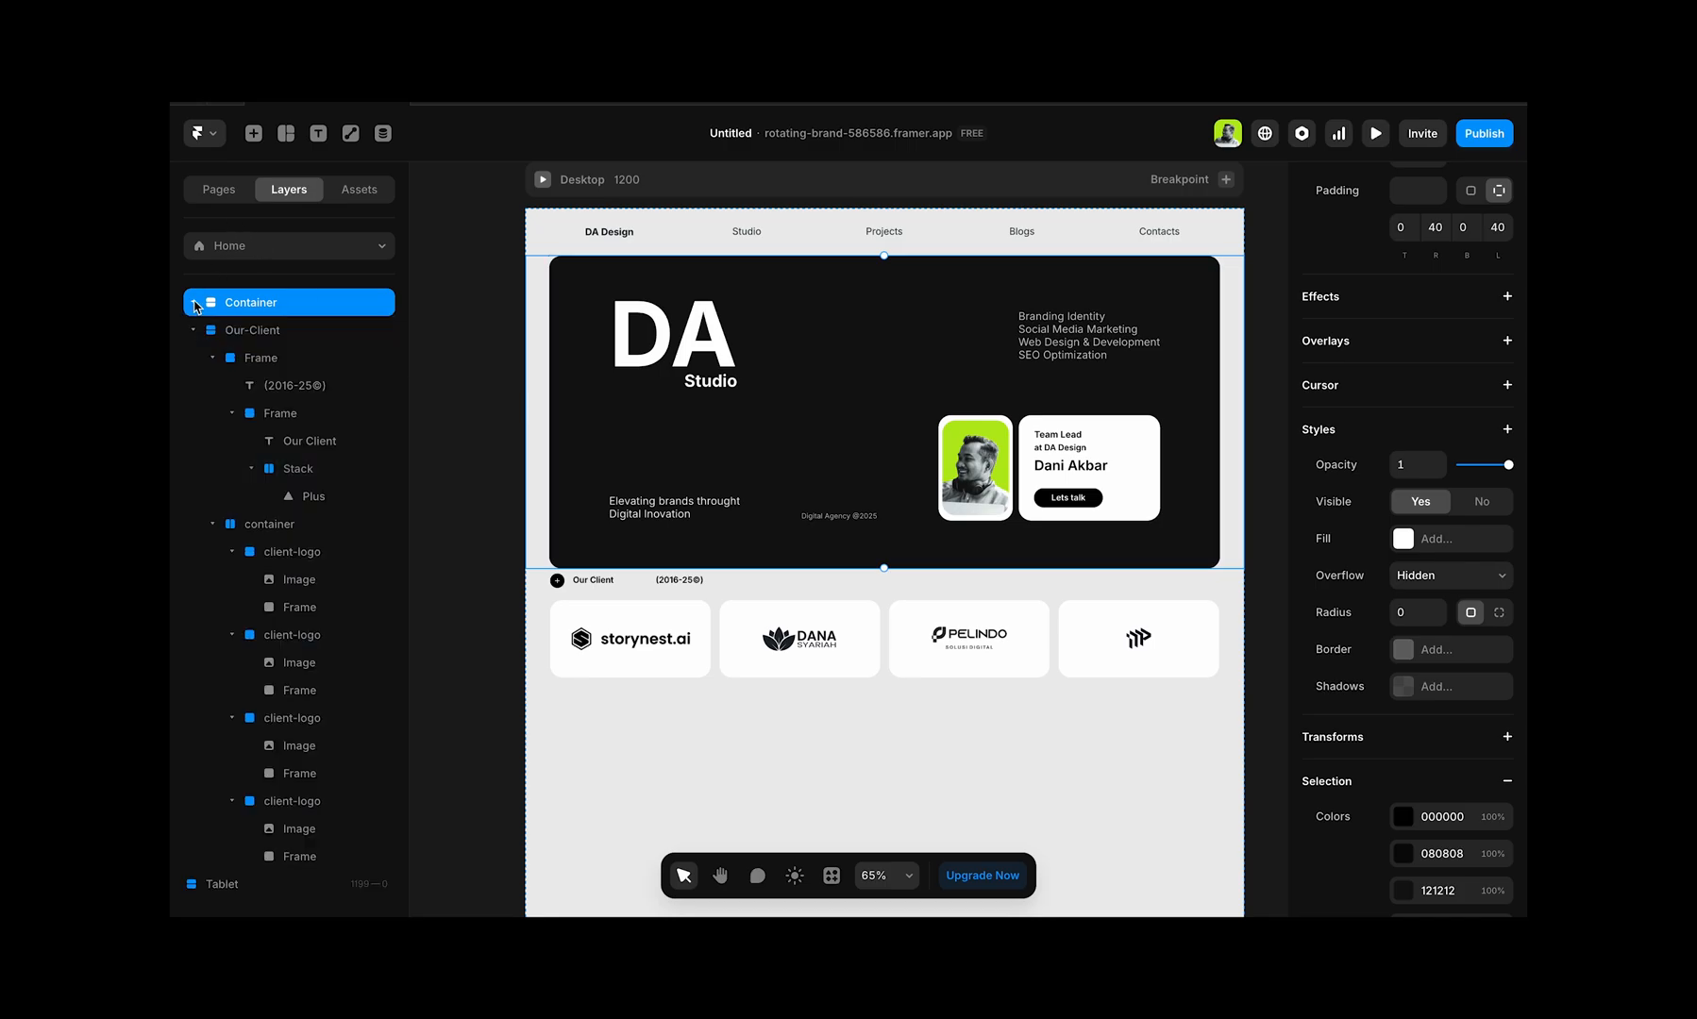
pyautogui.click(194, 331)
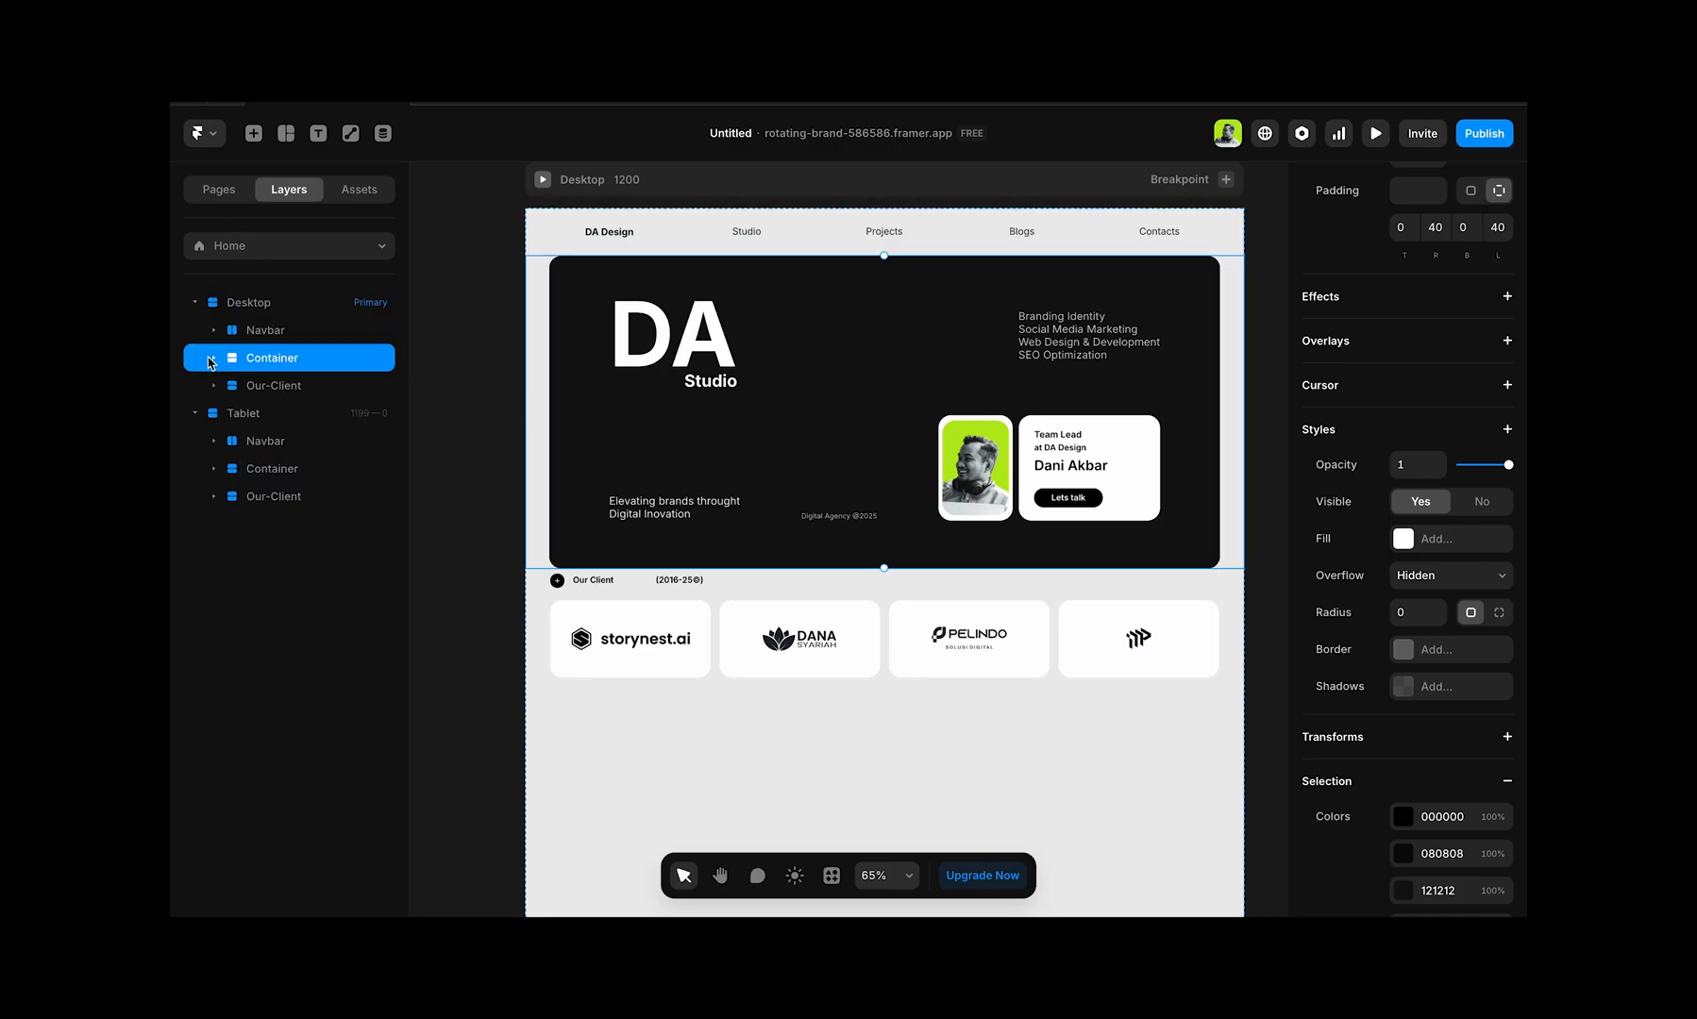
pyautogui.keyDown('shift'); pyautogui.click(267, 388); pyautogui.keyUp('shift')
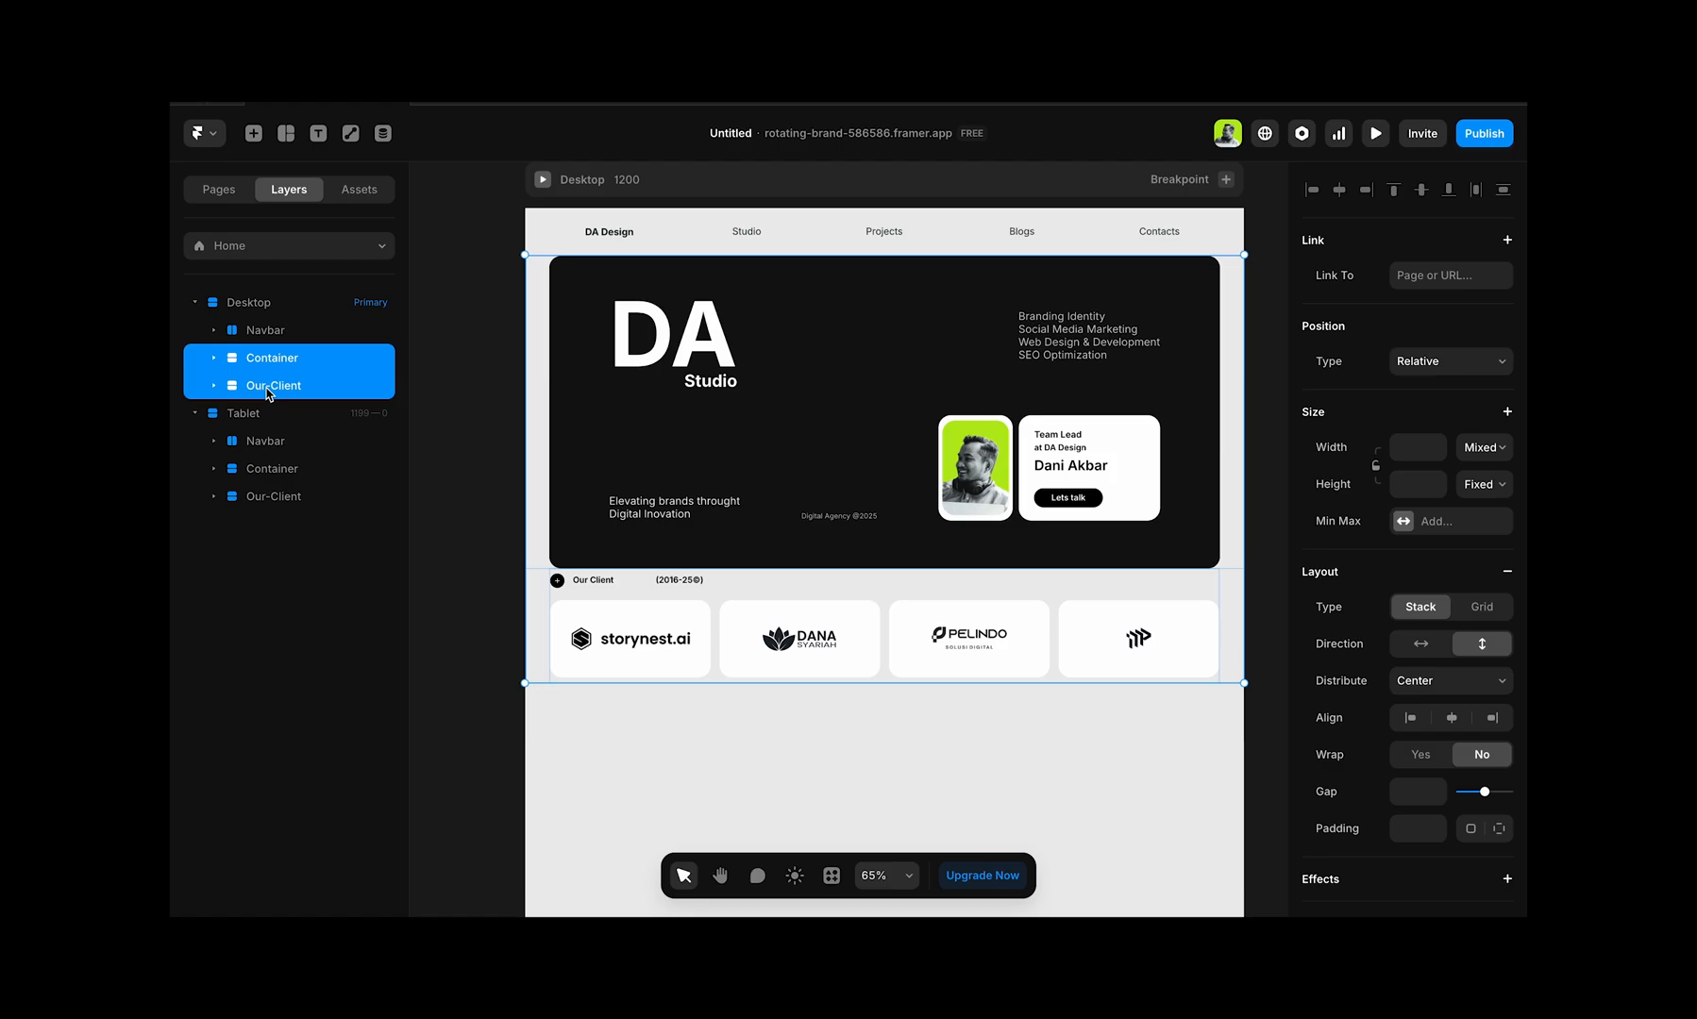
pyautogui.hotkey('ctrl', 'alt', 'Return')
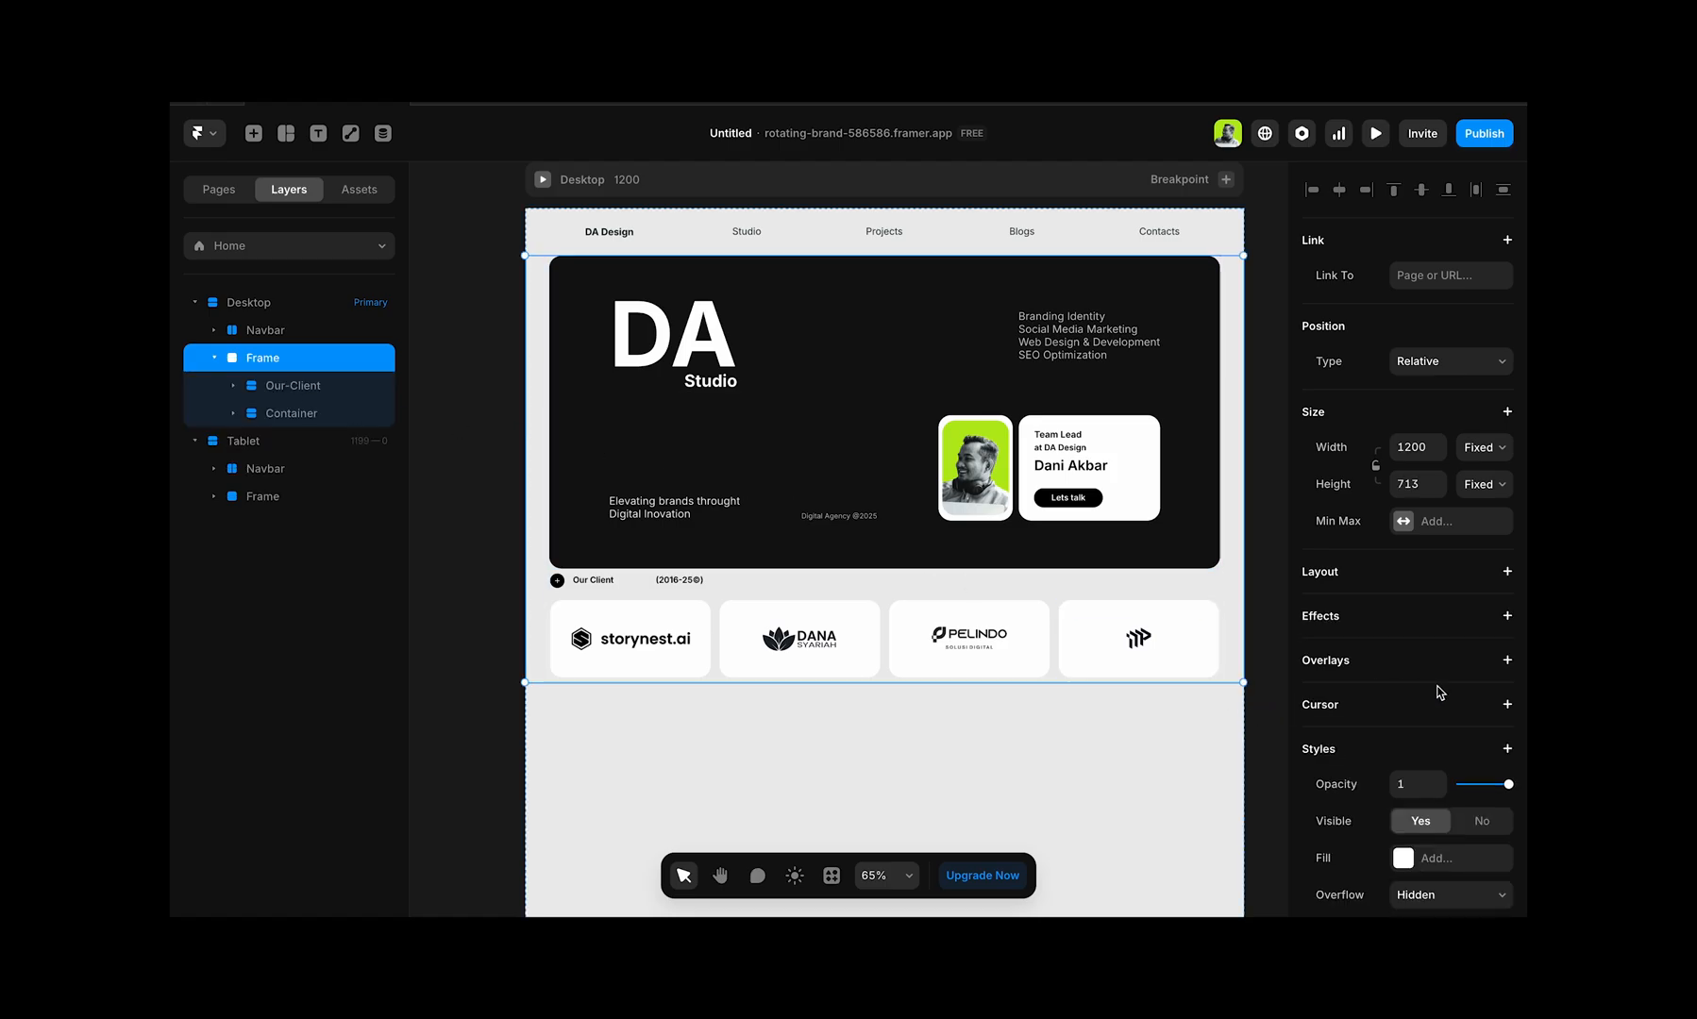
# Step: Give the frame around Container and Our-Client a vertical stack layout with a gap of 20
pyautogui.scroll(-3, 1438, 694)
pyautogui.scroll(-1, 1438, 692)
pyautogui.scroll(2, 1442, 660)
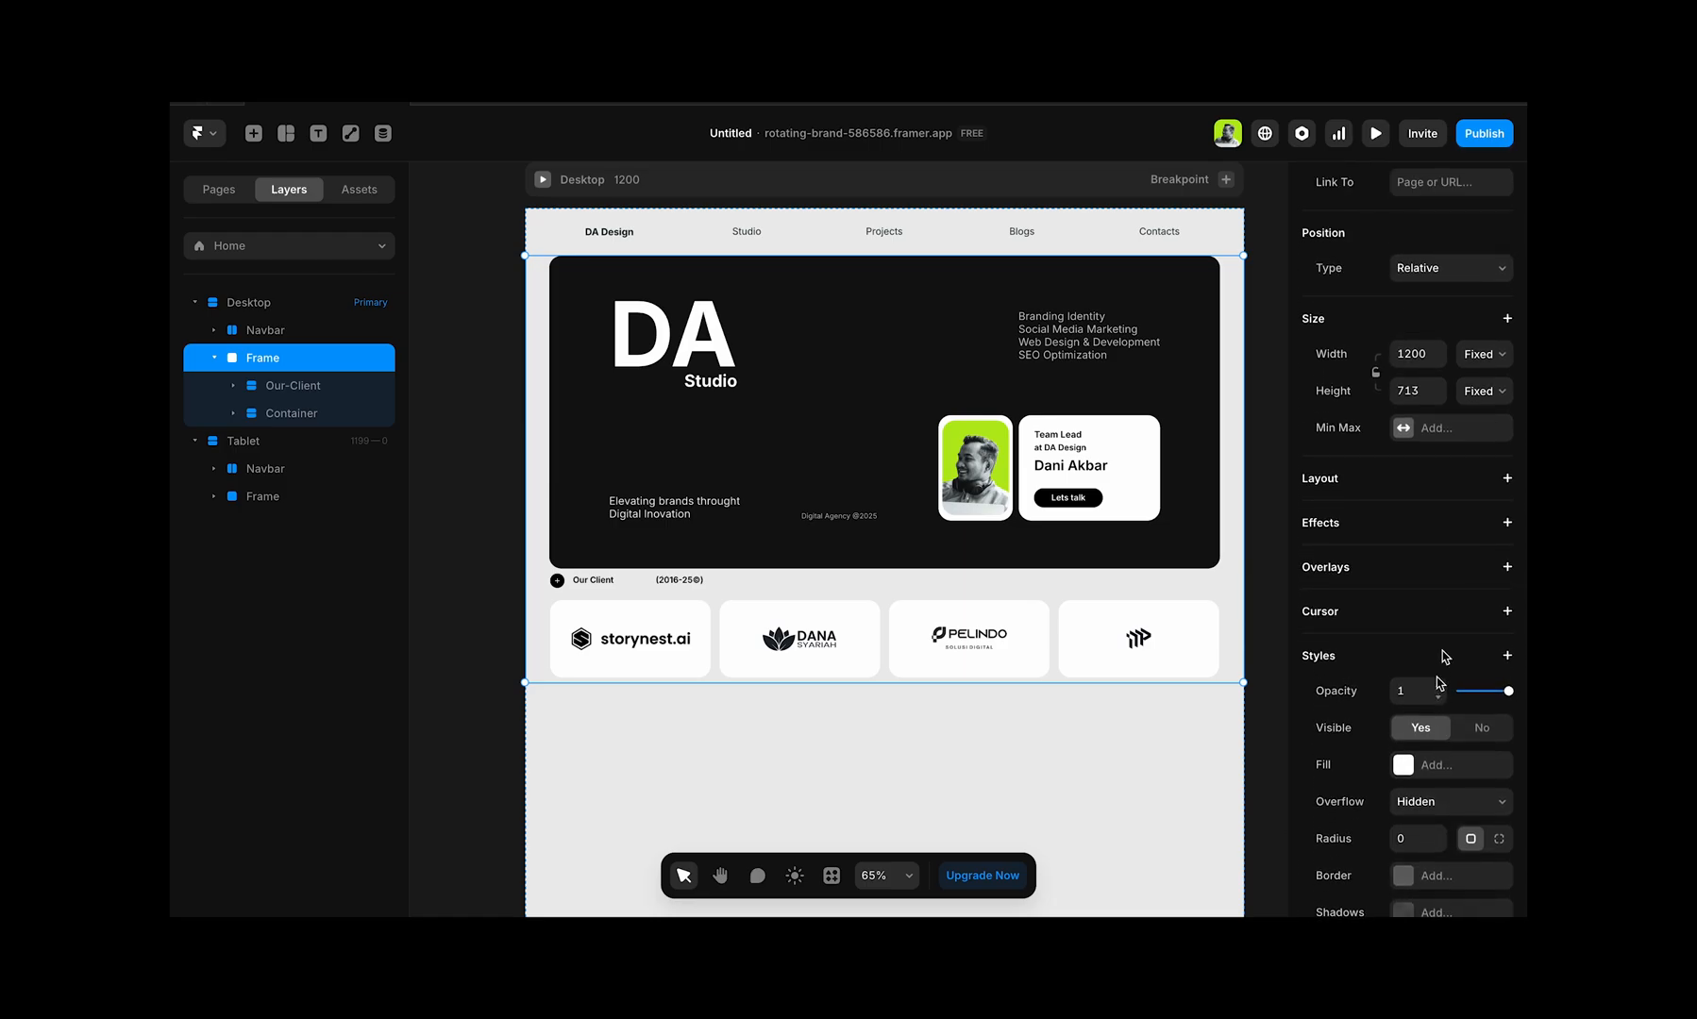
pyautogui.click(1508, 481)
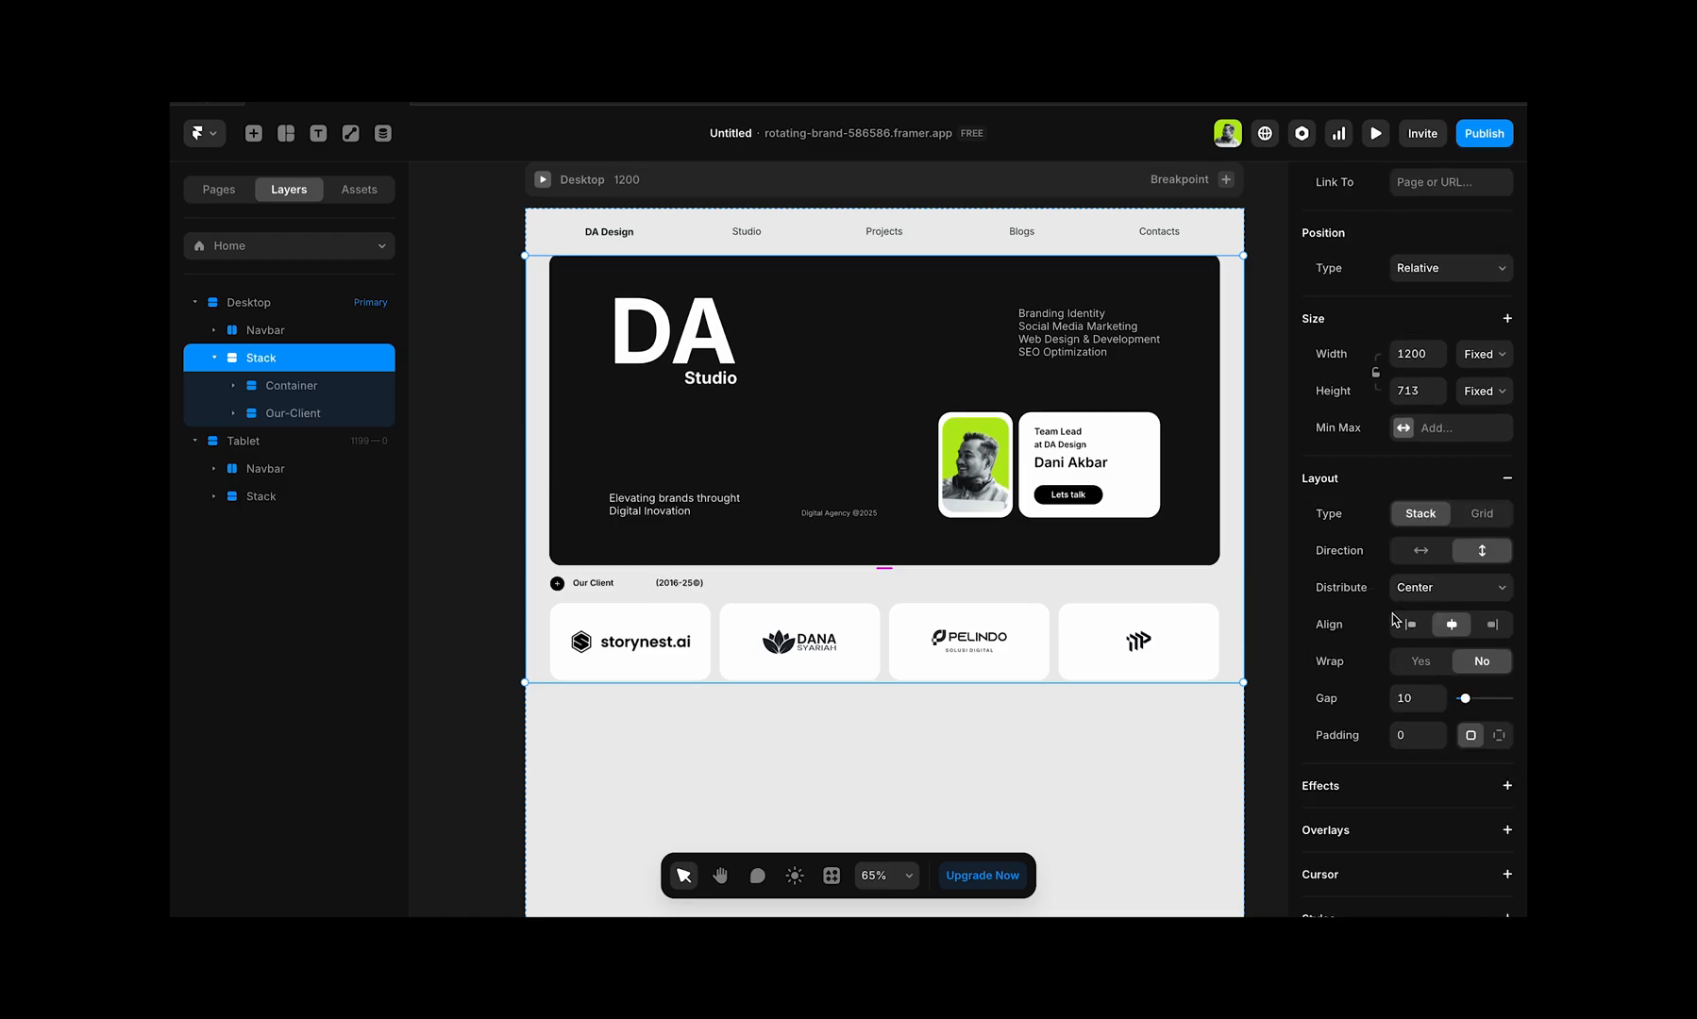
pyautogui.click(1426, 700)
pyautogui.write('20')
pyautogui.press('Tab')
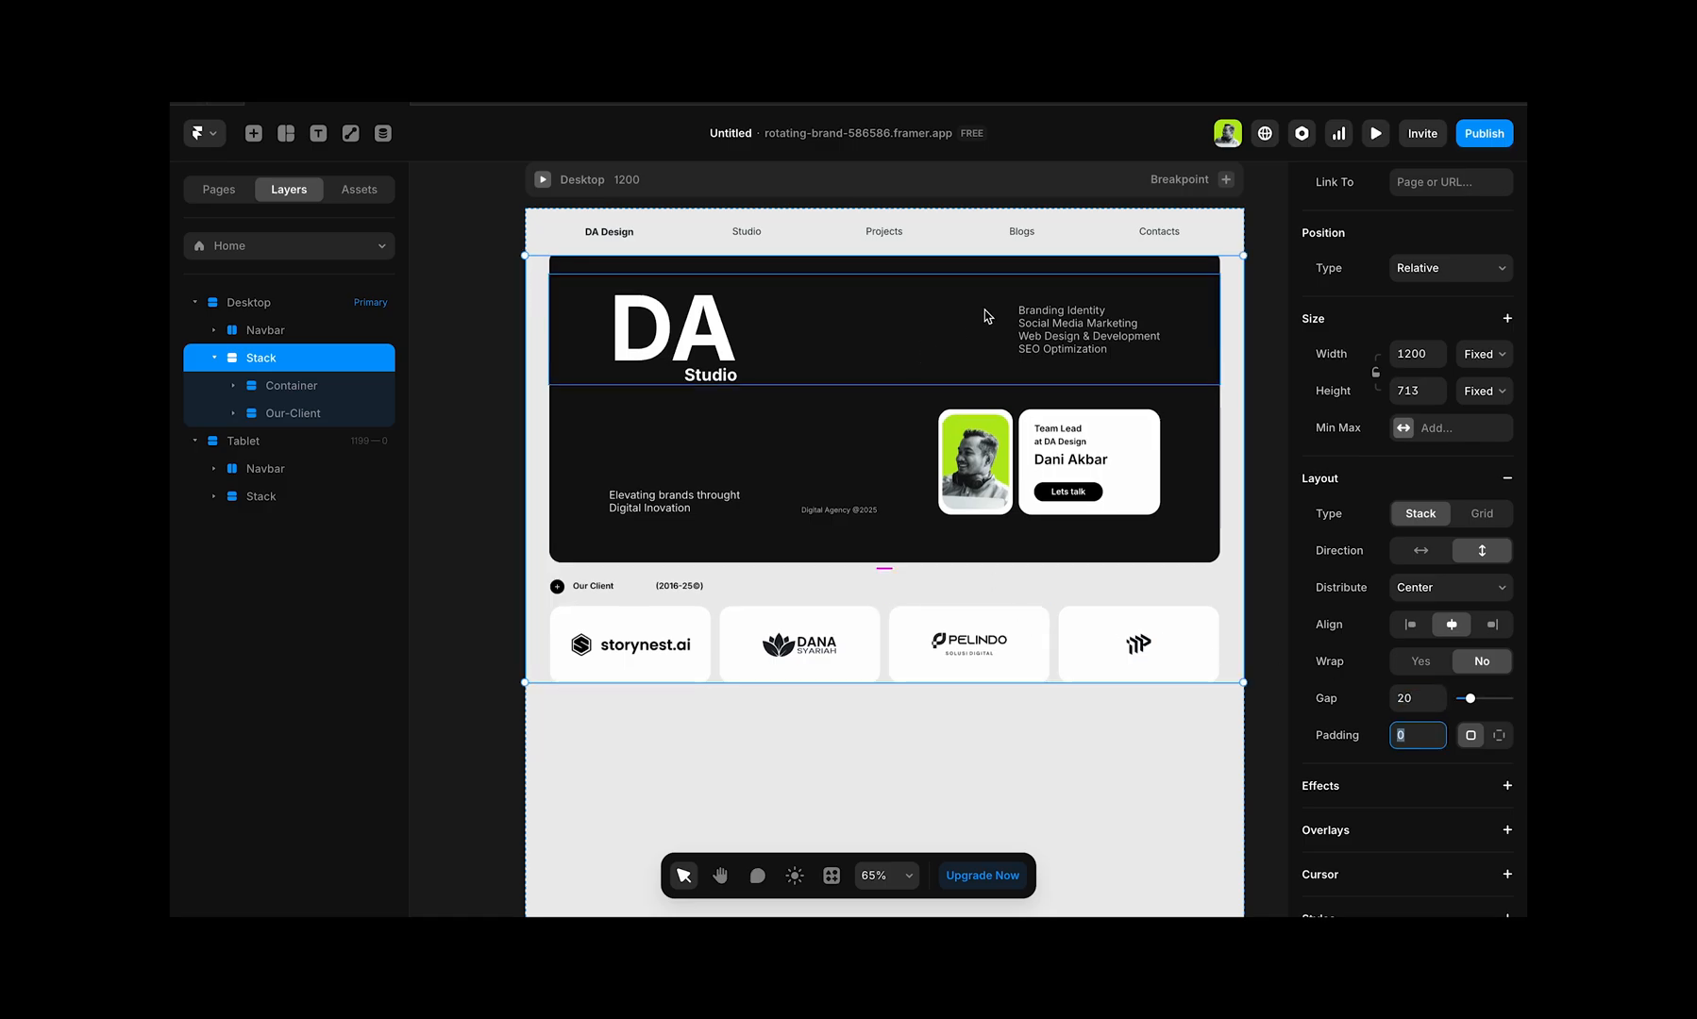
# Step: Preview the Desktop page, look through the hero and Our Client sections, and return to the editor
pyautogui.scroll(-3, 840, 464)
pyautogui.scroll(4, 840, 466)
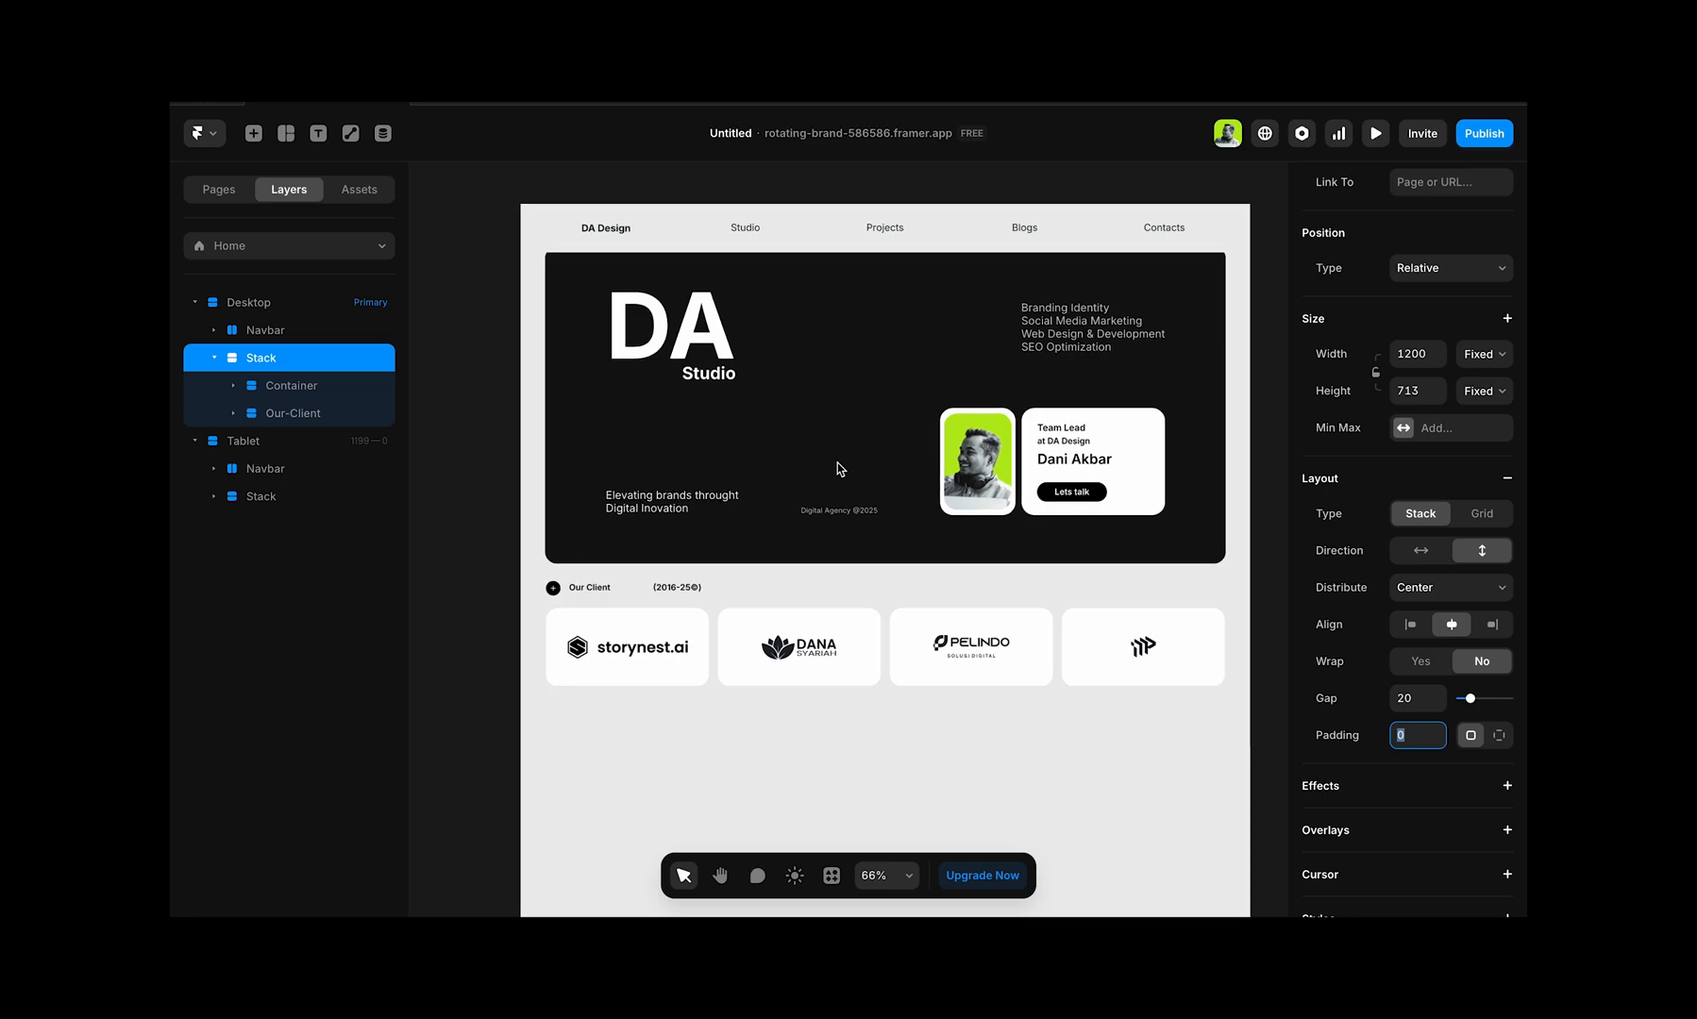
pyautogui.scroll(-2, 840, 468)
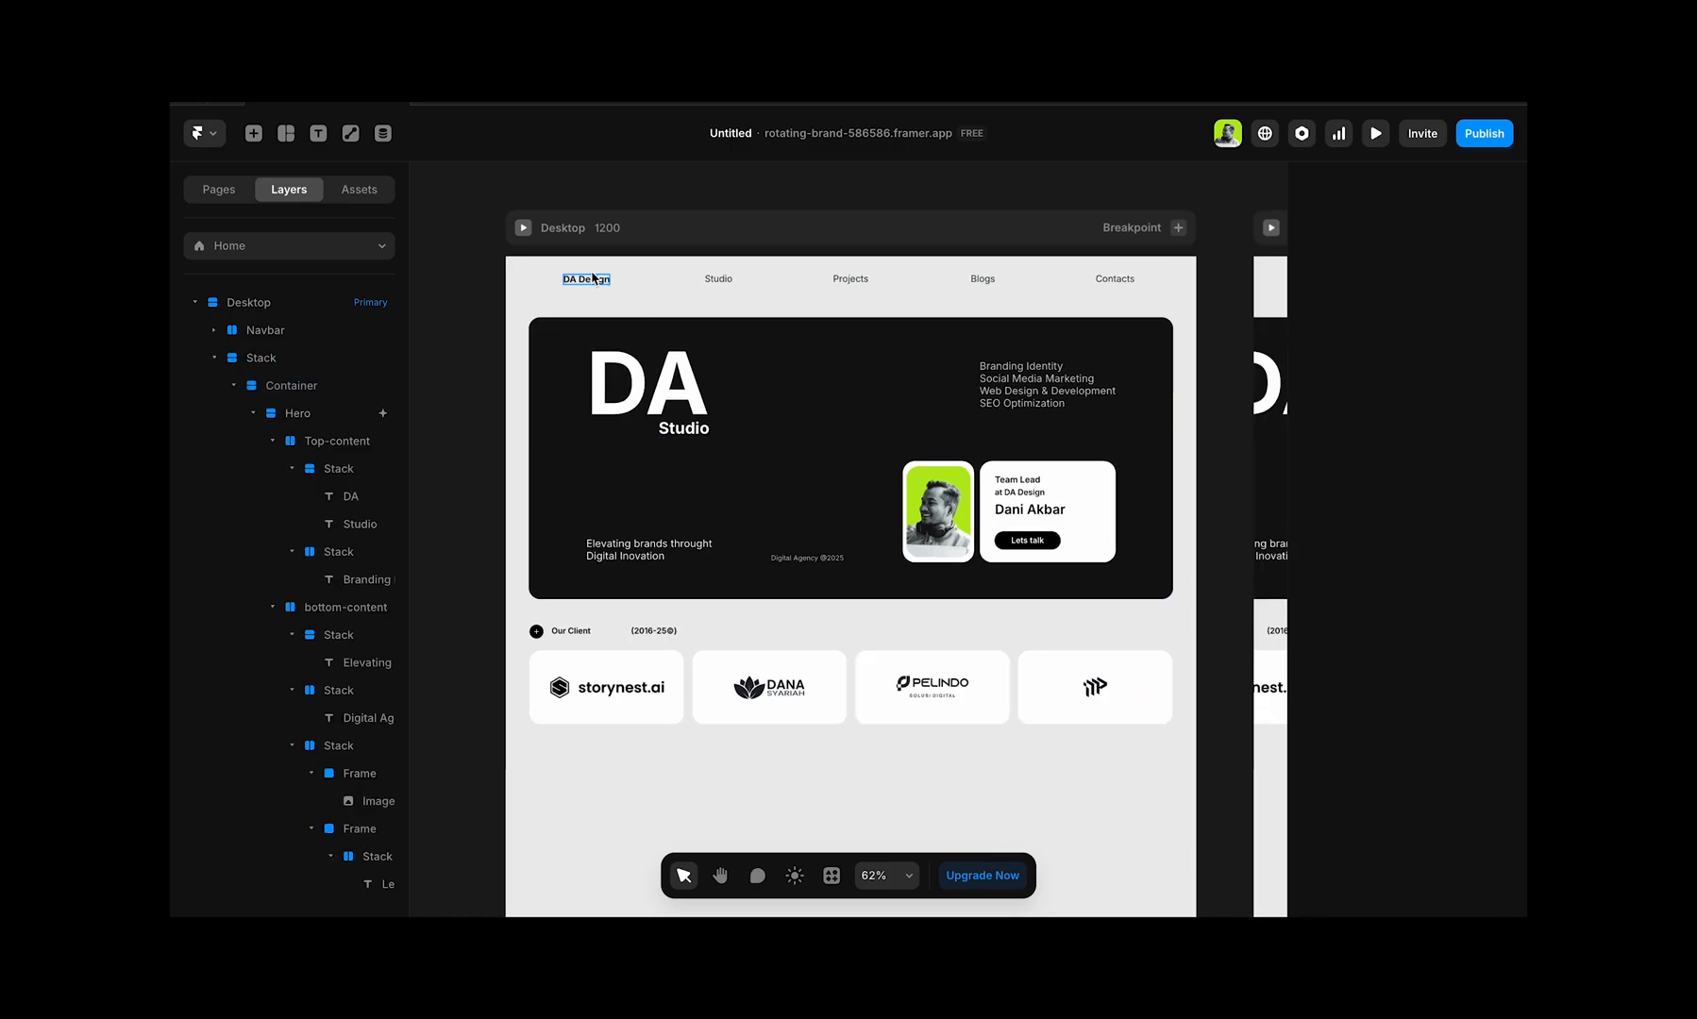
pyautogui.click(524, 228)
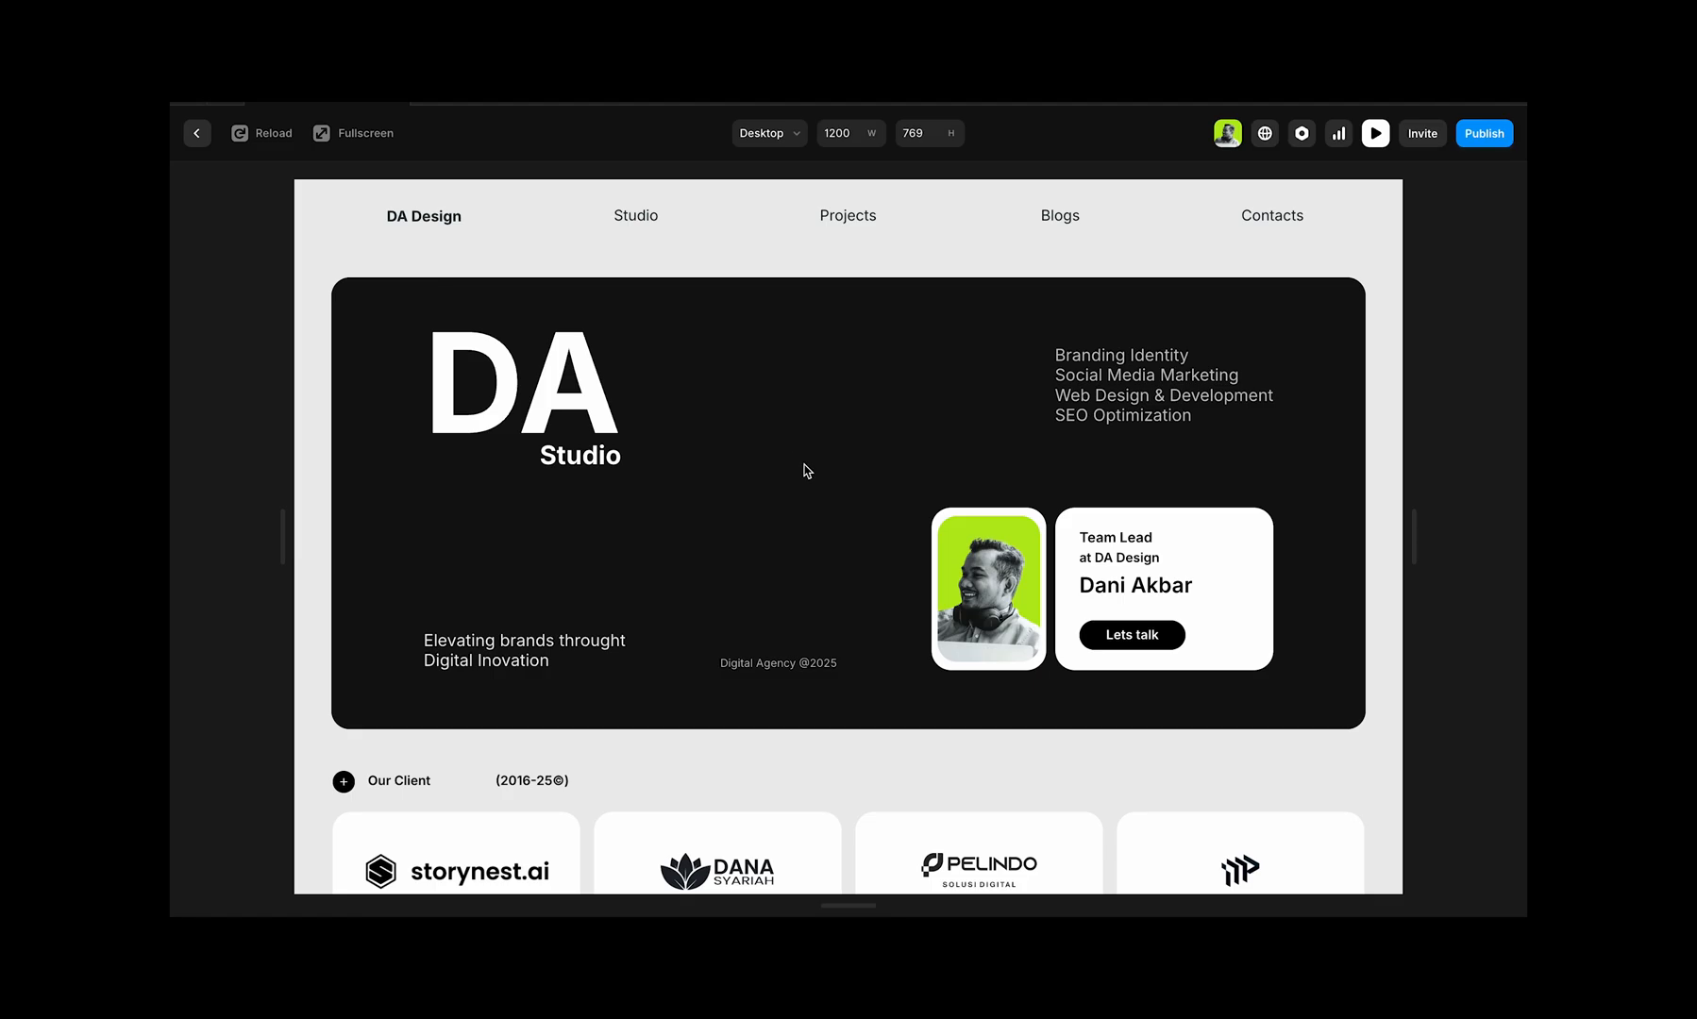
pyautogui.scroll(-5, 807, 470)
pyautogui.scroll(5, 807, 470)
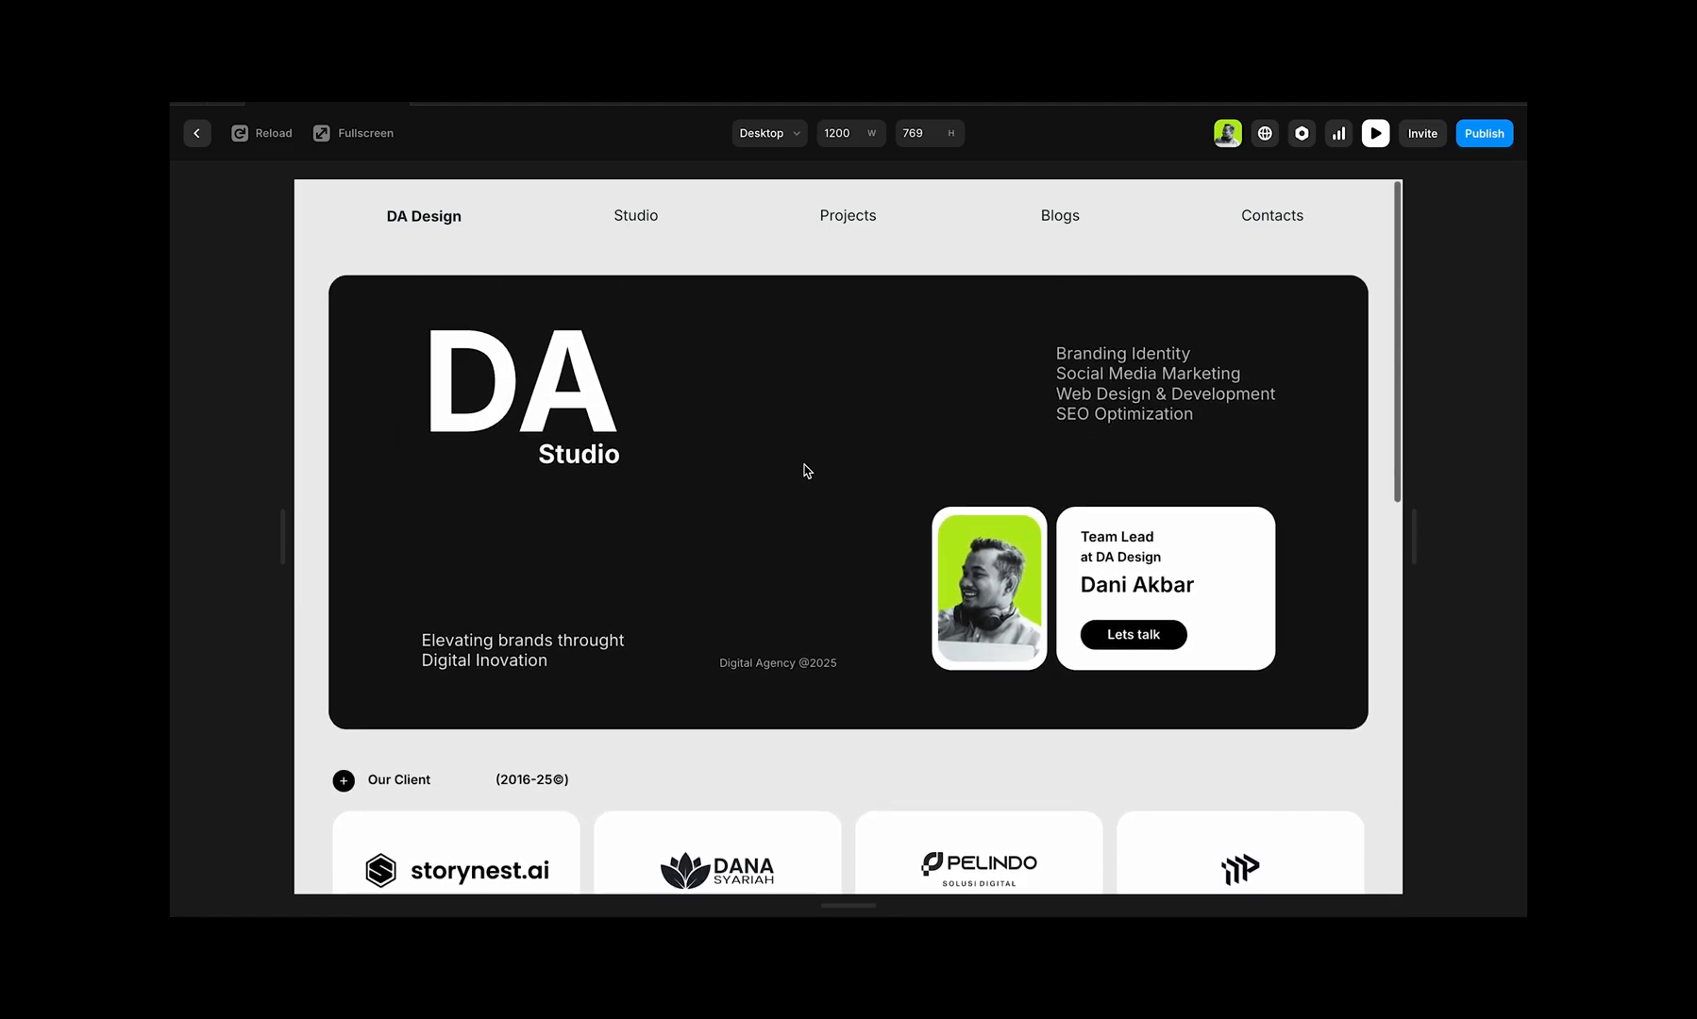
pyautogui.scroll(-5, 803, 469)
pyautogui.scroll(5, 803, 469)
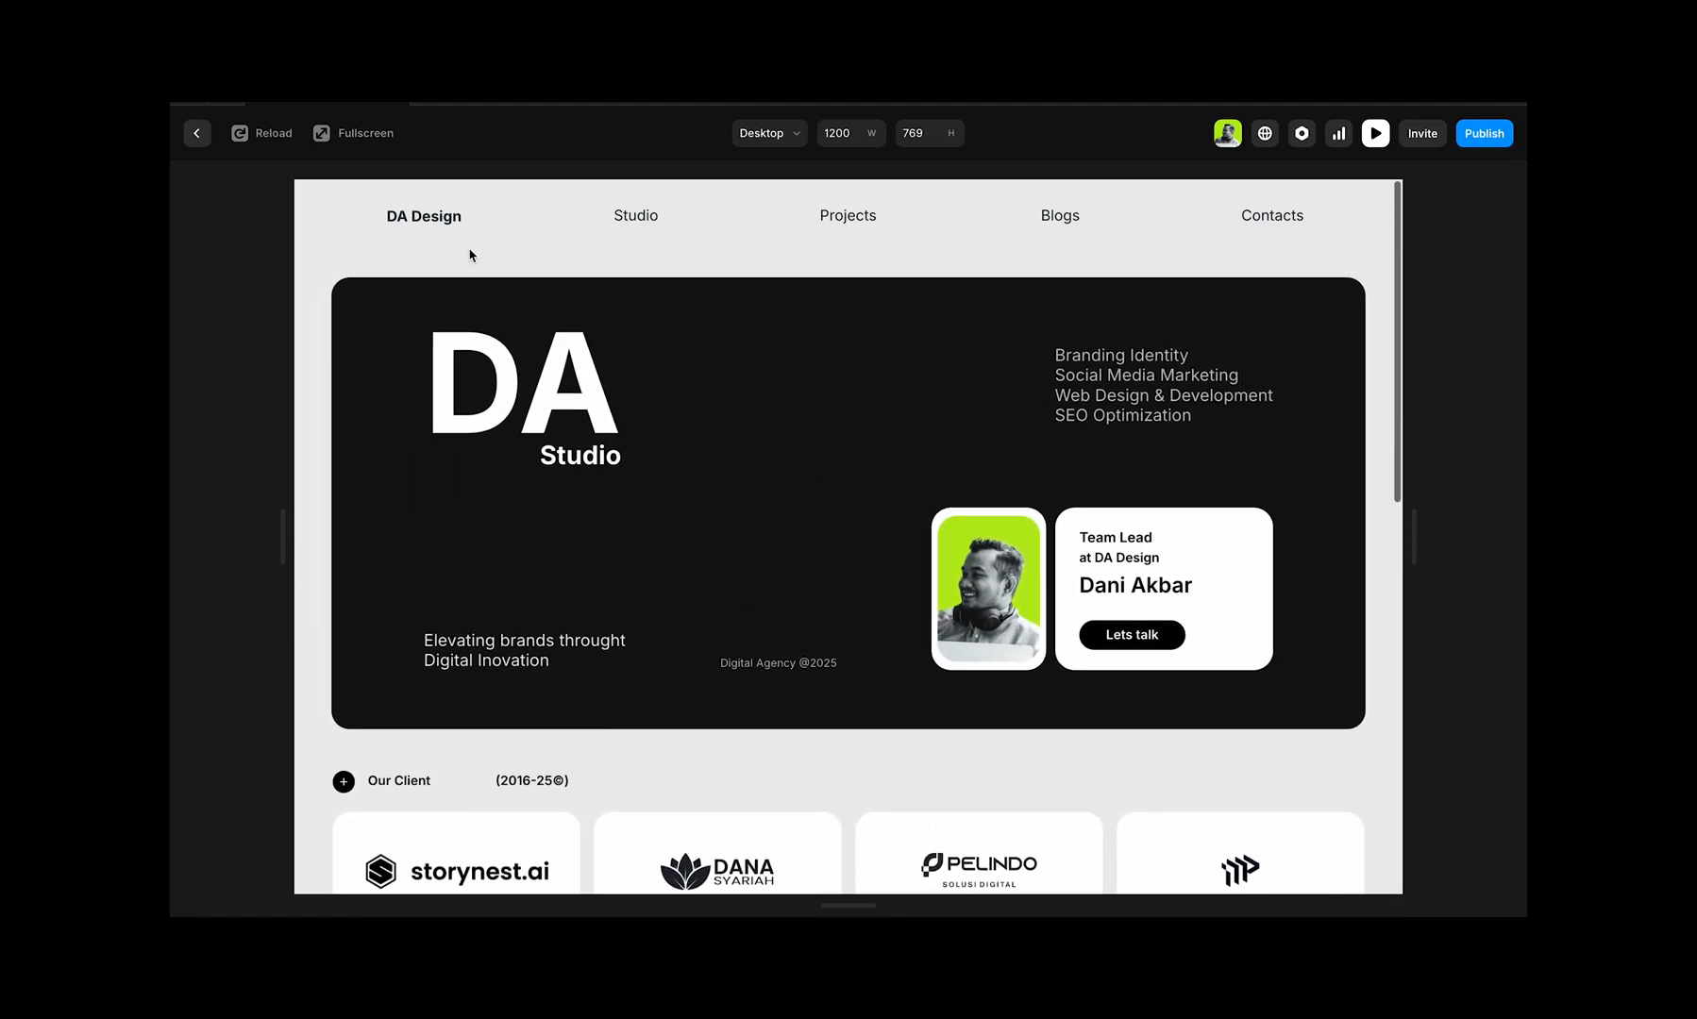
pyautogui.click(197, 133)
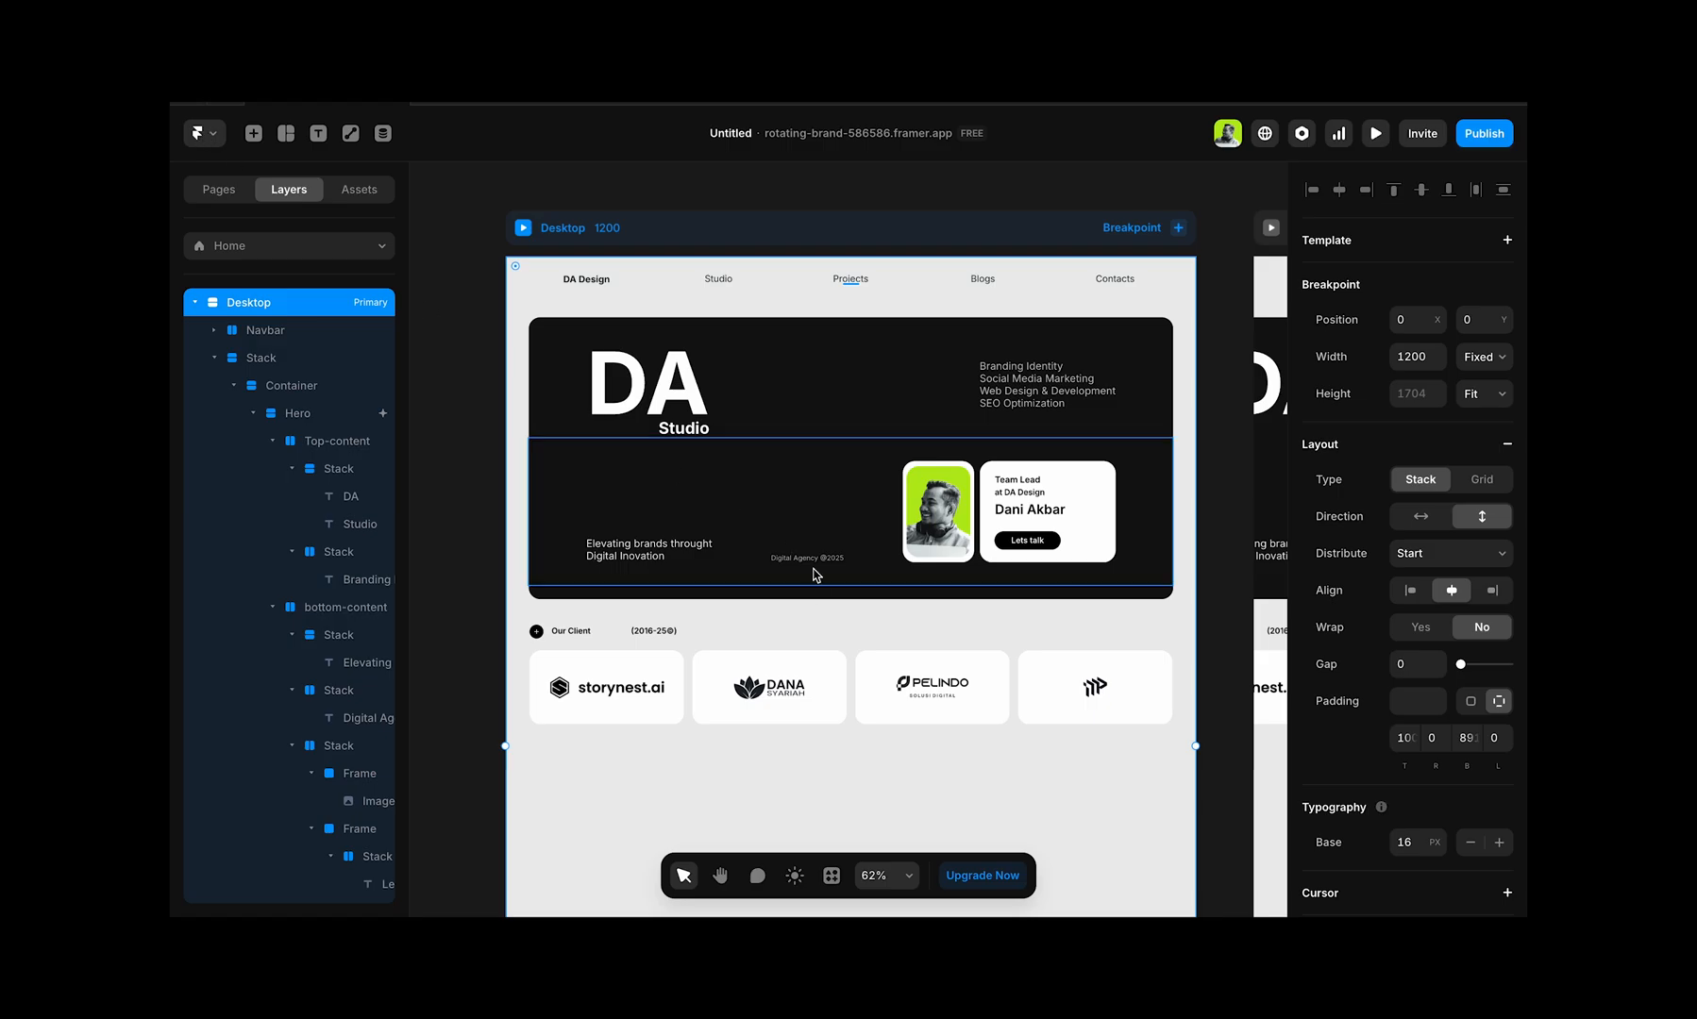
# Step: Add a Scroll Animation effect to the Our-Client stack
pyautogui.click(815, 642)
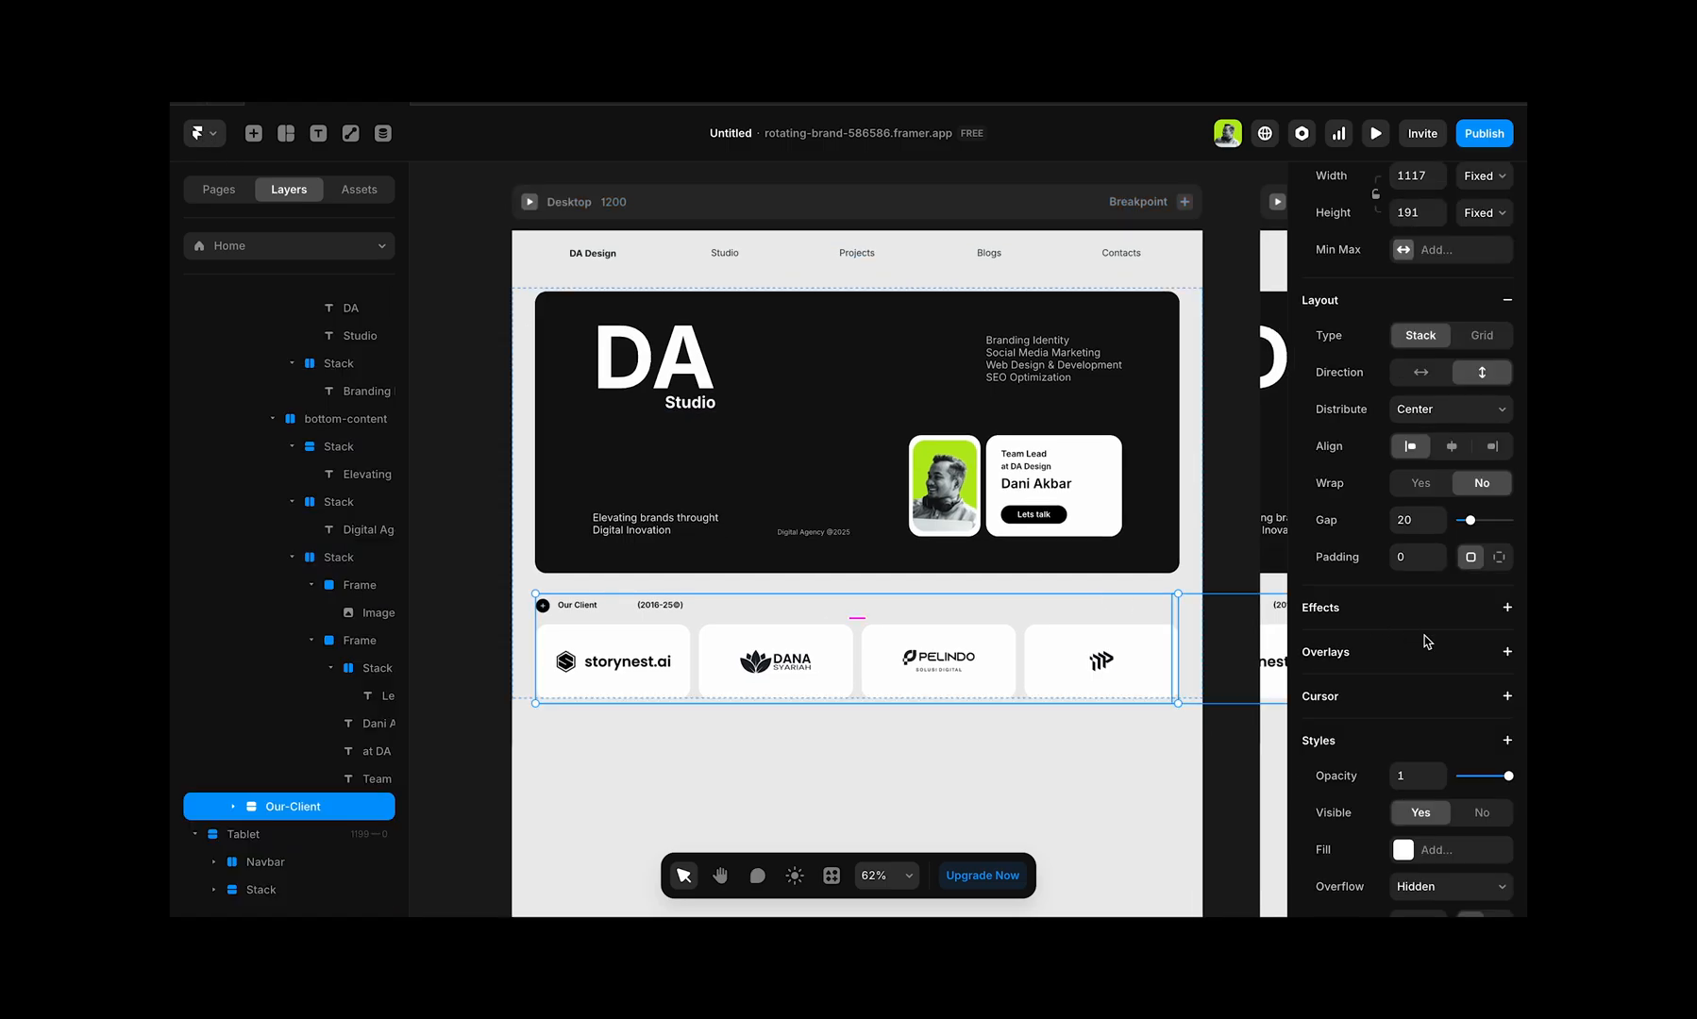
pyautogui.click(1509, 609)
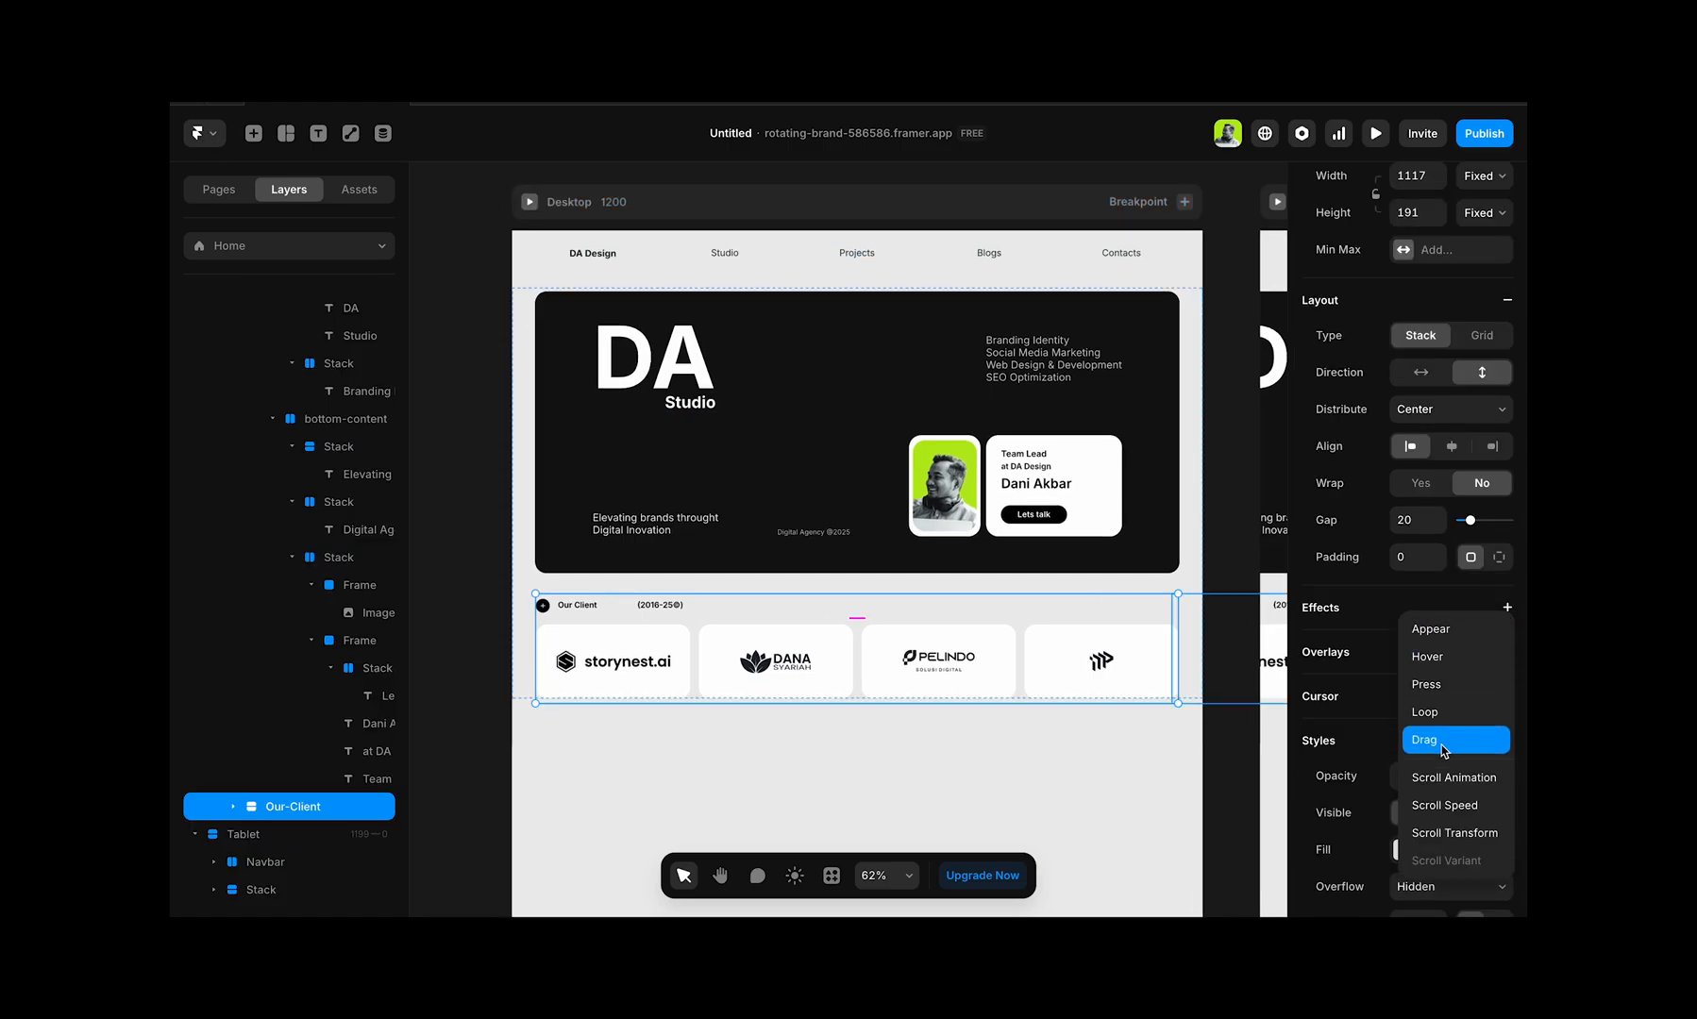
pyautogui.click(1451, 777)
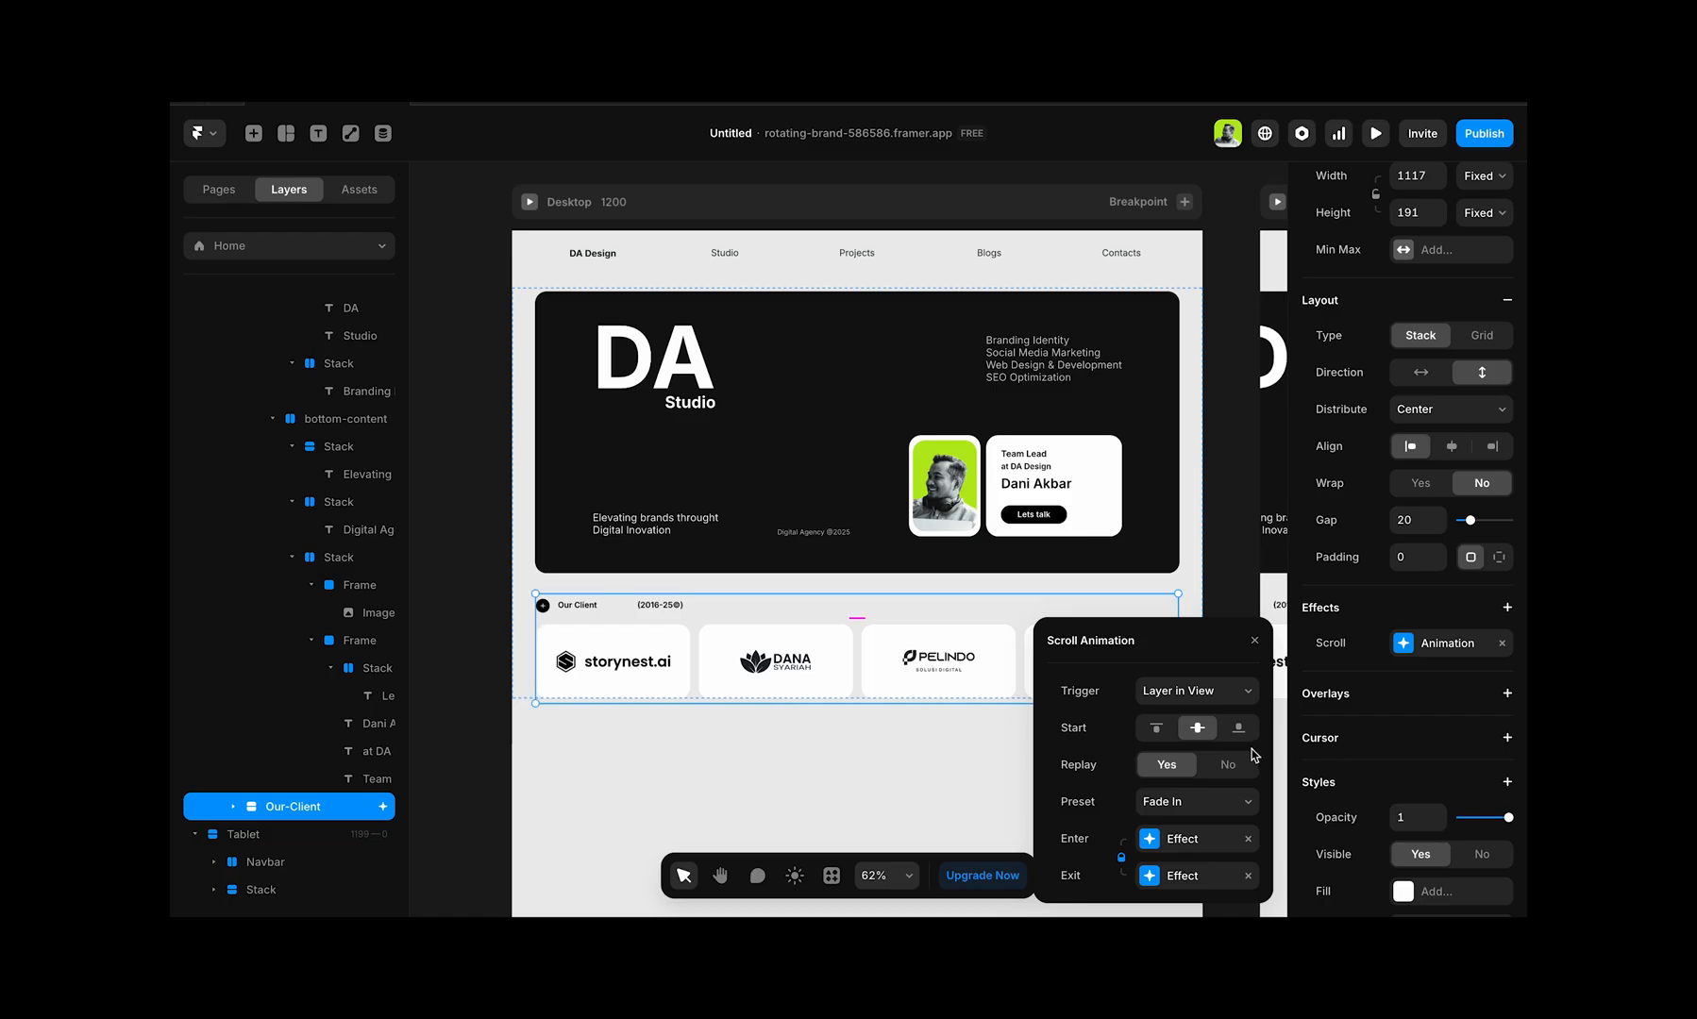
# Step: Set the Our-Client scroll animation's trigger to On Scroll and its preset to Scale Out Bottom
pyautogui.click(1231, 694)
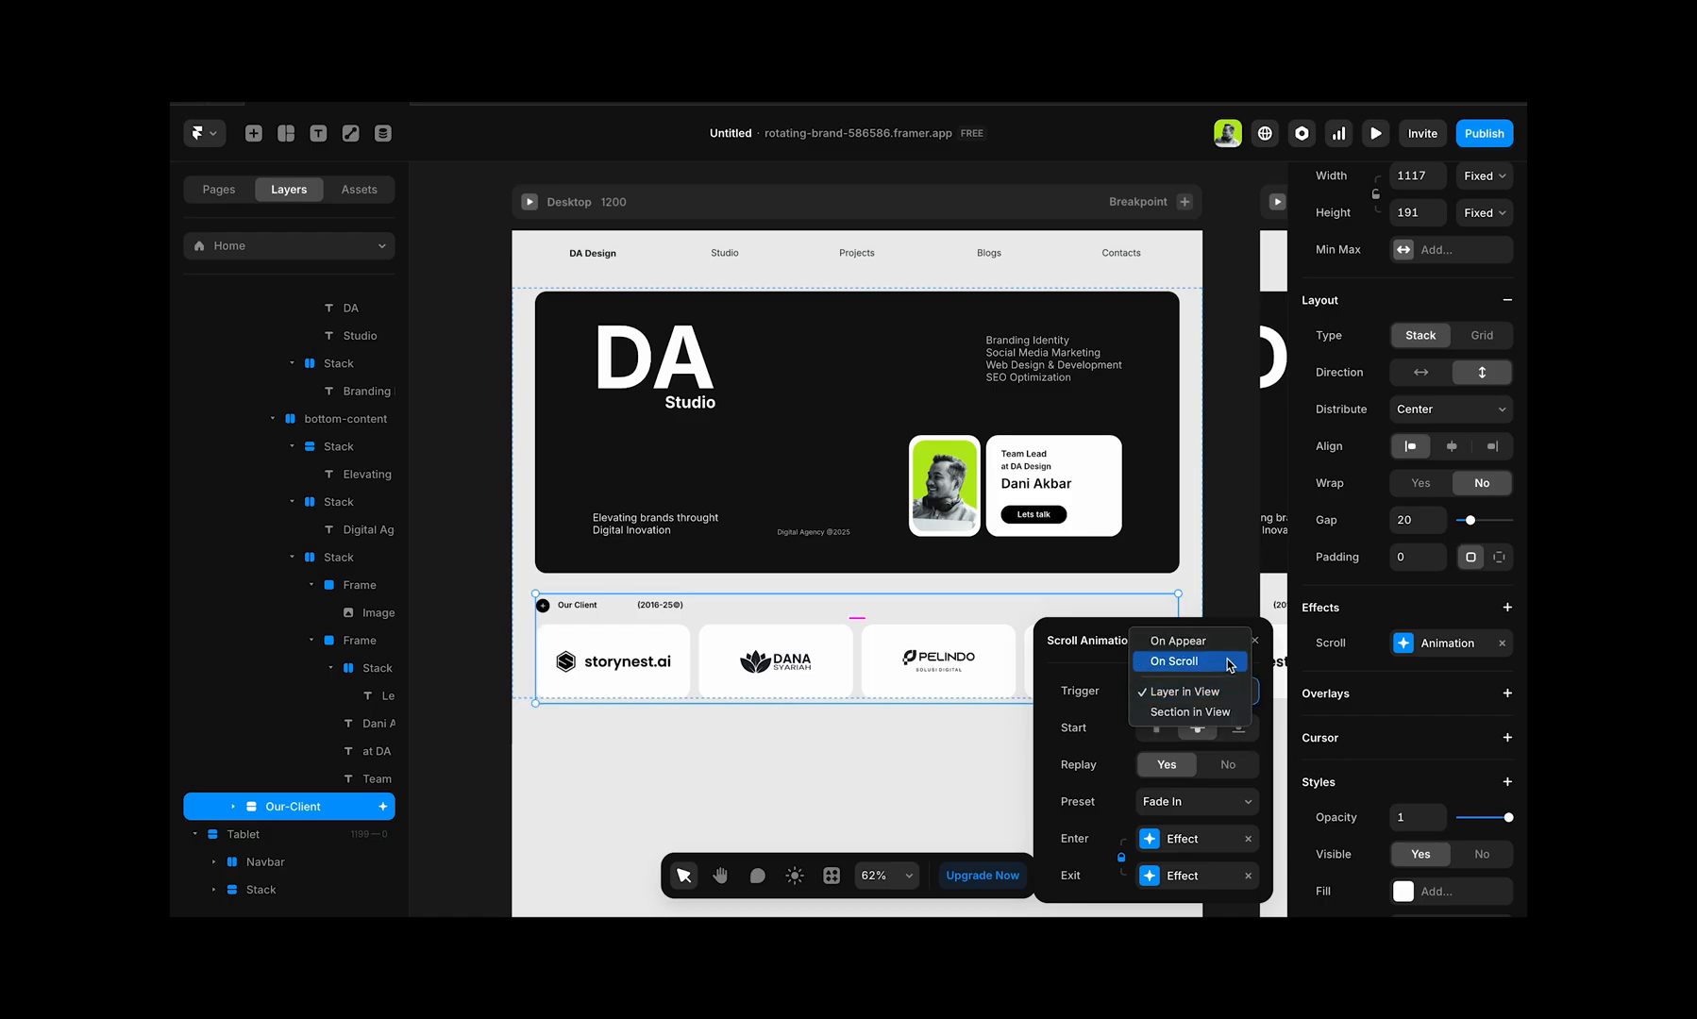
pyautogui.click(1230, 663)
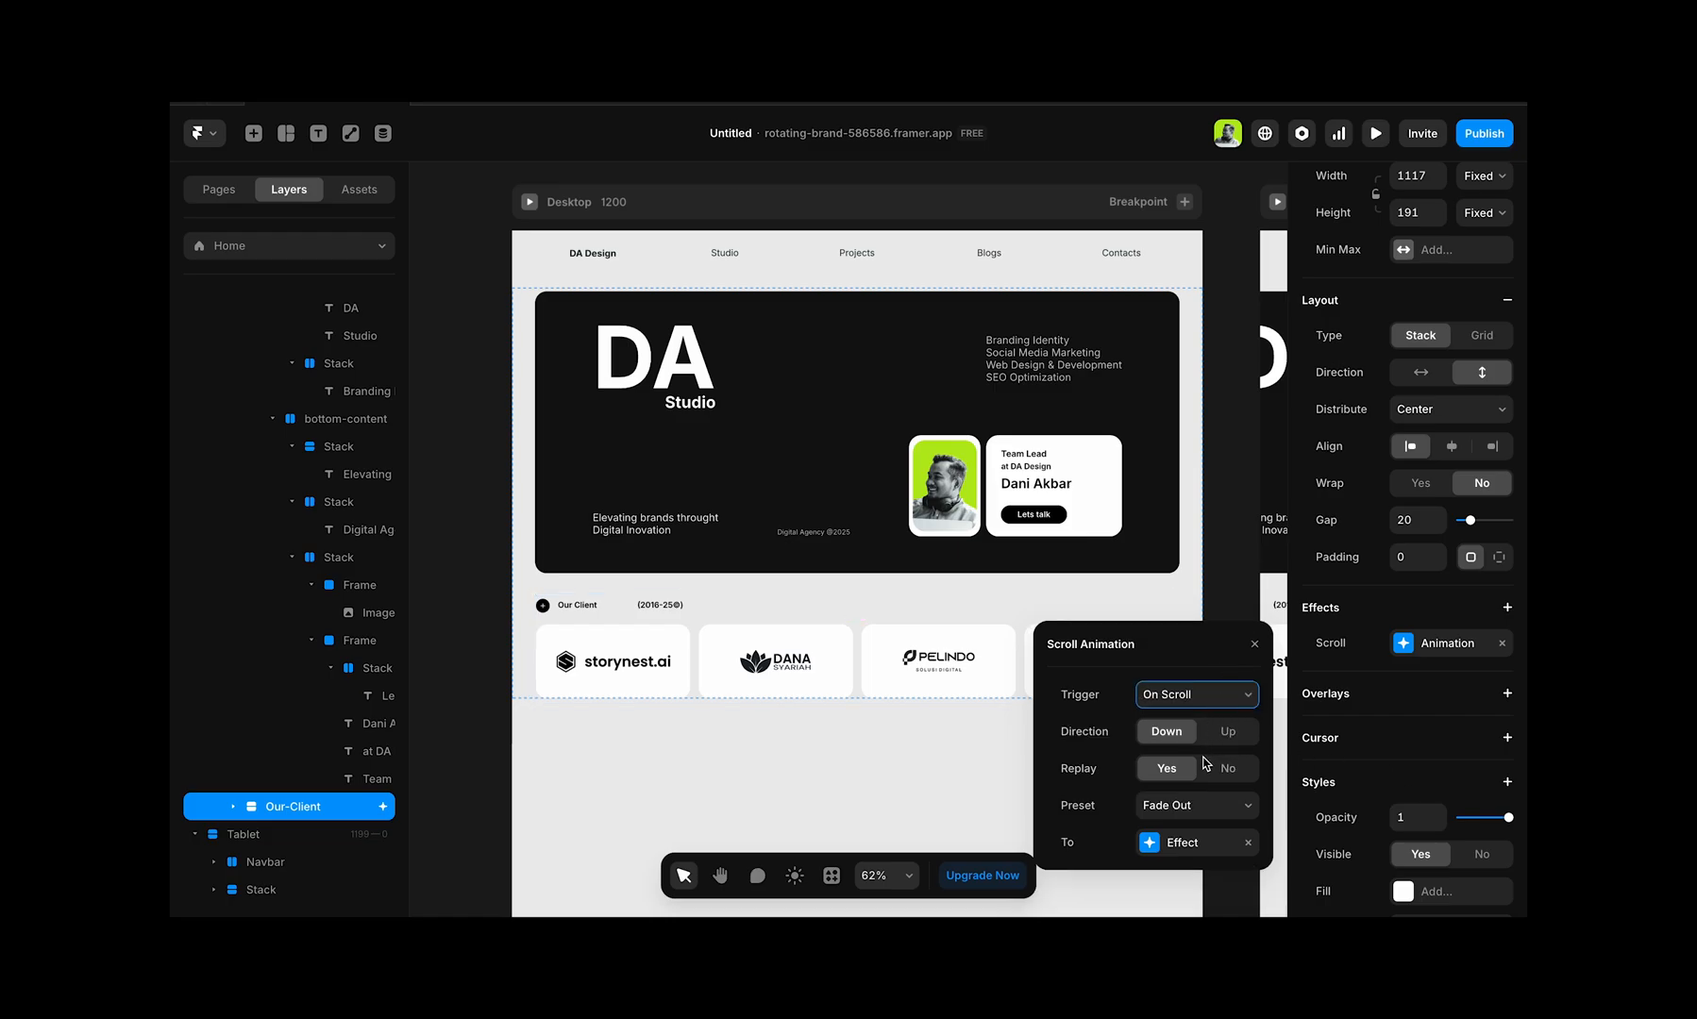
pyautogui.click(1231, 805)
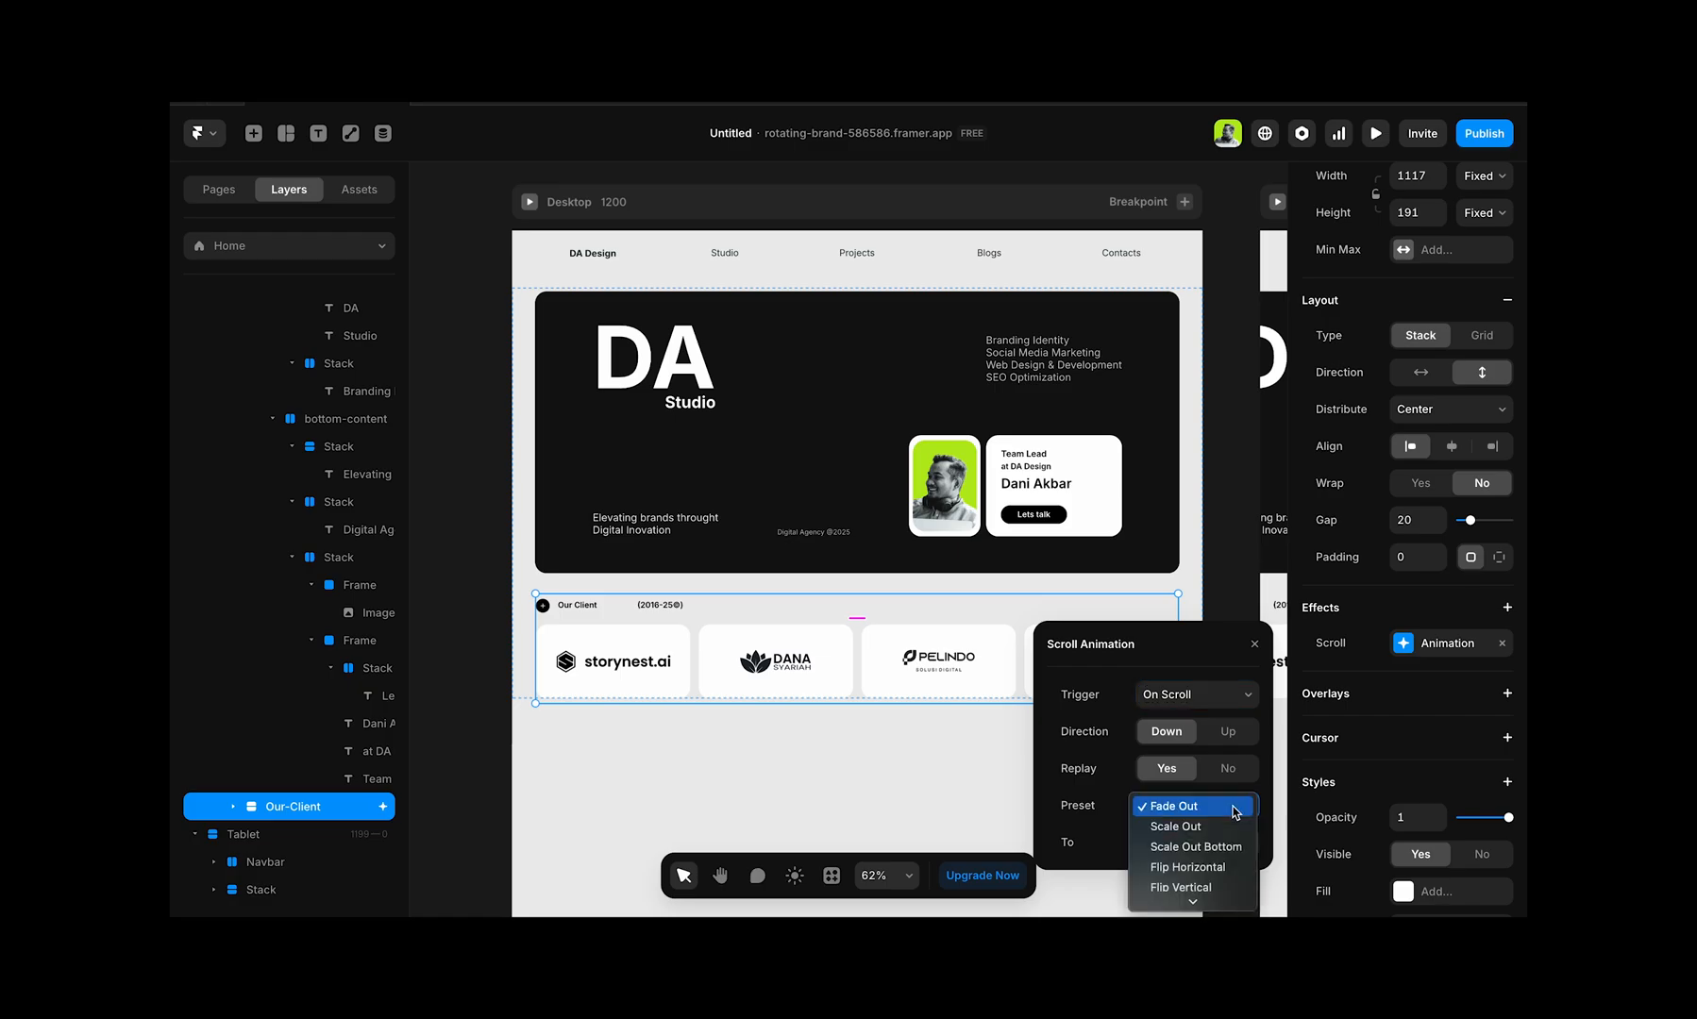
pyautogui.scroll(-3, 1223, 851)
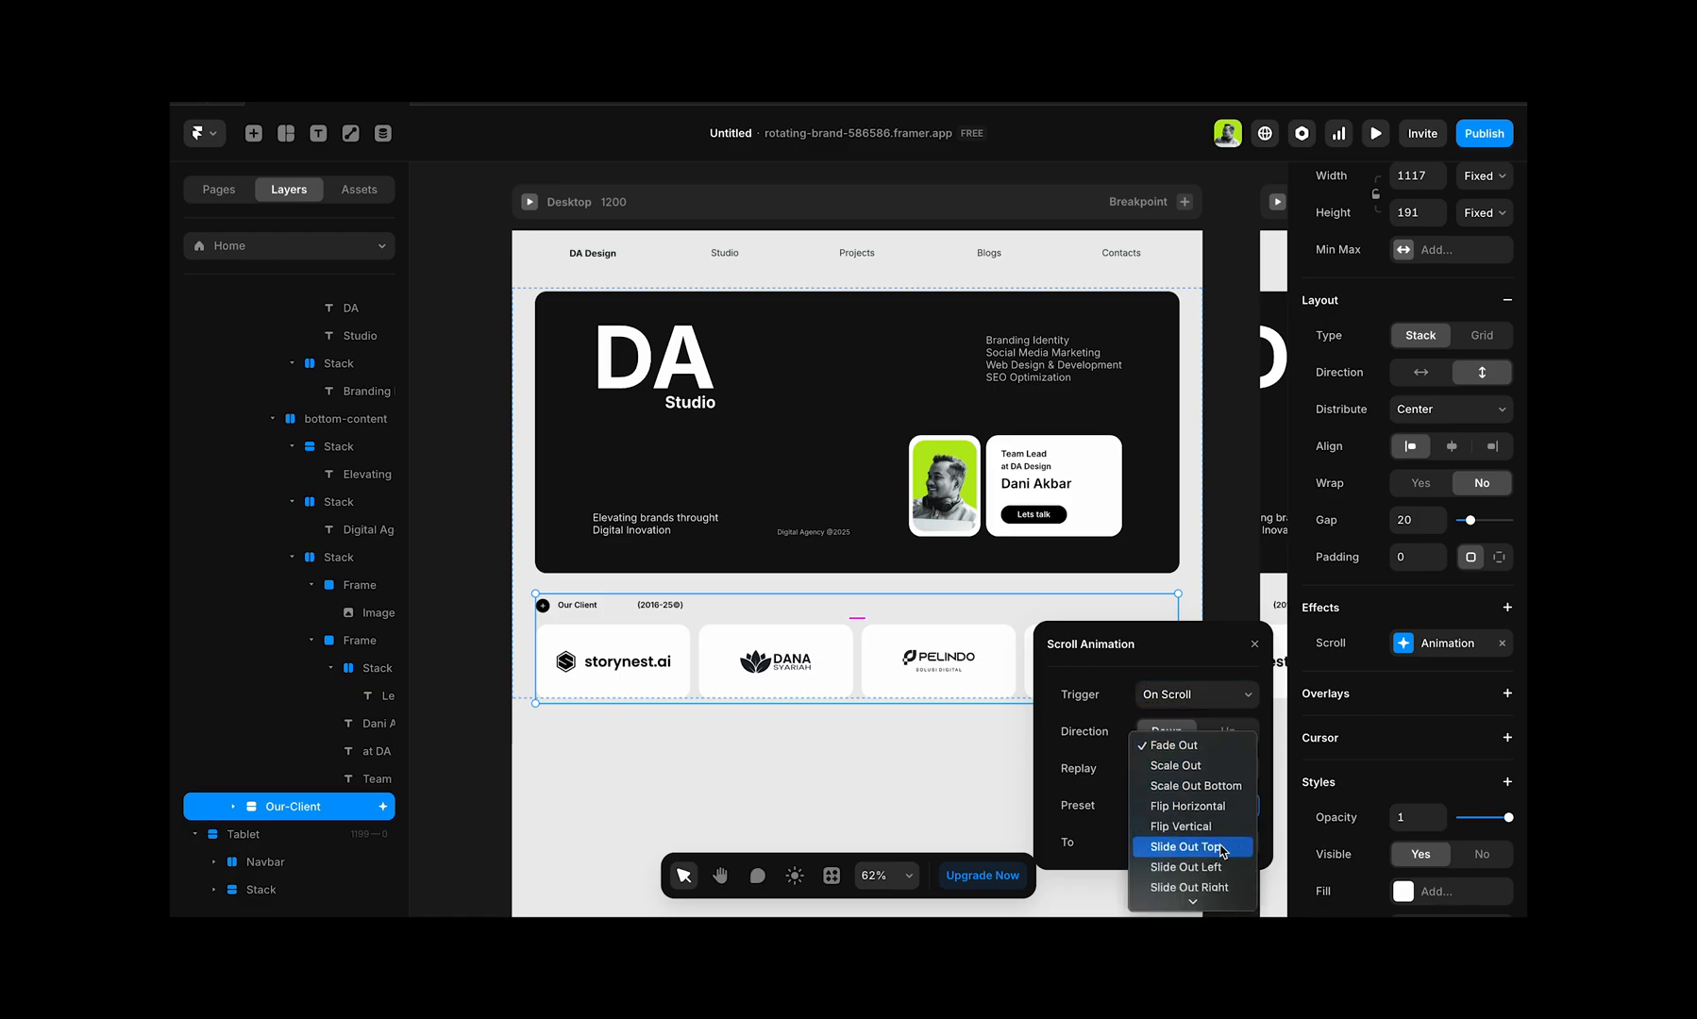
pyautogui.click(1225, 788)
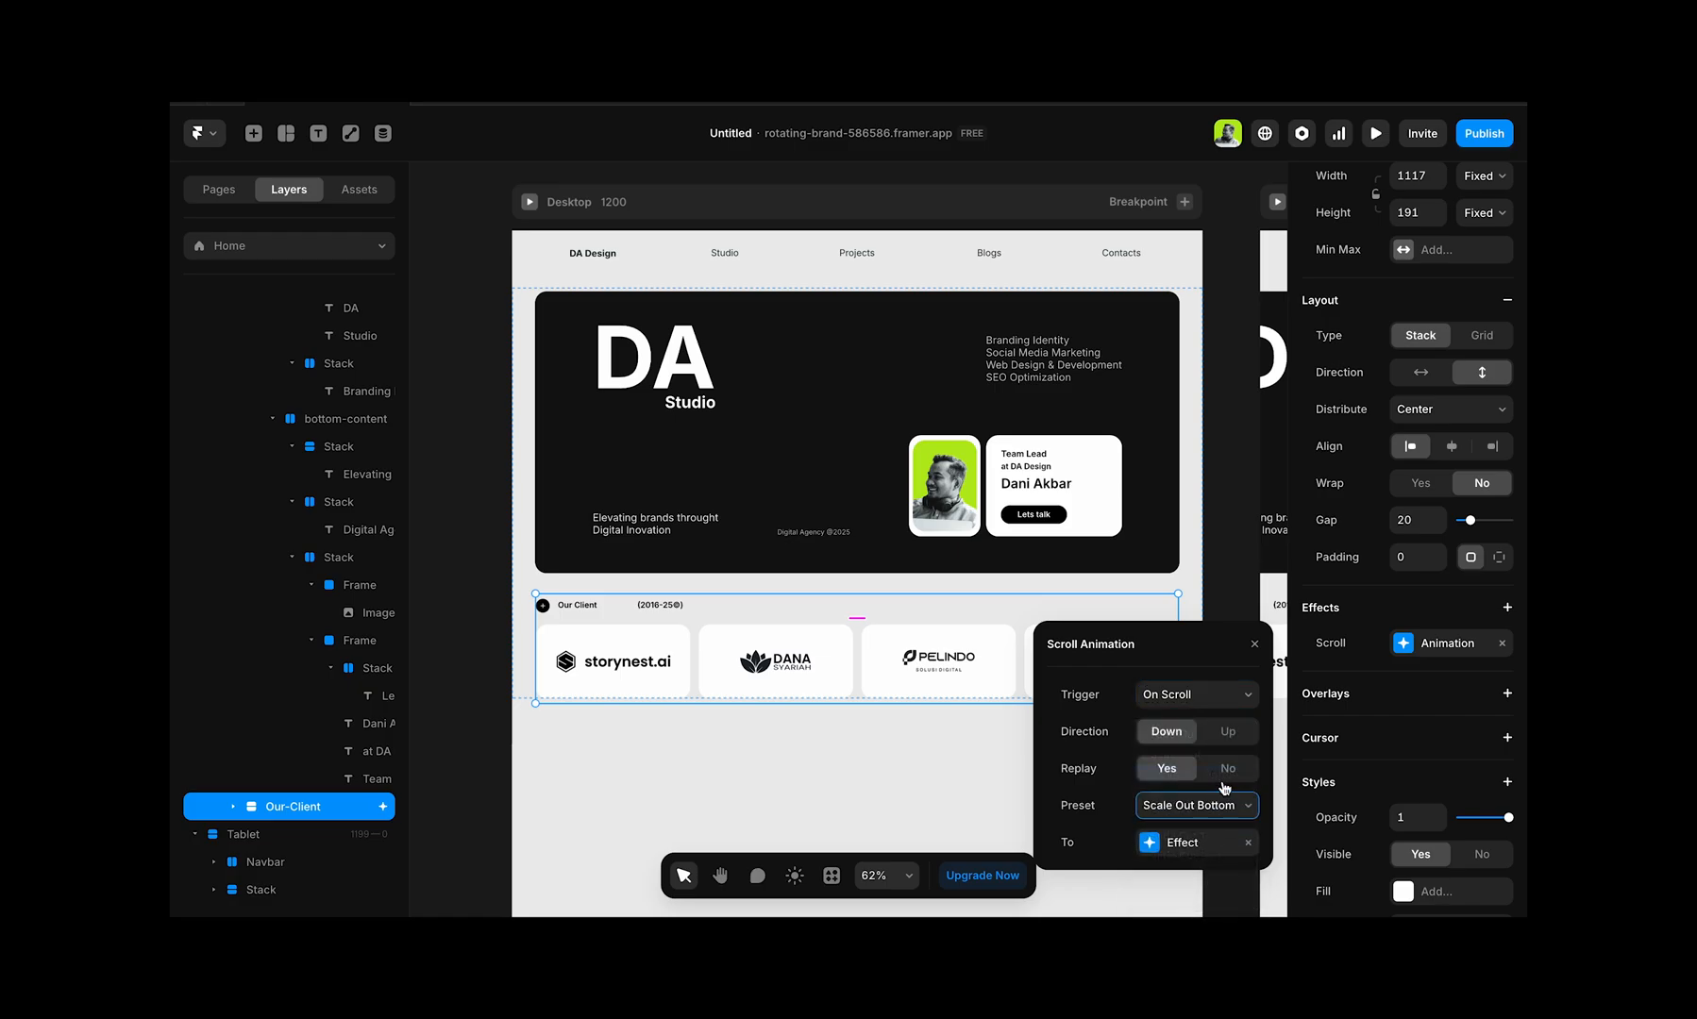
# Step: Set the scale of the Our-Client scroll effect to 1 and return to the Scroll Animation settings
pyautogui.click(1194, 843)
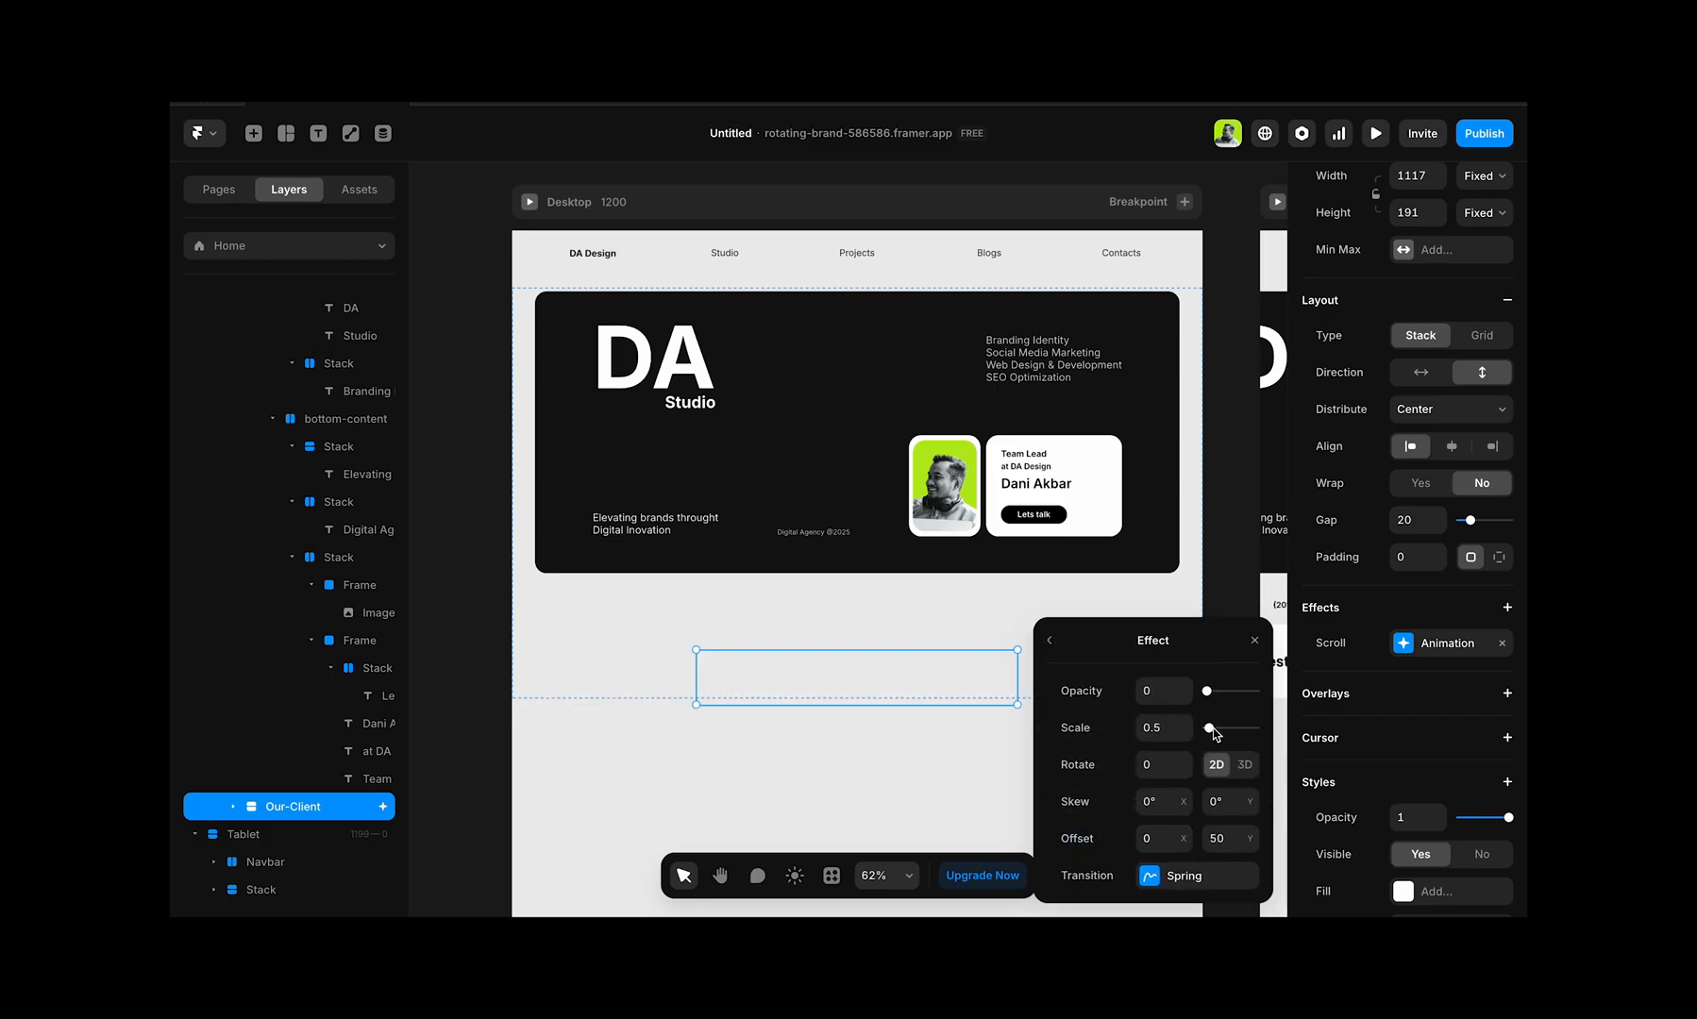
pyautogui.moveTo(1213, 729); pyautogui.dragTo(1214, 732)
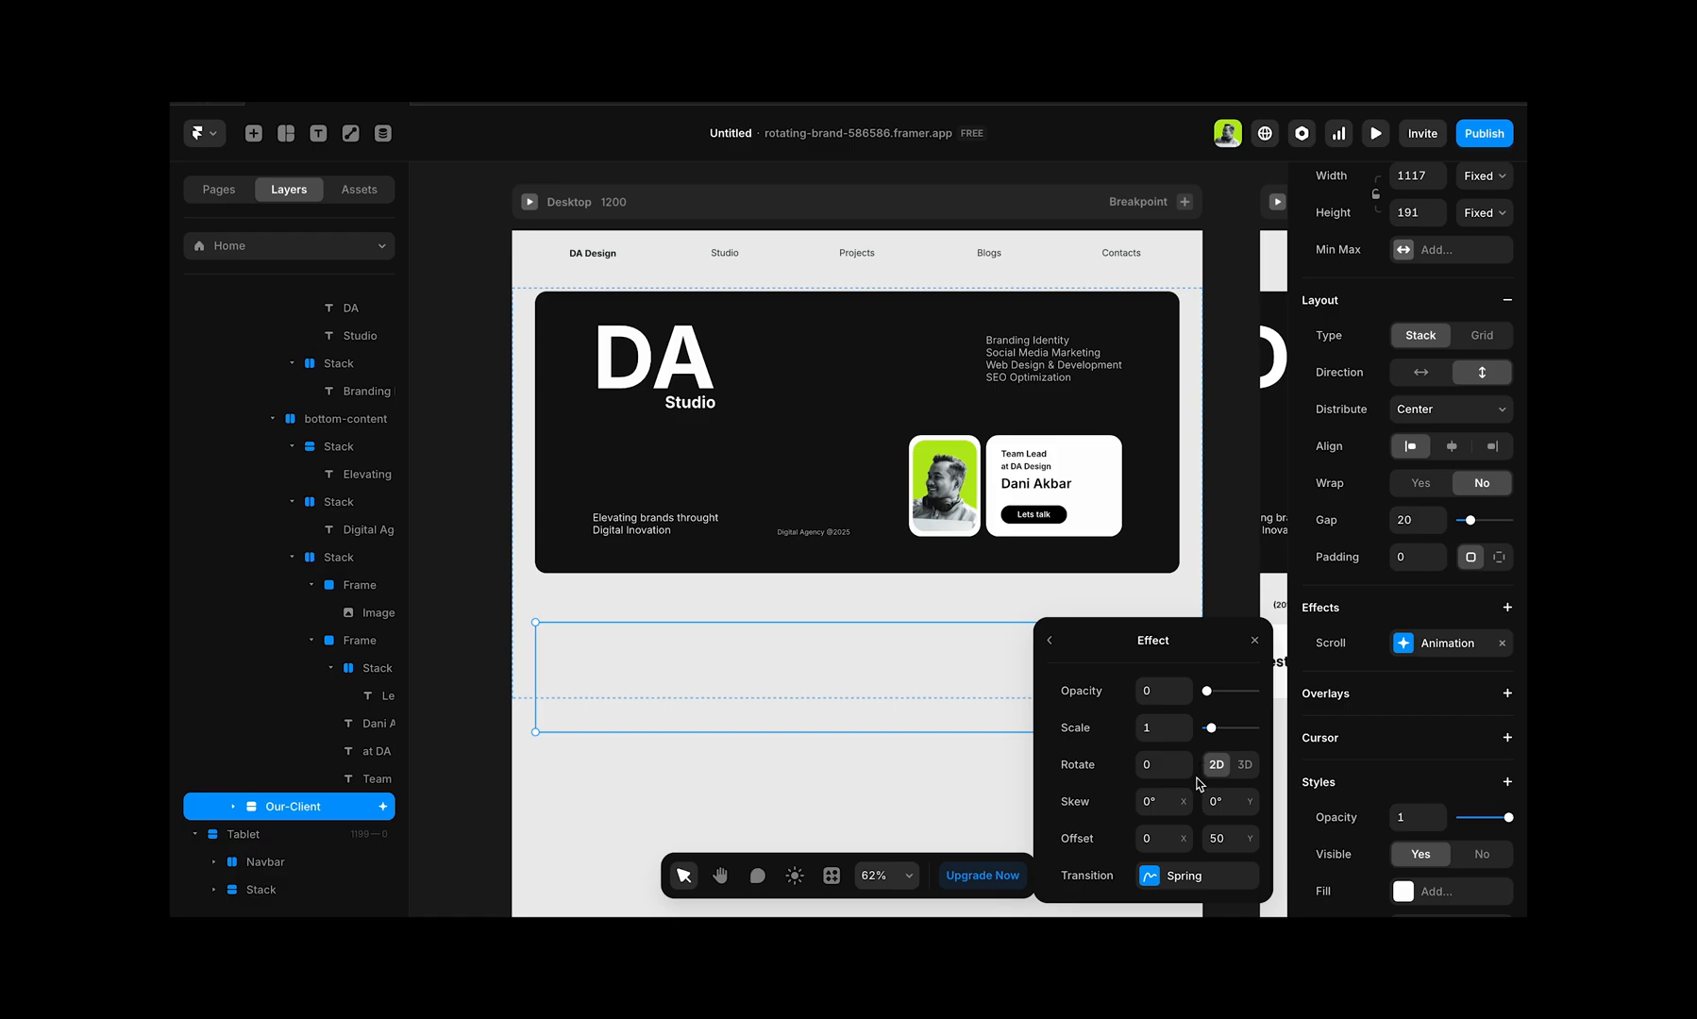
pyautogui.click(1048, 641)
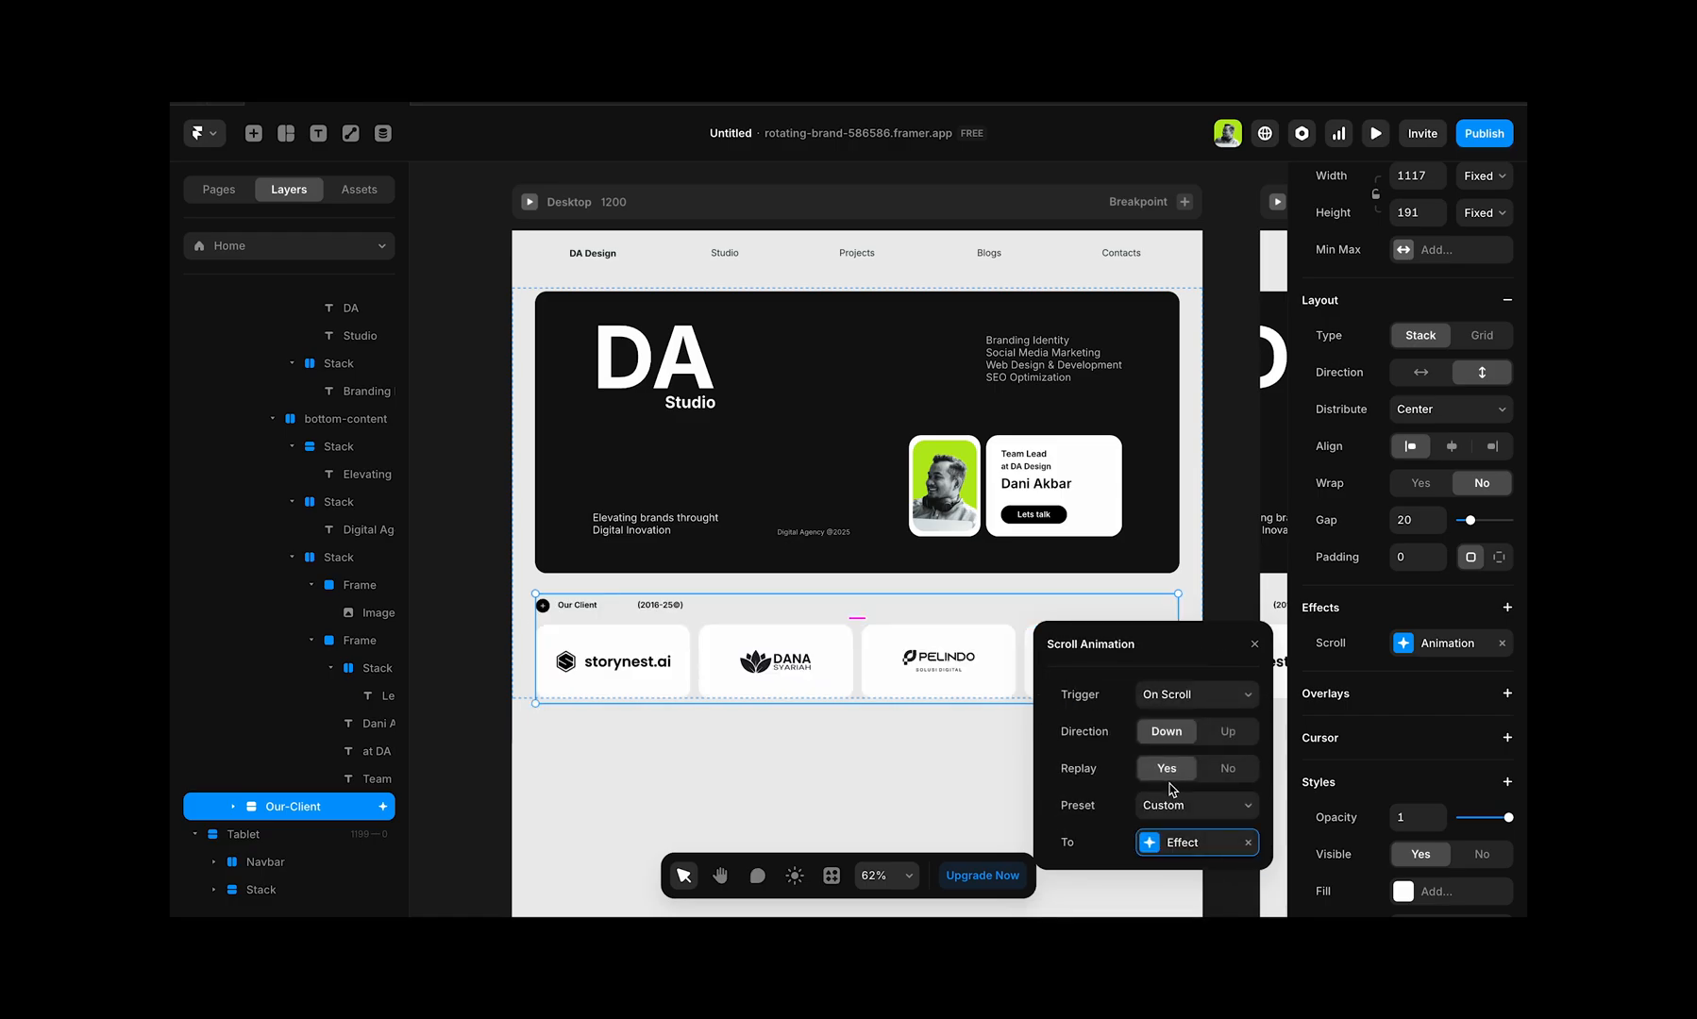
# Step: Switch the scroll animation to the Slide Out Top preset and set its effect to opacity 1 and scale 0.9
pyautogui.click(1198, 805)
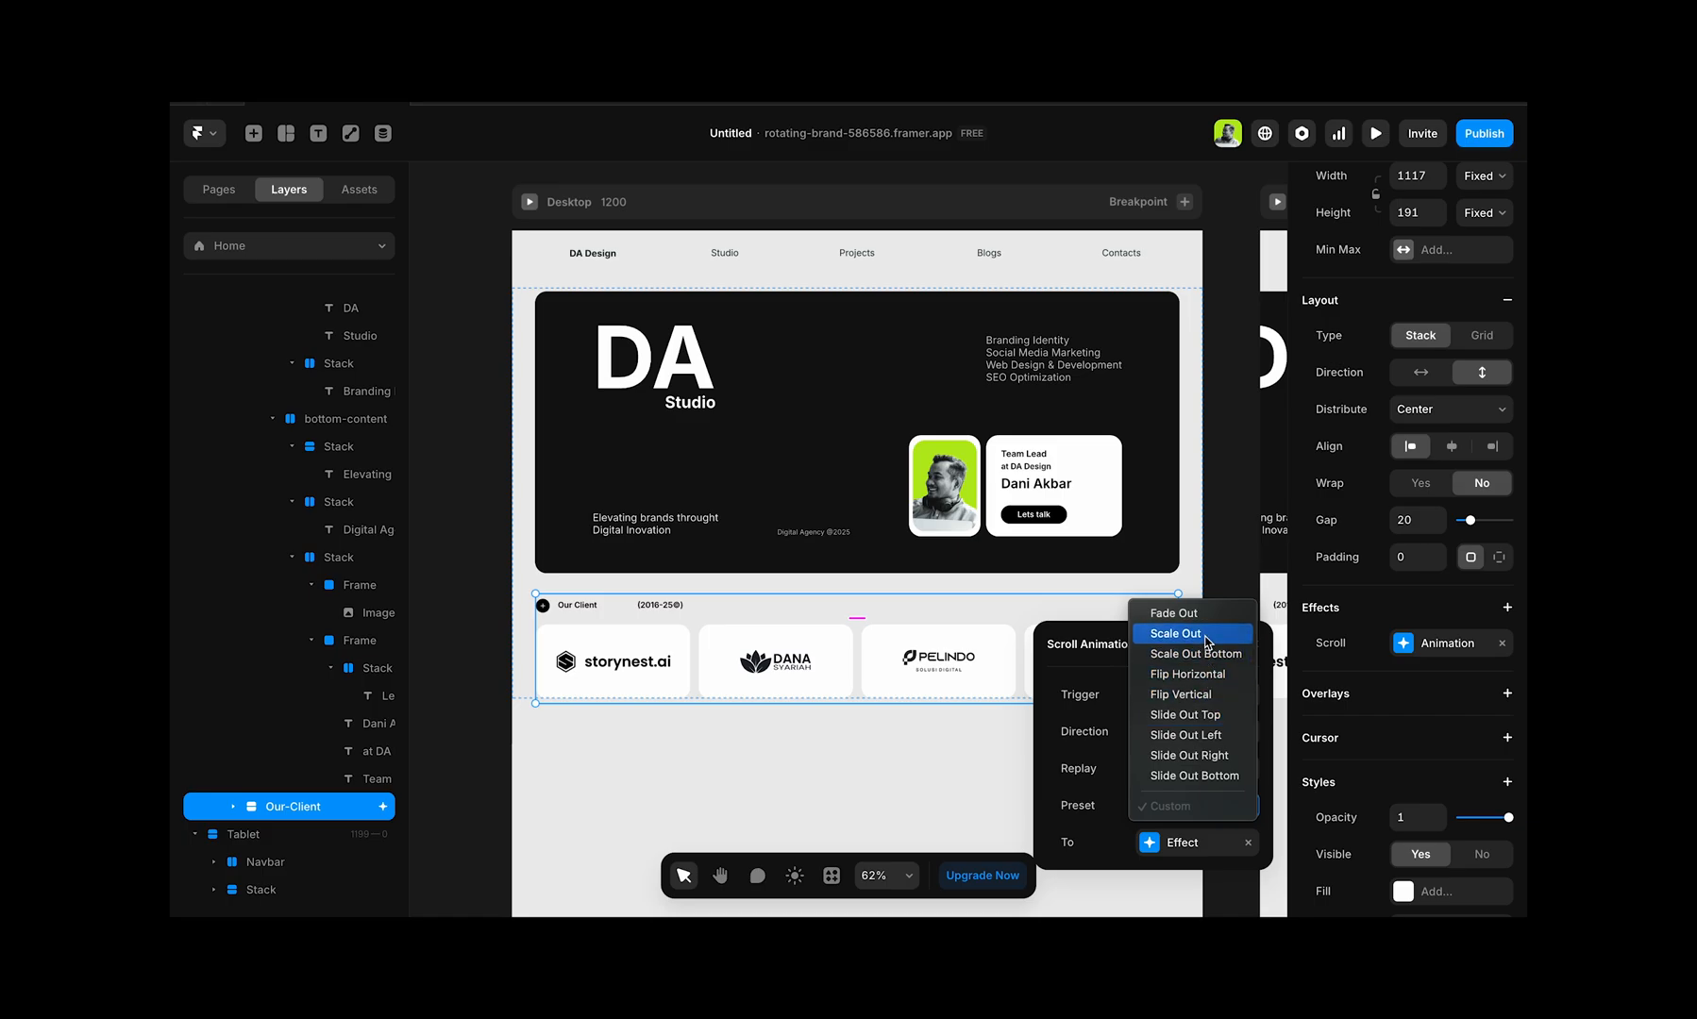
pyautogui.click(1186, 715)
pyautogui.click(1186, 843)
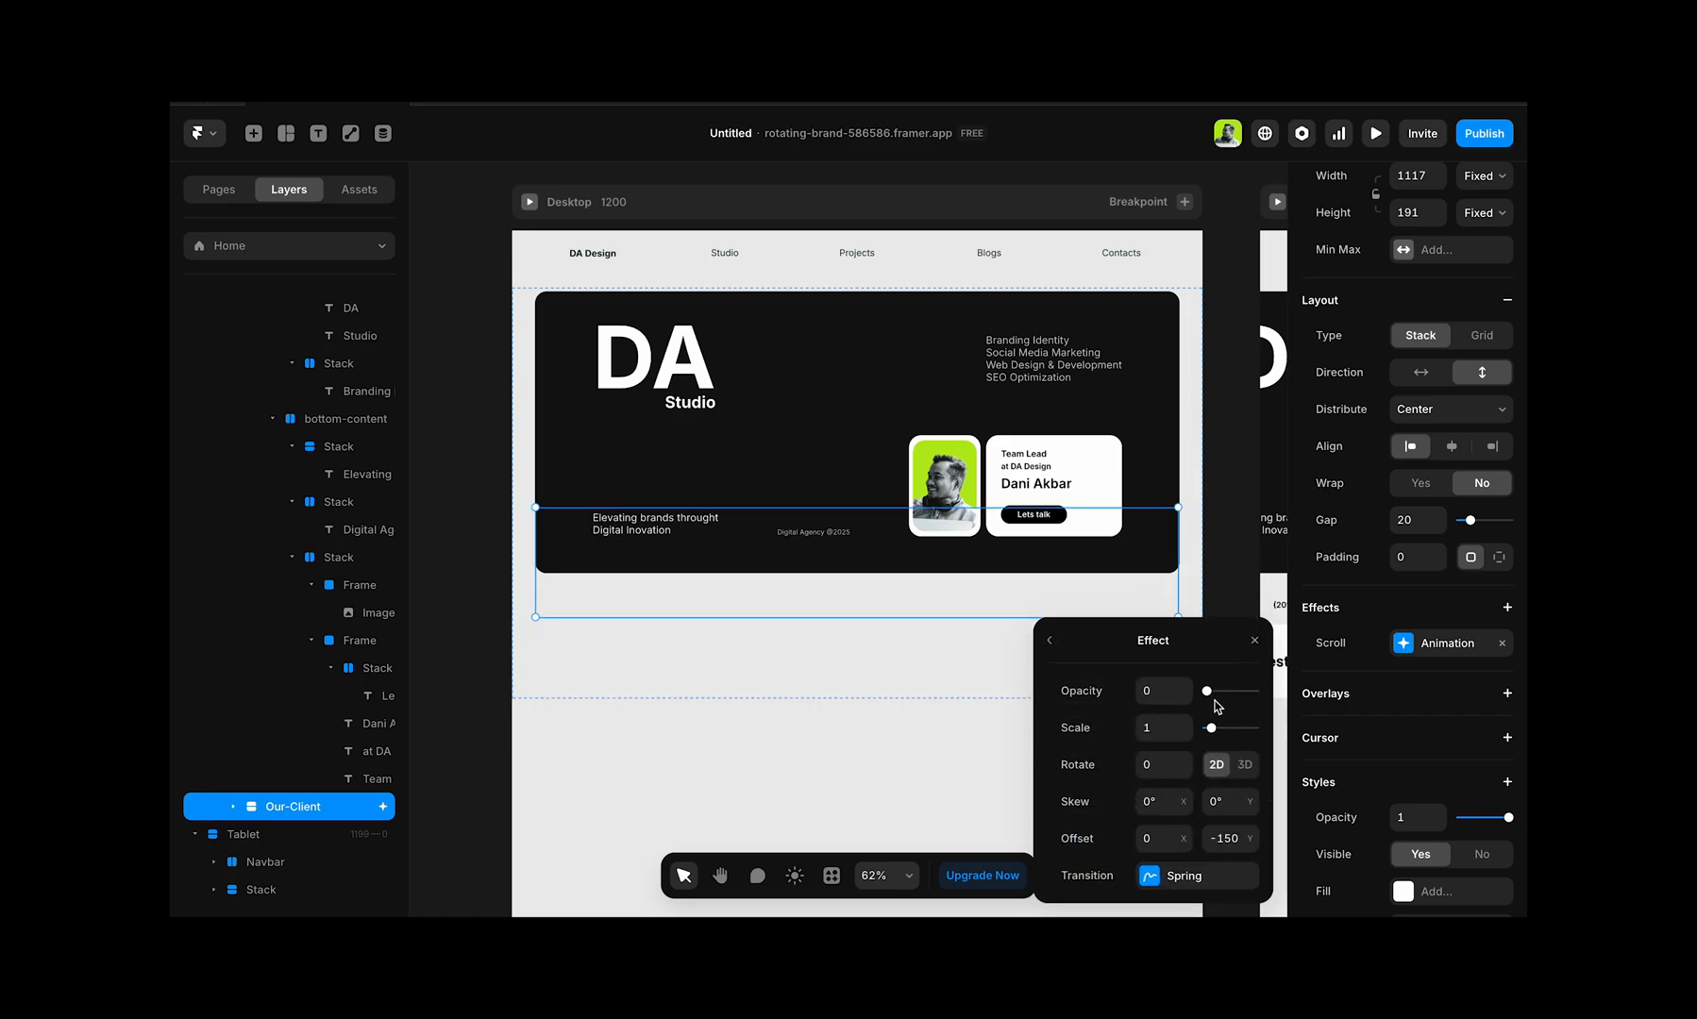
pyautogui.click(1186, 686)
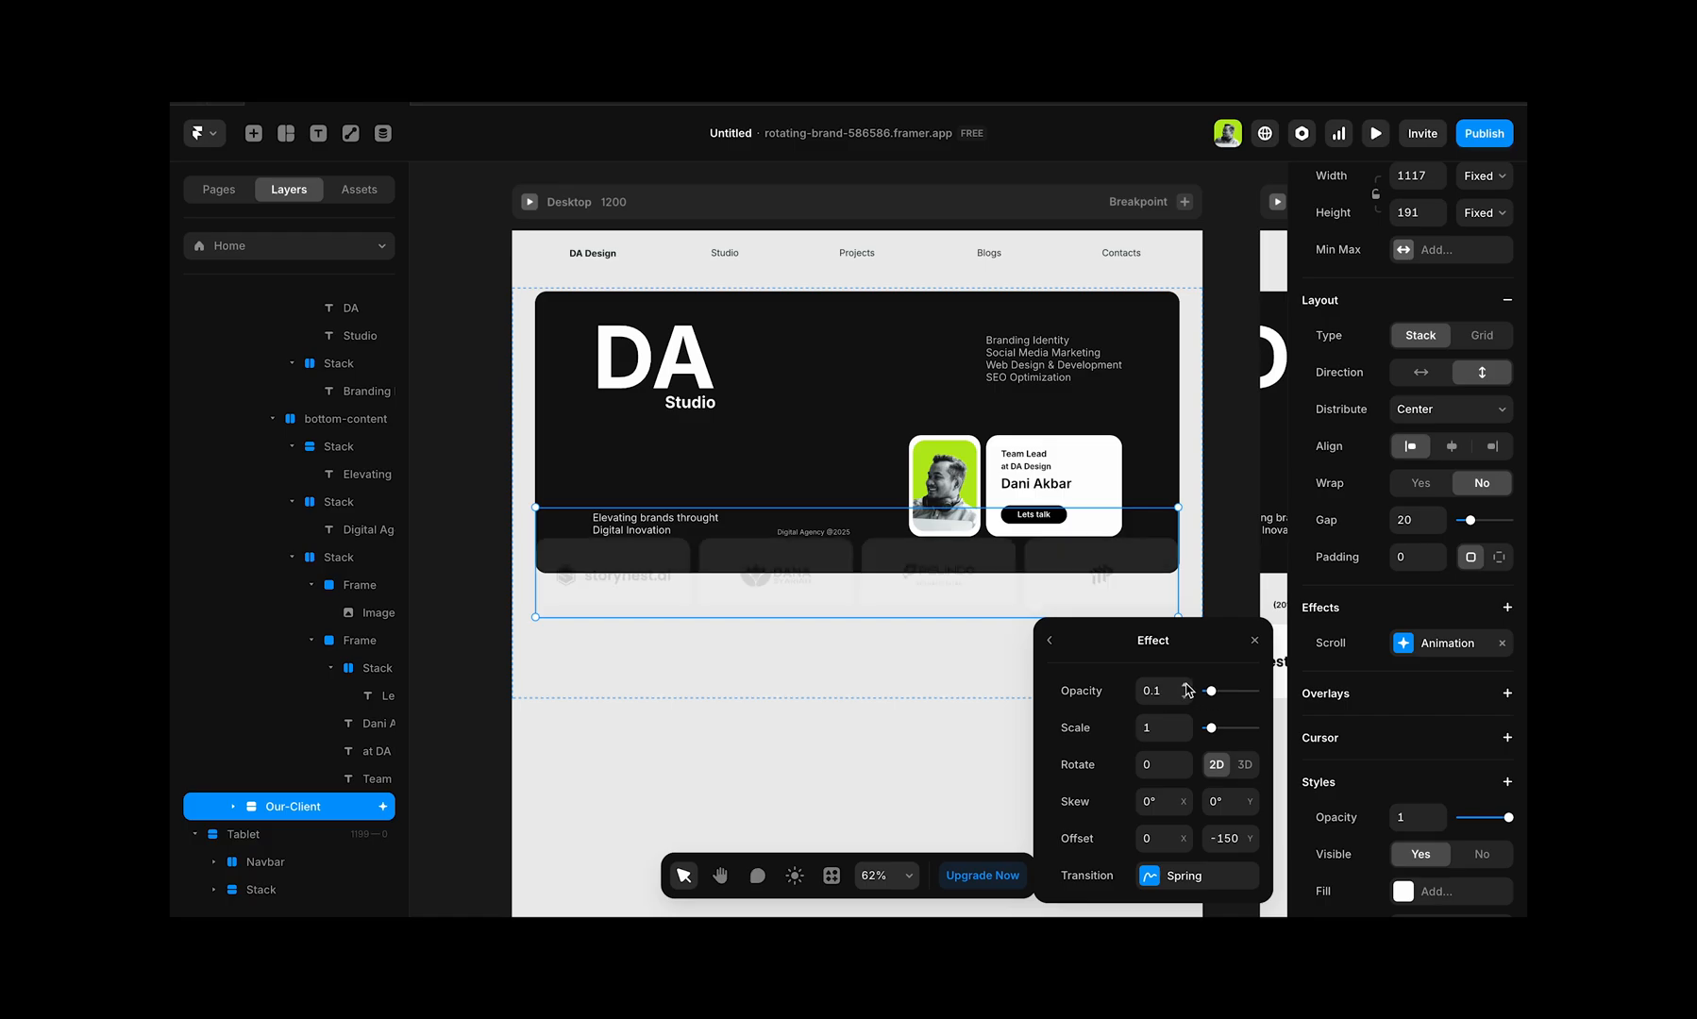
pyautogui.click(1187, 686)
pyautogui.click(1186, 686)
pyautogui.click(1186, 686)
pyautogui.click(1186, 686)
pyautogui.click(1187, 686)
pyautogui.click(1186, 686)
pyautogui.click(1187, 686)
pyautogui.click(1186, 686)
pyautogui.click(1187, 686)
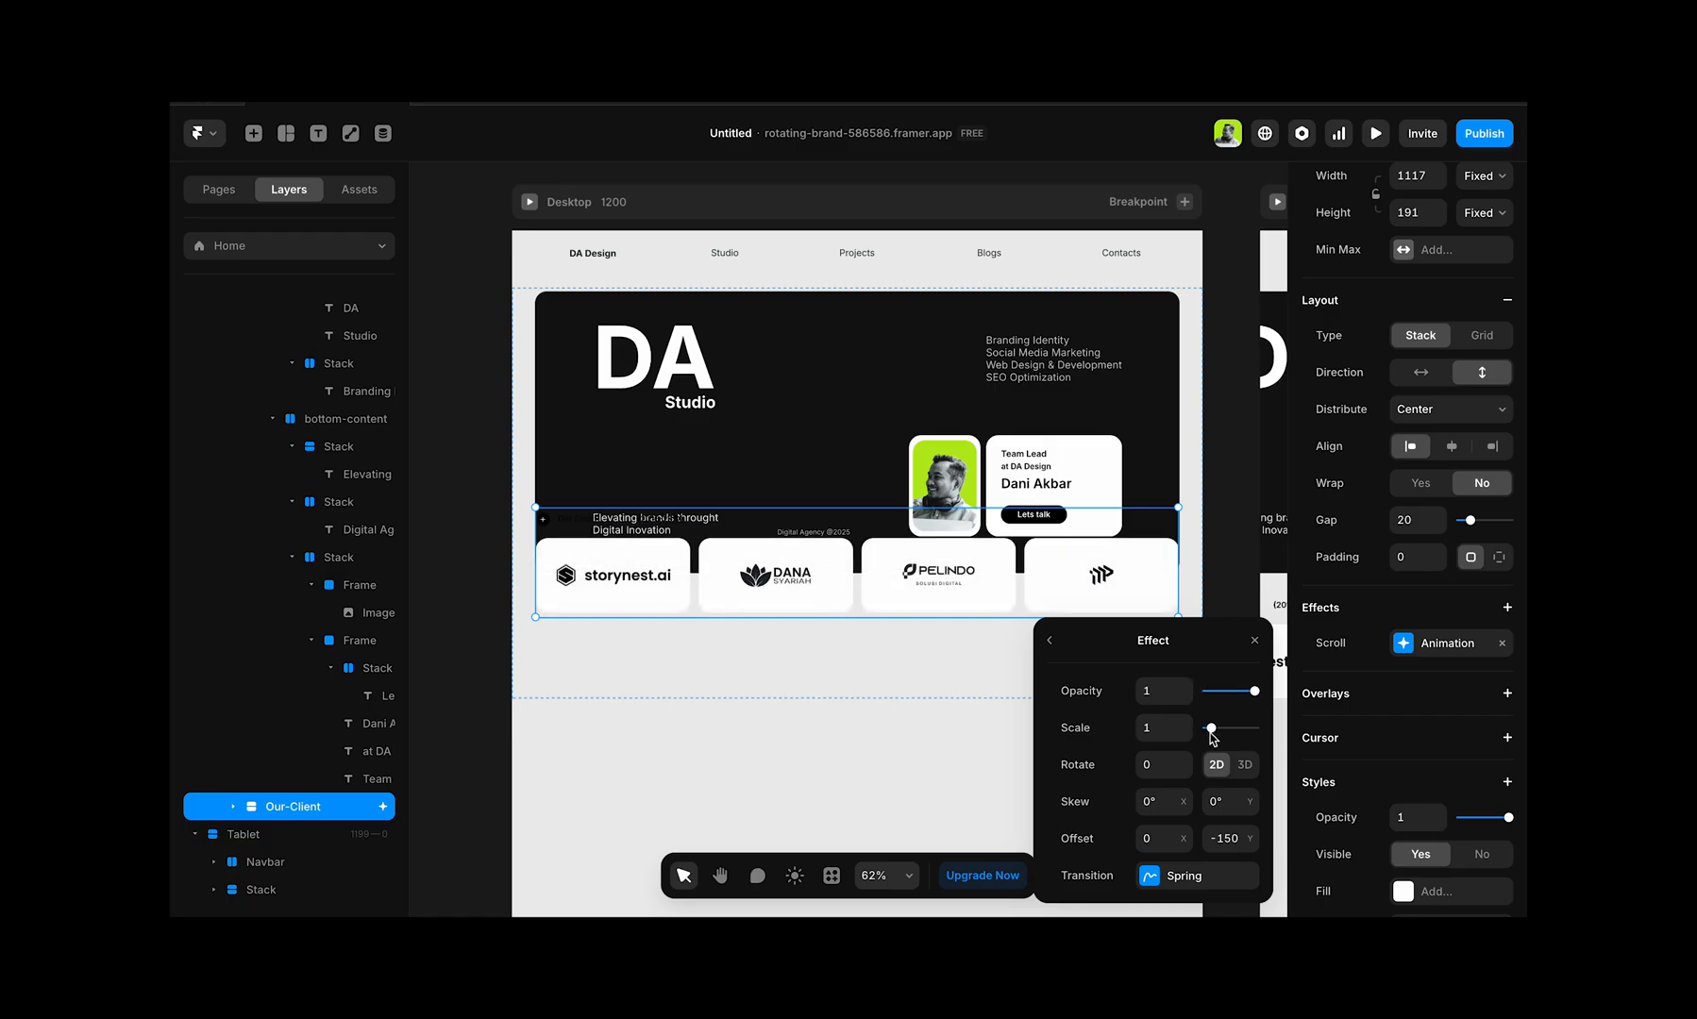
pyautogui.moveTo(1211, 730); pyautogui.dragTo(1212, 729)
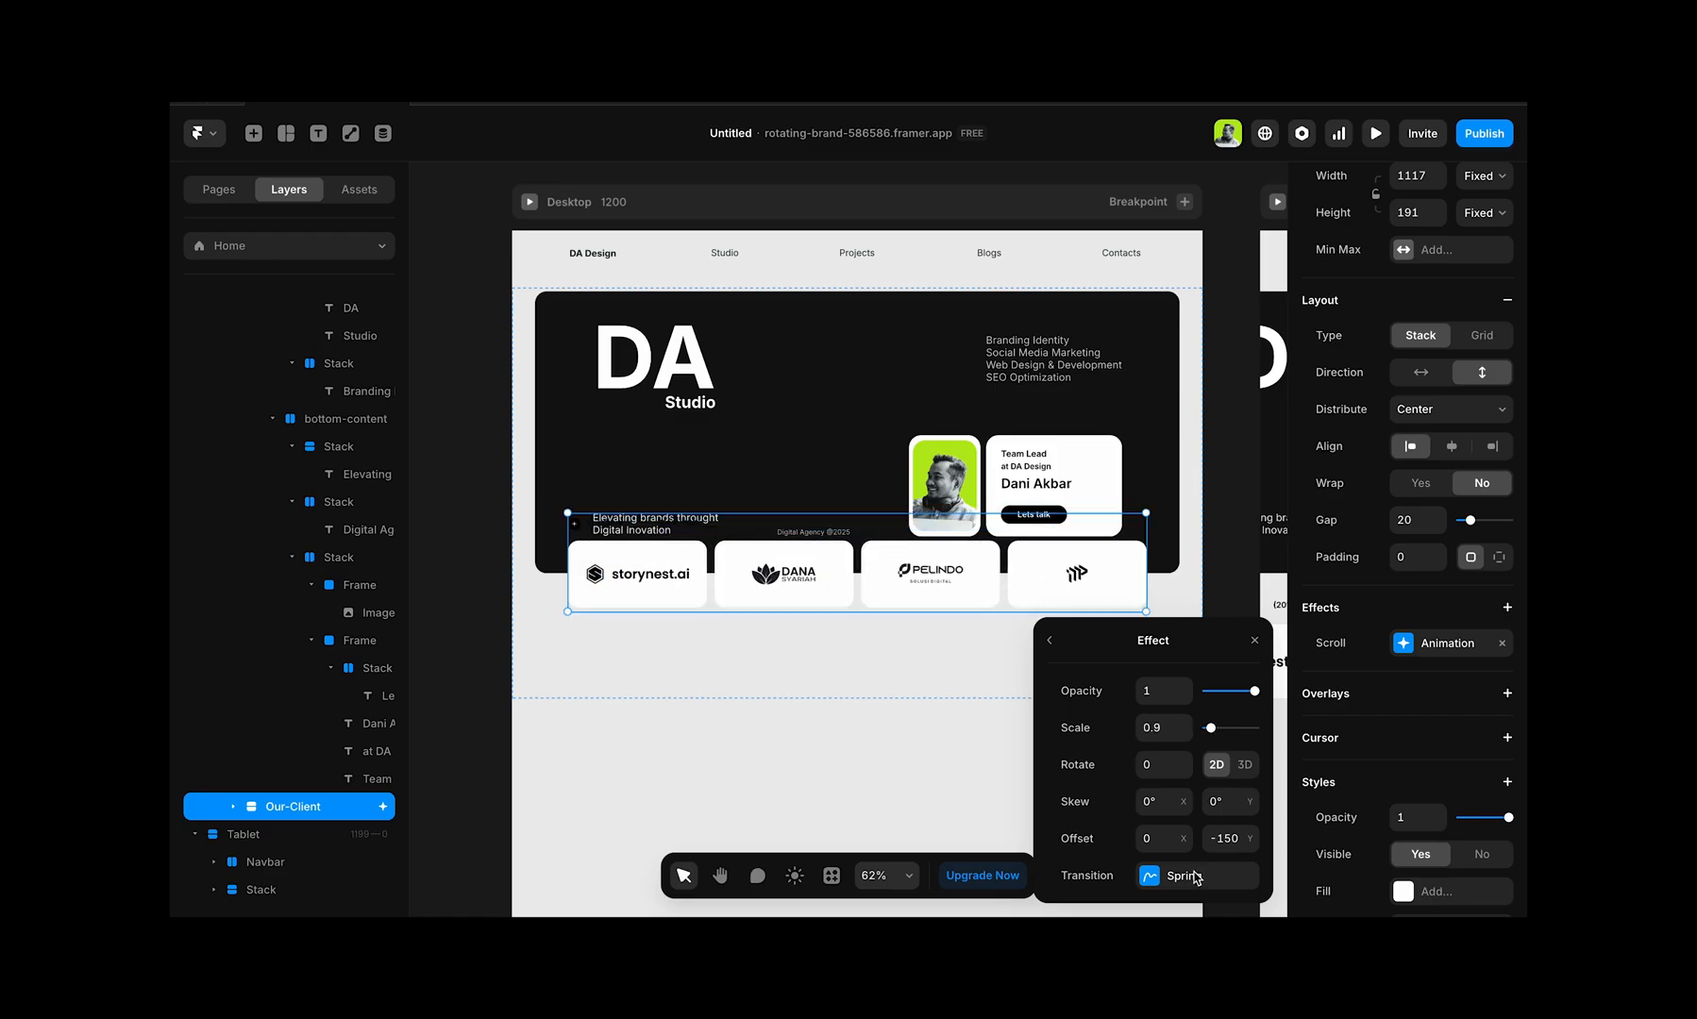
# Step: Change the effect's transition from Spring to Ease, shape a custom Bezier curve with both handles, and adjust its time
pyautogui.click(1161, 878)
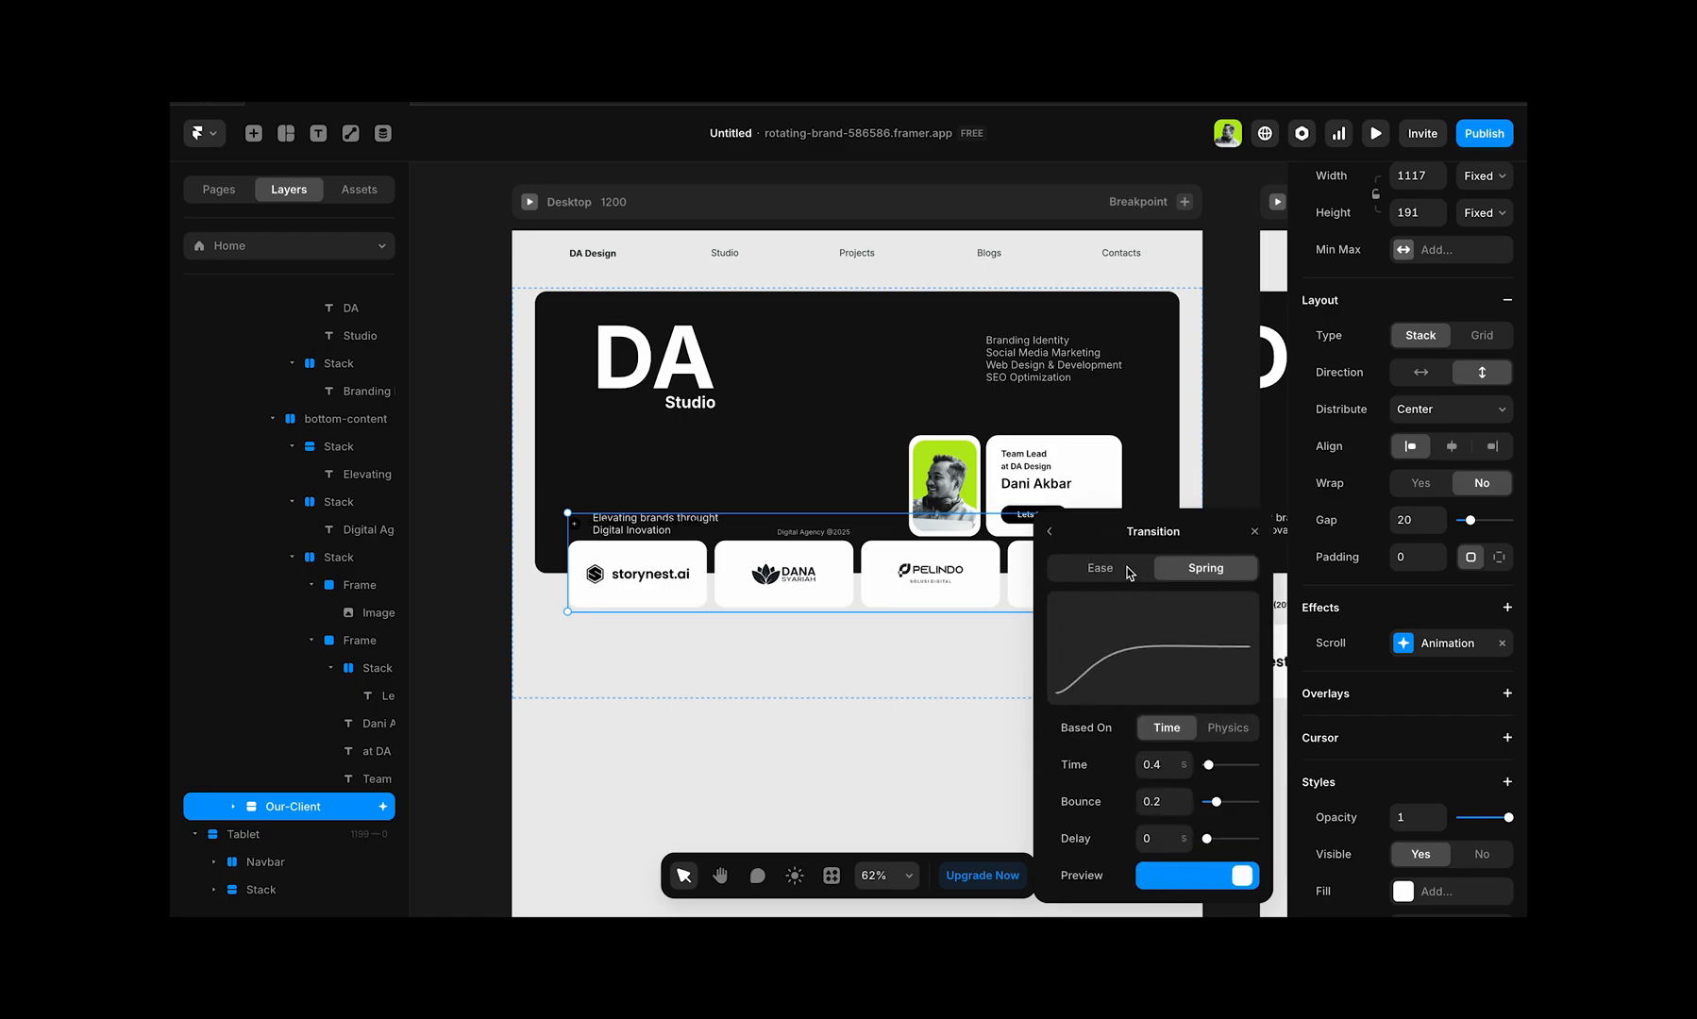
pyautogui.click(1099, 558)
pyautogui.moveTo(1148, 686); pyautogui.dragTo(1188, 688)
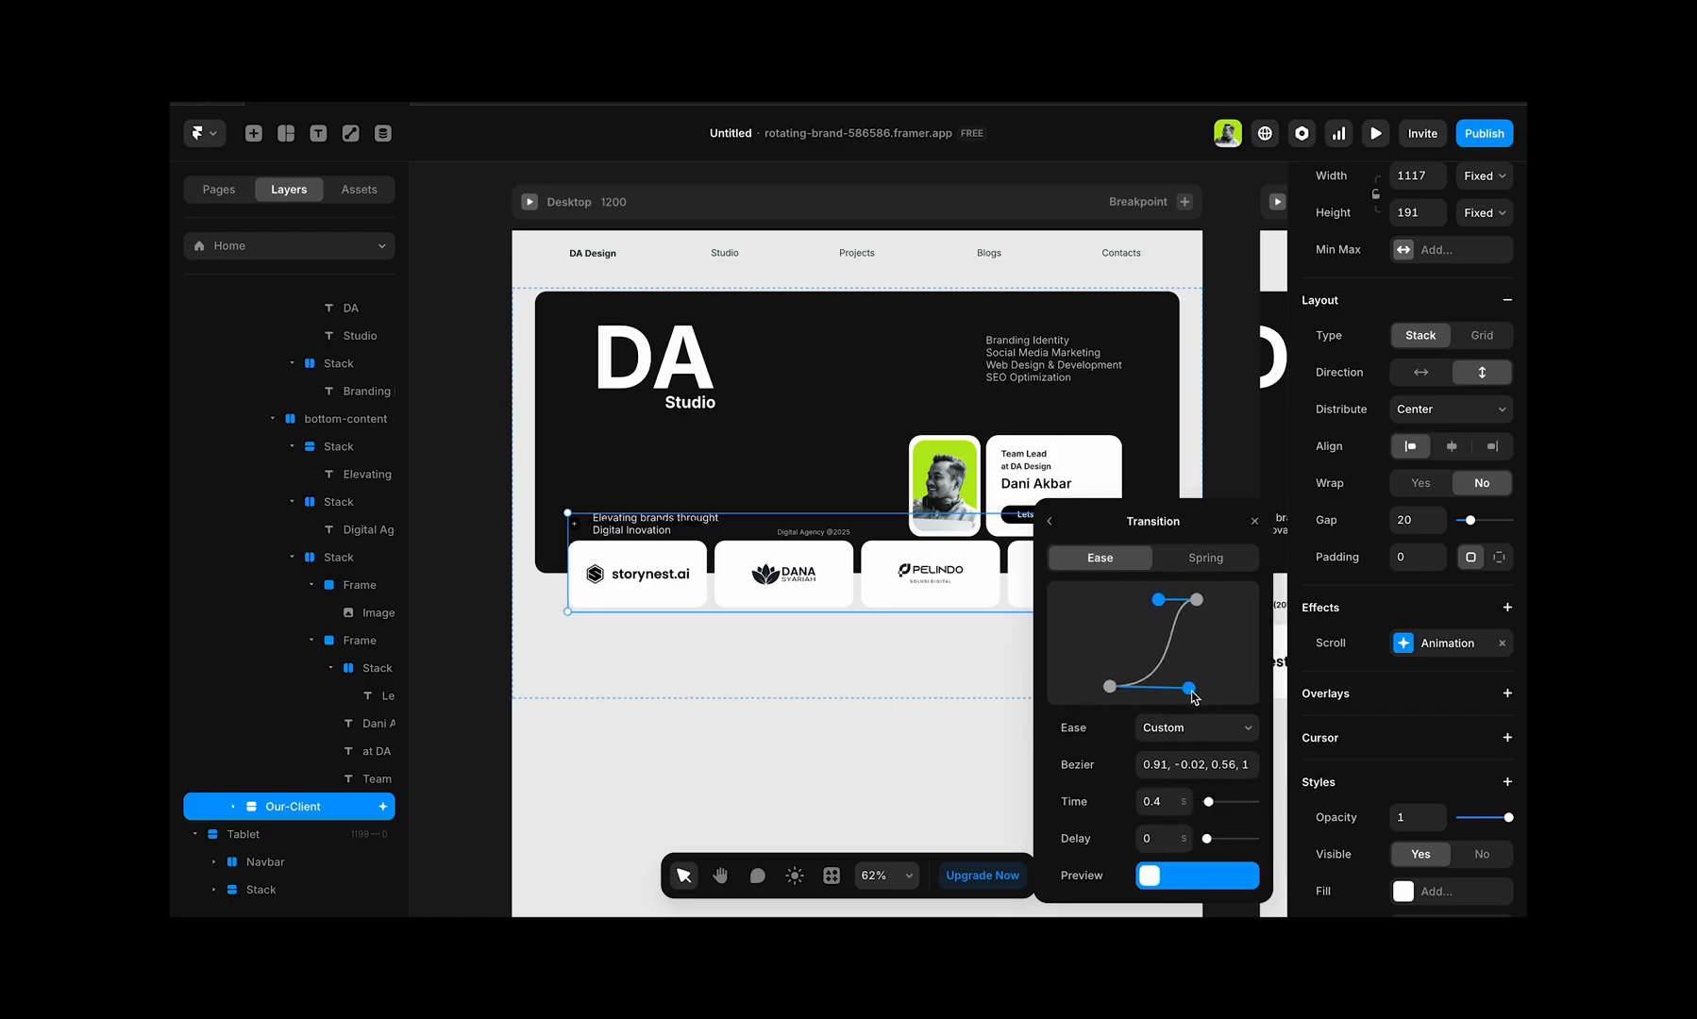
pyautogui.moveTo(1155, 604); pyautogui.dragTo(1143, 601)
pyautogui.moveTo(1209, 805); pyautogui.dragTo(1211, 804)
# Step: Preview the Desktop page, check the hero and Our Client animations in both scroll directions, and return to the editor
pyautogui.click(528, 206)
pyautogui.scroll(-4, 772, 470)
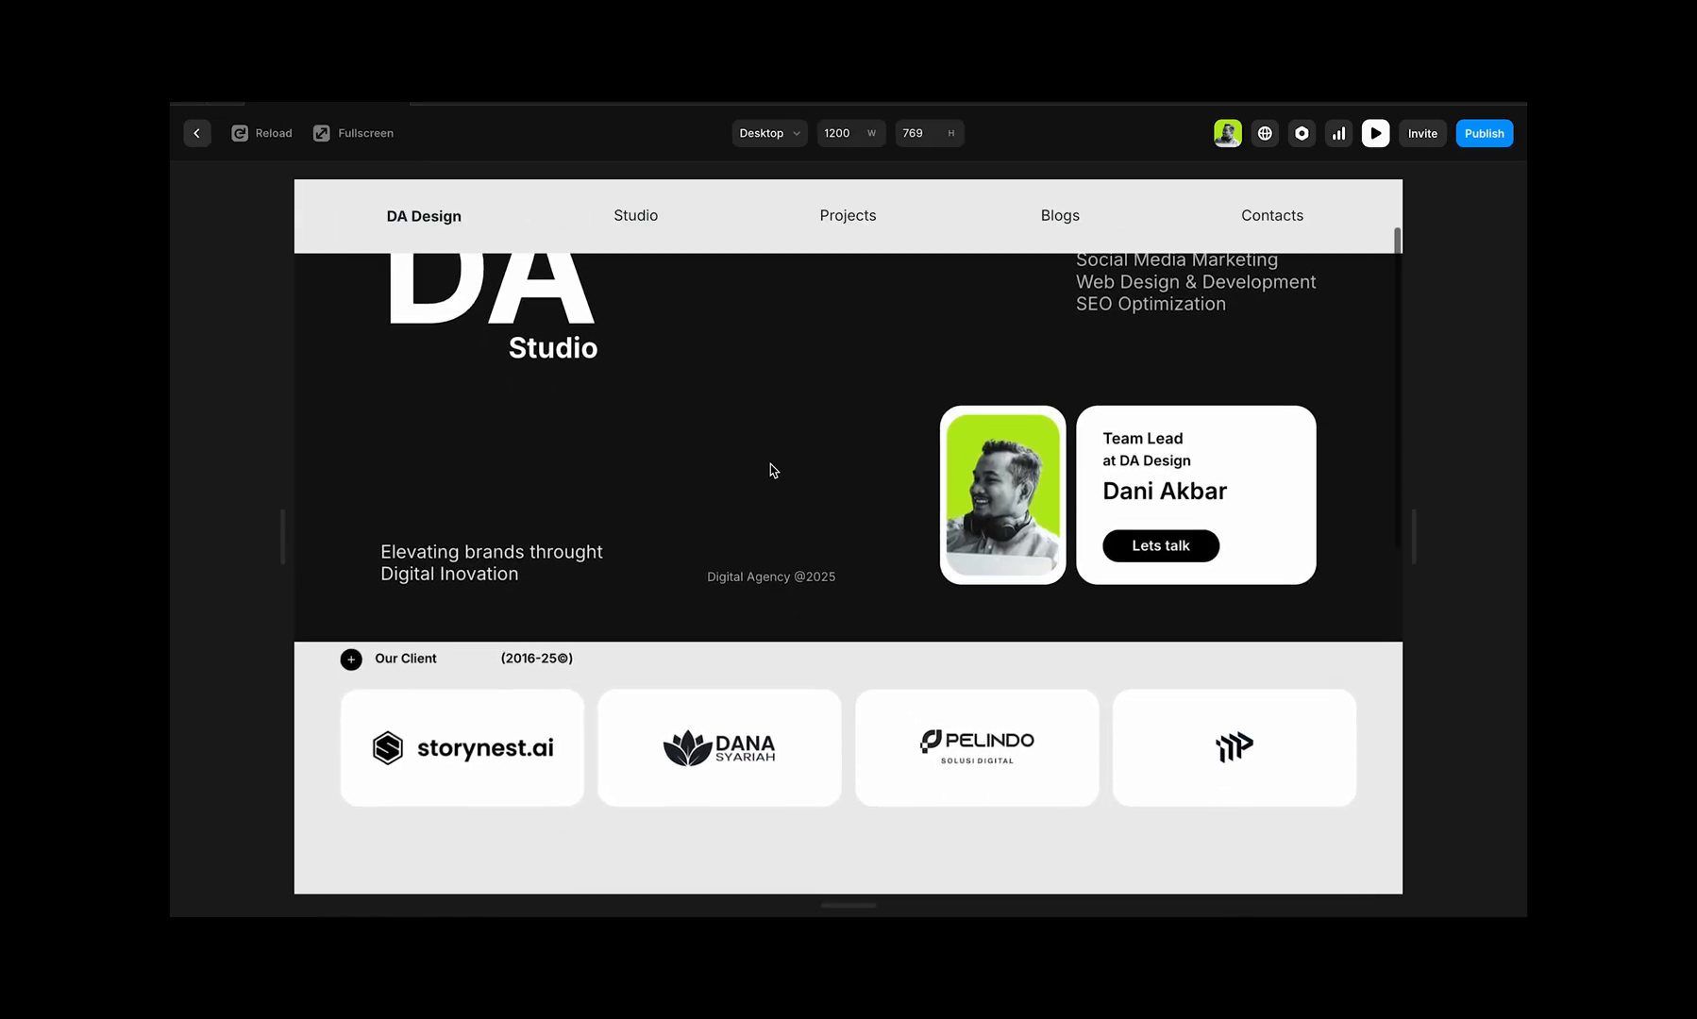
pyautogui.scroll(4, 772, 470)
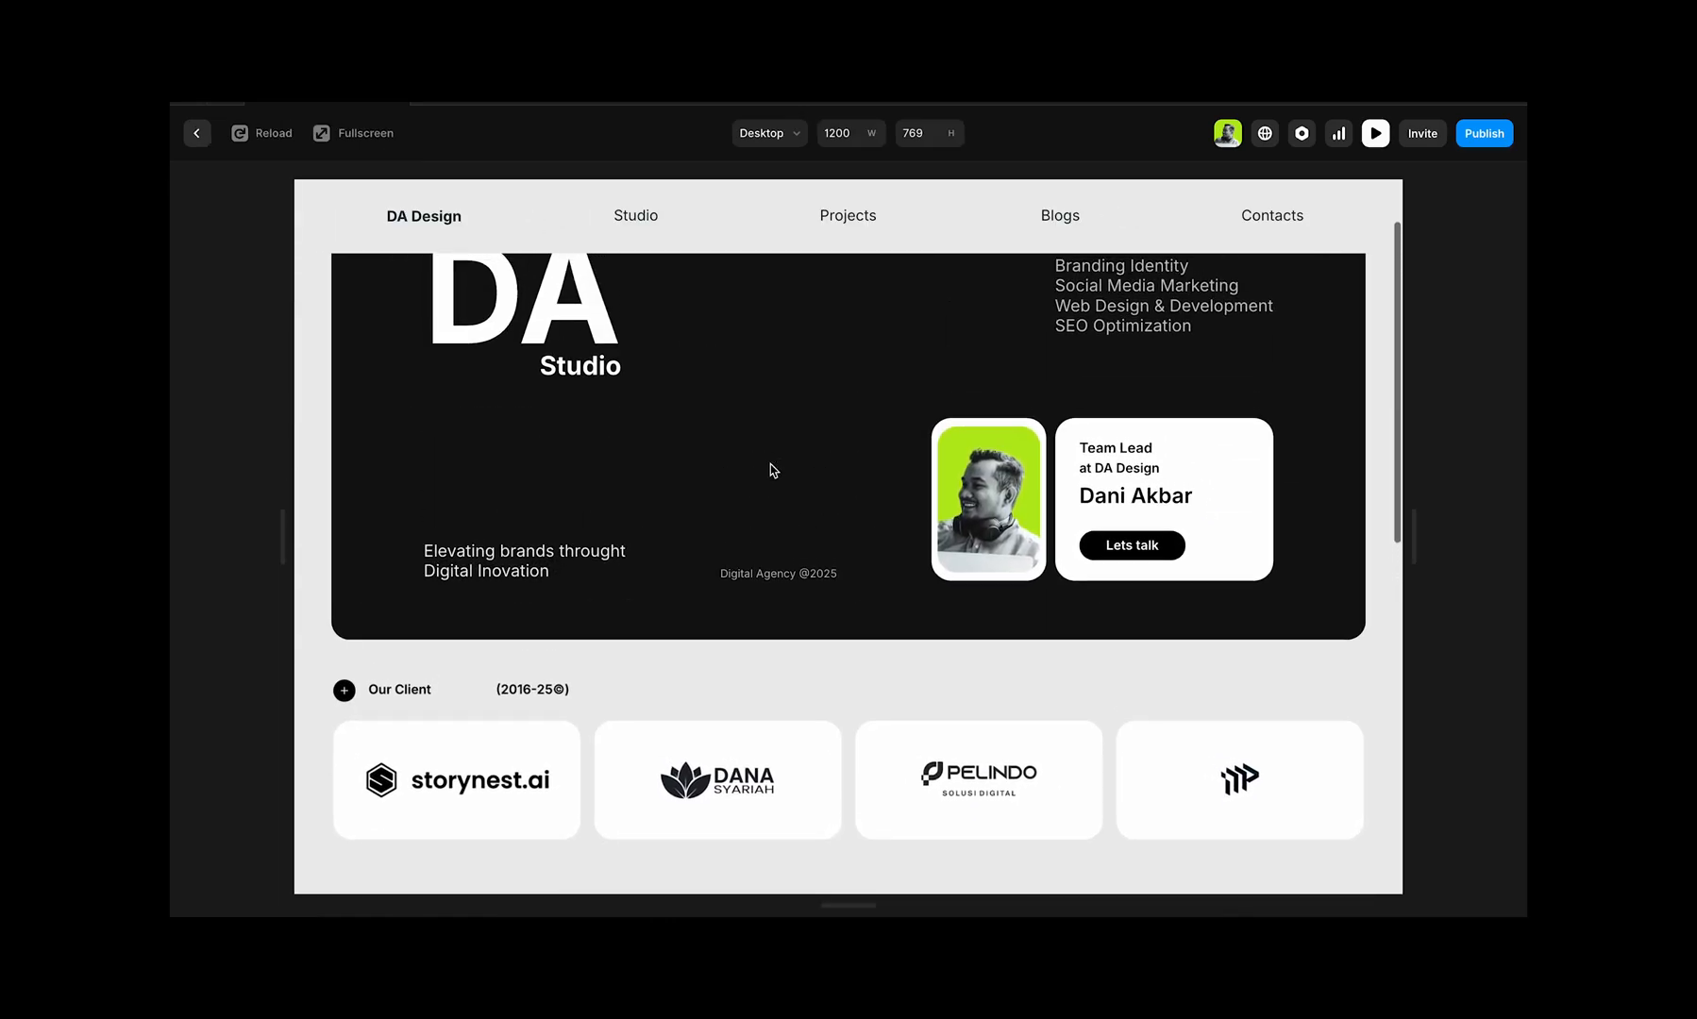
pyautogui.scroll(-5, 772, 470)
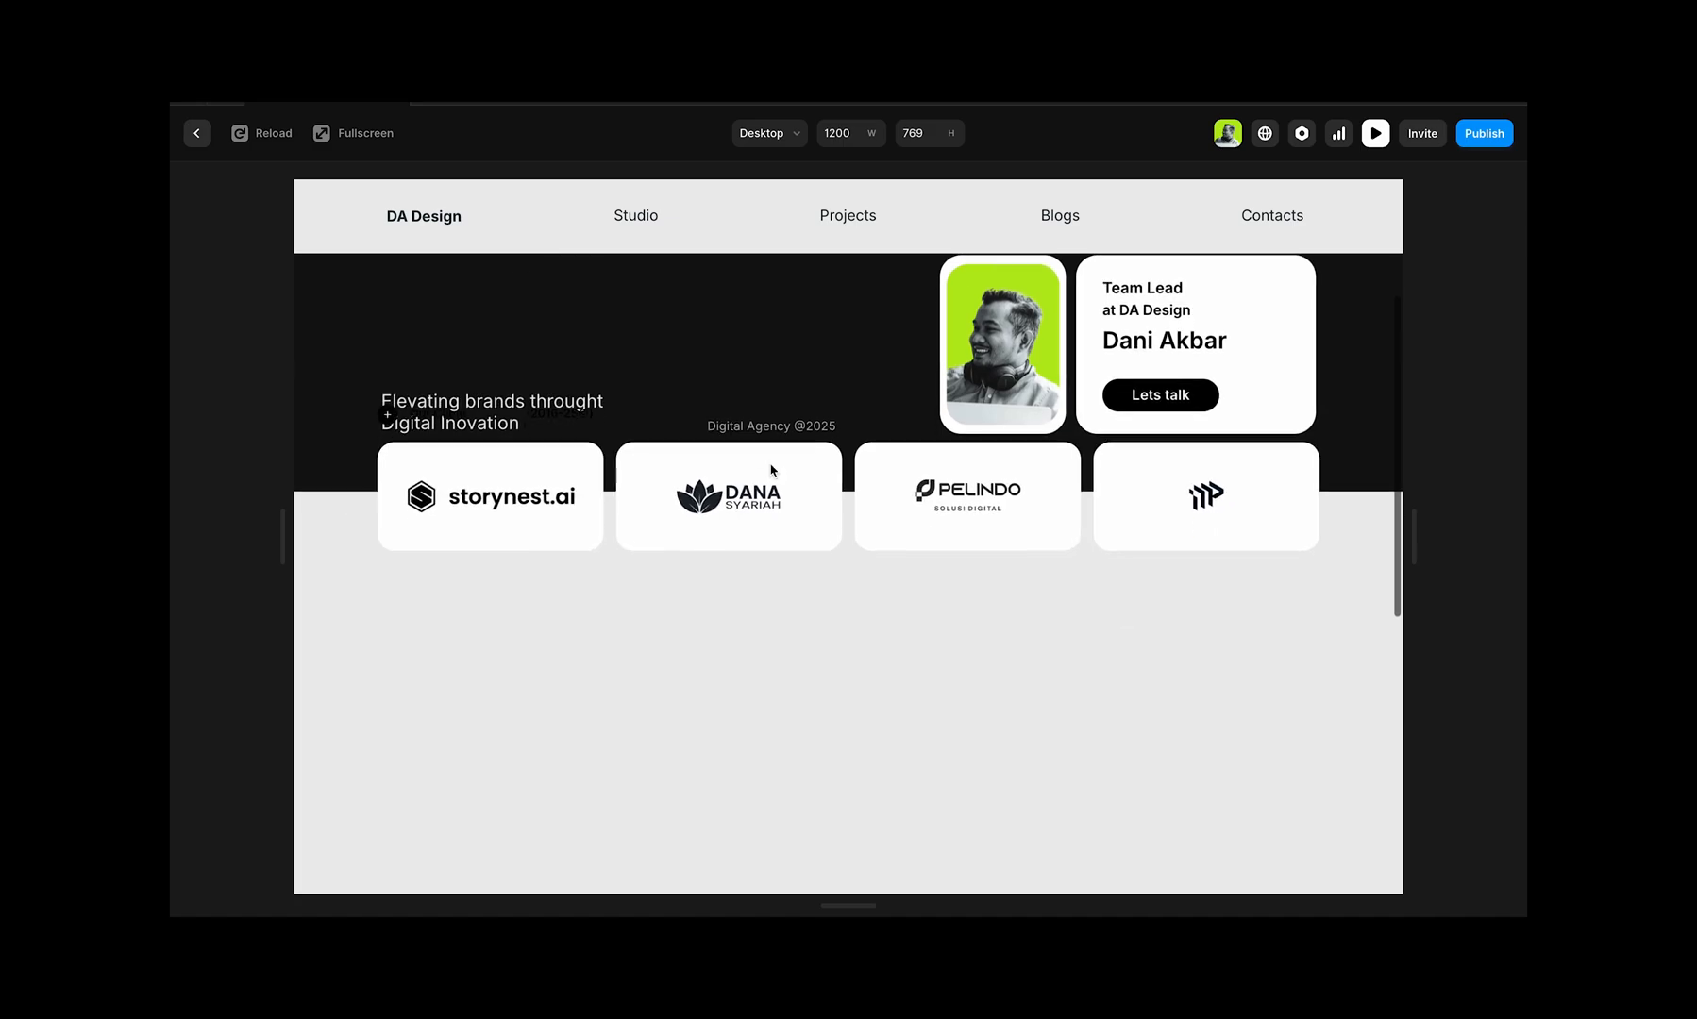
pyautogui.scroll(5, 734, 447)
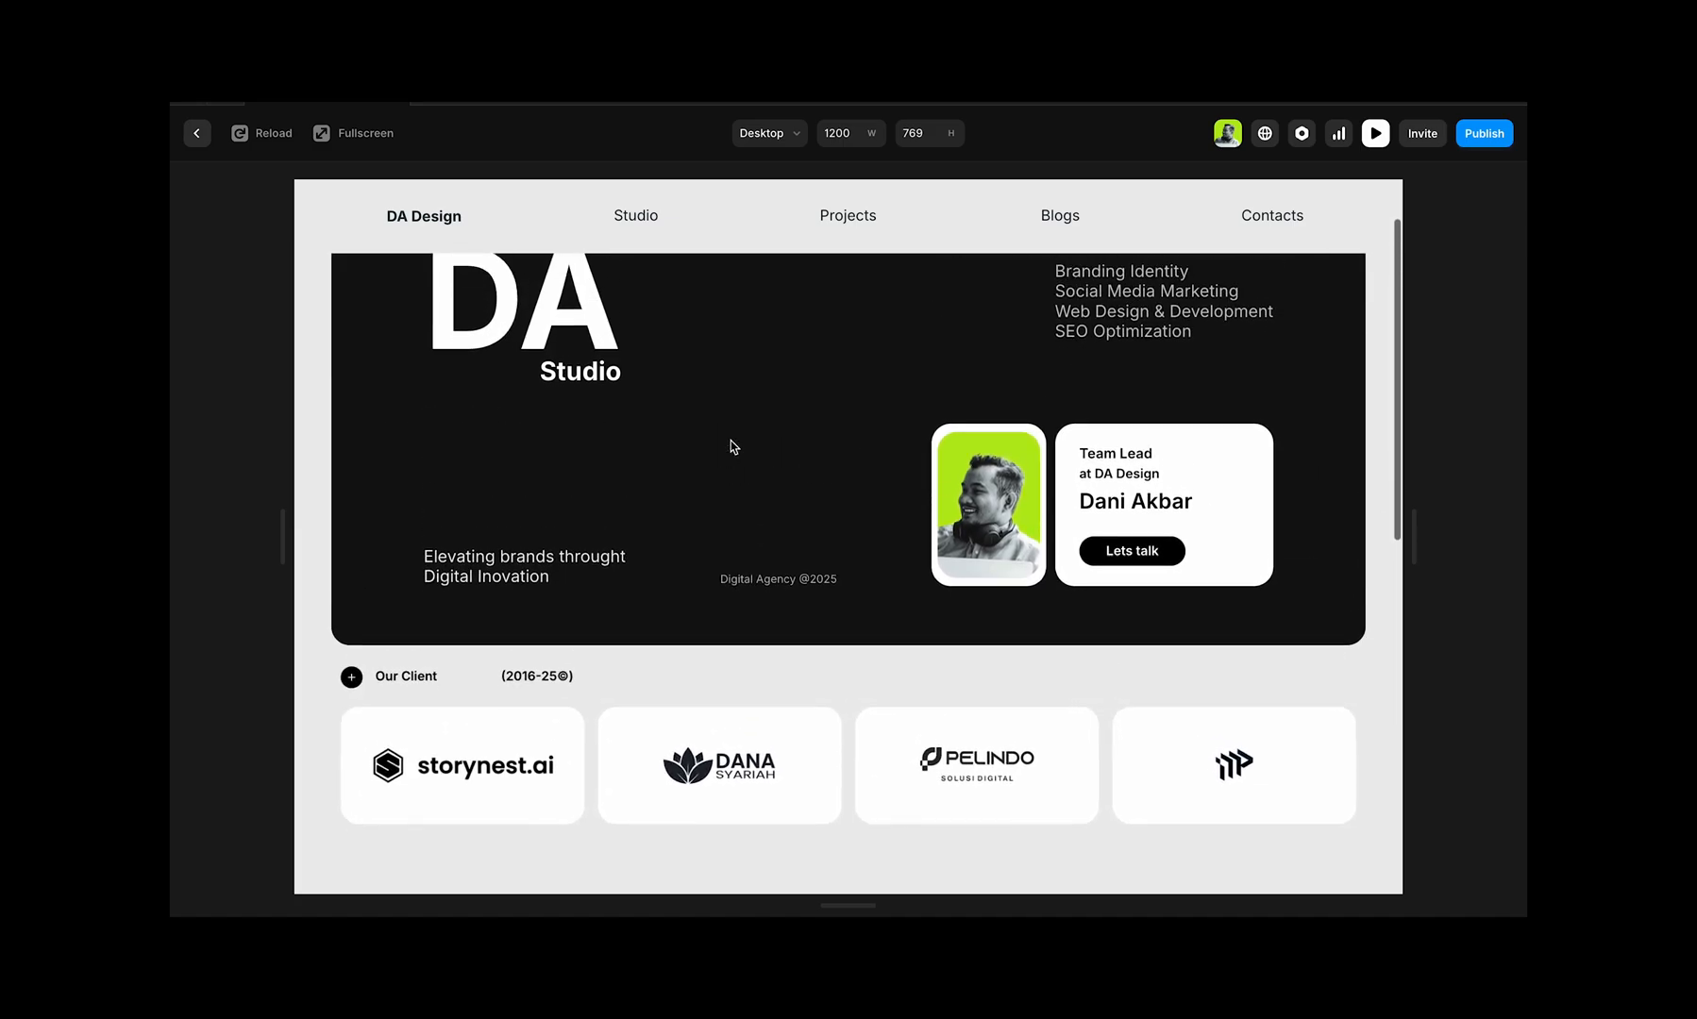
pyautogui.click(196, 133)
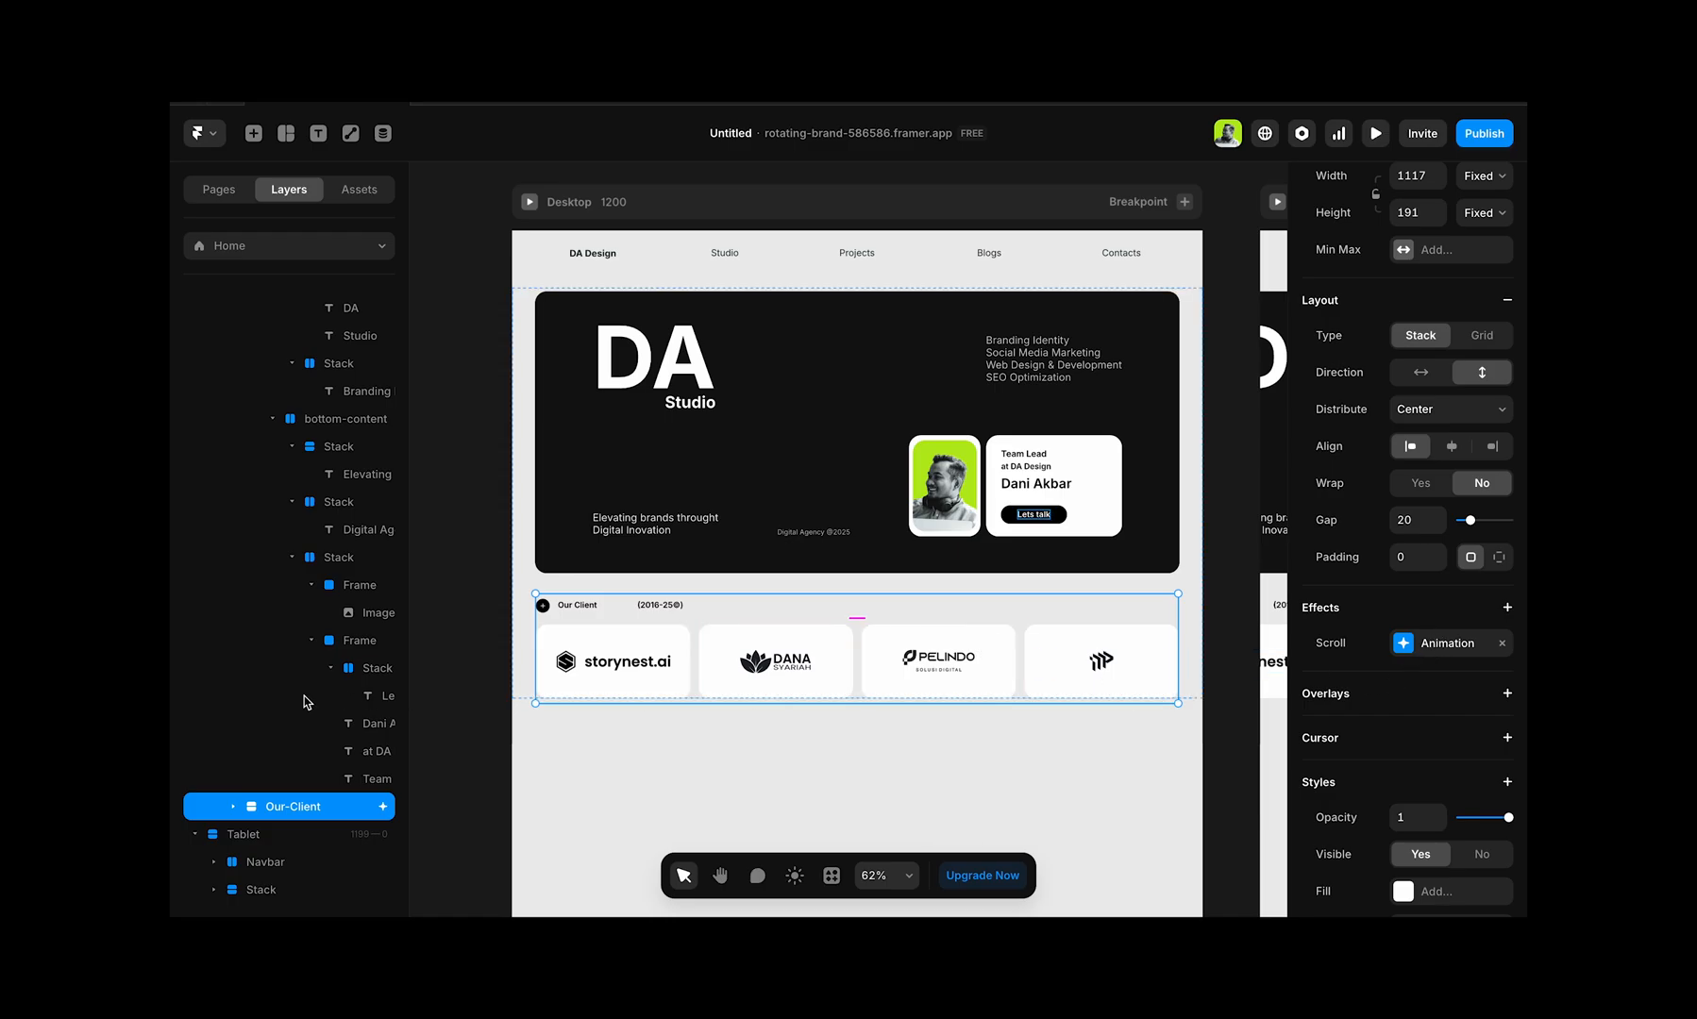
# Step: Collapse the Container layer under the Desktop stack and select the Our-Client layer
pyautogui.scroll(3, 307, 699)
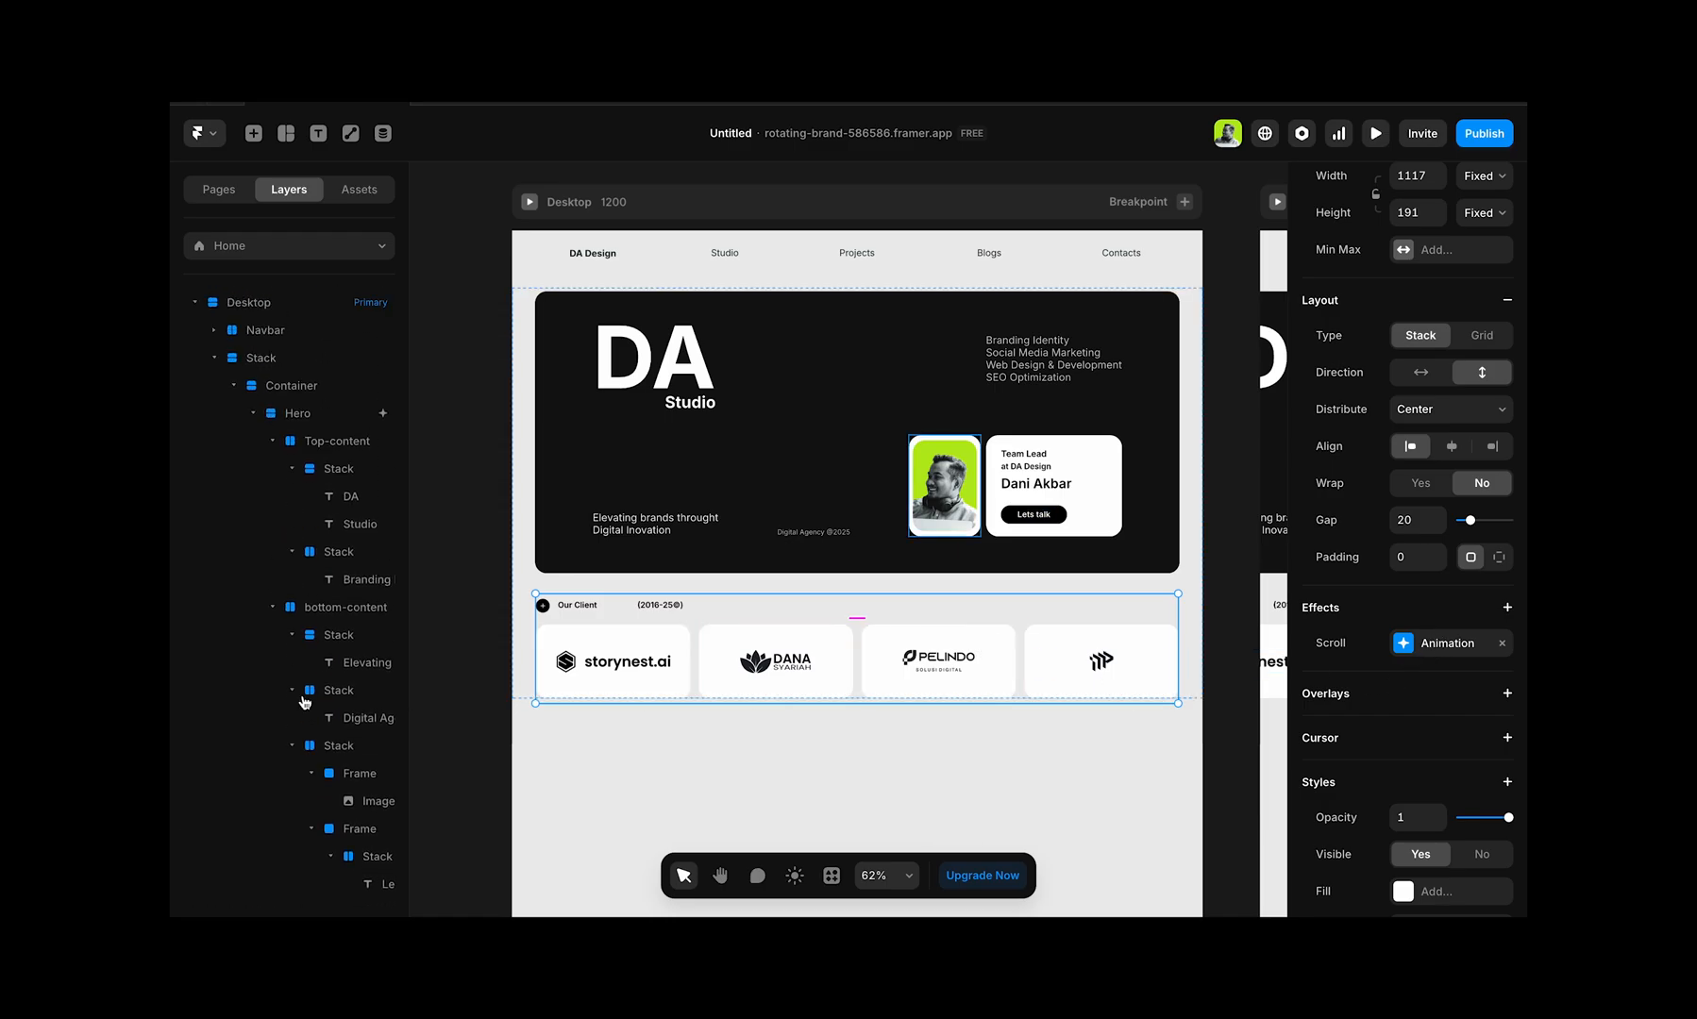
pyautogui.click(234, 385)
pyautogui.moveTo(251, 418)
pyautogui.mouseDown()
pyautogui.moveTo(254, 376)
pyautogui.moveTo(253, 425)
pyautogui.mouseUp()
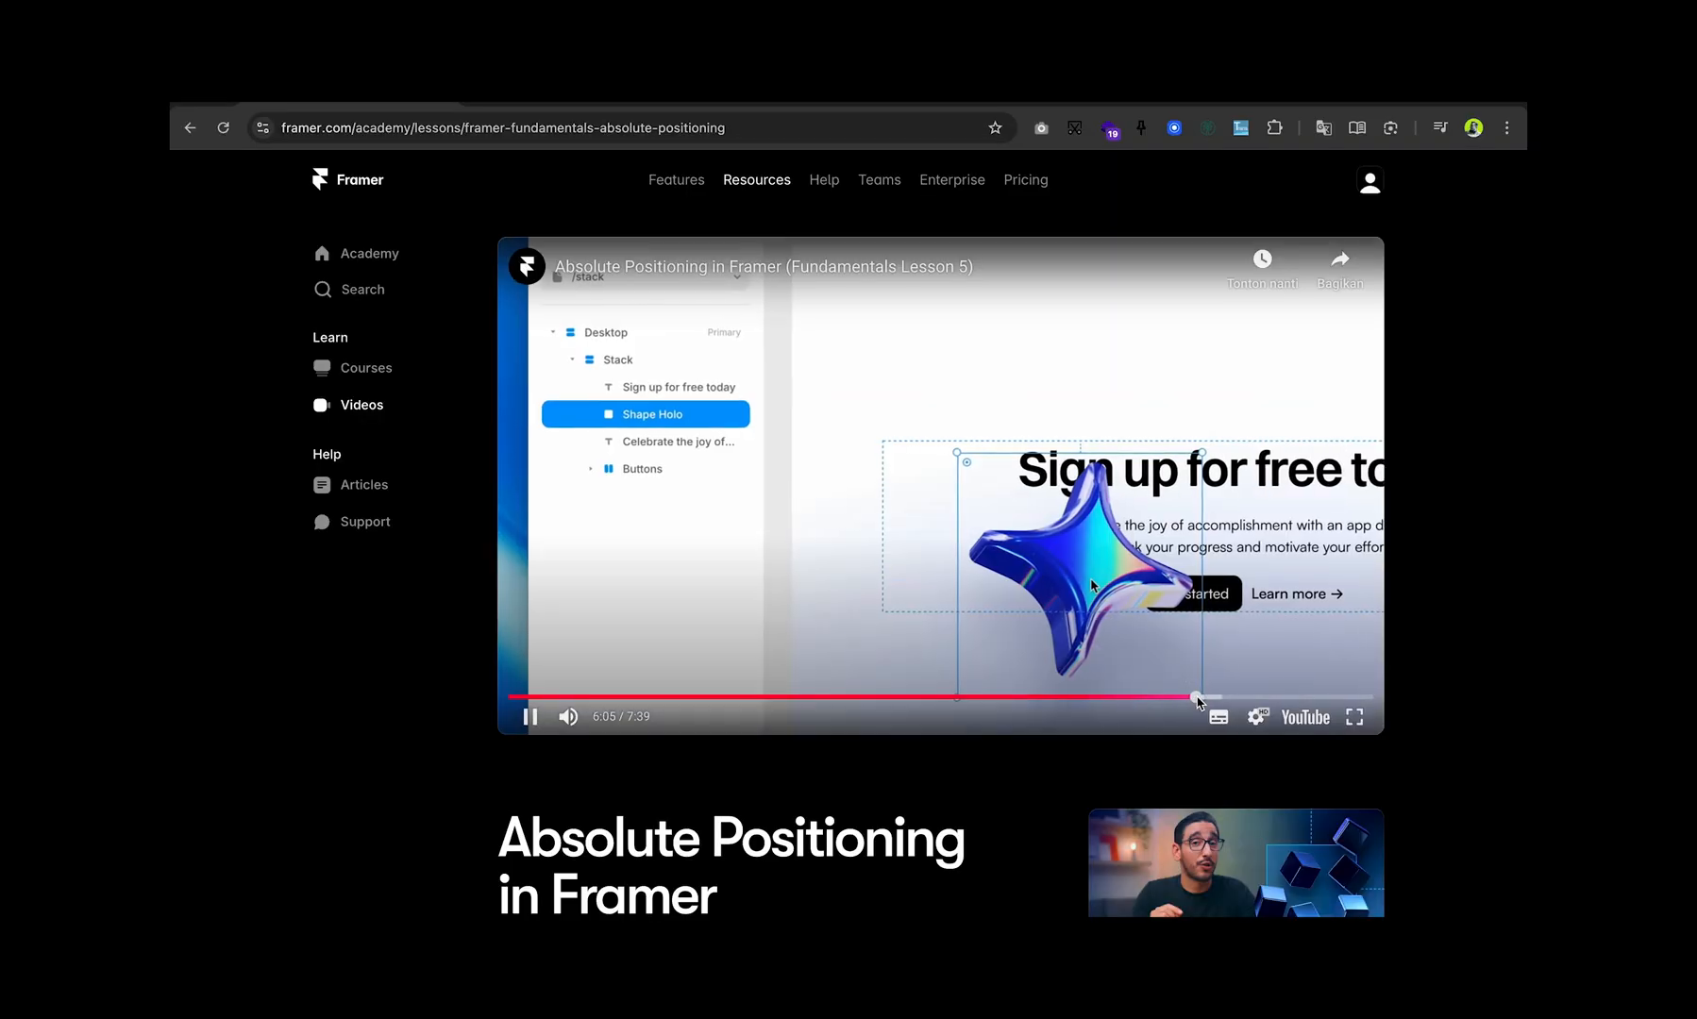
# Step: Switch to the browser and review the Z Index part of Framer Academy's Absolute Positioning lesson video
pyautogui.click(1194, 698)
pyautogui.click(1217, 698)
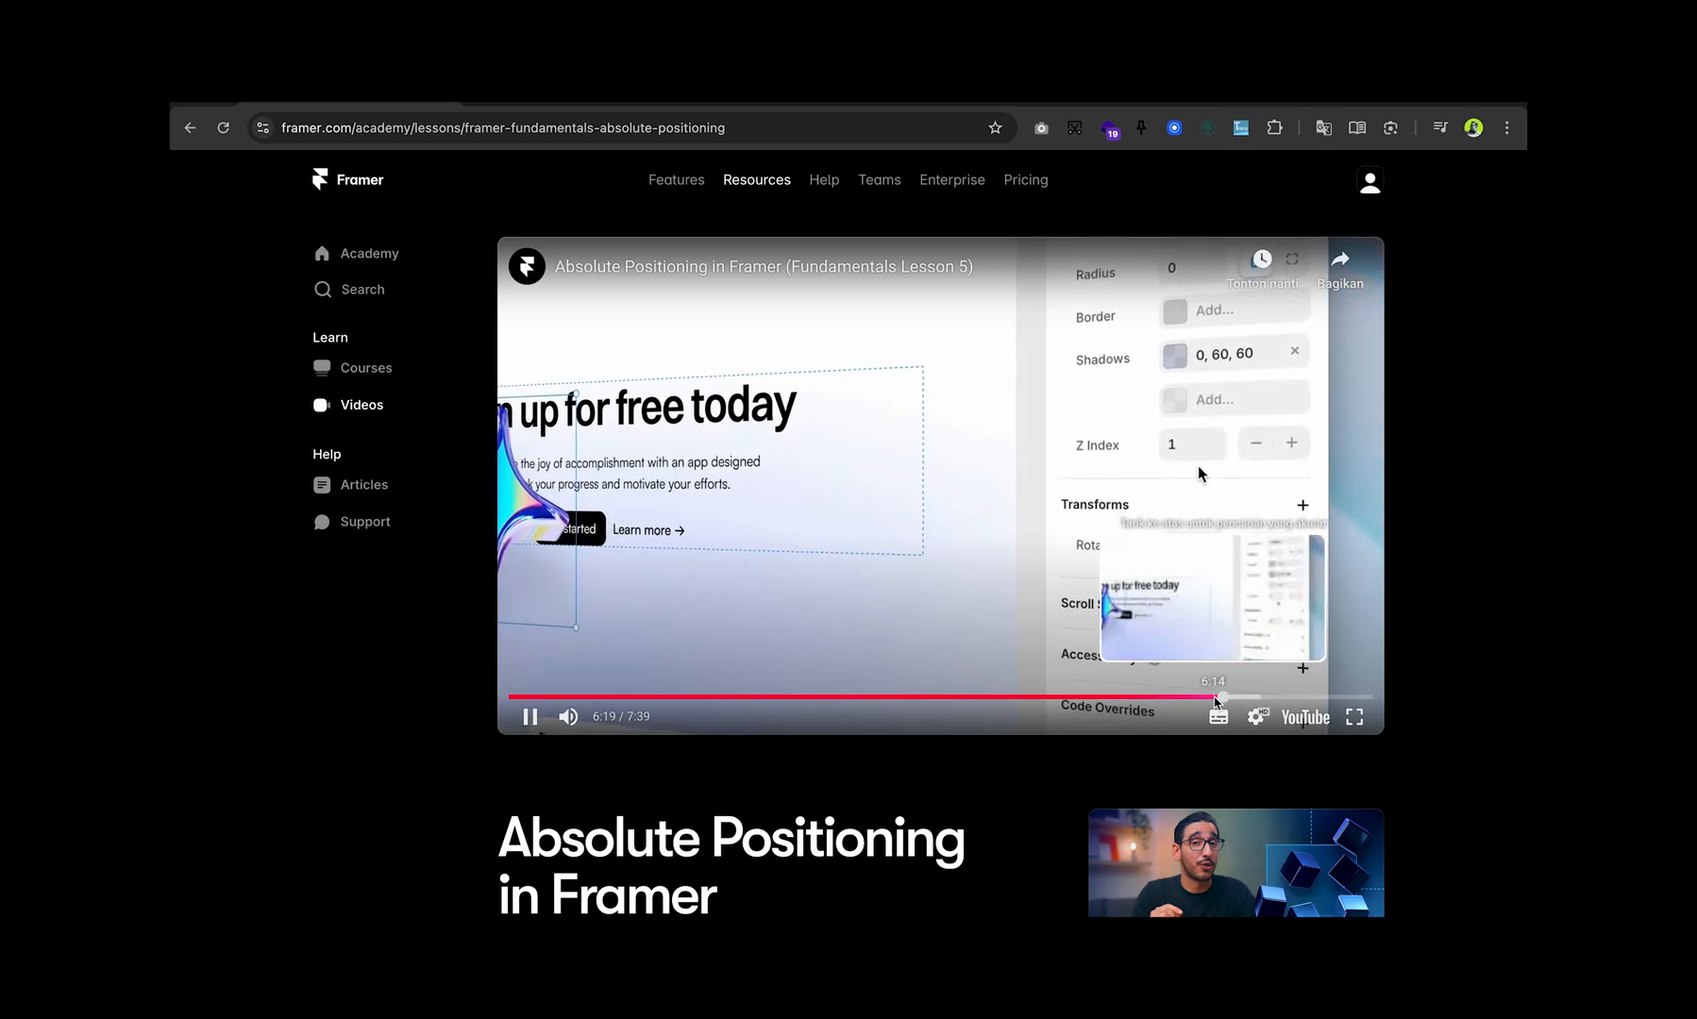
pyautogui.click(1201, 698)
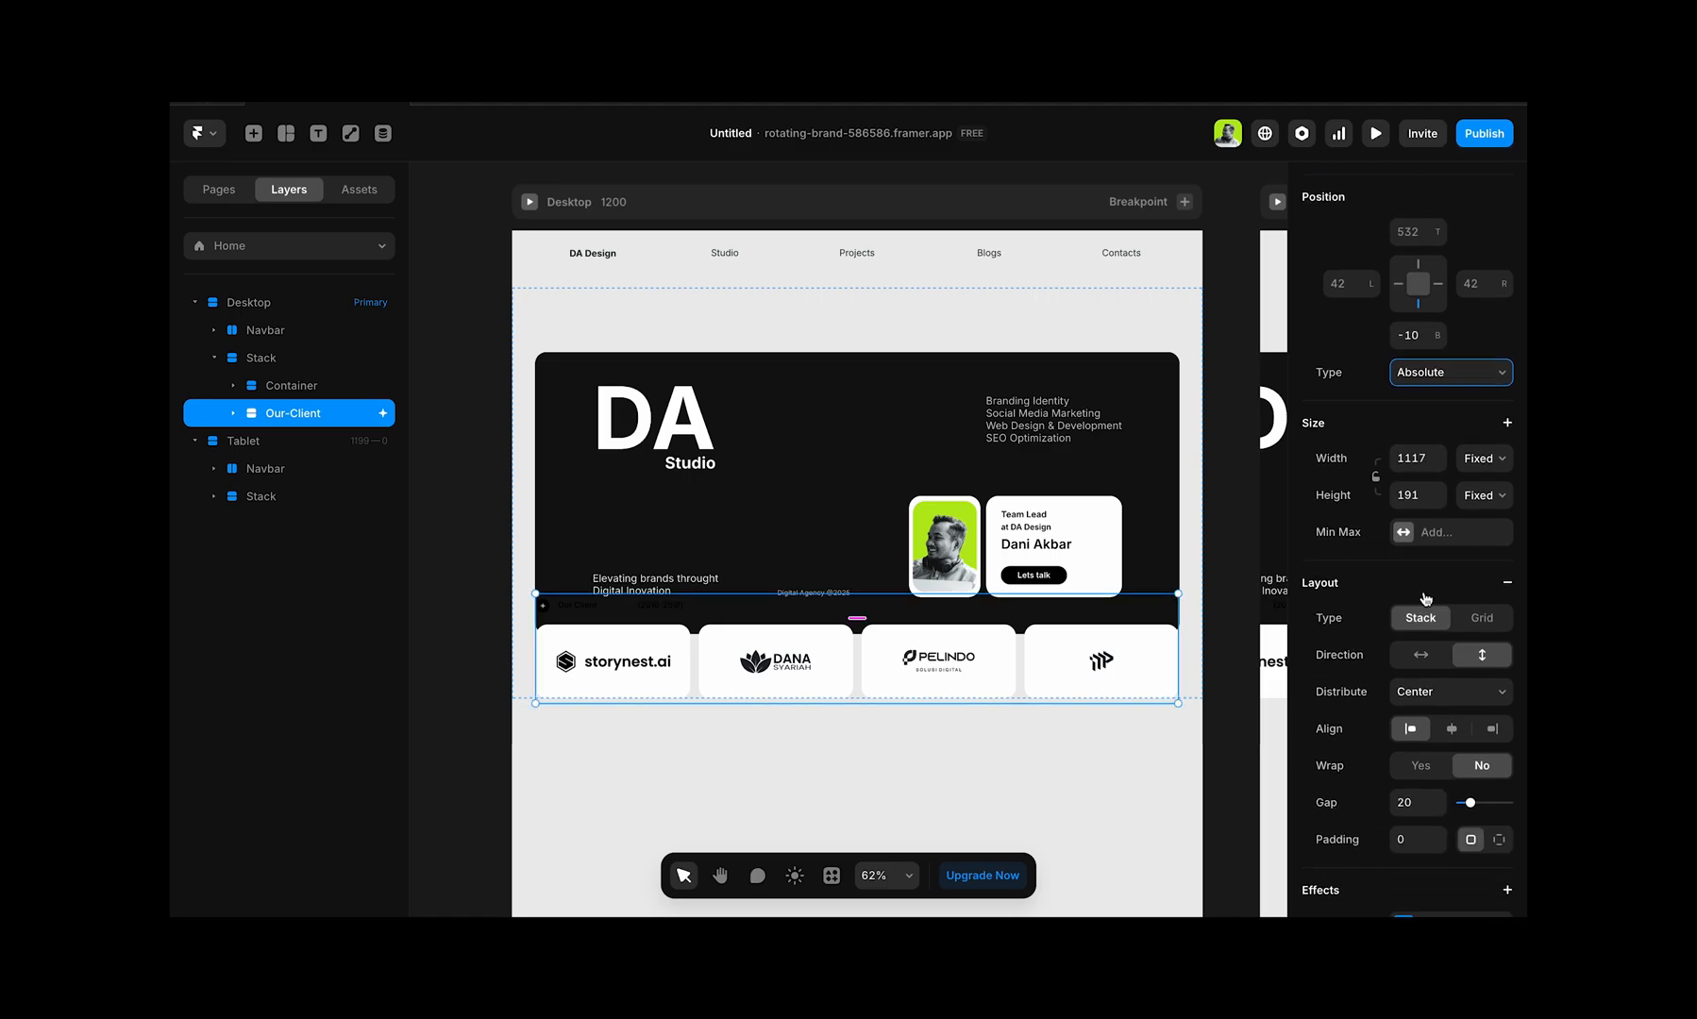
# Step: Set the Z Index of the absolutely positioned Our-Client stack to 0
pyautogui.scroll(-10, 1425, 598)
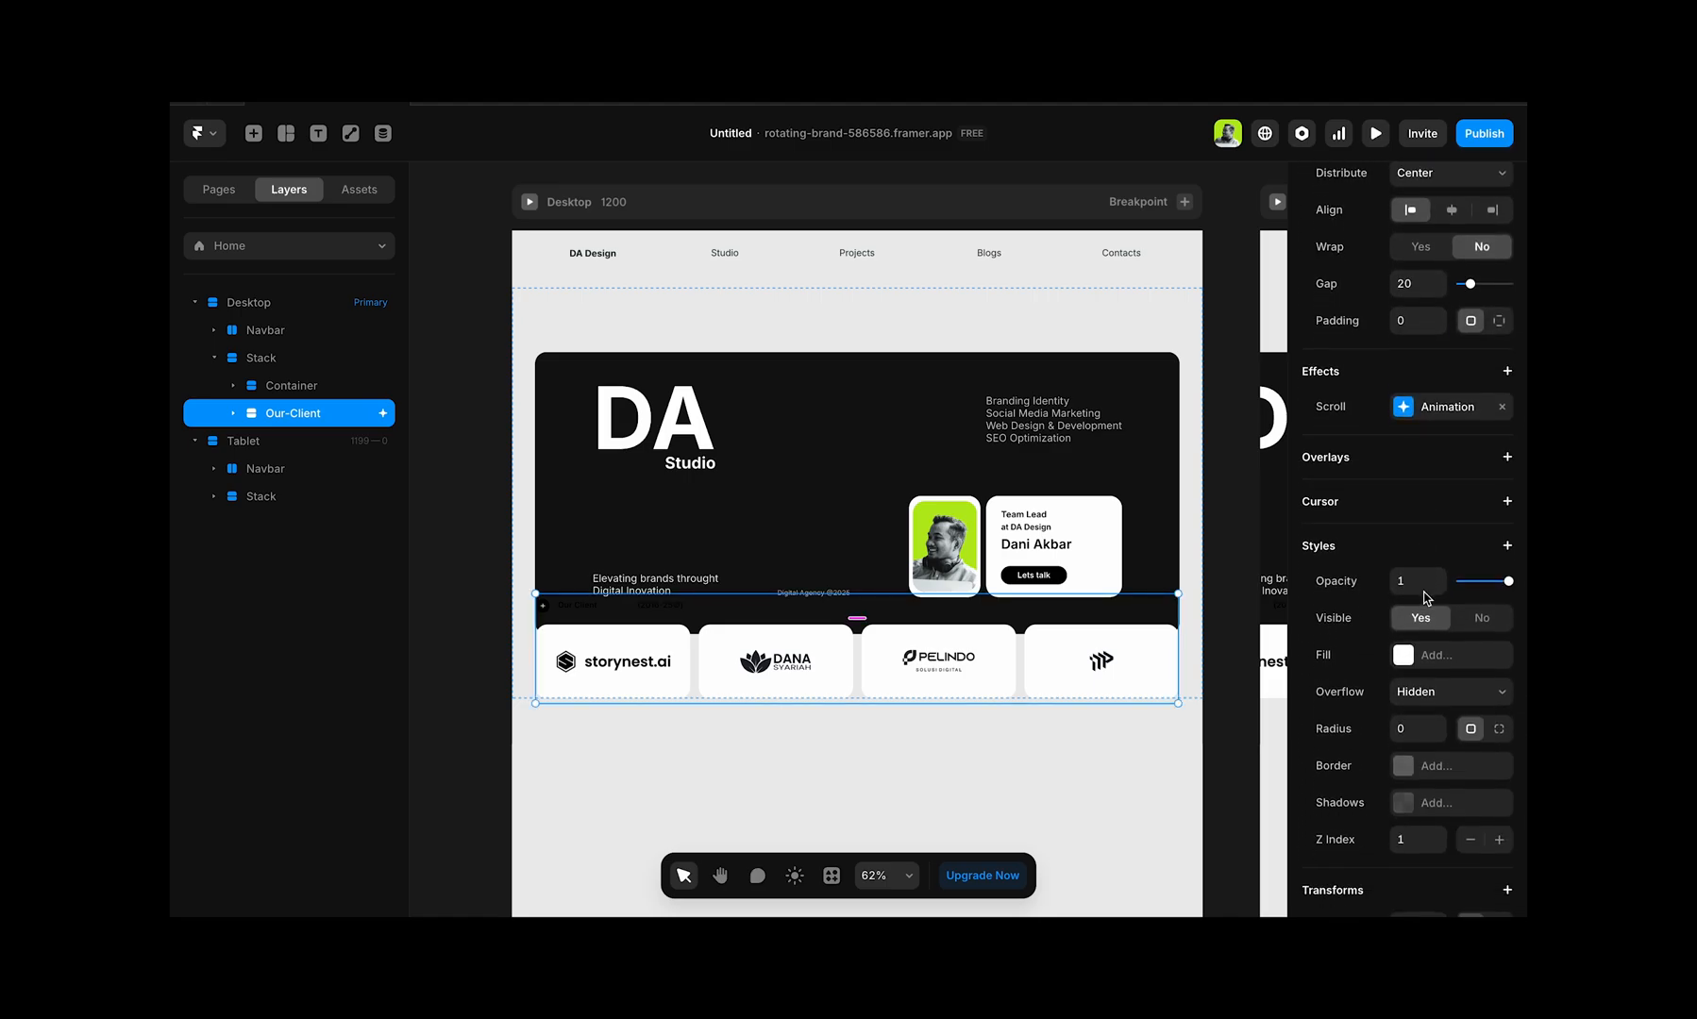
pyautogui.scroll(-1, 1425, 599)
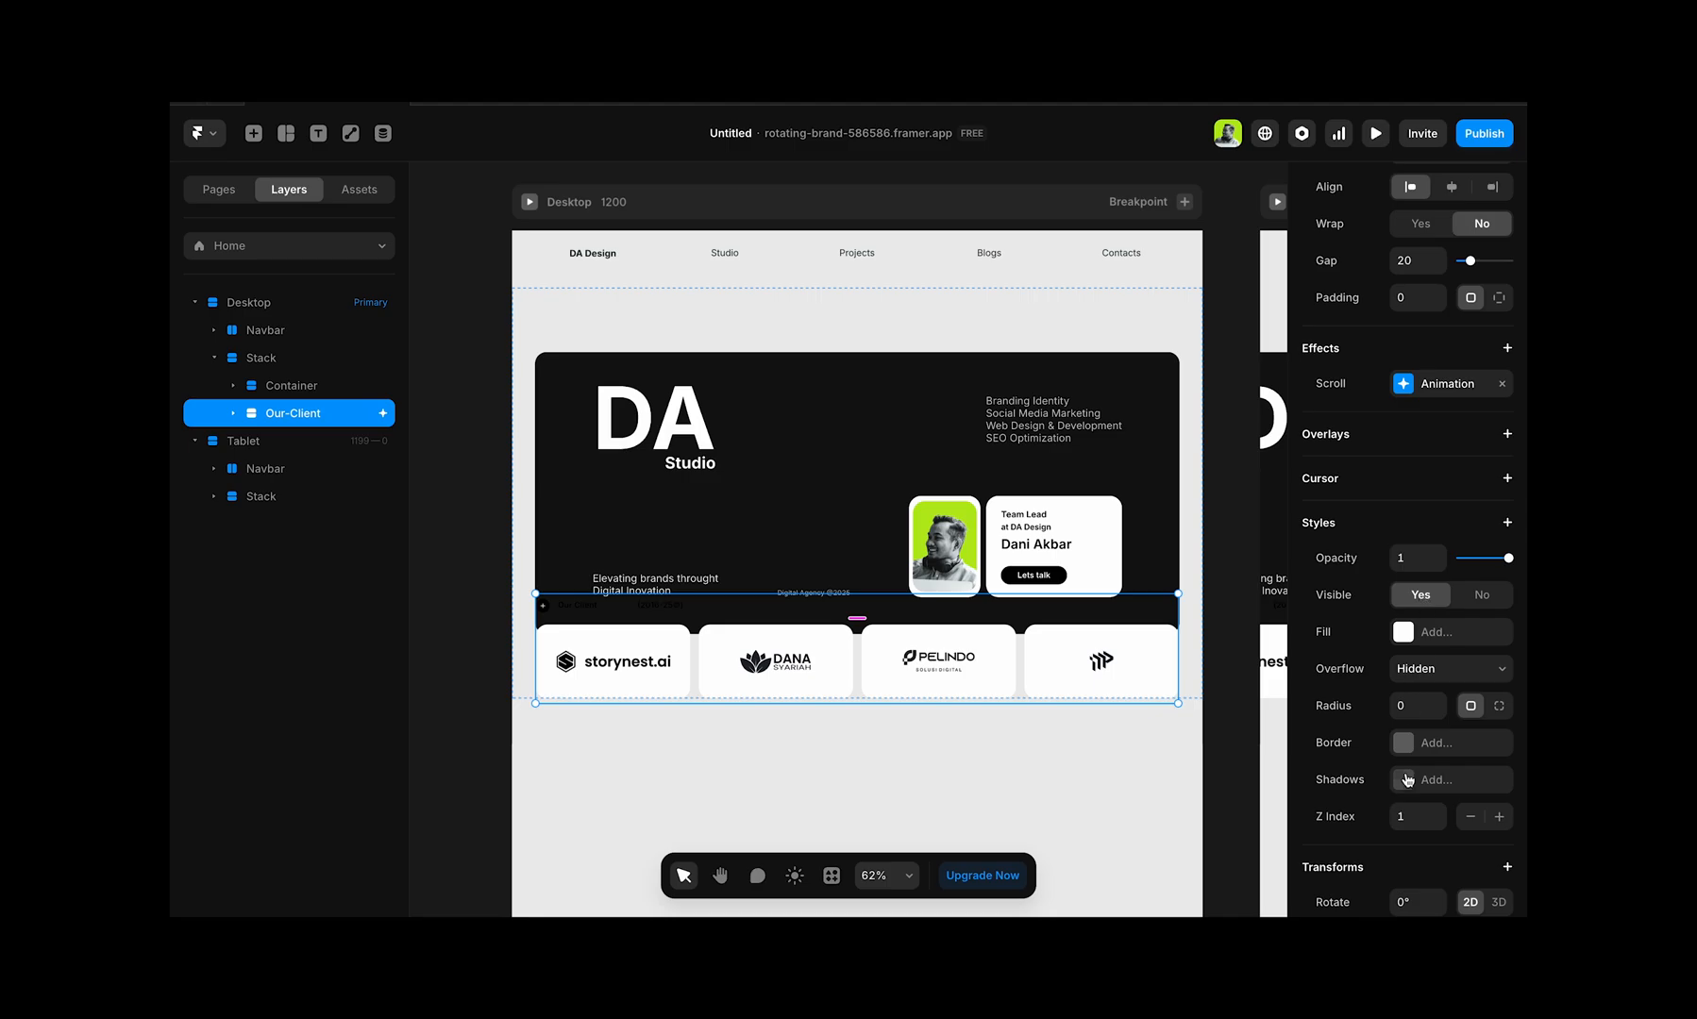
pyautogui.click(1438, 824)
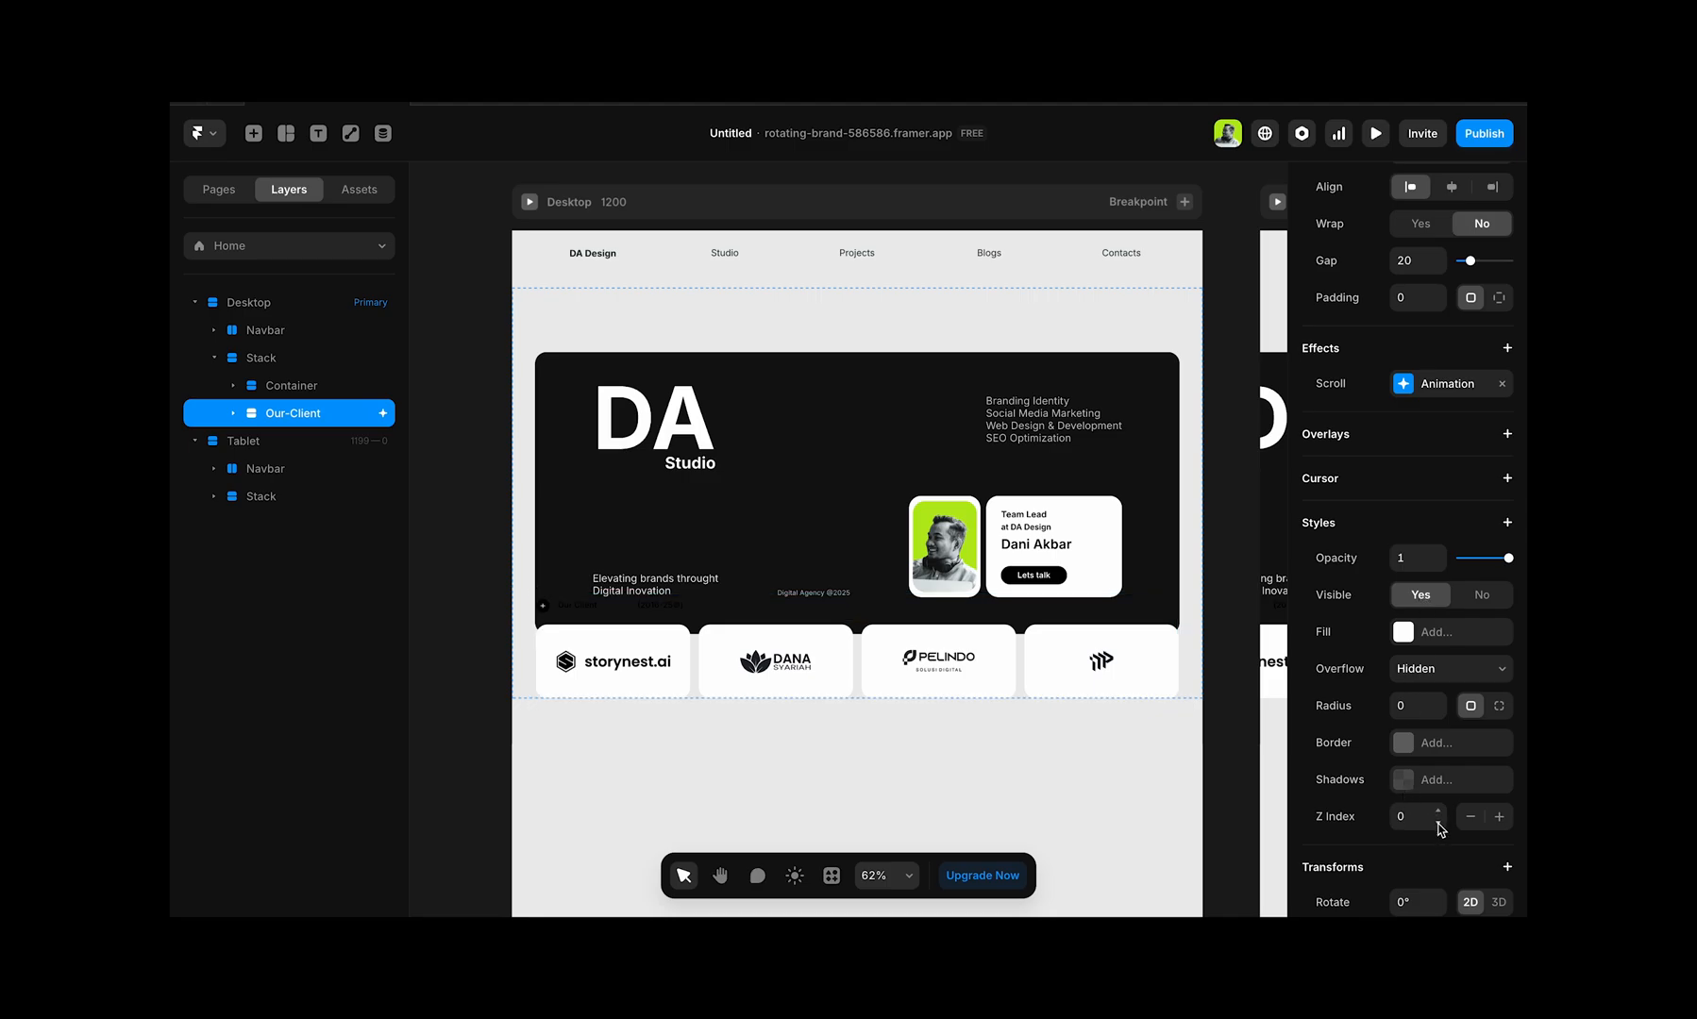
pyautogui.click(1438, 824)
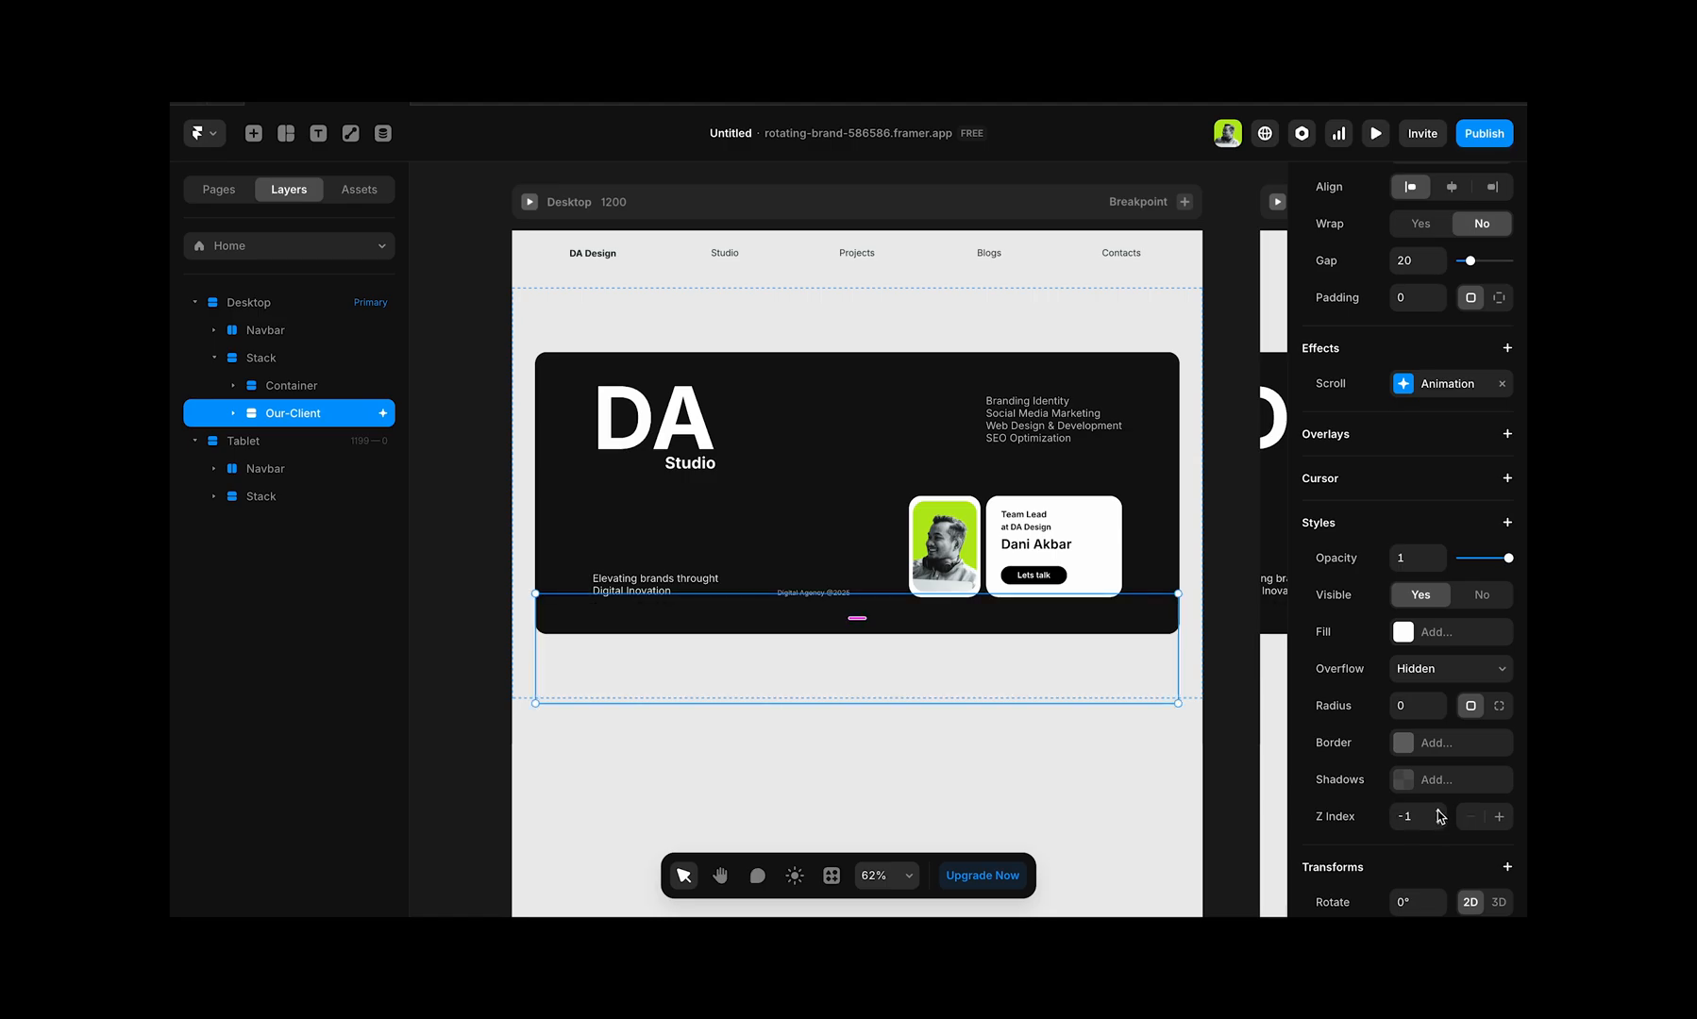
pyautogui.click(1439, 814)
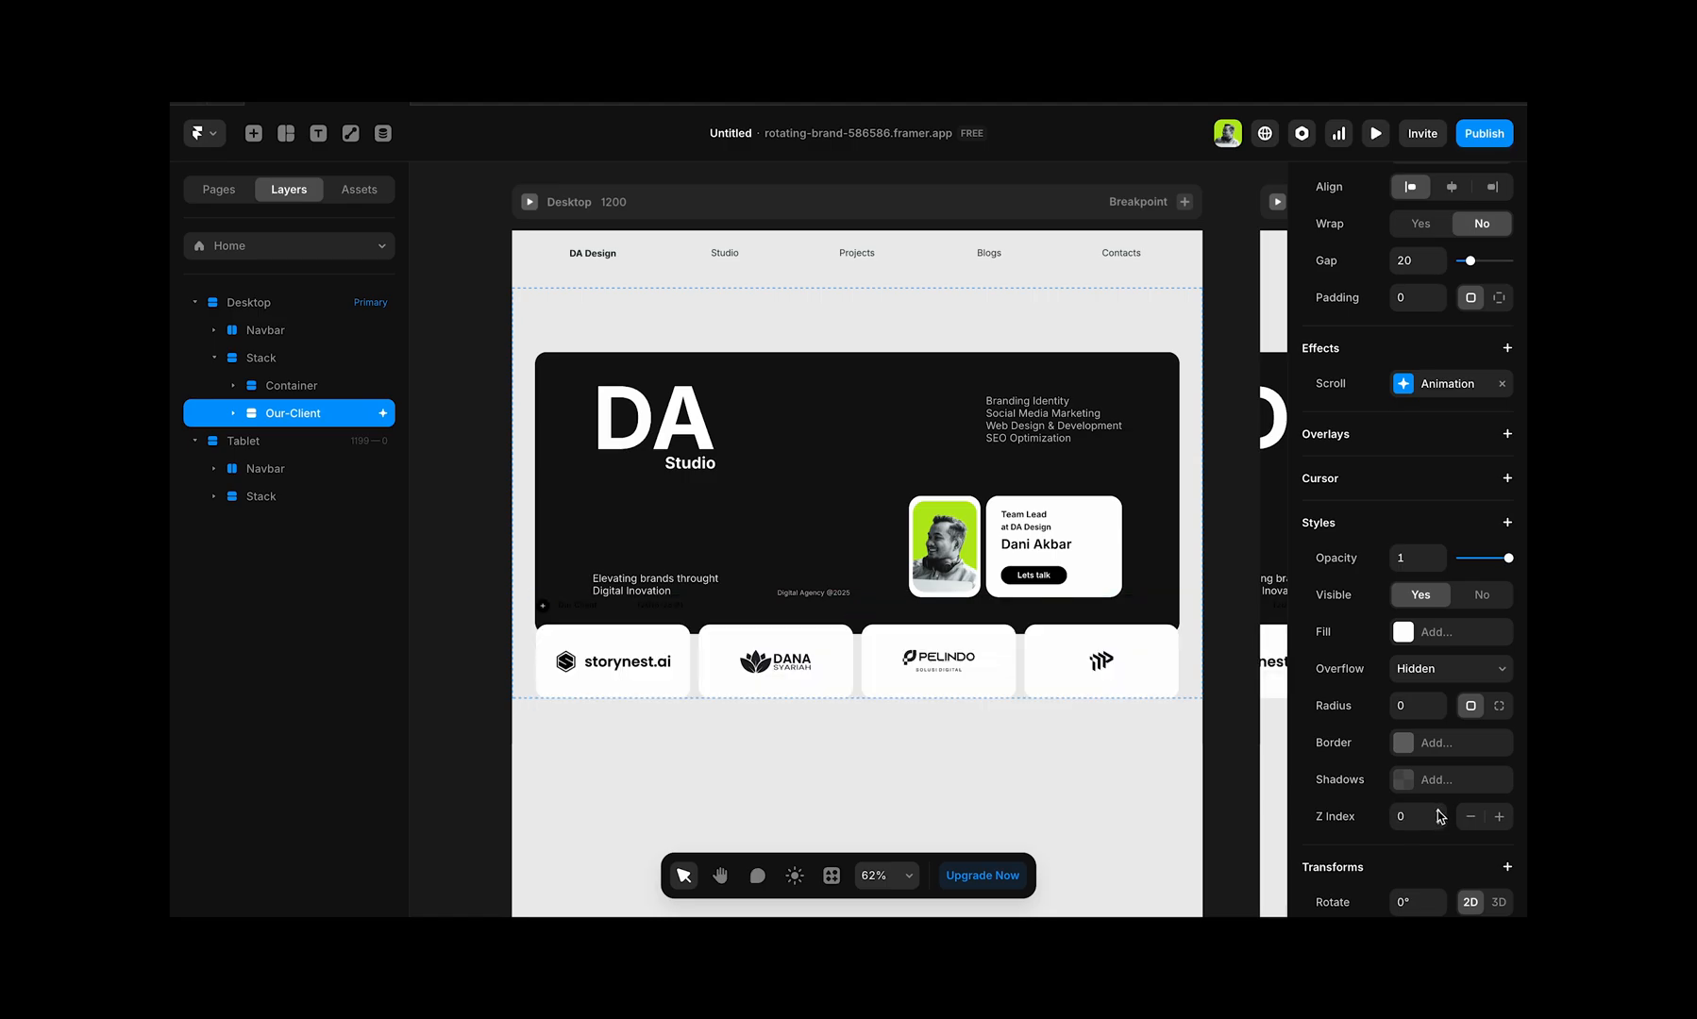
# Step: Bring the Hero stack in front of the Our-Client section so it overlaps the client cards
pyautogui.click(1160, 533)
pyautogui.click(857, 385)
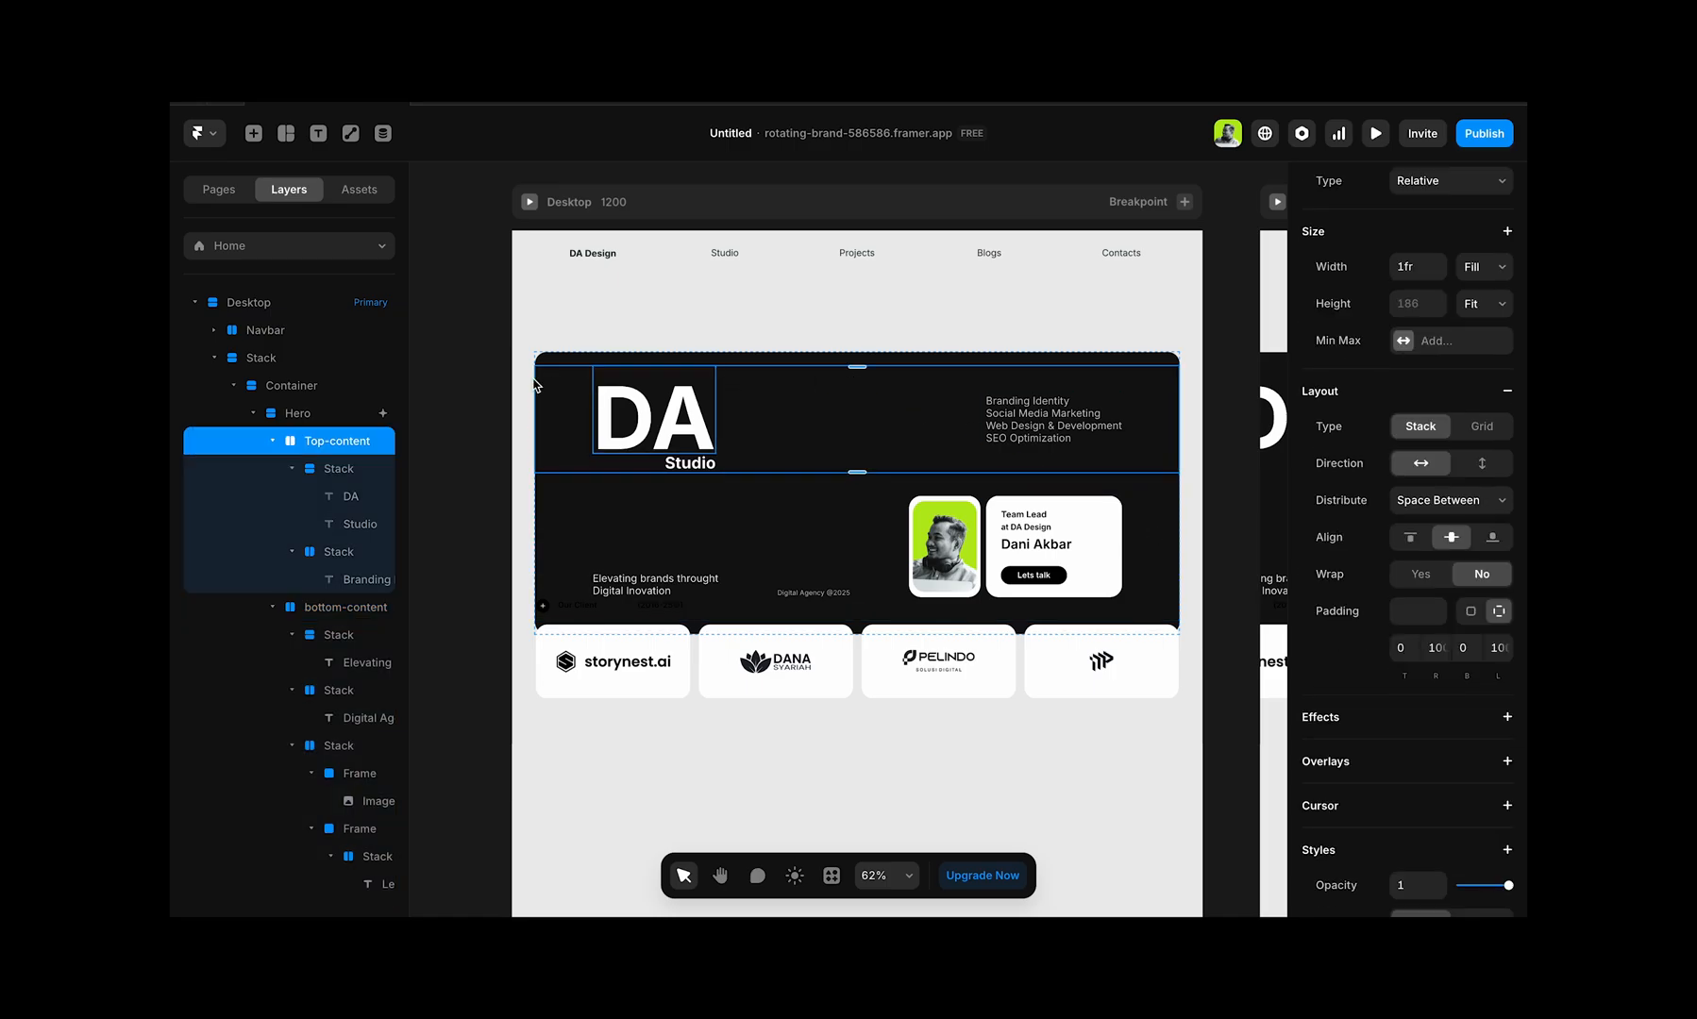
pyautogui.click(331, 417)
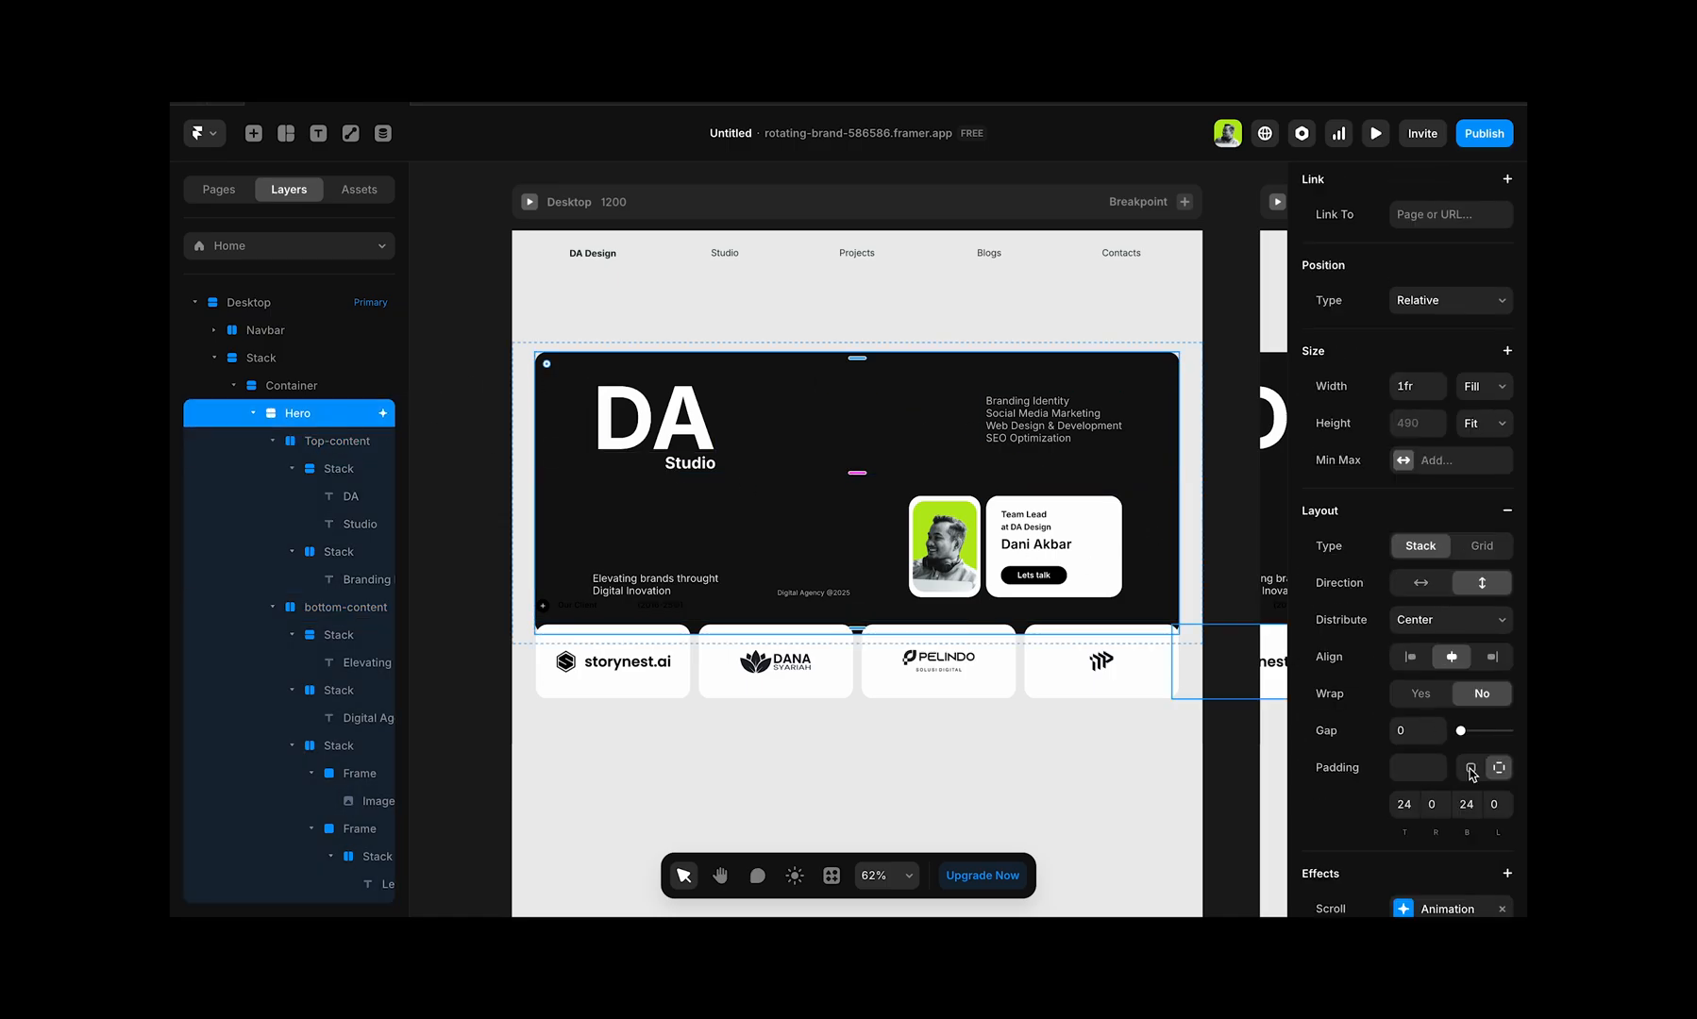
pyautogui.scroll(-3, 1470, 769)
# Step: Set the Desktop breakpoint's top padding to 0
pyautogui.click(283, 303)
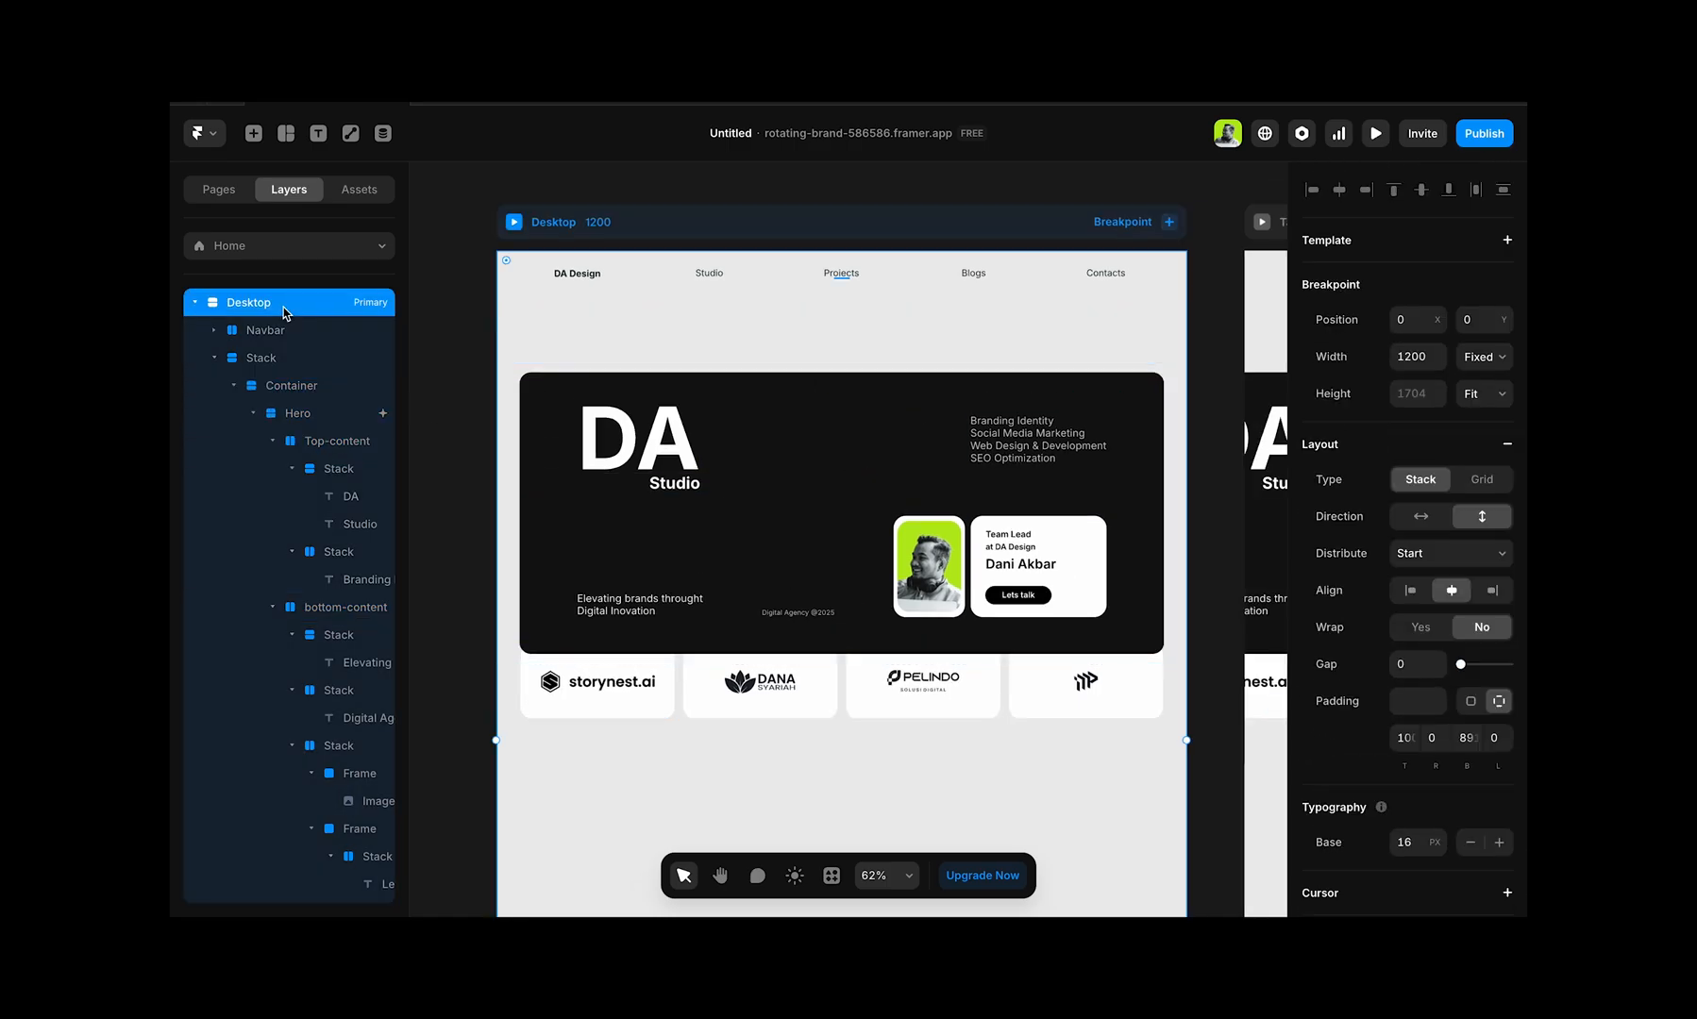
pyautogui.click(1406, 749)
pyautogui.write('0')
pyautogui.press('Return')
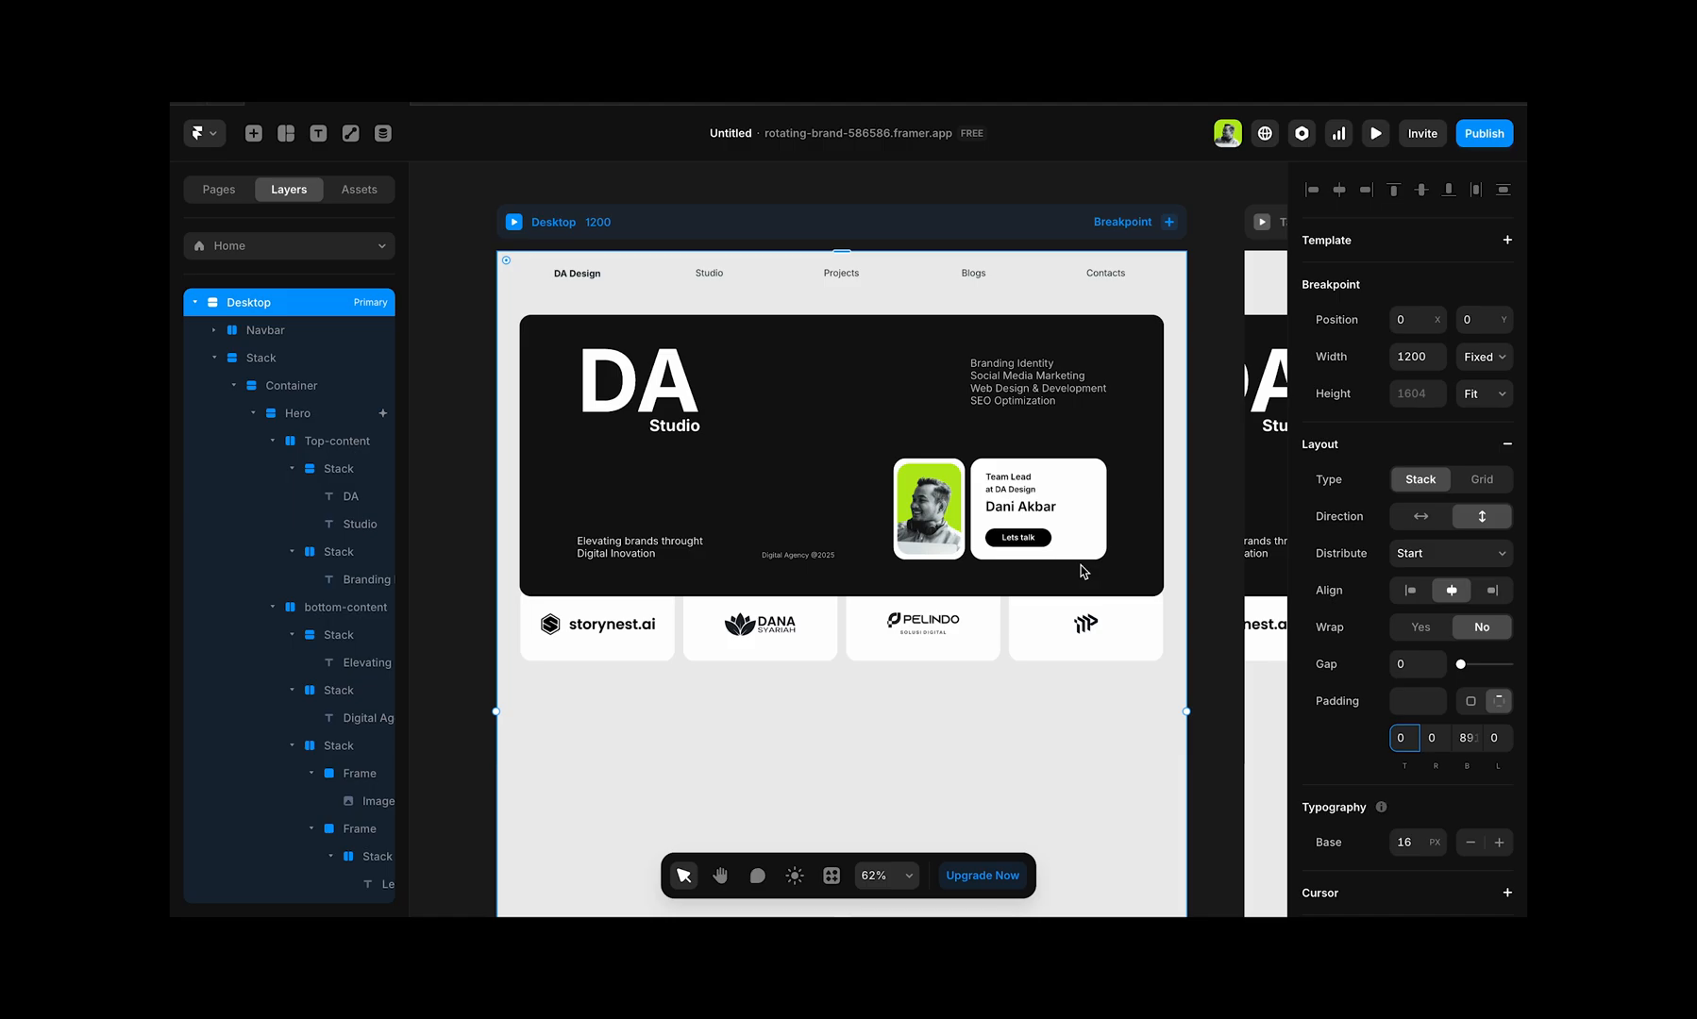
# Step: Preview the Desktop breakpoint and scroll through the page to check the Our-Client section's scroll animation behind the hero
pyautogui.scroll(-2, 1084, 572)
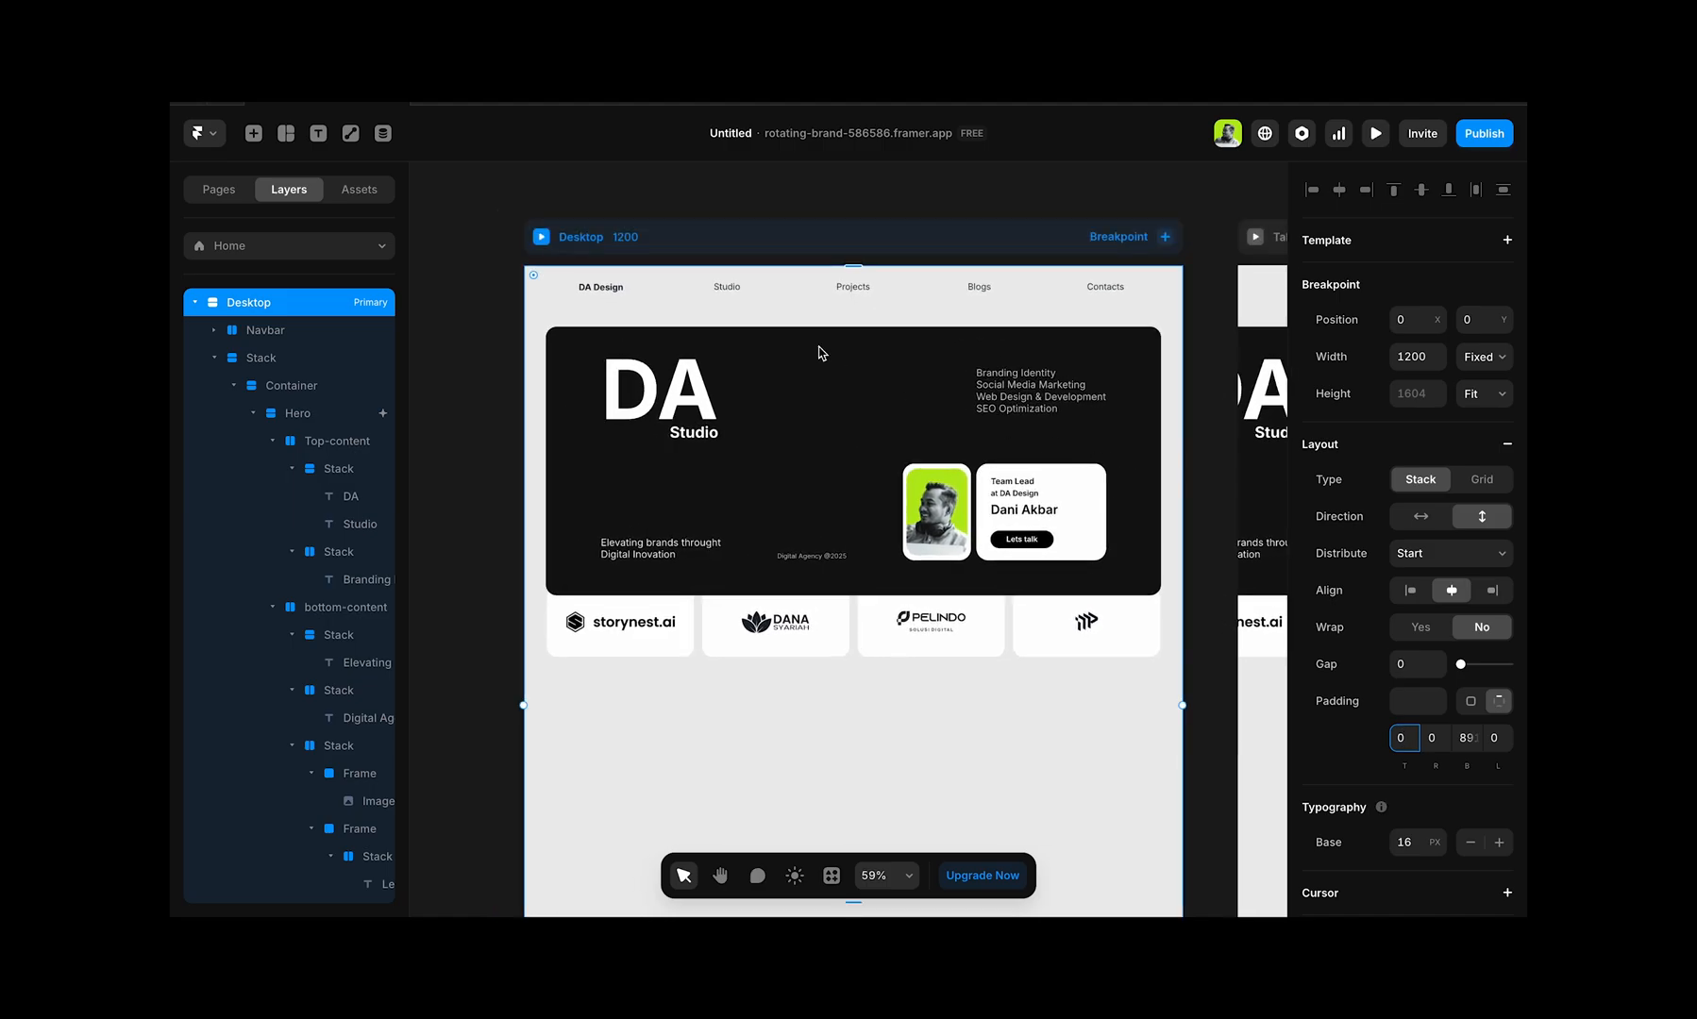
pyautogui.click(541, 237)
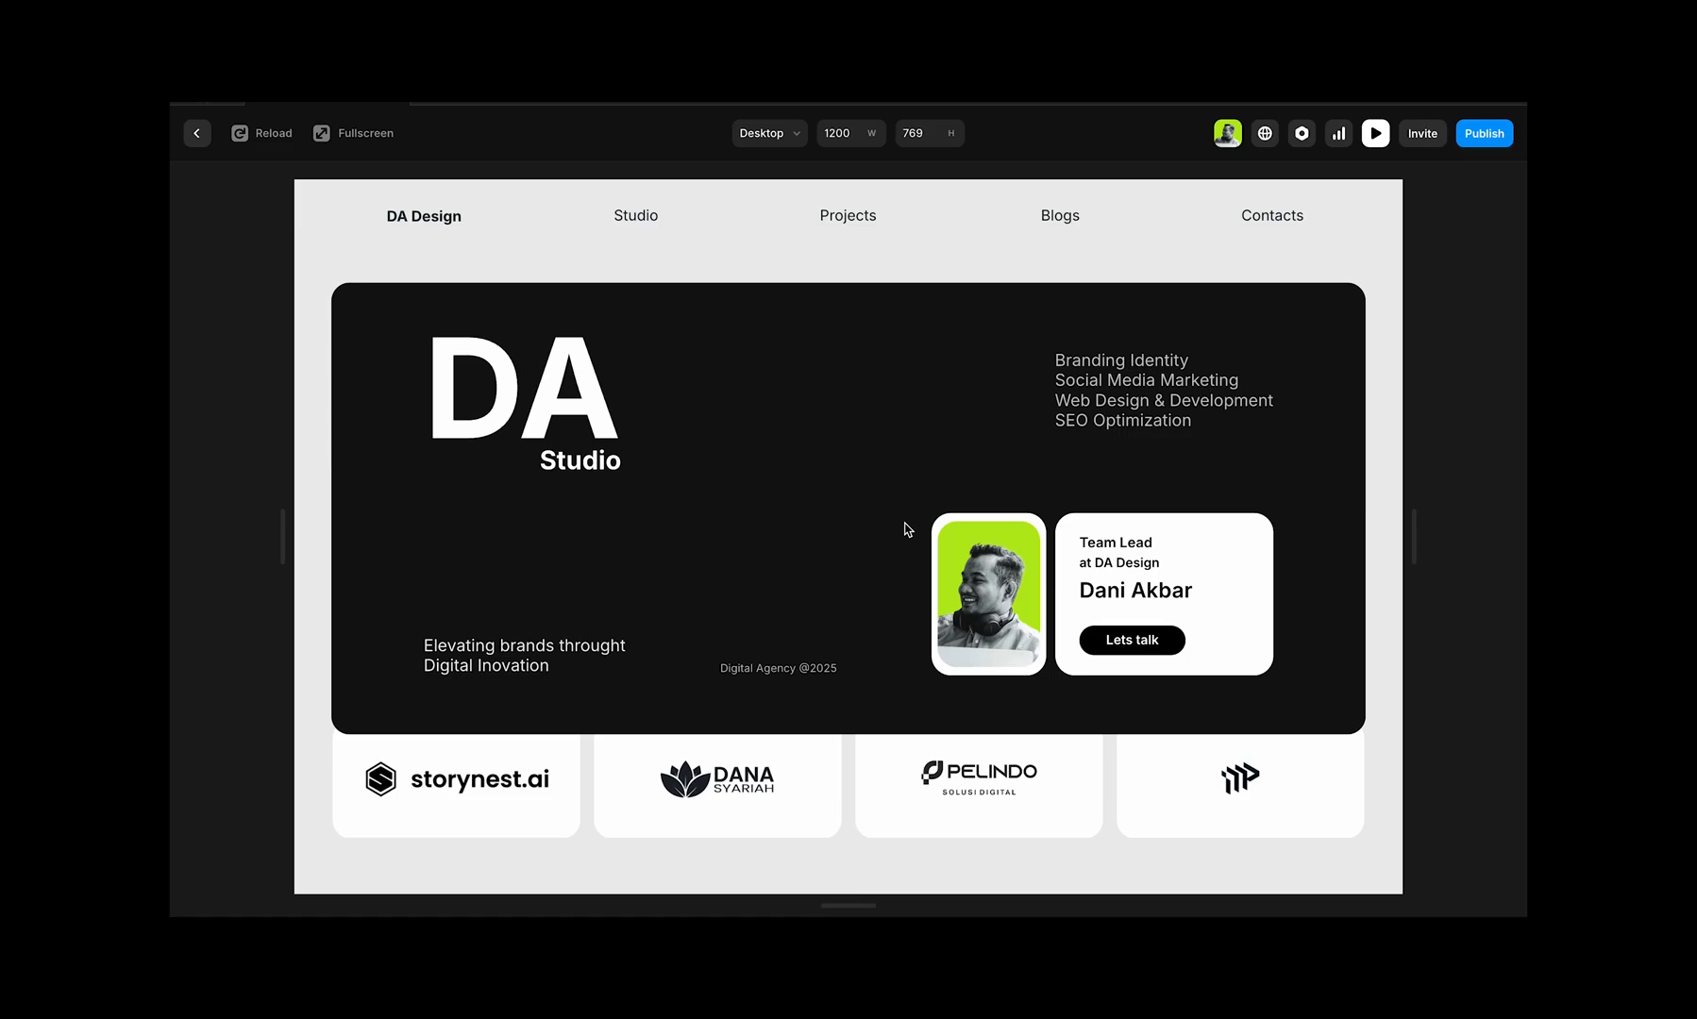
pyautogui.scroll(-3, 904, 529)
pyautogui.scroll(3, 904, 529)
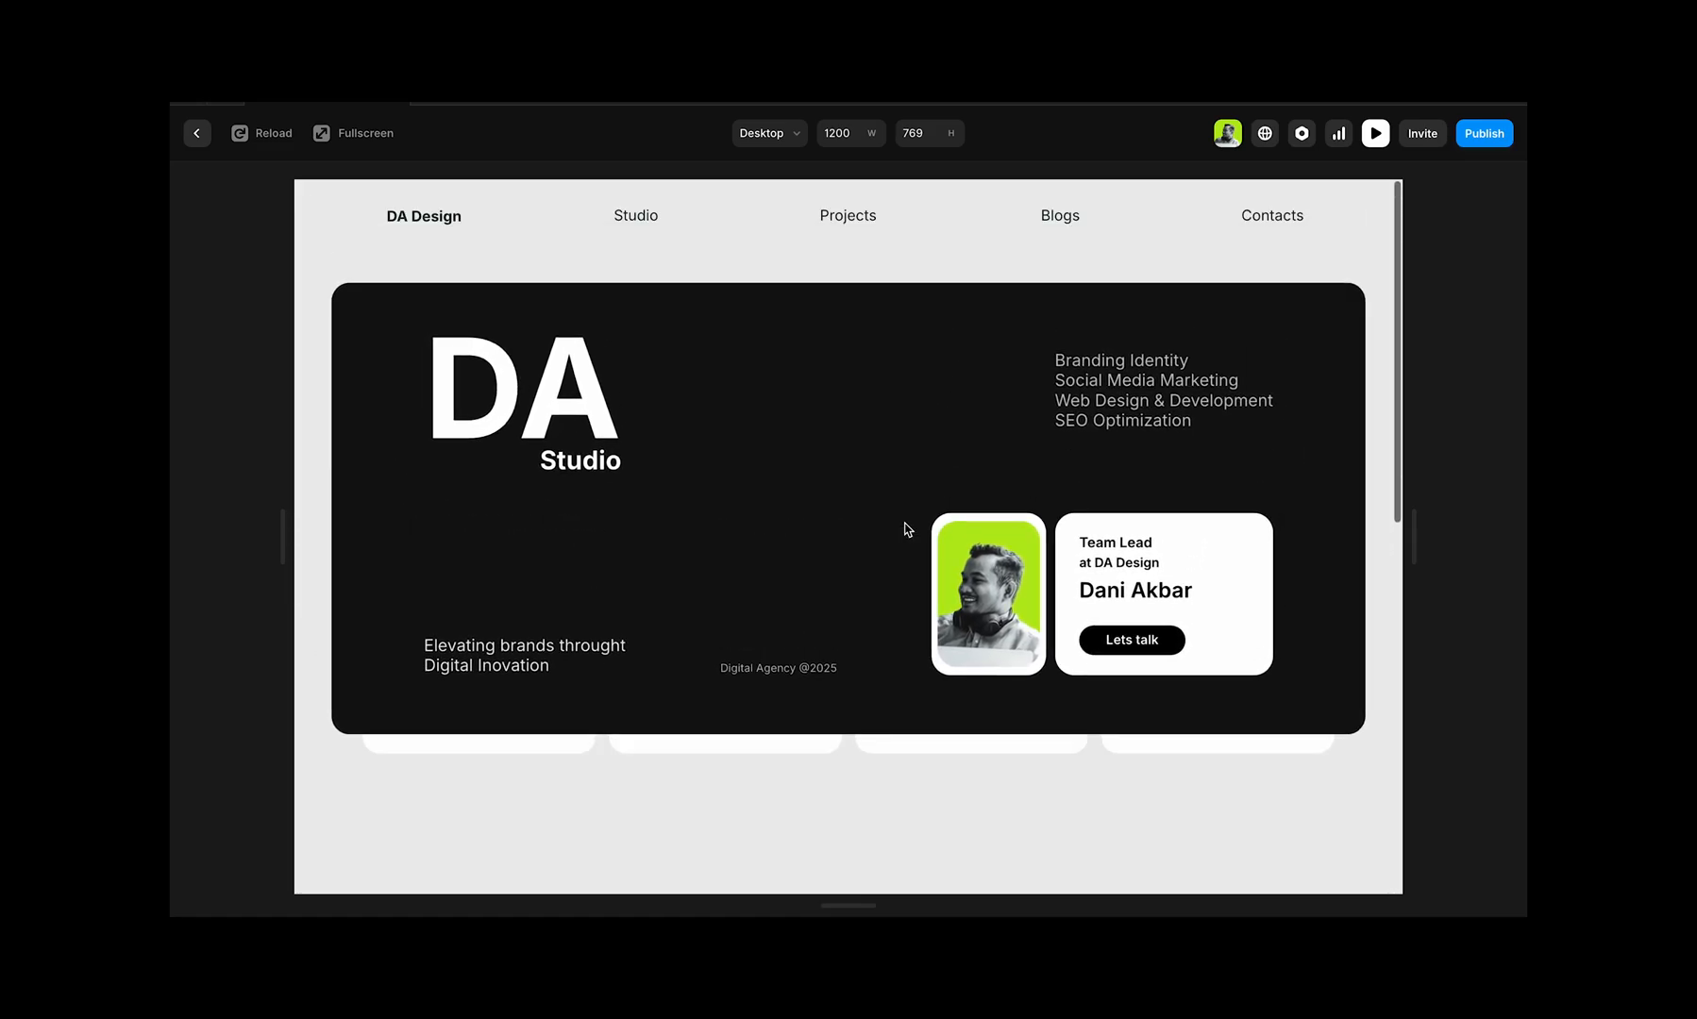
pyautogui.press('Escape')
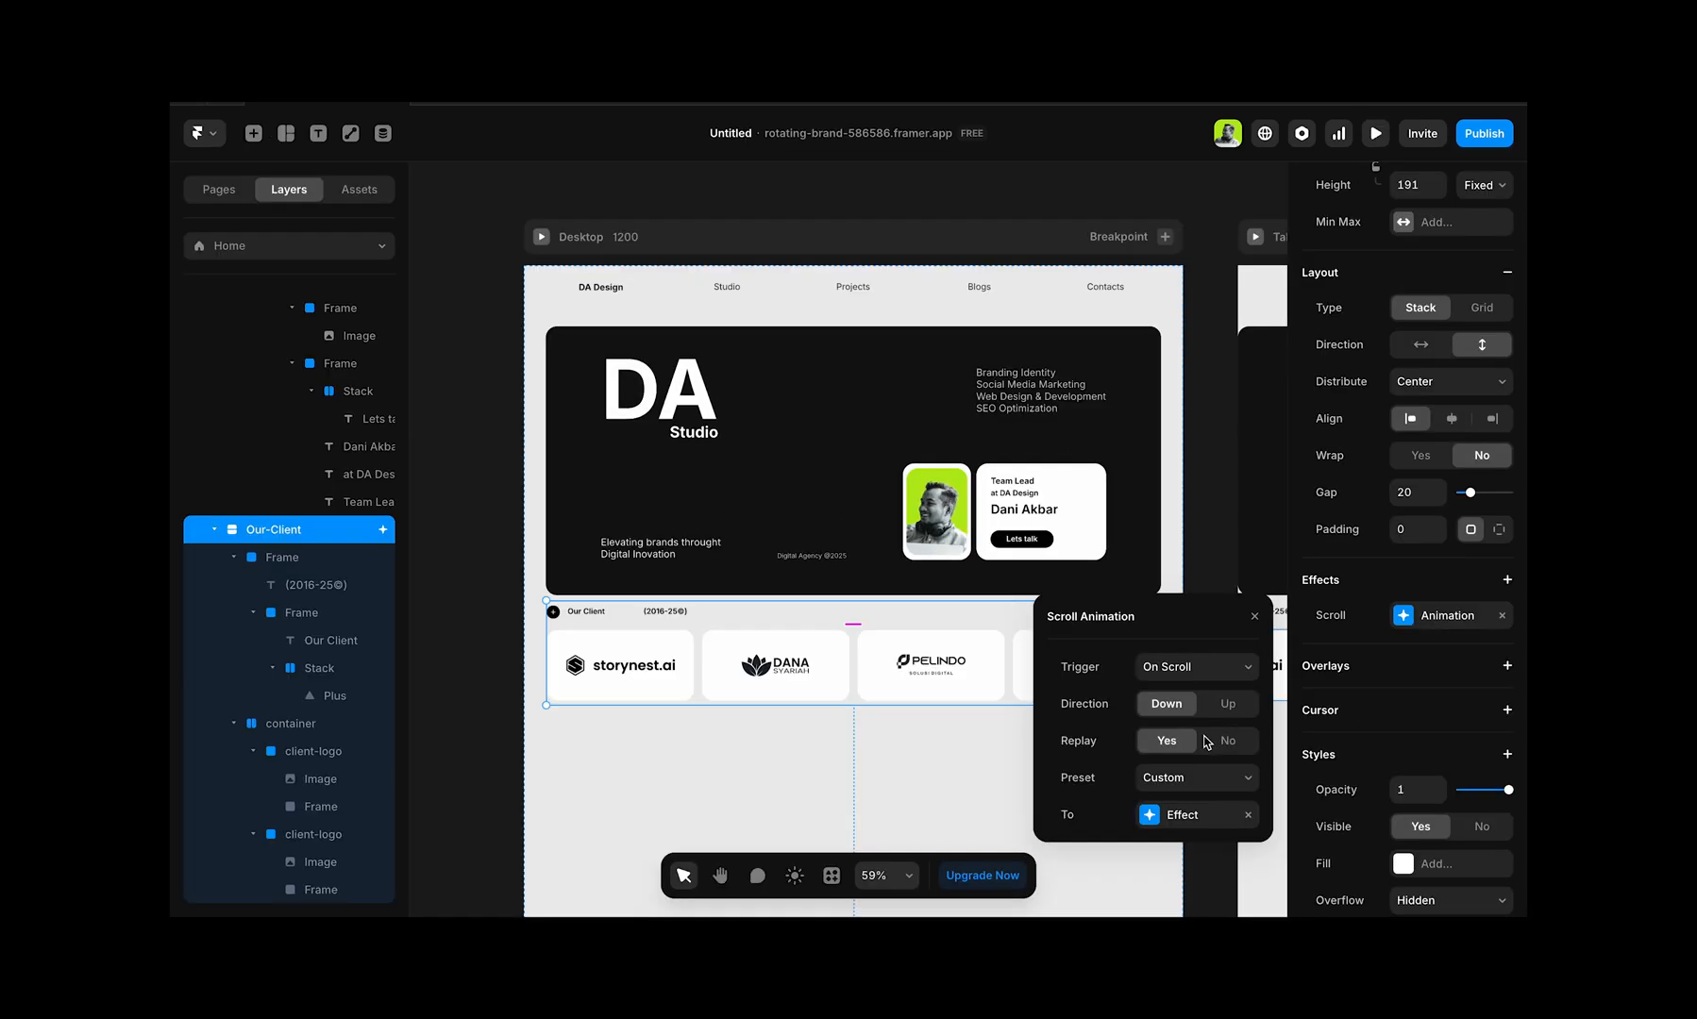
# Step: Set the vertical offset of the Our-Client stack's scroll animation effect to -200
pyautogui.click(1185, 814)
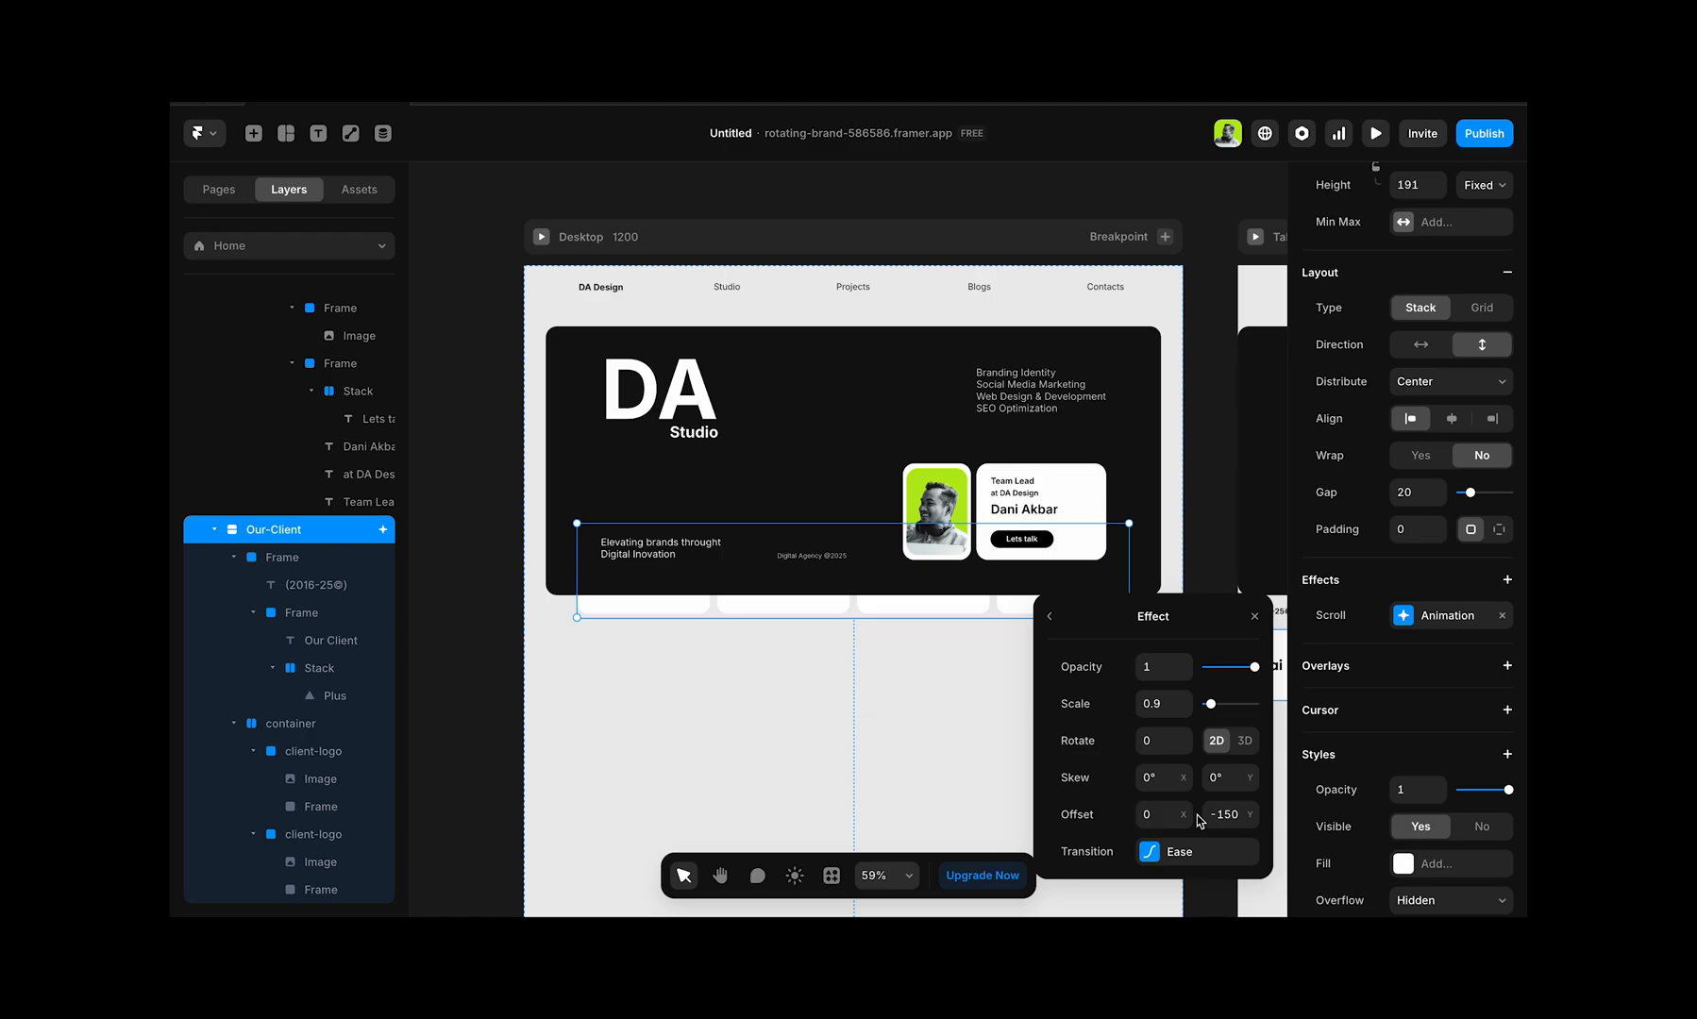
pyautogui.click(1252, 808)
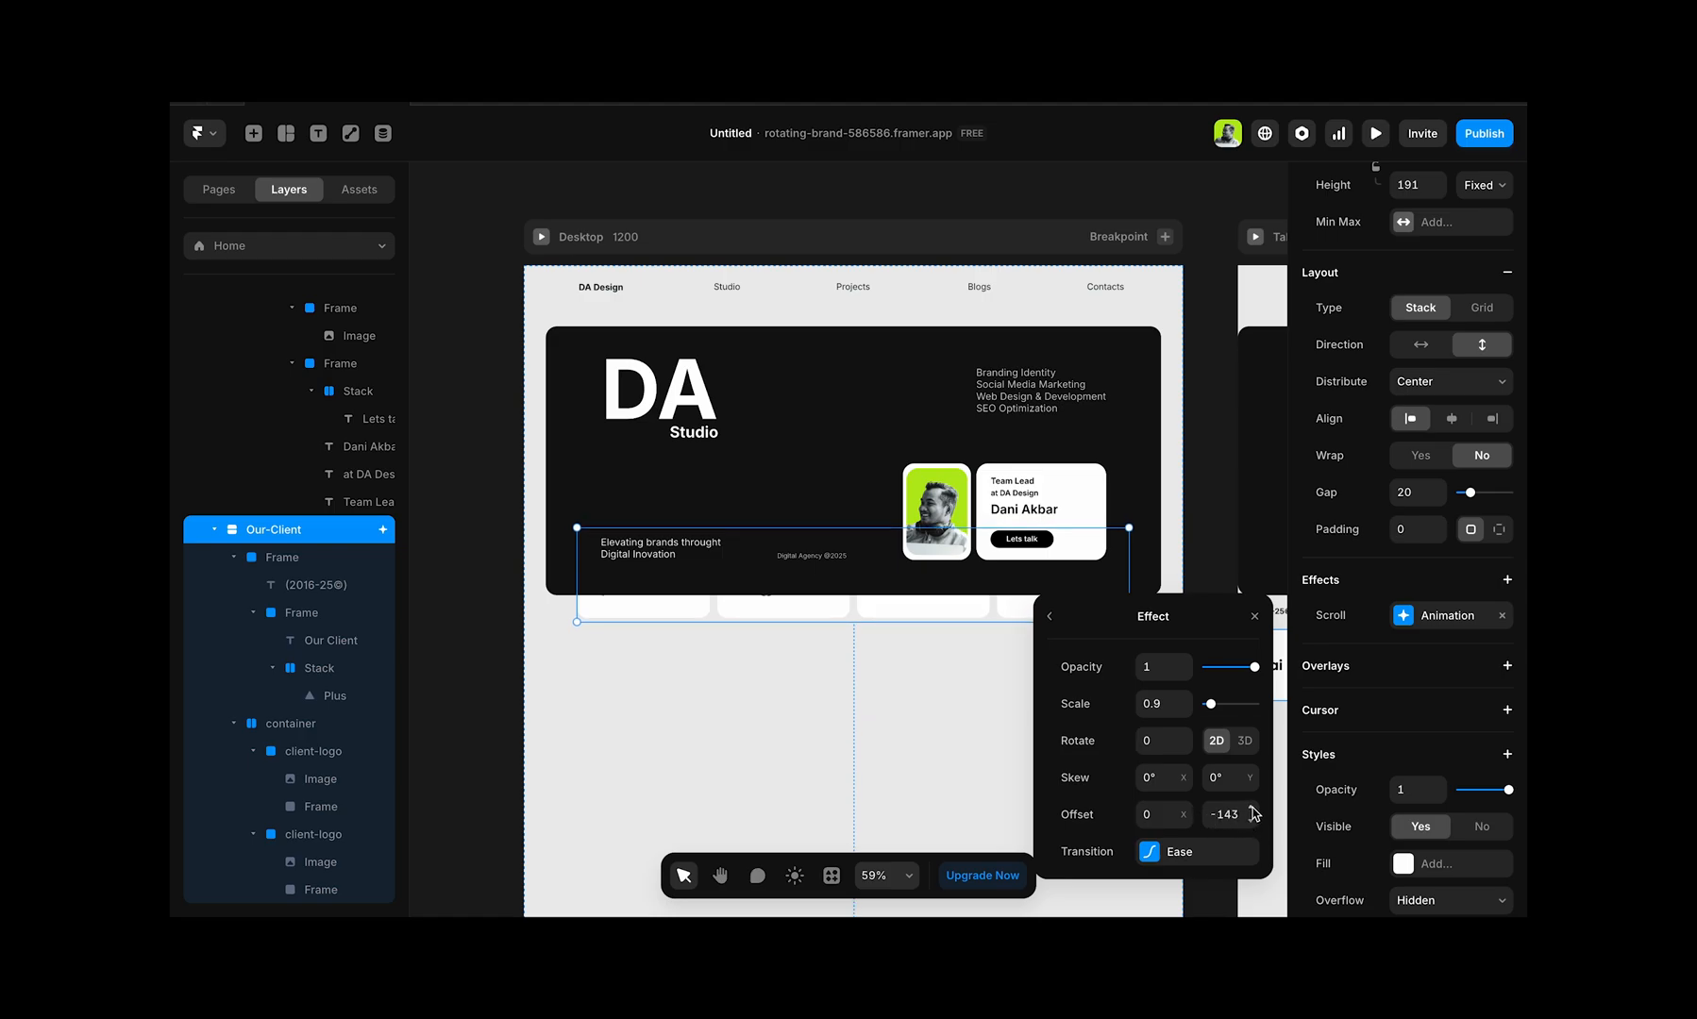
pyautogui.moveTo(1253, 814); pyautogui.dragTo(1253, 814)
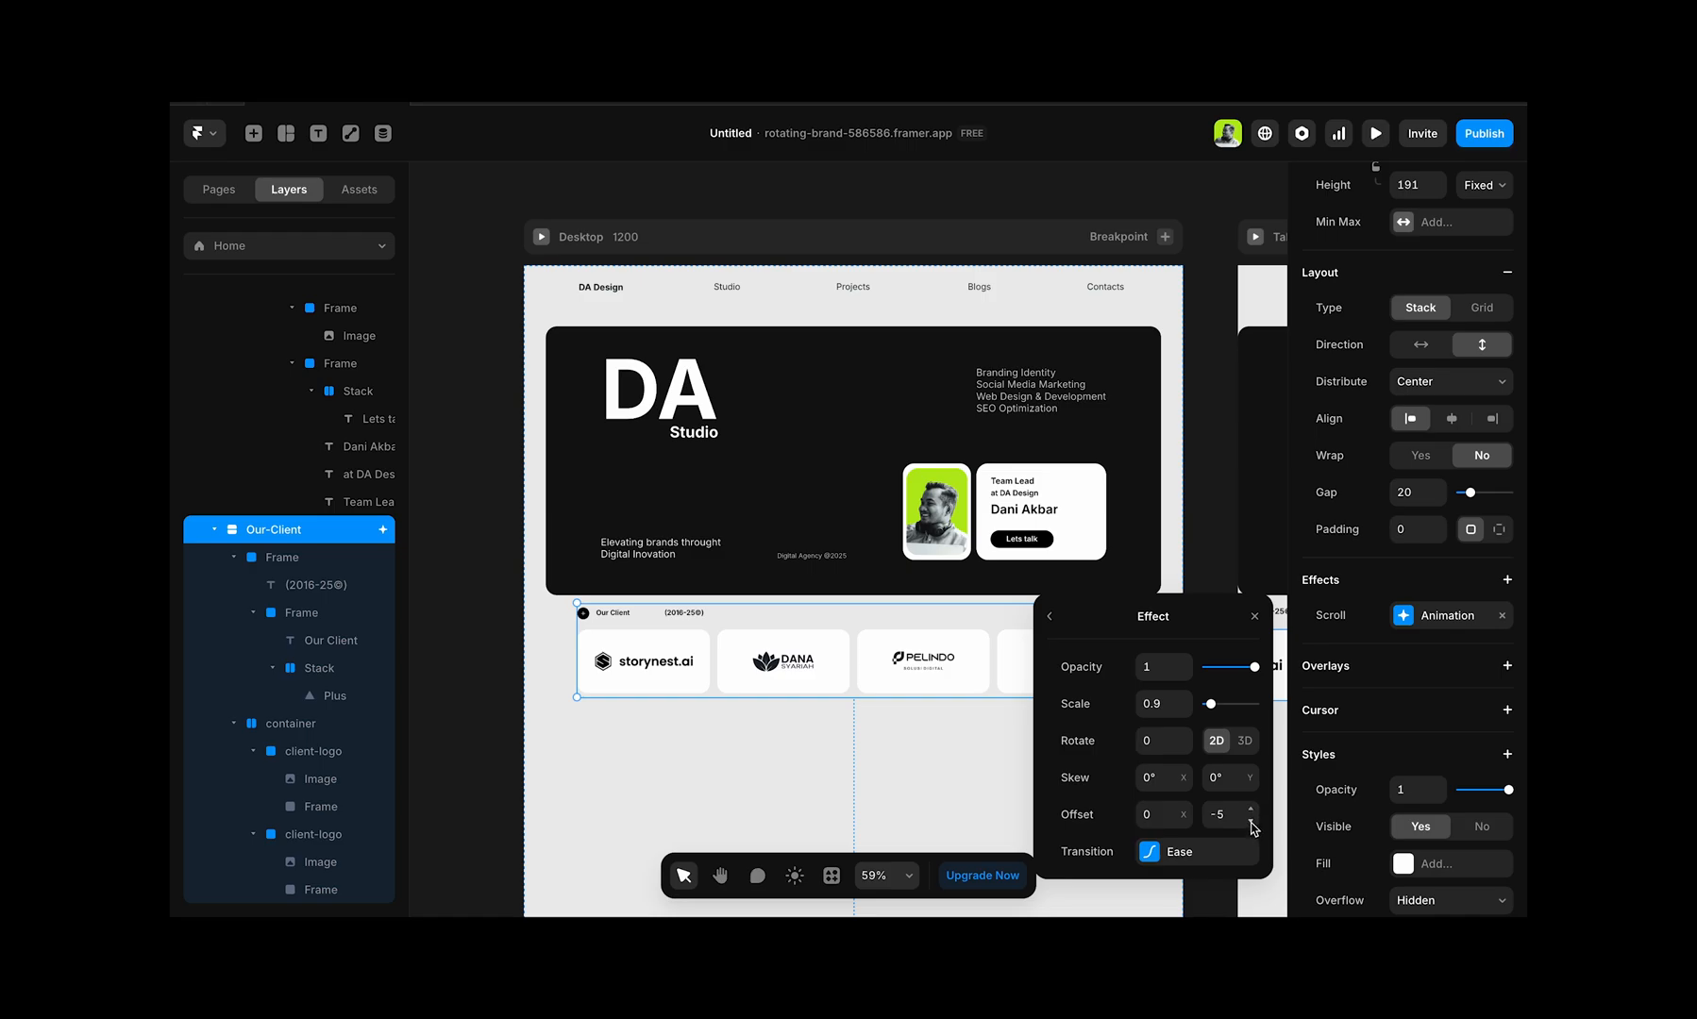
pyautogui.moveTo(1252, 822); pyautogui.dragTo(1253, 821)
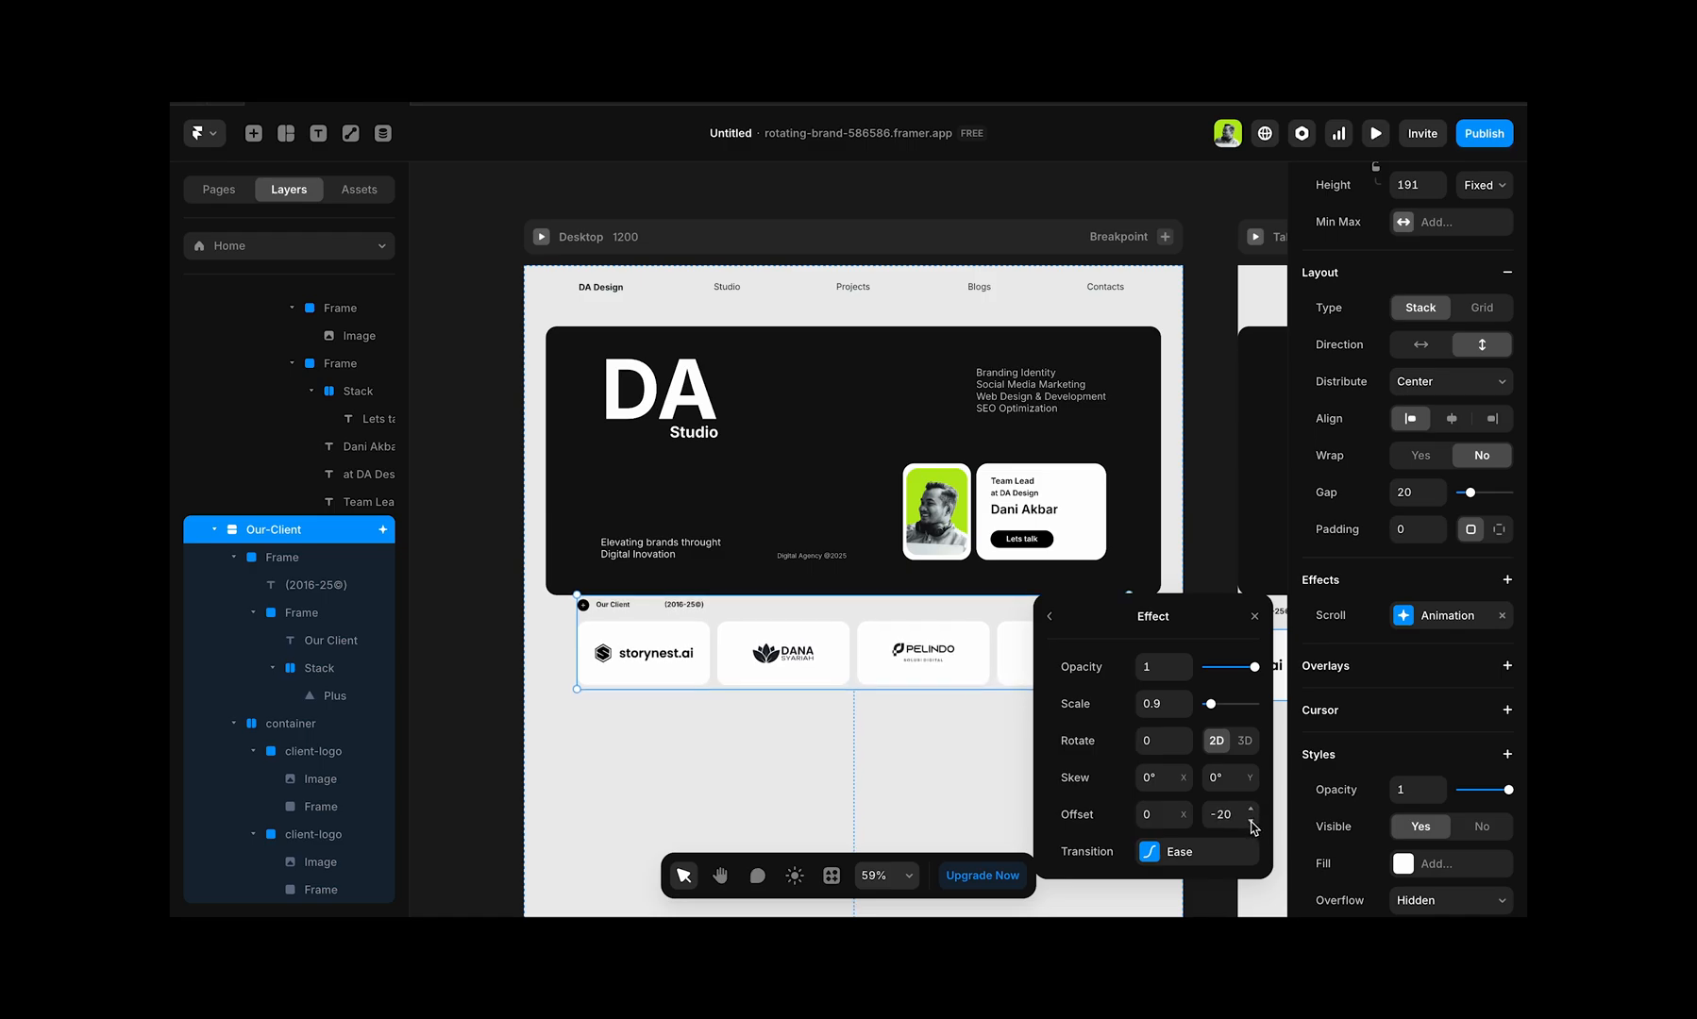
pyautogui.click(1228, 815)
pyautogui.write('200')
pyautogui.press('Tab')
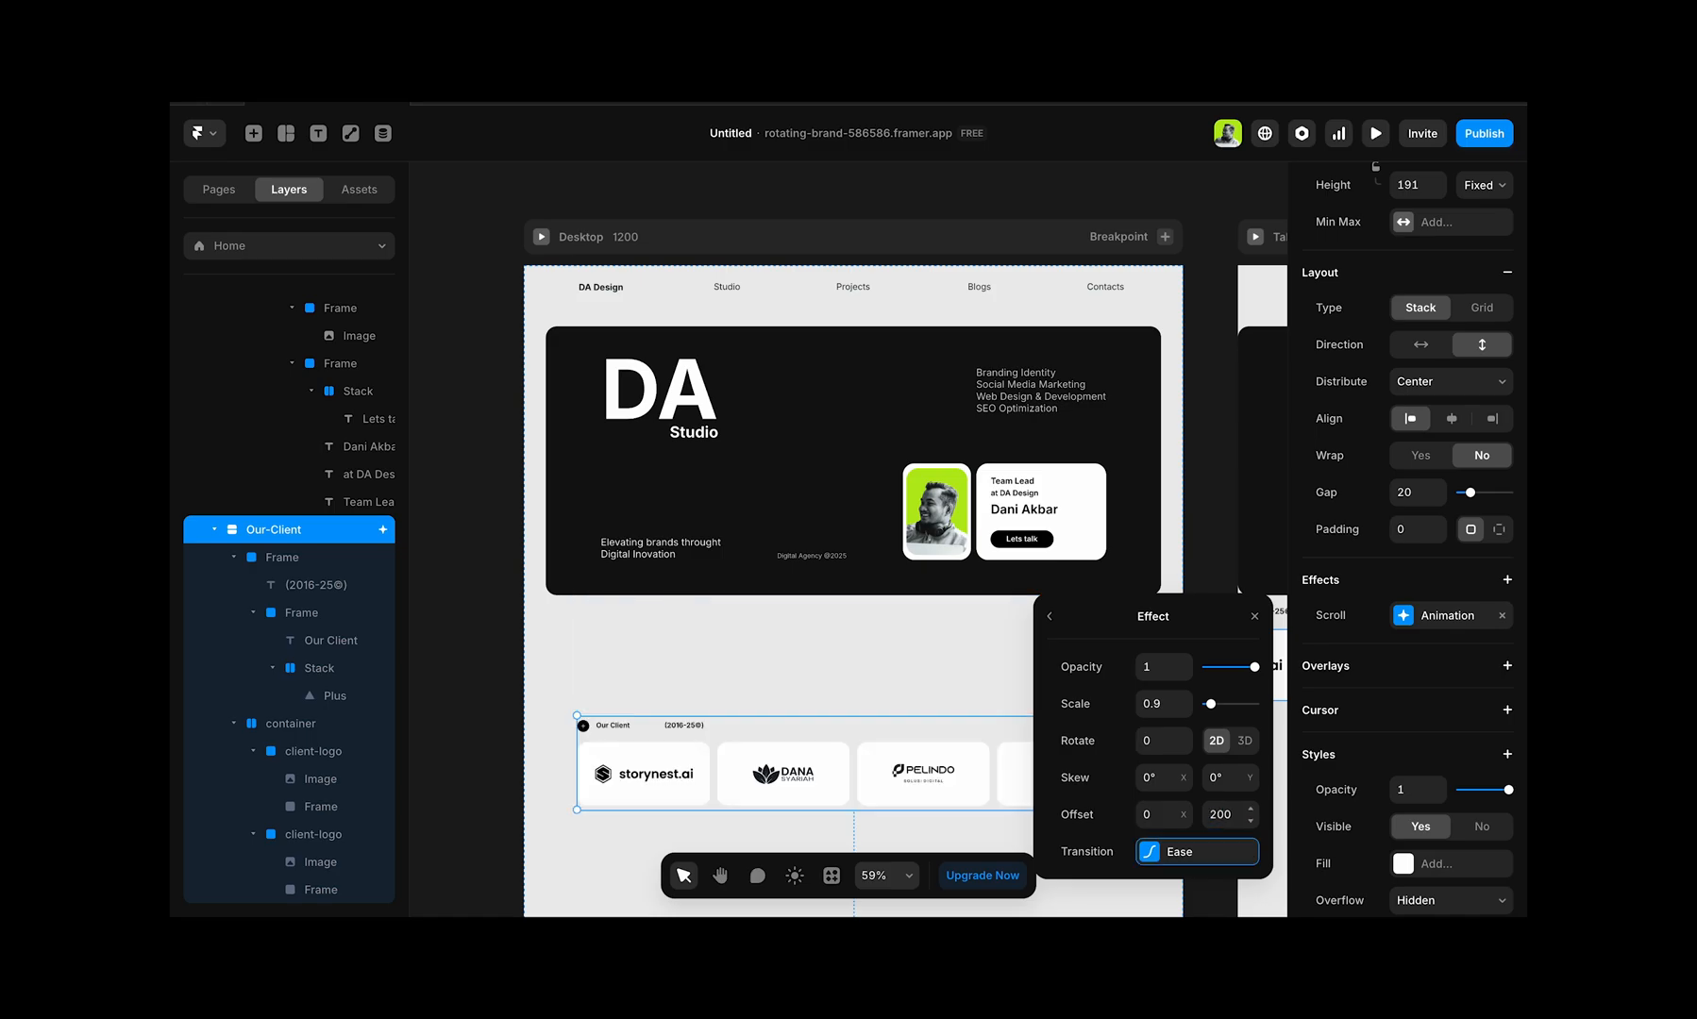
pyautogui.click(1231, 816)
pyautogui.write('-')
pyautogui.press('Tab')
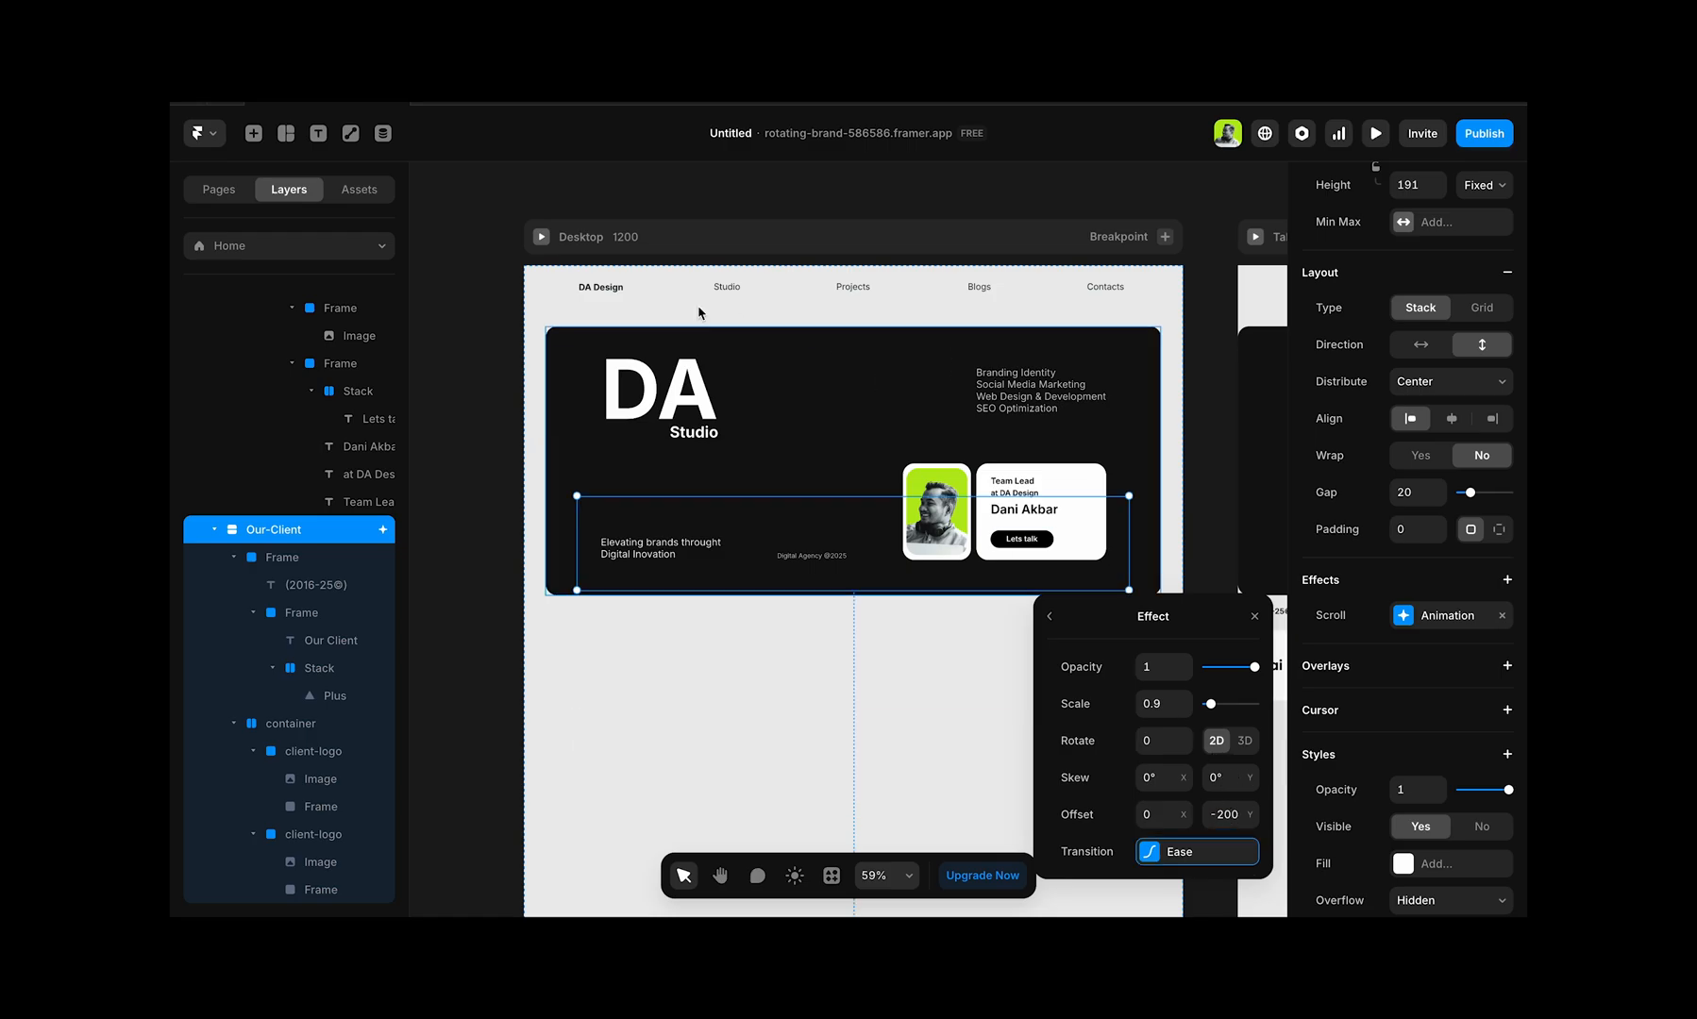
# Step: Preview the Desktop page and scroll down and back up to test the -200 offset
pyautogui.click(542, 237)
pyautogui.scroll(-3, 900, 511)
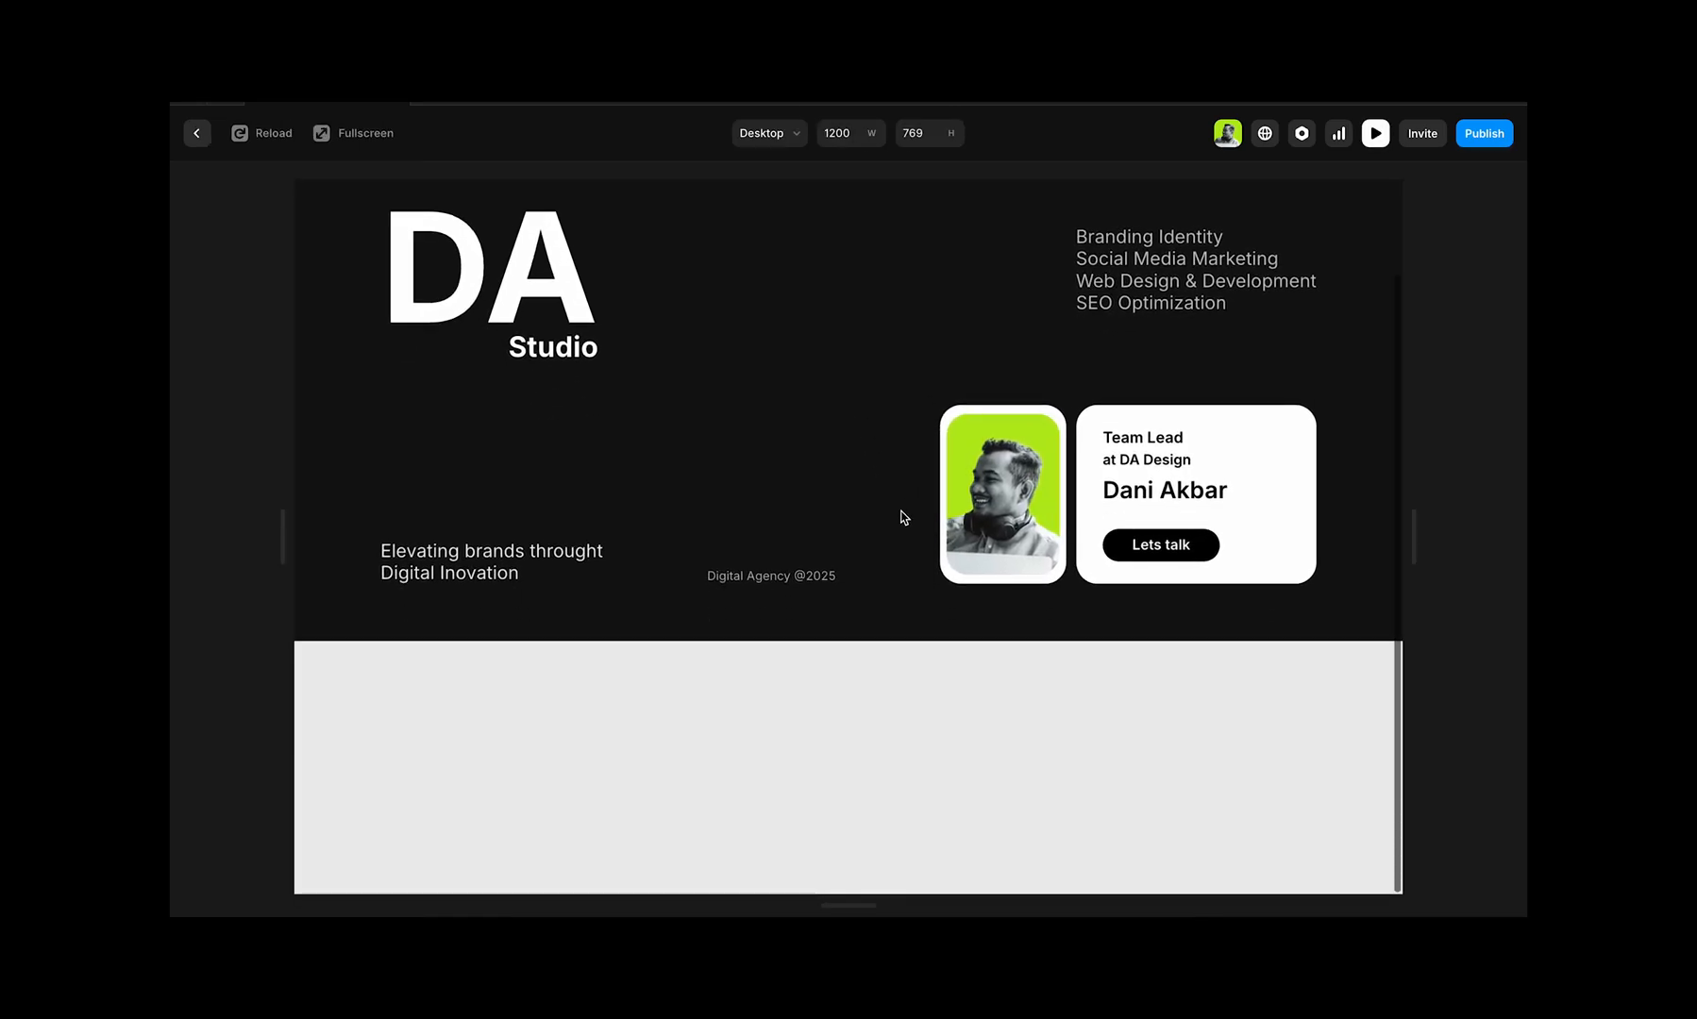
pyautogui.scroll(3, 900, 511)
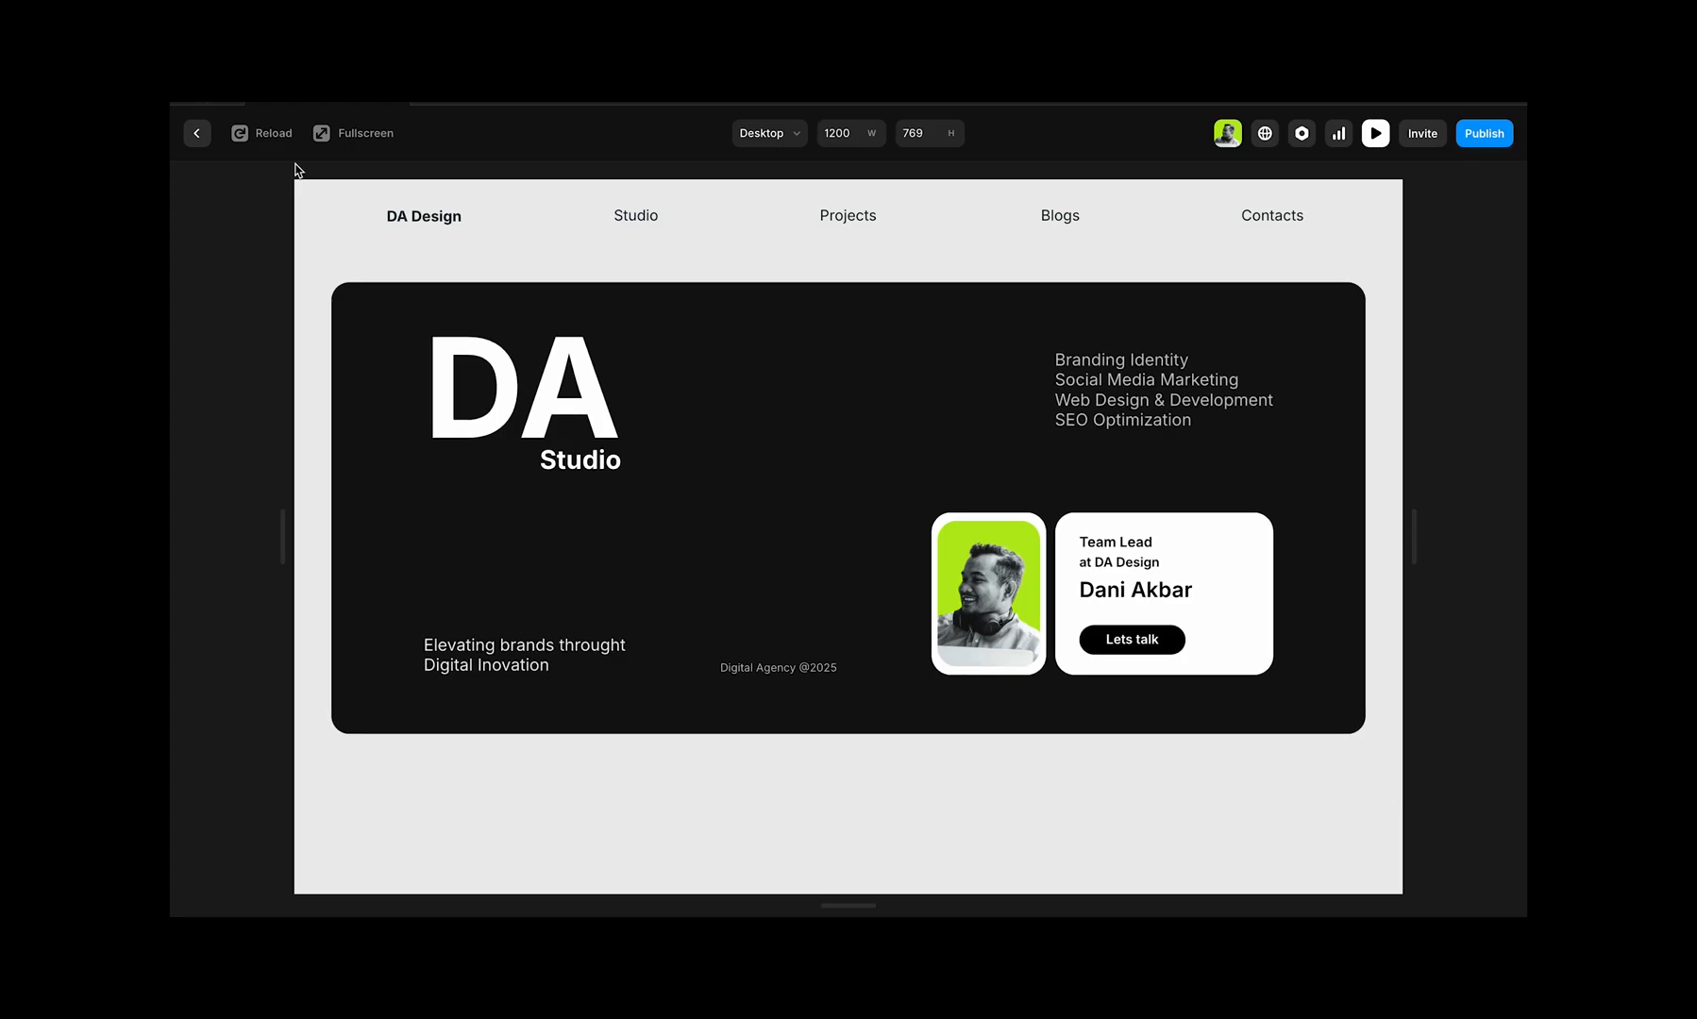
pyautogui.click(196, 133)
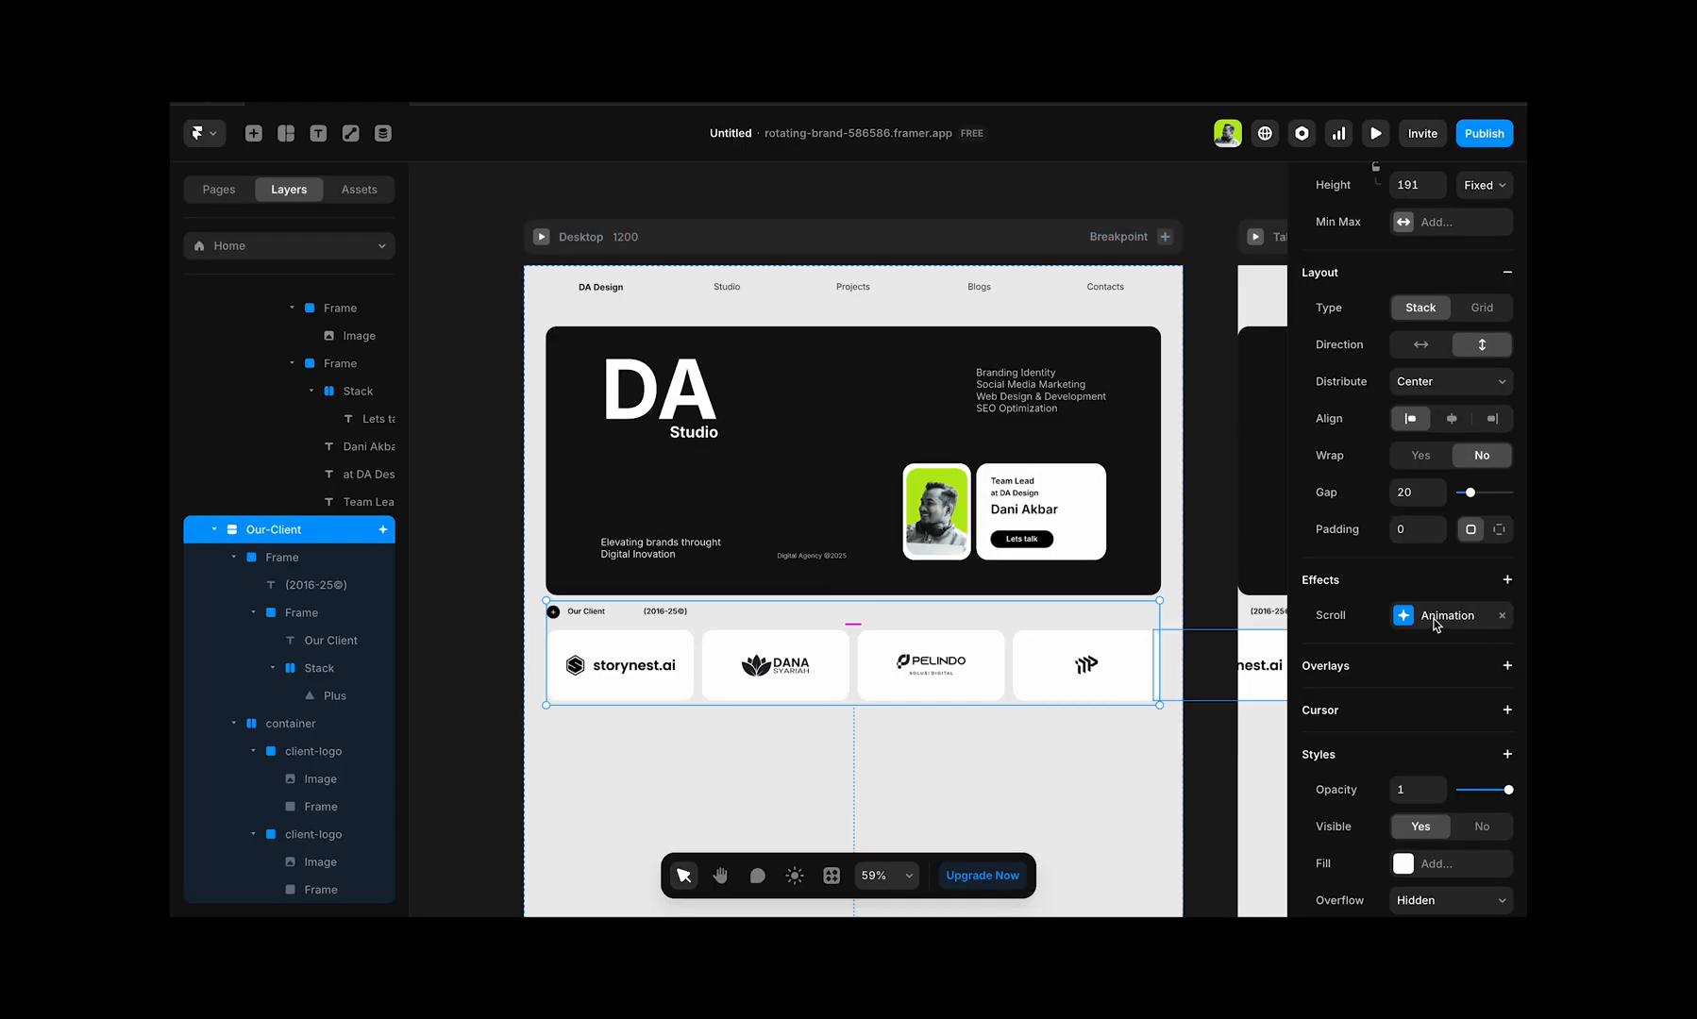
# Step: Lower the absolutely positioned Our-Client stack by setting its bottom position to 386
pyautogui.scroll(5, 1435, 624)
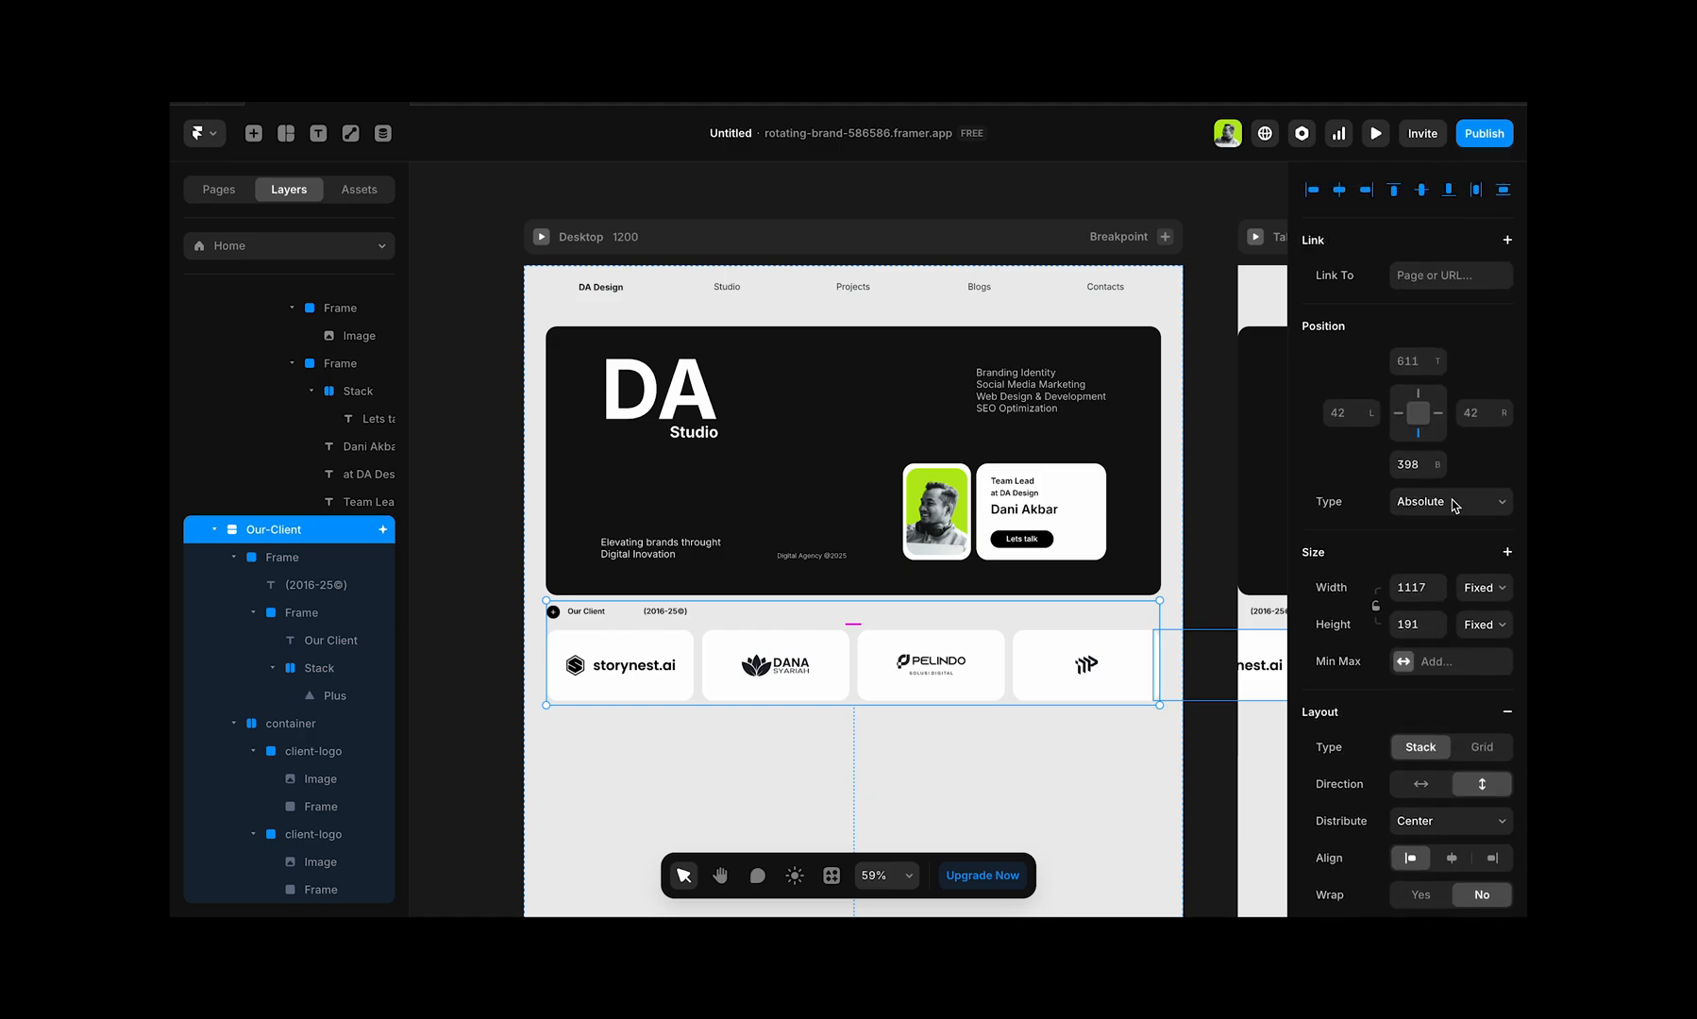
pyautogui.click(1411, 469)
pyautogui.click(1439, 471)
pyautogui.click(1439, 471)
pyautogui.click(1438, 471)
pyautogui.click(1438, 471)
pyautogui.click(1439, 471)
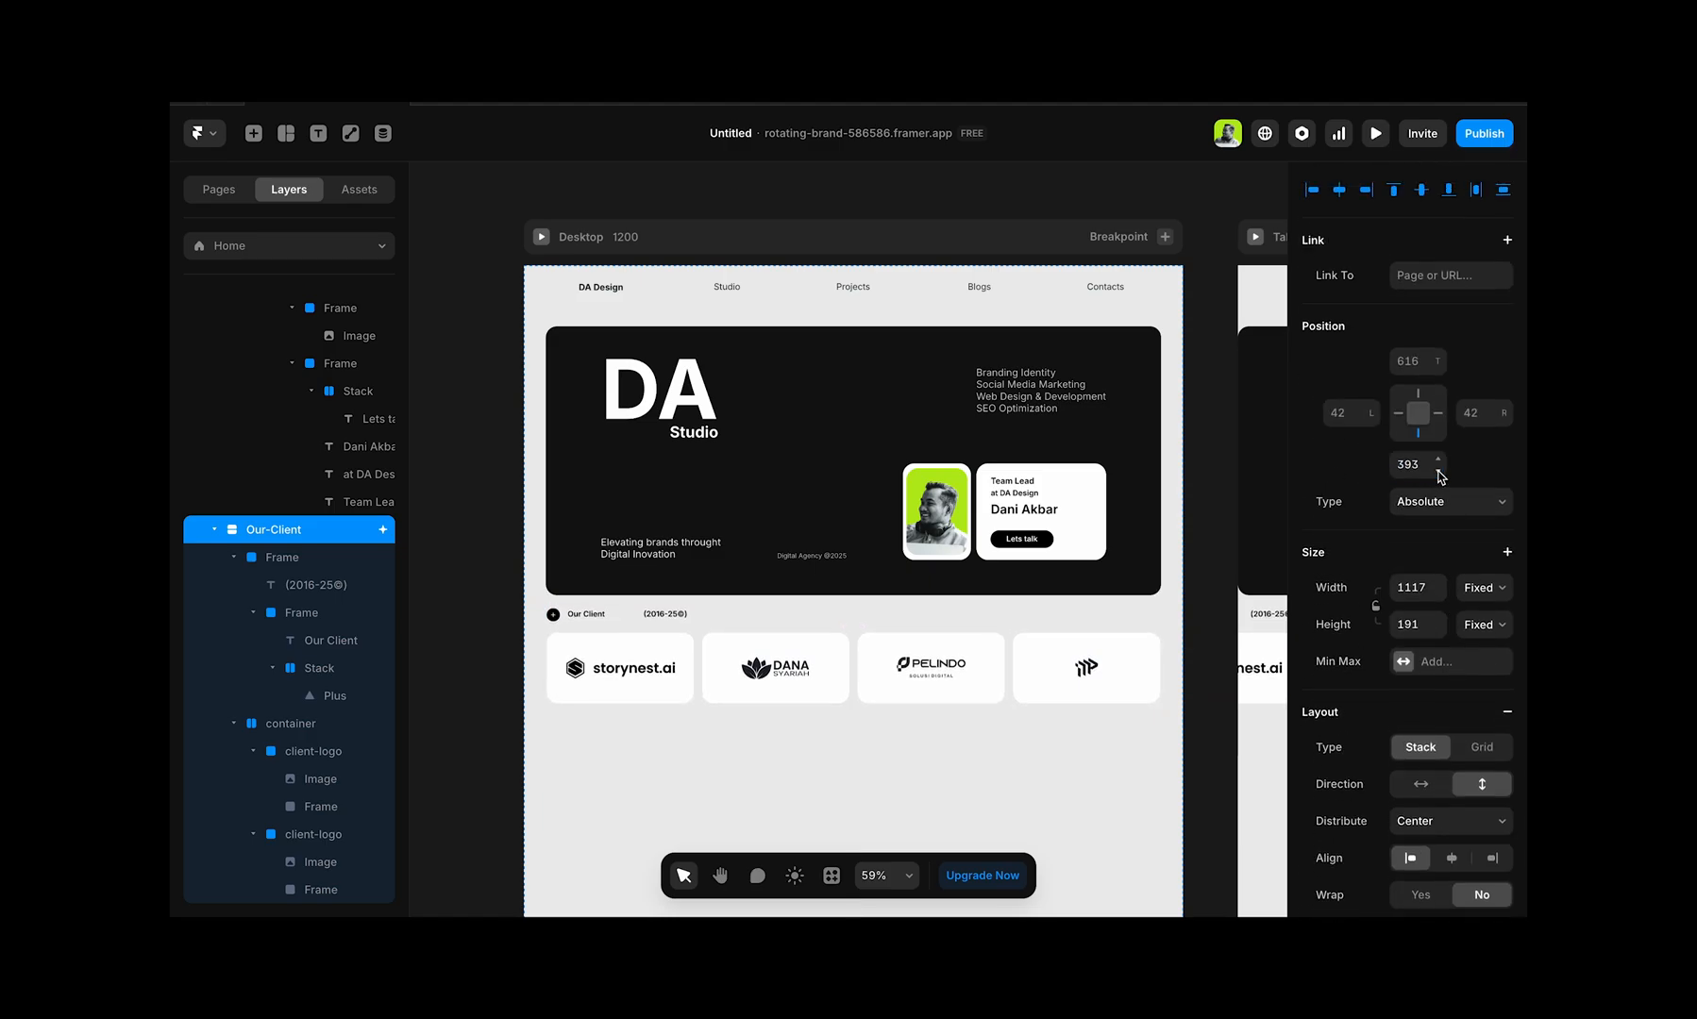
pyautogui.click(1438, 471)
pyautogui.click(1438, 471)
pyautogui.click(1438, 471)
pyautogui.click(1438, 471)
pyautogui.click(1439, 470)
pyautogui.click(1439, 471)
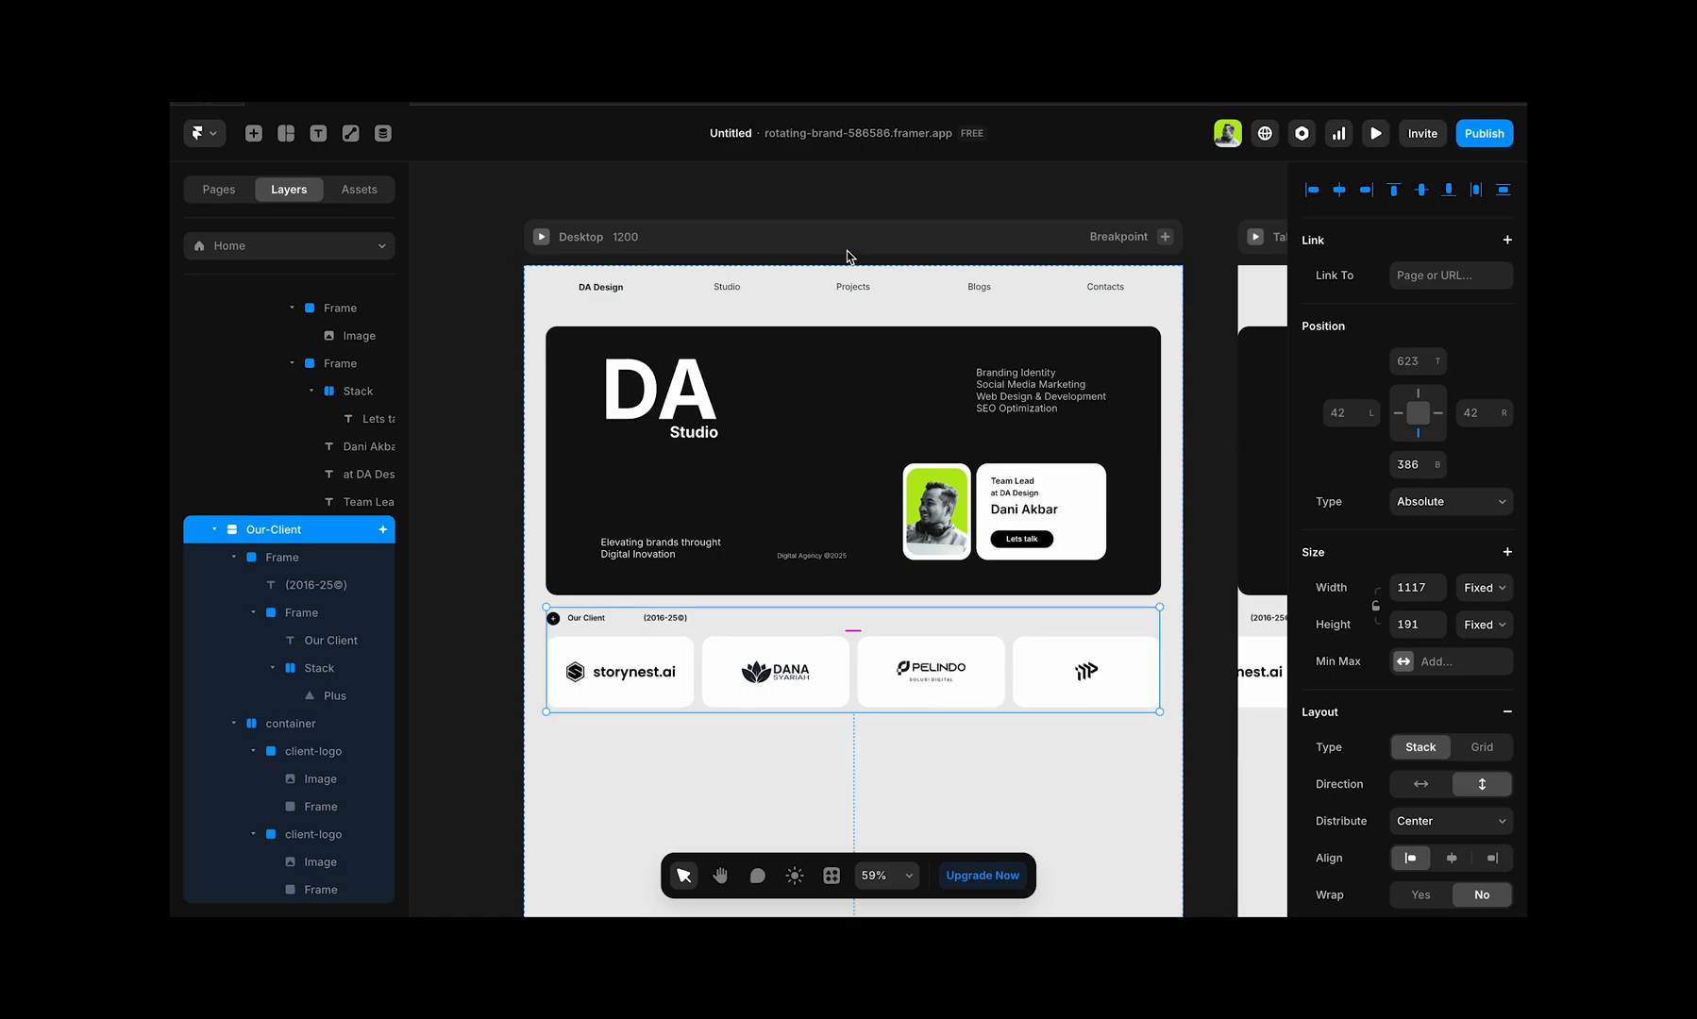
# Step: Preview the Desktop page again and scroll repeatedly to test the client section's animation at its lowered position
pyautogui.click(541, 237)
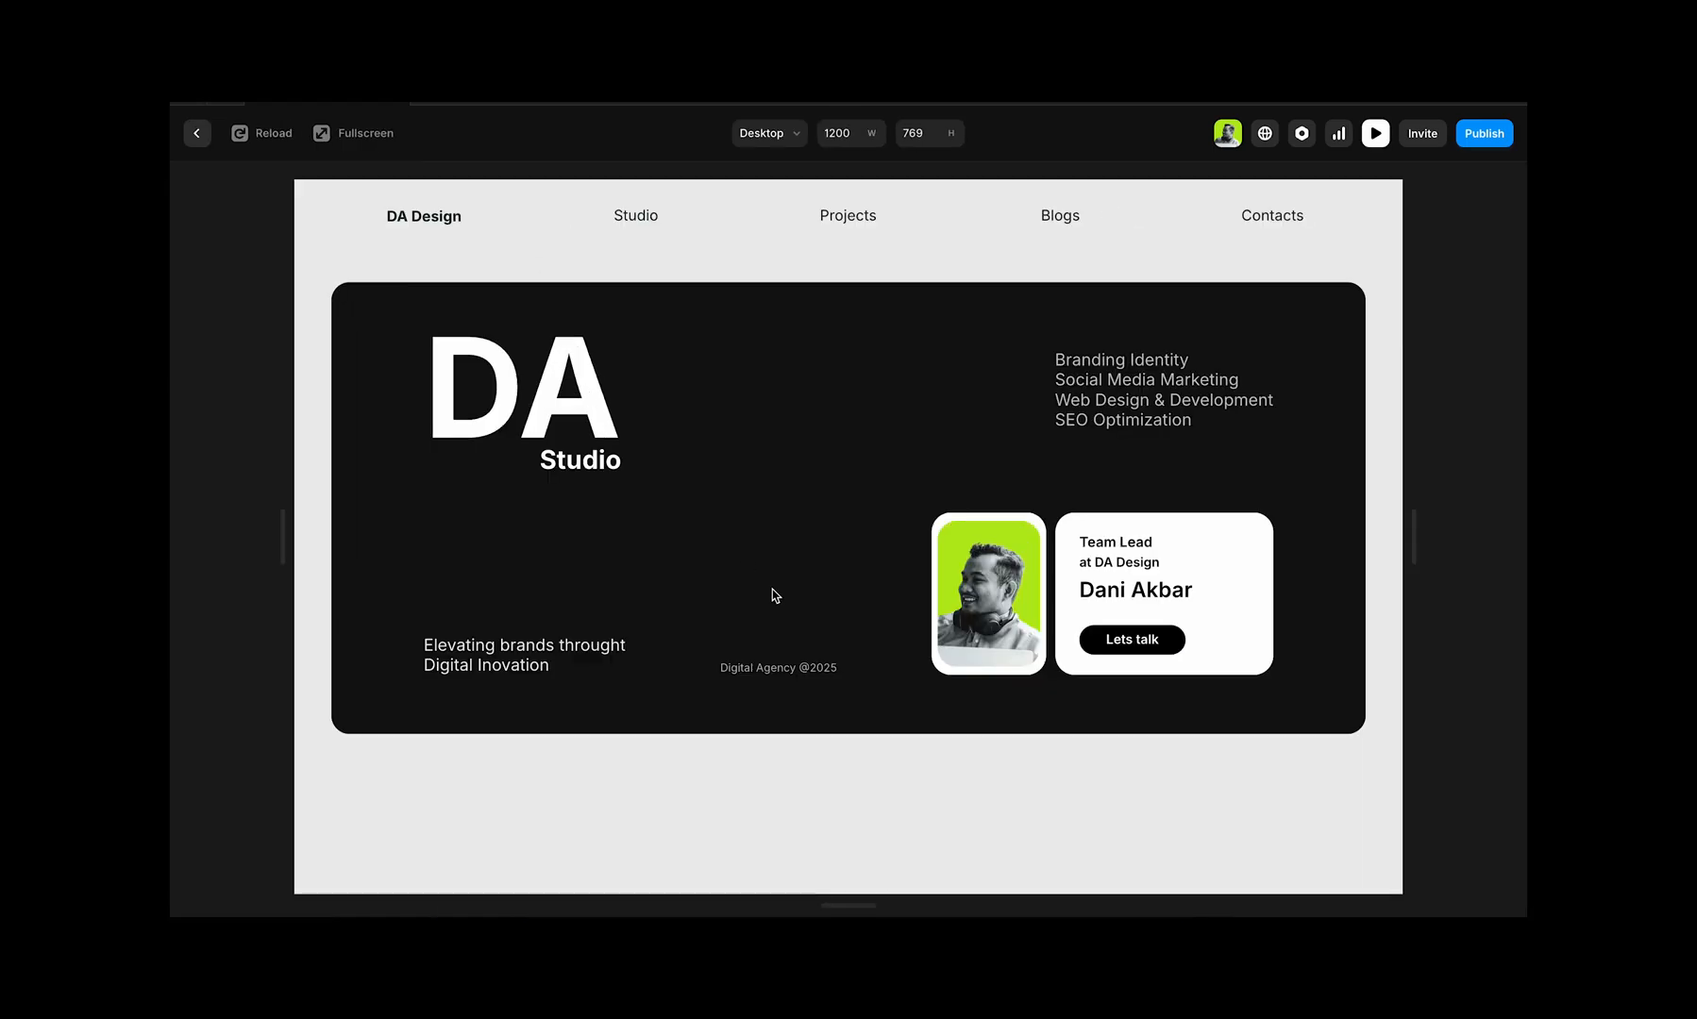
pyautogui.scroll(-2, 774, 596)
pyautogui.scroll(2, 780, 599)
pyautogui.scroll(-2, 780, 600)
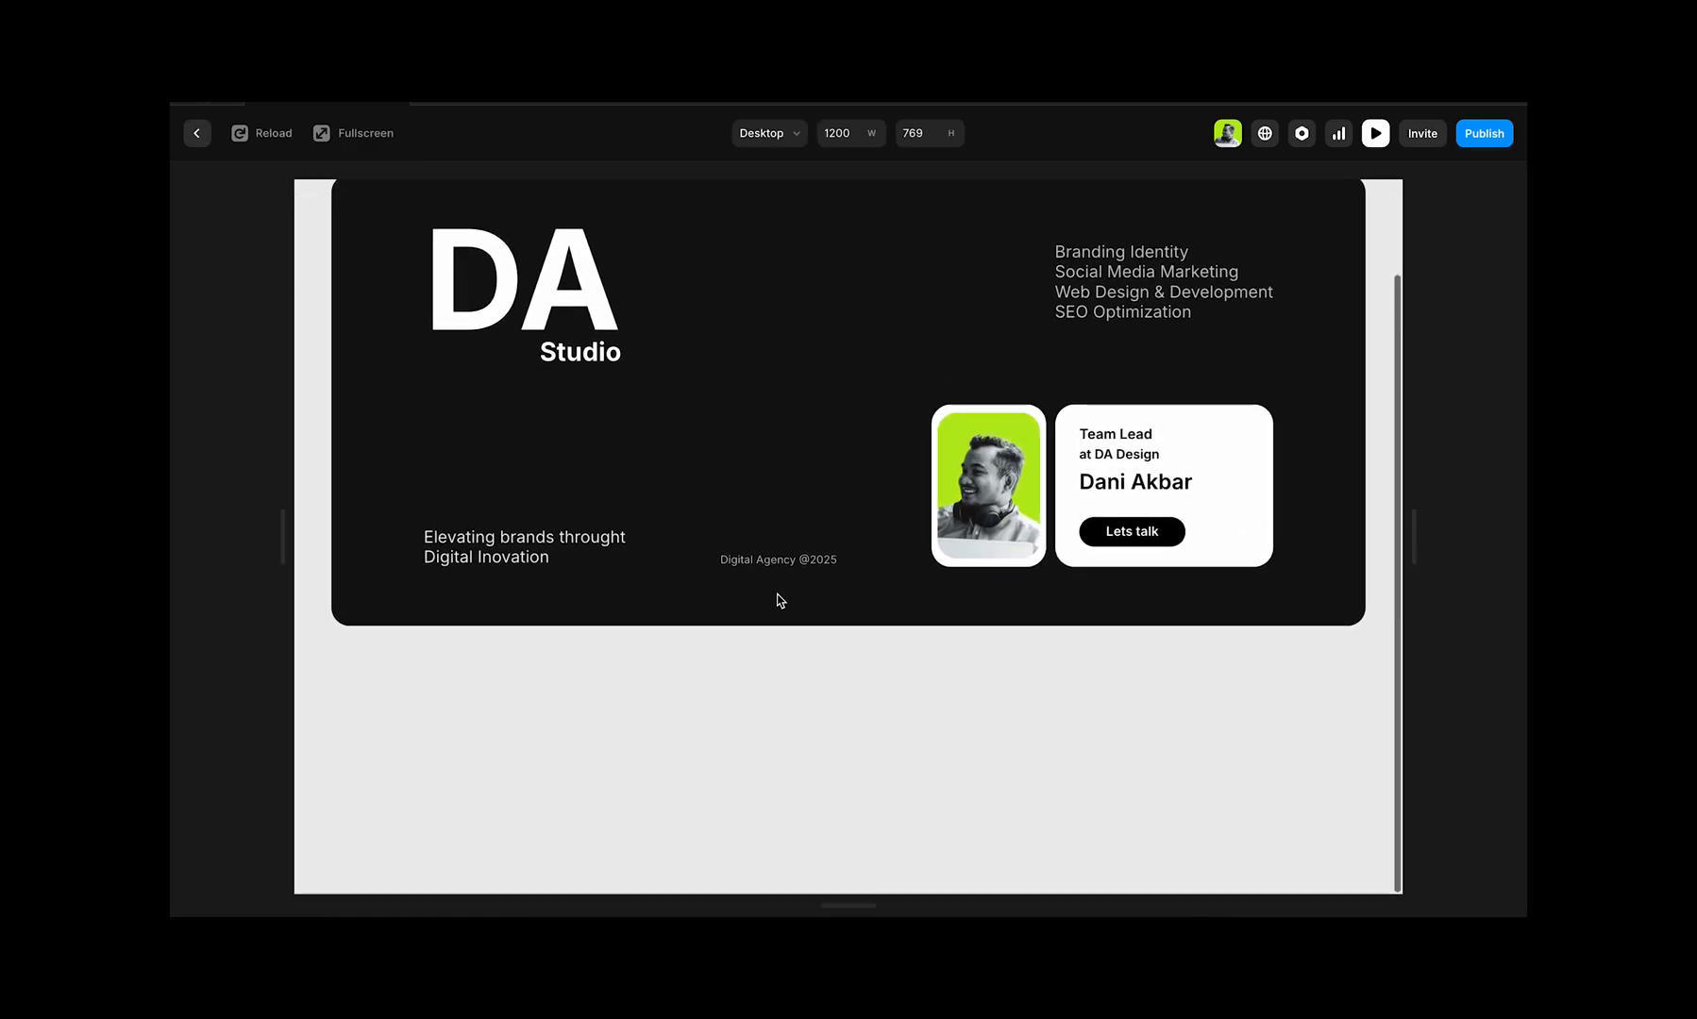
pyautogui.scroll(2, 779, 600)
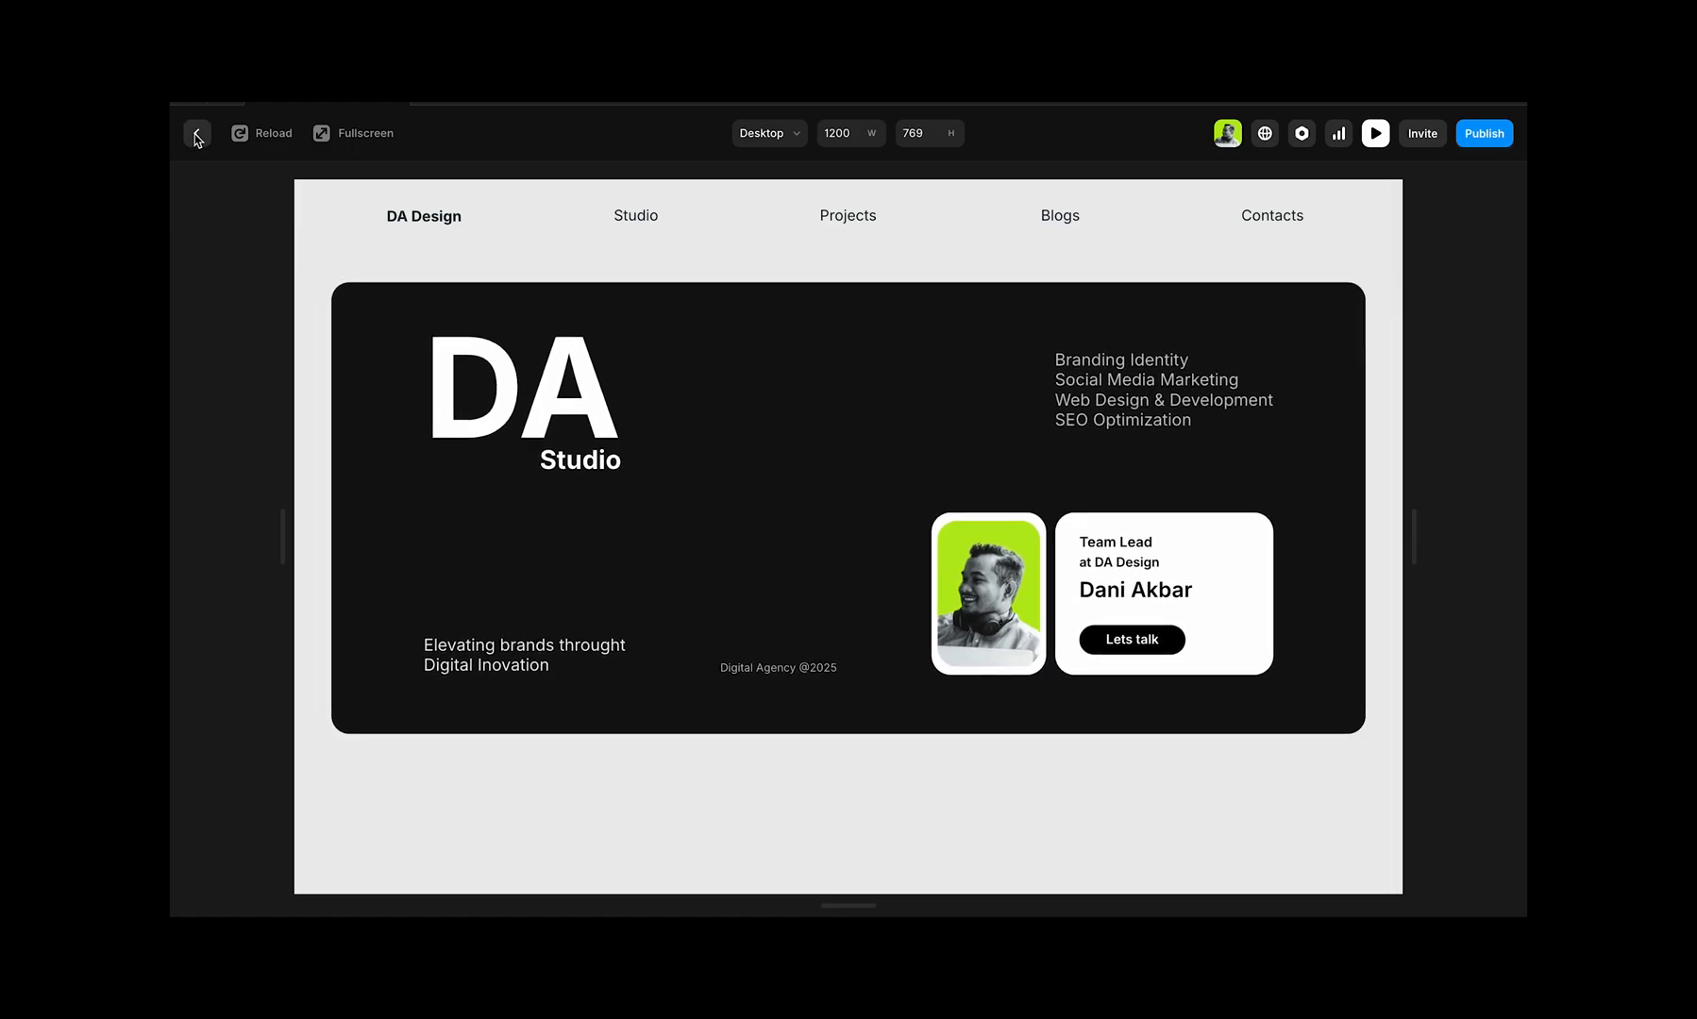
pyautogui.click(197, 135)
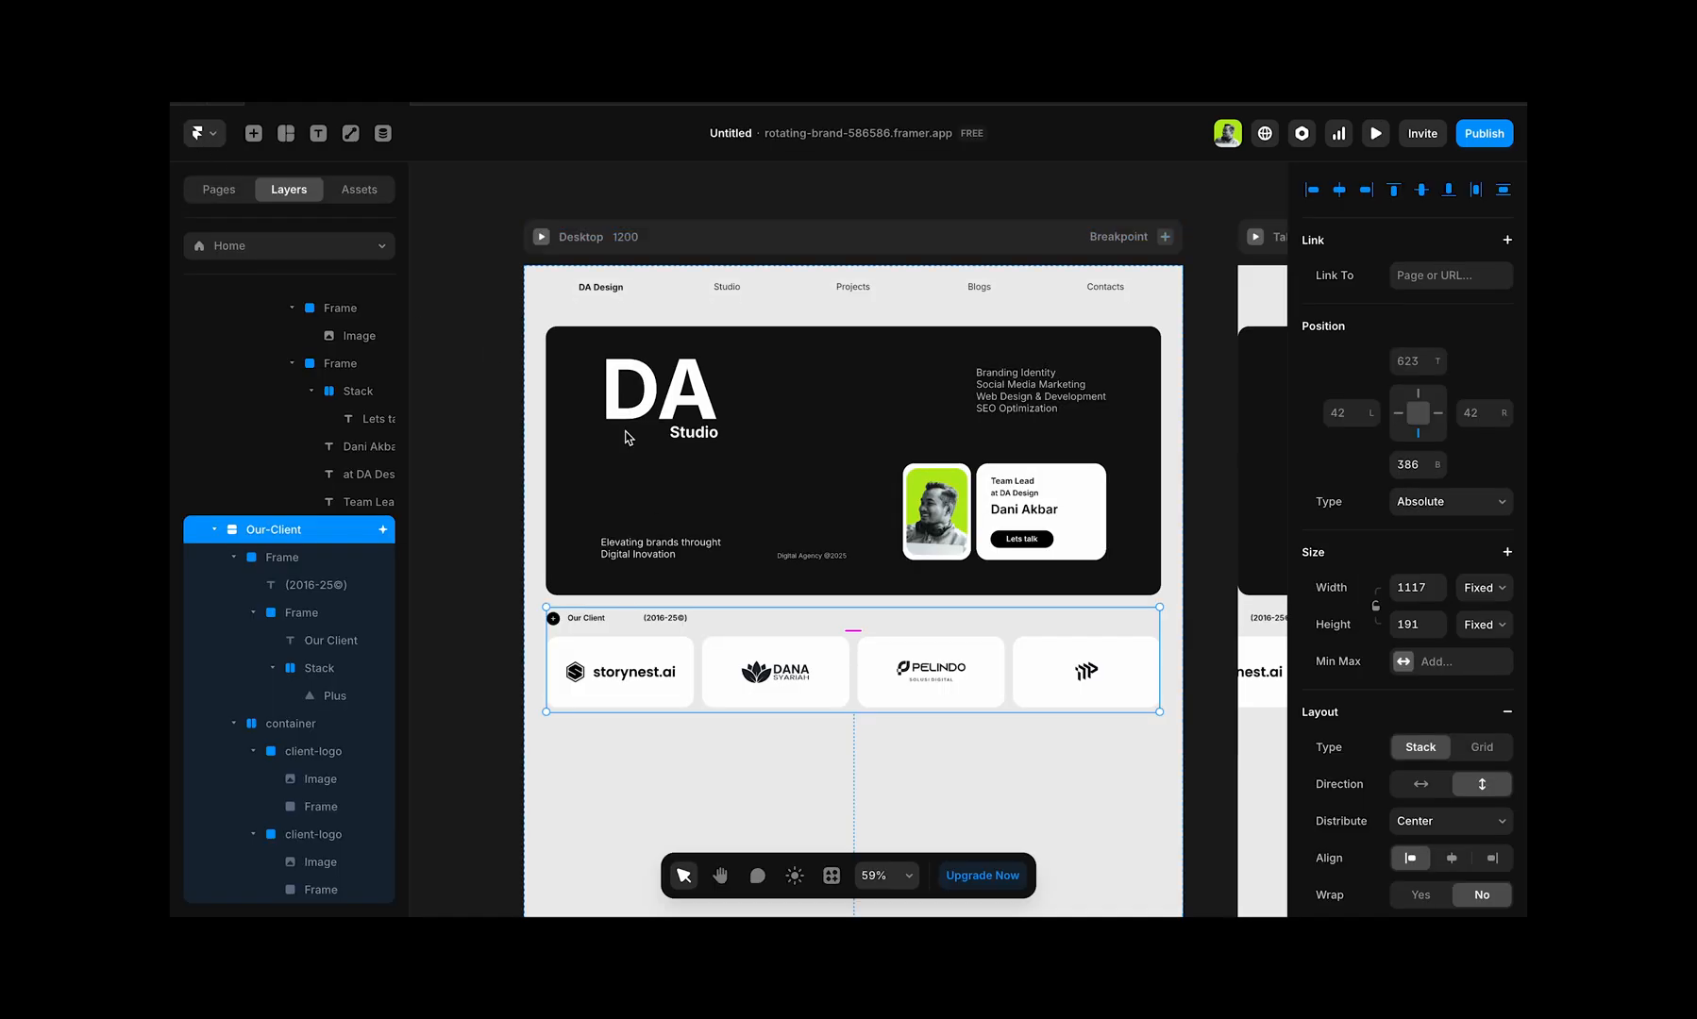
# Step: Collapse the Hero and Our-Client layers and wrap the Desktop's Container and Our-Client together in a frame
pyautogui.click(810, 338)
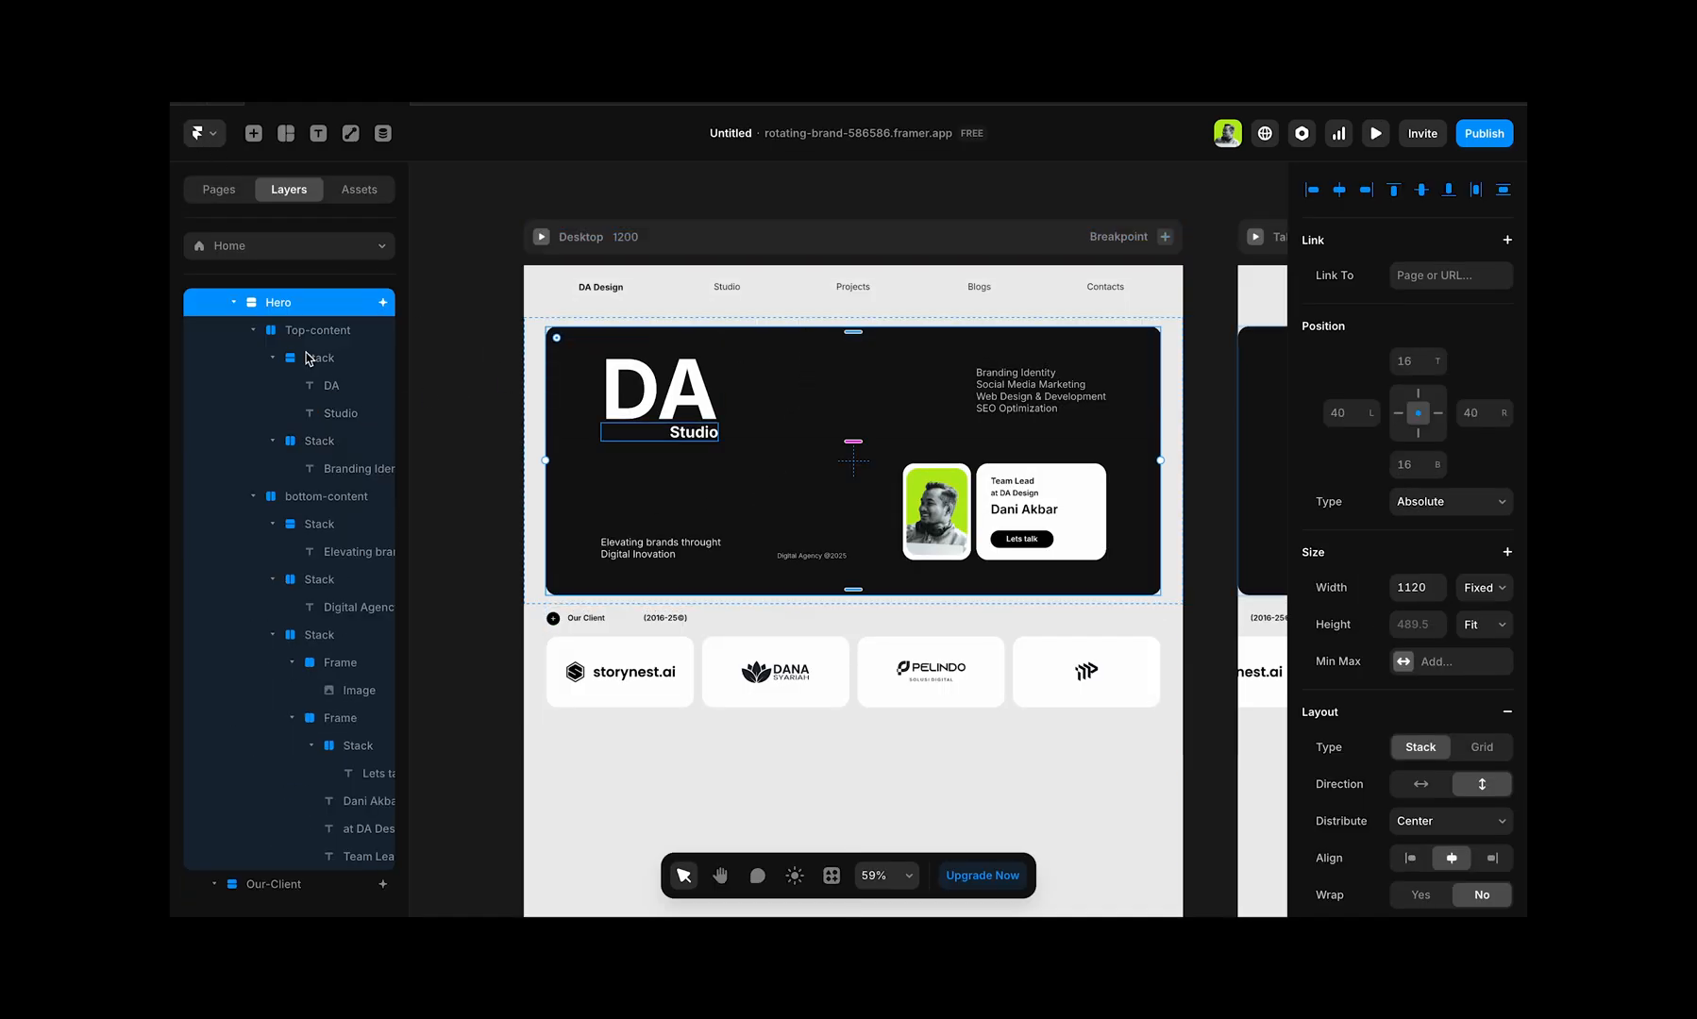
pyautogui.click(233, 302)
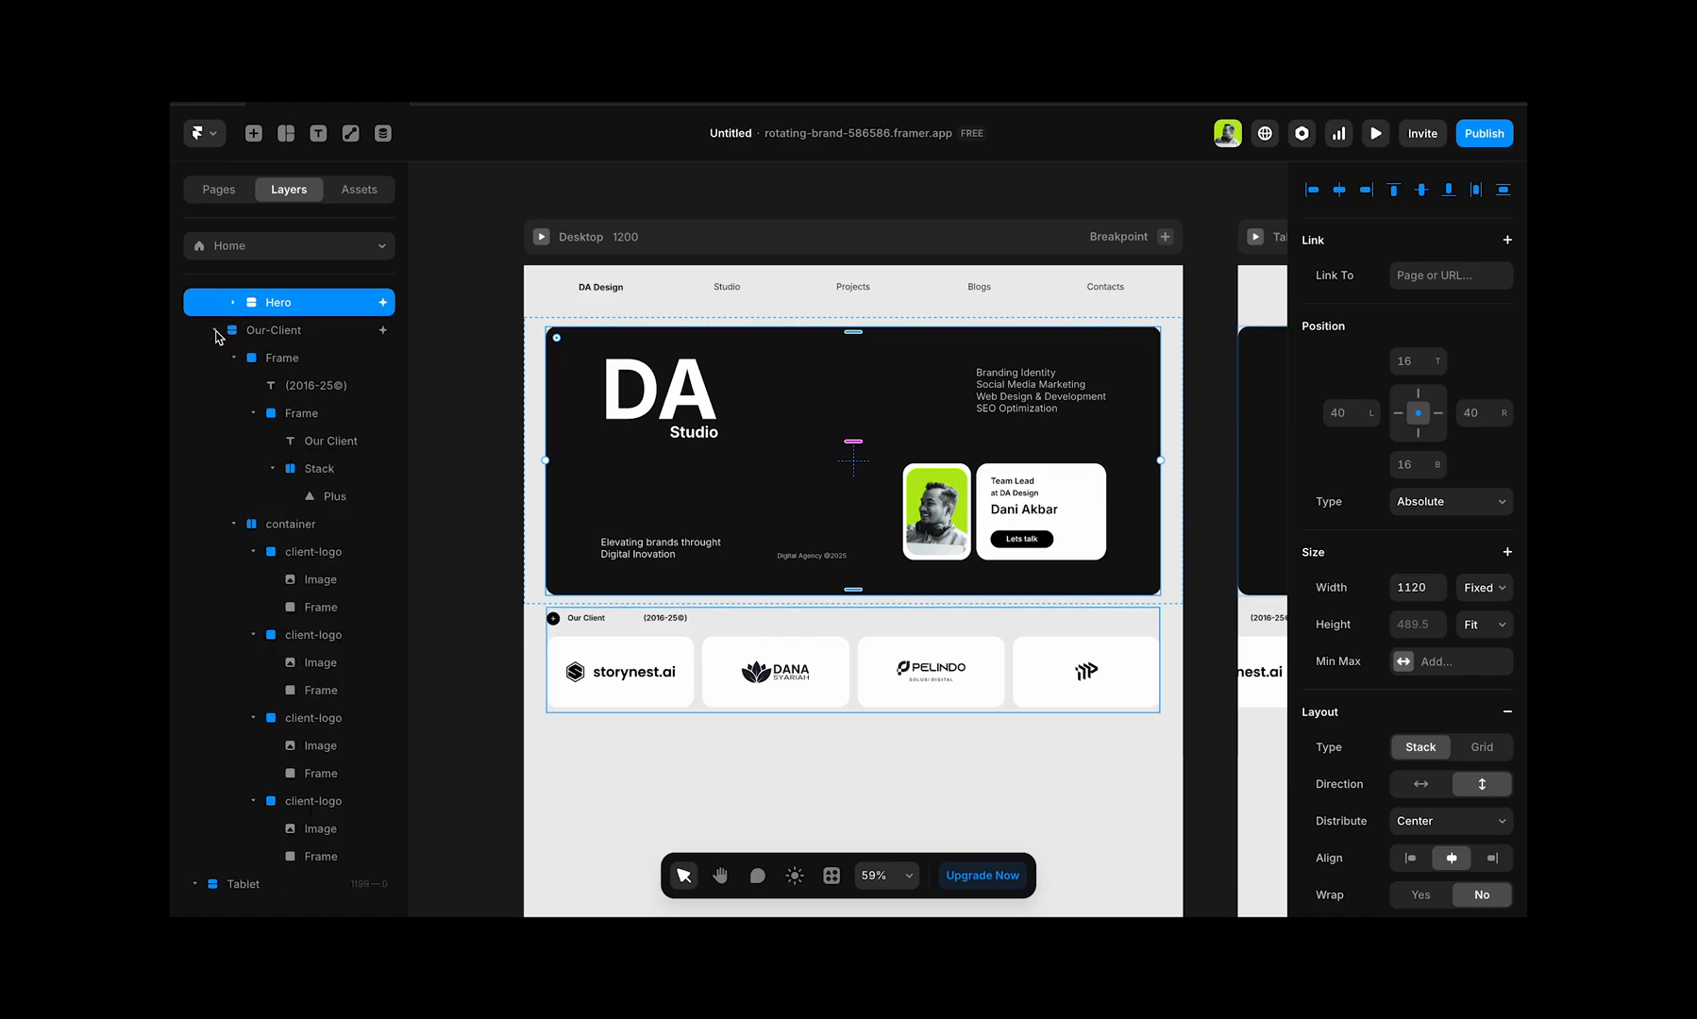
pyautogui.click(216, 332)
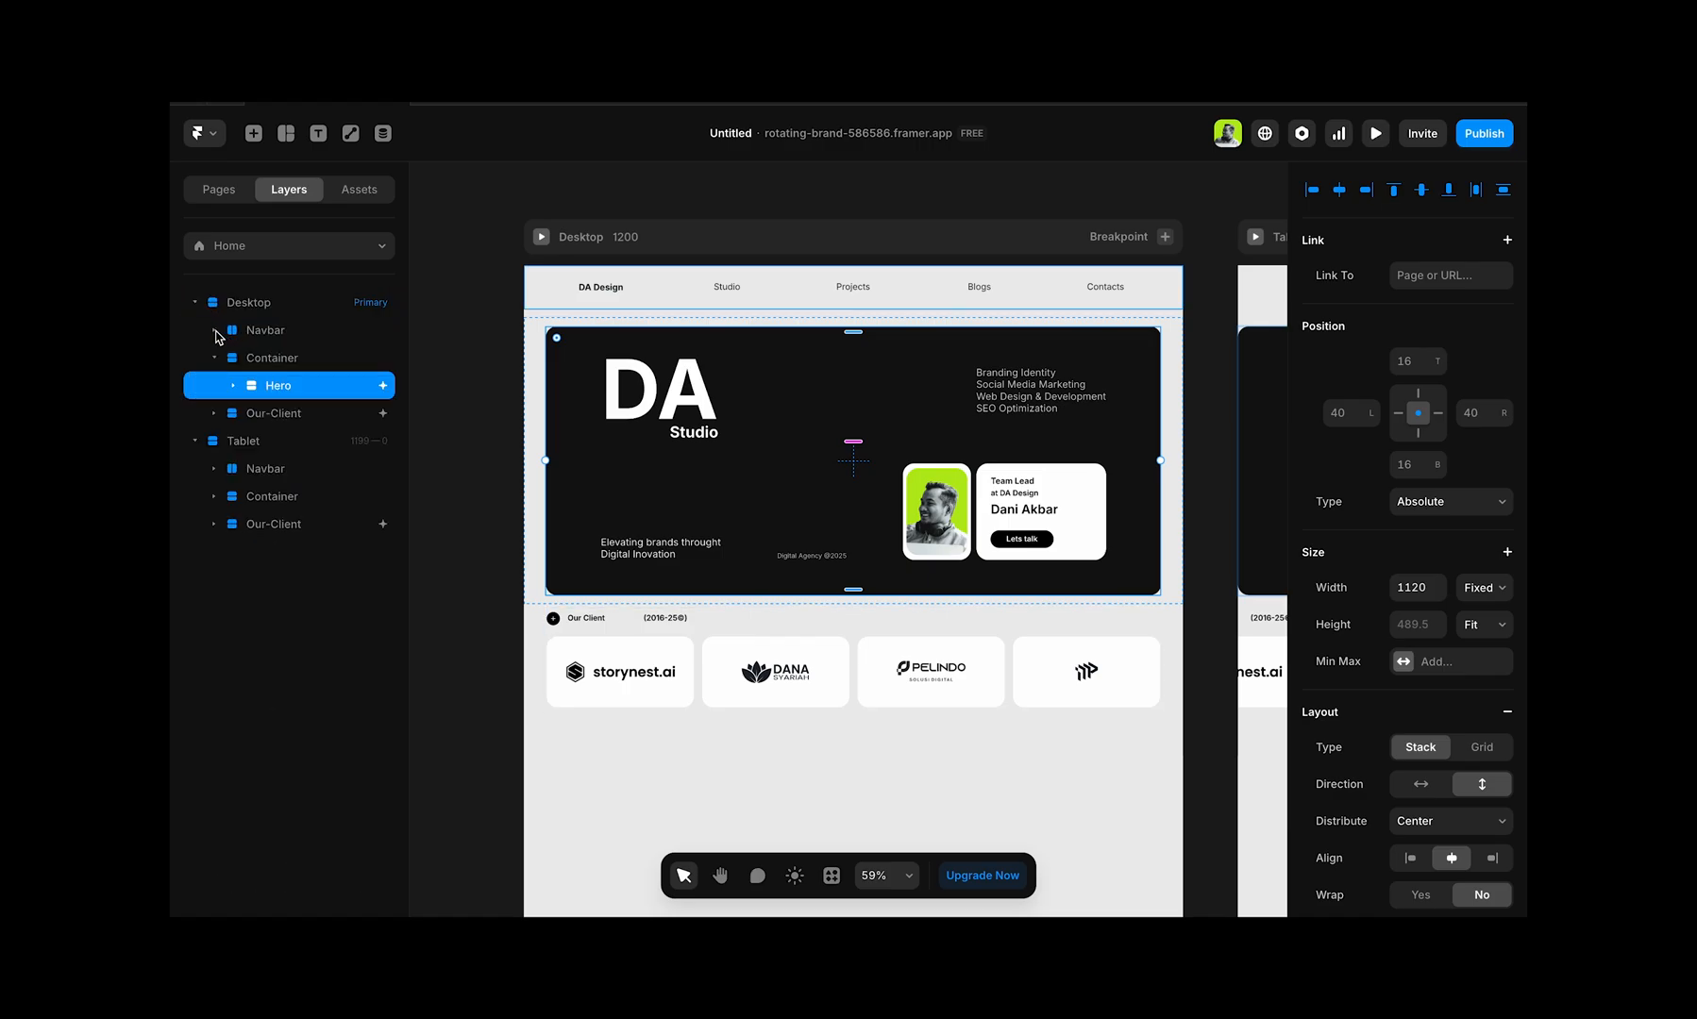
pyautogui.click(272, 360)
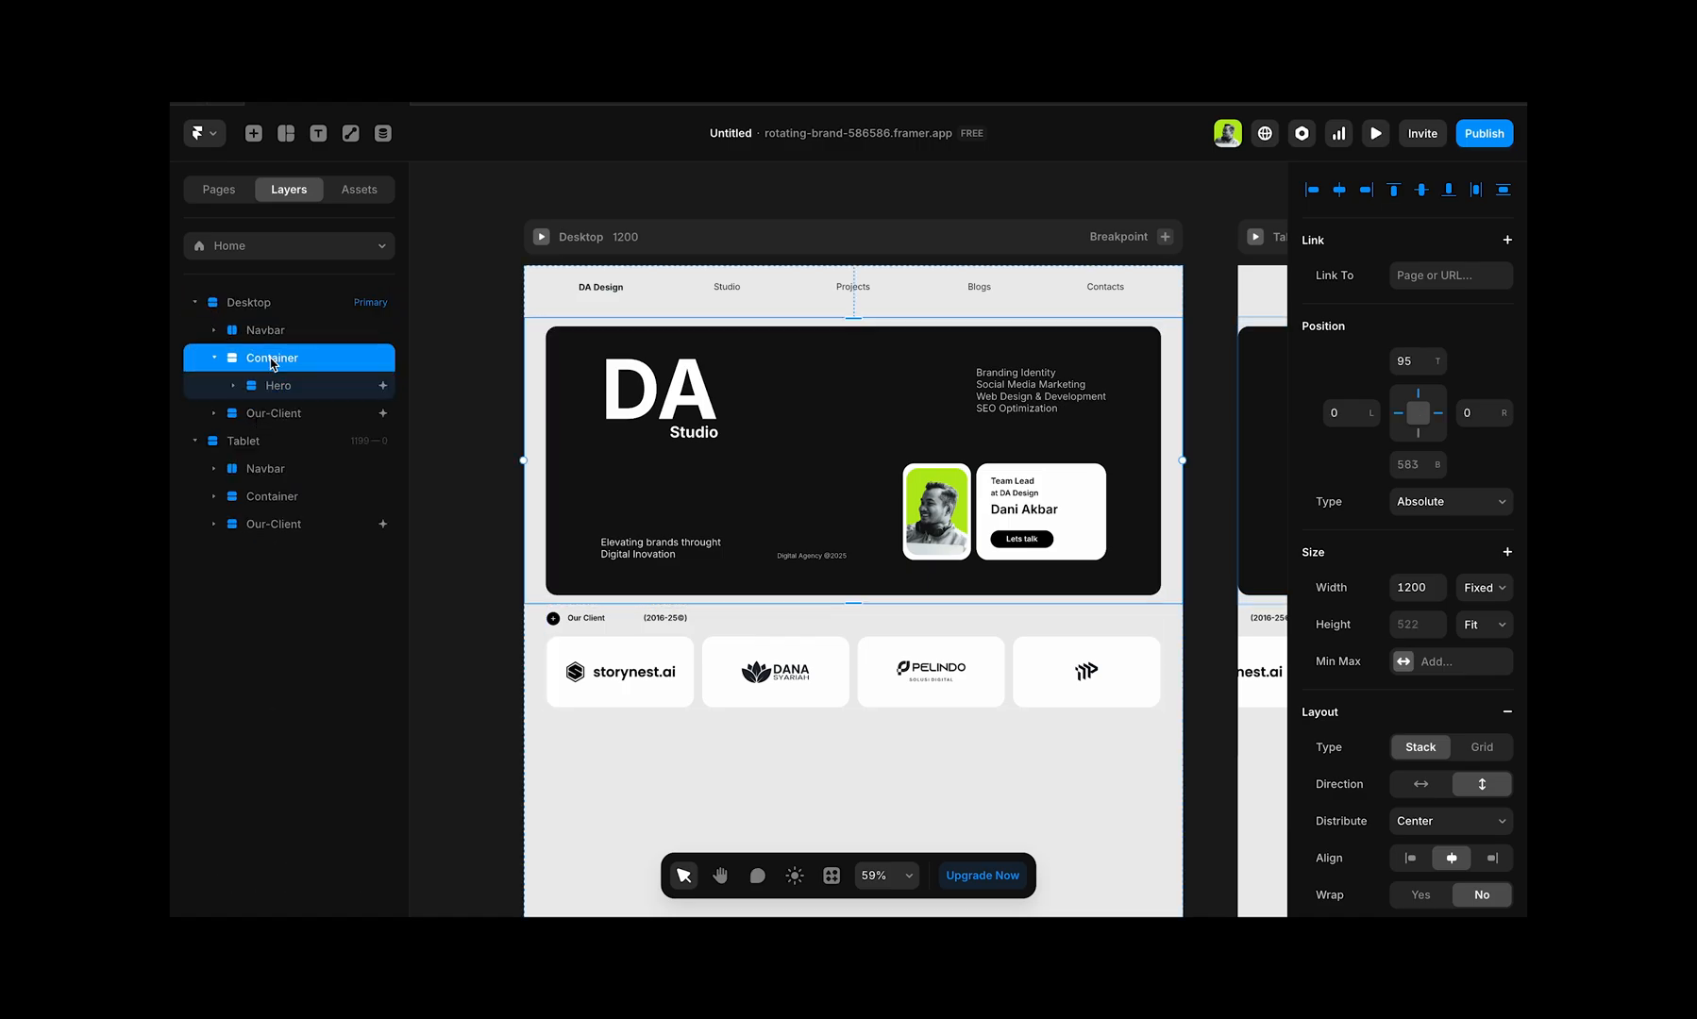
pyautogui.keyDown('shift'); pyautogui.click(274, 415); pyautogui.keyUp('shift')
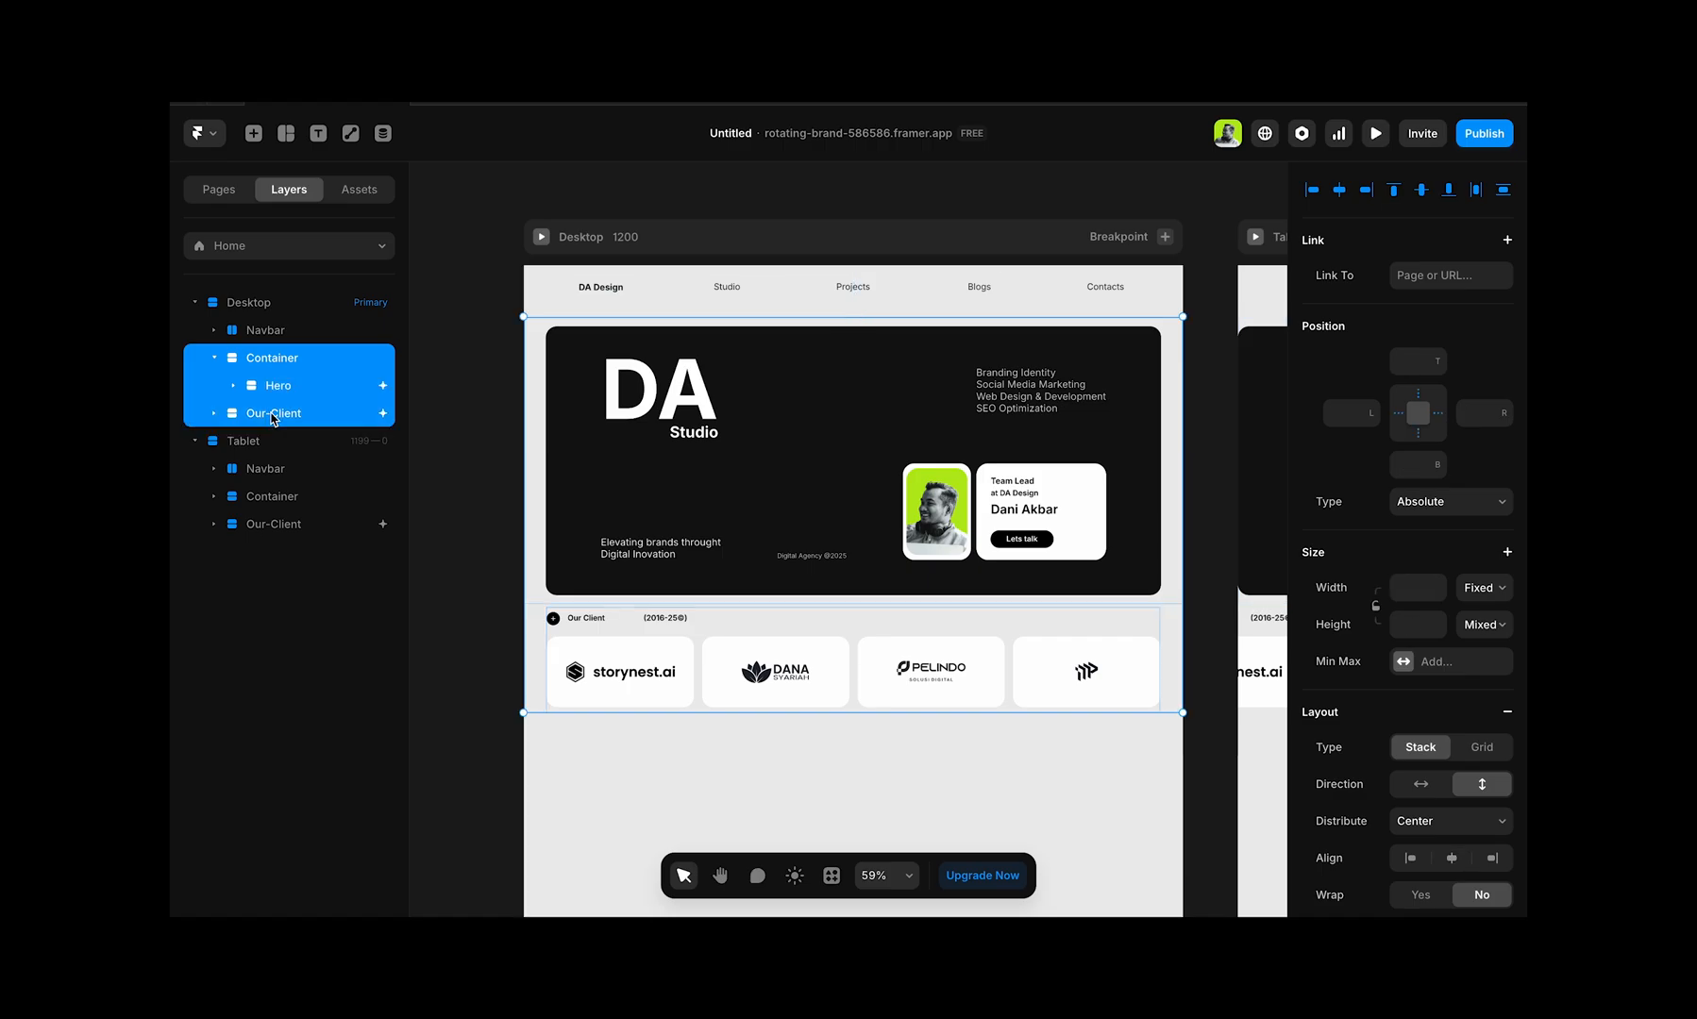
pyautogui.hotkey('ctrl', 'alt', 'g')
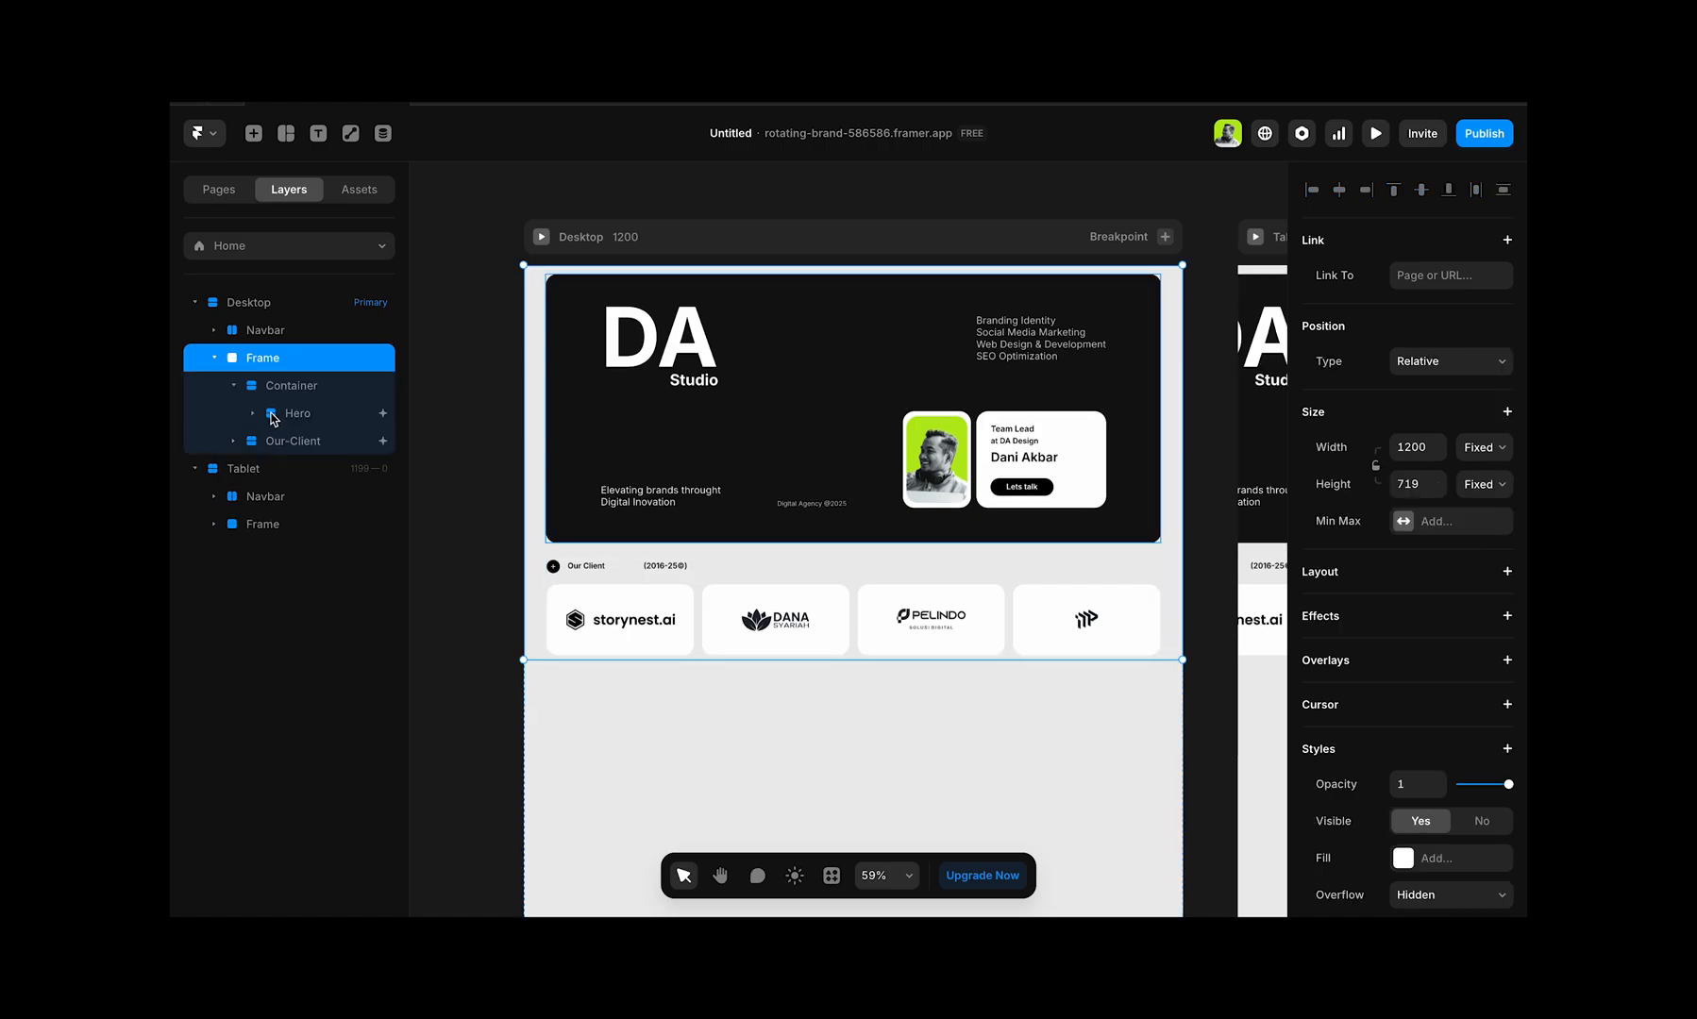
# Step: Try top padding values of 100, 80, 40 and 50 on the Desktop breakpoint to space the new frame below the navbar
pyautogui.scroll(2, 776, 453)
pyautogui.scroll(-1, 776, 454)
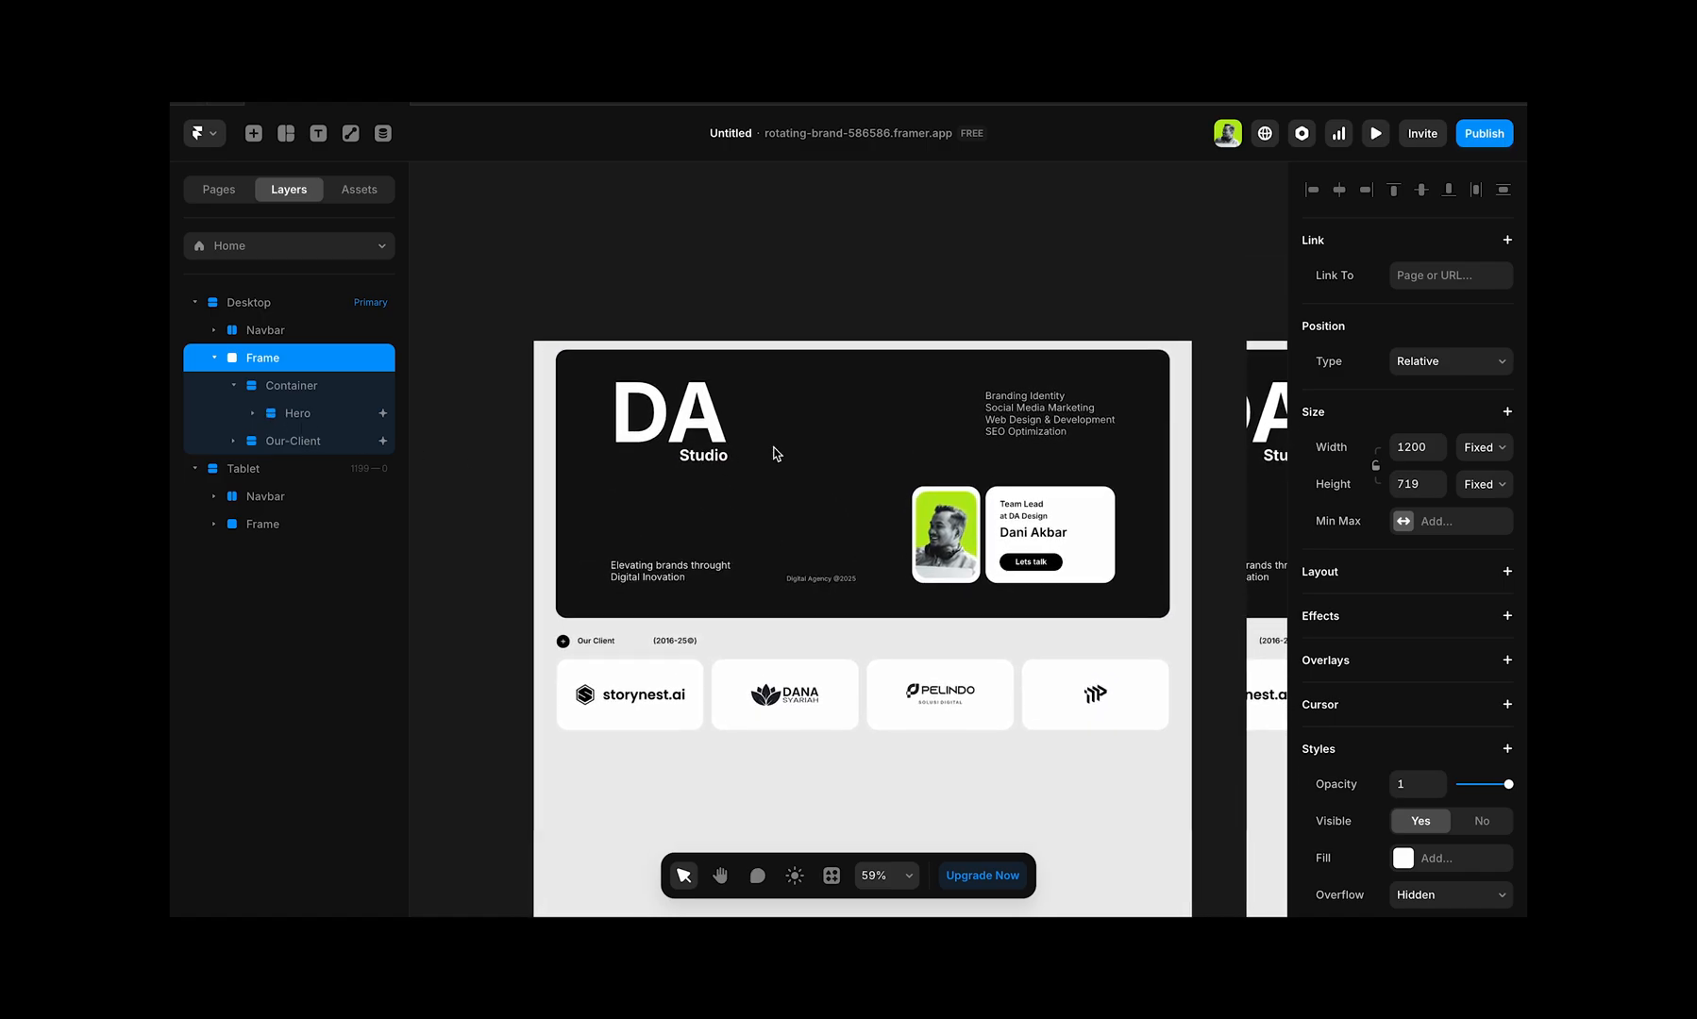
pyautogui.click(253, 302)
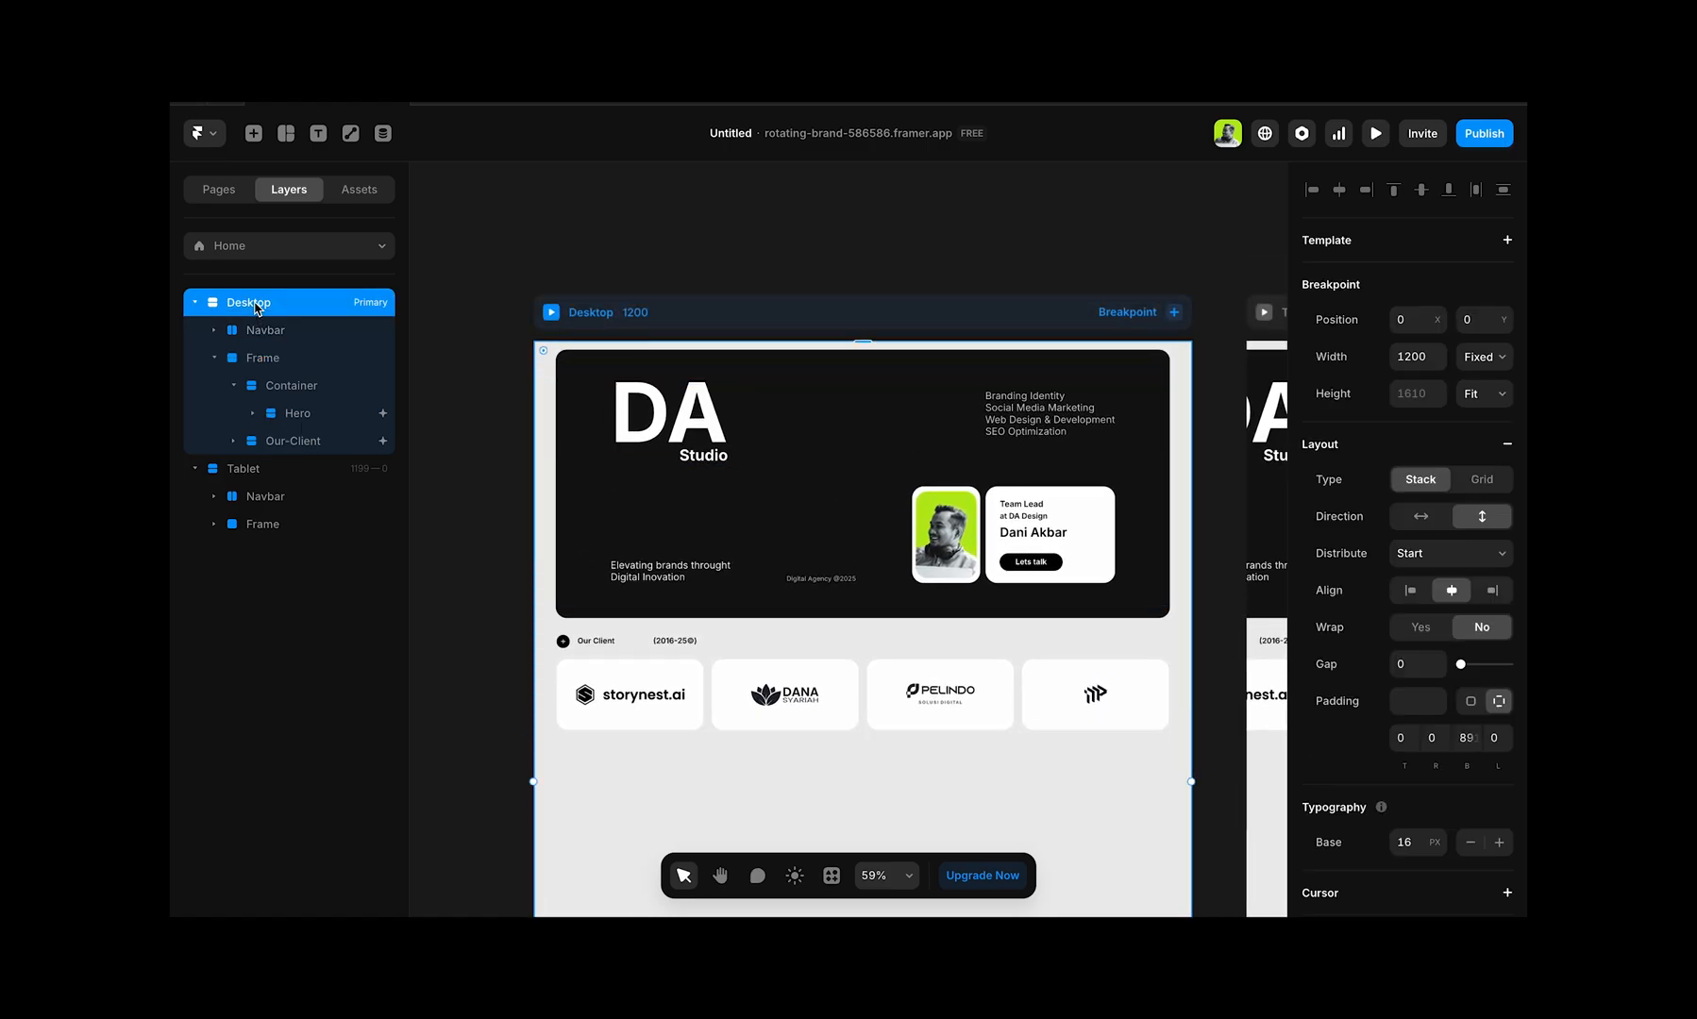
pyautogui.click(1403, 738)
pyautogui.write('100')
pyautogui.press('Tab')
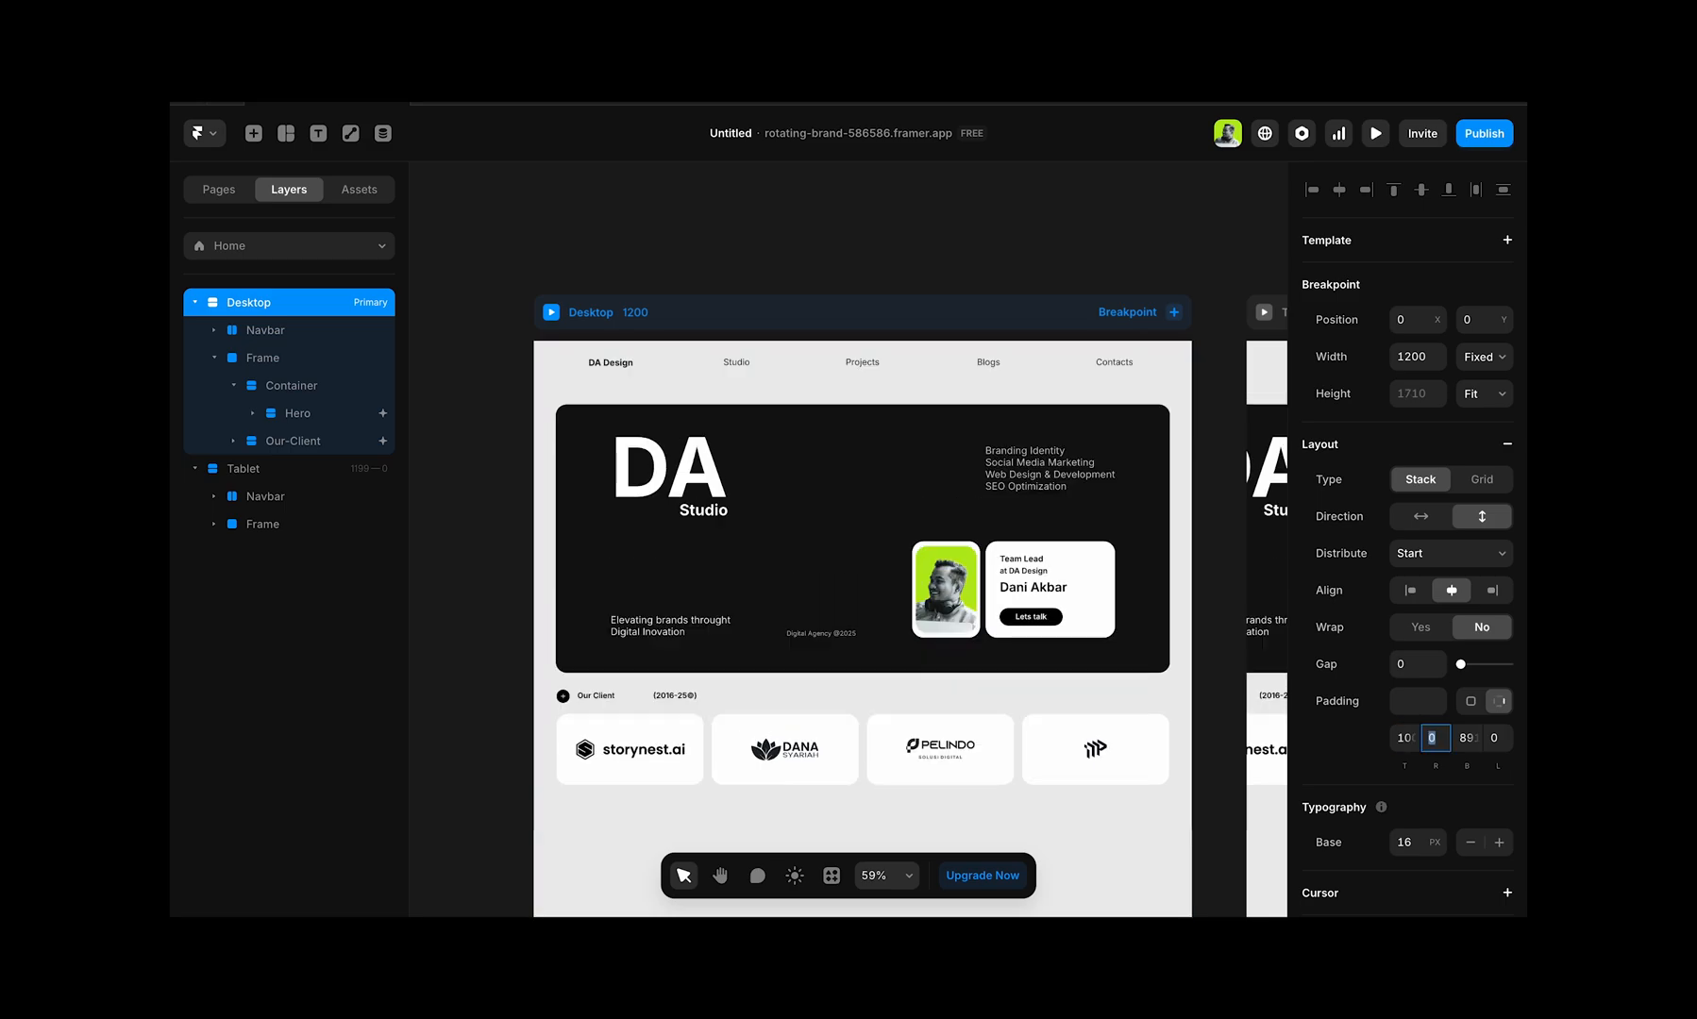
pyautogui.click(1406, 739)
pyautogui.write('80')
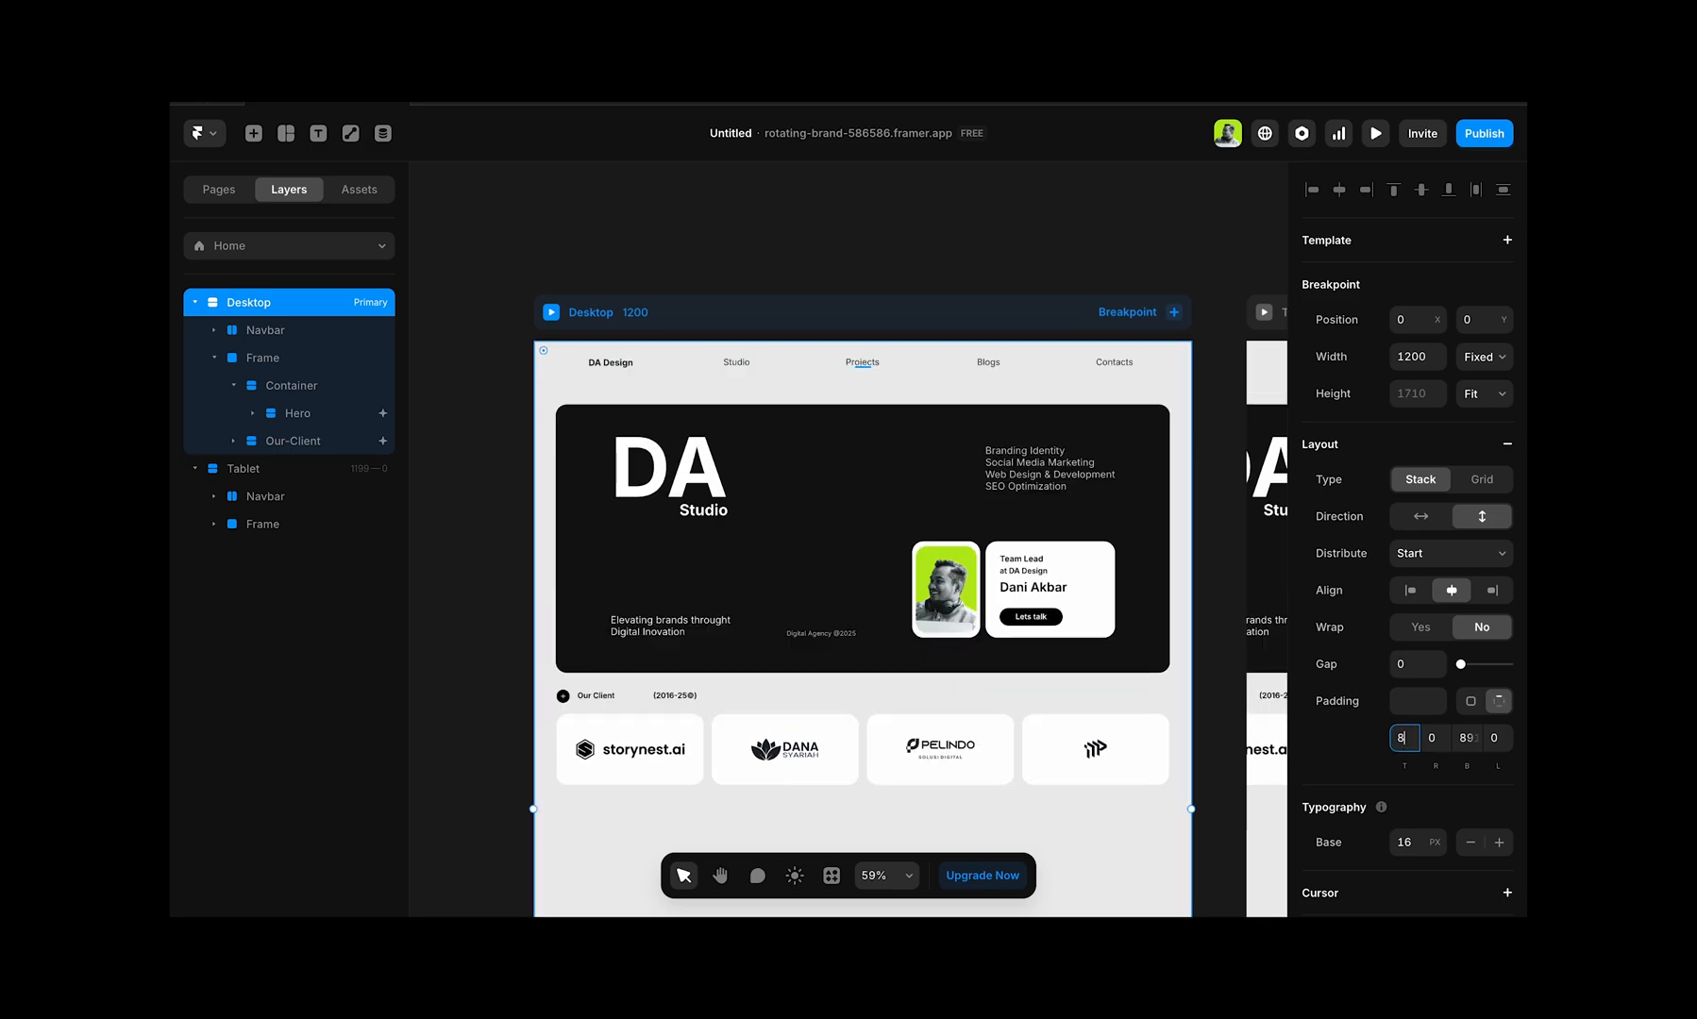
pyautogui.press('Tab')
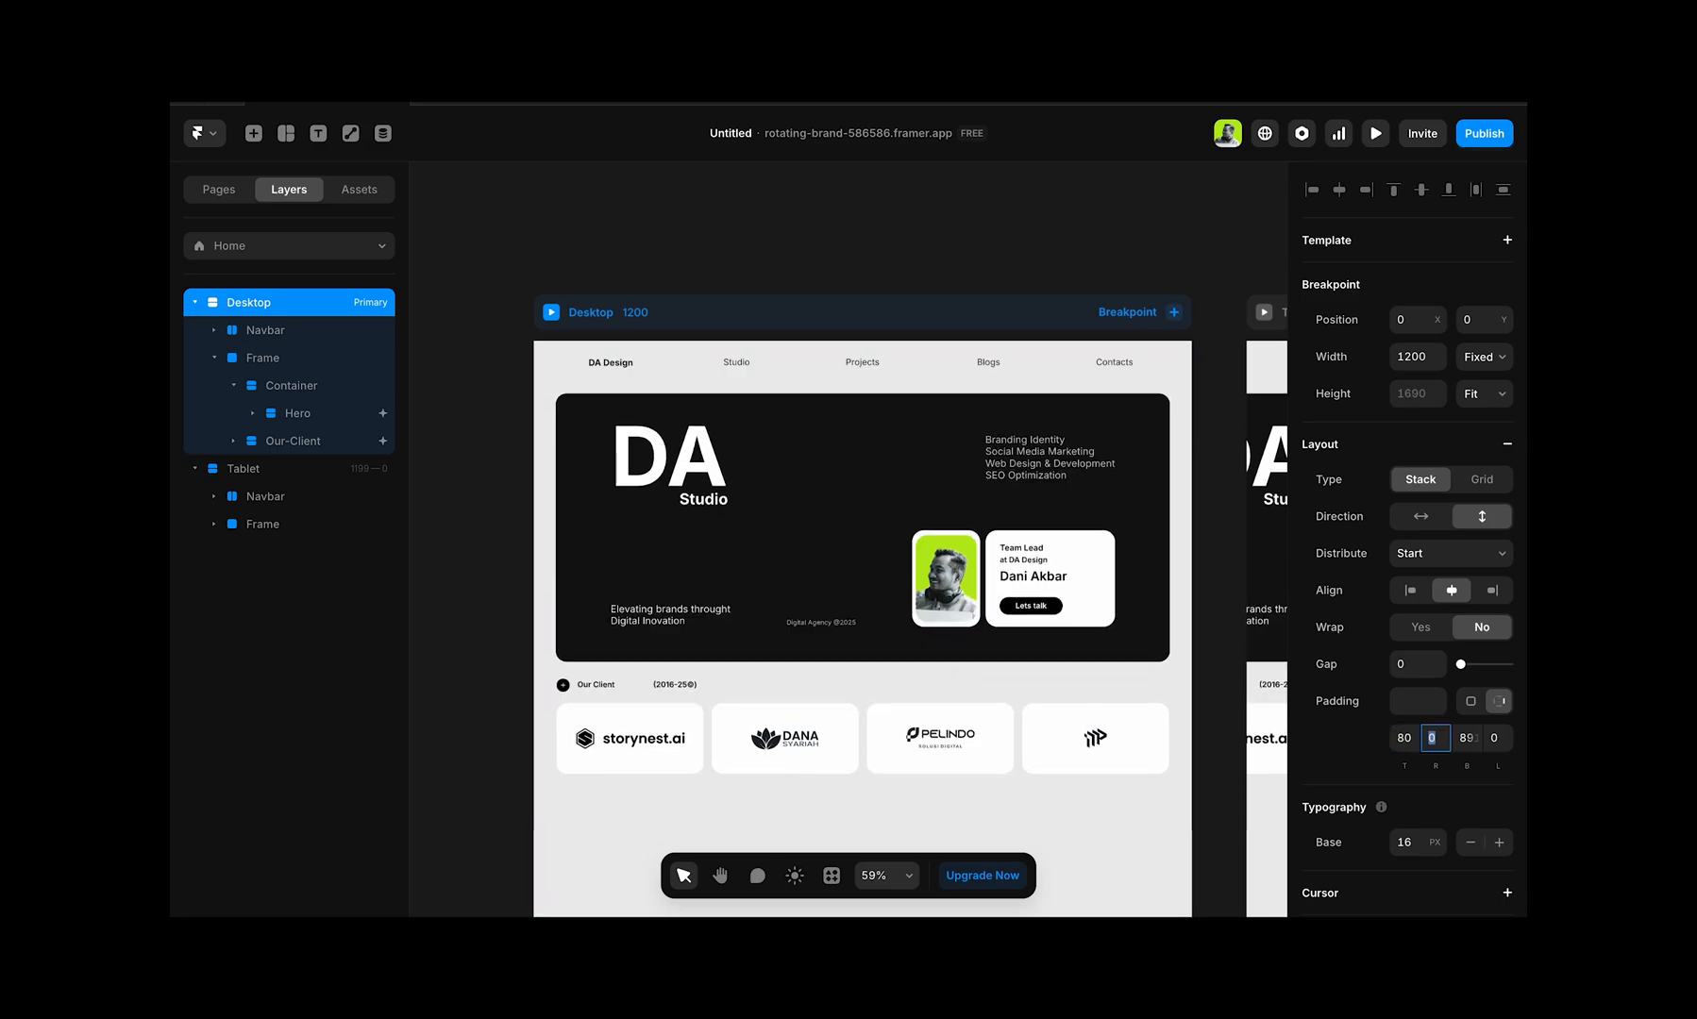
pyautogui.click(1405, 740)
pyautogui.write('40')
pyautogui.press('Tab')
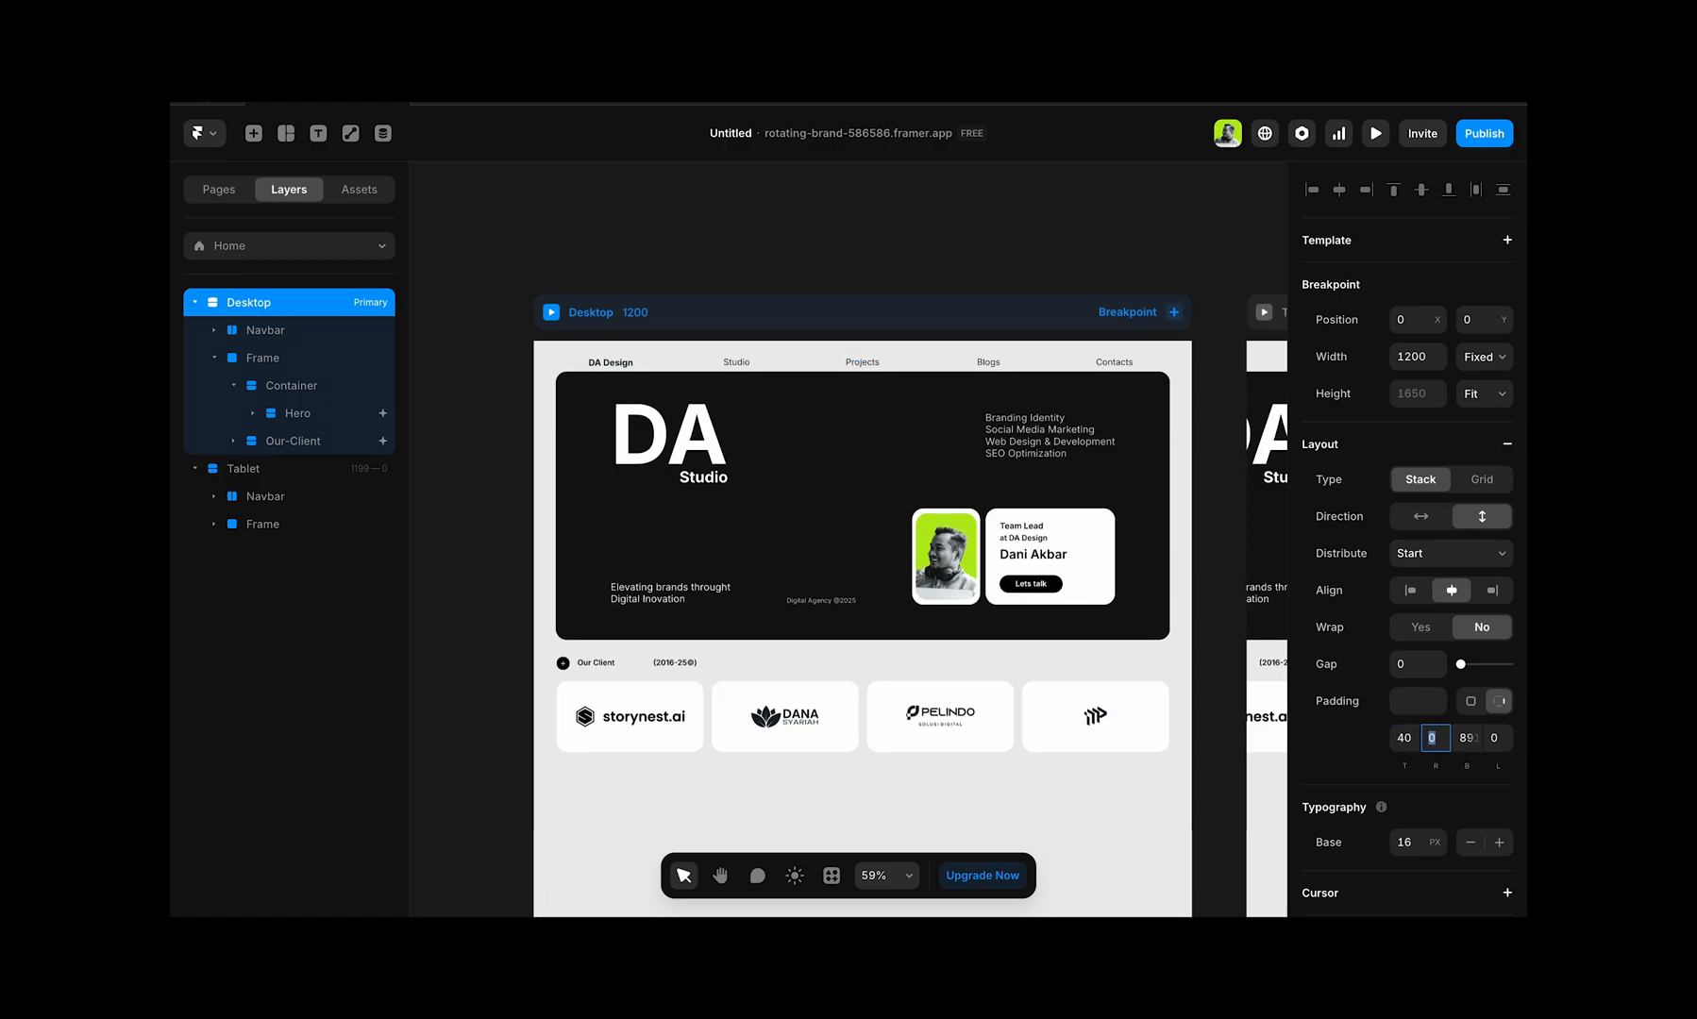
pyautogui.hotkey('shift', 'Tab')
pyautogui.write('50')
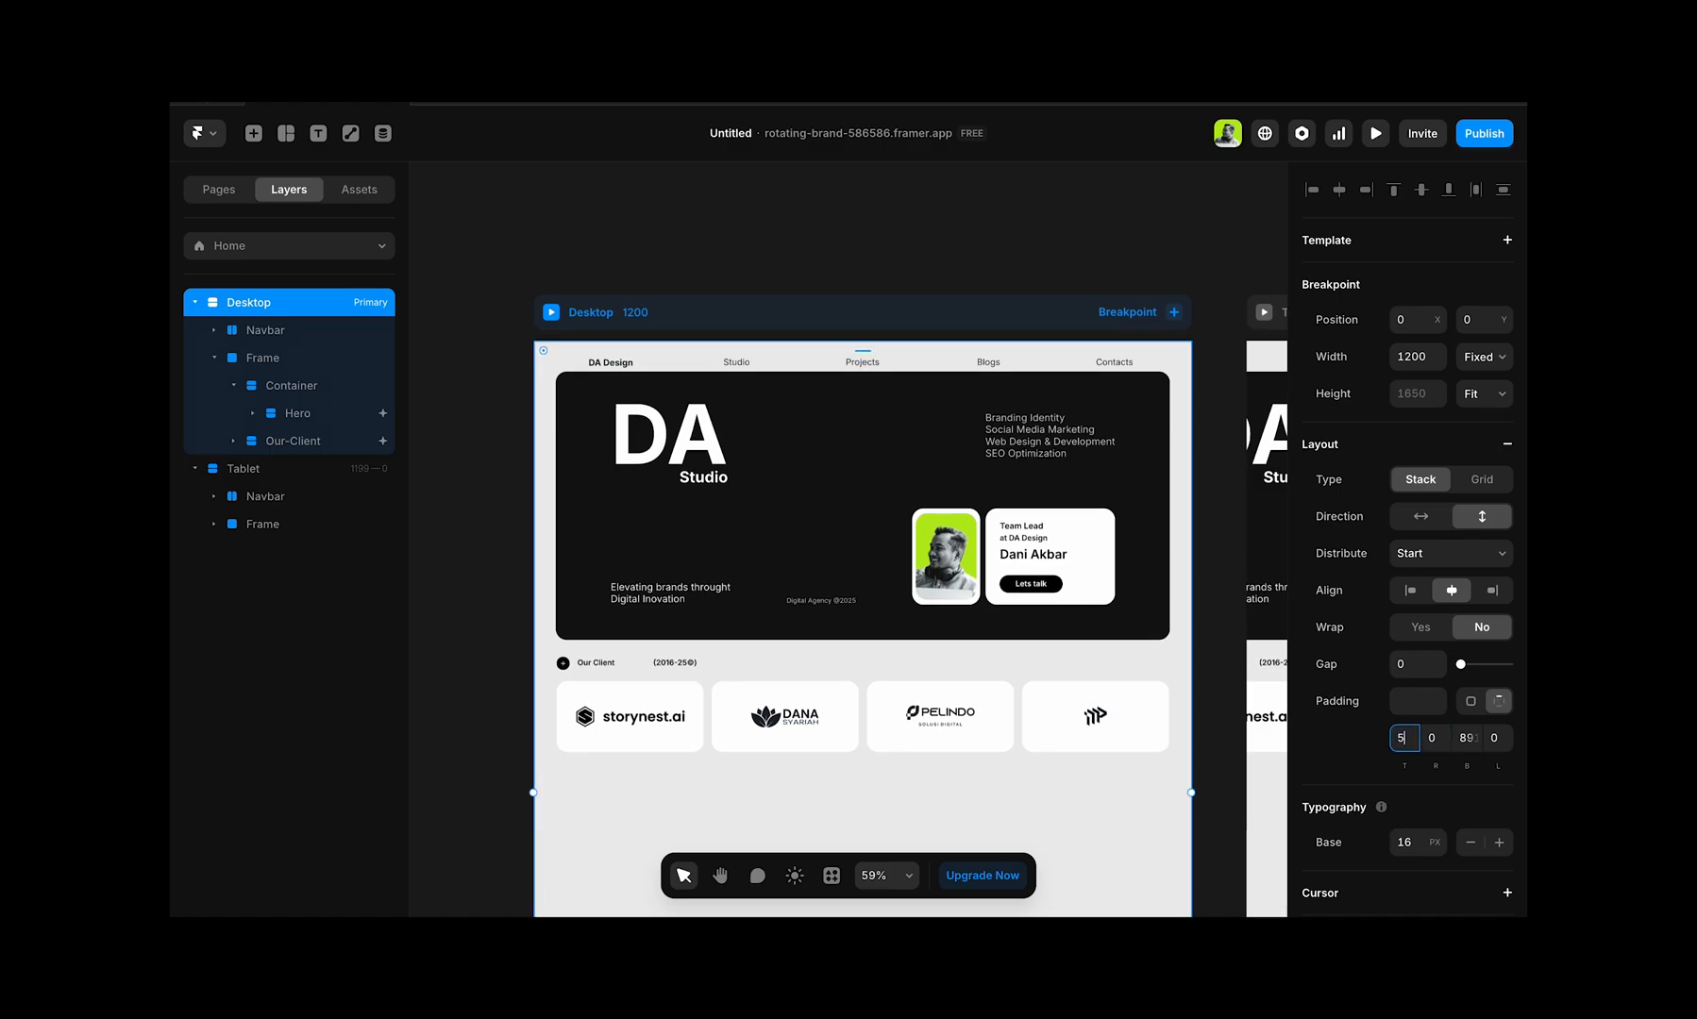
pyautogui.press('Tab')
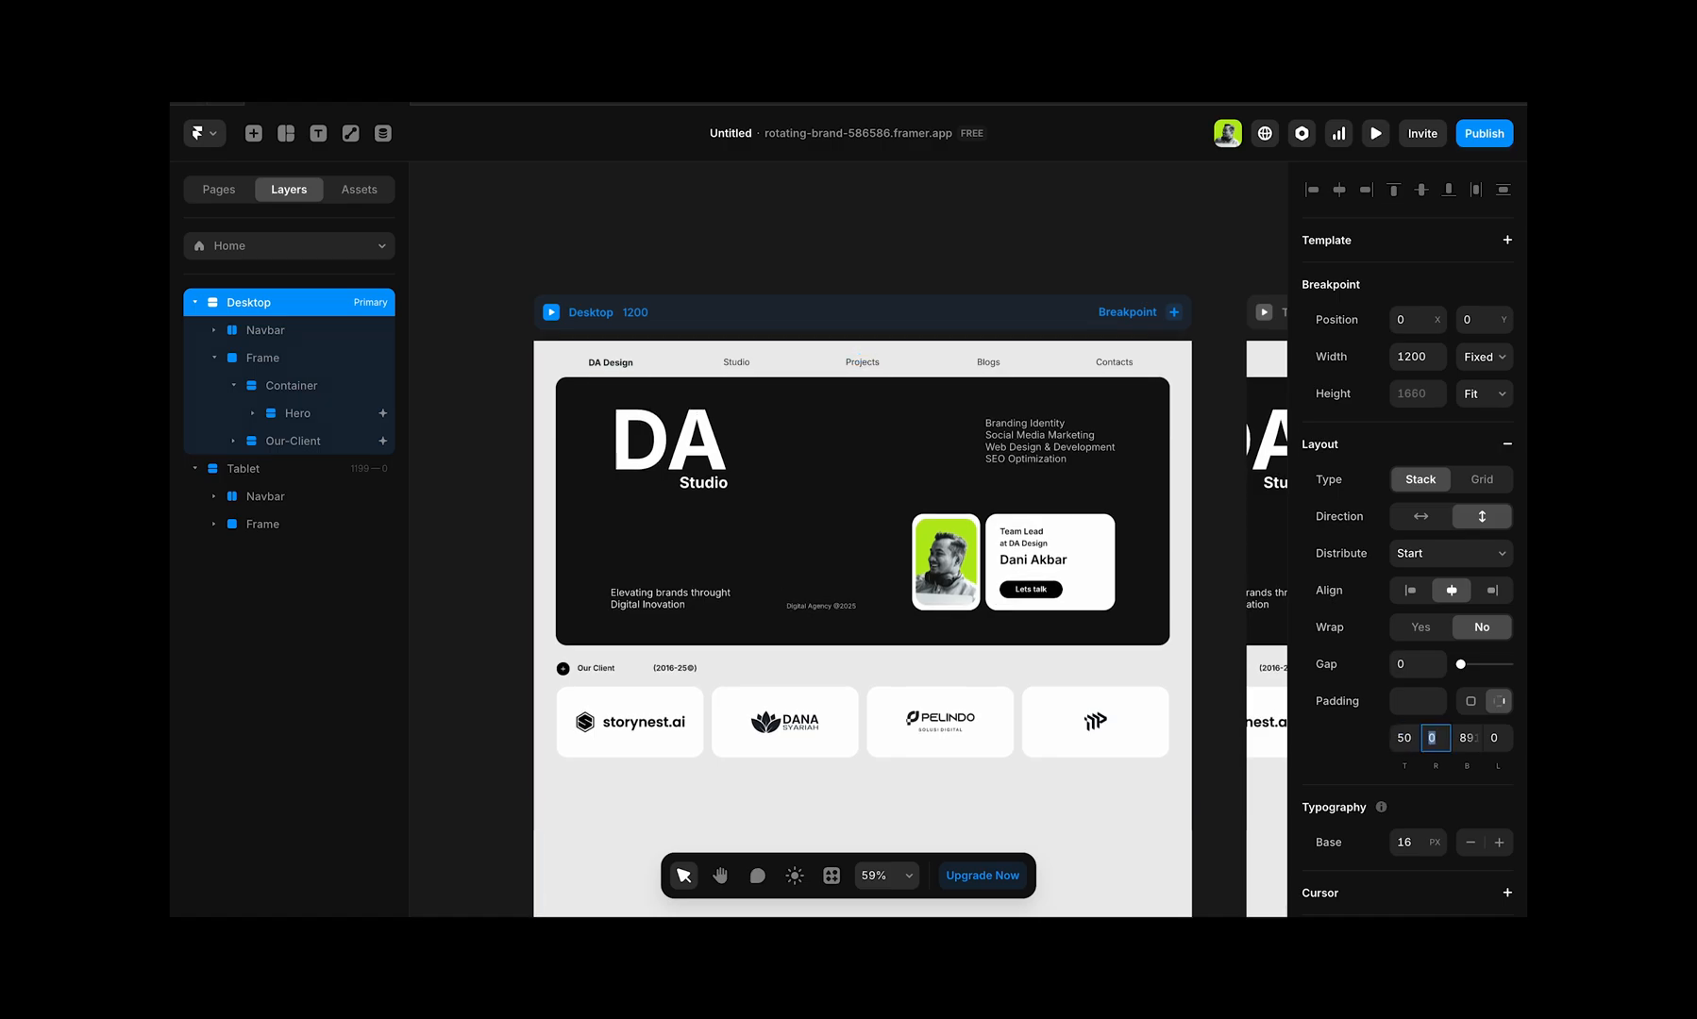
# Step: Set the Desktop breakpoint's top padding to 60
pyautogui.click(1406, 738)
pyautogui.write('60')
pyautogui.press('Tab')
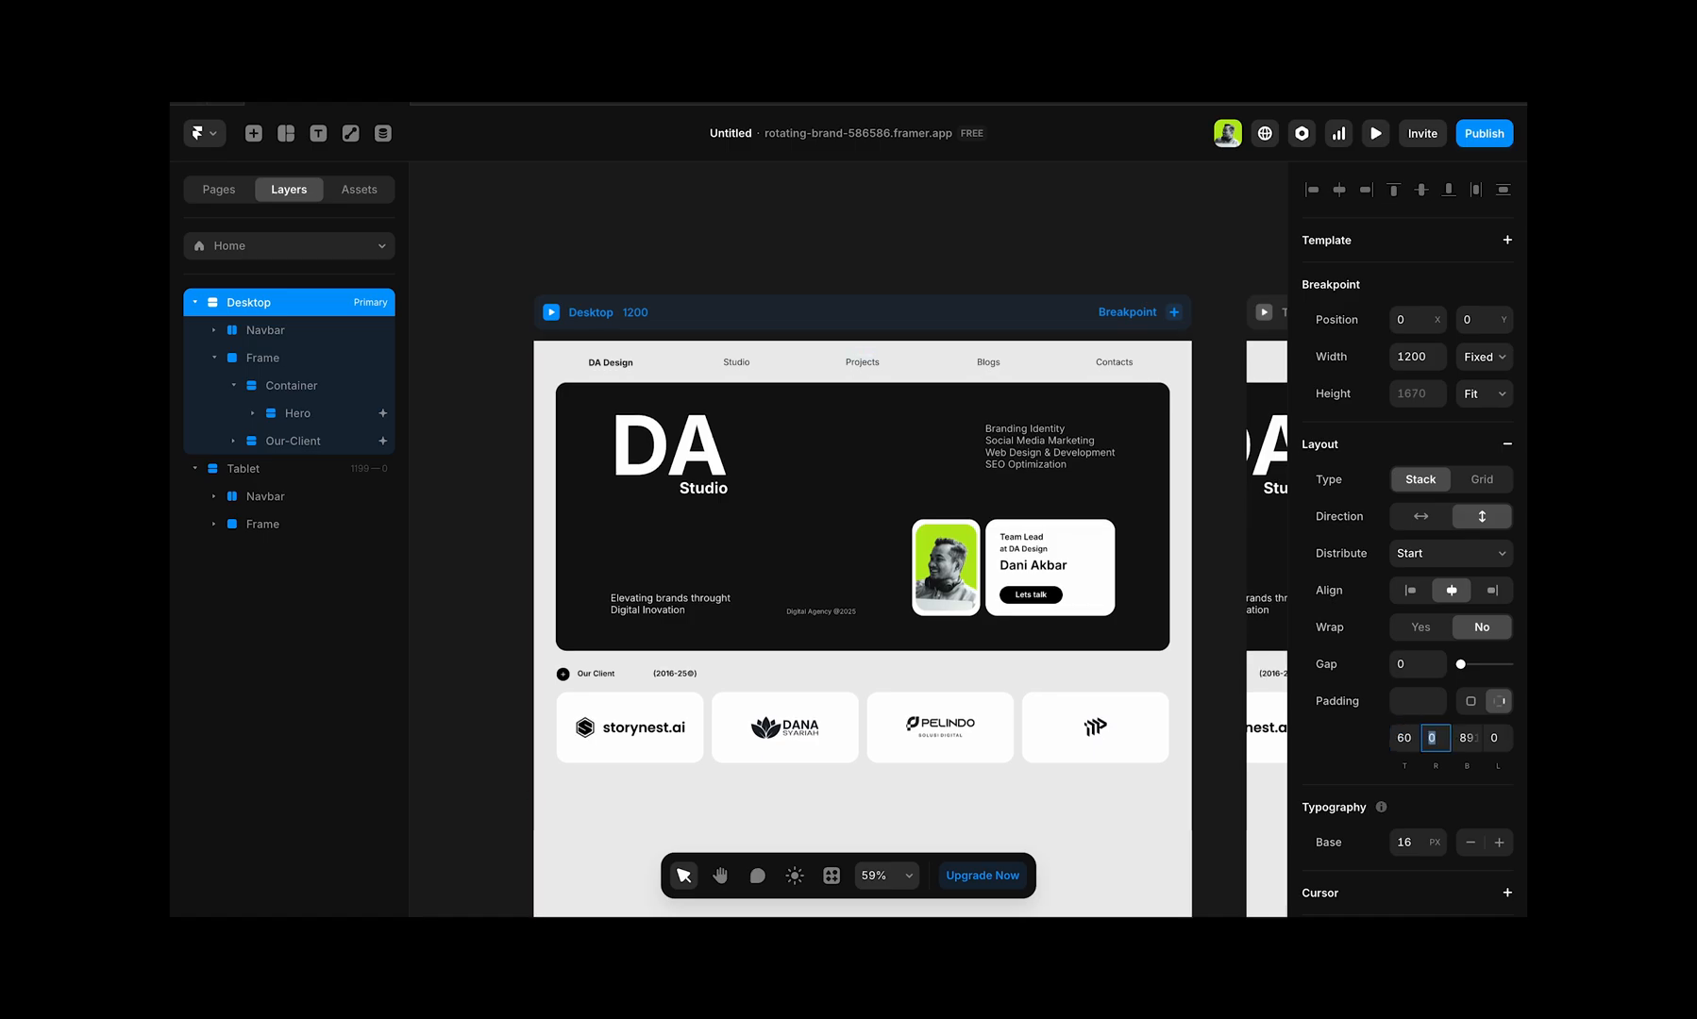
# Step: Preview the Desktop page and scroll through it repeatedly to check how the hero and client section move relative to the navbar
pyautogui.click(552, 313)
pyautogui.scroll(-5, 962, 542)
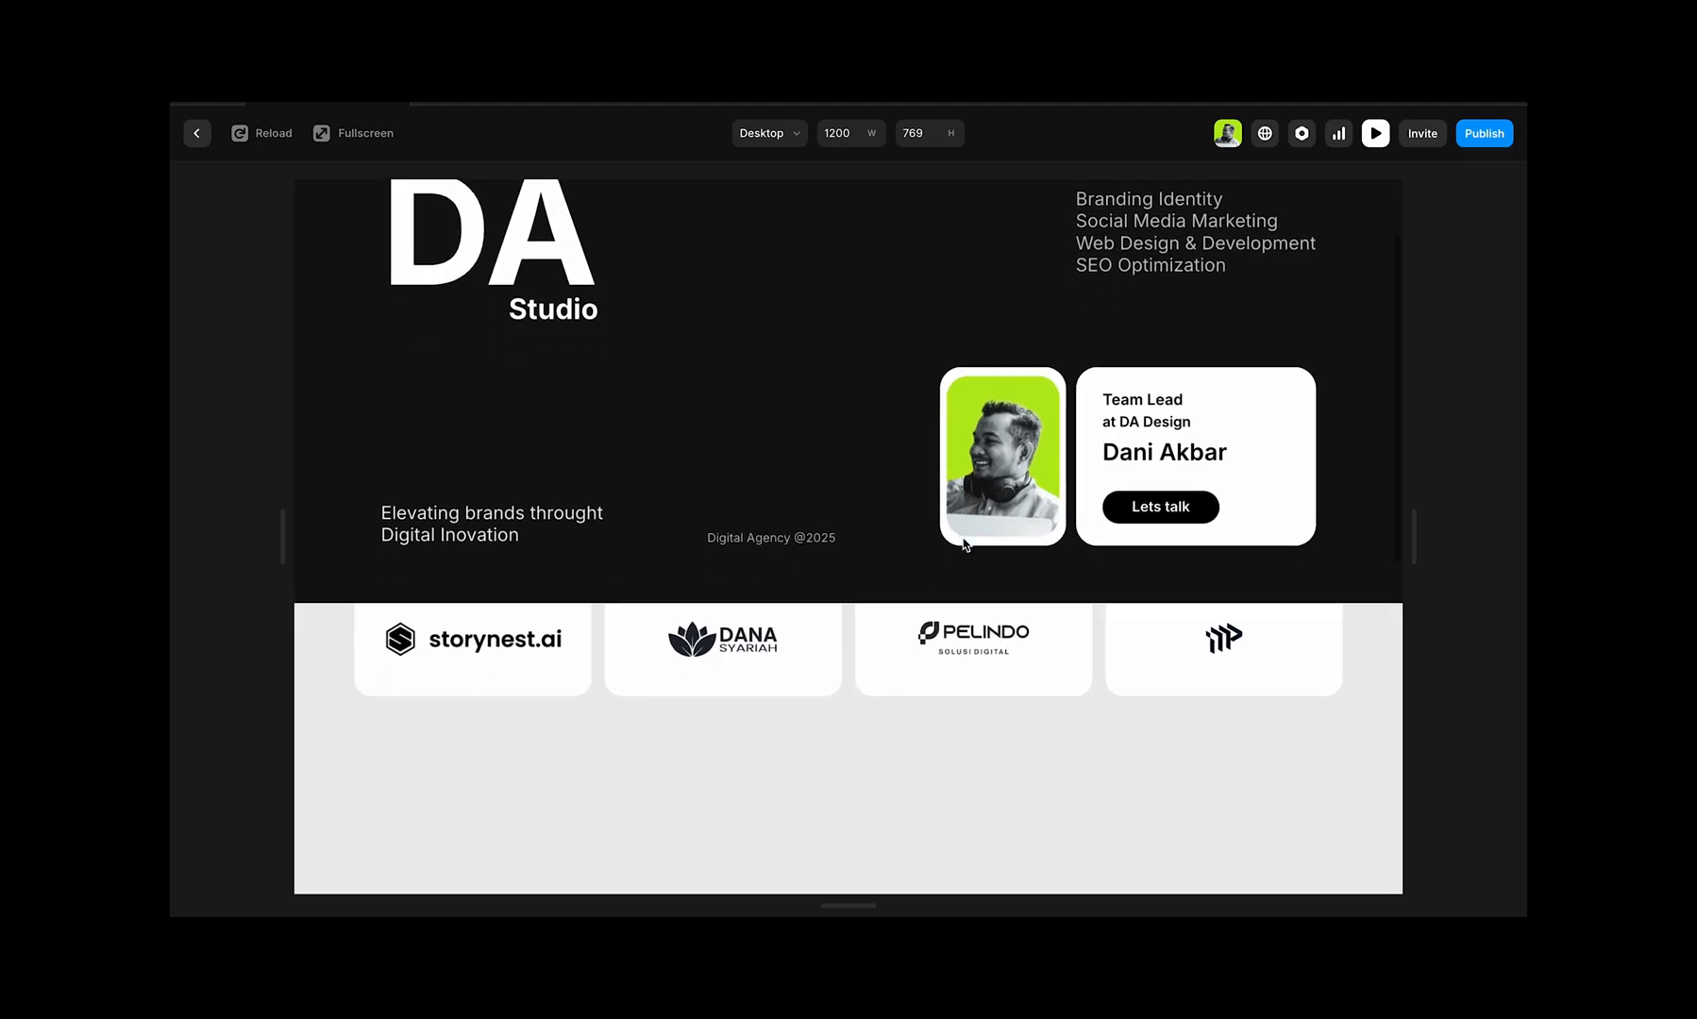
pyautogui.scroll(5, 963, 544)
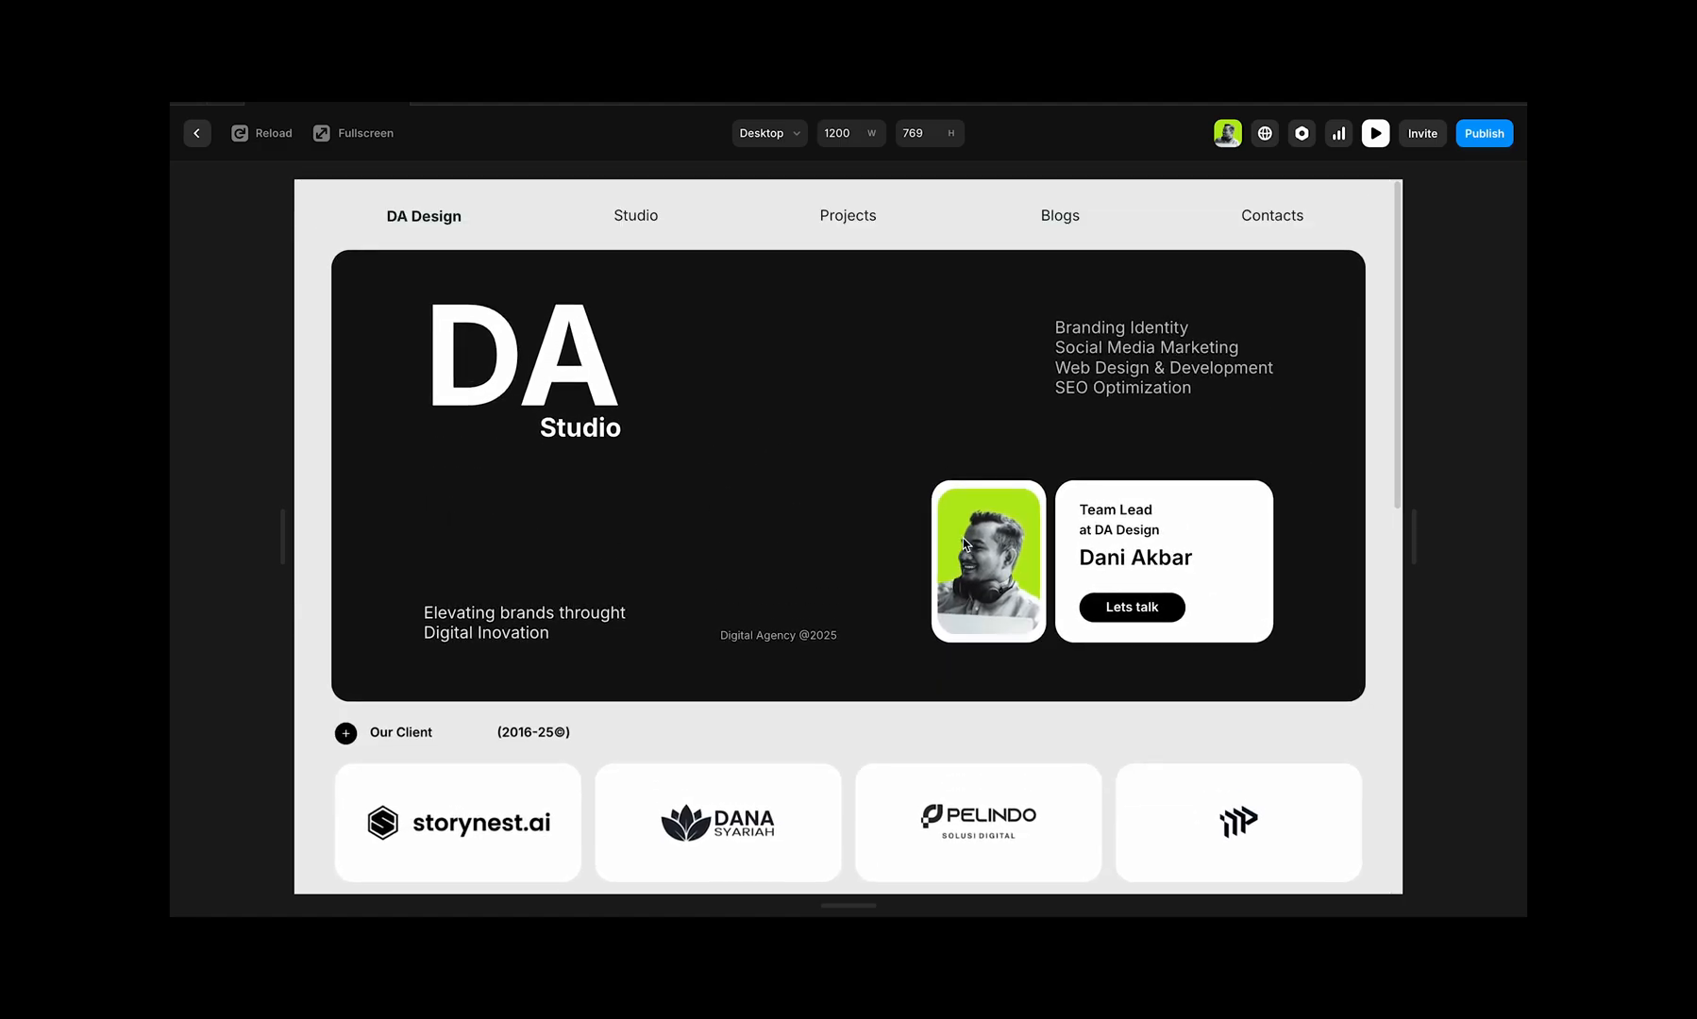
pyautogui.scroll(-5, 963, 544)
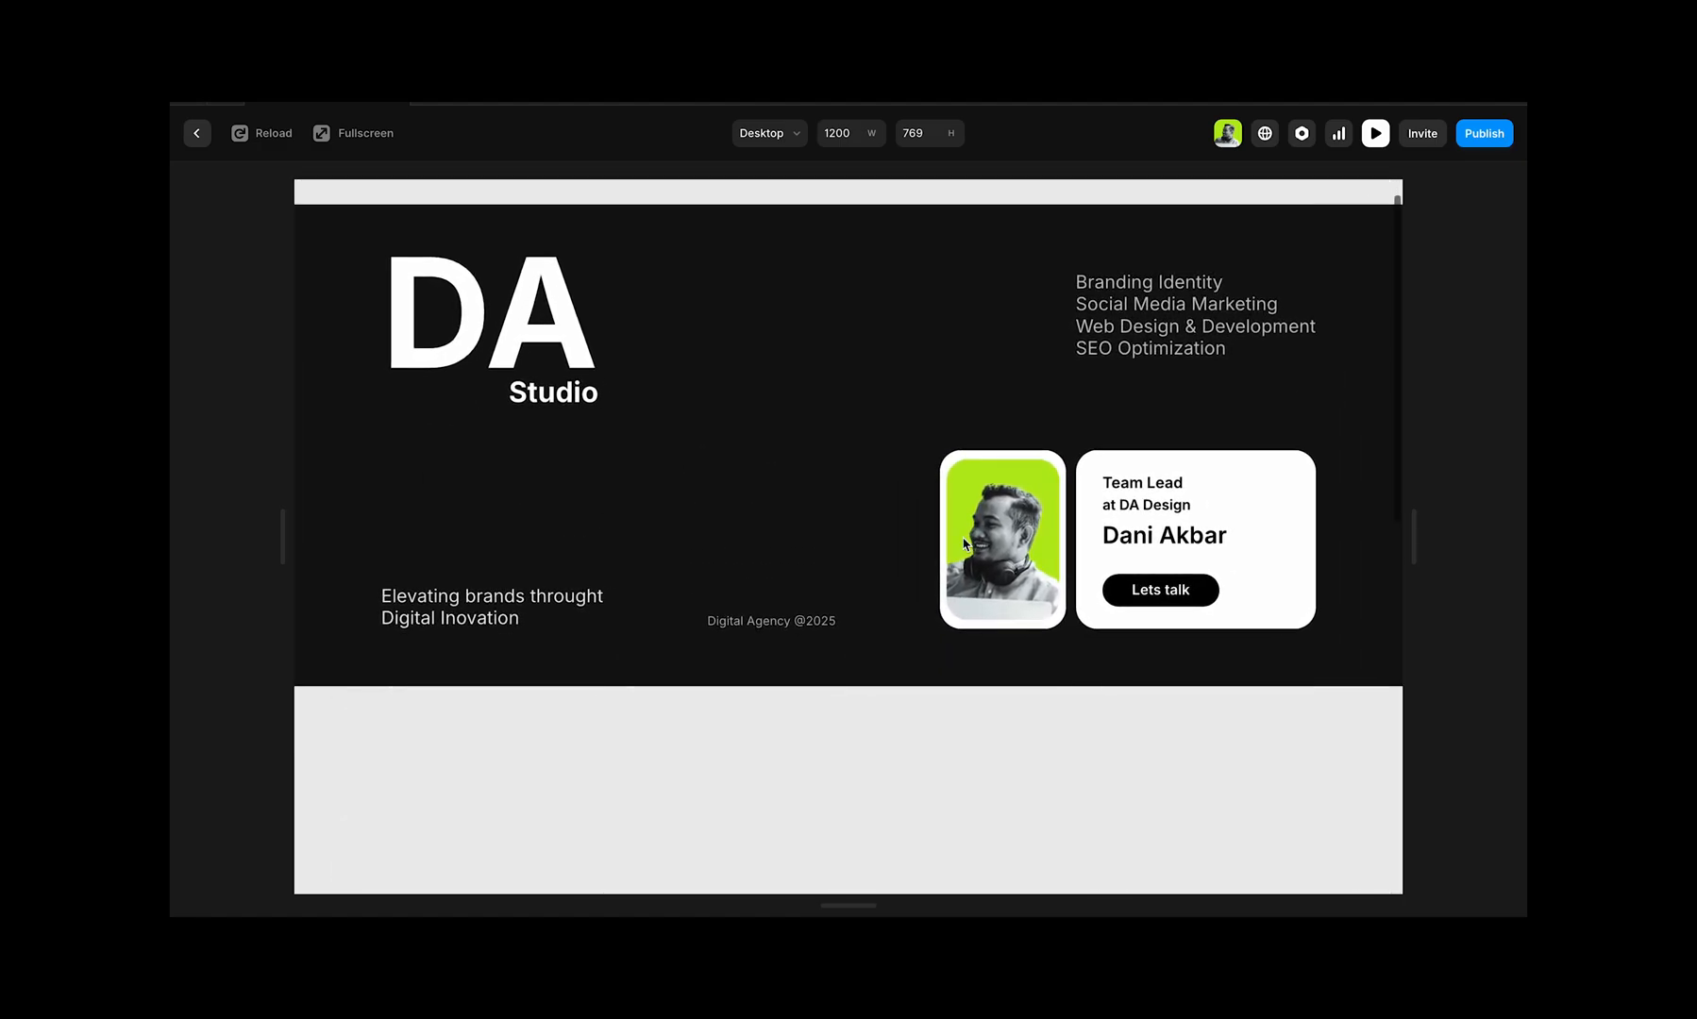
pyautogui.scroll(5, 964, 544)
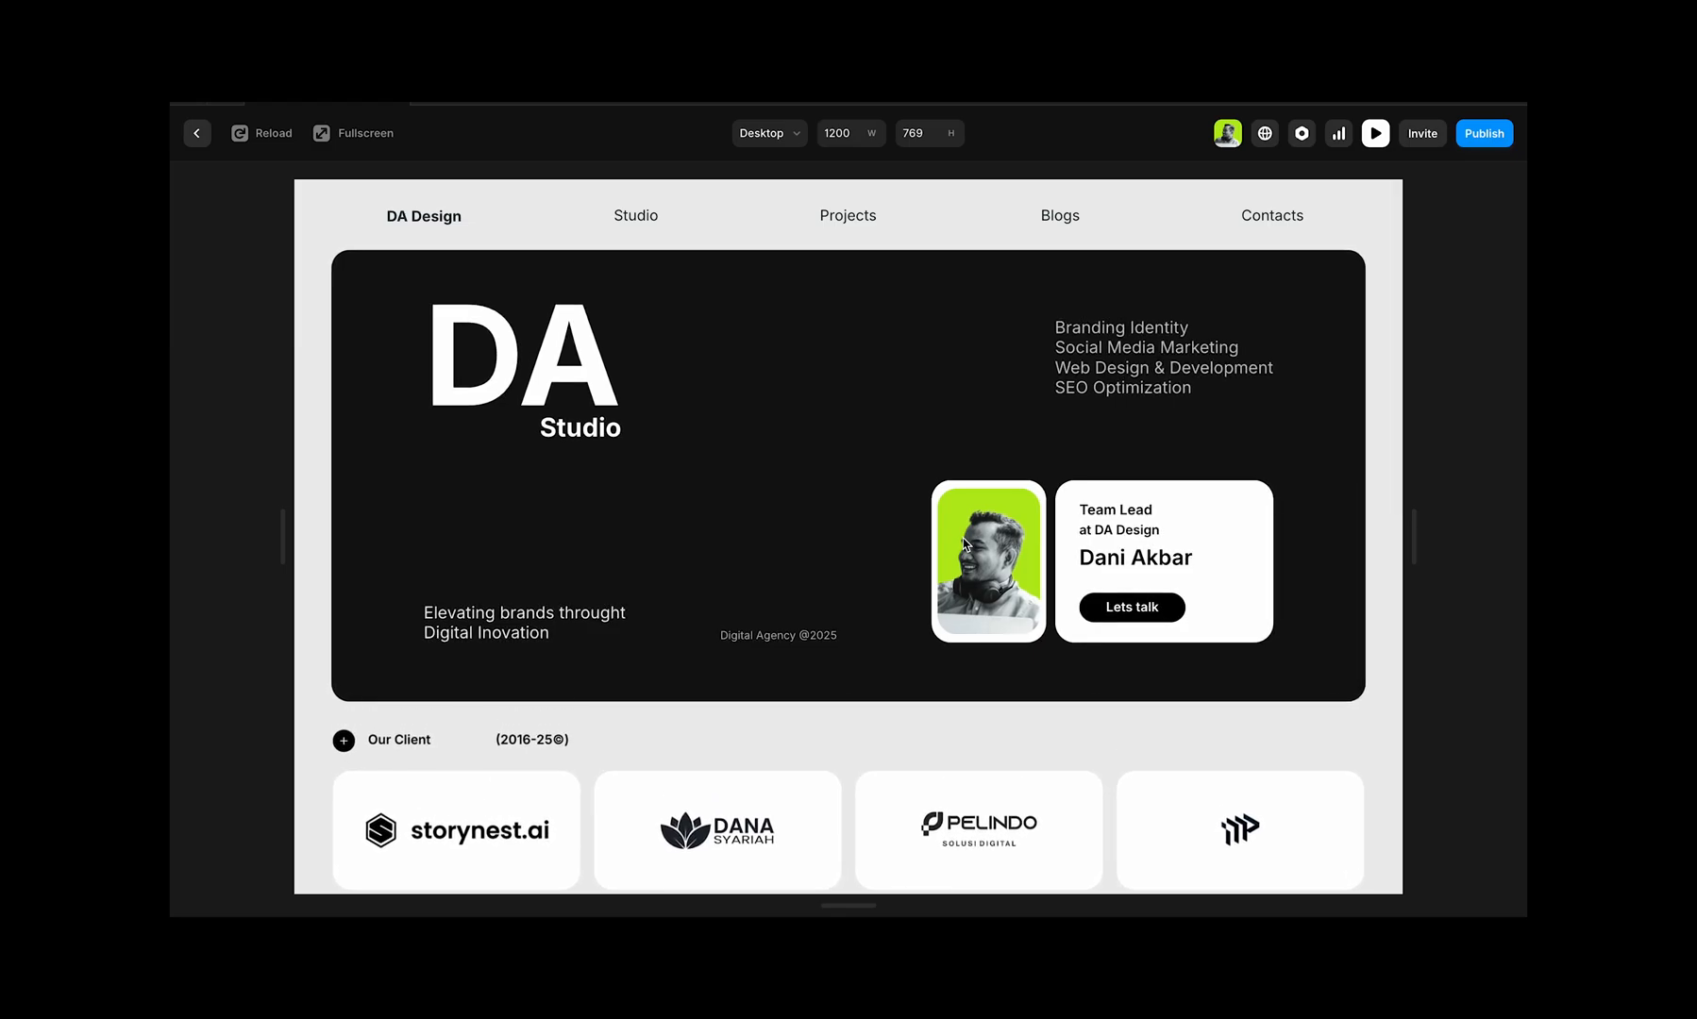
pyautogui.scroll(-2, 965, 543)
pyautogui.scroll(-1, 965, 544)
pyautogui.scroll(5, 964, 545)
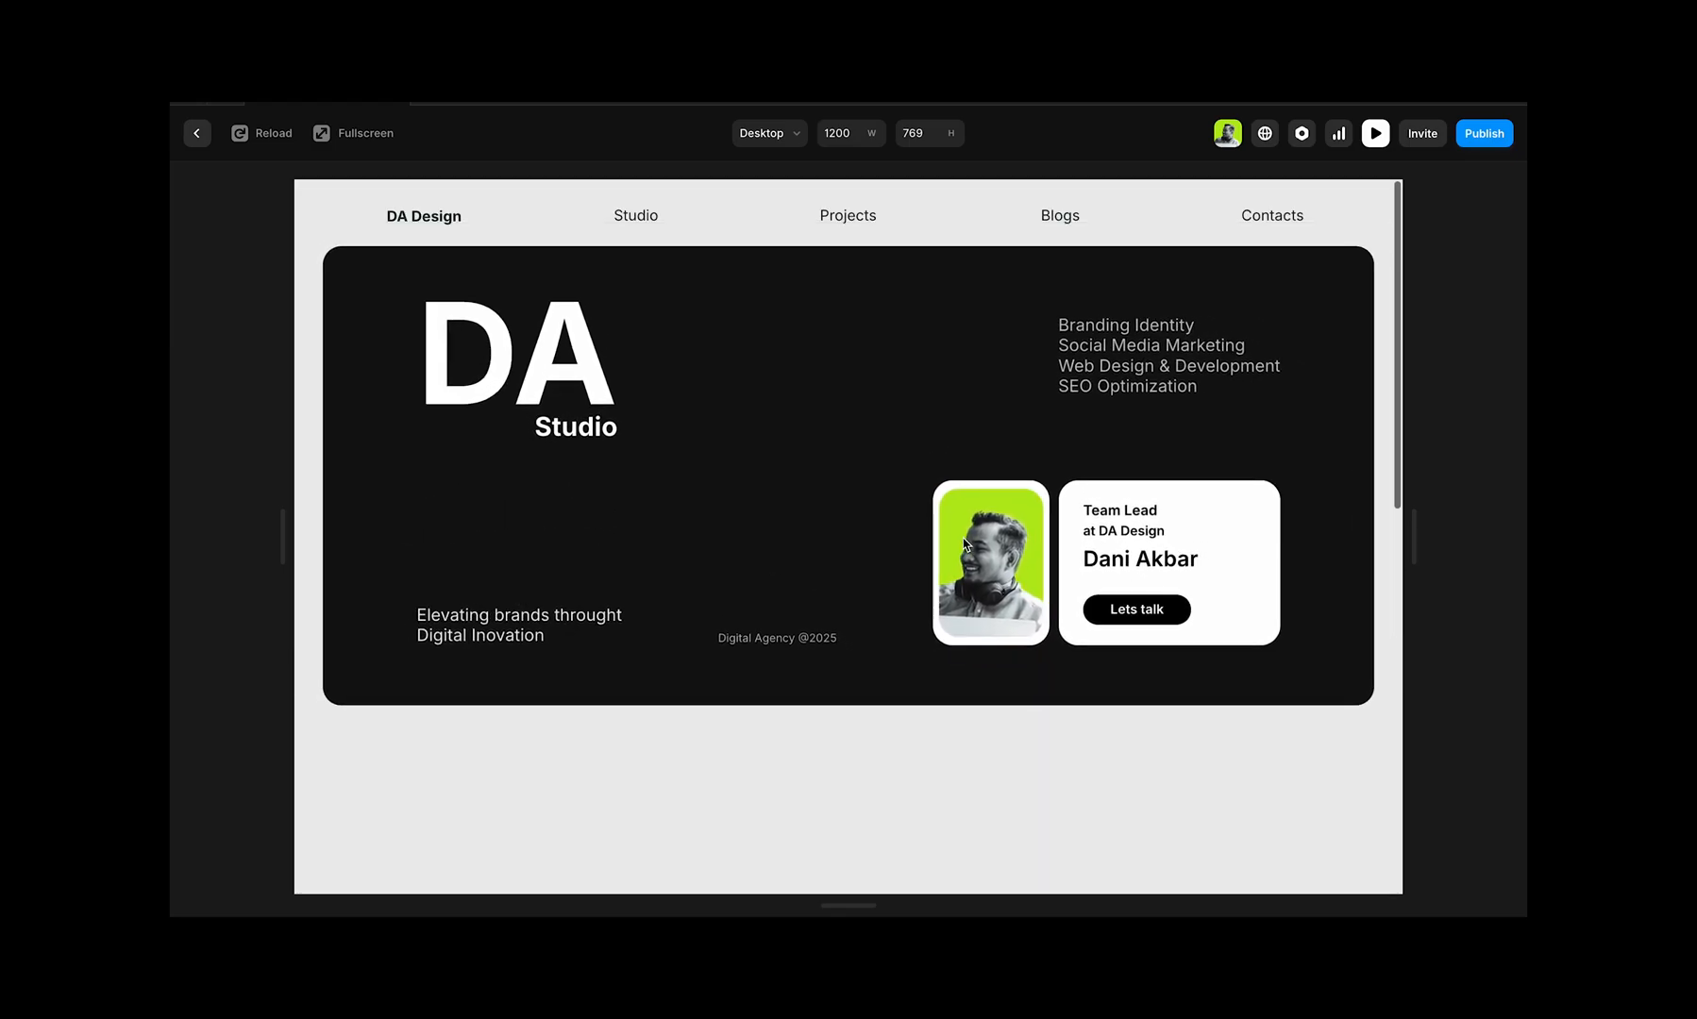
pyautogui.scroll(-8, 963, 545)
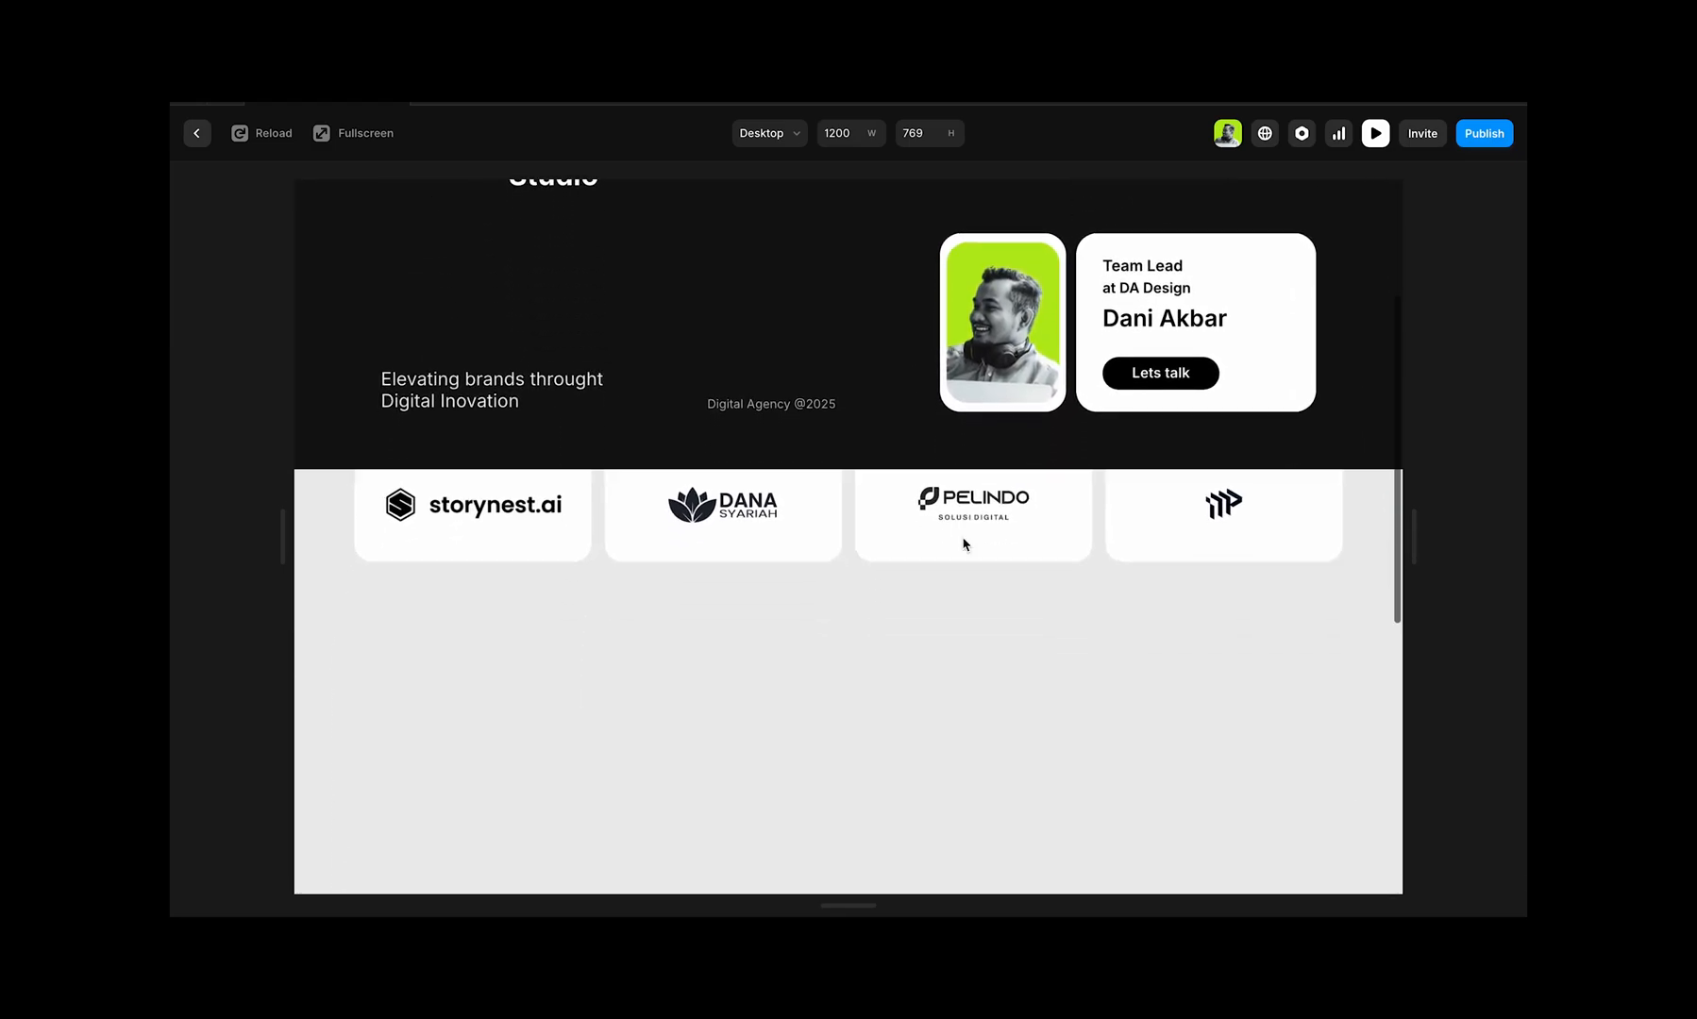
pyautogui.scroll(-1, 963, 544)
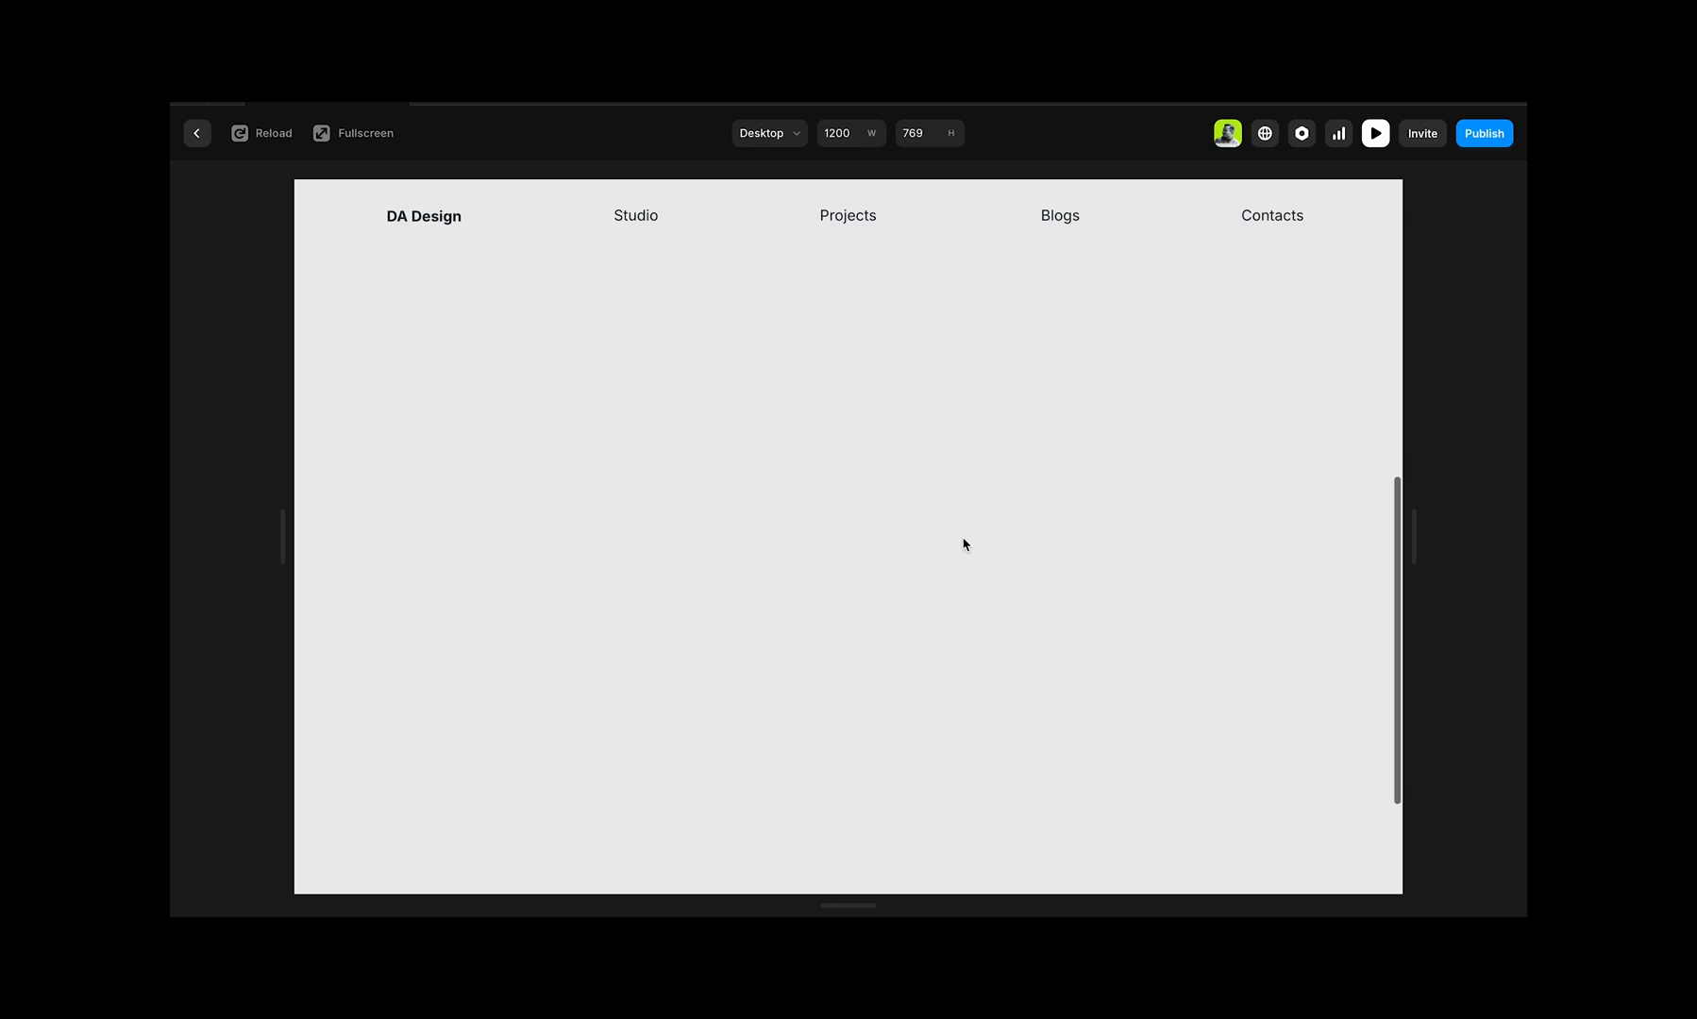
pyautogui.scroll(8, 964, 545)
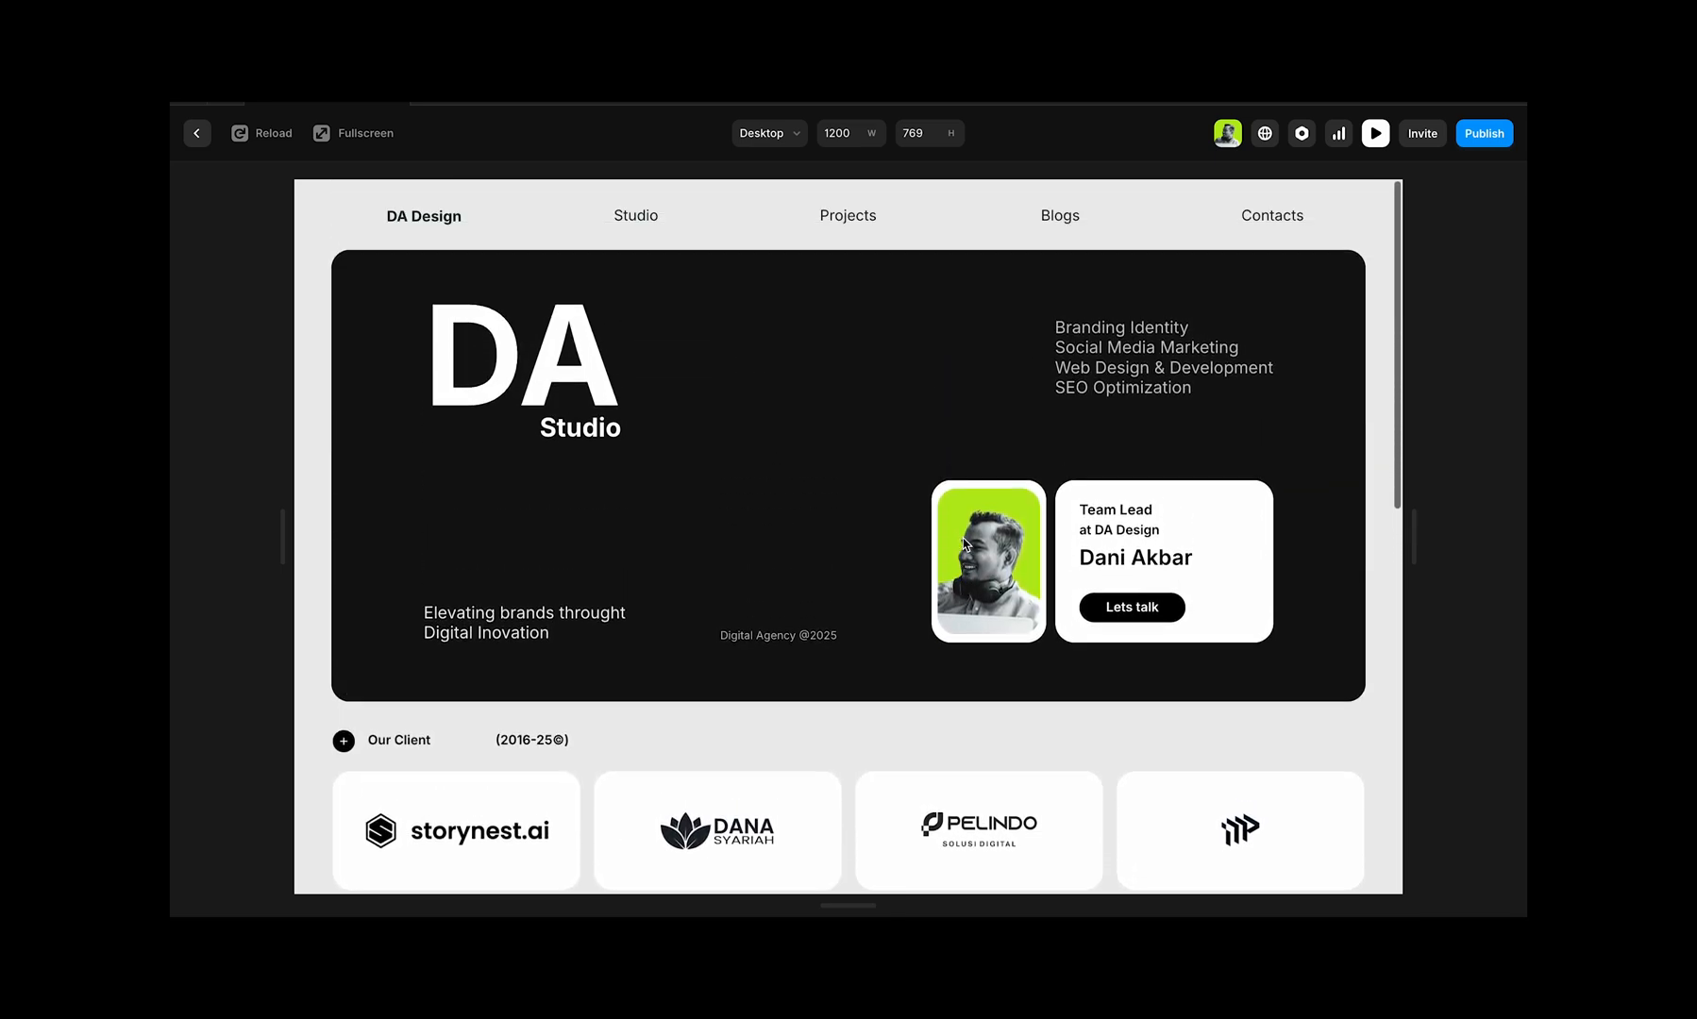
pyautogui.scroll(-2, 963, 544)
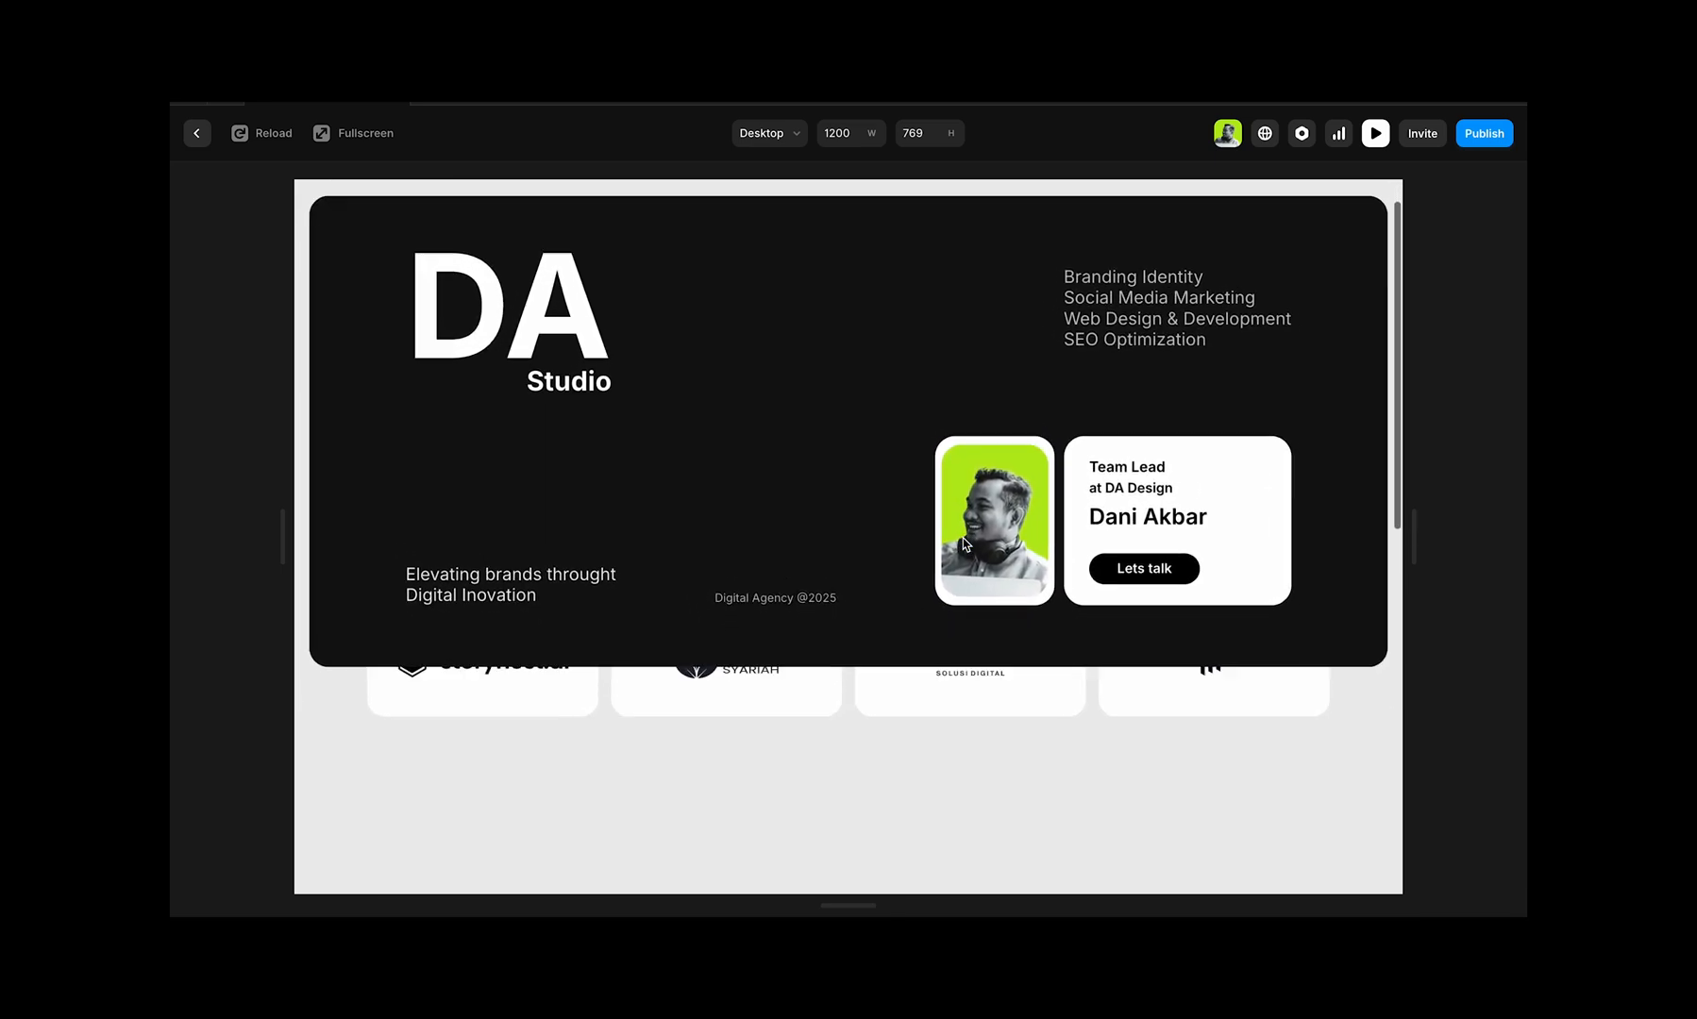
pyautogui.scroll(2, 964, 545)
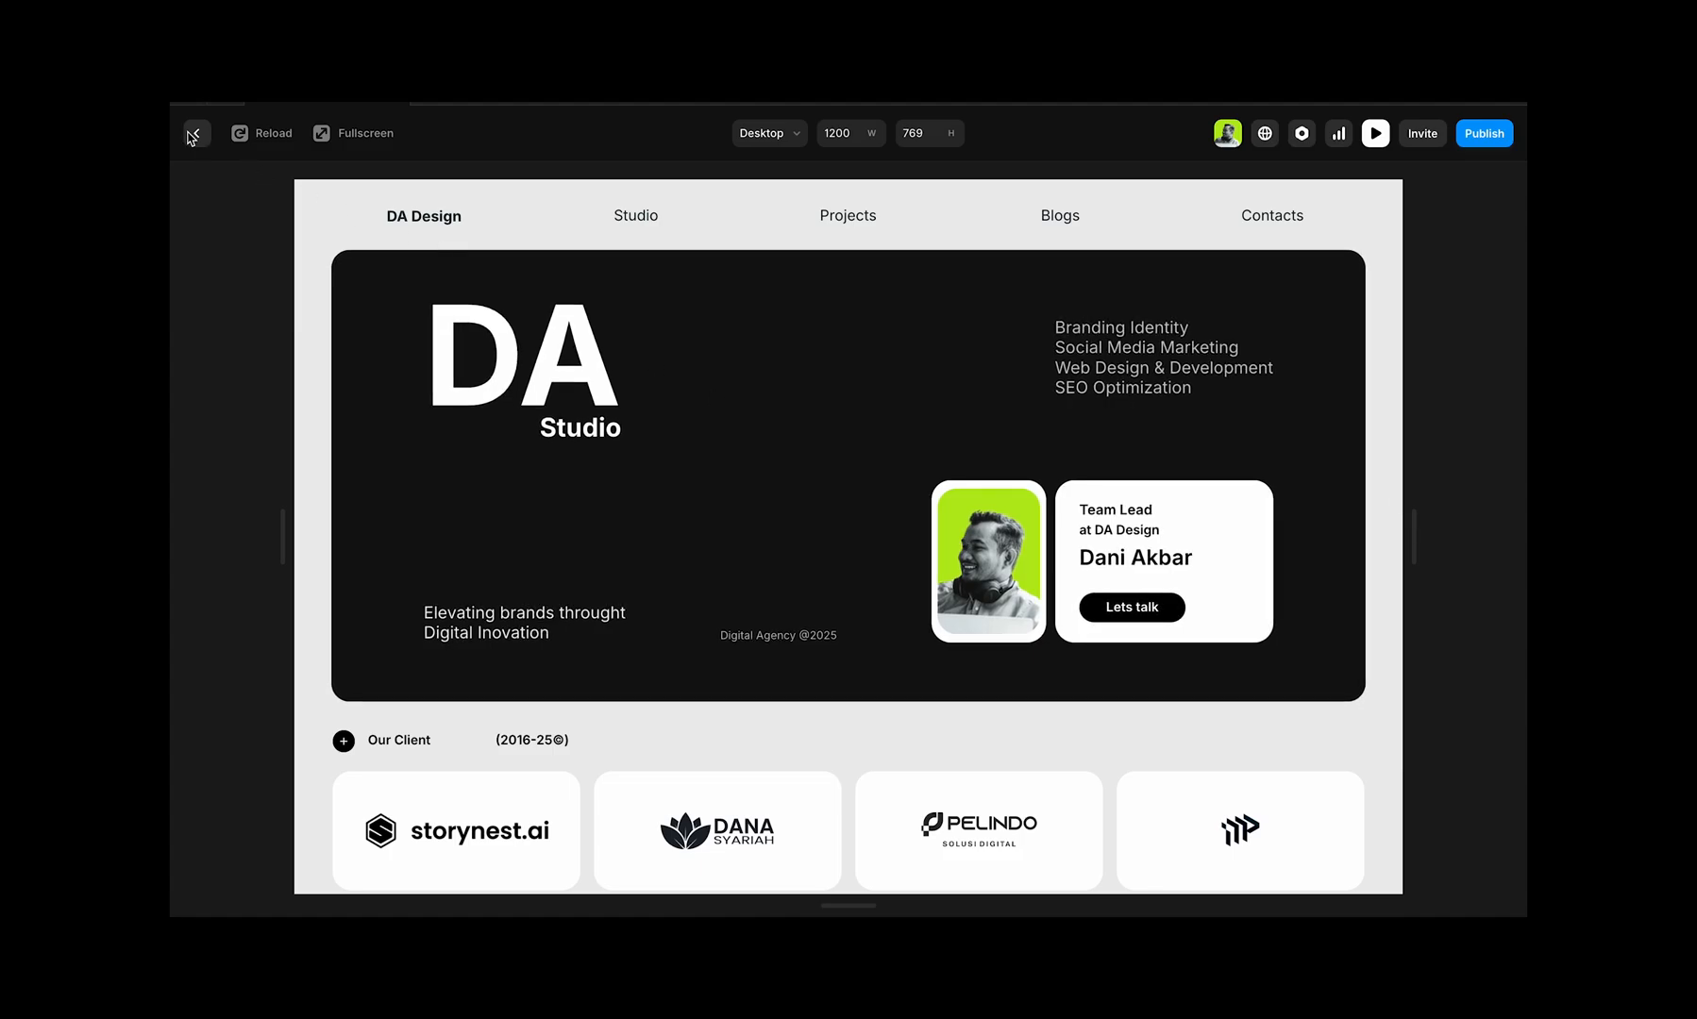
pyautogui.click(195, 134)
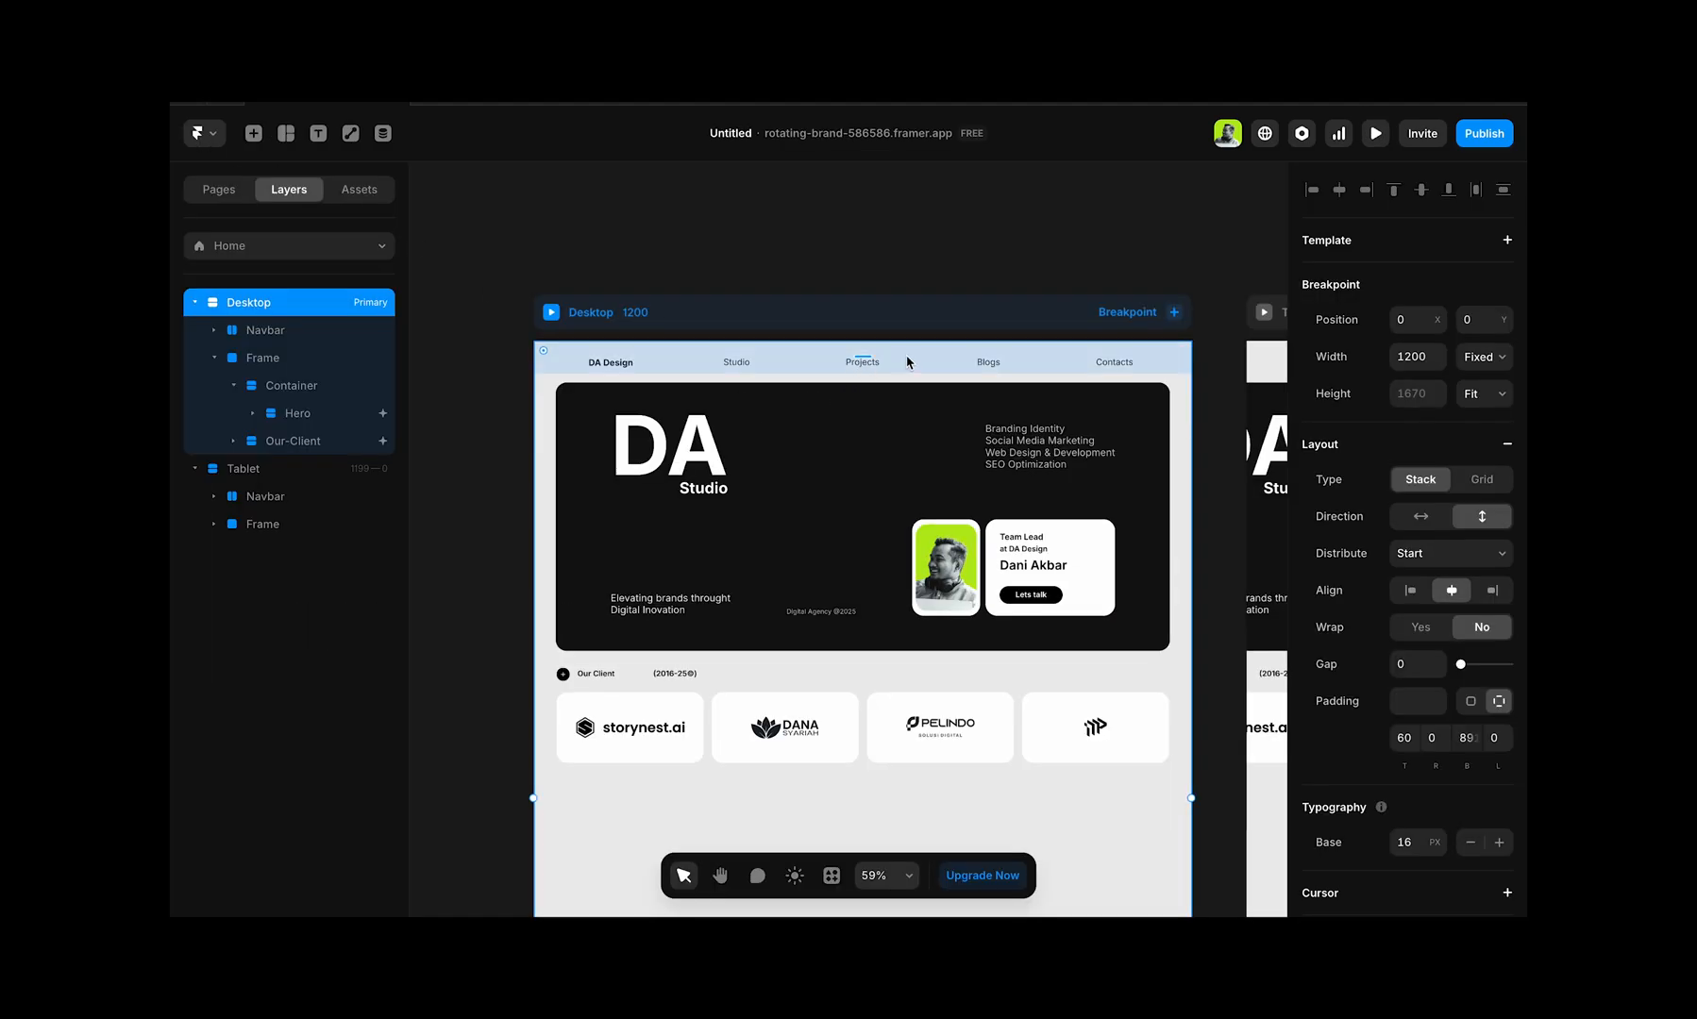
# Step: Set the Z Index of the Desktop's Navbar layer to 2
pyautogui.click(267, 331)
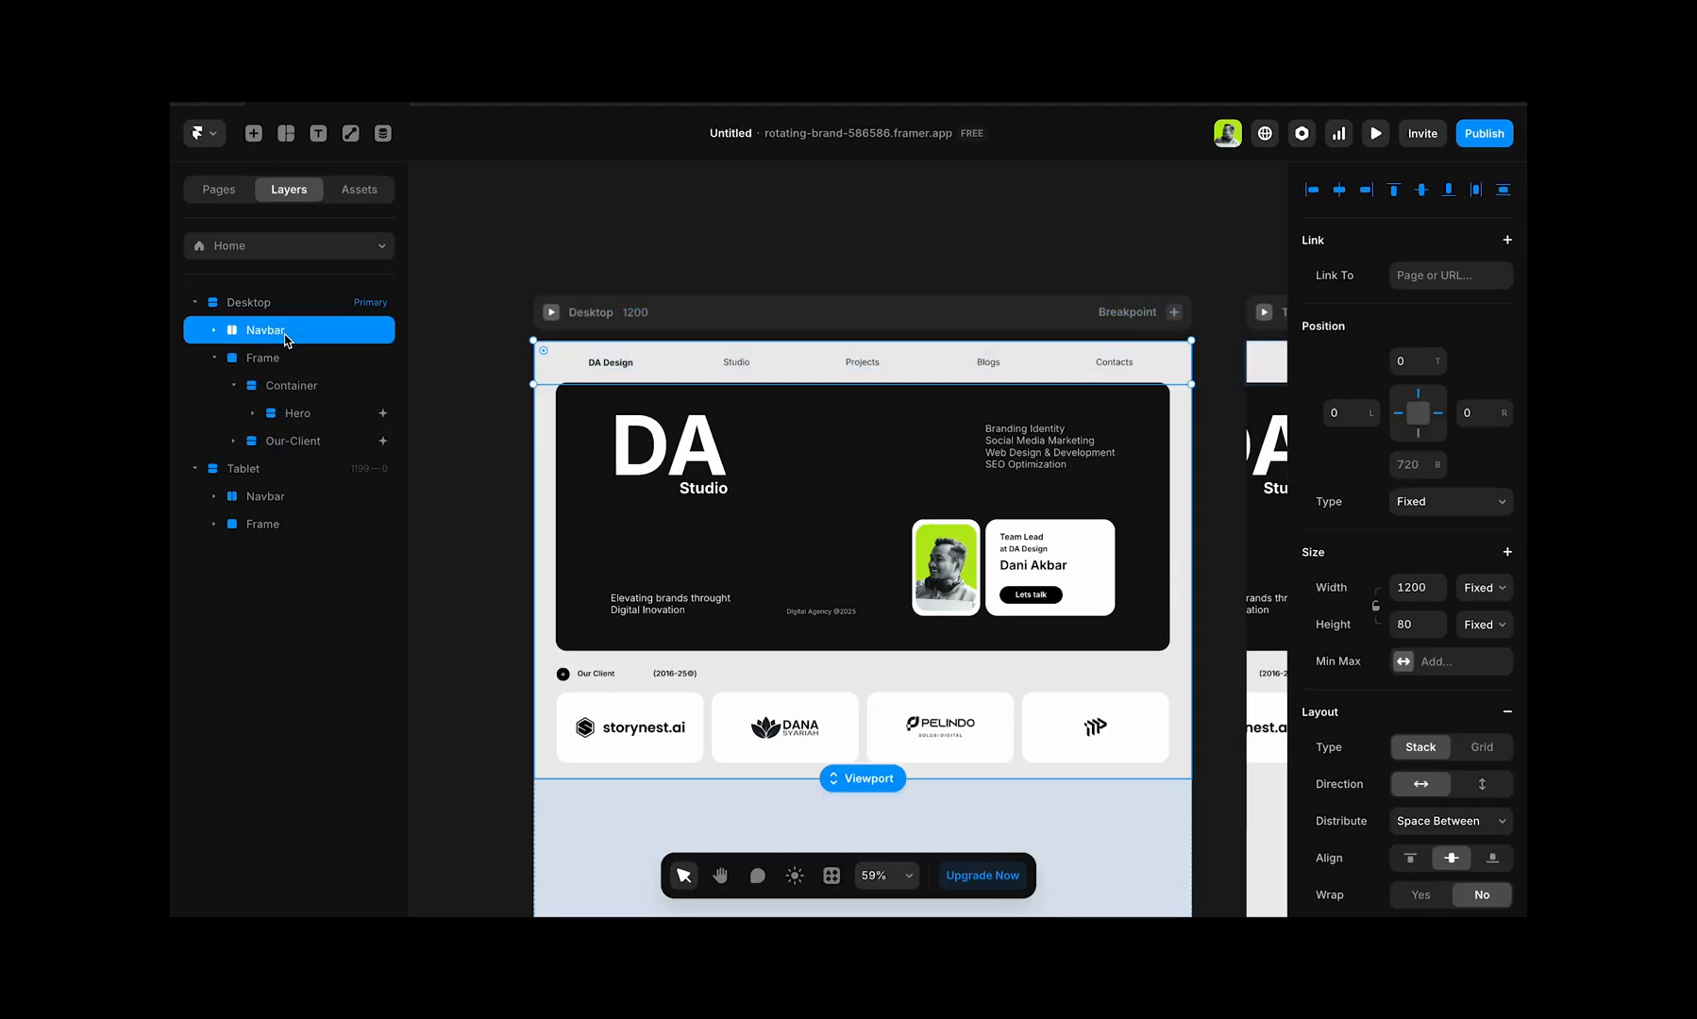
pyautogui.scroll(-4, 1406, 710)
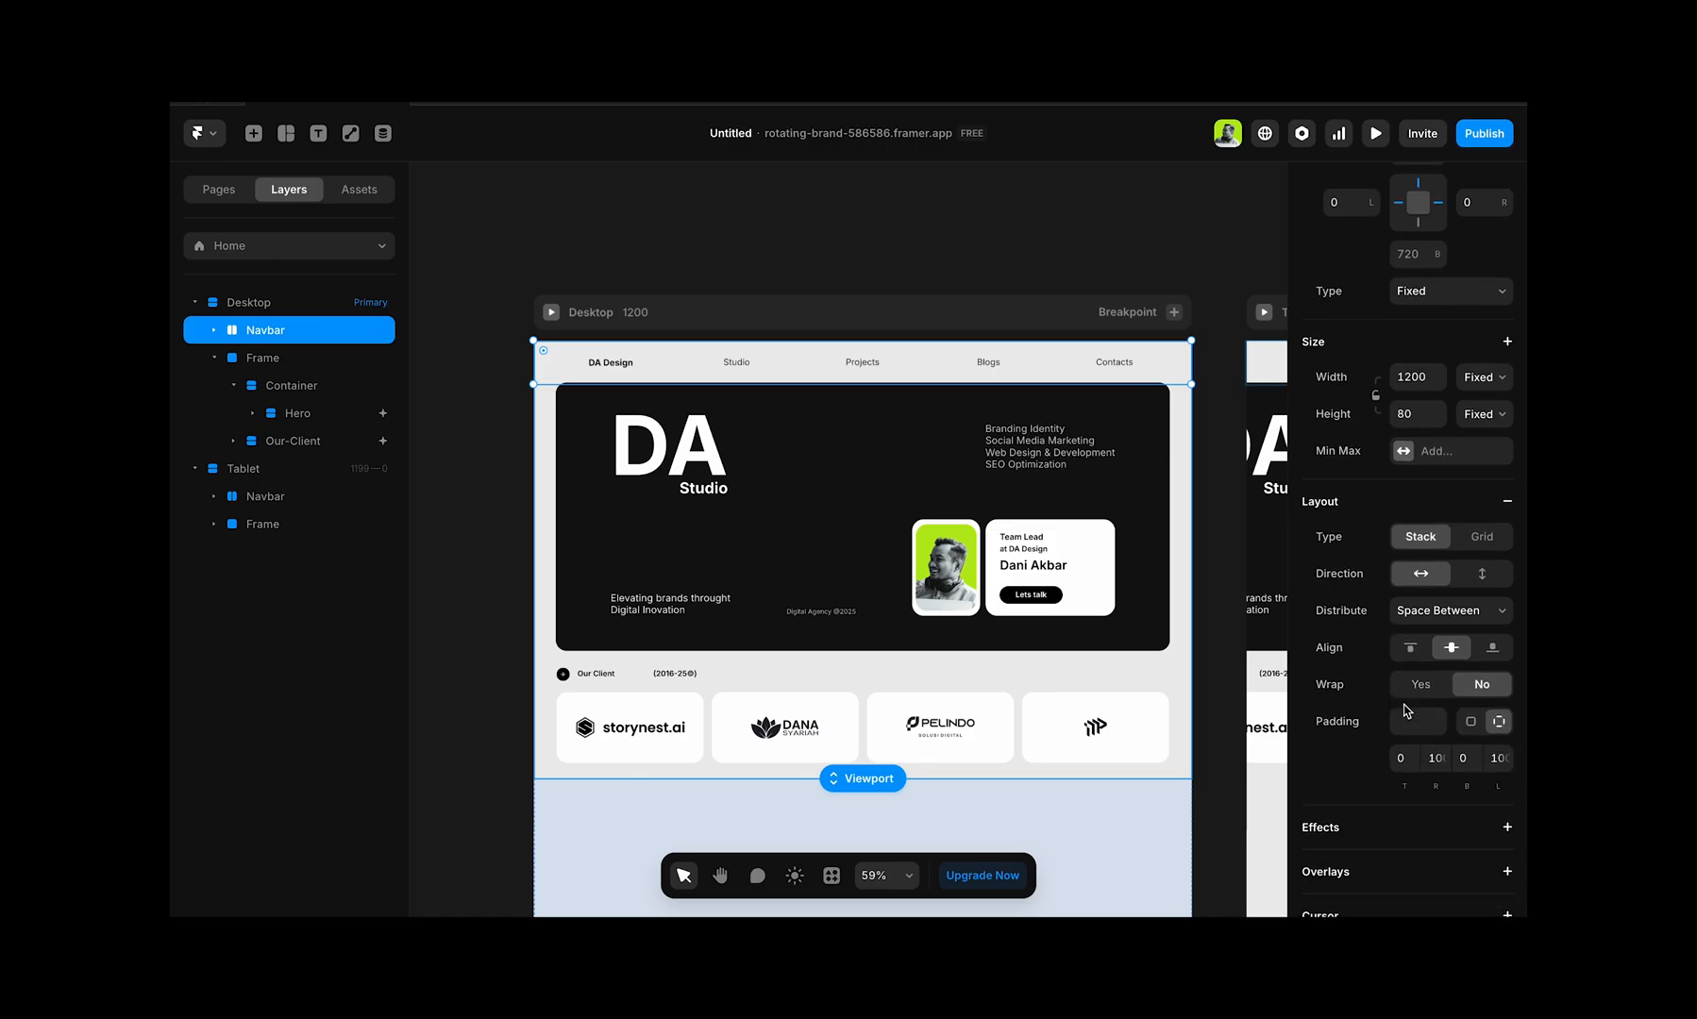
pyautogui.scroll(-2, 1407, 710)
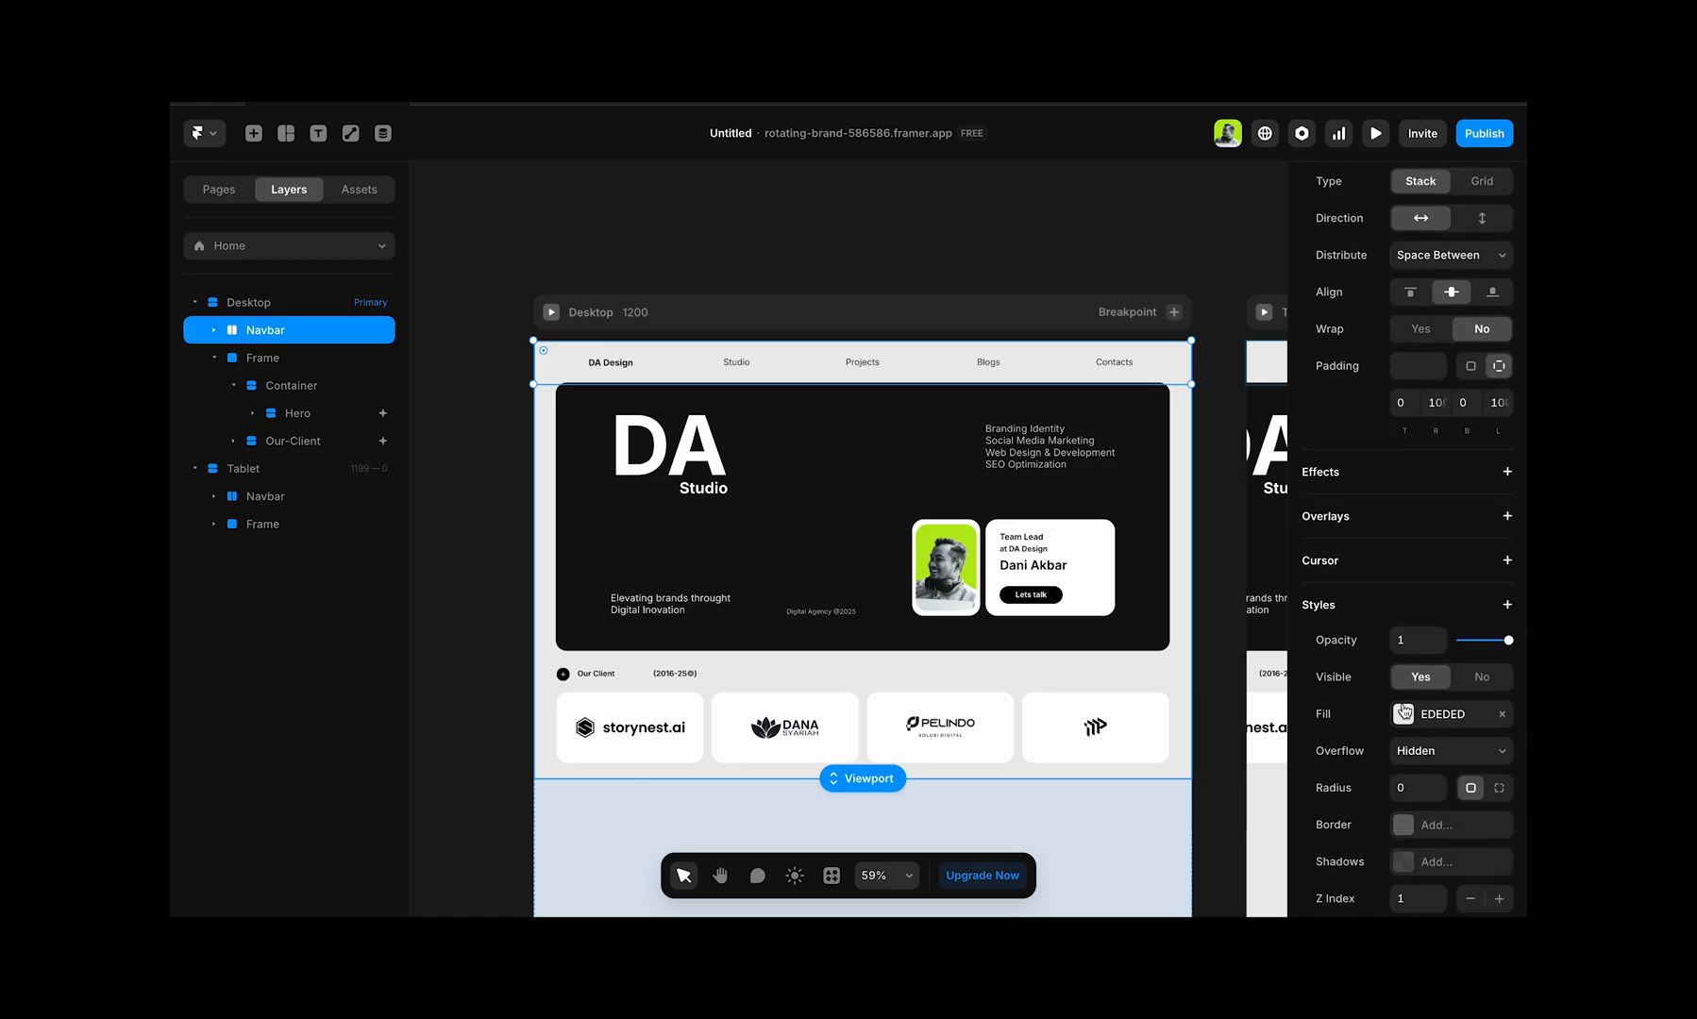
pyautogui.scroll(-2, 1404, 710)
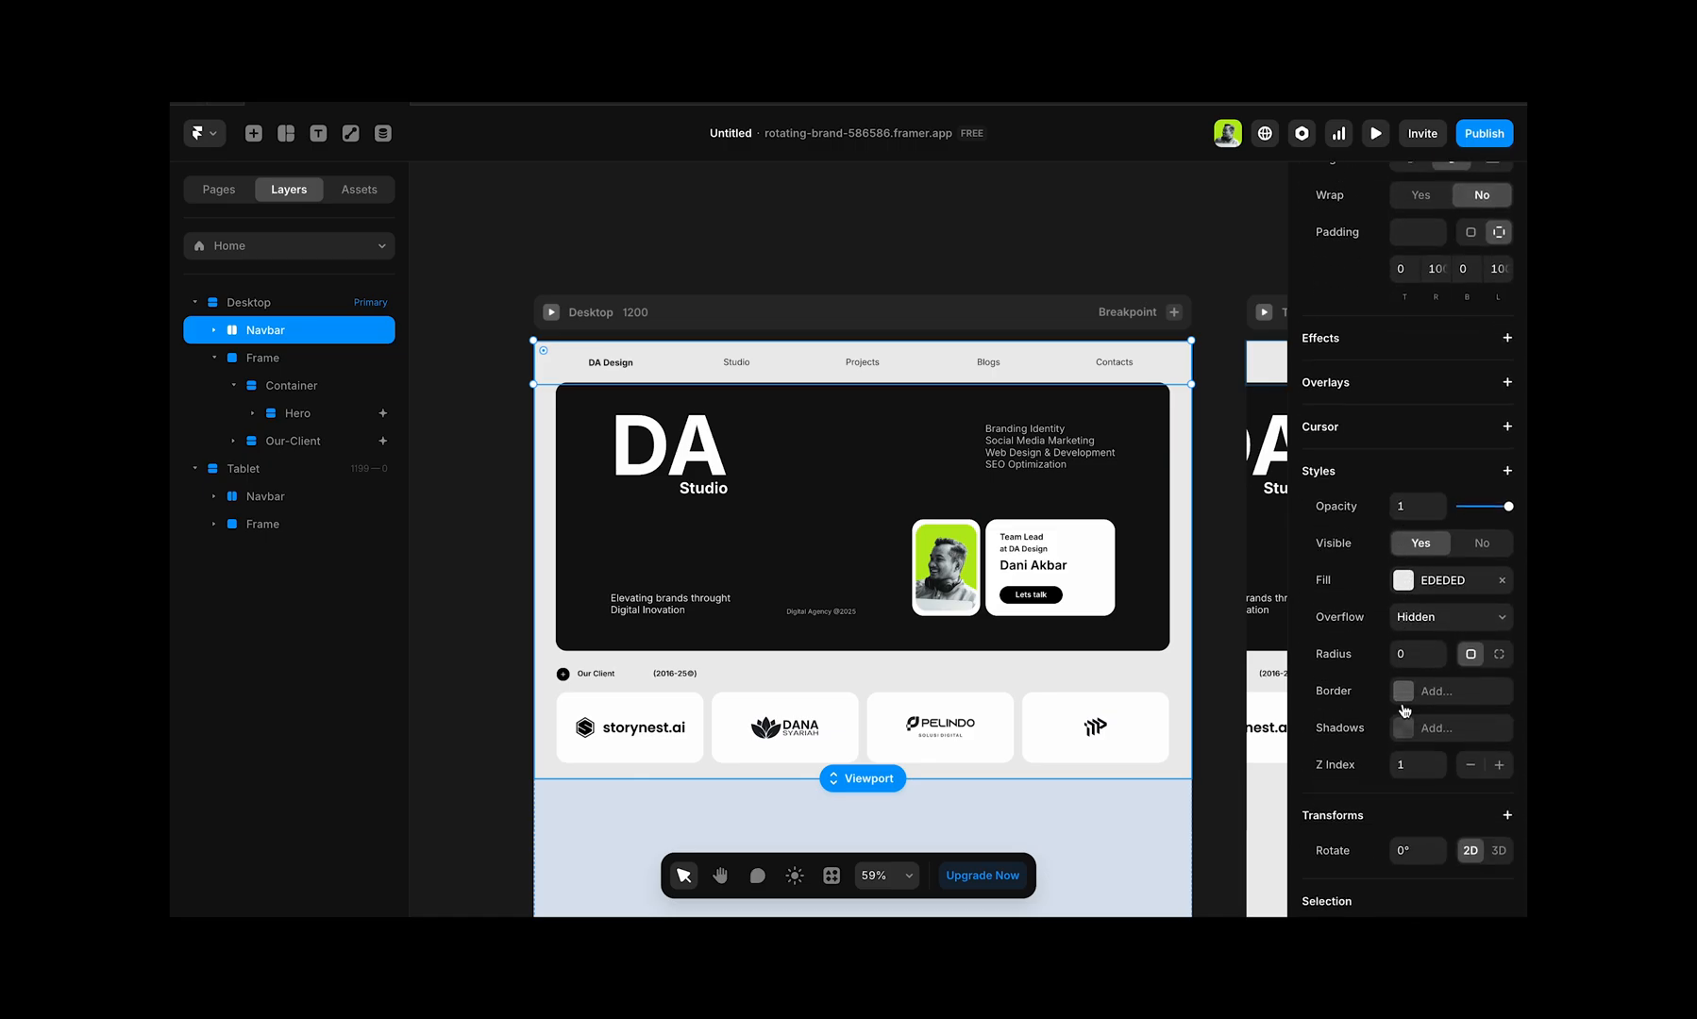
pyautogui.click(1440, 760)
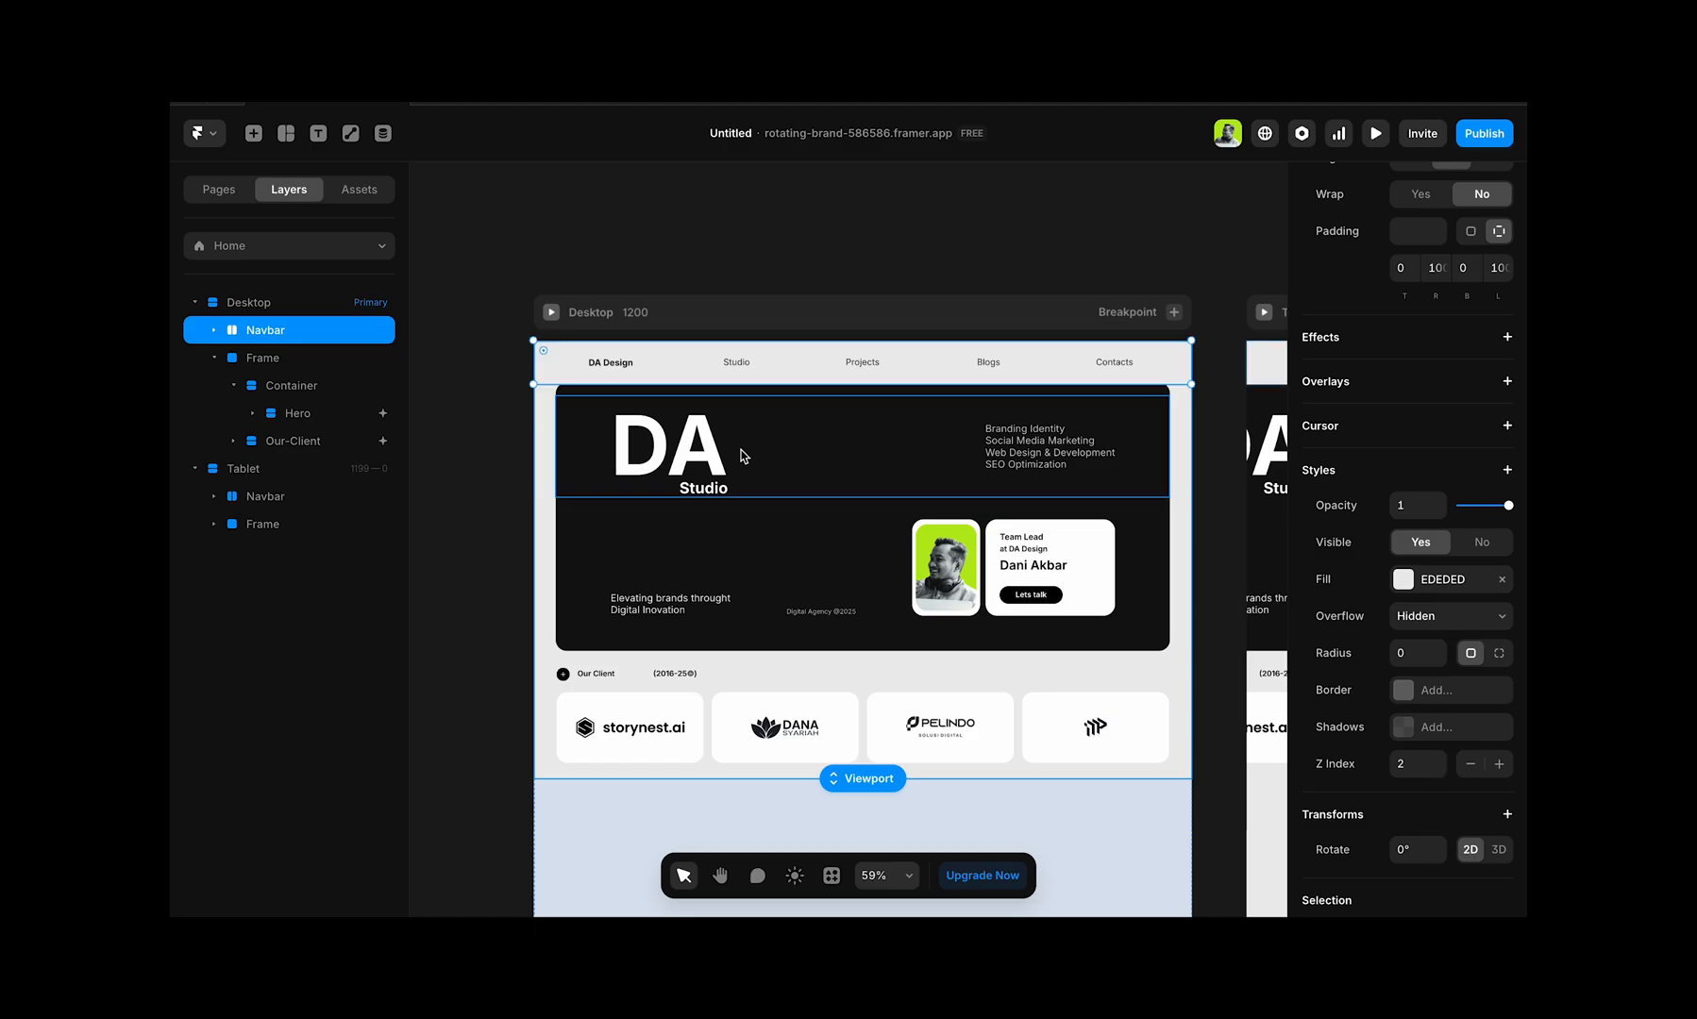
# Step: Preview the Desktop page again and scroll up and down to check the navbar's stacking over the hero
pyautogui.click(551, 312)
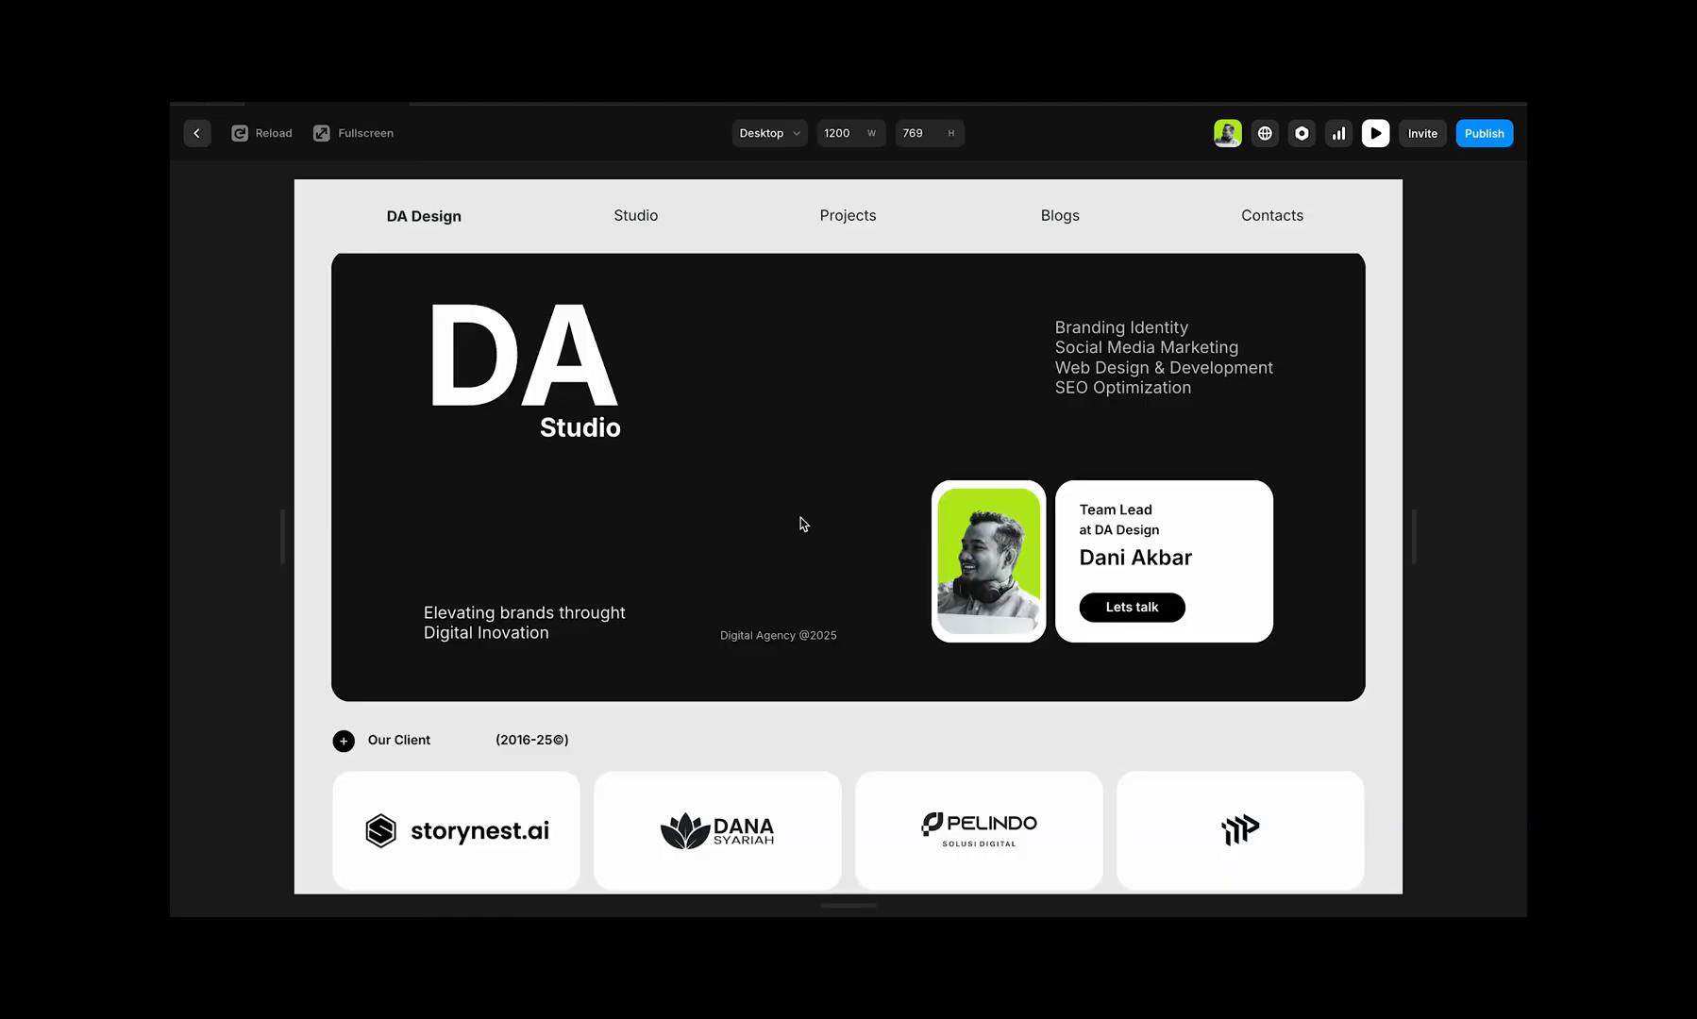
pyautogui.scroll(-5, 826, 543)
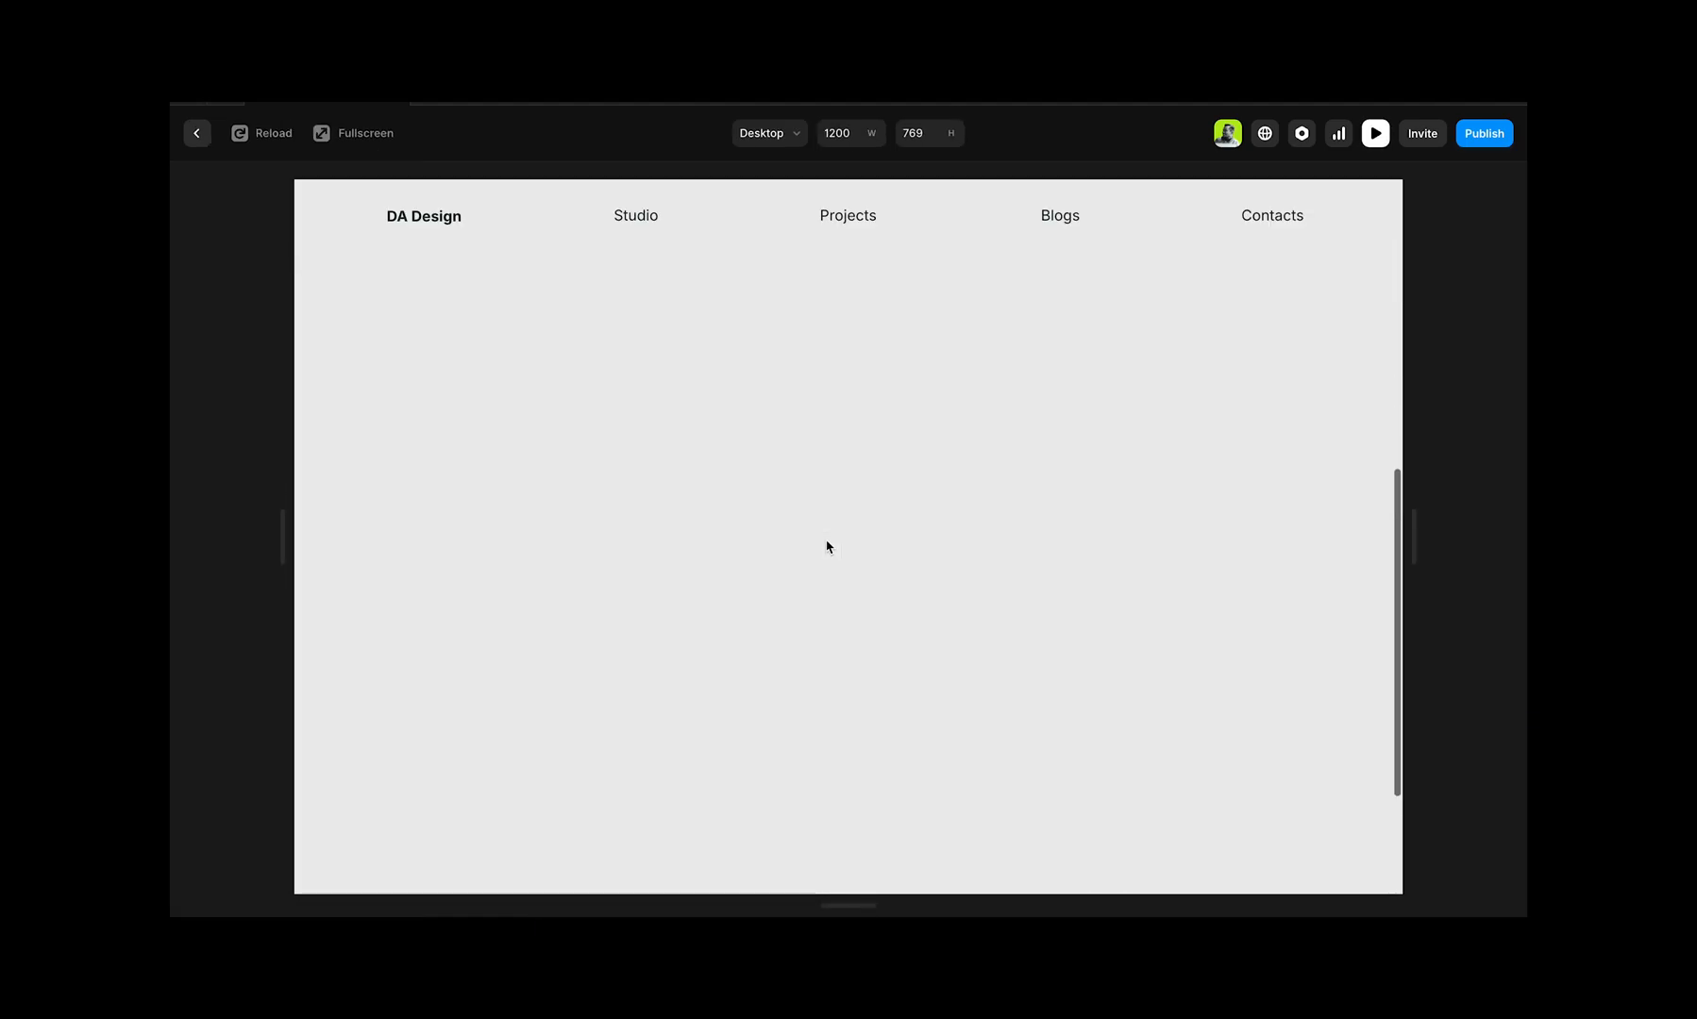
pyautogui.scroll(5, 826, 547)
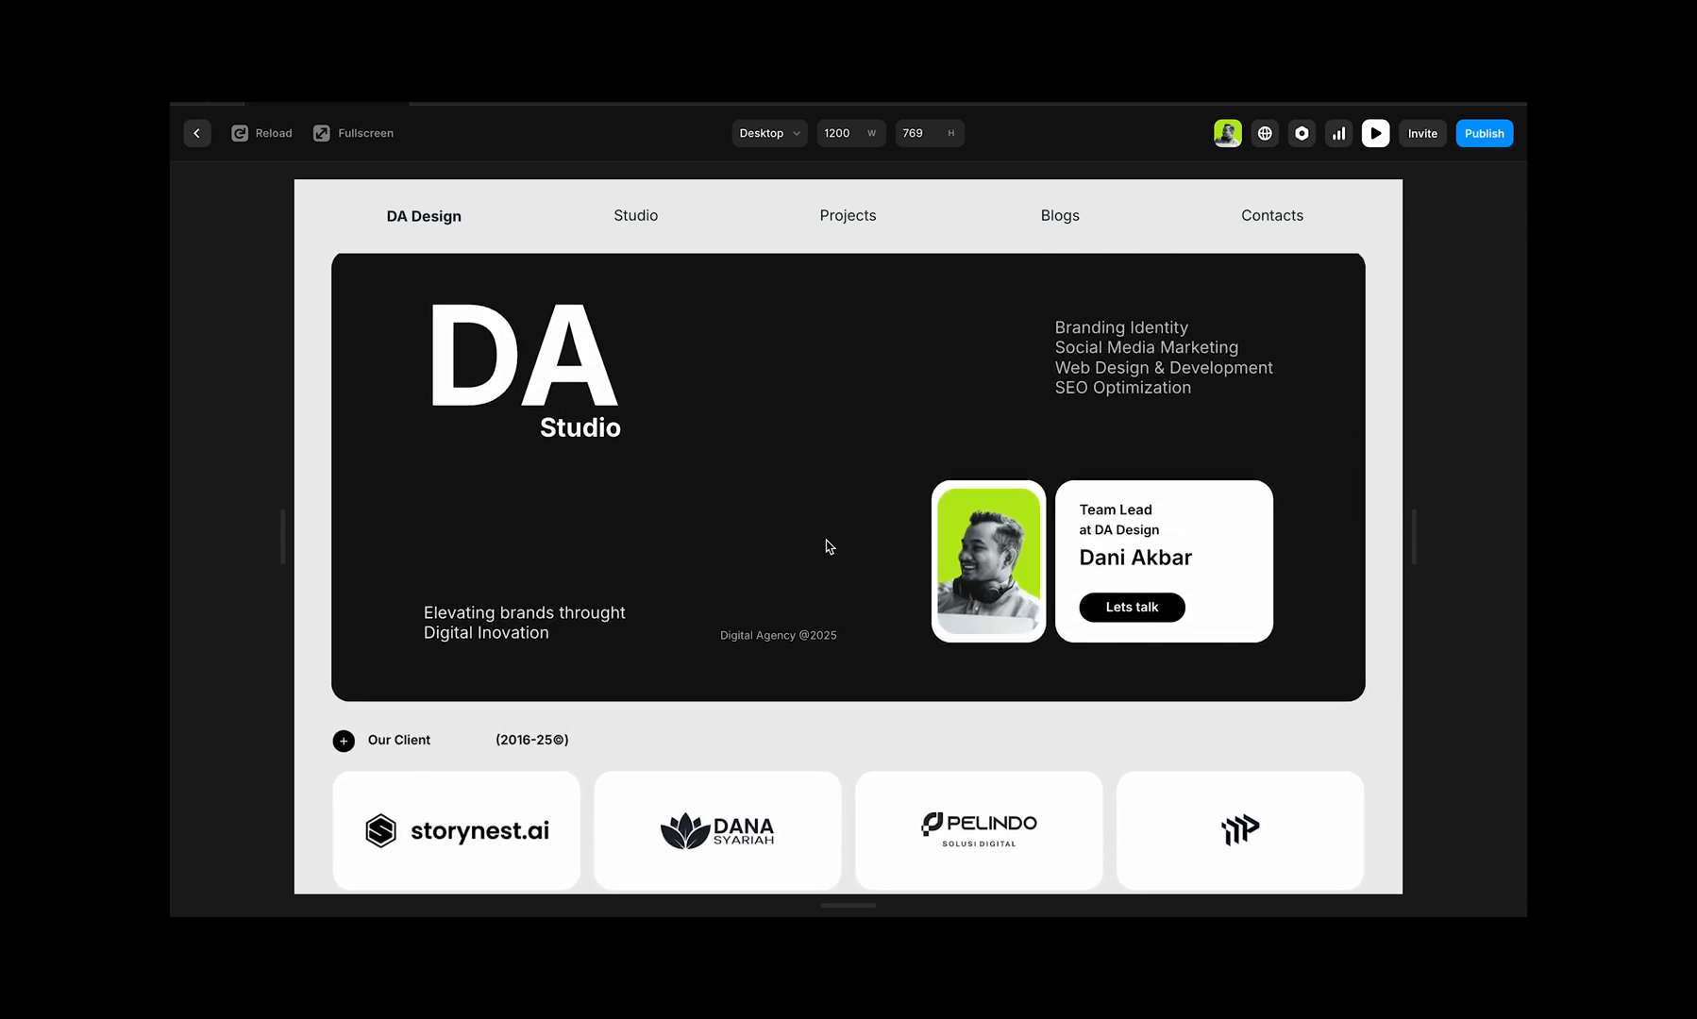
pyautogui.scroll(-3, 827, 547)
pyautogui.scroll(2, 828, 547)
pyautogui.scroll(1, 827, 546)
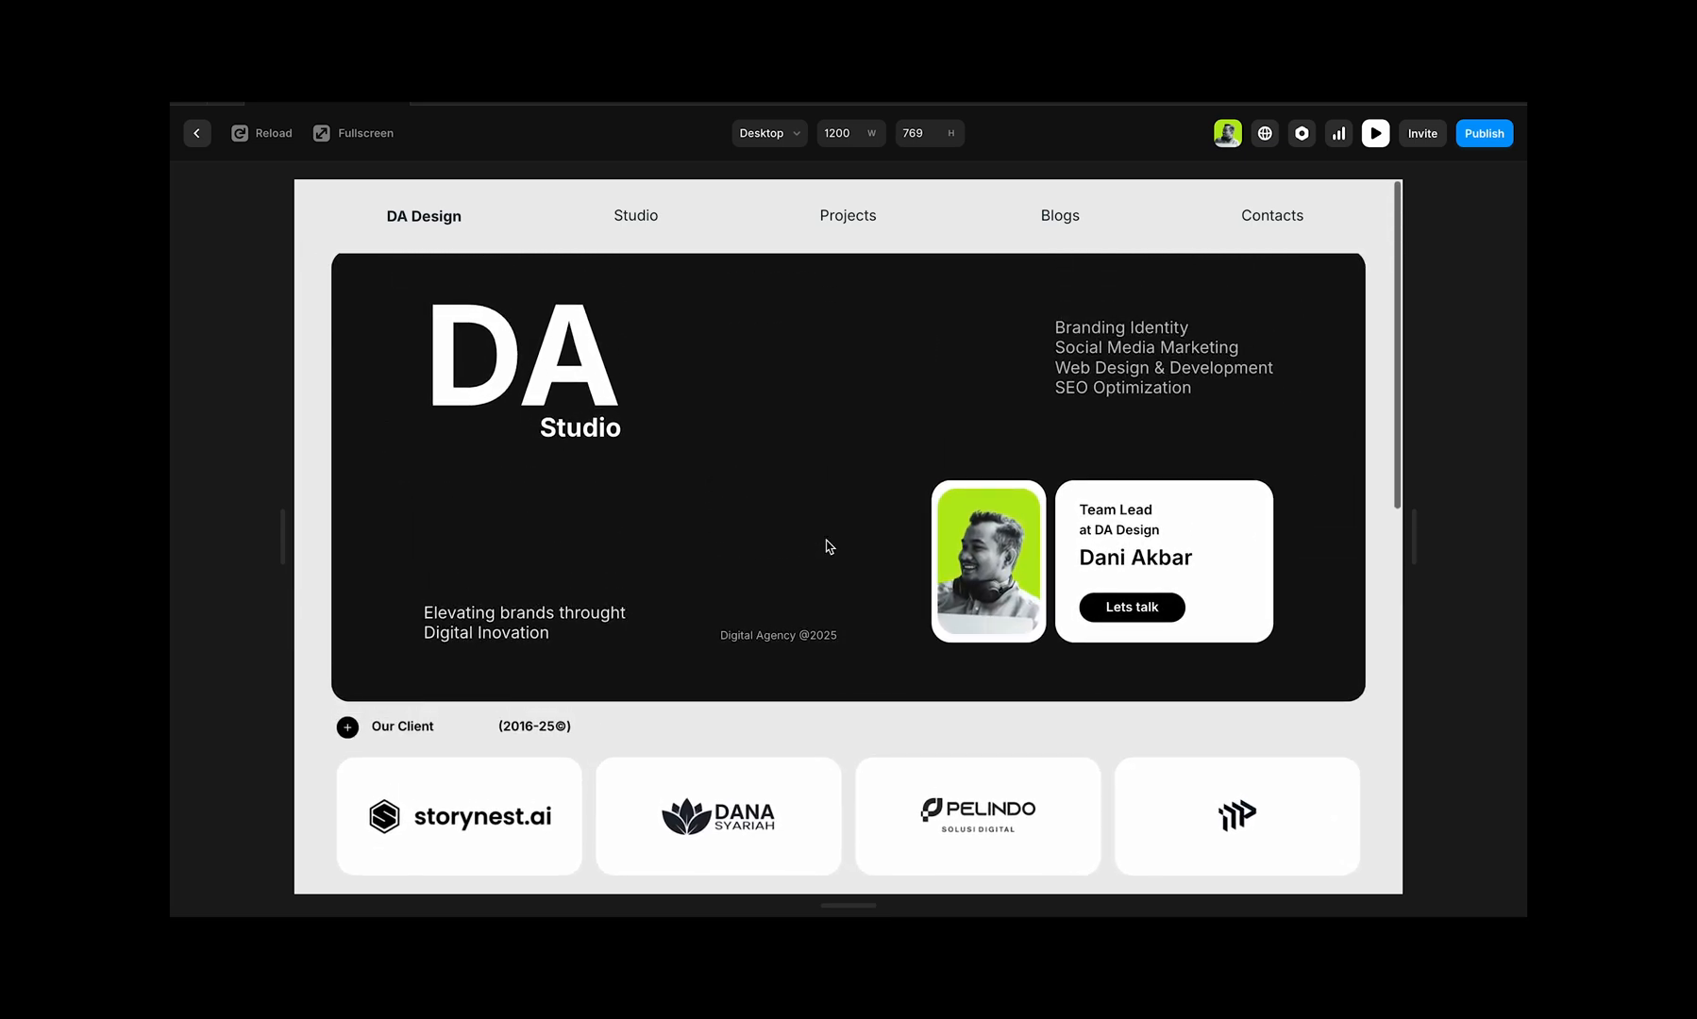